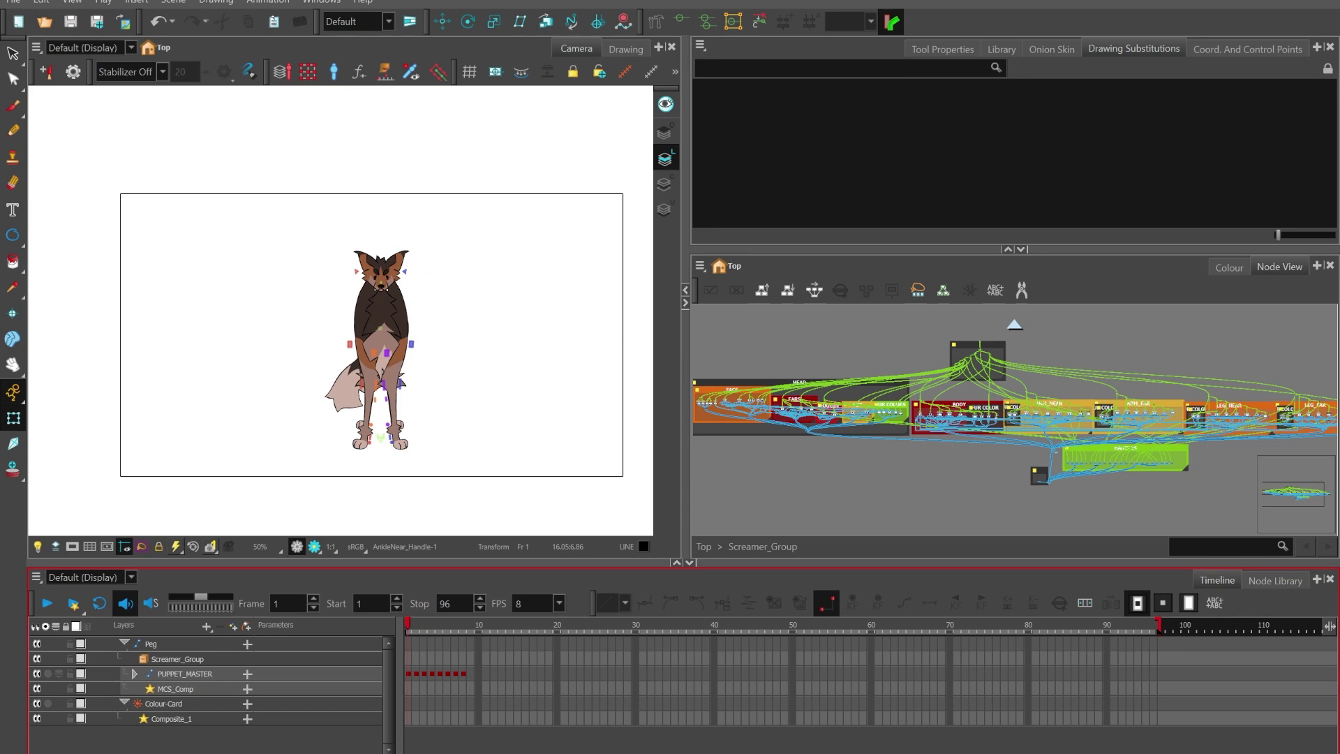
Step: Widen the Node View area by narrowing the Camera view, keeping the wolf puppet in sight
{"action": "left_click", "coordinate": [706, 361]}
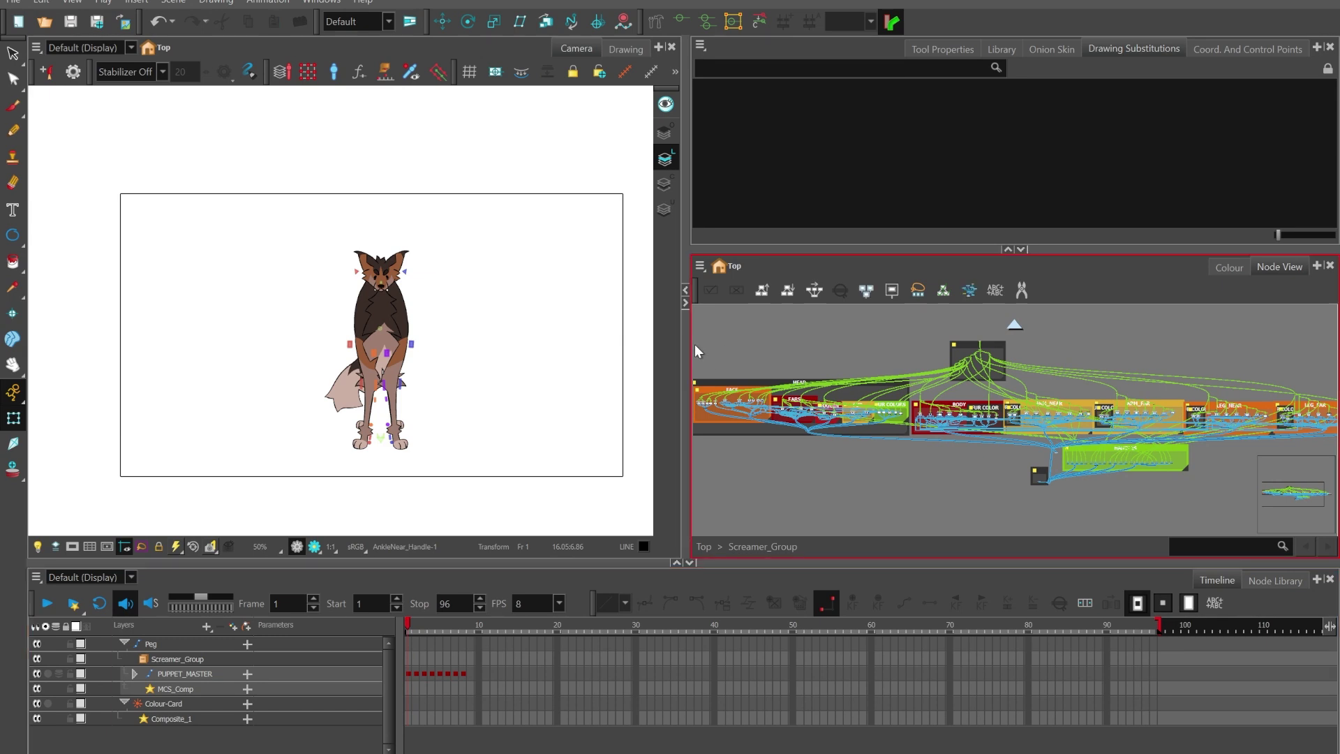
{"action": "left_click_drag", "start_coordinate": [684, 347], "coordinate": [619, 365]}
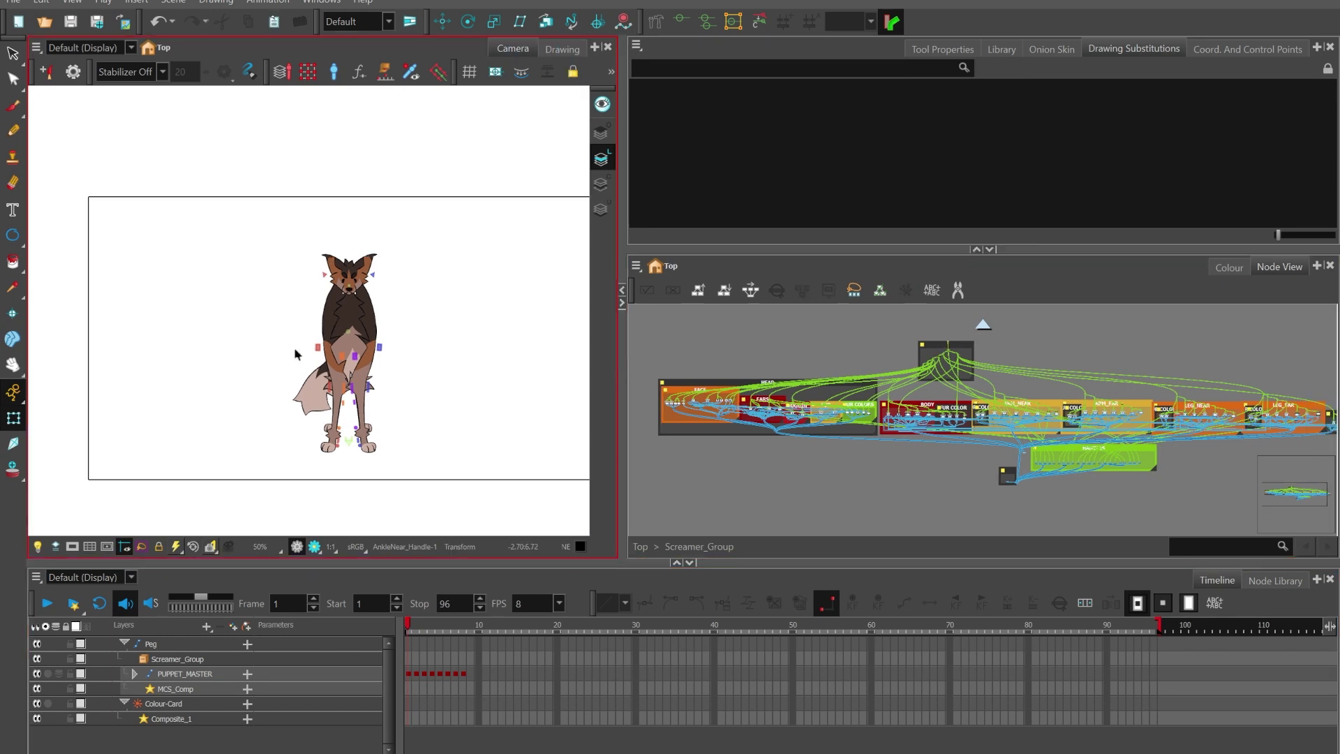
{"action": "scroll", "coordinate": [296, 354], "scroll_direction": "down", "scroll_amount": 1}
{"action": "scroll", "coordinate": [301, 384], "scroll_direction": "up", "scroll_amount": 2}
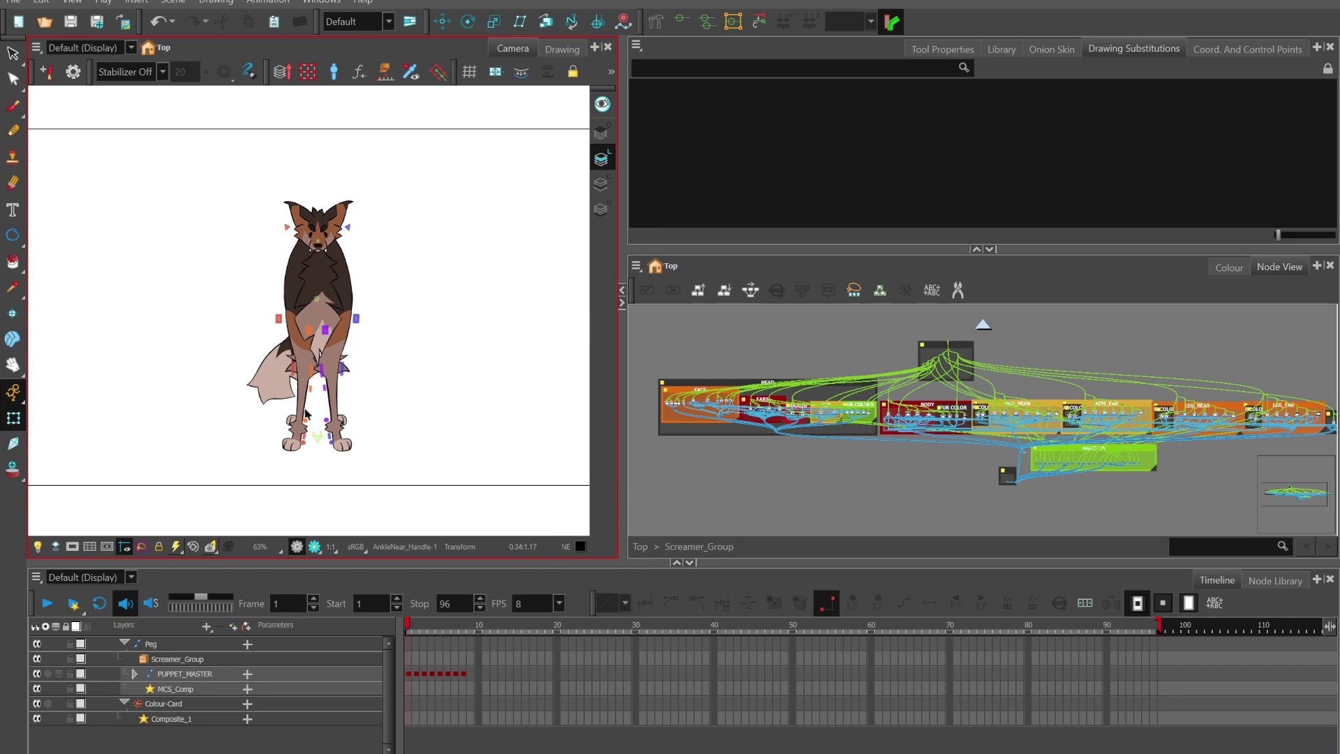
Step: Step through the wolf puppet's turnaround poses from frame 1 to frame 7 and return to frame 1
{"action": "key", "text": "period"}
{"action": "key", "text": "period"}
{"action": "key", "text": "period"}
{"action": "key", "text": "period"}
{"action": "key", "text": "period"}
{"action": "key", "text": "period"}
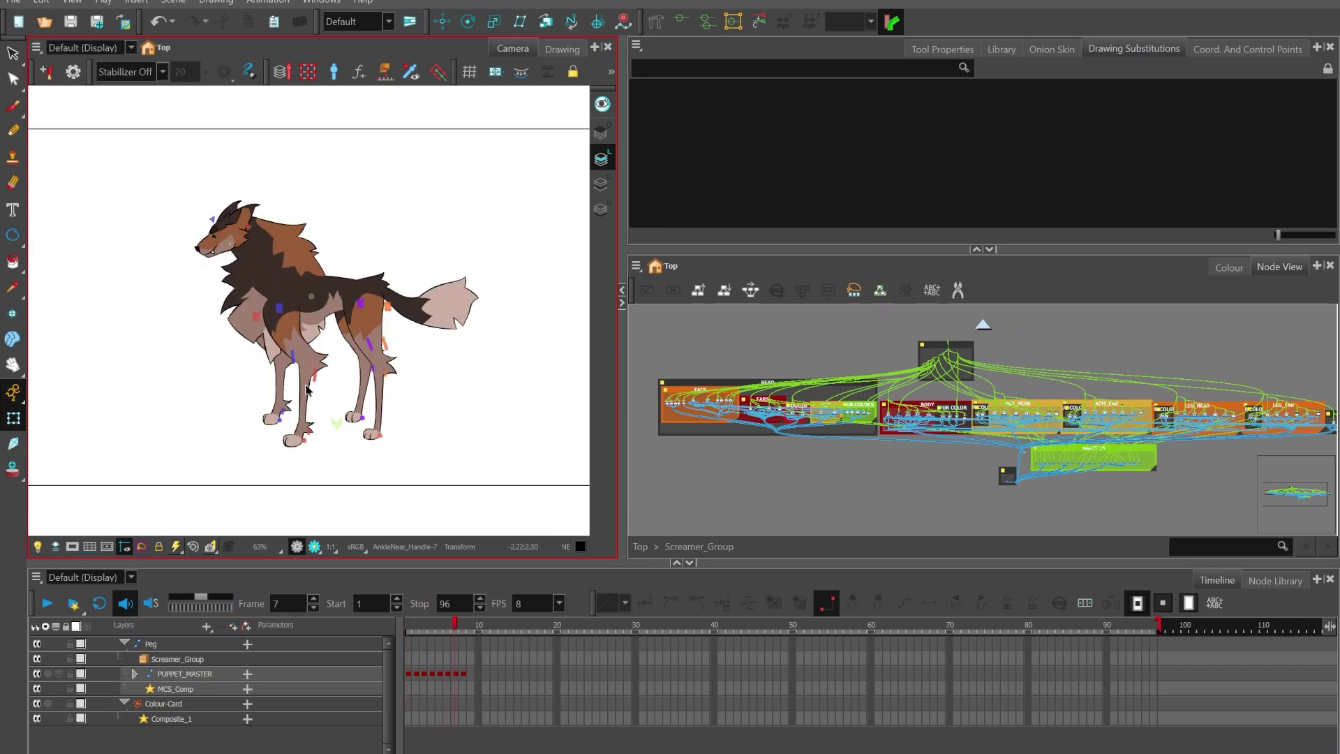
{"action": "key", "text": "comma"}
{"action": "key", "text": "comma"}
{"action": "key", "text": "comma"}
{"action": "key", "text": "comma"}
{"action": "key", "text": "comma"}
{"action": "key", "text": "comma"}
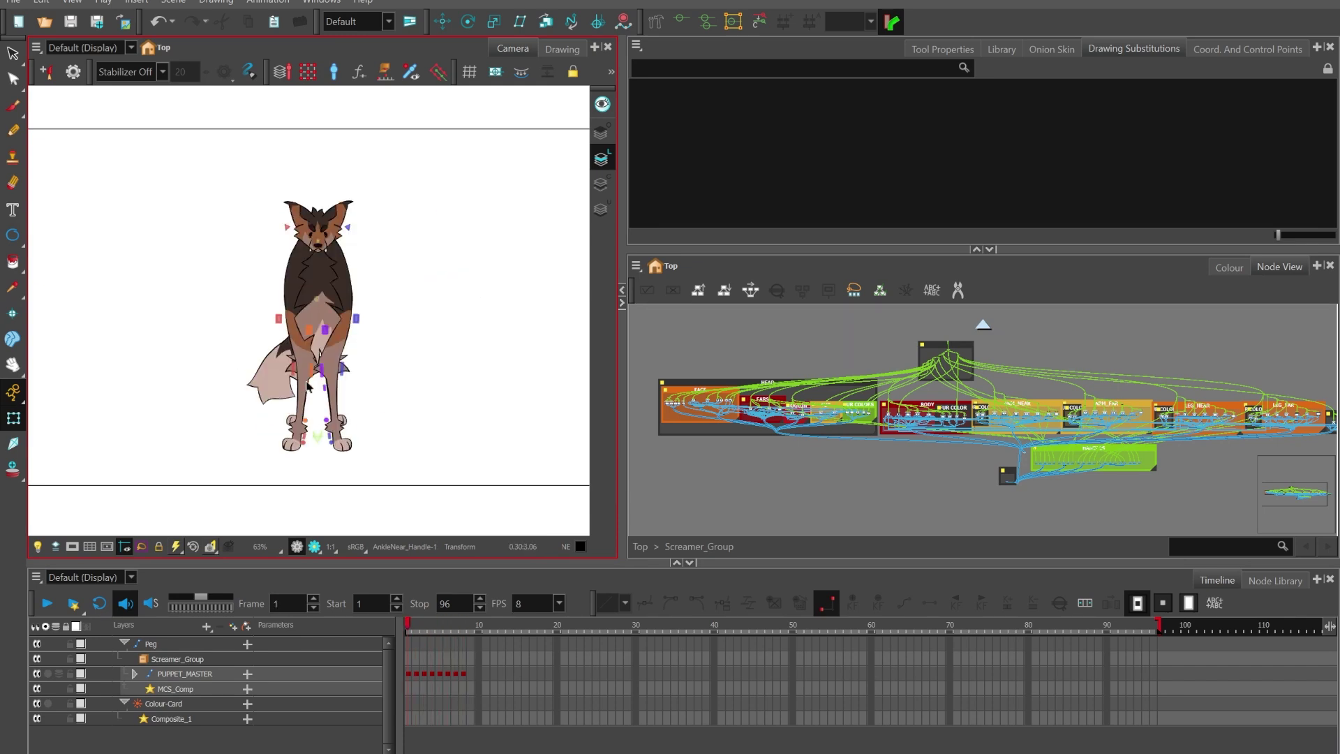
{"action": "key", "text": "period"}
{"action": "key", "text": "period"}
{"action": "key", "text": "period"}
{"action": "key", "text": "period"}
{"action": "key", "text": "period"}
{"action": "key", "text": "comma"}
{"action": "key", "text": "comma"}
{"action": "key", "text": "comma"}
{"action": "key", "text": "comma"}
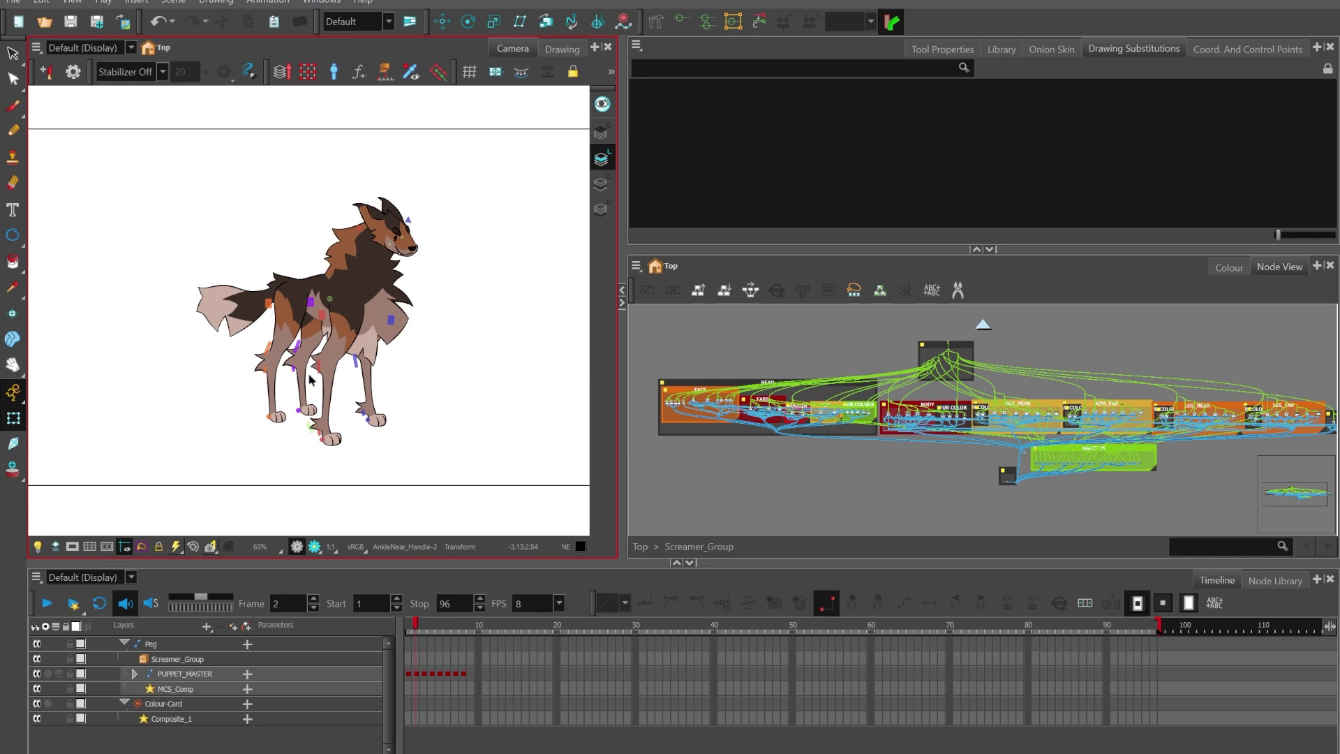
{"action": "key", "text": "comma"}
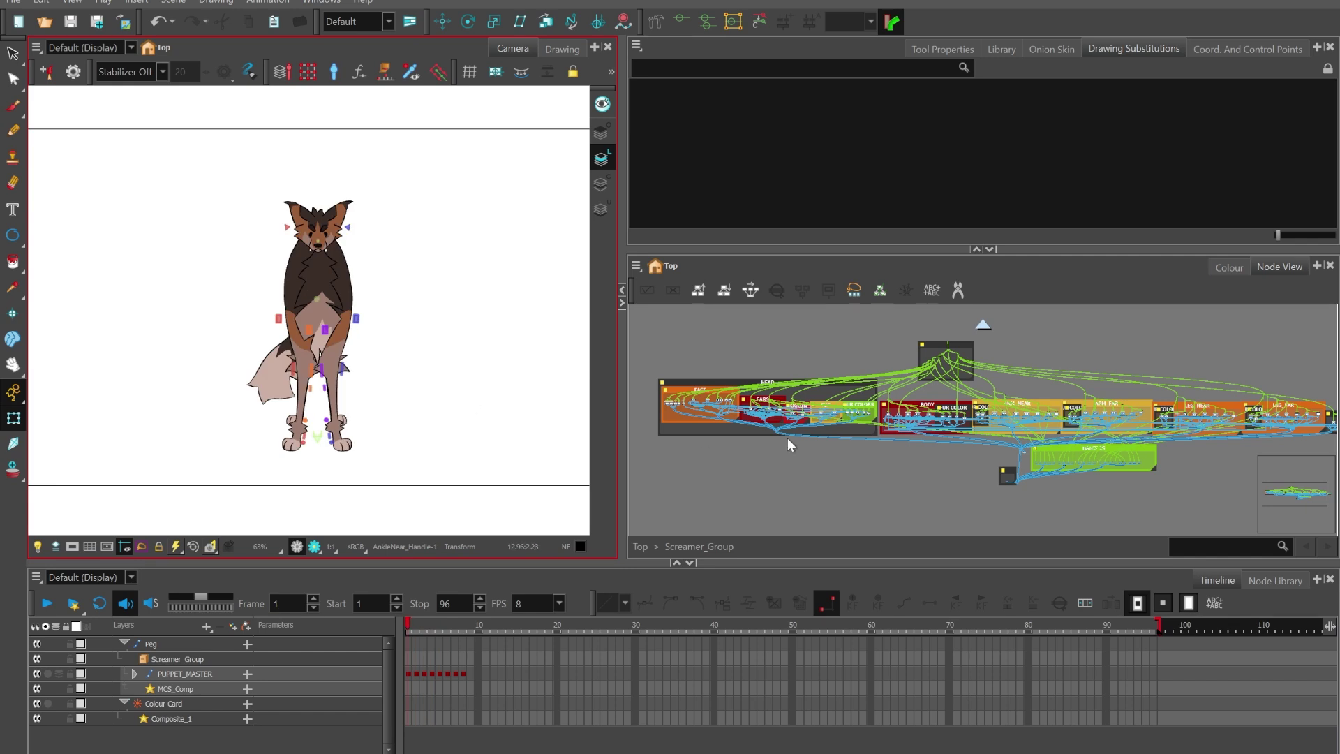
Step: Examine the puppet's node network inside Screamer_Group, from the overall layout down to the composites and cutters in the BODY group
{"action": "left_click", "coordinate": [855, 536]}
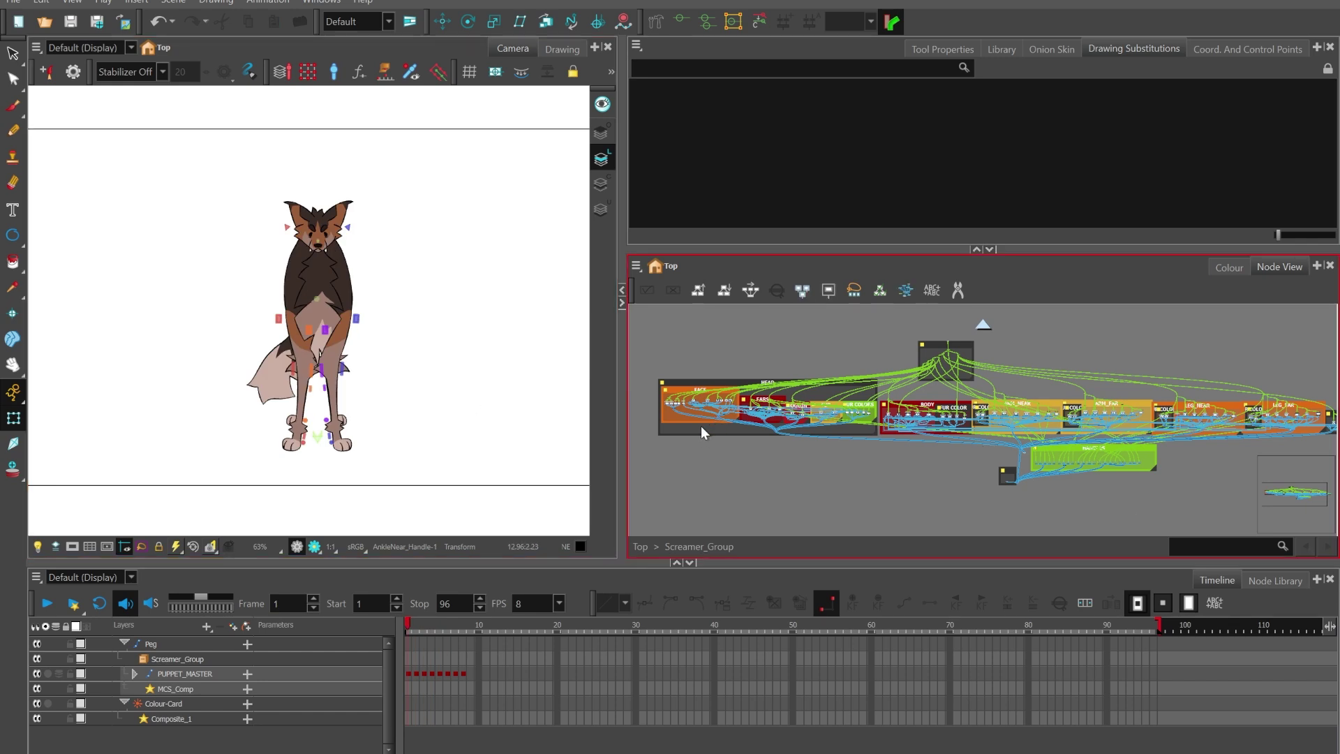
{"action": "scroll", "coordinate": [740, 401], "scroll_direction": "down", "scroll_amount": 1}
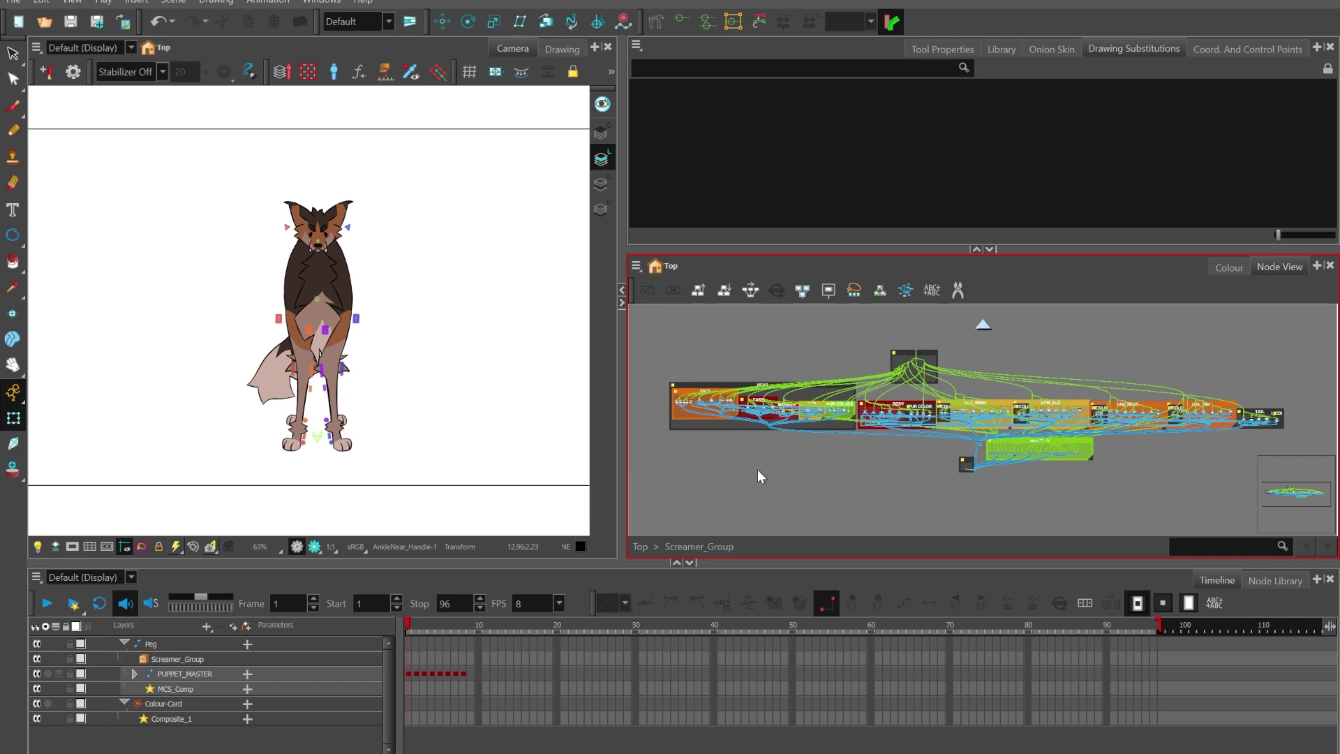
{"action": "left_click", "coordinate": [243, 330]}
{"action": "left_click", "coordinate": [914, 499]}
{"action": "left_click", "coordinate": [546, 351]}
{"action": "scroll", "coordinate": [864, 427], "scroll_direction": "up", "scroll_amount": 5}
{"action": "scroll", "coordinate": [911, 421], "scroll_direction": "up", "scroll_amount": 3}
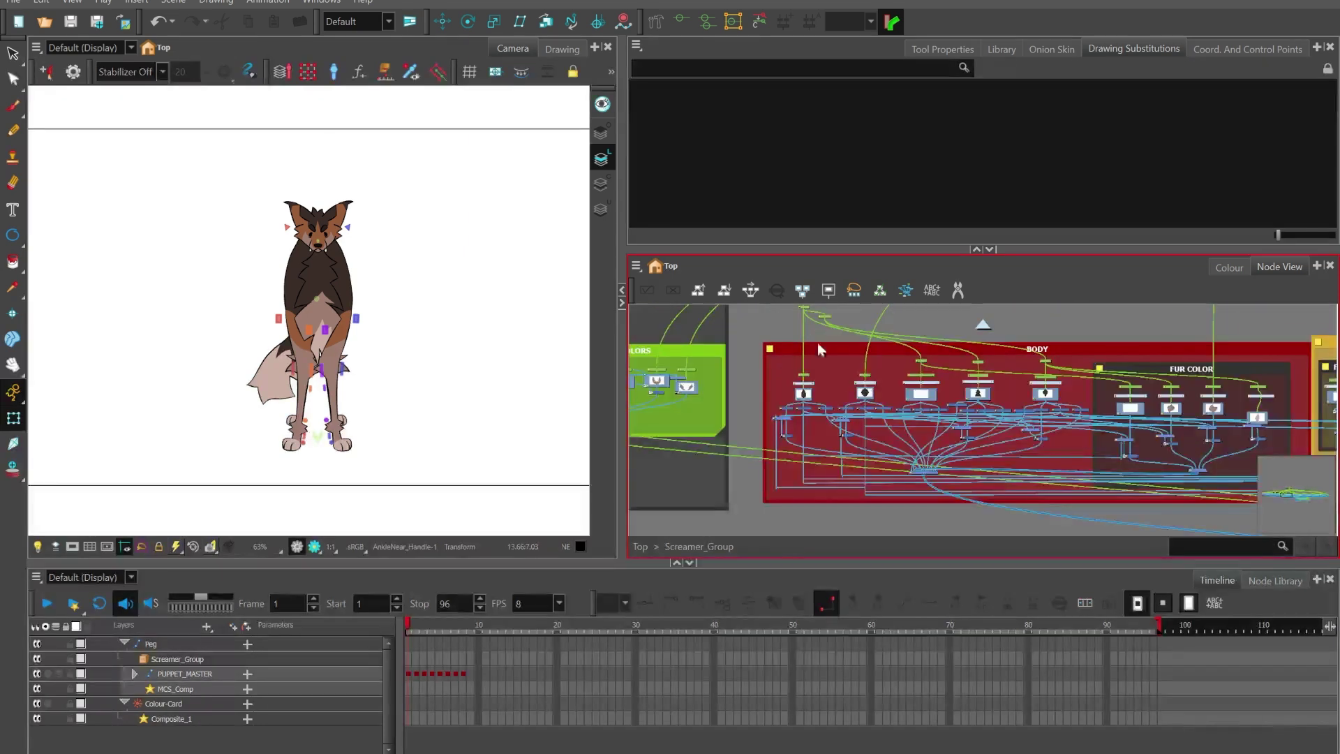
{"action": "scroll", "coordinate": [820, 446], "scroll_direction": "up", "scroll_amount": 3}
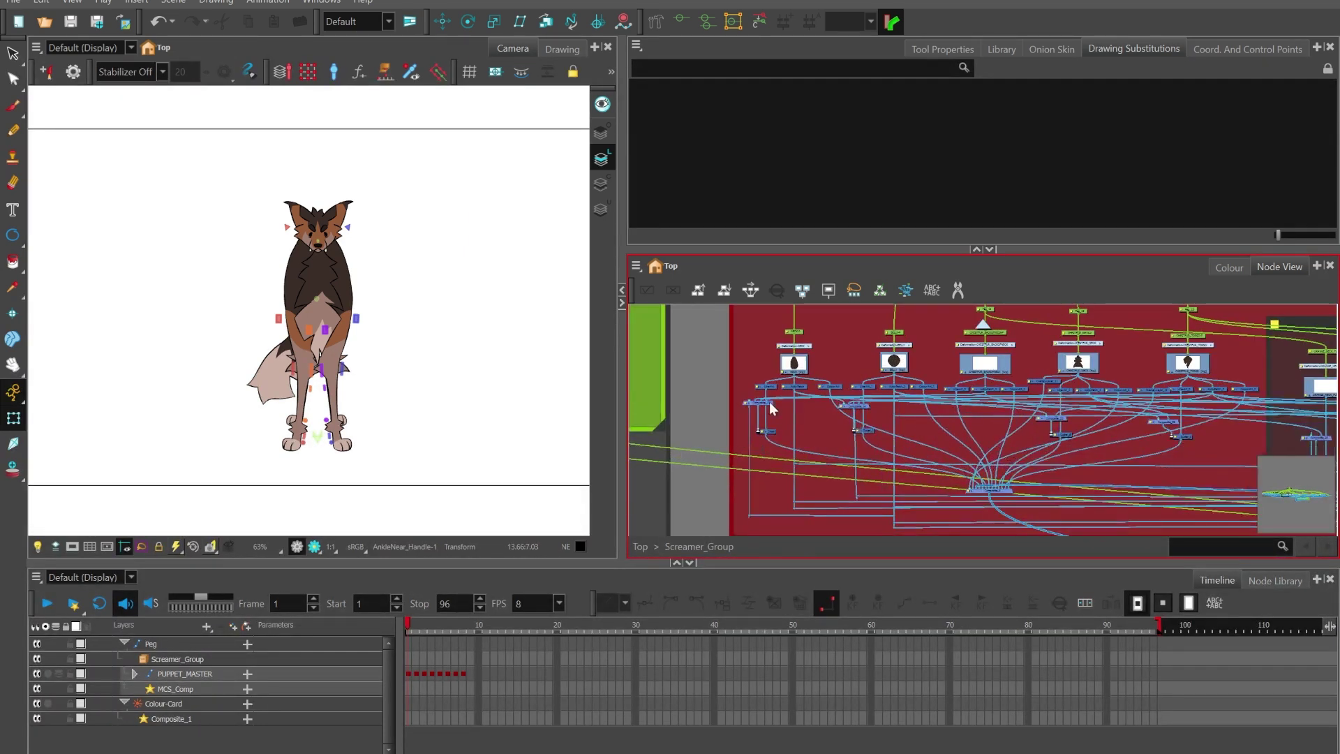
{"action": "scroll", "coordinate": [759, 424], "scroll_direction": "up", "scroll_amount": 4}
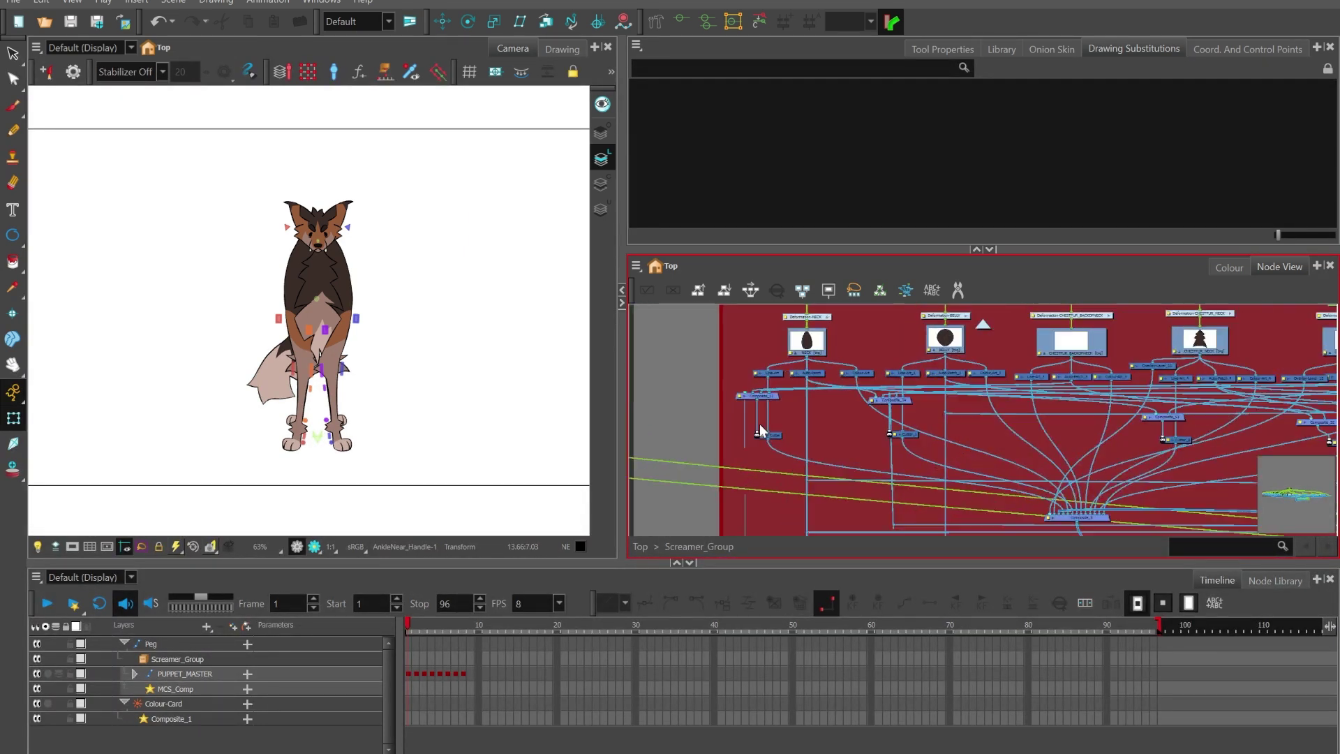
{"action": "scroll", "coordinate": [686, 371], "scroll_direction": "up", "scroll_amount": 2}
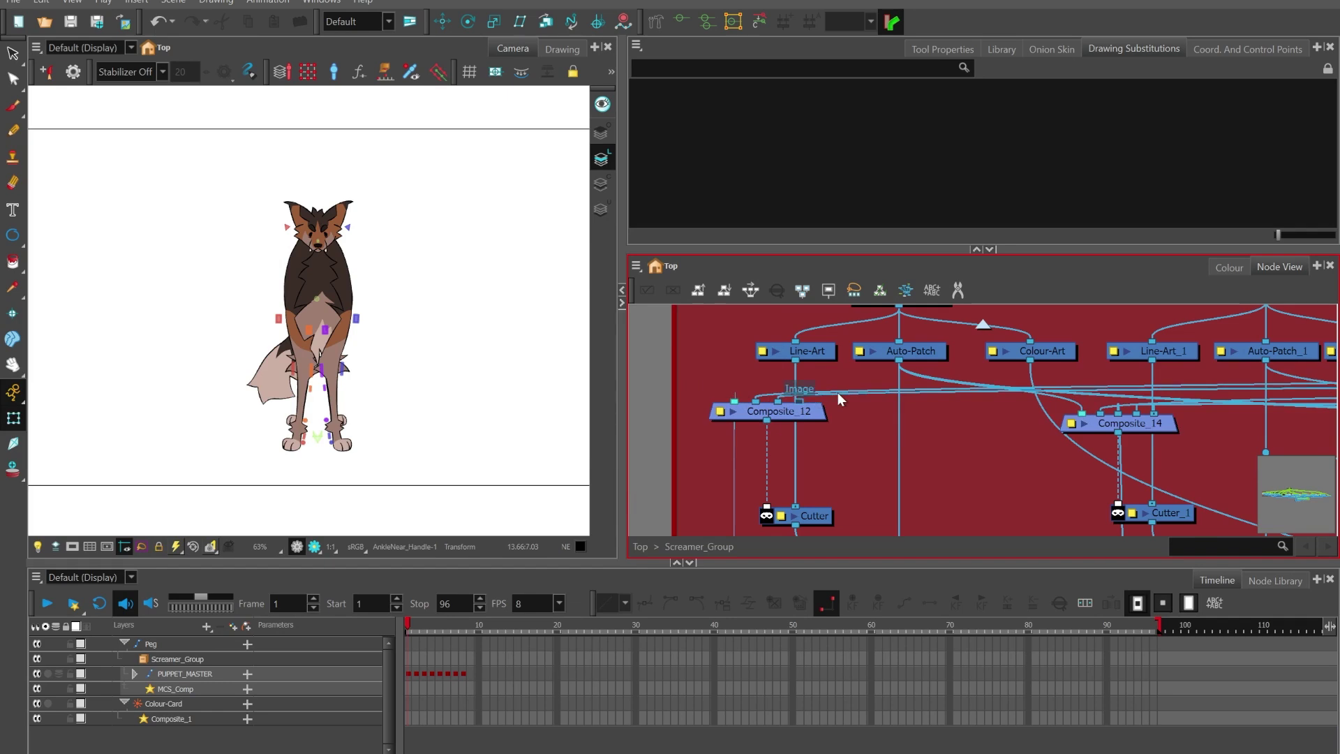
Step: Inspect how Composite_12 feeds the Cutter and how the body parts connect to the BODY group's main composite
{"action": "left_click", "coordinate": [783, 417]}
{"action": "scroll", "coordinate": [777, 412], "scroll_direction": "up", "scroll_amount": 1}
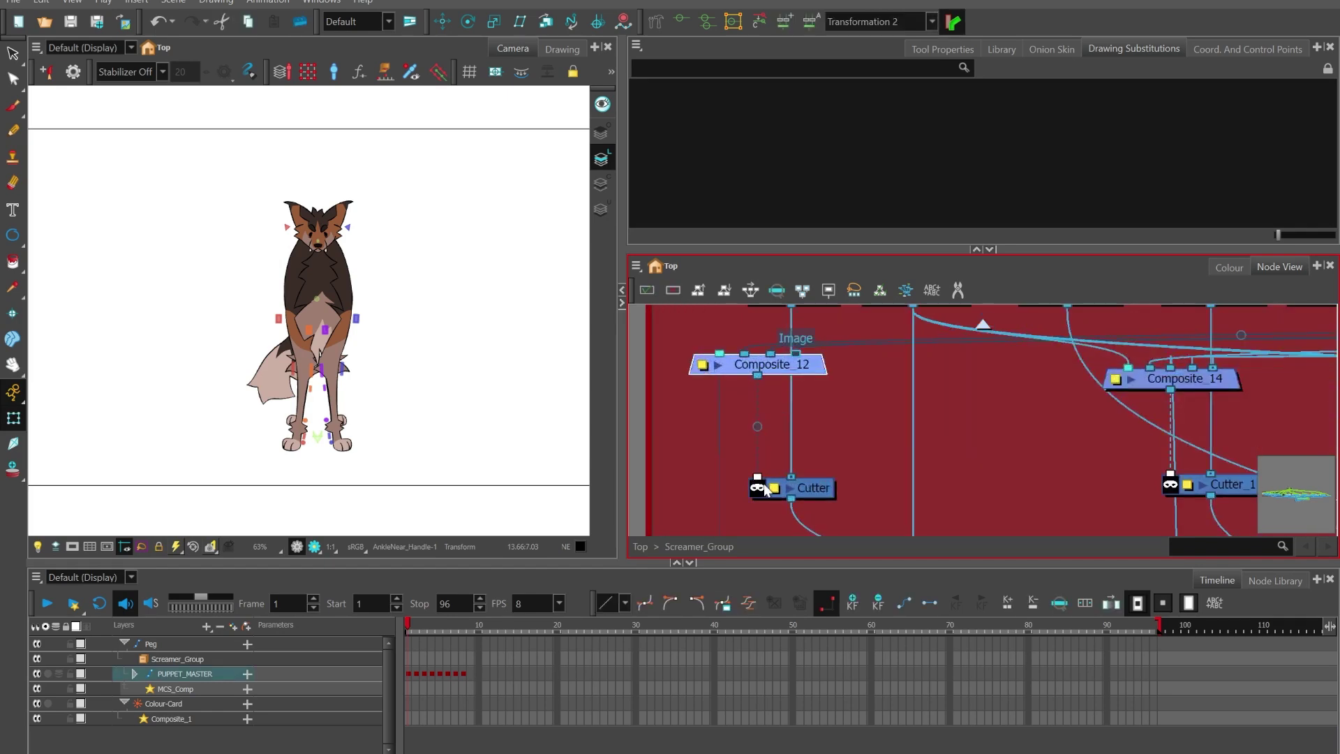
{"action": "scroll", "coordinate": [813, 496], "scroll_direction": "down", "scroll_amount": 5}
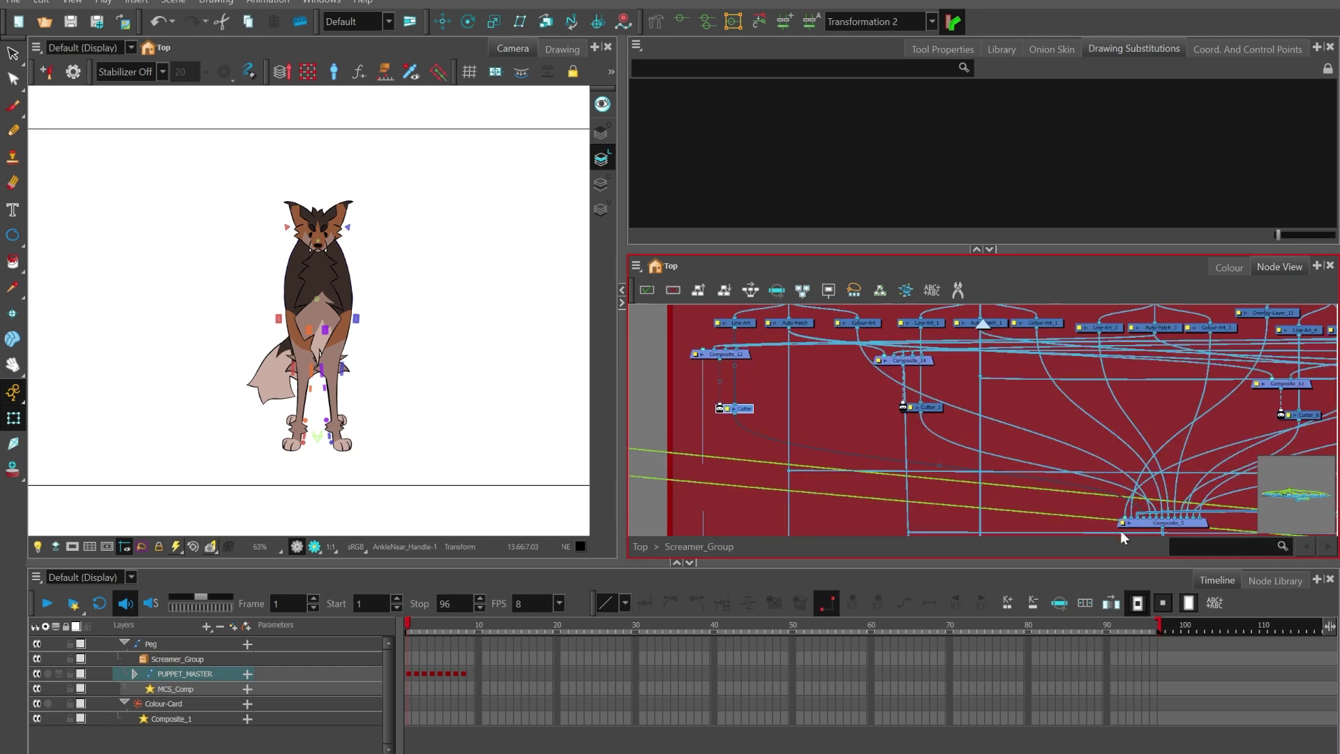
{"action": "scroll", "coordinate": [1120, 530], "scroll_direction": "up", "scroll_amount": 3}
{"action": "left_click", "coordinate": [1154, 517]}
{"action": "scroll", "coordinate": [1132, 514], "scroll_direction": "down", "scroll_amount": 4}
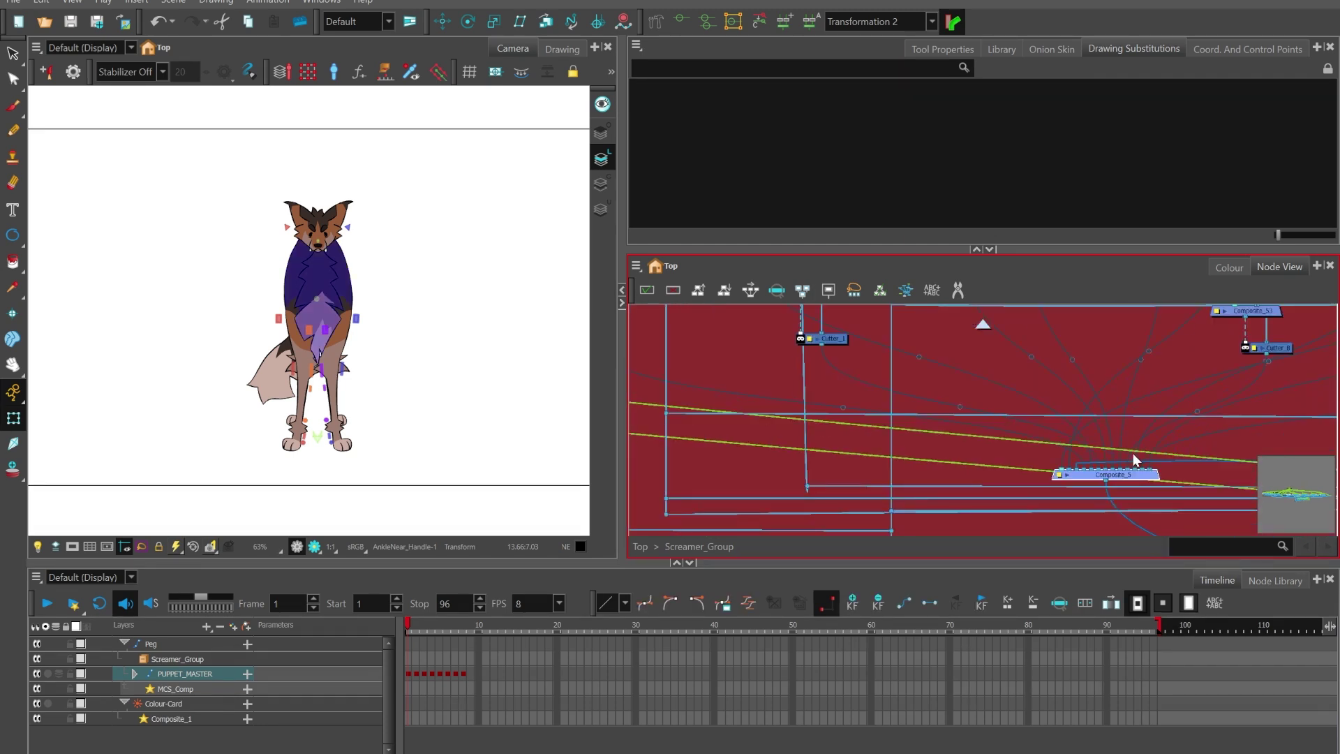
{"action": "scroll", "coordinate": [956, 412], "scroll_direction": "up", "scroll_amount": 4}
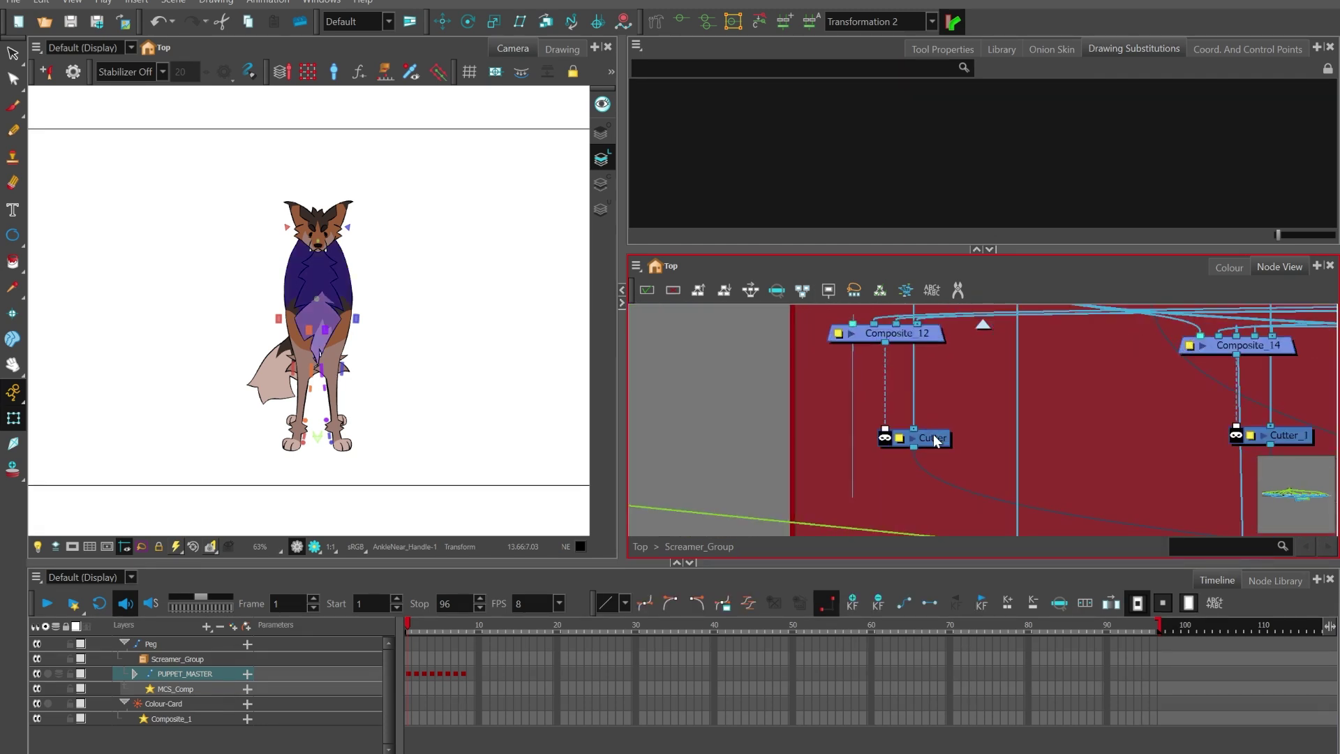
{"action": "left_click", "coordinate": [978, 377]}
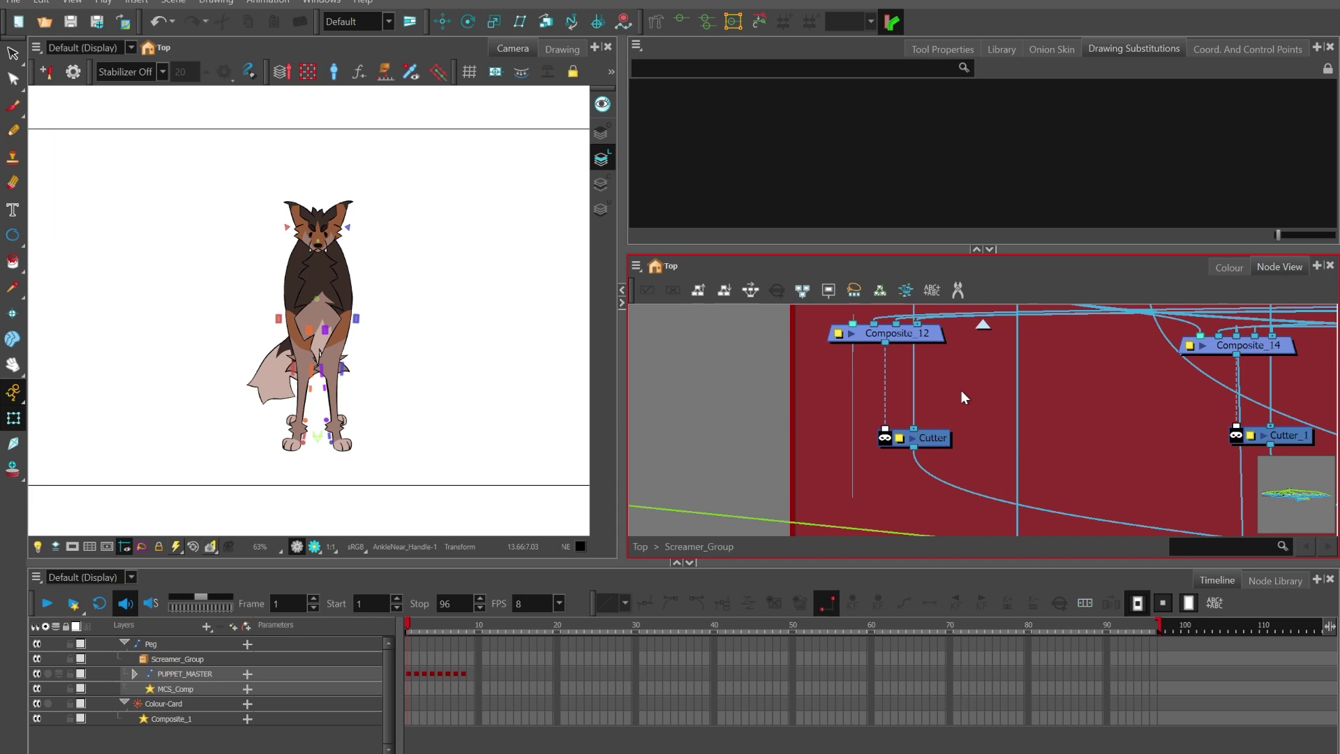
Step: Select the whole BODY backdrop to highlight its nodes and drawings, and clear the selection
{"action": "scroll", "coordinate": [802, 403], "scroll_direction": "down", "scroll_amount": 3}
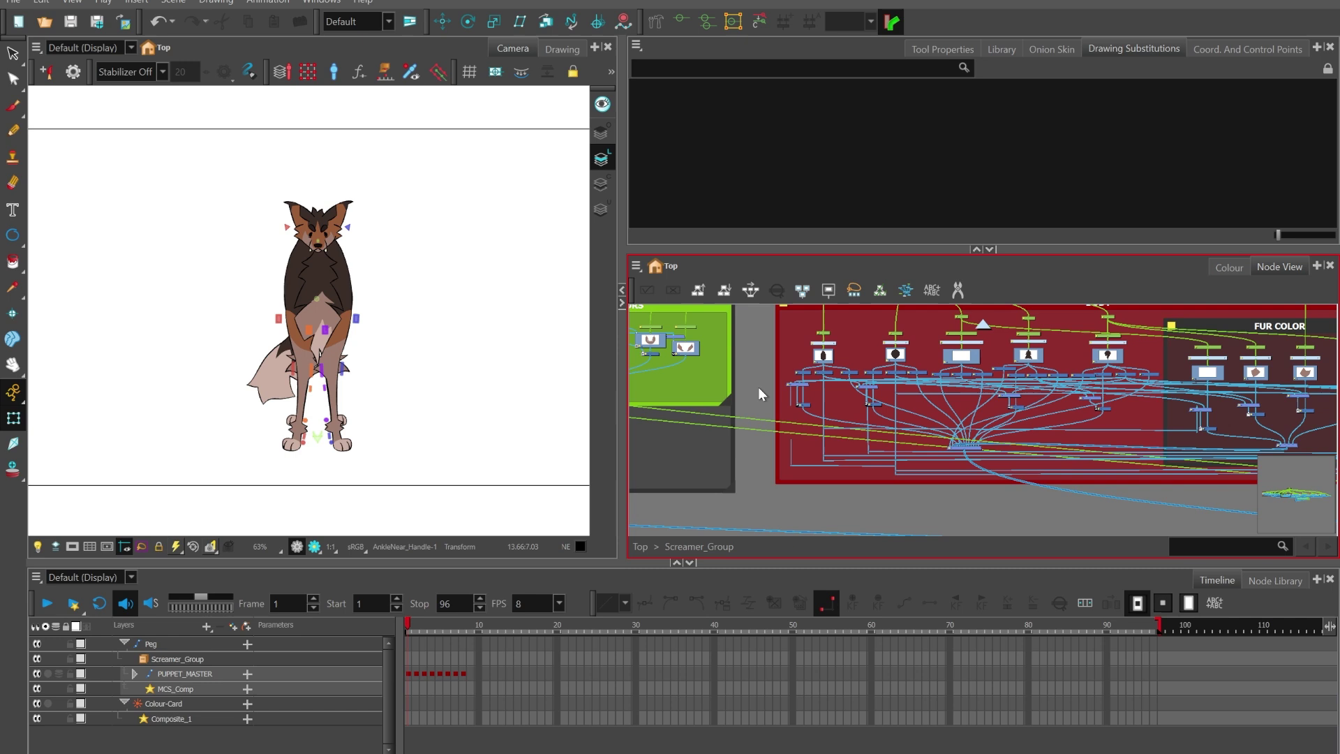
{"action": "scroll", "coordinate": [814, 446], "scroll_direction": "down", "scroll_amount": 3}
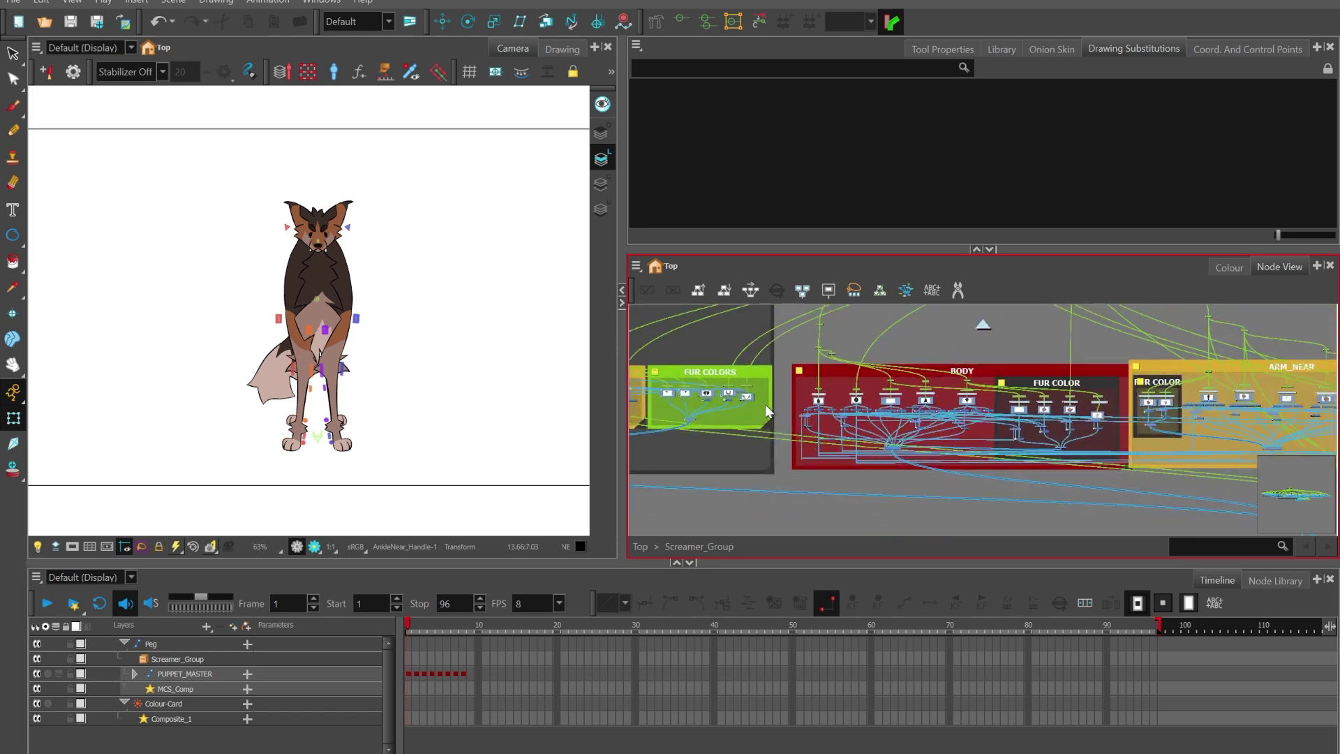
{"action": "scroll", "coordinate": [797, 403], "scroll_direction": "up", "scroll_amount": 3}
{"action": "left_click", "coordinate": [830, 361]}
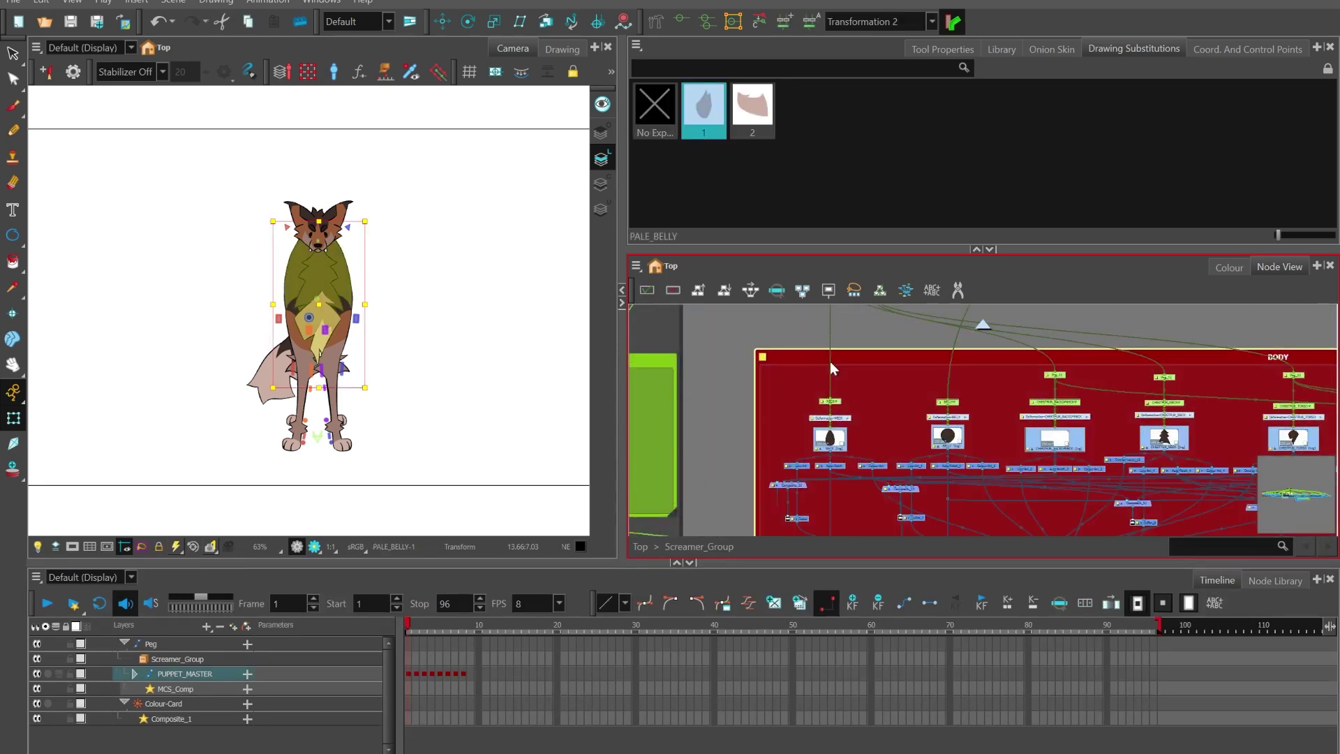
{"action": "scroll", "coordinate": [793, 371], "scroll_direction": "down", "scroll_amount": 1}
{"action": "left_click", "coordinate": [747, 361]}
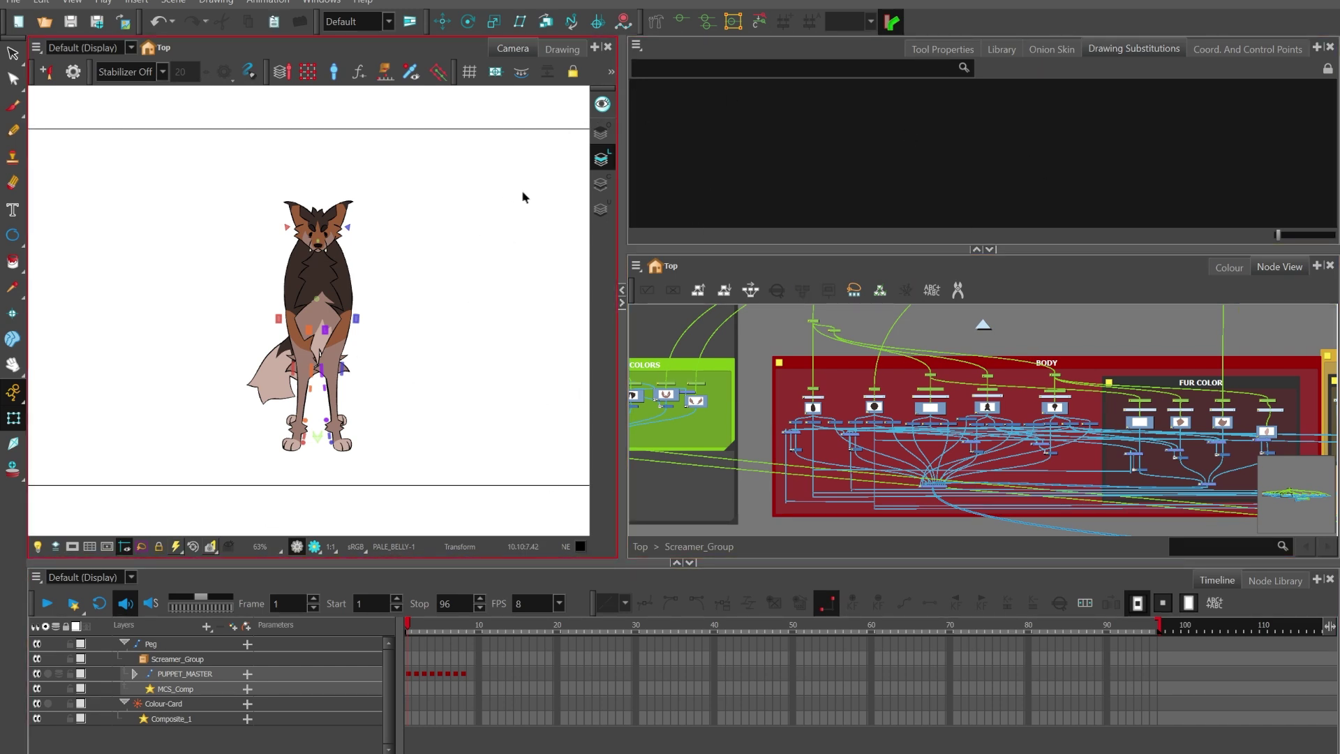
Step: Compare the front pose on frame 1 with the side and three-quarter poses through frame 7, ending on frame 1
{"action": "key", "text": "period"}
{"action": "key", "text": "period"}
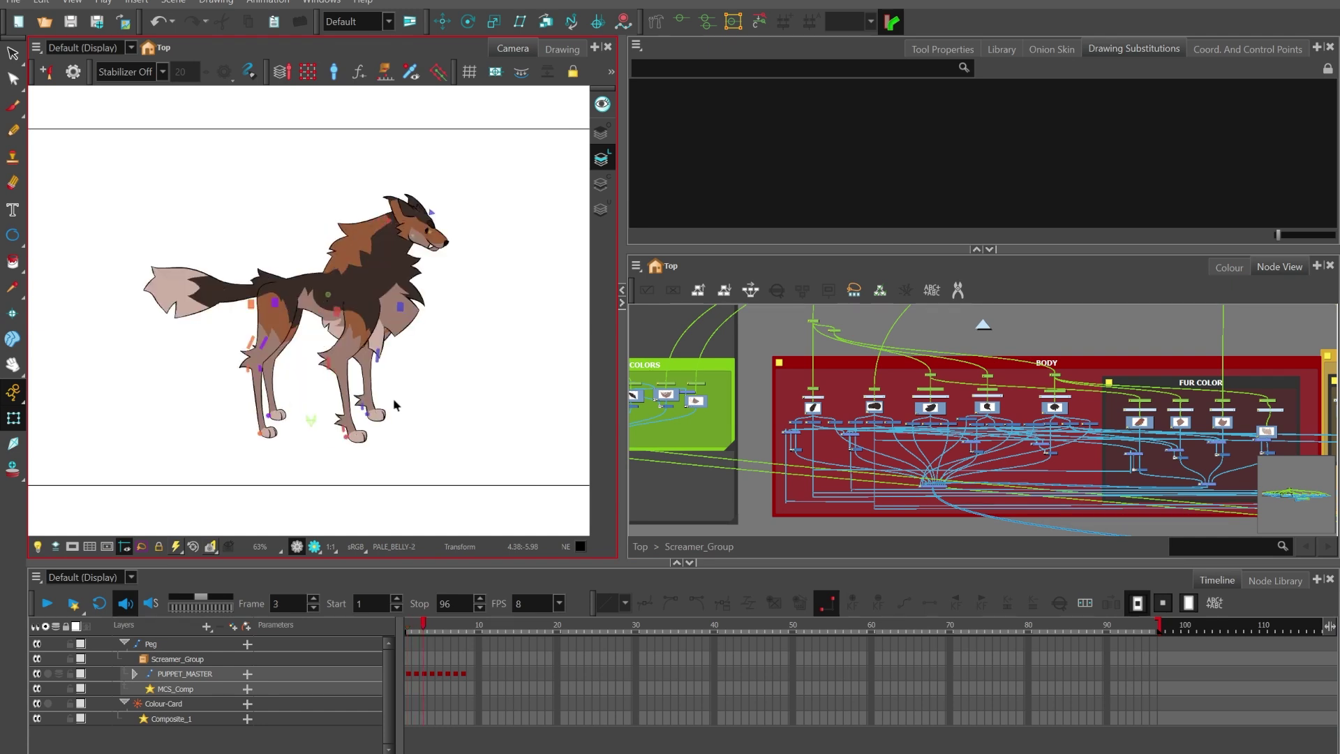
{"action": "key", "text": "comma"}
{"action": "key", "text": "comma"}
{"action": "key", "text": "period"}
{"action": "key", "text": "period"}
{"action": "key", "text": "period"}
{"action": "key", "text": "period"}
{"action": "key", "text": "period"}
{"action": "key", "text": "period"}
{"action": "key", "text": "period"}
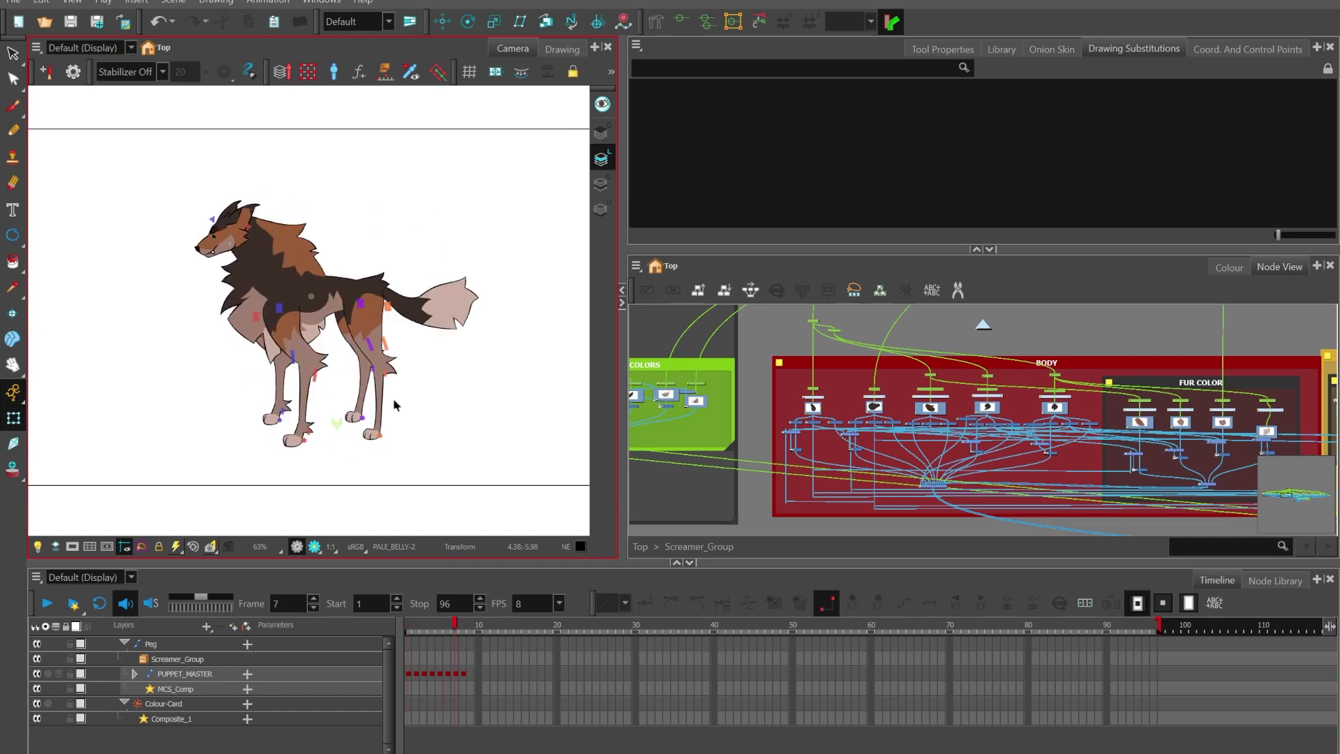
{"action": "key", "text": "comma"}
{"action": "key", "text": "comma"}
{"action": "key", "text": "comma"}
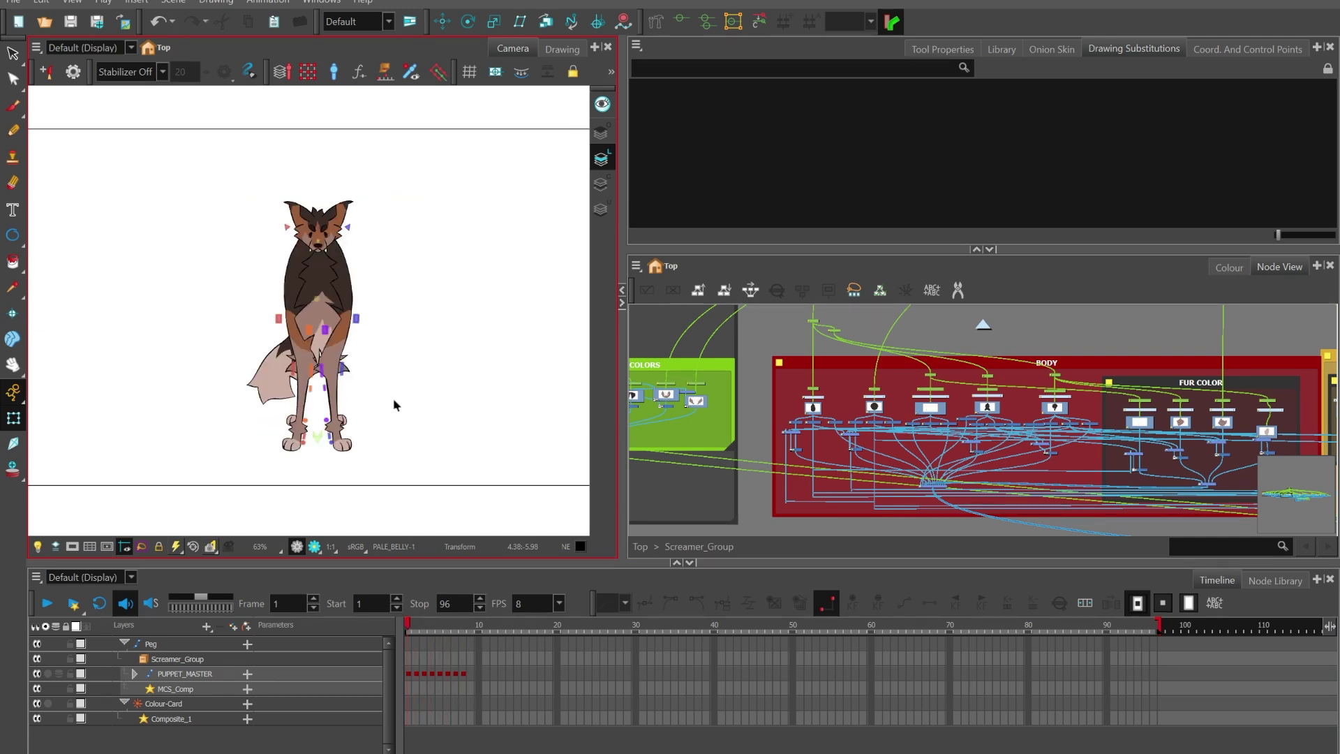
{"action": "key", "text": "comma"}
{"action": "key", "text": "comma"}
{"action": "key", "text": "comma"}
{"action": "key", "text": "comma"}
{"action": "key", "text": "period"}
{"action": "key", "text": "period"}
{"action": "key", "text": "period"}
{"action": "key", "text": "period"}
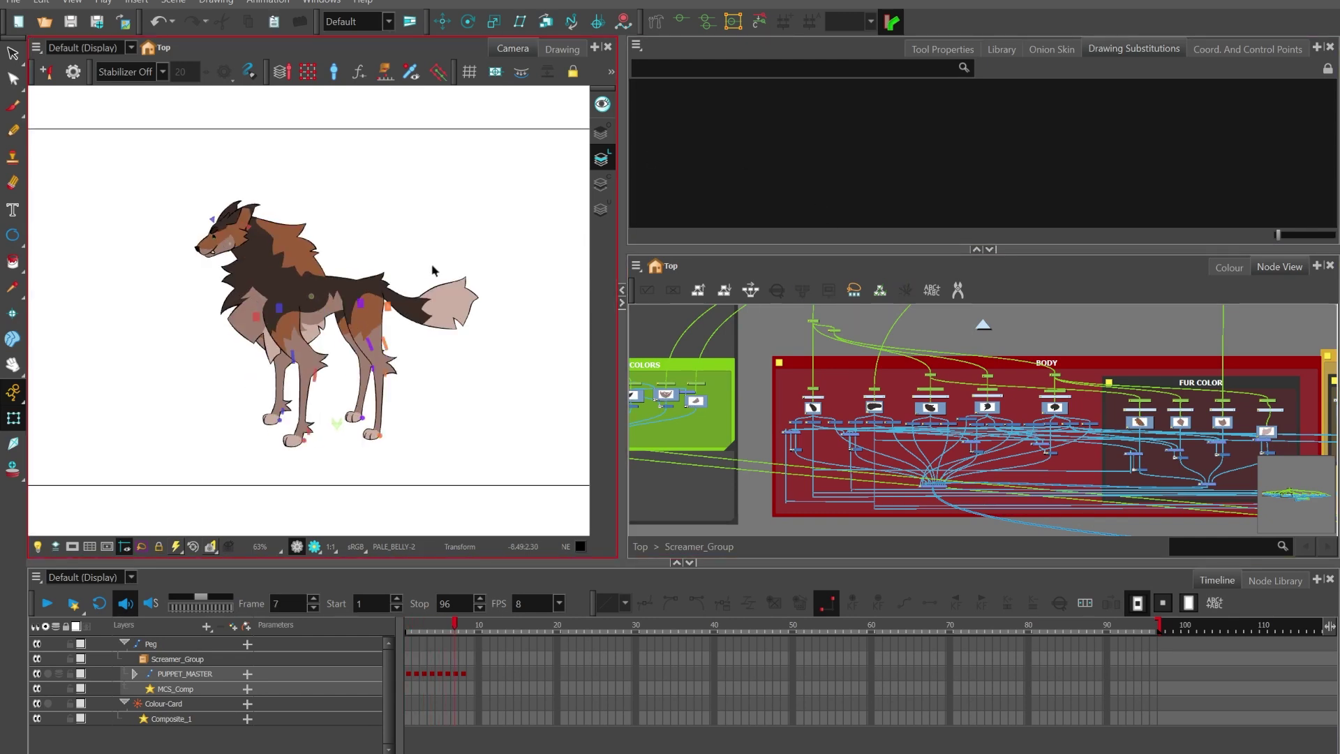
{"action": "key", "text": "comma"}
{"action": "key", "text": "comma"}
{"action": "key", "text": "comma"}
{"action": "key", "text": "comma"}
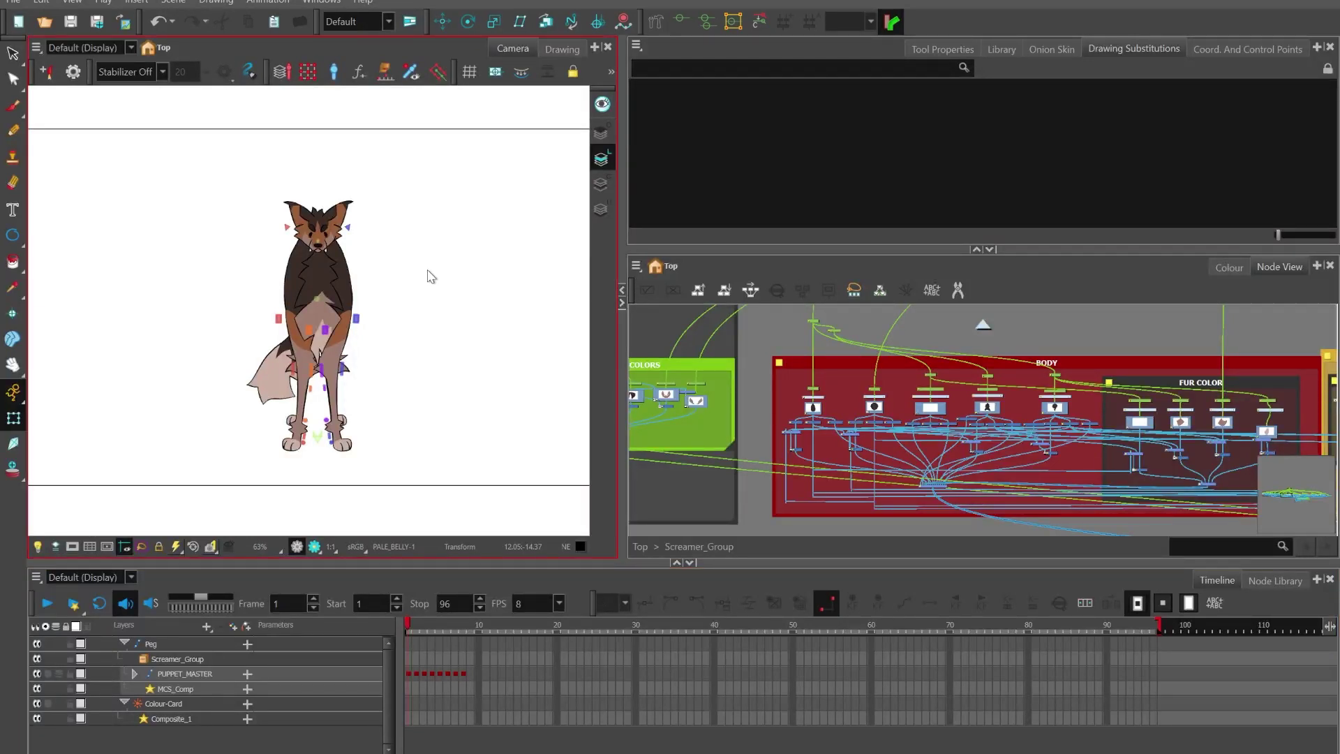
Step: Compare frames 1 and 2, and examine the wolf's head and body up close in the front pose on frame 1
{"action": "scroll", "coordinate": [292, 249], "scroll_direction": "up", "scroll_amount": 1}
{"action": "key", "text": "period"}
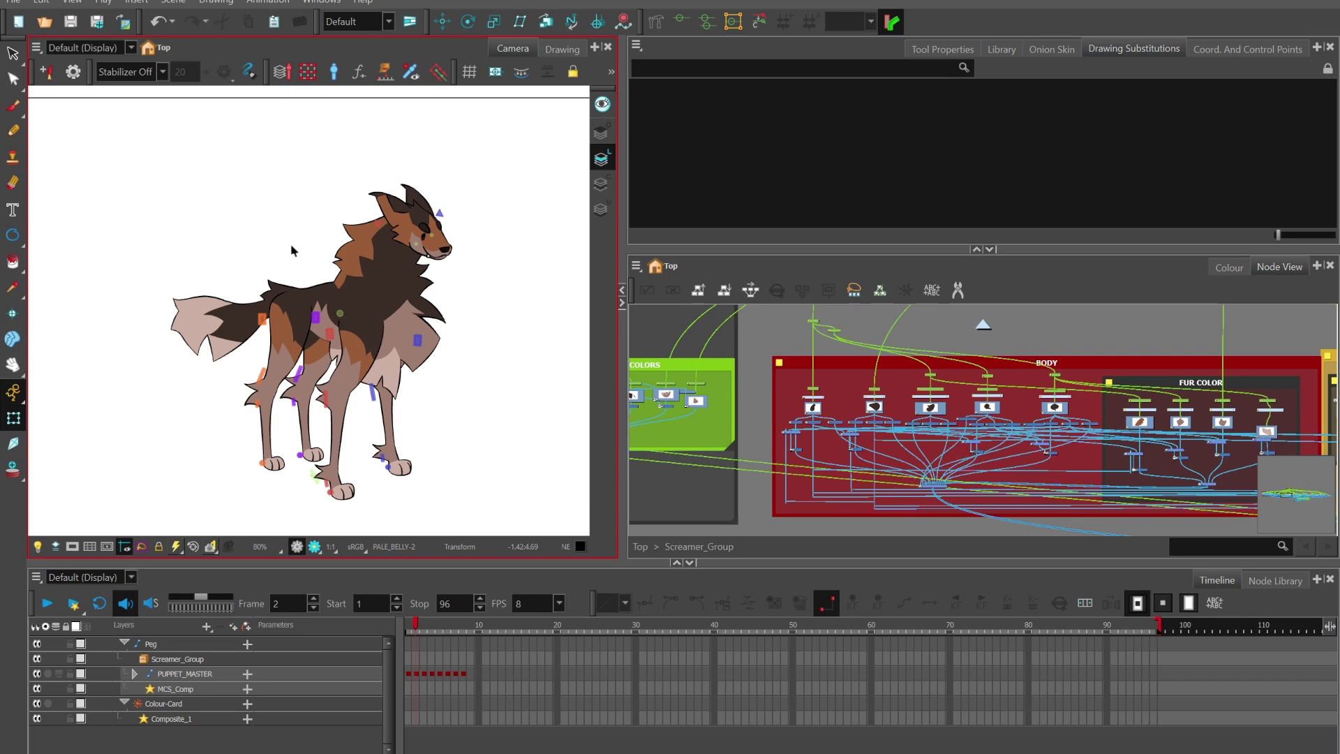
{"action": "key", "text": "comma"}
{"action": "scroll", "coordinate": [326, 213], "scroll_direction": "up", "scroll_amount": 4}
{"action": "scroll", "coordinate": [323, 204], "scroll_direction": "down", "scroll_amount": 1}
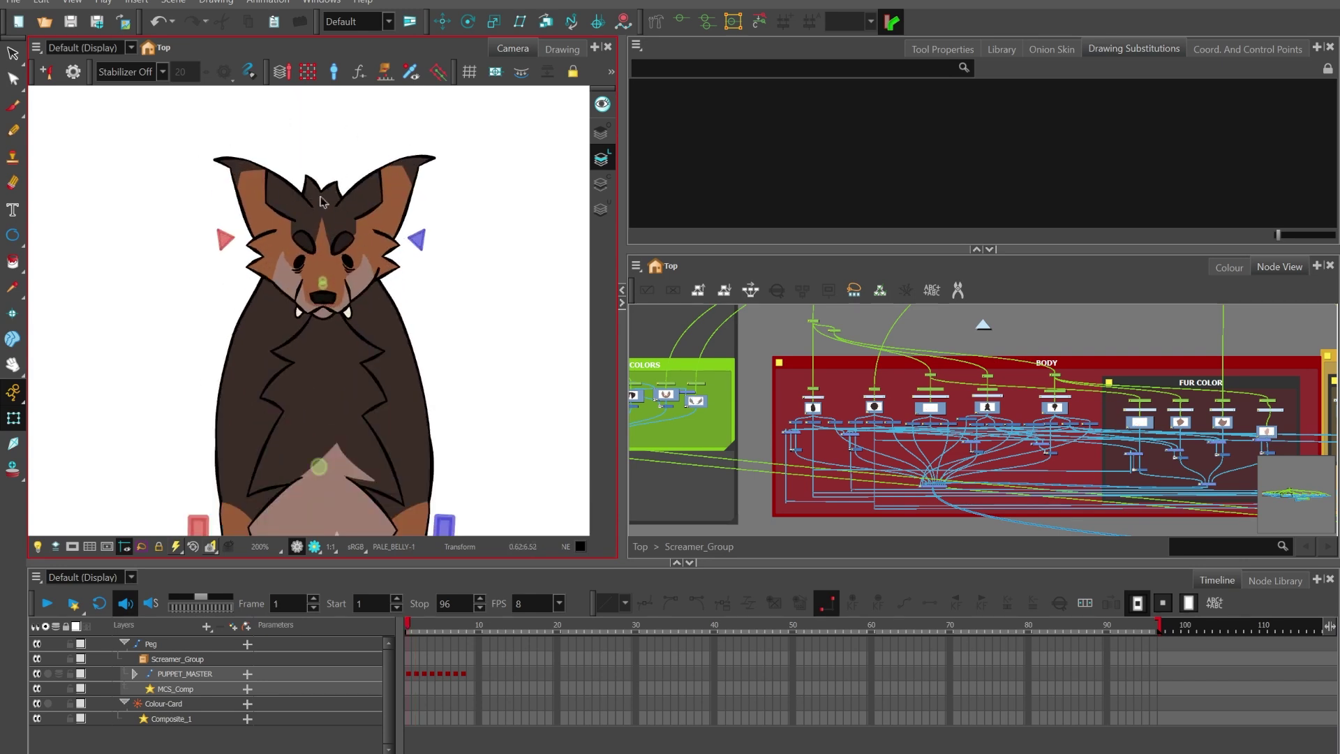
{"action": "scroll", "coordinate": [311, 180], "scroll_direction": "up", "scroll_amount": 2}
{"action": "scroll", "coordinate": [345, 284], "scroll_direction": "down", "scroll_amount": 1}
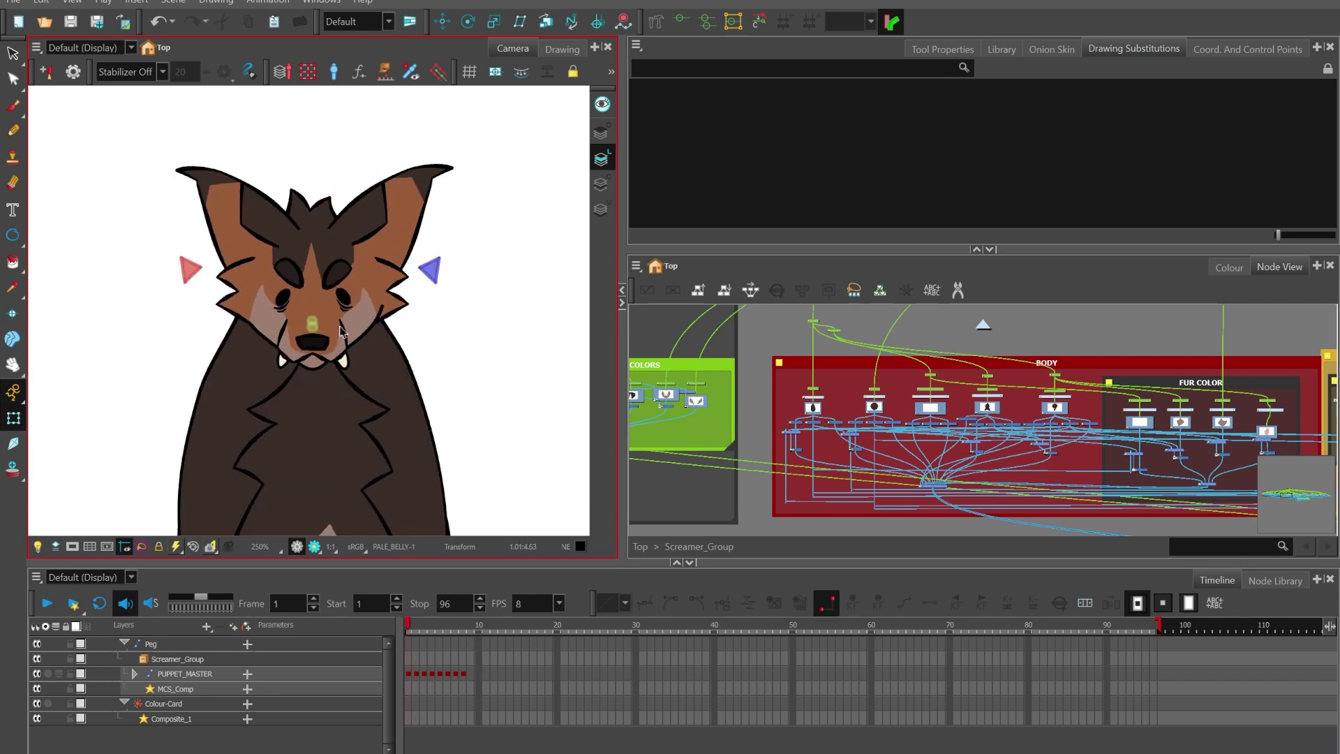
{"action": "scroll", "coordinate": [335, 314], "scroll_direction": "down", "scroll_amount": 5}
{"action": "scroll", "coordinate": [318, 290], "scroll_direction": "up", "scroll_amount": 1}
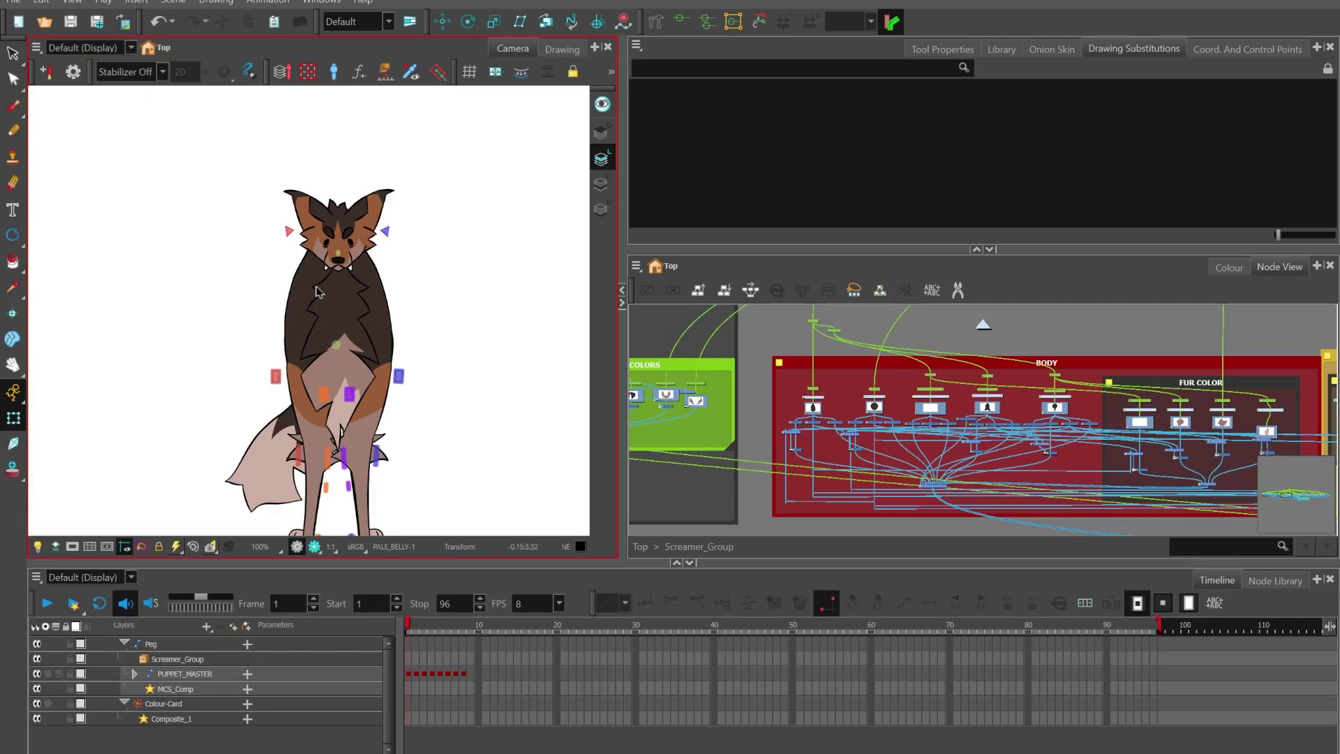
{"action": "scroll", "coordinate": [279, 210], "scroll_direction": "down", "scroll_amount": 3}
{"action": "scroll", "coordinate": [291, 268], "scroll_direction": "up", "scroll_amount": 2}
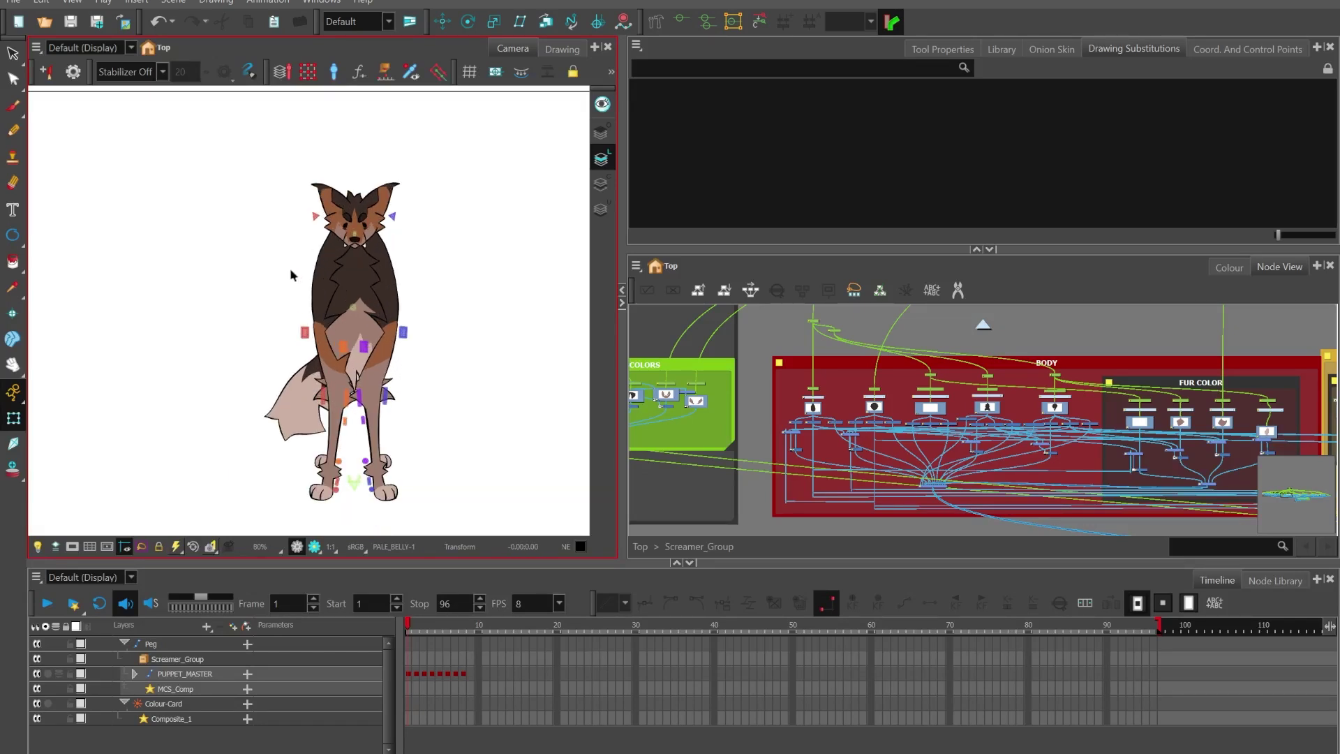
Step: Select the PUPPET_MASTER peg in Screamer_Group and show all deformation controls of the rig beneath it in the Camera view
{"action": "left_click", "coordinate": [192, 660]}
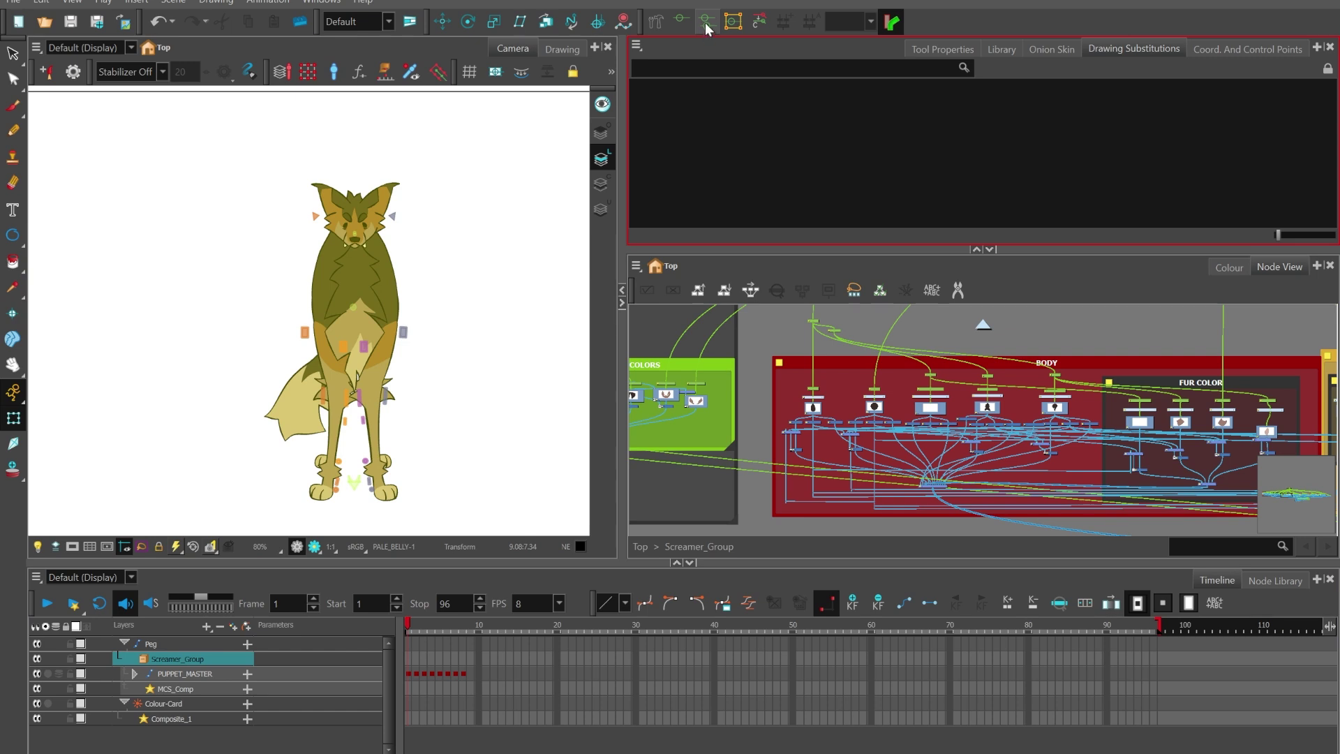
{"action": "scroll", "coordinate": [741, 411], "scroll_direction": "down", "scroll_amount": 4}
{"action": "scroll", "coordinate": [861, 388], "scroll_direction": "up", "scroll_amount": 10}
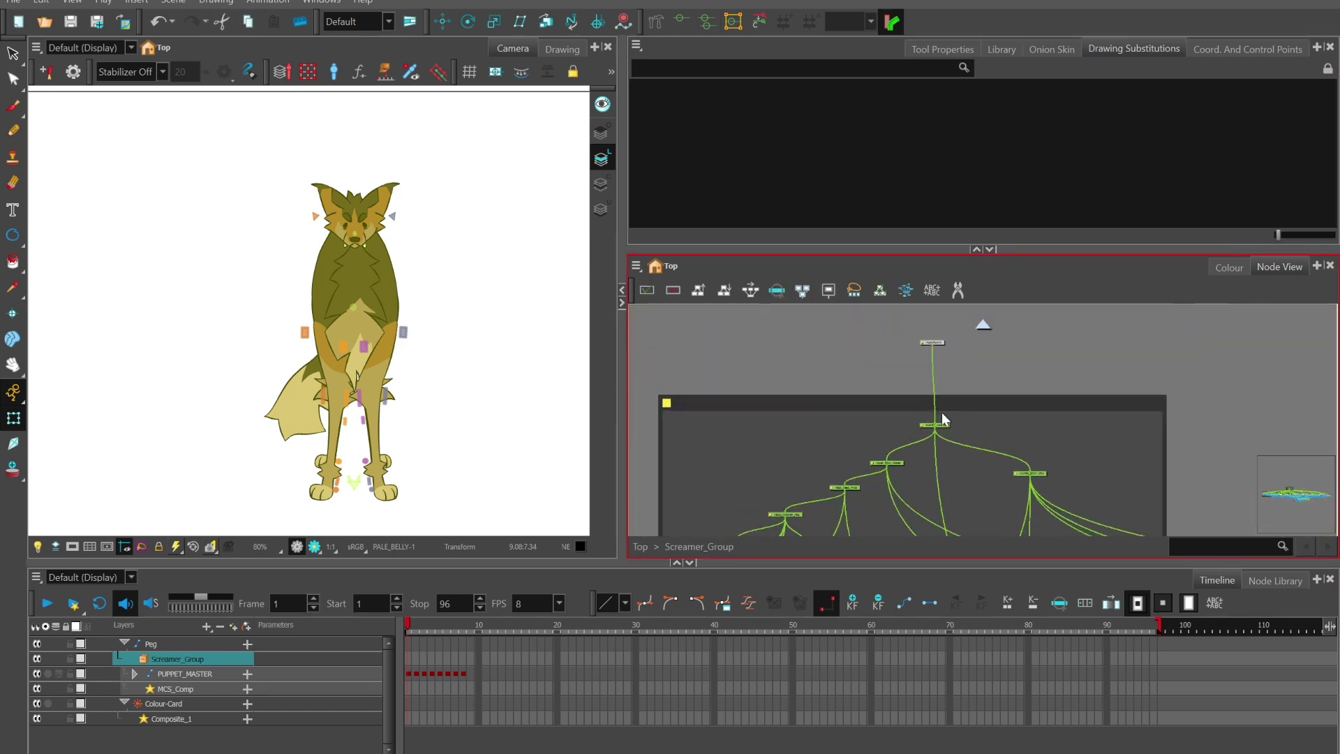
{"action": "left_click", "coordinate": [932, 433]}
{"action": "left_click", "coordinate": [707, 26]}
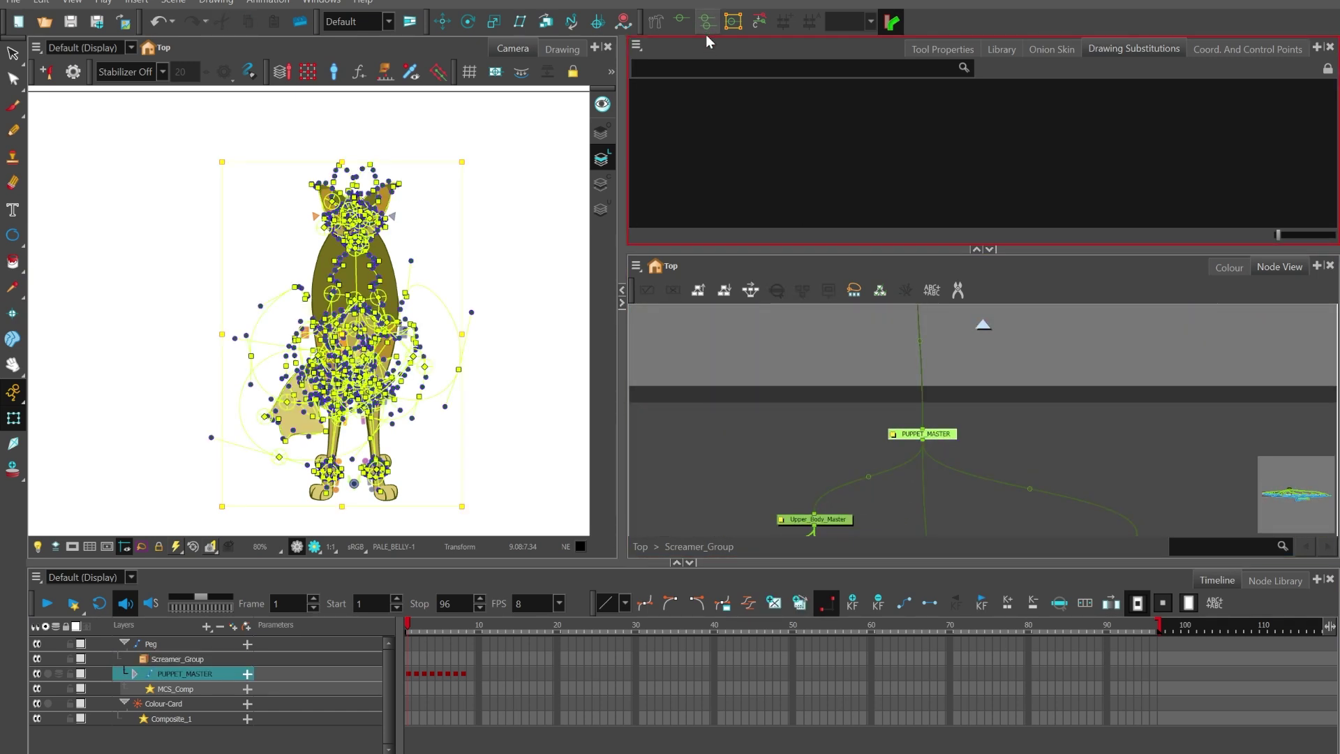
Step: Compare the rig's displayed deformation controls in the poses on frames 1 through 7, ending on frame 1
{"action": "scroll", "coordinate": [366, 264], "scroll_direction": "down", "scroll_amount": 1}
{"action": "left_click_drag", "start_coordinate": [349, 319], "coordinate": [333, 322]}
{"action": "key", "text": "period"}
{"action": "key", "text": "period"}
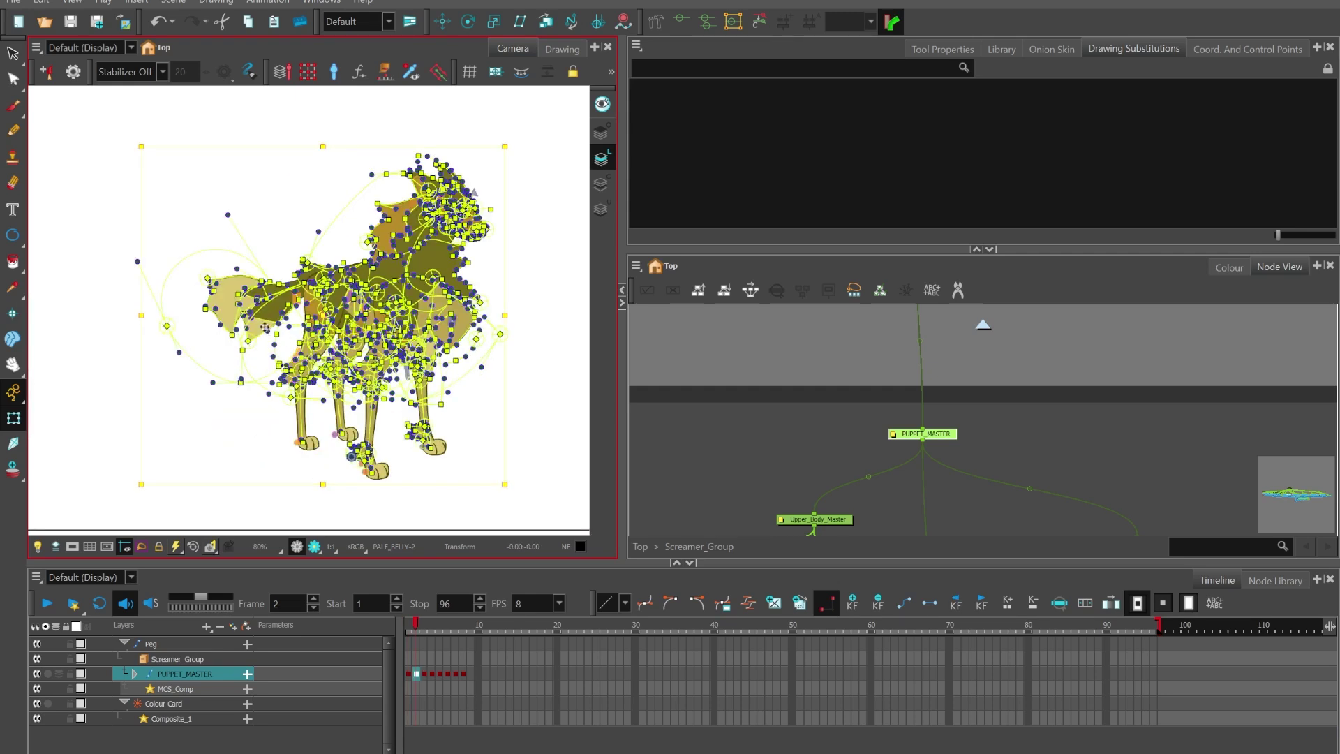
{"action": "key", "text": "comma"}
{"action": "key", "text": "comma"}
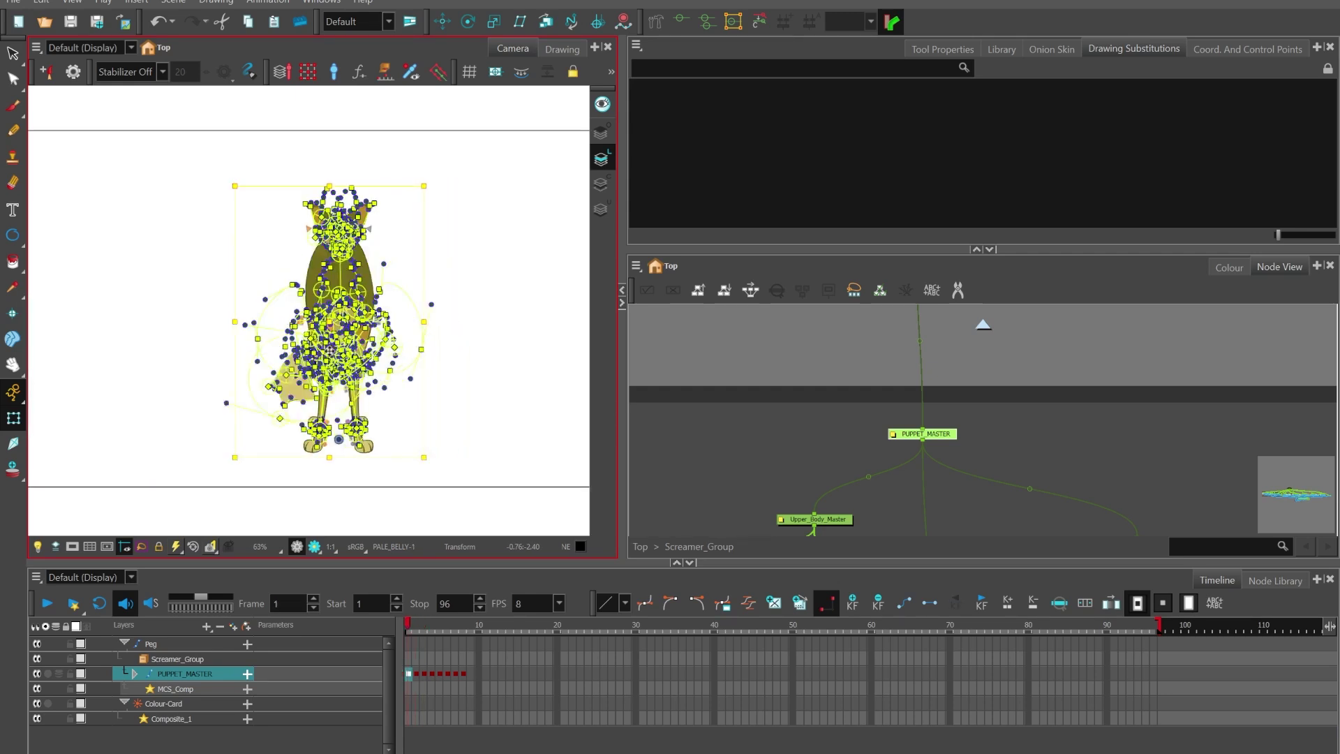
{"action": "key", "text": "period"}
{"action": "key", "text": "period"}
{"action": "key", "text": "period"}
{"action": "key", "text": "period"}
{"action": "key", "text": "period"}
{"action": "key", "text": "period"}
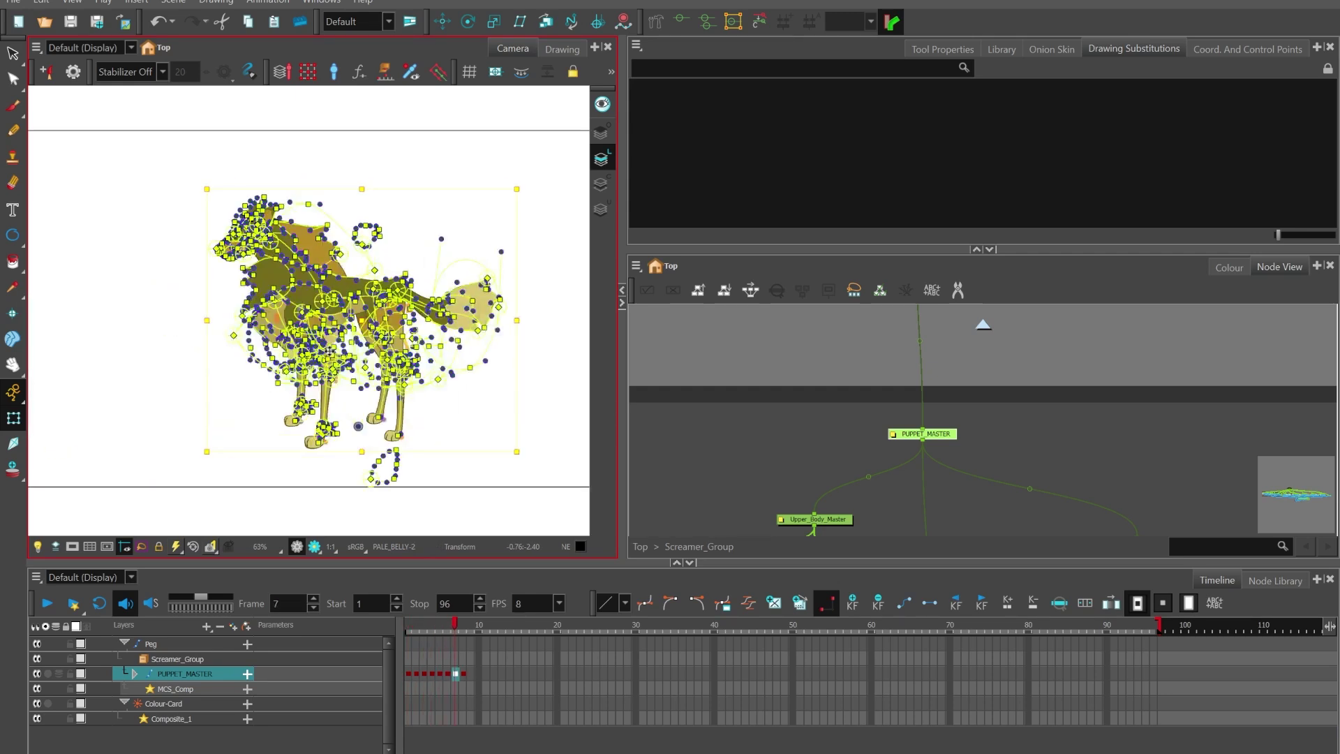
{"action": "key", "text": "comma"}
{"action": "key", "text": "comma"}
{"action": "key", "text": "comma"}
{"action": "key", "text": "comma"}
{"action": "key", "text": "comma"}
{"action": "key", "text": "comma"}
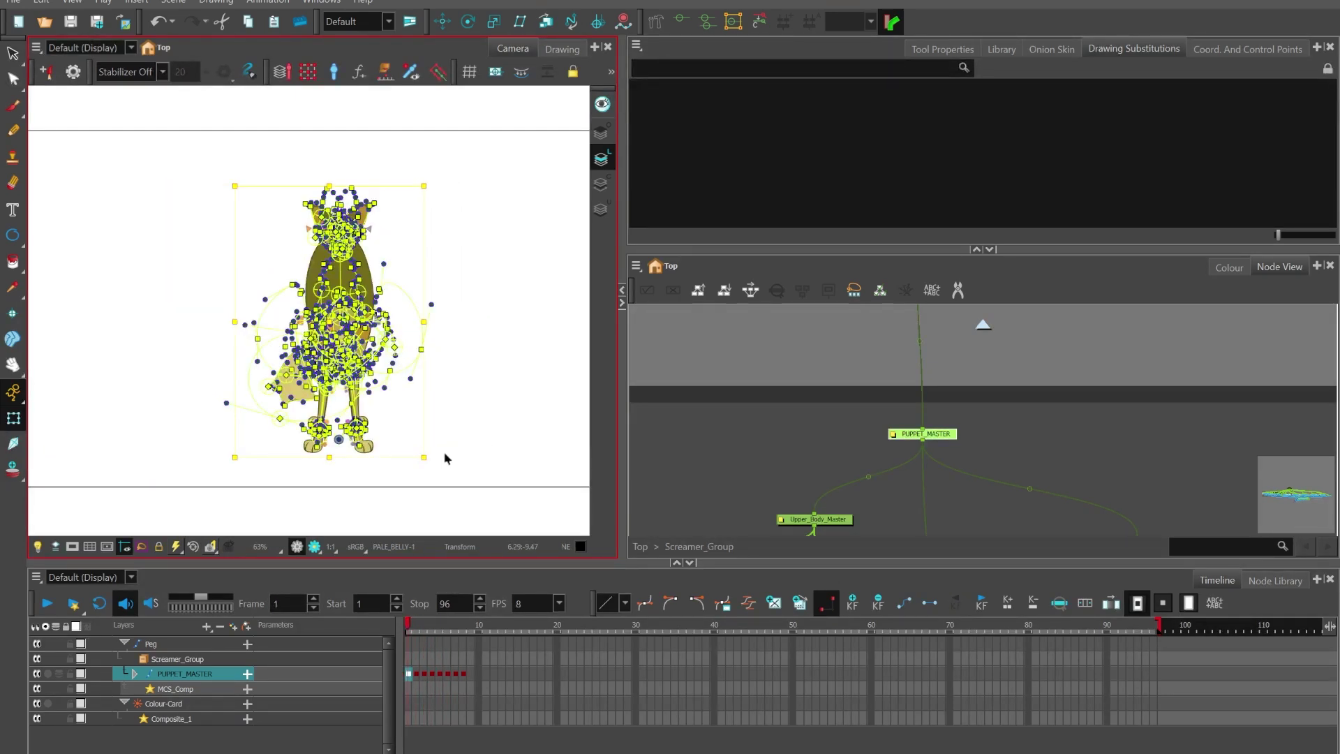
Step: Clear the selection and hide all deformation controls of the rig in the Camera view
{"action": "left_click", "coordinate": [447, 458]}
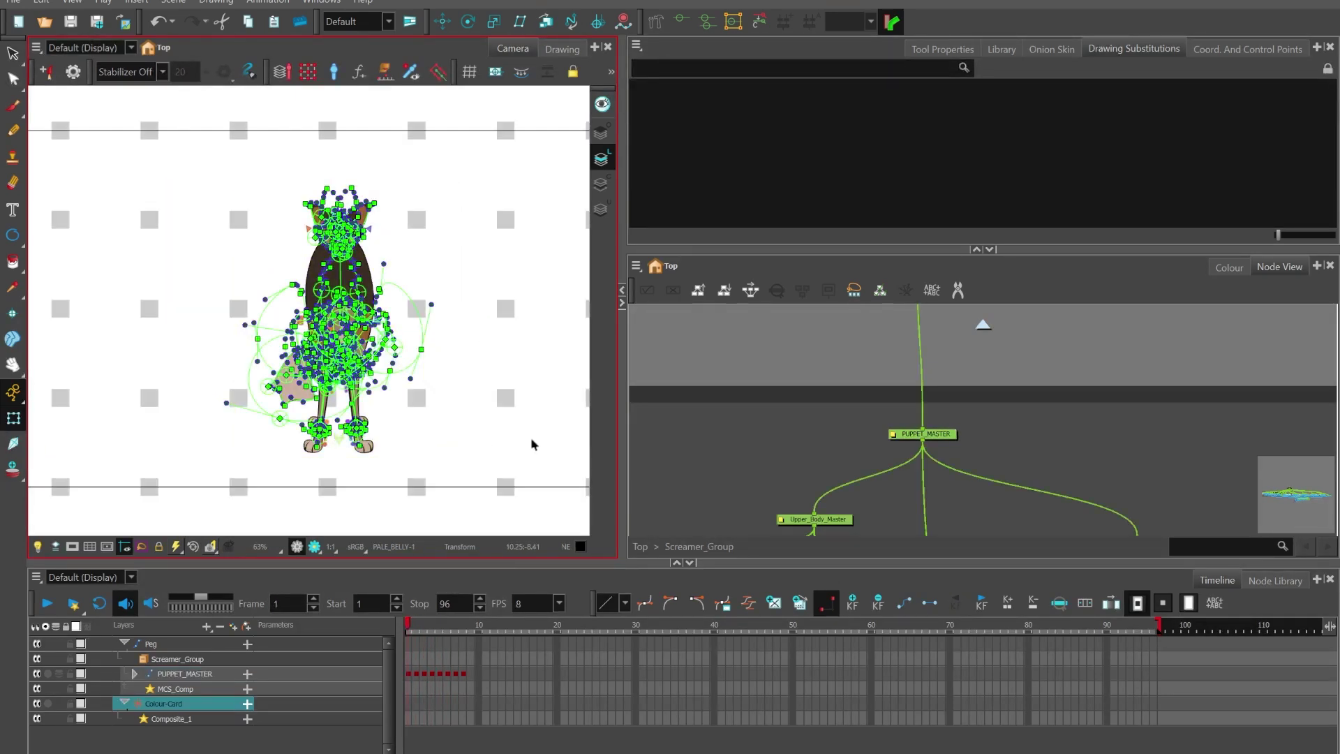
{"action": "left_click", "coordinate": [683, 15]}
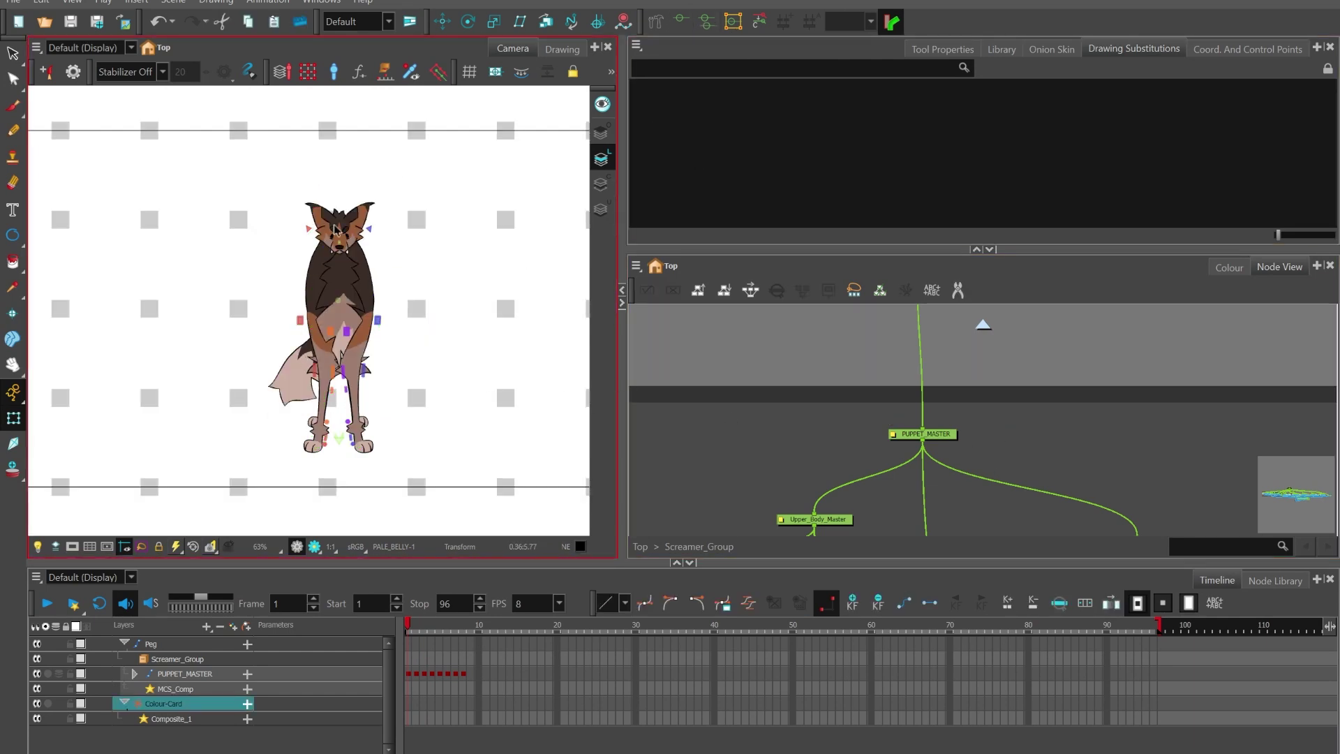
Step: Select the TAN_FUR_MUZZLE drawing on the face, and then the CHEEKFUR_FAR drawing with its deformation curve displayed
{"action": "scroll", "coordinate": [335, 229], "scroll_direction": "up", "scroll_amount": 5}
{"action": "scroll", "coordinate": [307, 265], "scroll_direction": "down", "scroll_amount": 1}
{"action": "scroll", "coordinate": [288, 294], "scroll_direction": "up", "scroll_amount": 3}
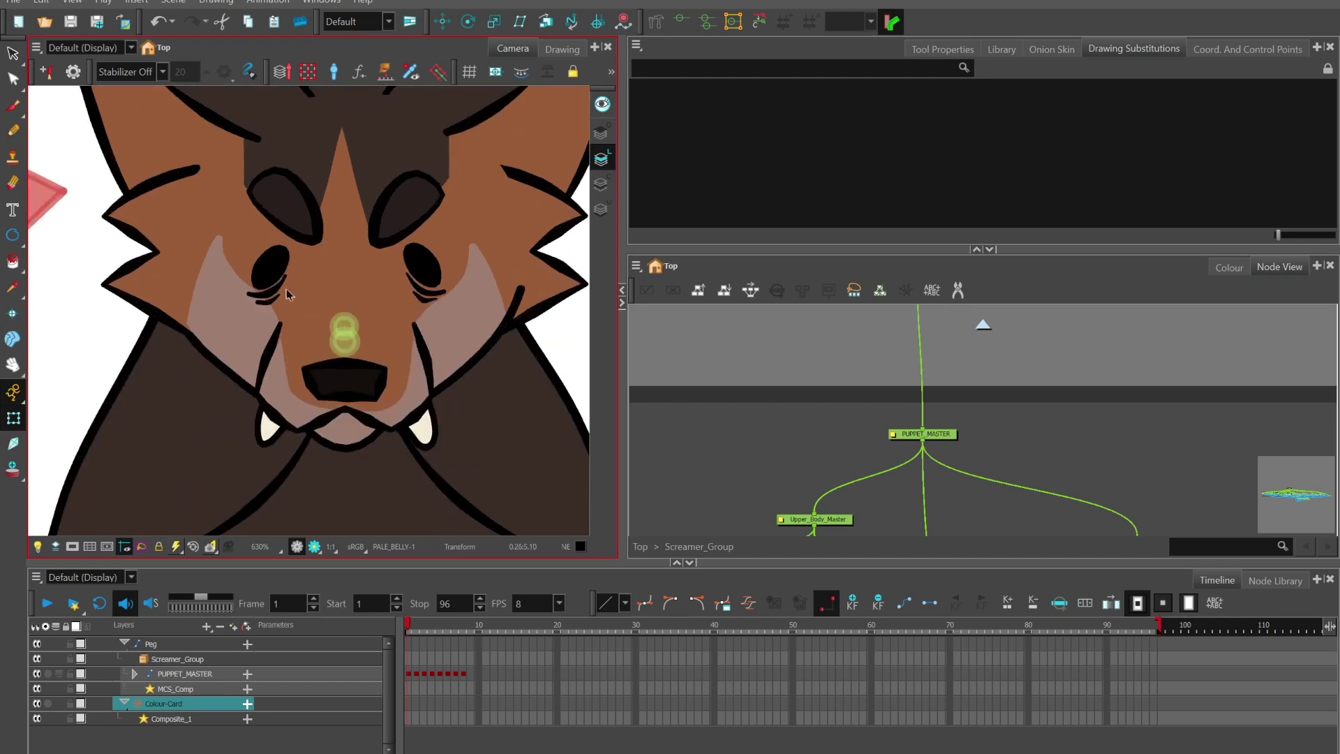
{"action": "left_click", "coordinate": [272, 370]}
{"action": "scroll", "coordinate": [276, 370], "scroll_direction": "down", "scroll_amount": 2}
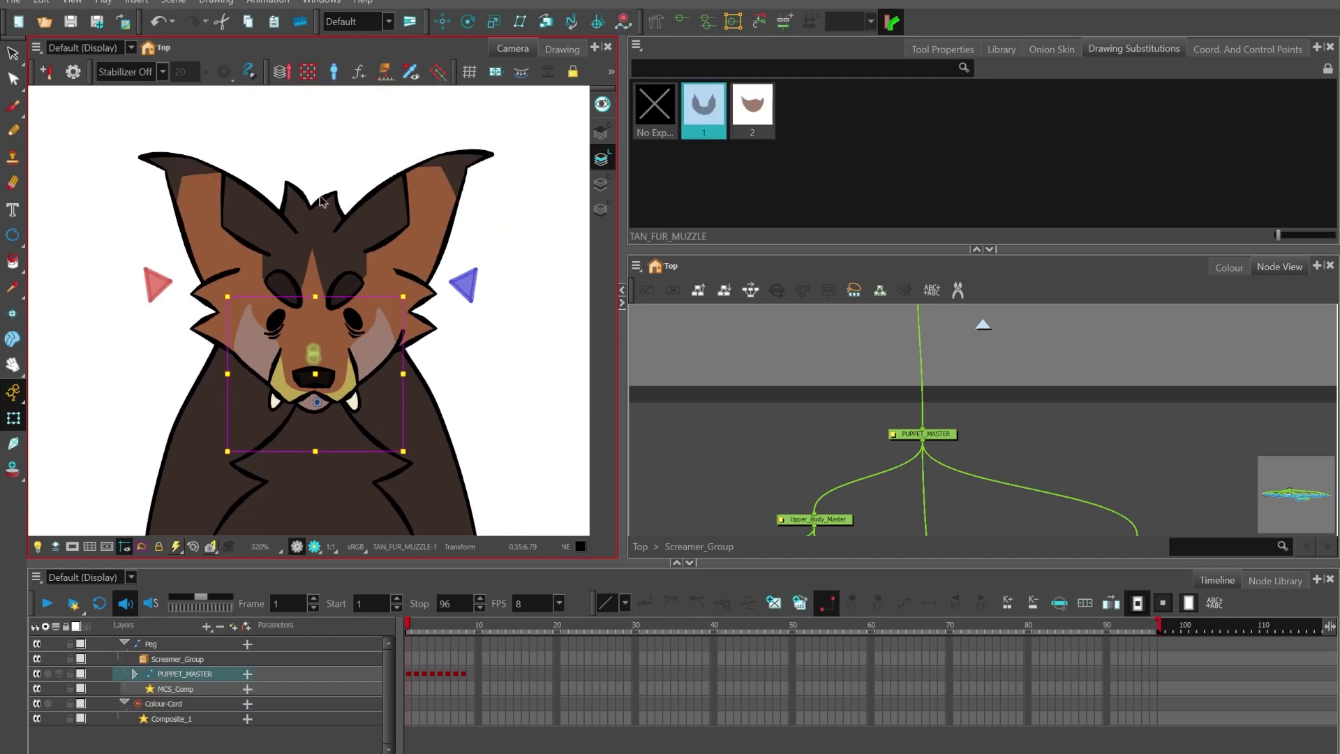
{"action": "scroll", "coordinate": [472, 294], "scroll_direction": "up", "scroll_amount": 3}
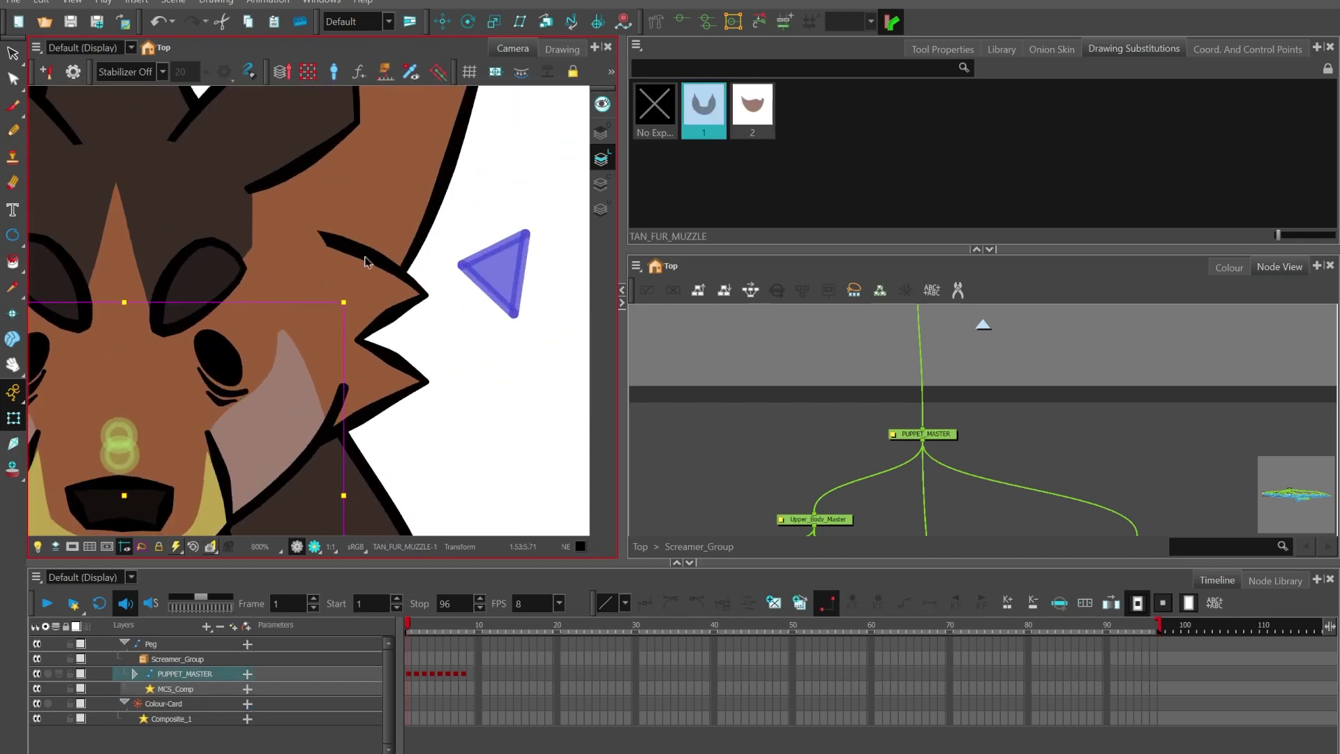
{"action": "left_click", "coordinate": [422, 373]}
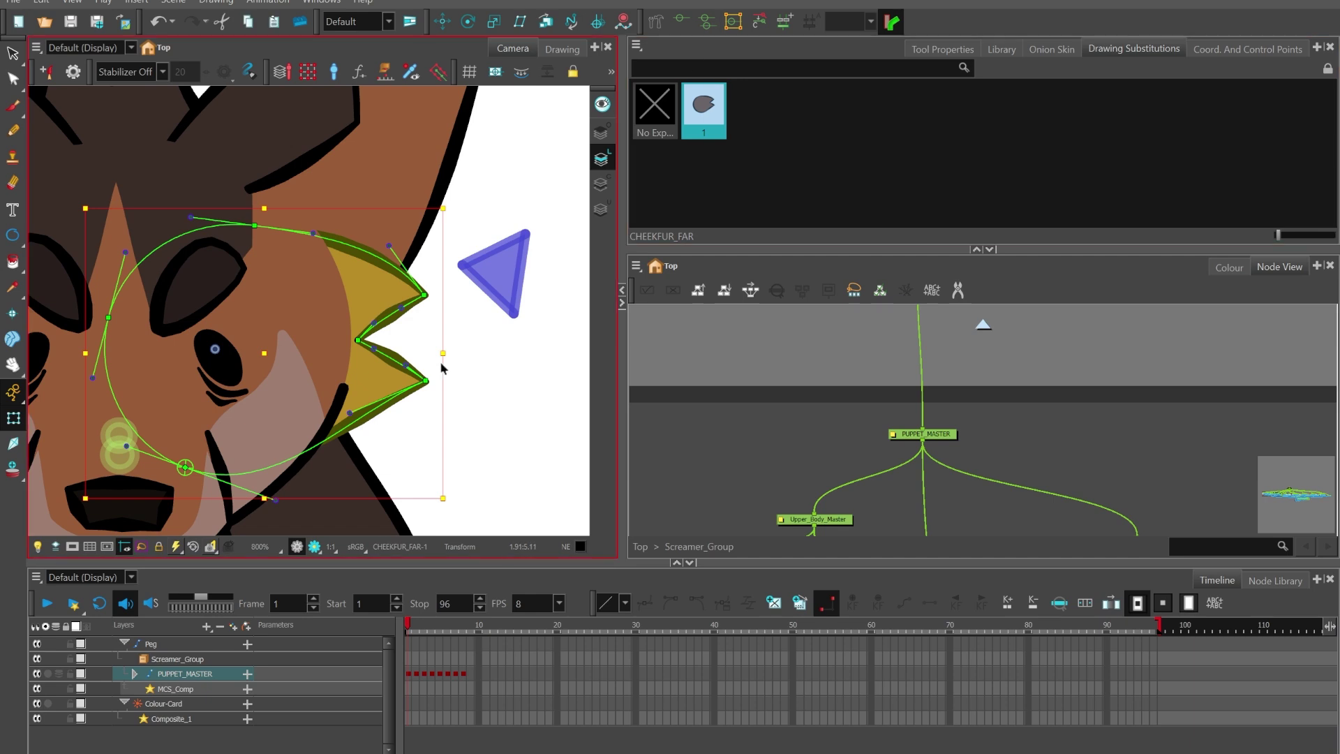
{"action": "scroll", "coordinate": [441, 368], "scroll_direction": "up", "scroll_amount": 2}
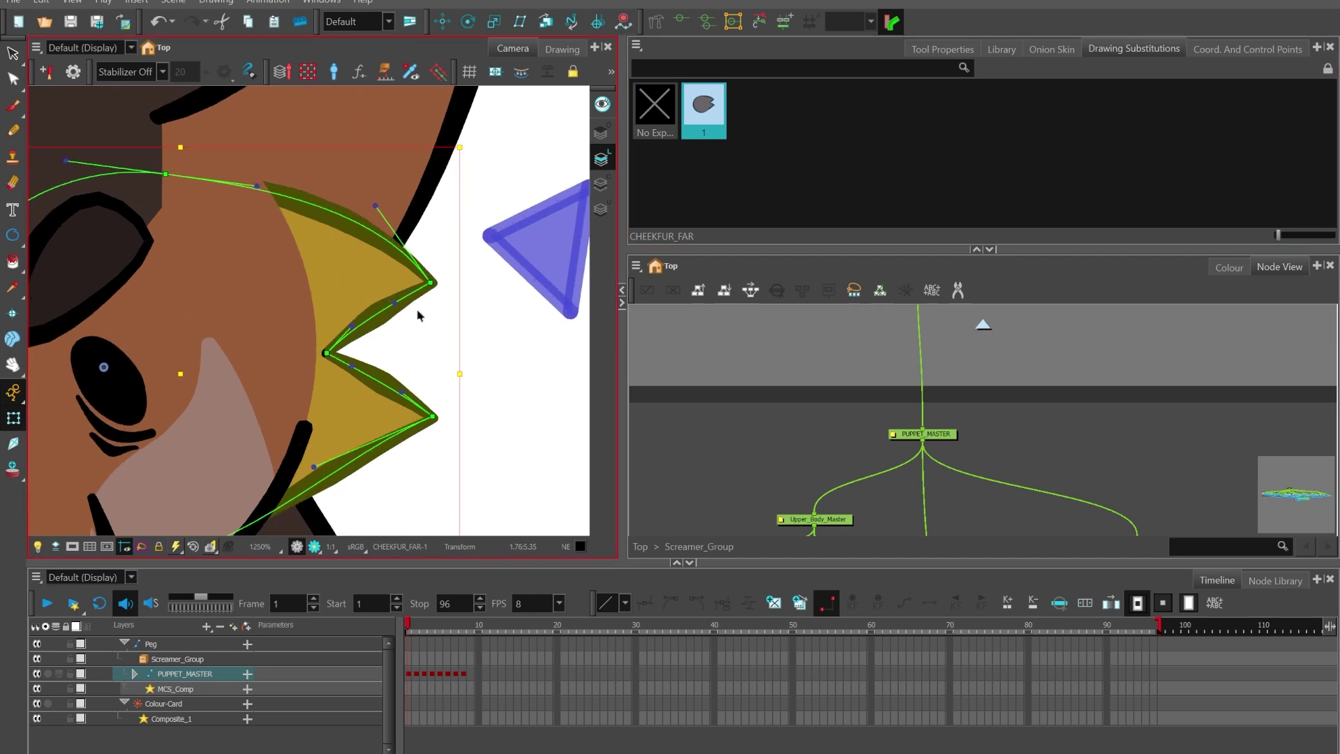
Step: Try reshaping the upper tip of the far cheek fur with its deformation point and handles, and undo the changes
{"action": "left_click", "coordinate": [433, 229]}
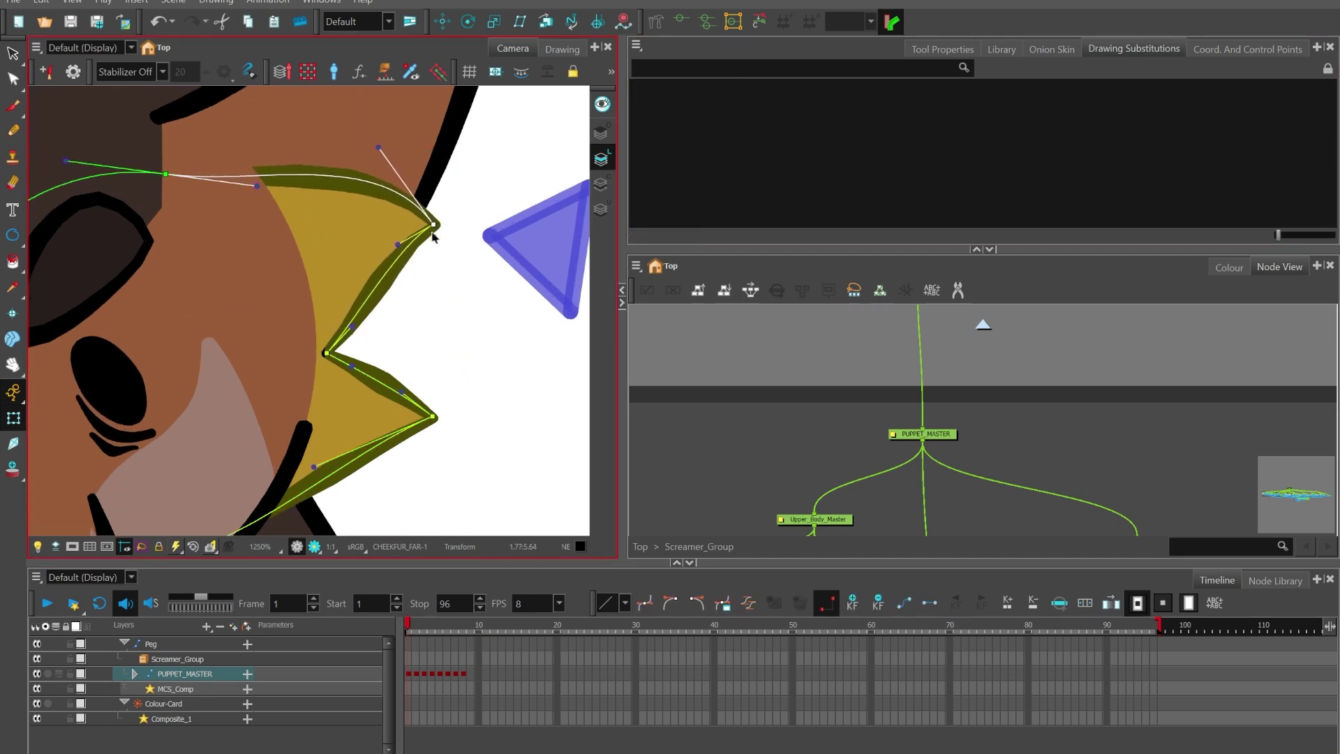
{"action": "left_click_drag", "start_coordinate": [433, 226], "coordinate": [438, 277]}
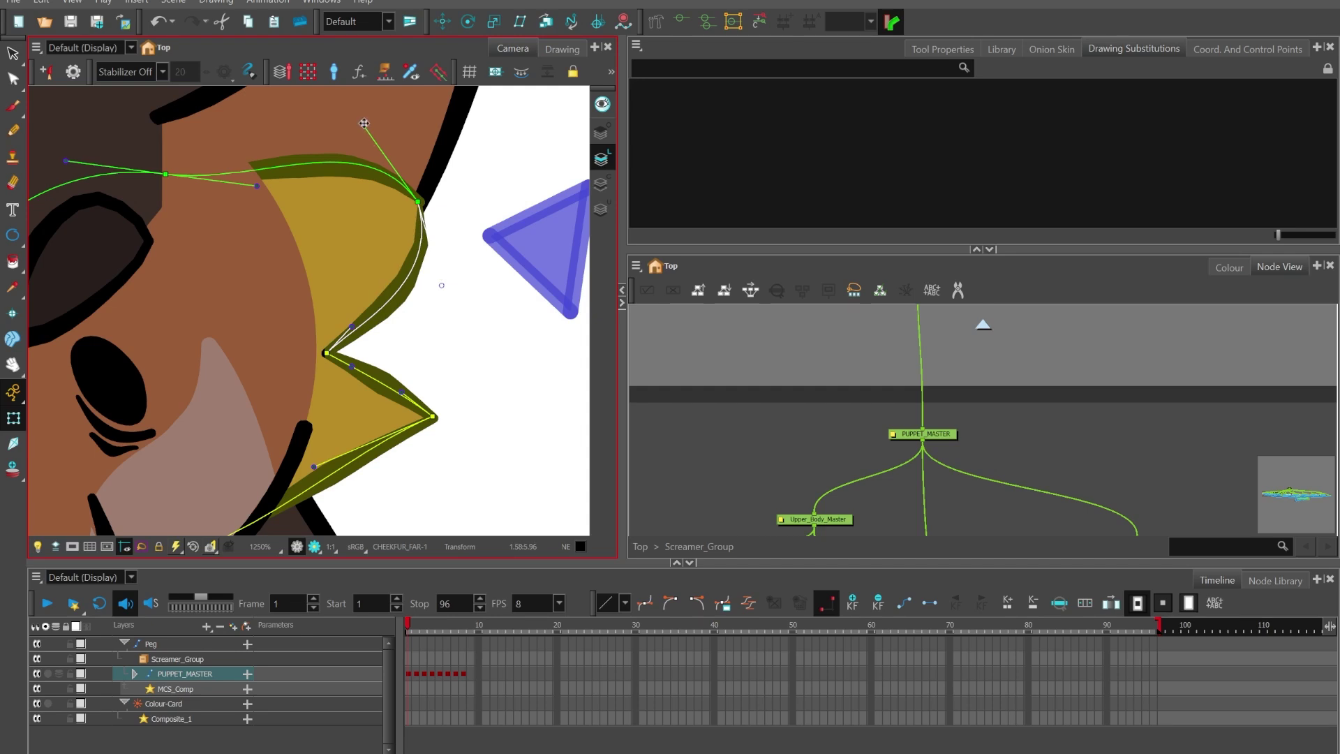
{"action": "left_click_drag", "start_coordinate": [363, 124], "coordinate": [365, 182]}
{"action": "key", "text": "ctrl+z"}
{"action": "key", "text": "ctrl+z"}
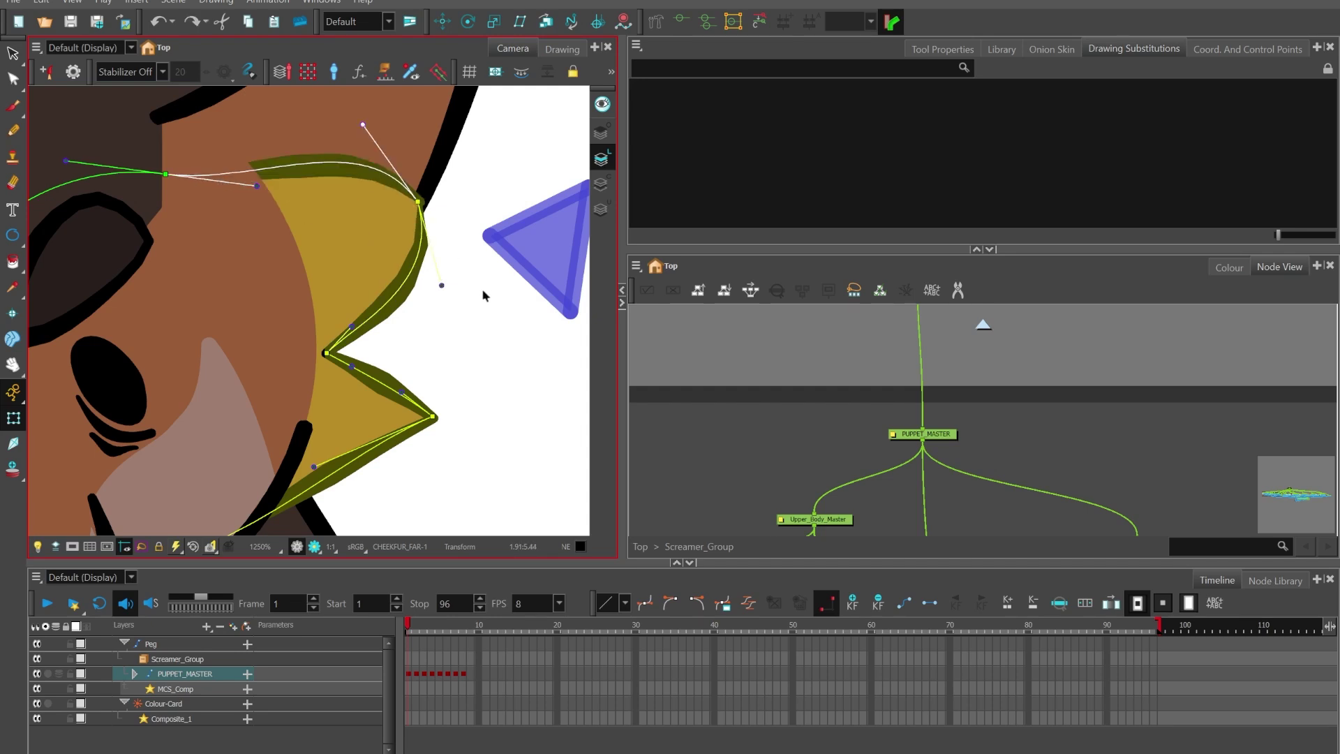
{"action": "key", "text": "ctrl+z"}
{"action": "key", "text": "ctrl+z"}
{"action": "key", "text": "ctrl+z"}
{"action": "key", "text": "ctrl+z"}
Step: Examine the wolf's head, chest and whole body in the front pose on frame 1
{"action": "scroll", "coordinate": [484, 293], "scroll_direction": "down", "scroll_amount": 5}
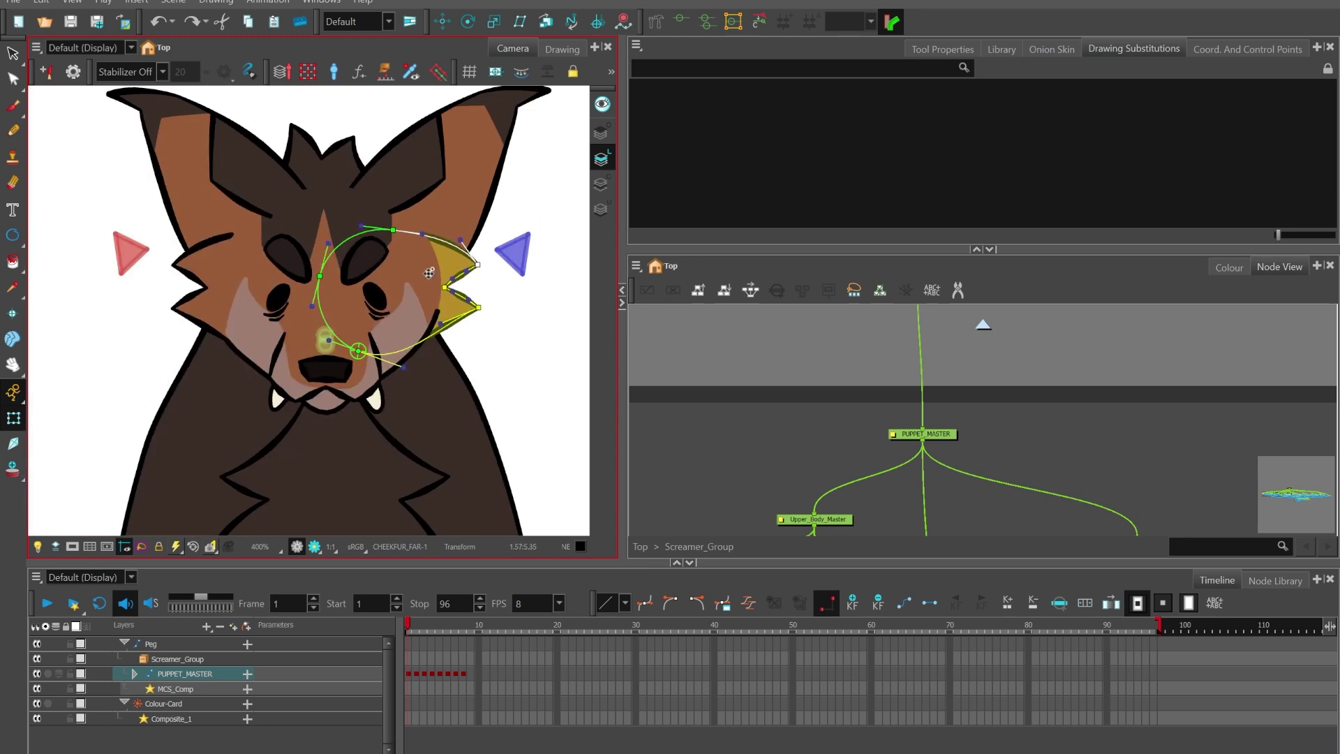
{"action": "scroll", "coordinate": [307, 255], "scroll_direction": "down", "scroll_amount": 1}
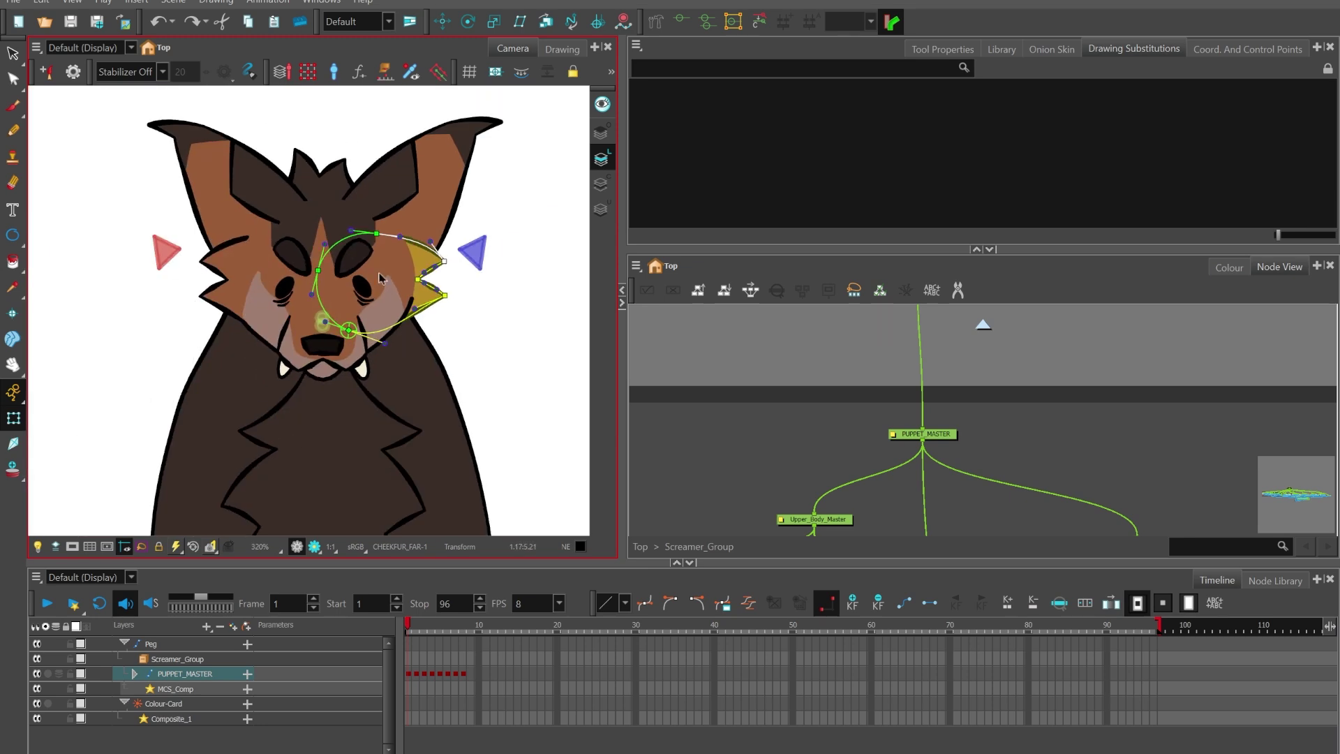
{"action": "scroll", "coordinate": [370, 275], "scroll_direction": "down", "scroll_amount": 6}
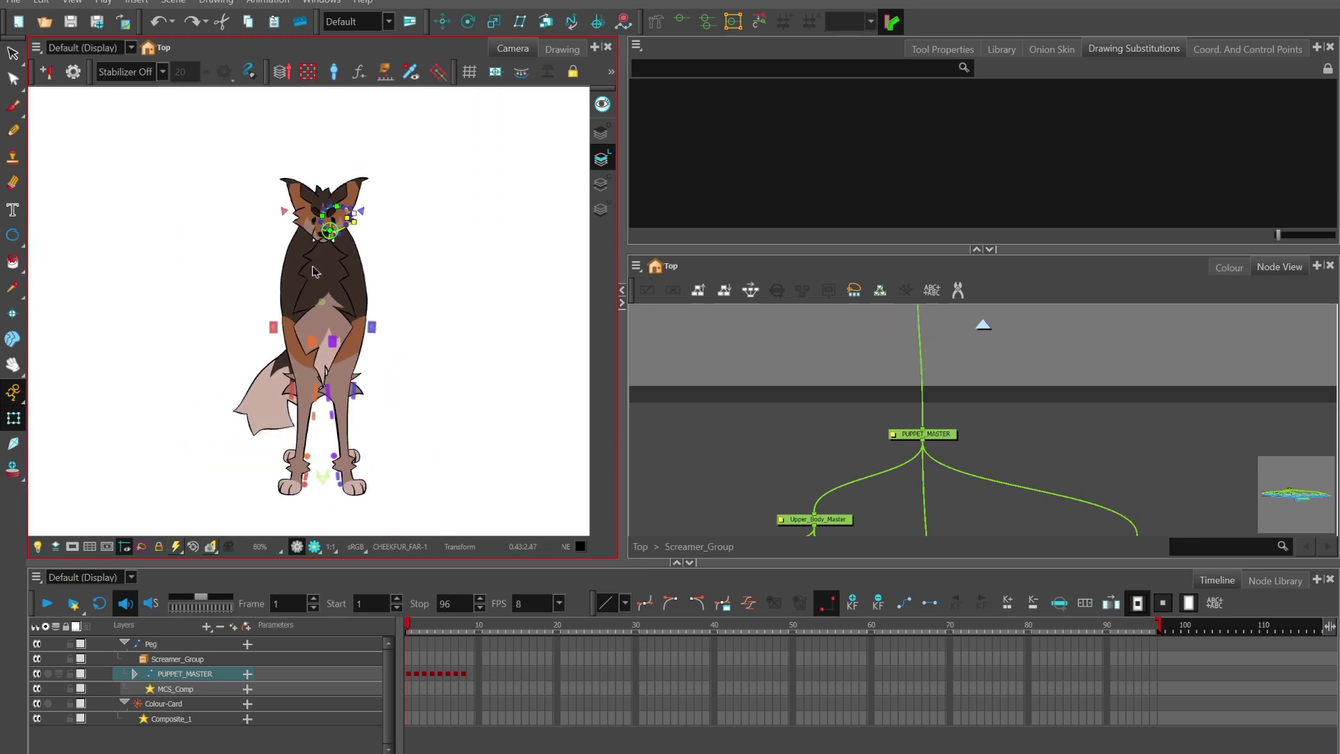
{"action": "scroll", "coordinate": [283, 300], "scroll_direction": "up", "scroll_amount": 3}
{"action": "scroll", "coordinate": [310, 335], "scroll_direction": "down", "scroll_amount": 4}
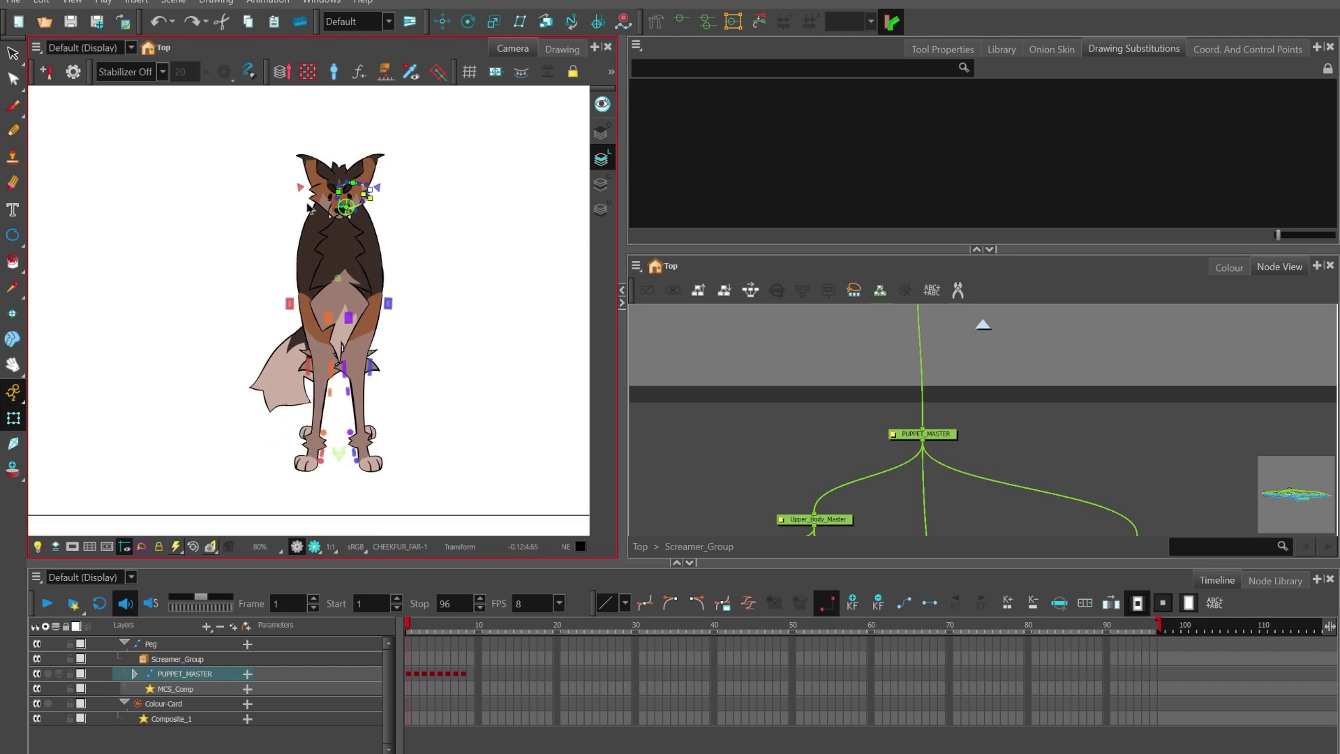
{"action": "scroll", "coordinate": [382, 202], "scroll_direction": "up", "scroll_amount": 3}
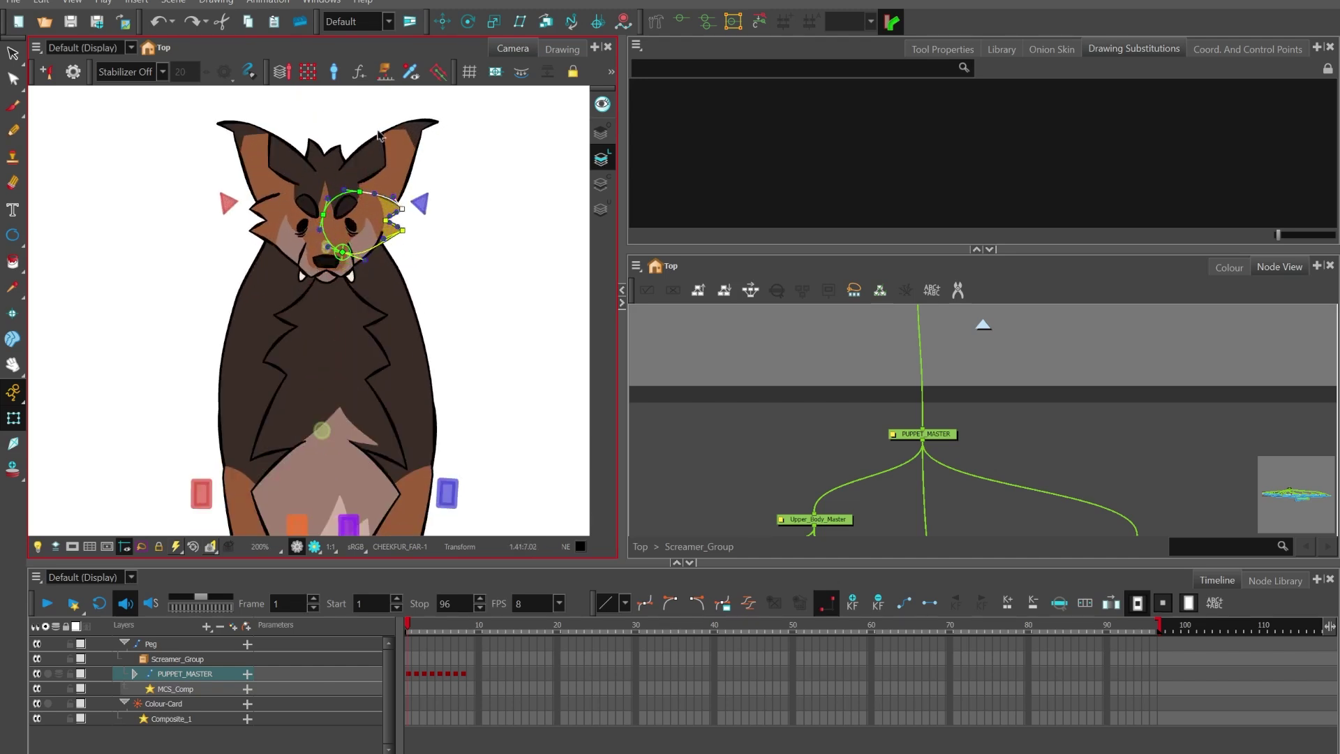
{"action": "scroll", "coordinate": [267, 203], "scroll_direction": "up", "scroll_amount": 2}
{"action": "scroll", "coordinate": [312, 241], "scroll_direction": "down", "scroll_amount": 2}
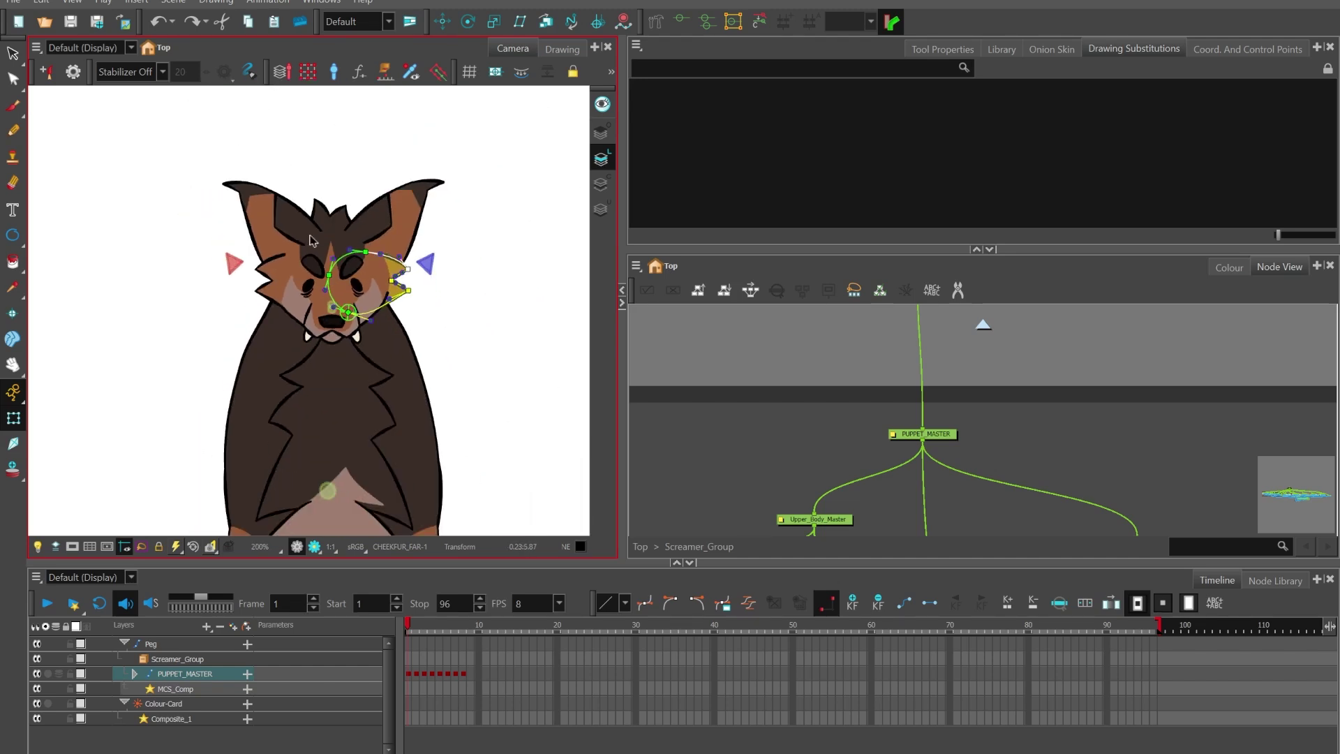
{"action": "scroll", "coordinate": [322, 254], "scroll_direction": "up", "scroll_amount": 3}
{"action": "scroll", "coordinate": [243, 303], "scroll_direction": "down", "scroll_amount": 1}
Step: Hide the cheek fur's deformation controls and select the CHESTFUR_NECK-P peg in the BODY backdrop
{"action": "left_click", "coordinate": [481, 375]}
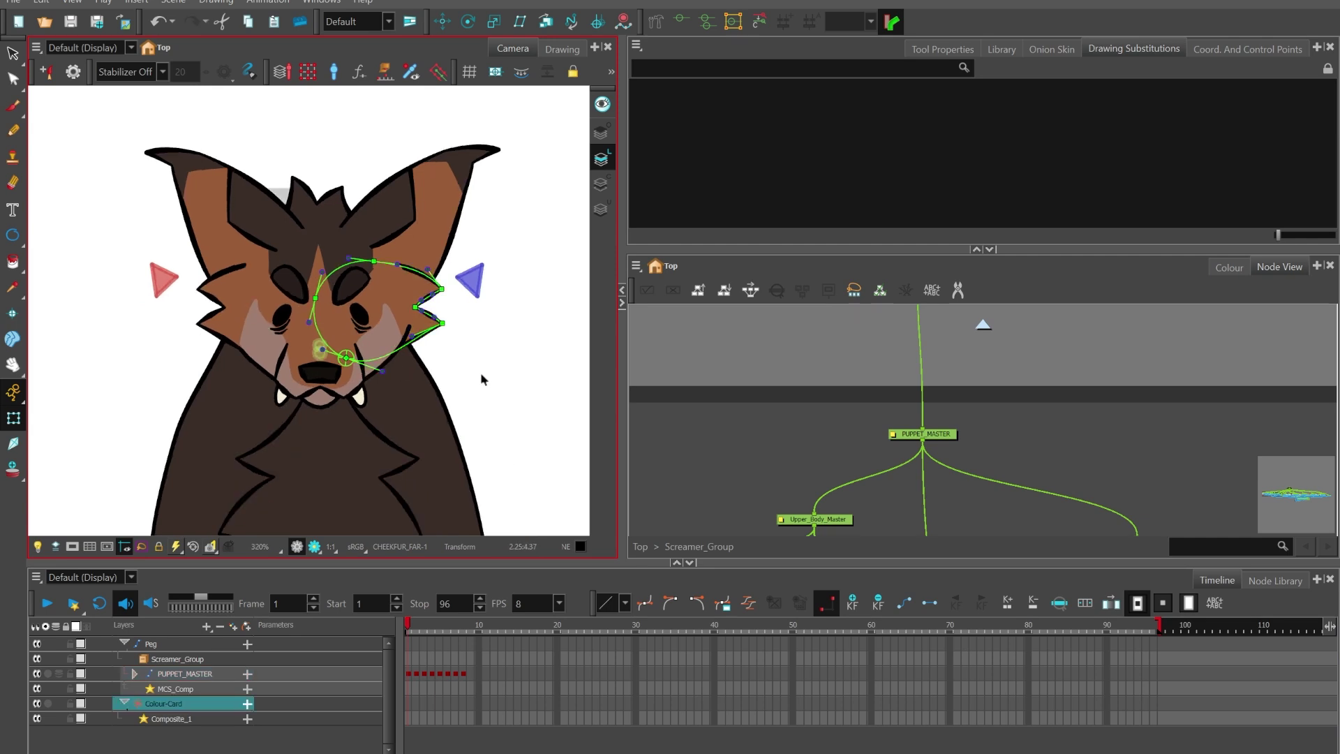
{"action": "left_click", "coordinate": [678, 25]}
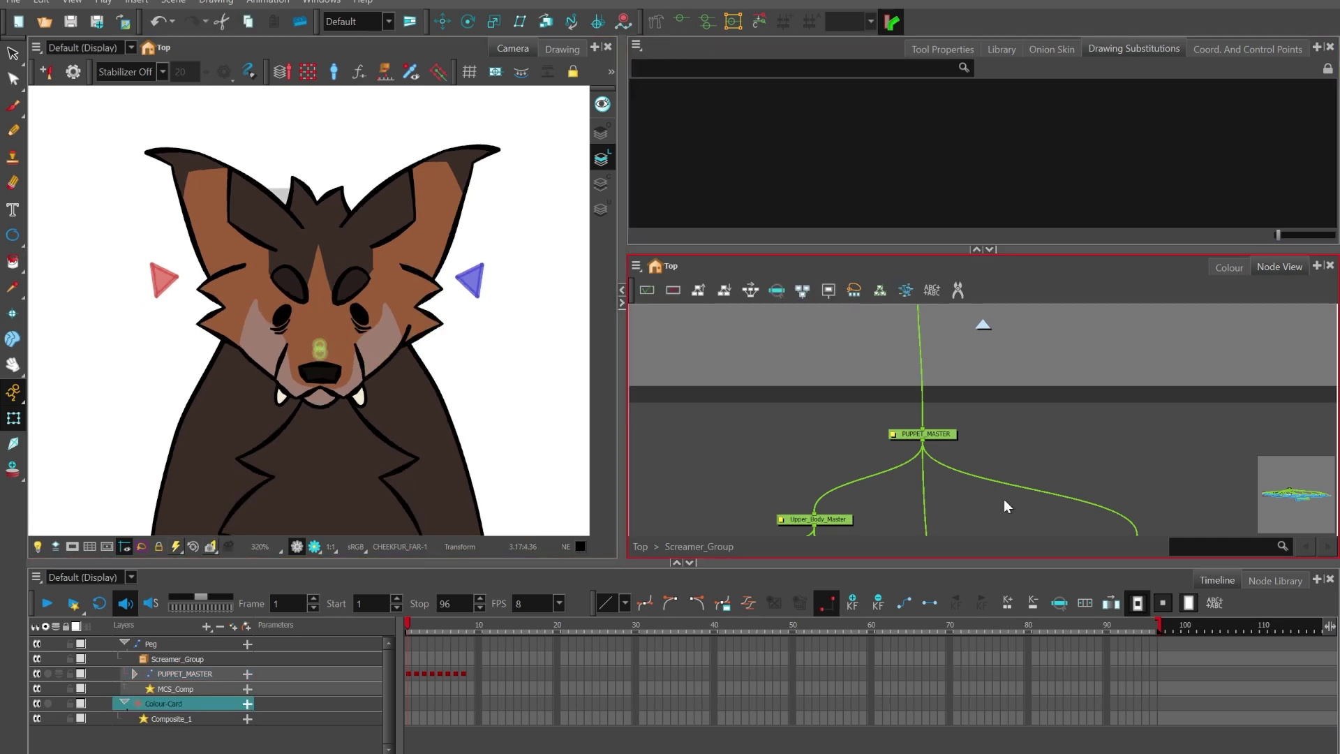
{"action": "scroll", "coordinate": [966, 424], "scroll_direction": "down", "scroll_amount": 8}
{"action": "scroll", "coordinate": [880, 385], "scroll_direction": "up", "scroll_amount": 5}
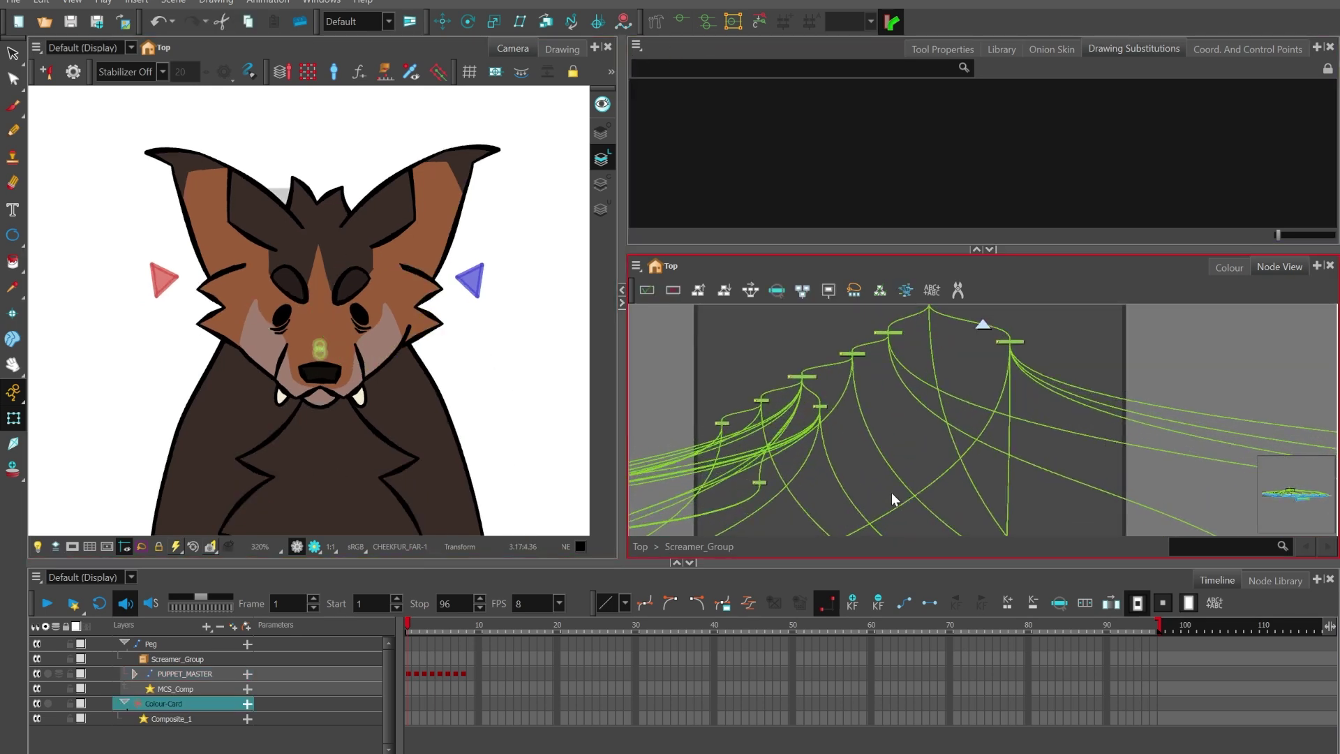
{"action": "scroll", "coordinate": [850, 458], "scroll_direction": "down", "scroll_amount": 5}
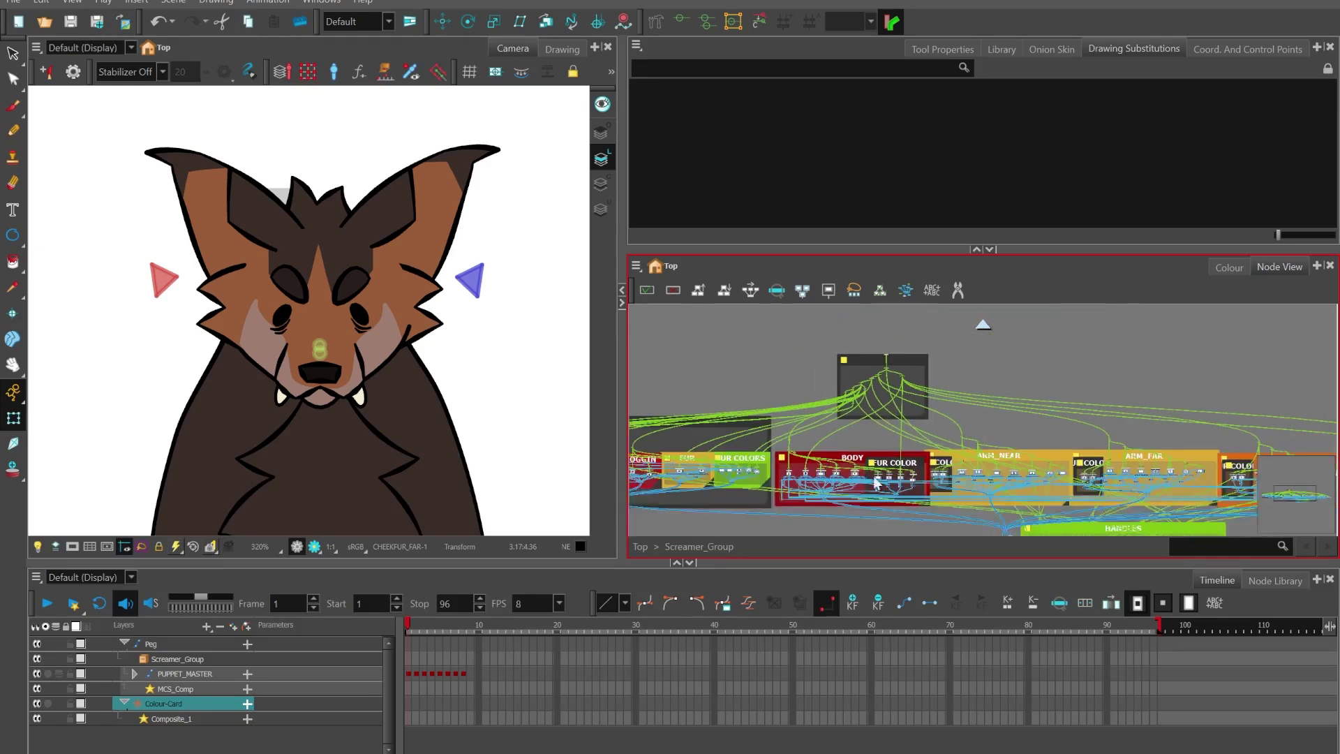
{"action": "scroll", "coordinate": [878, 483], "scroll_direction": "up", "scroll_amount": 6}
{"action": "left_click", "coordinate": [847, 451]}
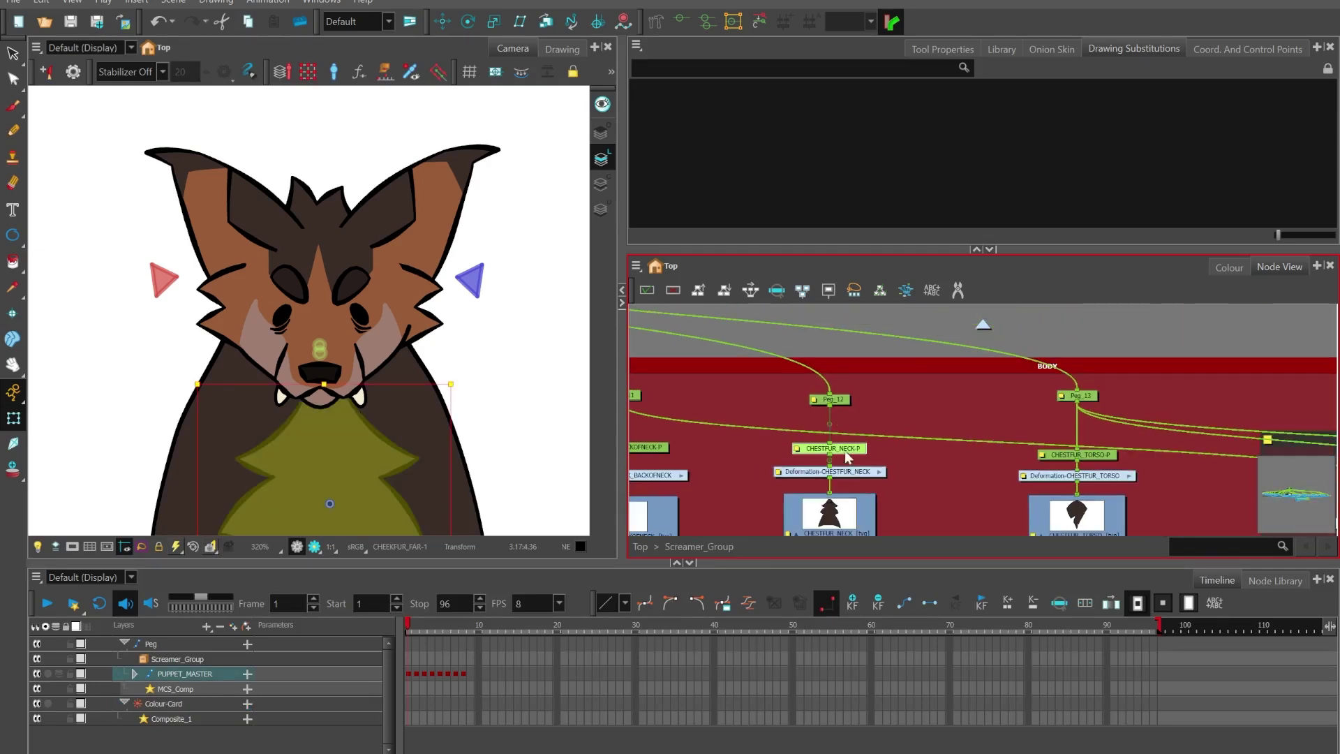
Step: Delete Peg_12 above CHESTFUR_NECK-P, leaving the chest fur peg connected directly to its parent
{"action": "scroll", "coordinate": [374, 335], "scroll_direction": "down", "scroll_amount": 3}
{"action": "scroll", "coordinate": [358, 485], "scroll_direction": "up", "scroll_amount": 2}
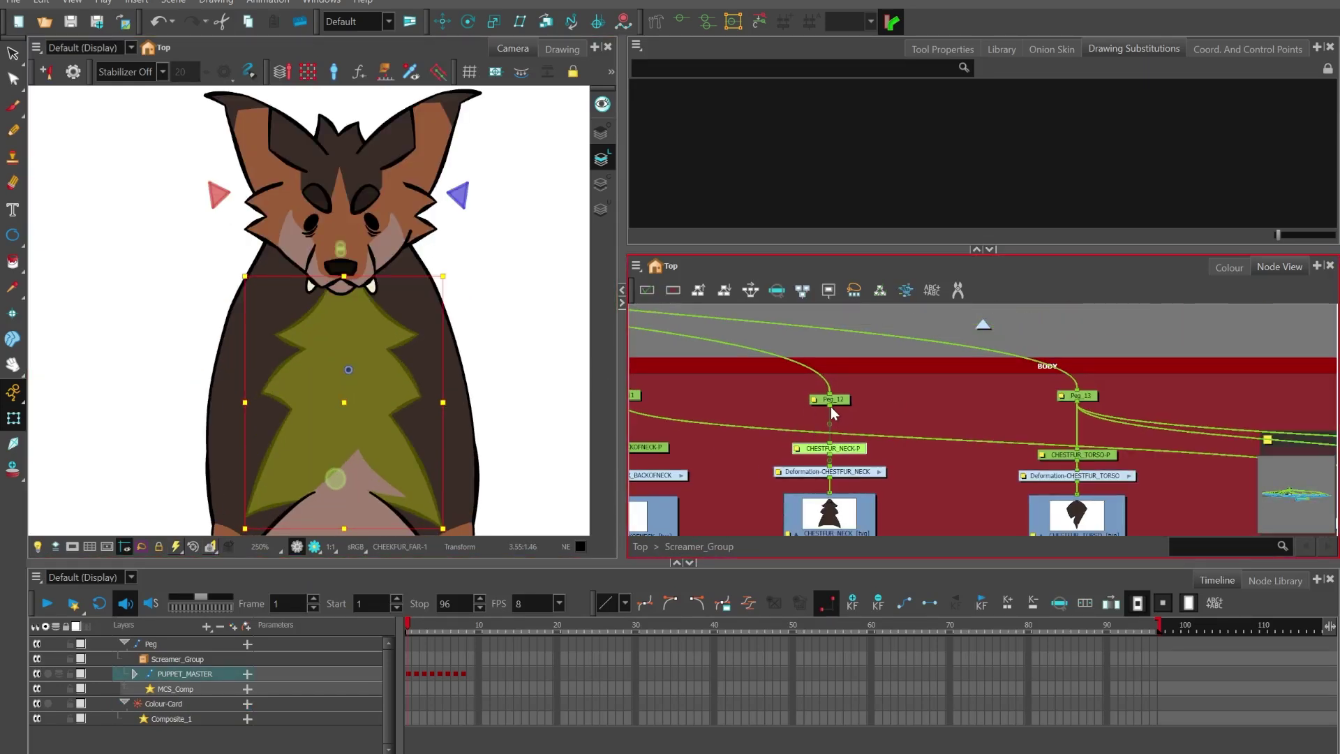
{"action": "scroll", "coordinate": [963, 412], "scroll_direction": "down", "scroll_amount": 4}
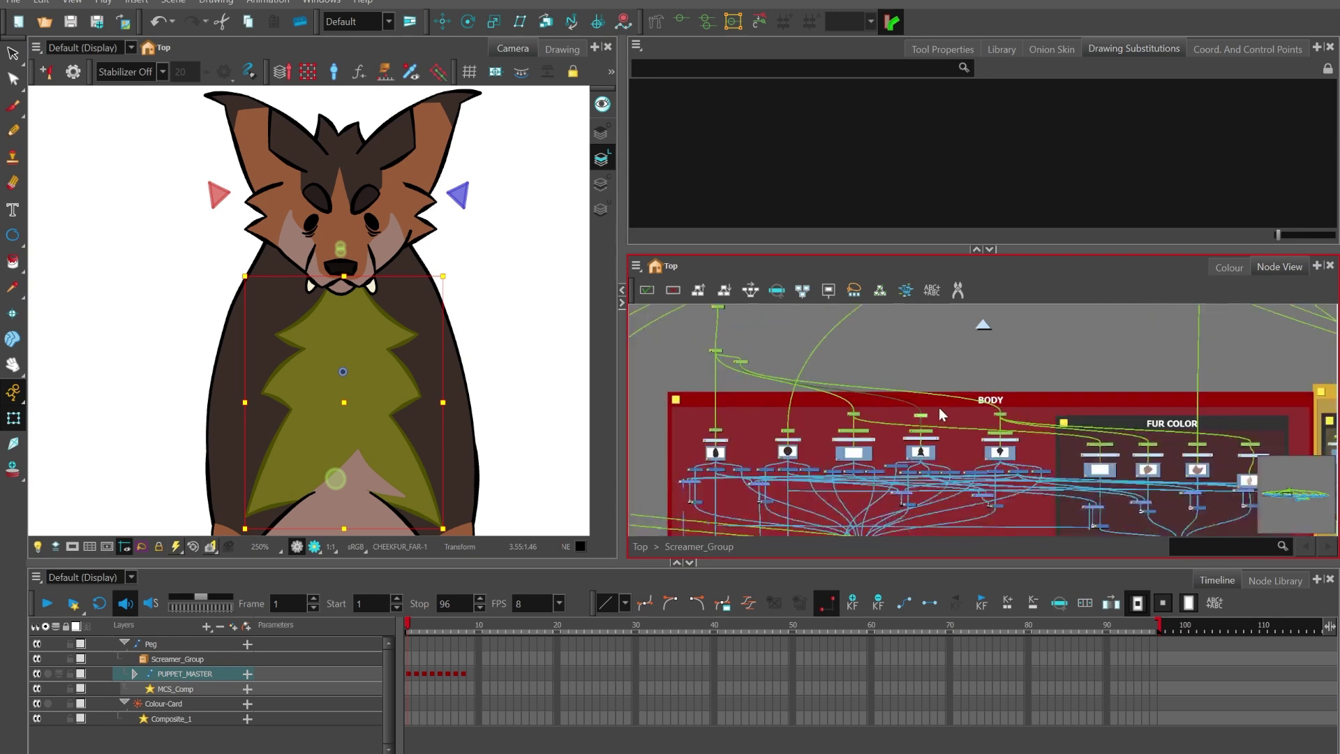
{"action": "scroll", "coordinate": [935, 412], "scroll_direction": "up", "scroll_amount": 4}
{"action": "left_click", "coordinate": [907, 421]}
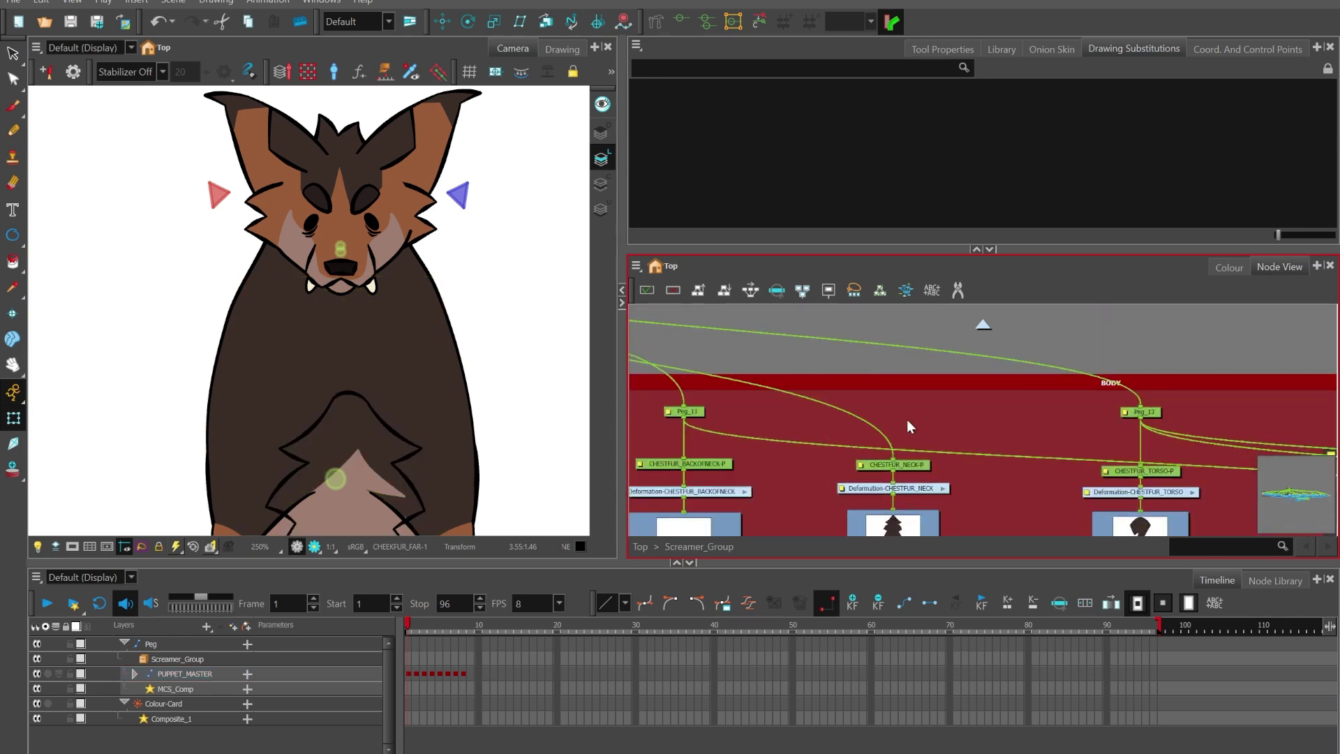
Step: Select the CHESTFUR_NECK-P peg and move the chest fur up beneath the muzzle in the front pose on frame 1
{"action": "left_click", "coordinate": [915, 464]}
{"action": "scroll", "coordinate": [893, 391], "scroll_direction": "down", "scroll_amount": 2}
{"action": "scroll", "coordinate": [285, 279], "scroll_direction": "down", "scroll_amount": 2}
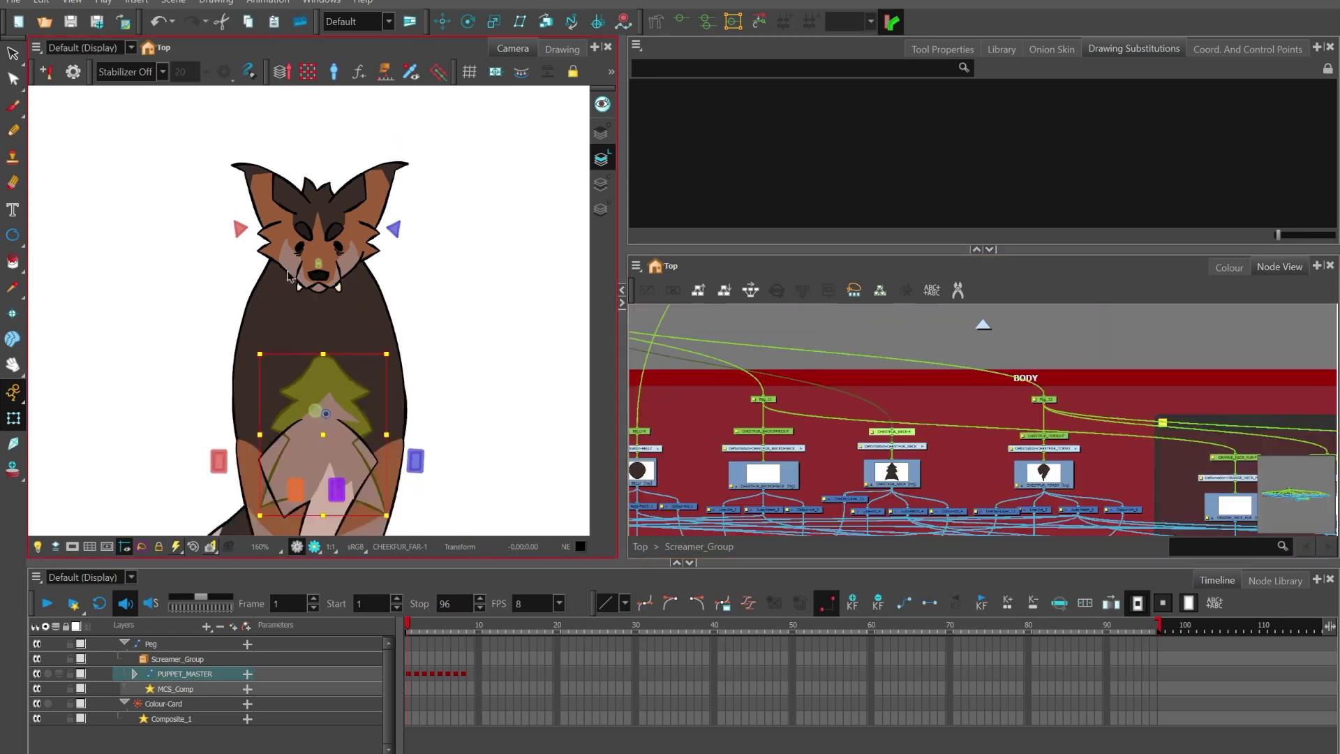
{"action": "scroll", "coordinate": [290, 276], "scroll_direction": "down", "scroll_amount": 2}
{"action": "scroll", "coordinate": [305, 335], "scroll_direction": "up", "scroll_amount": 5}
{"action": "left_click_drag", "start_coordinate": [331, 342], "coordinate": [324, 196]}
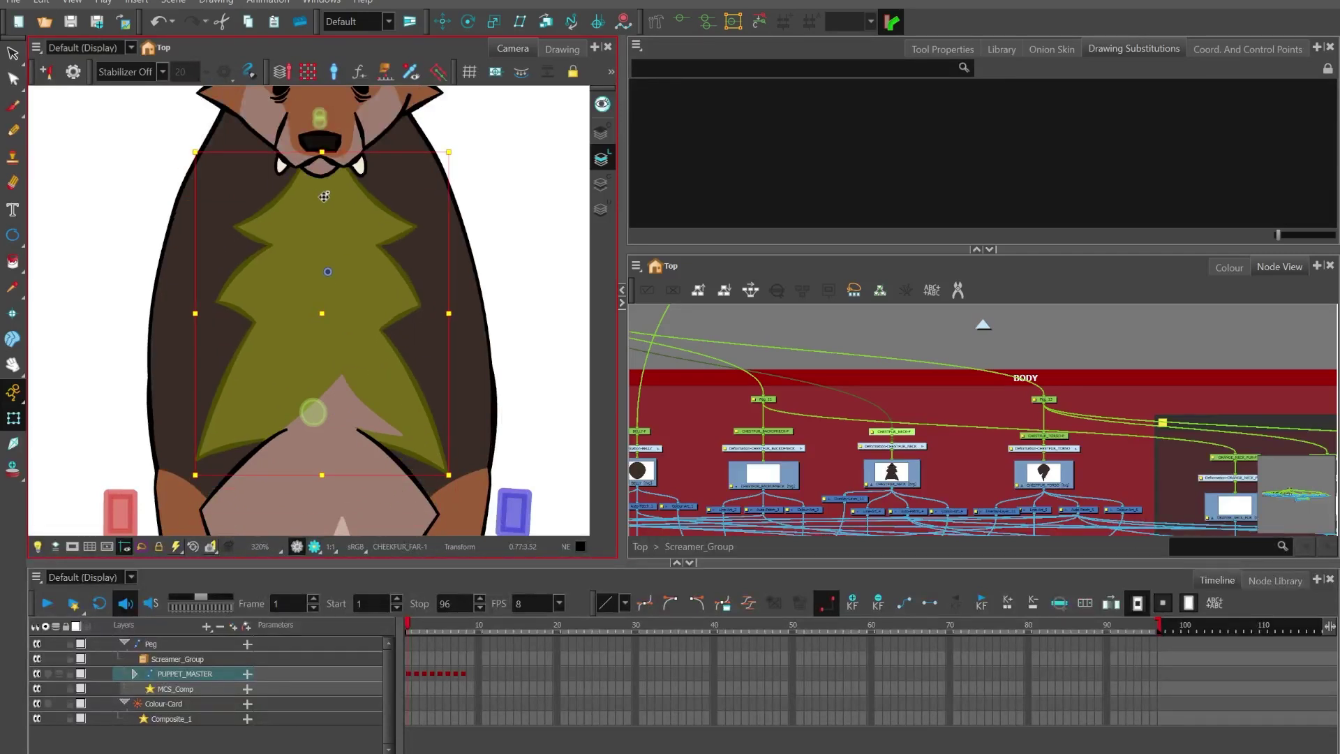
Step: Check the chest fur in the pose on frame 2, and undo its move and the deletion of Peg_12
{"action": "scroll", "coordinate": [331, 331], "scroll_direction": "down", "scroll_amount": 2}
{"action": "key", "text": "period"}
{"action": "scroll", "coordinate": [257, 307], "scroll_direction": "down", "scroll_amount": 1}
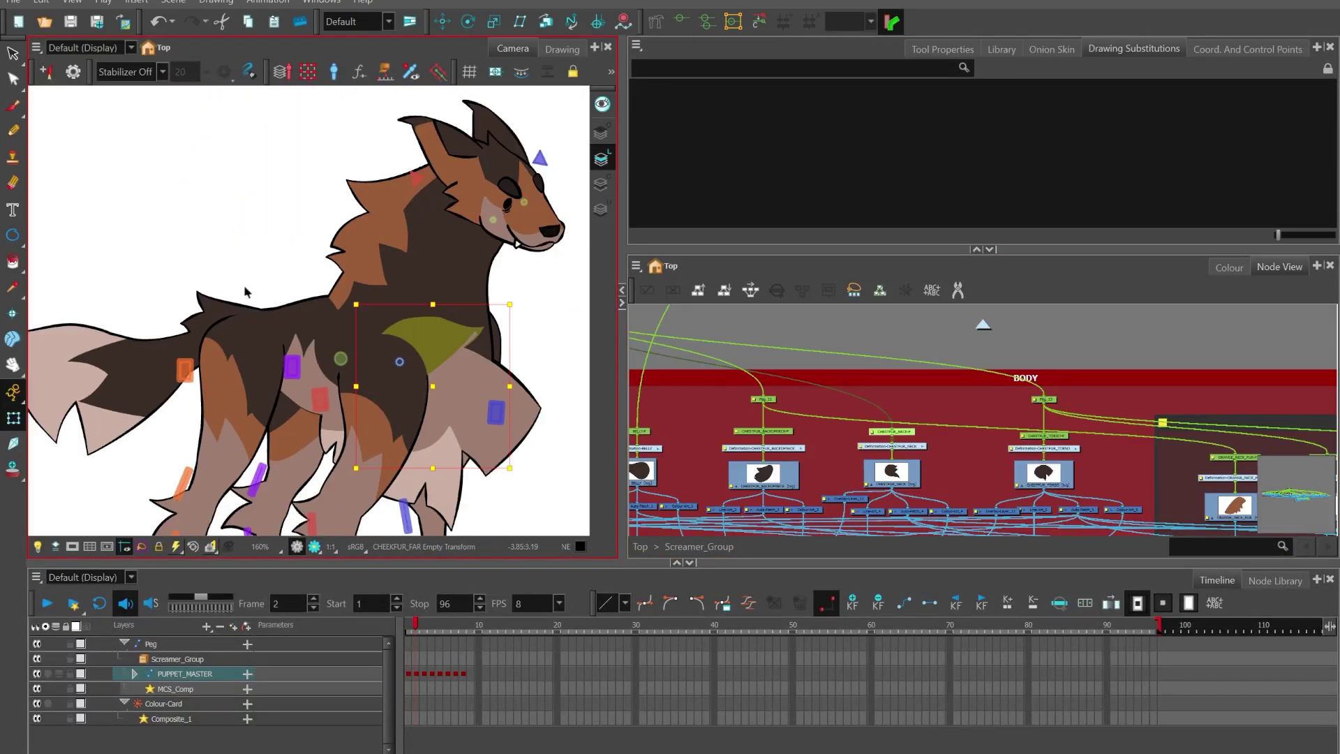
{"action": "left_click", "coordinate": [797, 410]}
{"action": "key", "text": "ctrl+z"}
{"action": "key", "text": "ctrl+z"}
{"action": "key", "text": "ctrl+z"}
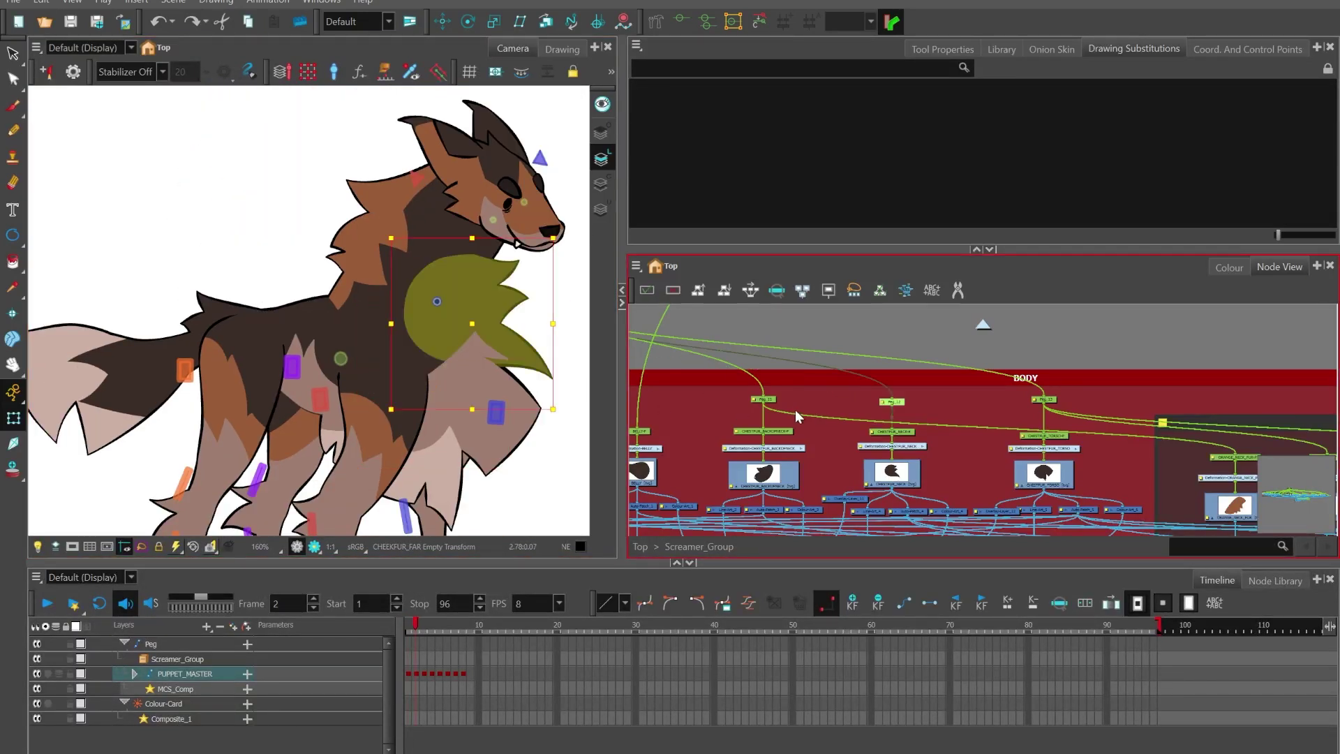
Step: Clear the node selection and select Peg_10 above the BODY backdrop to show the fur it controls
{"action": "left_click", "coordinate": [935, 400]}
{"action": "scroll", "coordinate": [935, 401], "scroll_direction": "up", "scroll_amount": 3}
{"action": "scroll", "coordinate": [415, 329], "scroll_direction": "down", "scroll_amount": 4}
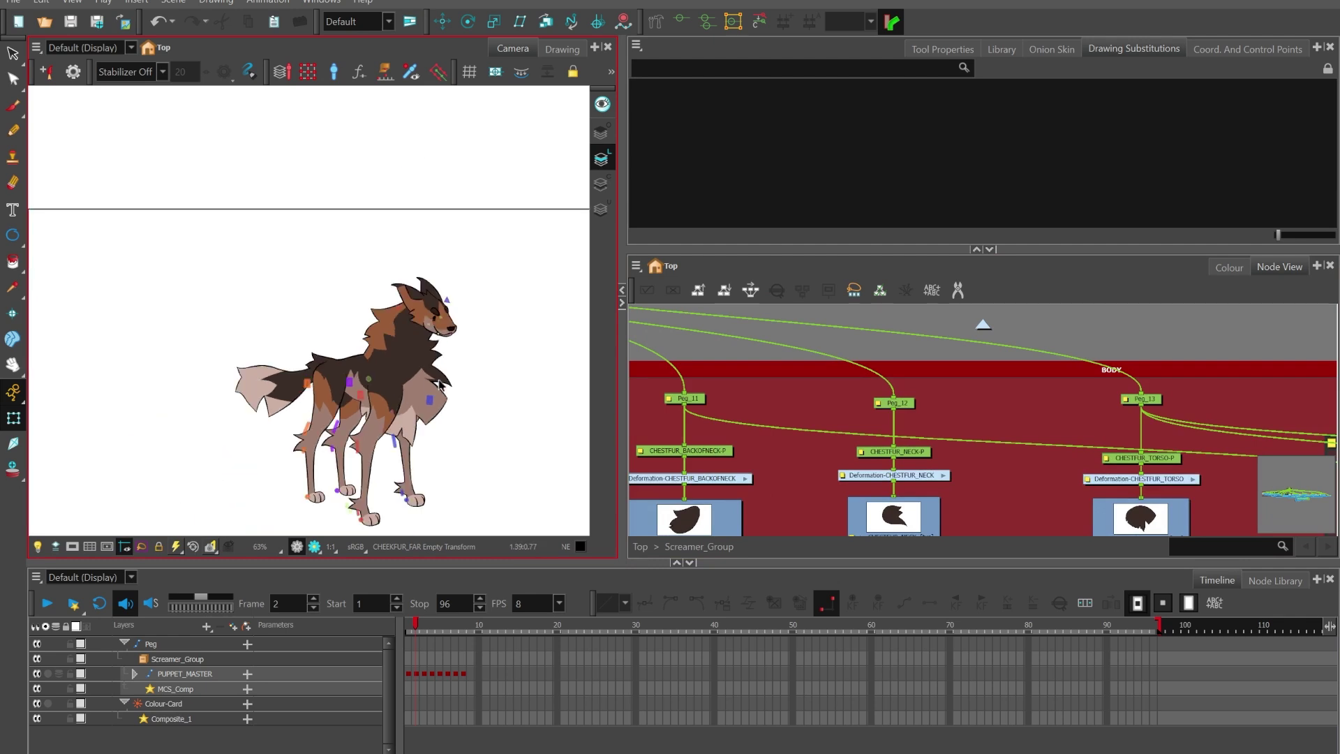
{"action": "scroll", "coordinate": [412, 391], "scroll_direction": "up", "scroll_amount": 2}
{"action": "scroll", "coordinate": [858, 431], "scroll_direction": "down", "scroll_amount": 3}
{"action": "scroll", "coordinate": [857, 431], "scroll_direction": "up", "scroll_amount": 2}
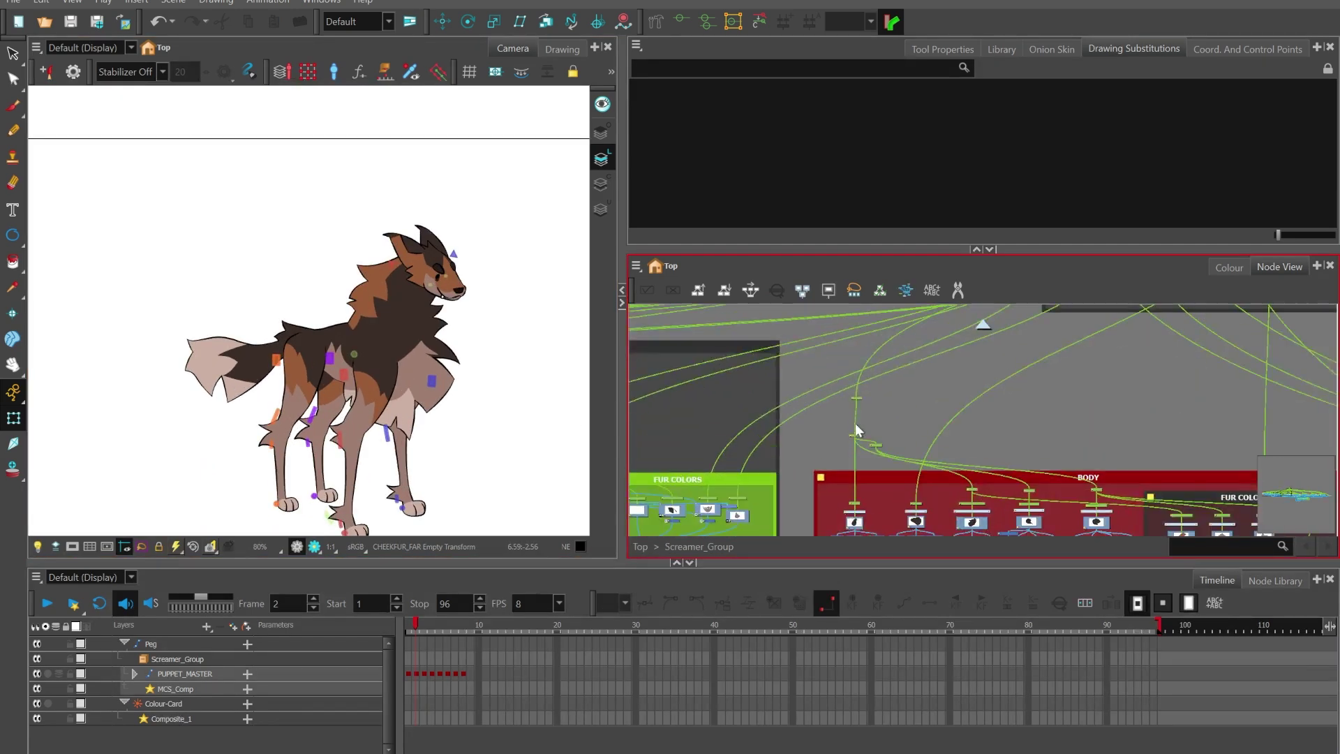
{"action": "scroll", "coordinate": [868, 437], "scroll_direction": "up", "scroll_amount": 4}
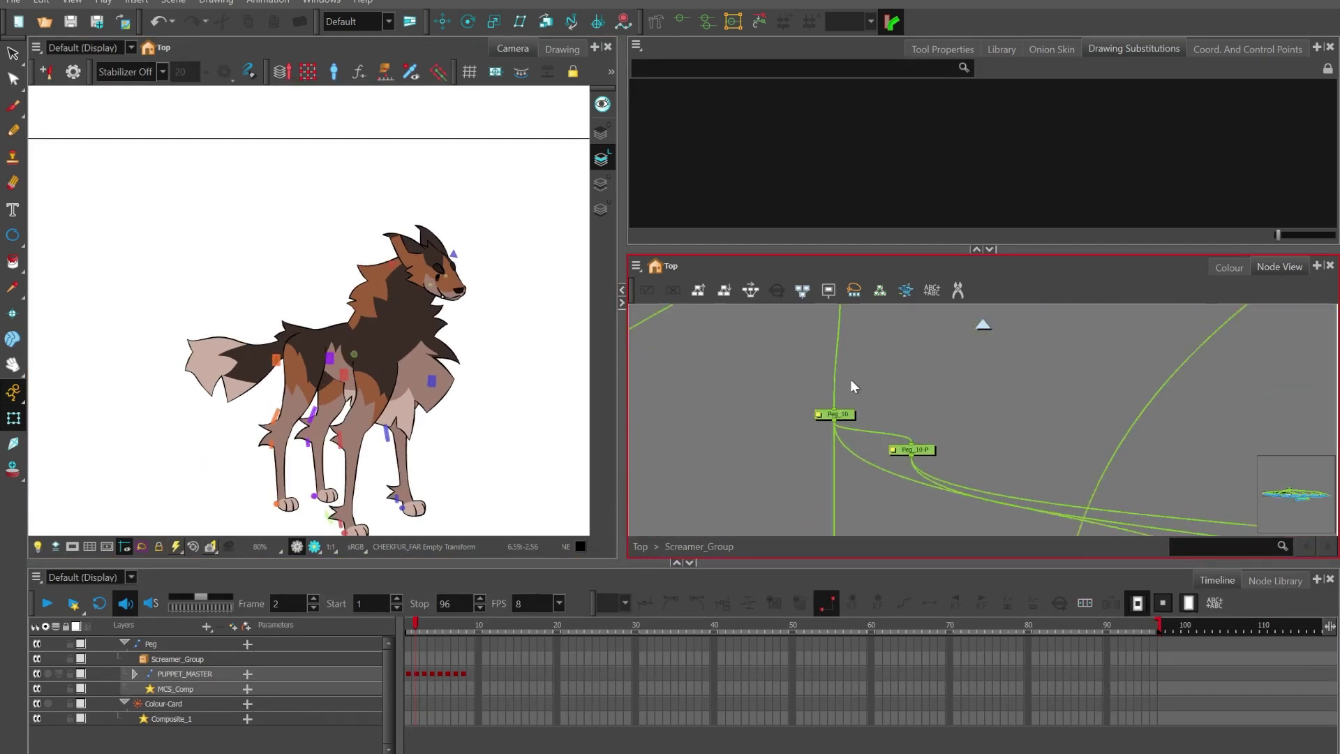
{"action": "scroll", "coordinate": [414, 372], "scroll_direction": "up", "scroll_amount": 2}
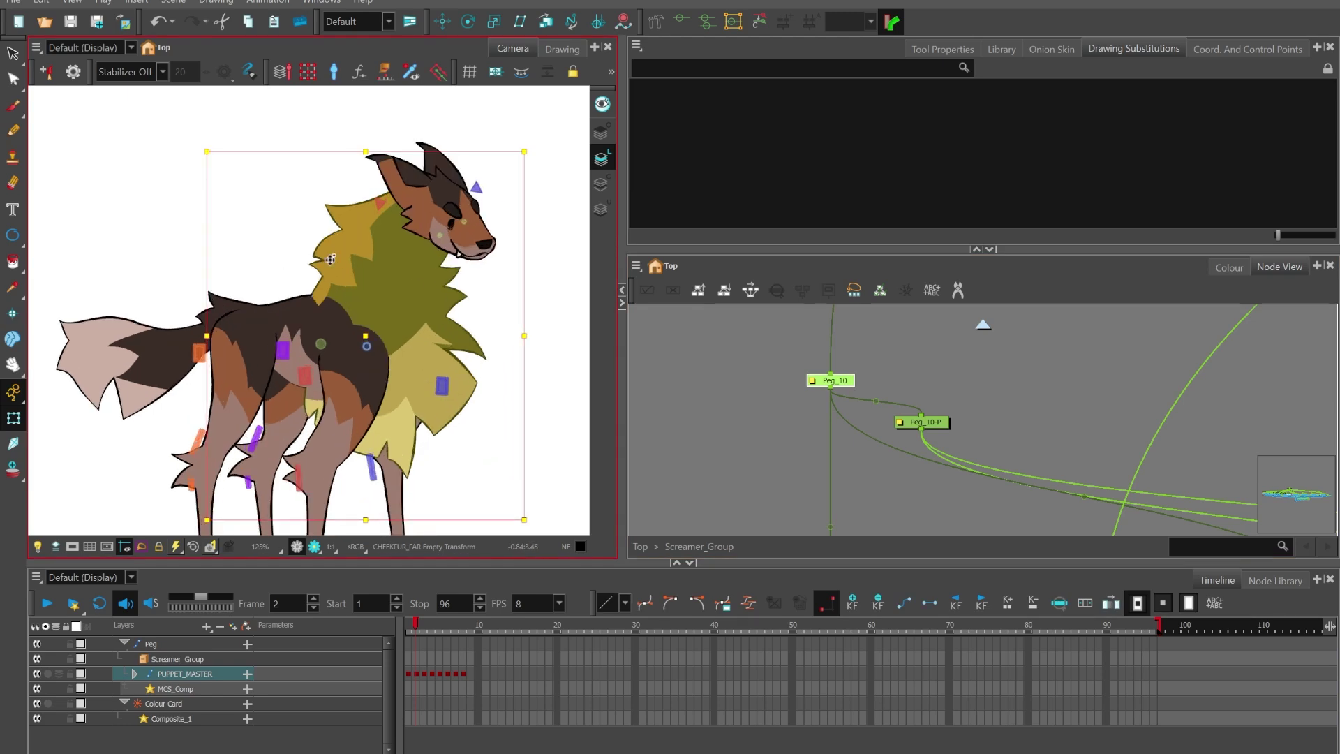
Step: Try transforming the neck, back and chest fur together through Peg_10 in the frame 2 pose, and undo the transformation
{"action": "scroll", "coordinate": [330, 258], "scroll_direction": "down", "scroll_amount": 2}
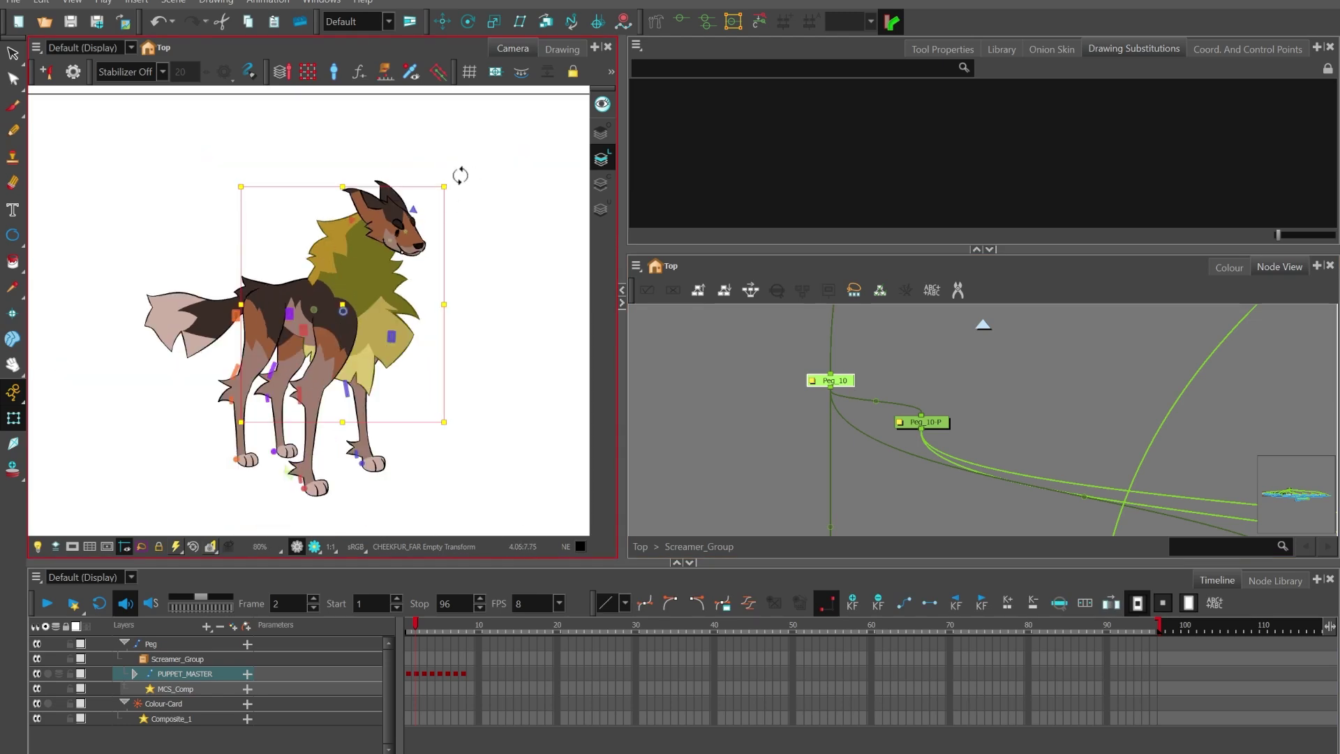
{"action": "left_click_drag", "start_coordinate": [460, 175], "coordinate": [402, 144]}
{"action": "key", "text": "ctrl+z"}
Step: Select Peg_24, the parent peg above Peg_10, to check which parts of the wolf it controls
{"action": "scroll", "coordinate": [902, 477], "scroll_direction": "down", "scroll_amount": 5}
{"action": "scroll", "coordinate": [881, 408], "scroll_direction": "up", "scroll_amount": 5}
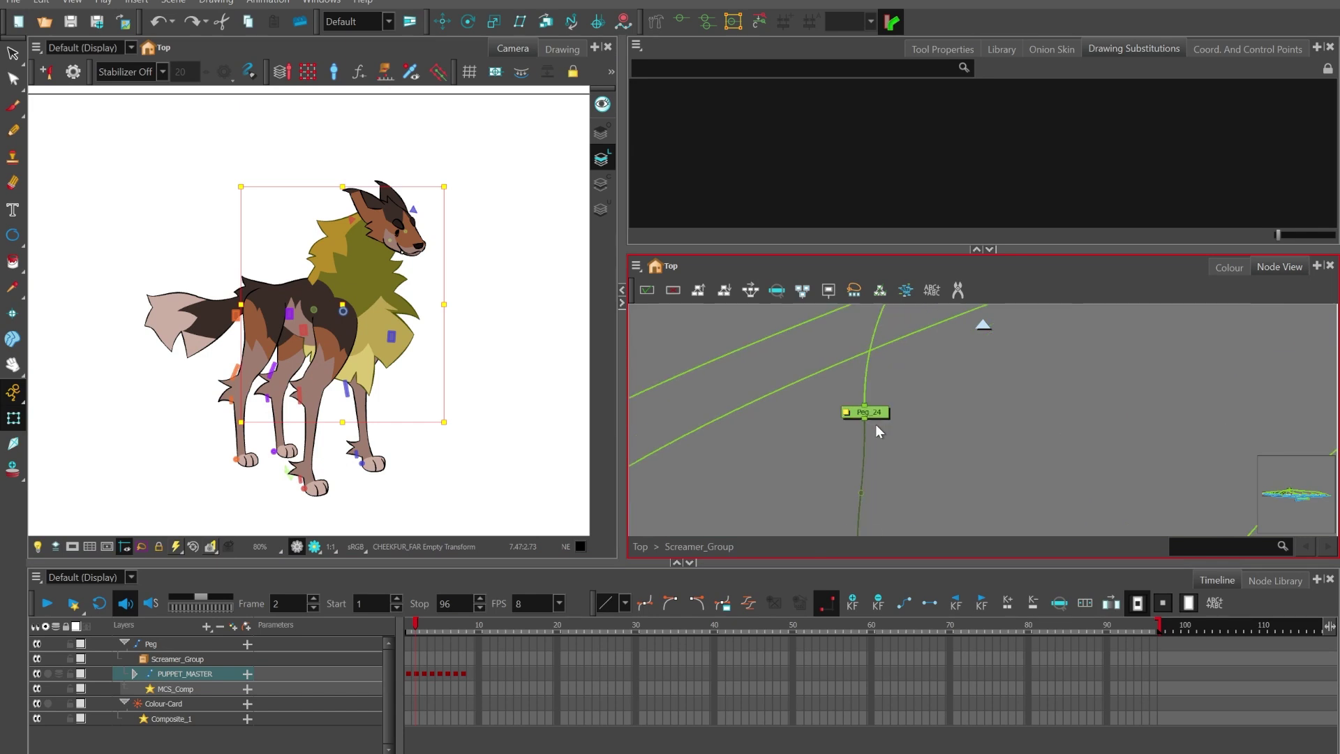
{"action": "left_click", "coordinate": [876, 414]}
{"action": "scroll", "coordinate": [831, 478], "scroll_direction": "down", "scroll_amount": 8}
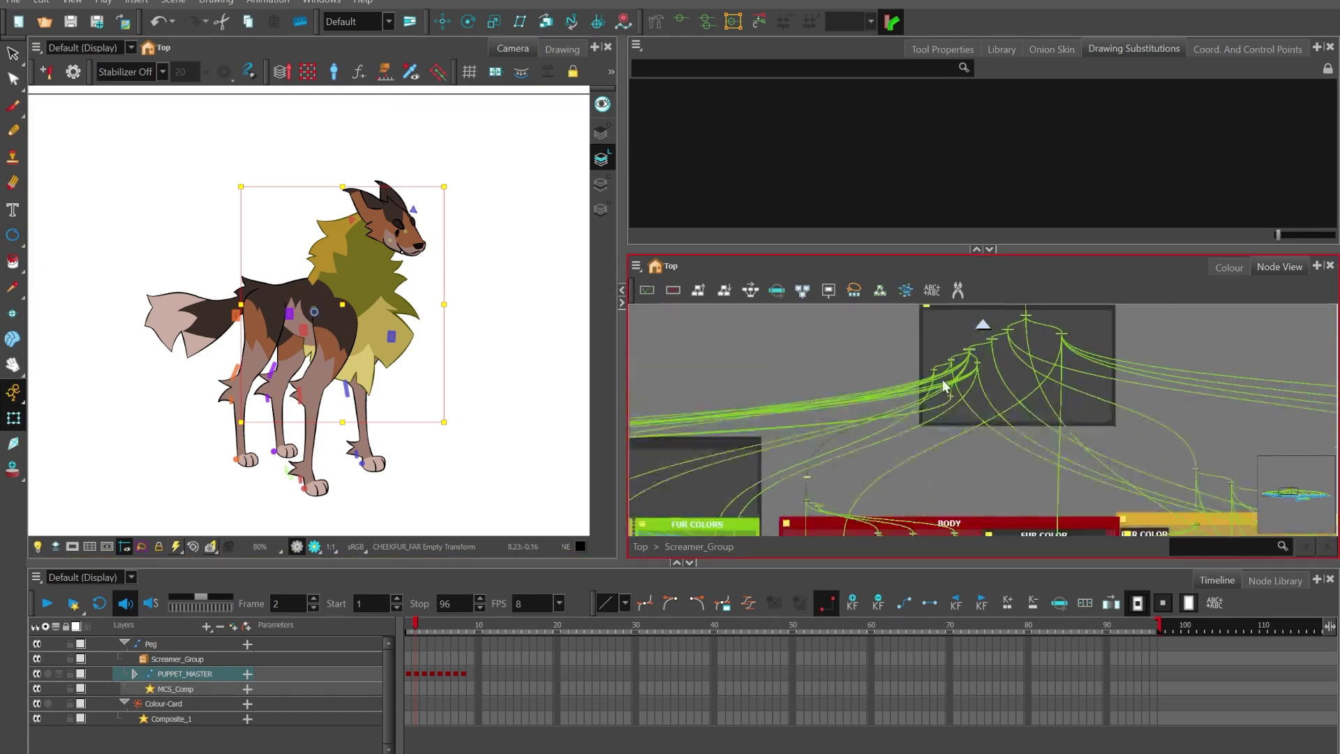
Step: Select the peg that controls the eyes in the master pegs backdrop and inspect the eyes in the front pose on frame 1
{"action": "scroll", "coordinate": [943, 386], "scroll_direction": "up", "scroll_amount": 8}
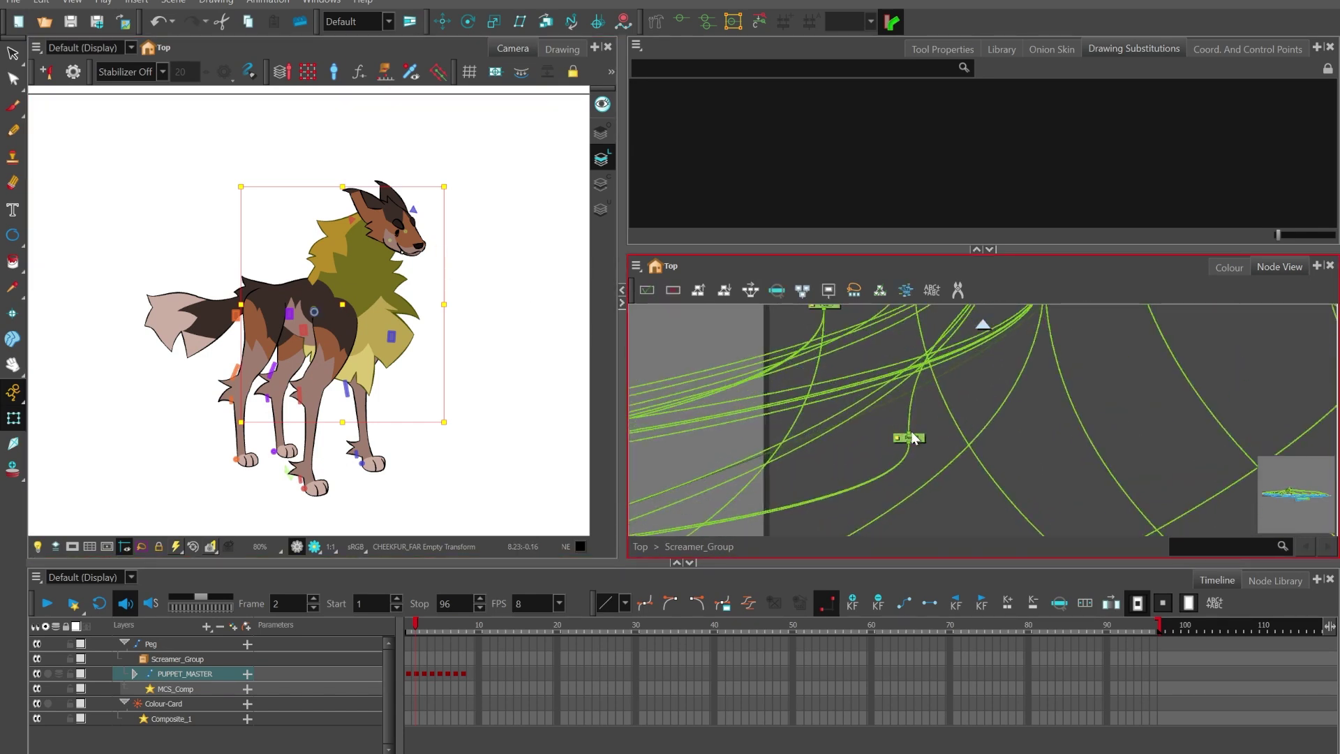
{"action": "left_click", "coordinate": [918, 439]}
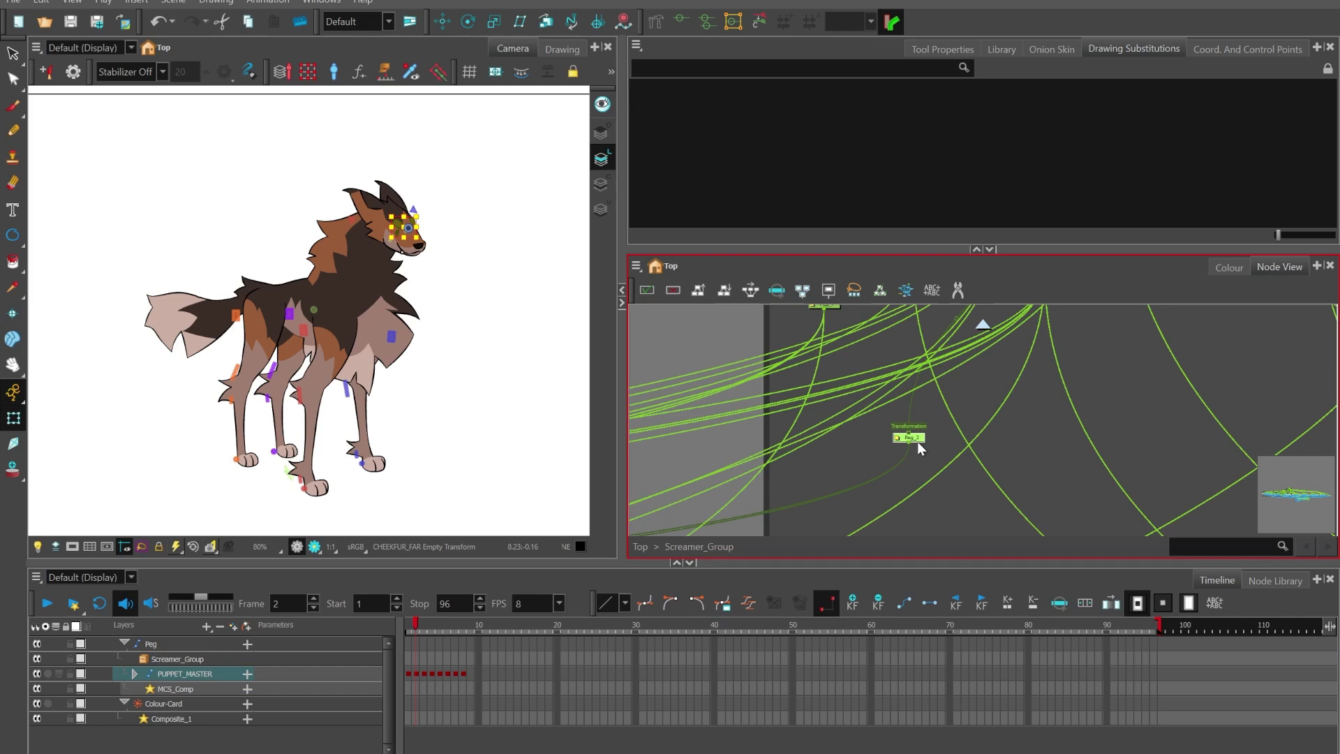
{"action": "scroll", "coordinate": [857, 434], "scroll_direction": "down", "scroll_amount": 3}
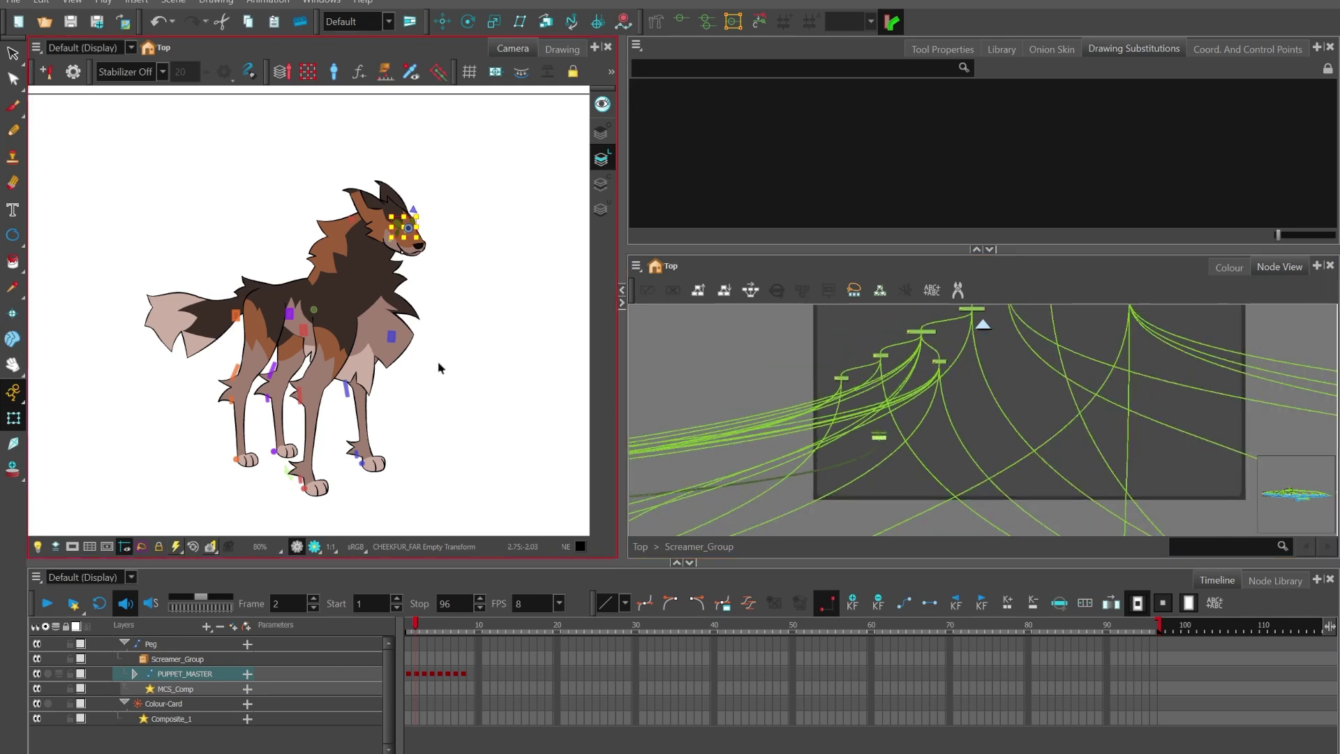
{"action": "key", "text": "comma"}
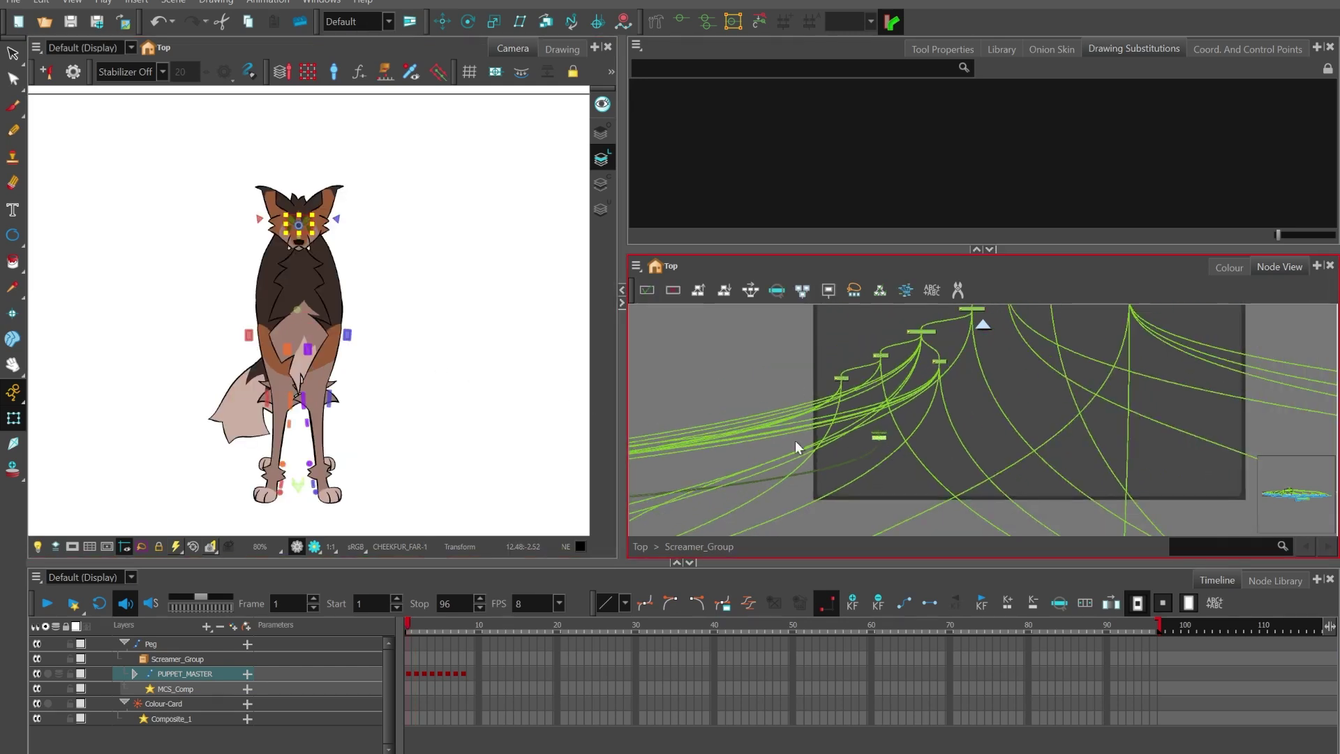
{"action": "scroll", "coordinate": [322, 189], "scroll_direction": "up", "scroll_amount": 3}
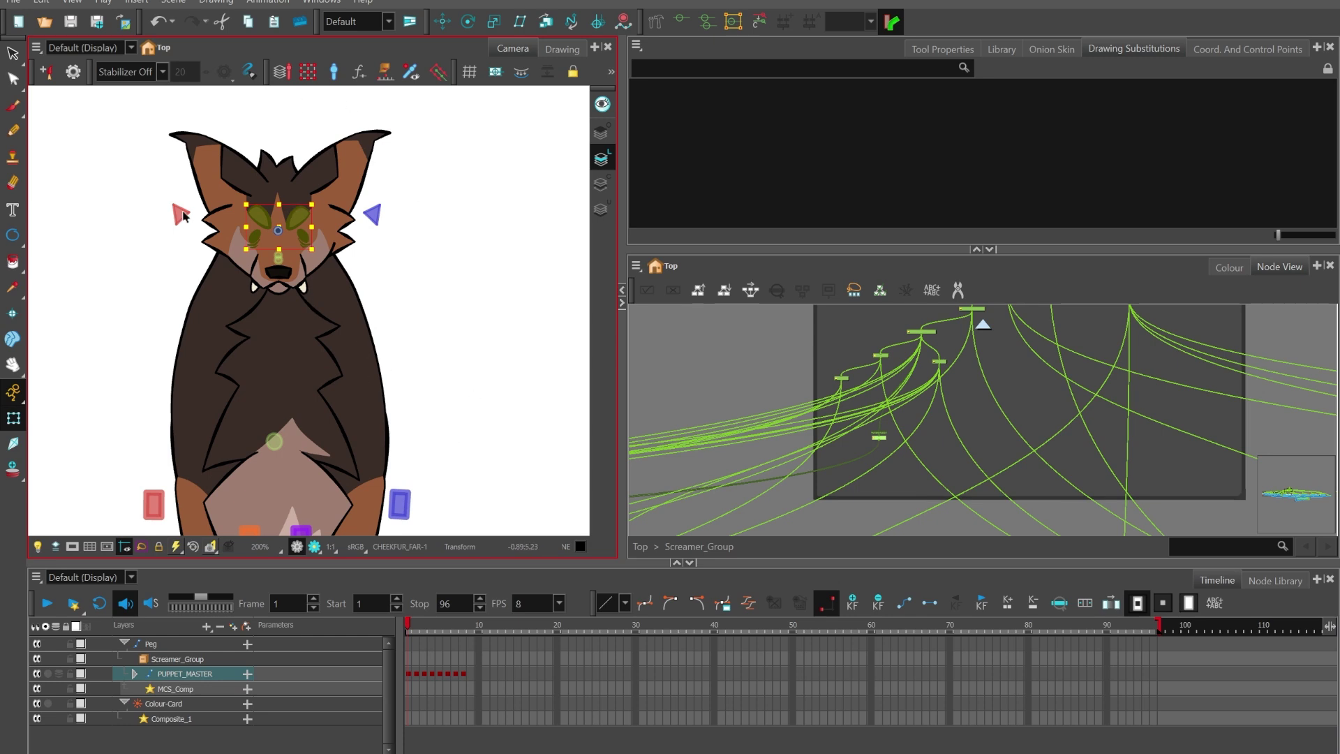
Step: Select Peg_3 beneath HEAD_MASTER_PEG to examine the face parts it controls, and clear the selection
{"action": "left_click", "coordinate": [917, 437]}
{"action": "scroll", "coordinate": [907, 419], "scroll_direction": "up", "scroll_amount": 3}
{"action": "left_click", "coordinate": [960, 382]}
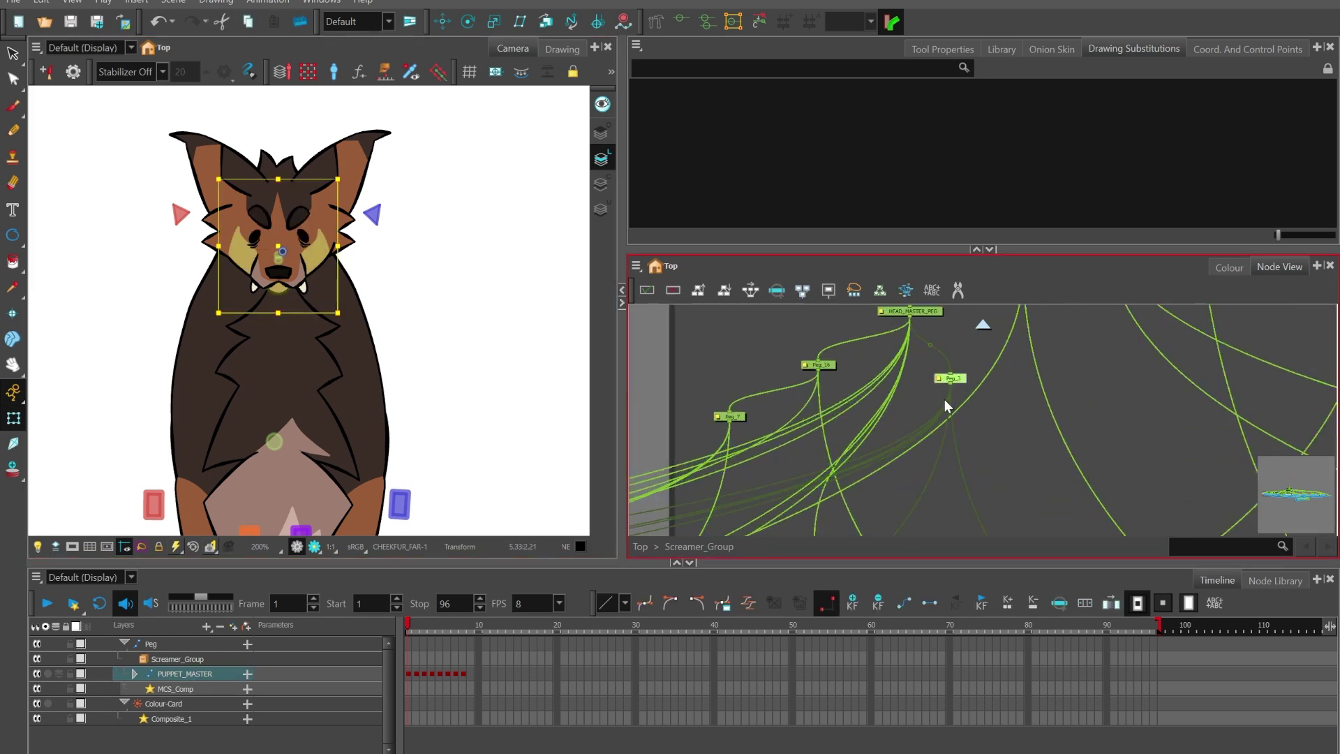
{"action": "scroll", "coordinate": [907, 403], "scroll_direction": "up", "scroll_amount": 3}
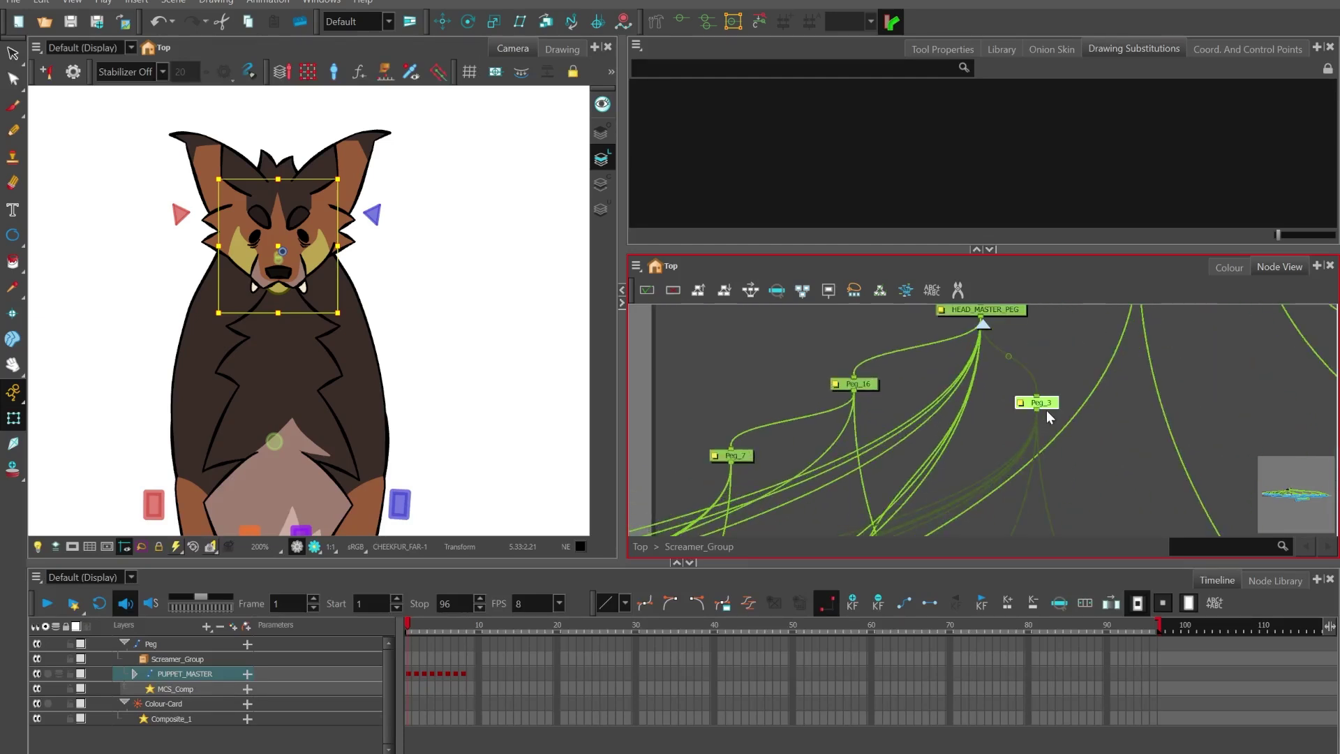
{"action": "left_click", "coordinate": [1096, 416]}
{"action": "scroll", "coordinate": [840, 451], "scroll_direction": "down", "scroll_amount": 3}
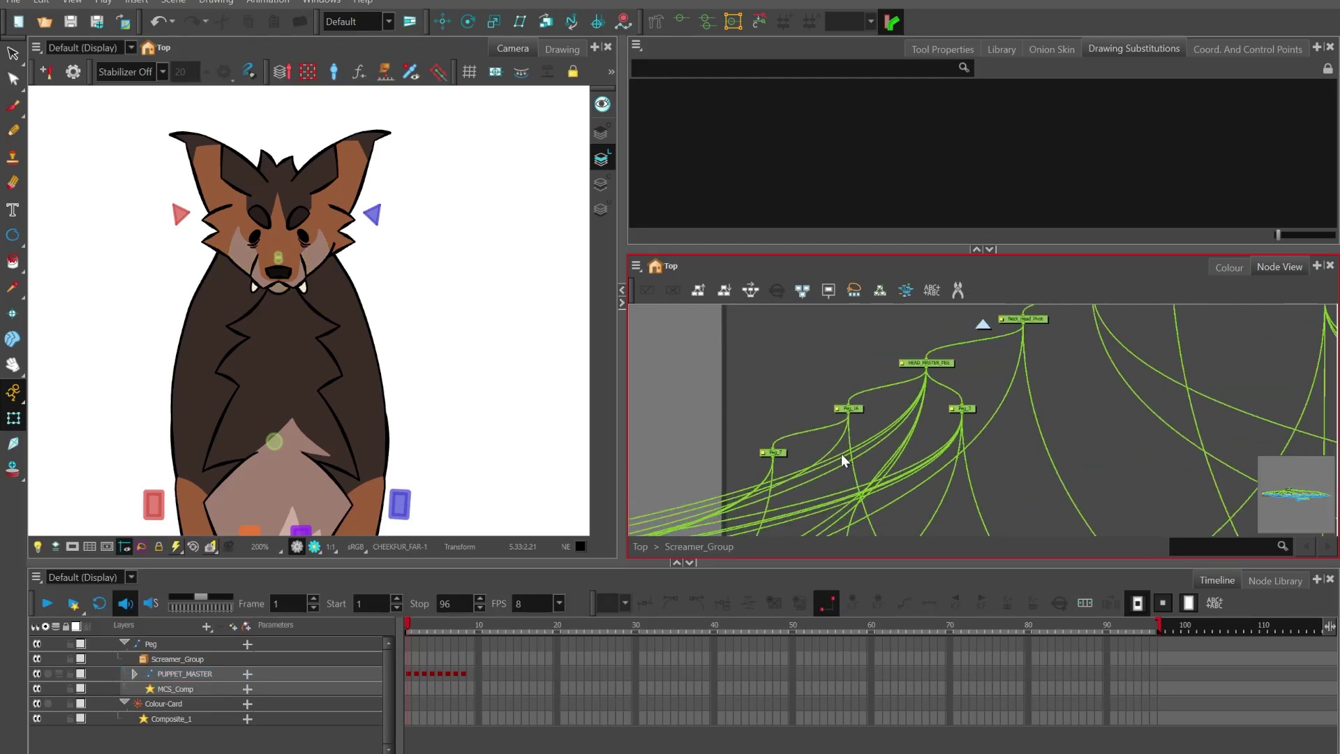
Step: Select HEAD_MASTER_PEG to show that it controls the whole head, and clear the selection
{"action": "left_click_drag", "start_coordinate": [210, 166], "coordinate": [228, 186]}
{"action": "scroll", "coordinate": [881, 408], "scroll_direction": "up", "scroll_amount": 5}
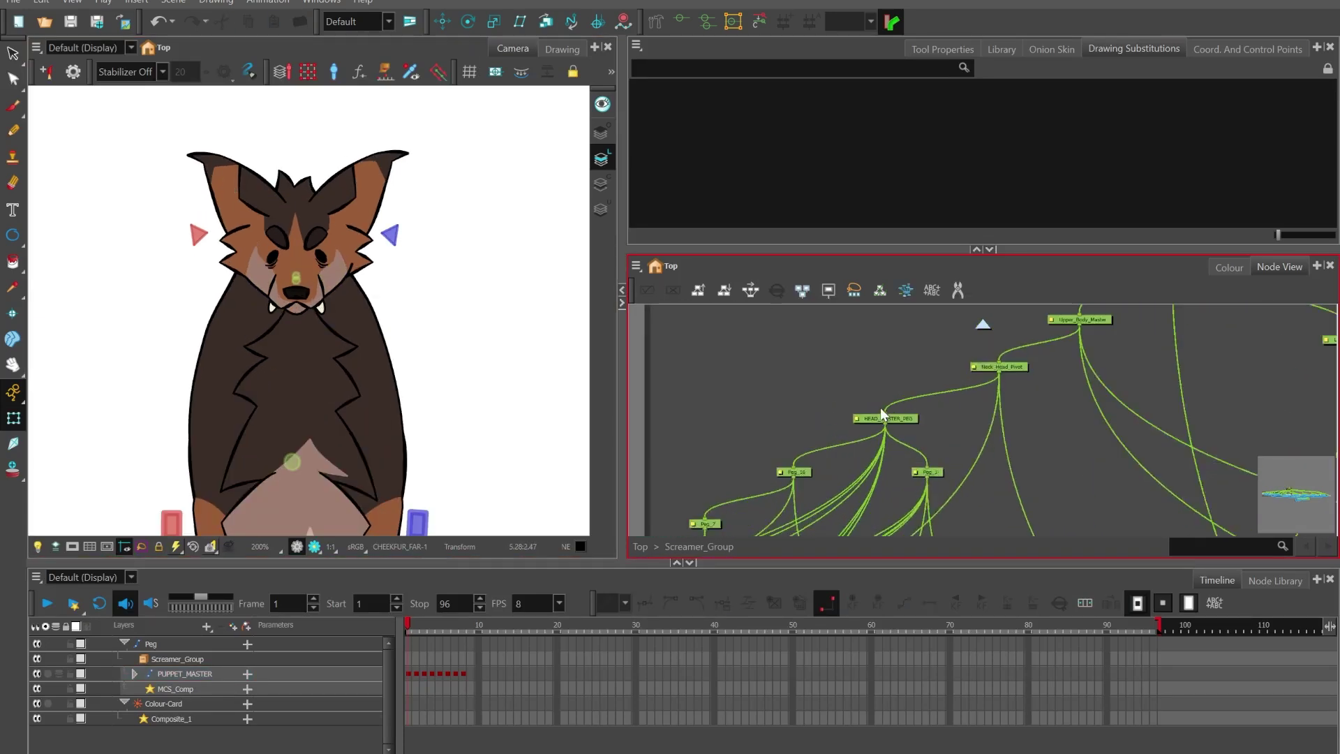
{"action": "left_click", "coordinate": [914, 423]}
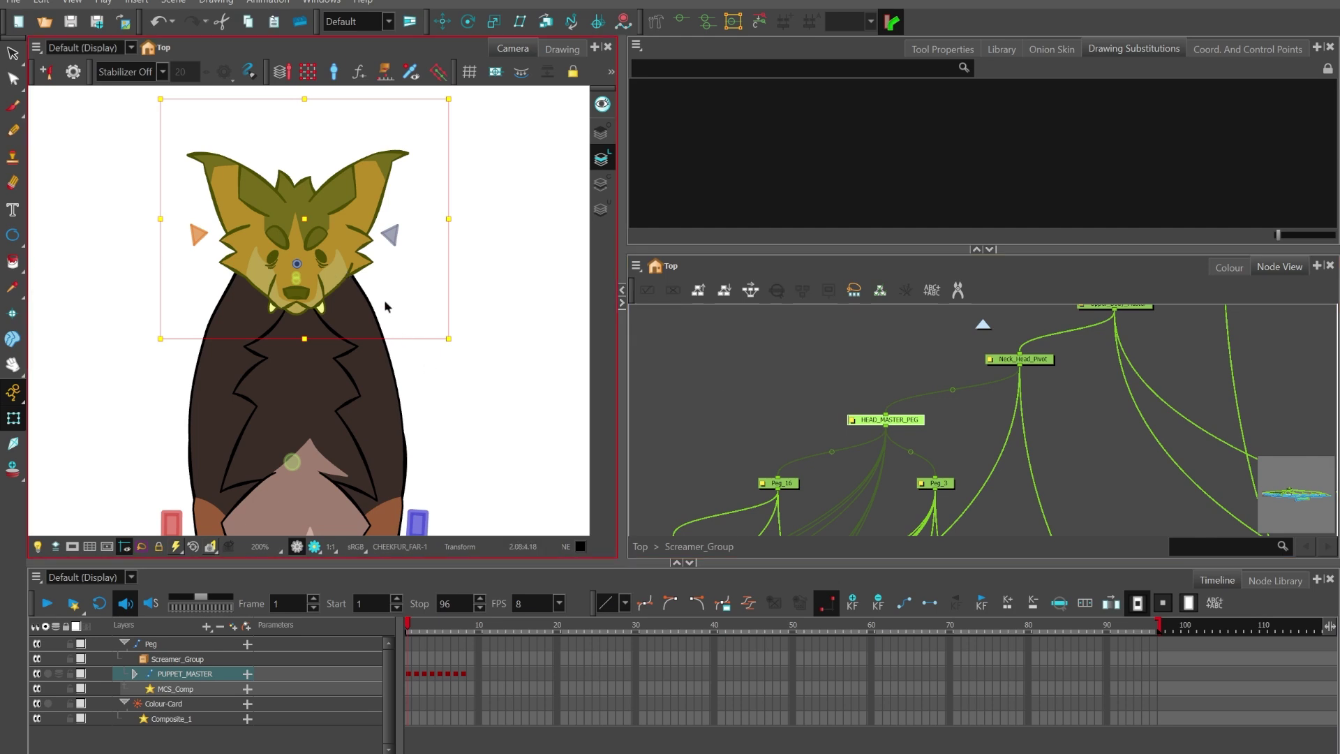
{"action": "left_click", "coordinate": [881, 384]}
{"action": "scroll", "coordinate": [881, 384], "scroll_direction": "down", "scroll_amount": 5}
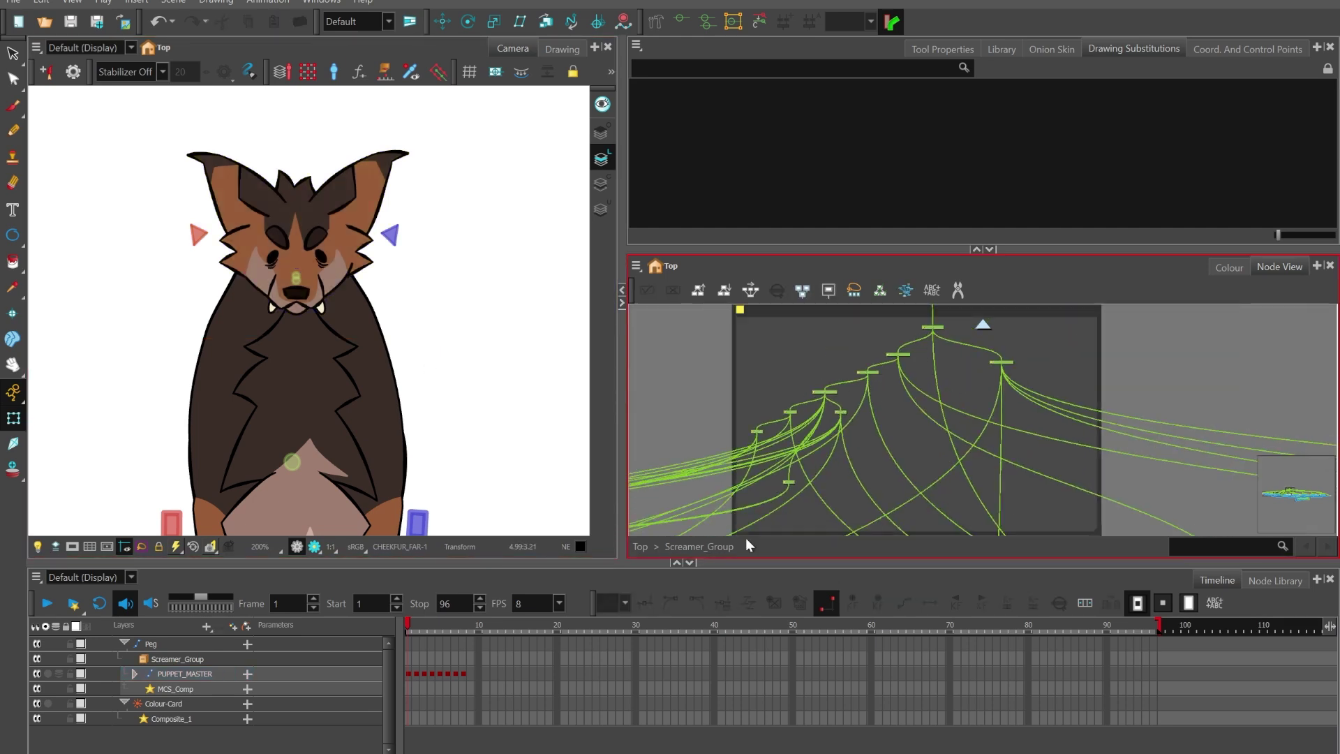
Step: Examine the wolf's full front pose and the master pegs backdrop within the overall node structure
{"action": "scroll", "coordinate": [862, 425], "scroll_direction": "down", "scroll_amount": 2}
{"action": "scroll", "coordinate": [445, 220], "scroll_direction": "down", "scroll_amount": 2}
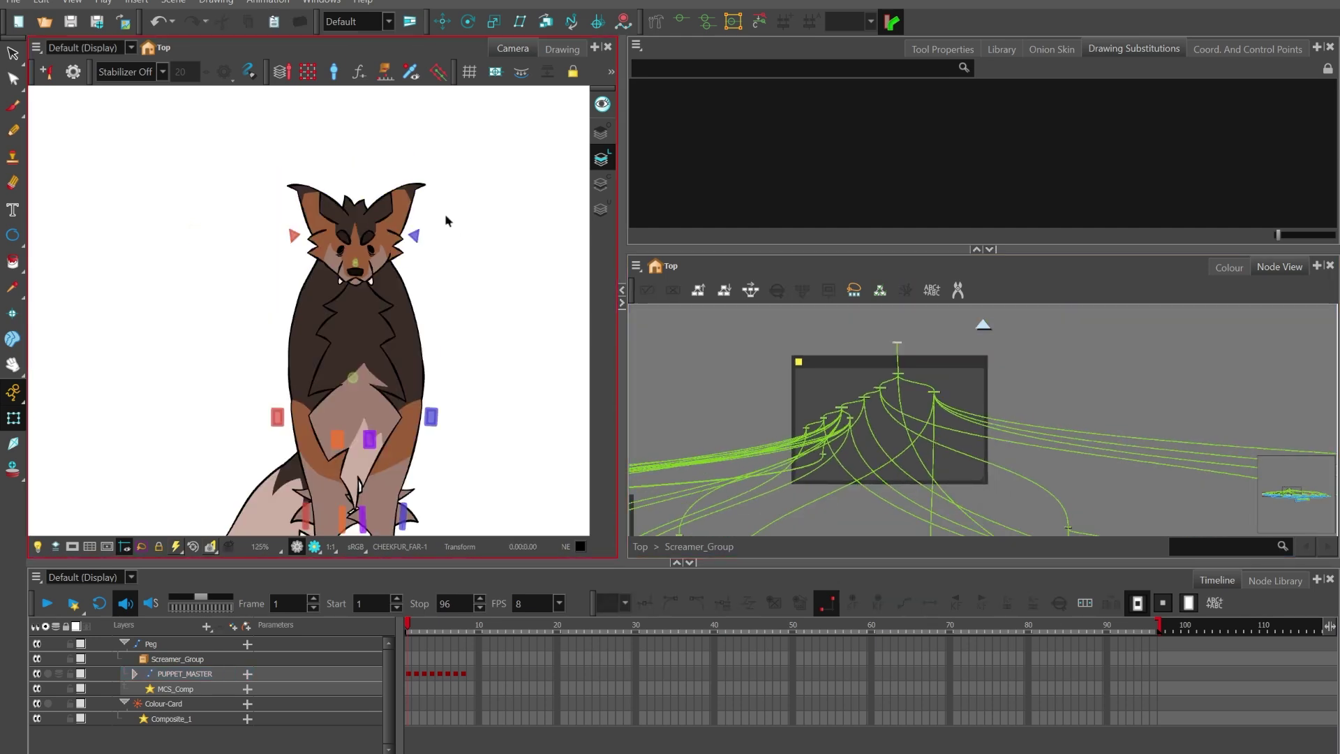
{"action": "scroll", "coordinate": [356, 222], "scroll_direction": "down", "scroll_amount": 3}
{"action": "scroll", "coordinate": [356, 360], "scroll_direction": "up", "scroll_amount": 2}
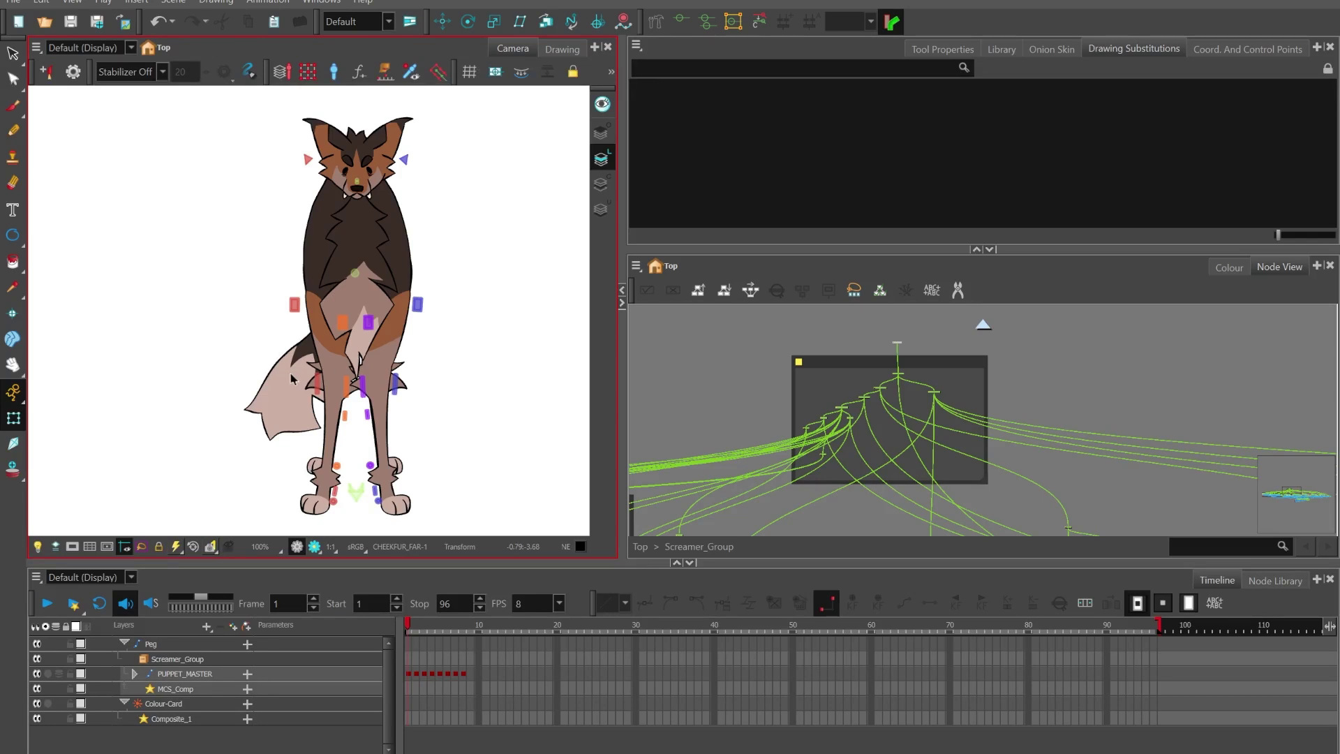
{"action": "scroll", "coordinate": [292, 379], "scroll_direction": "up", "scroll_amount": 3}
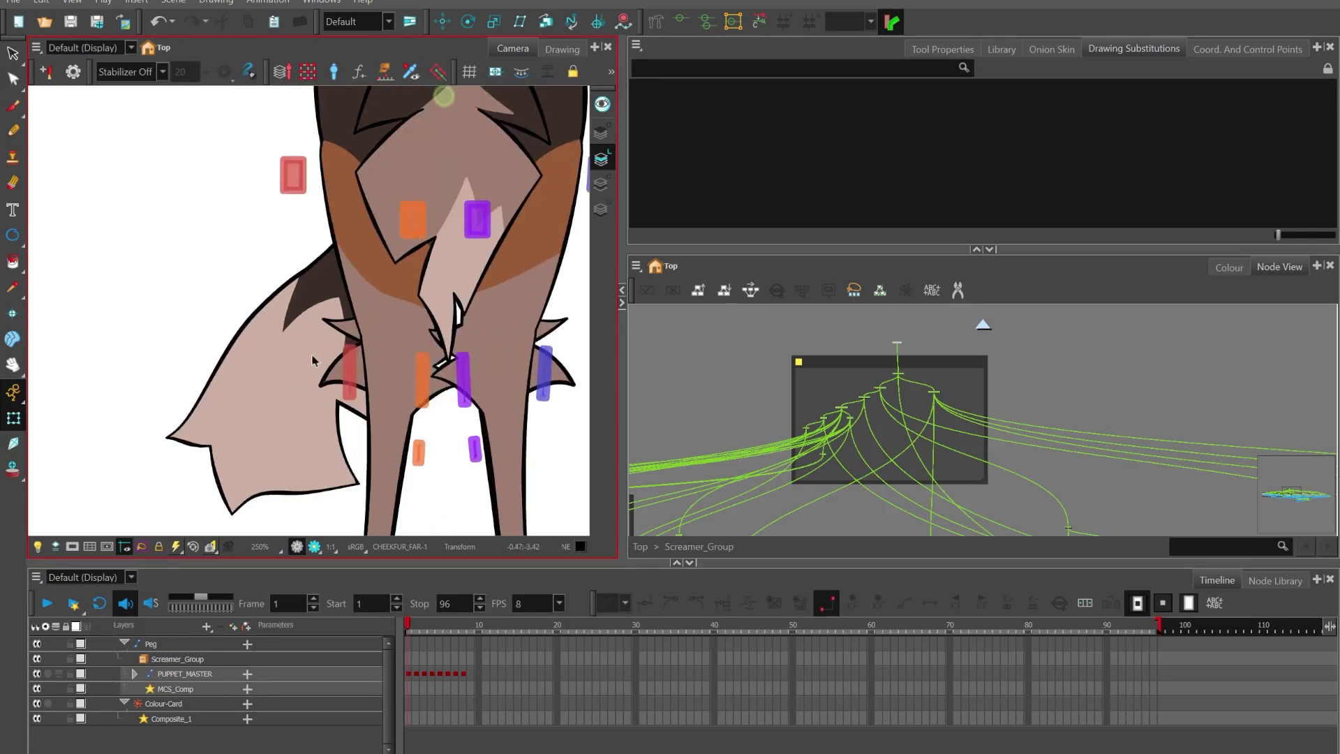
{"action": "scroll", "coordinate": [335, 332], "scroll_direction": "down", "scroll_amount": 4}
{"action": "scroll", "coordinate": [308, 250], "scroll_direction": "up", "scroll_amount": 2}
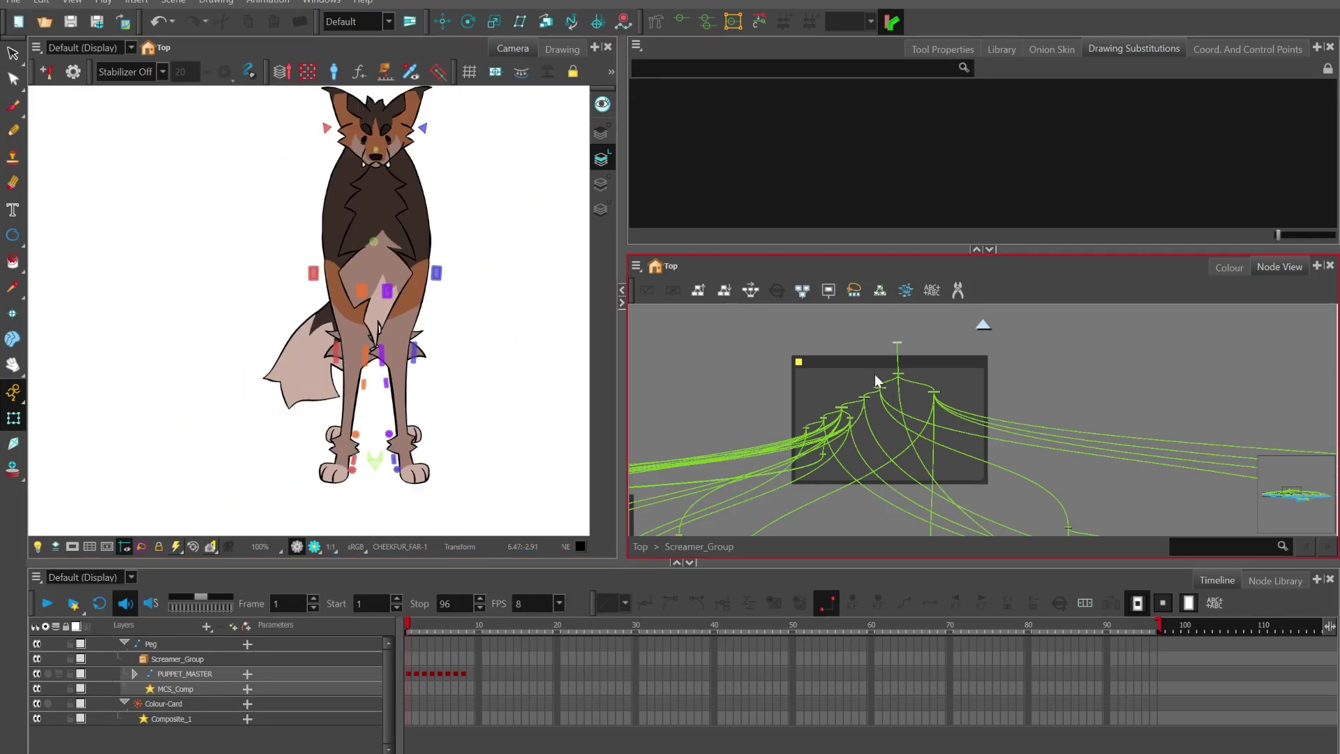
{"action": "scroll", "coordinate": [874, 374], "scroll_direction": "up", "scroll_amount": 1}
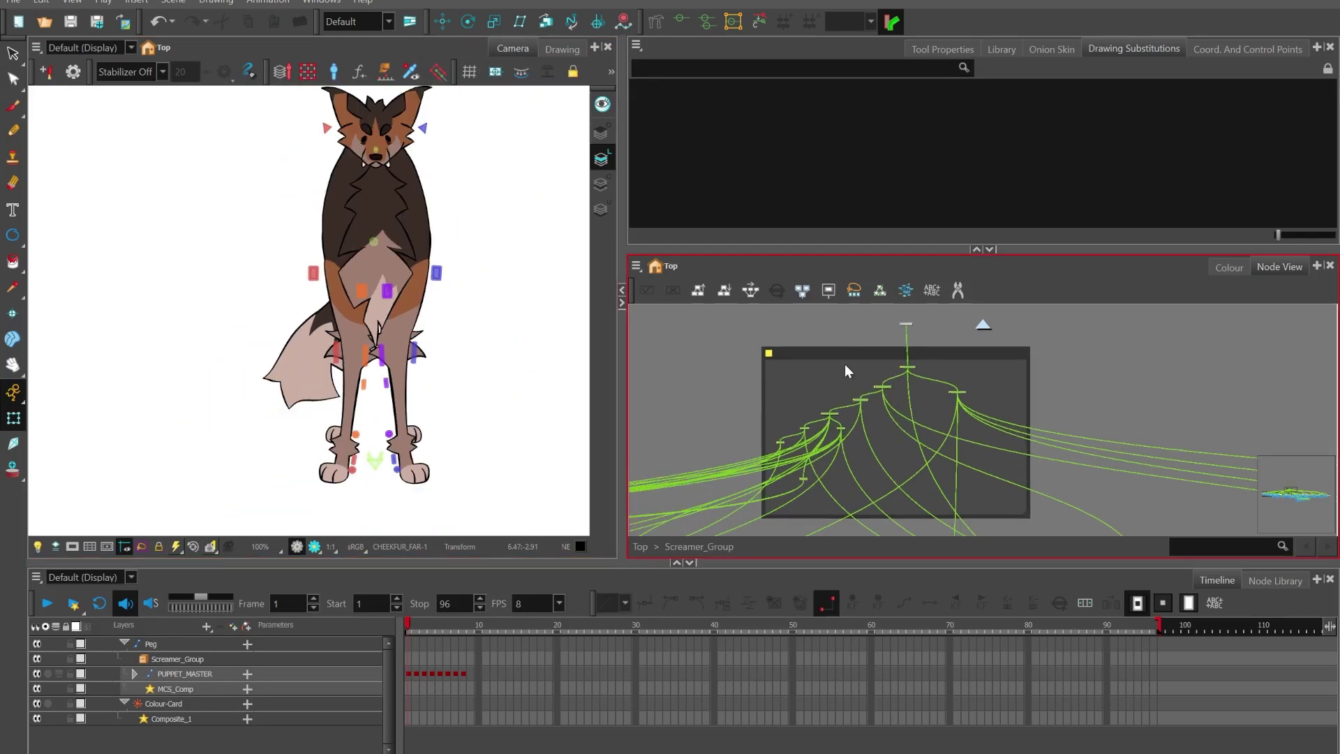
{"action": "scroll", "coordinate": [831, 384], "scroll_direction": "down", "scroll_amount": 3}
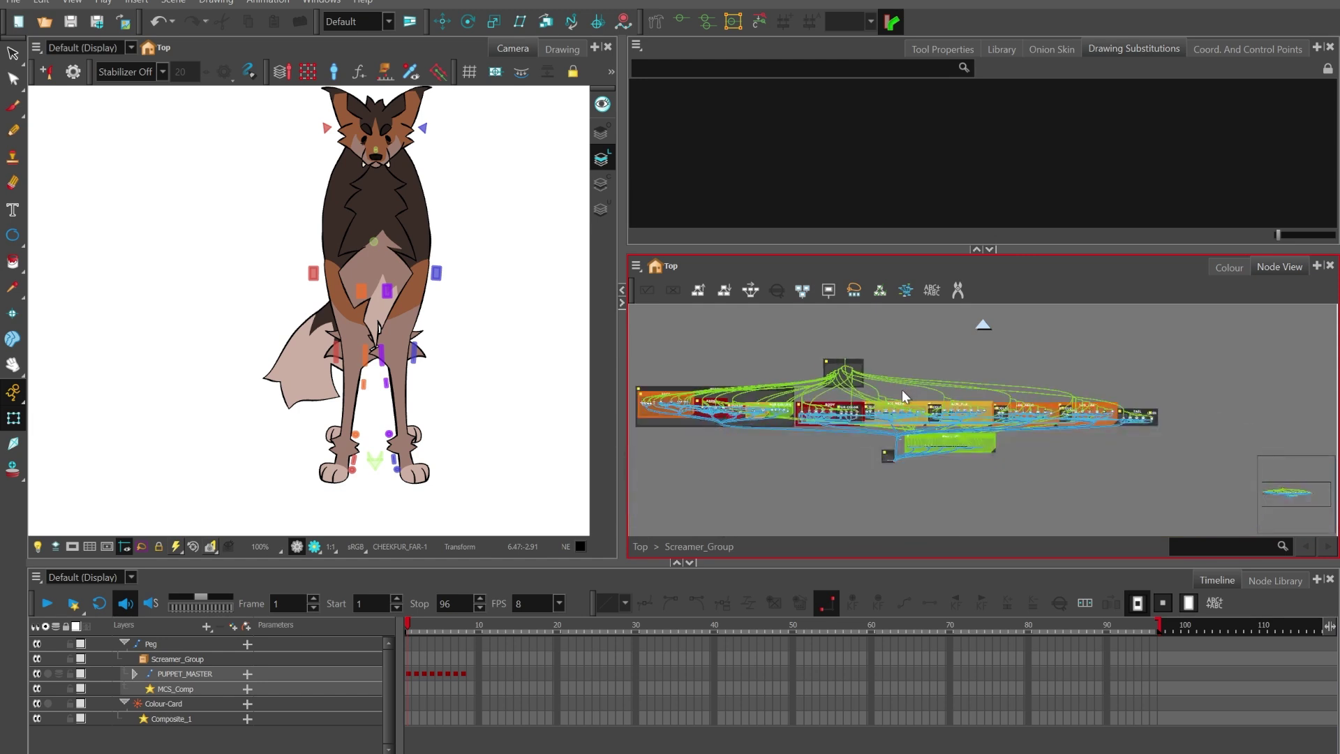
Step: Select the HANDLES backdrop below the arm groups to highlight all of the wolf's control handles
{"action": "scroll", "coordinate": [902, 389], "scroll_direction": "up", "scroll_amount": 2}
{"action": "scroll", "coordinate": [1043, 504], "scroll_direction": "up", "scroll_amount": 3}
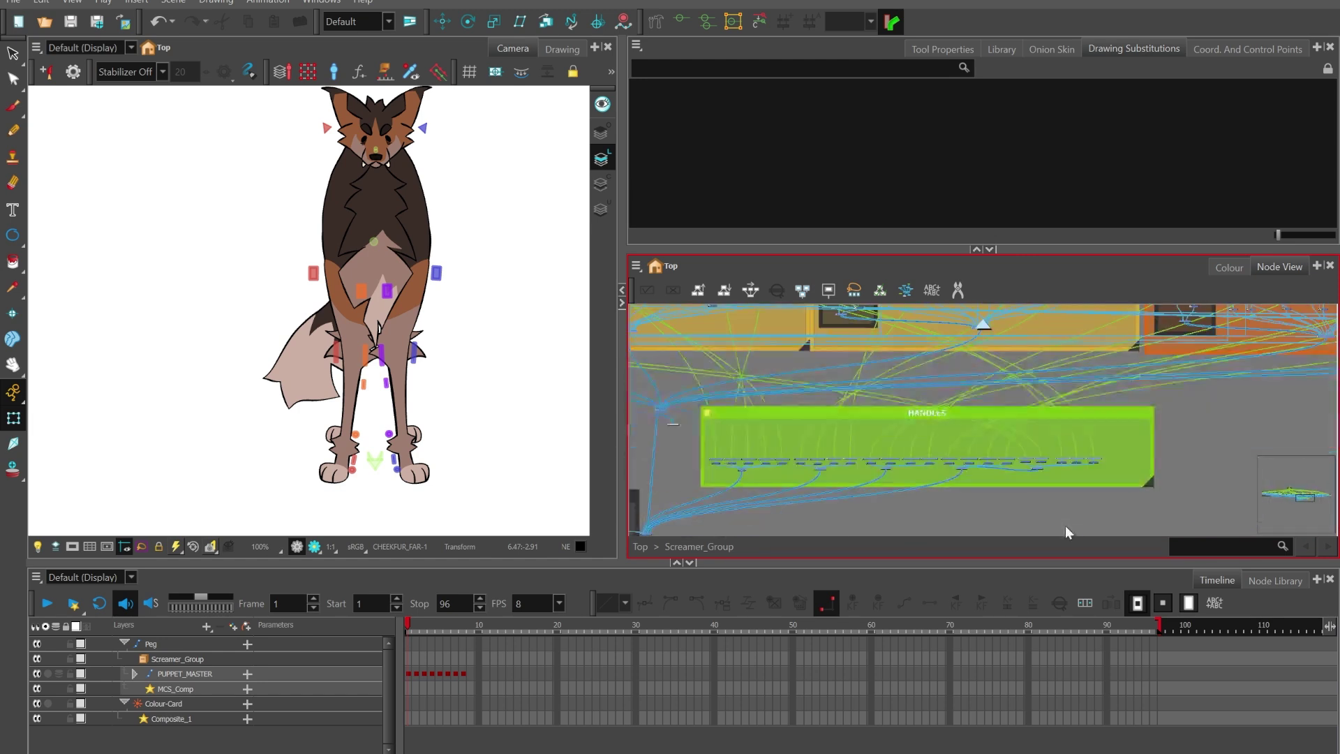
{"action": "scroll", "coordinate": [882, 400], "scroll_direction": "down", "scroll_amount": 1}
{"action": "left_click", "coordinate": [877, 380]}
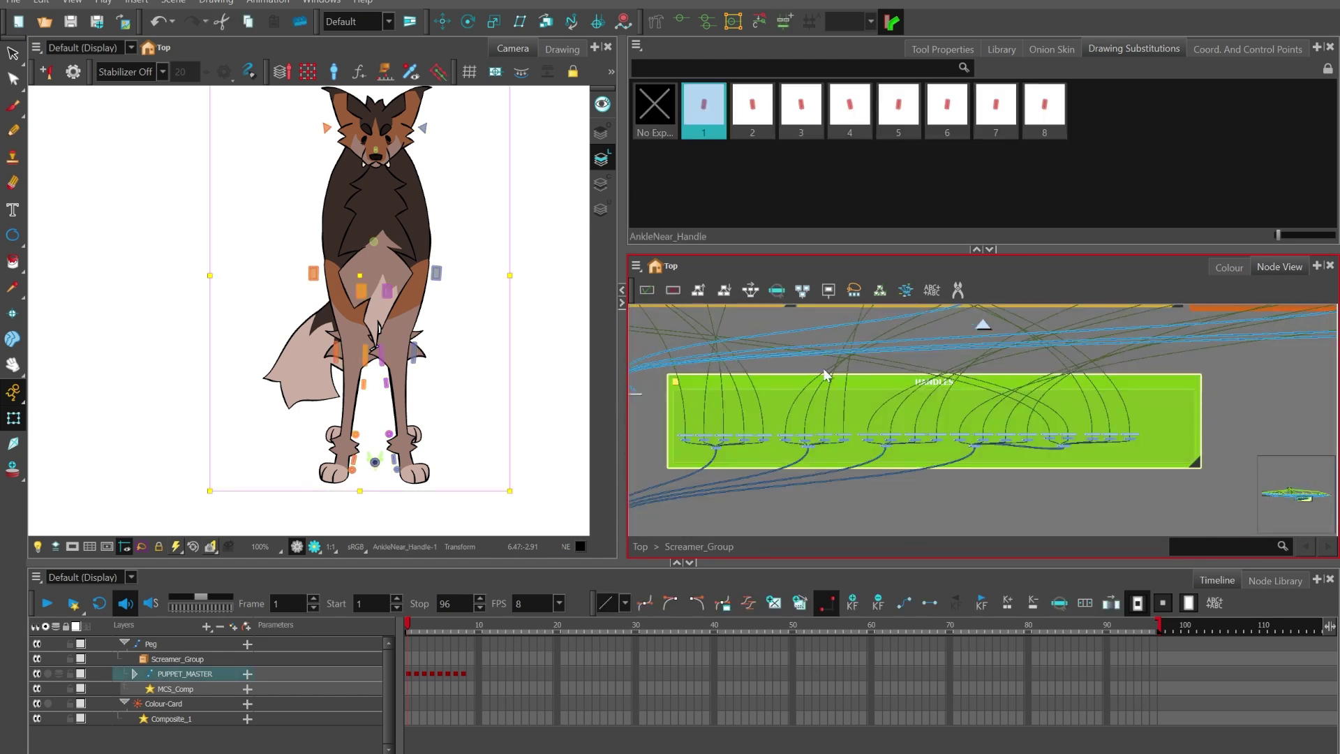
{"action": "scroll", "coordinate": [688, 454], "scroll_direction": "up", "scroll_amount": 2}
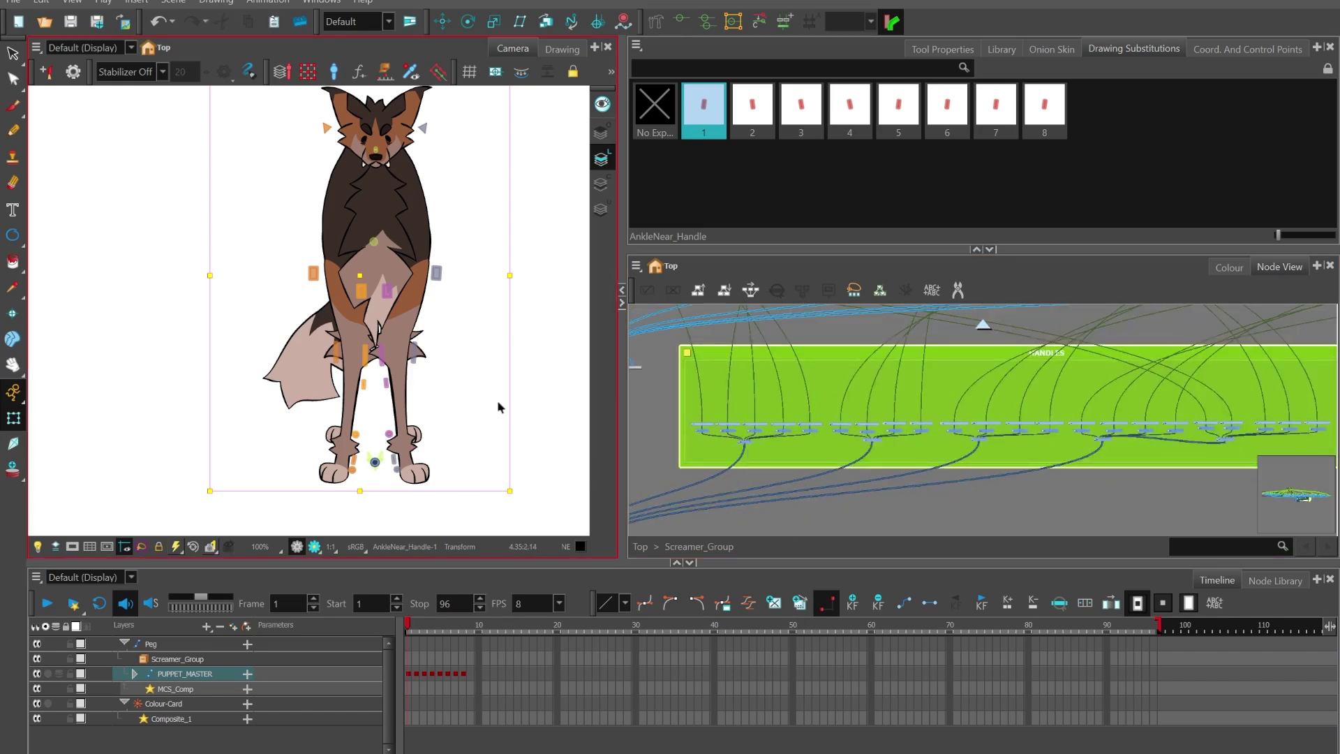
Step: Select the Neck_Head_Pivot peg beneath Upper_Body_Master in the master pegs backdrop to show the parts it controls
{"action": "scroll", "coordinate": [377, 450], "scroll_direction": "down", "scroll_amount": 1}
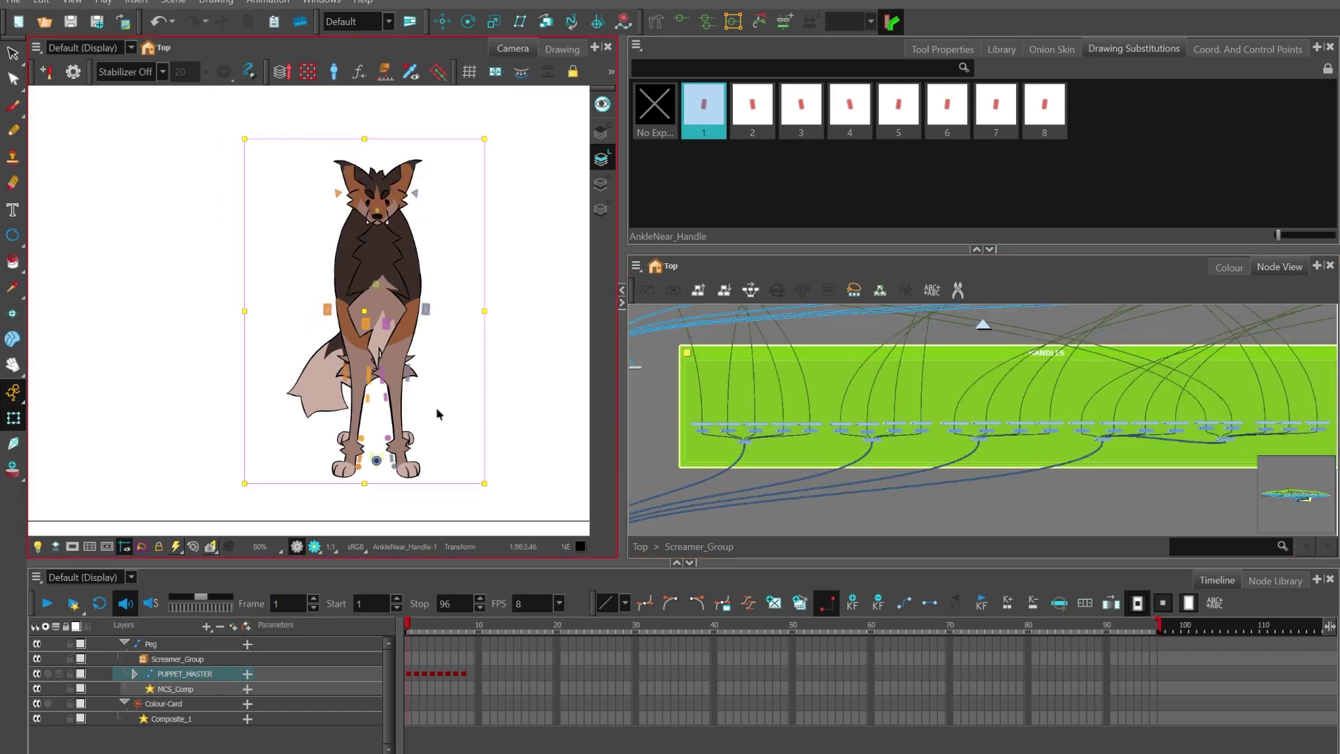
{"action": "scroll", "coordinate": [942, 501], "scroll_direction": "down", "scroll_amount": 3}
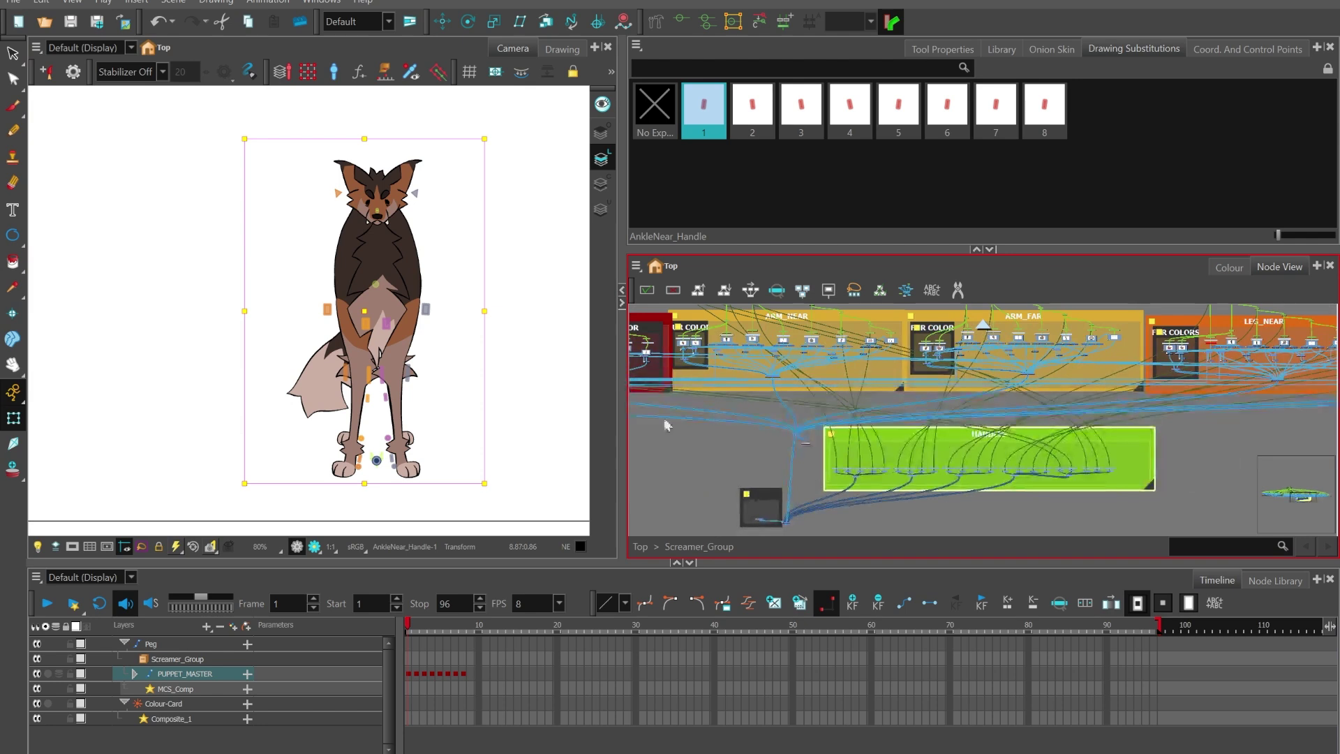
{"action": "scroll", "coordinate": [937, 507], "scroll_direction": "down", "scroll_amount": 4}
{"action": "scroll", "coordinate": [815, 374], "scroll_direction": "up", "scroll_amount": 9}
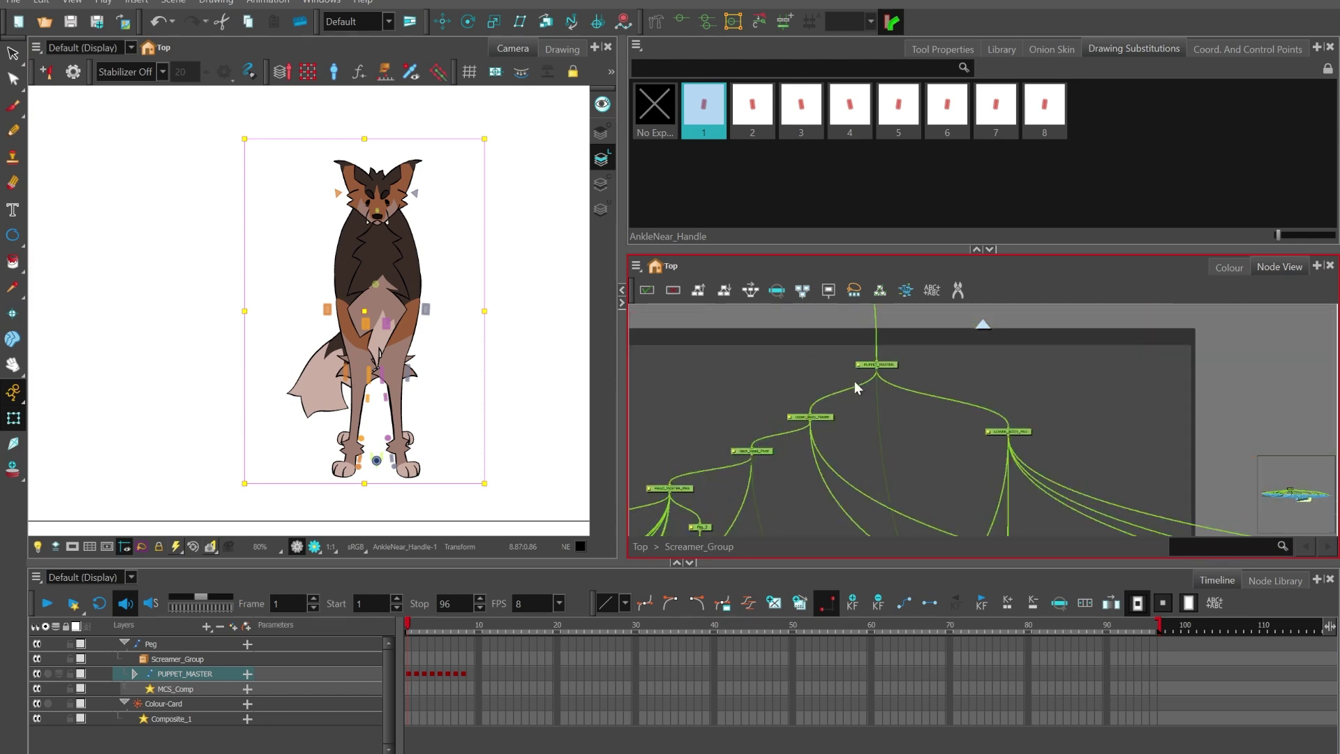
{"action": "scroll", "coordinate": [854, 383], "scroll_direction": "down", "scroll_amount": 3}
{"action": "scroll", "coordinate": [763, 446], "scroll_direction": "up", "scroll_amount": 3}
{"action": "scroll", "coordinate": [764, 450], "scroll_direction": "up", "scroll_amount": 2}
{"action": "left_click", "coordinate": [881, 413]}
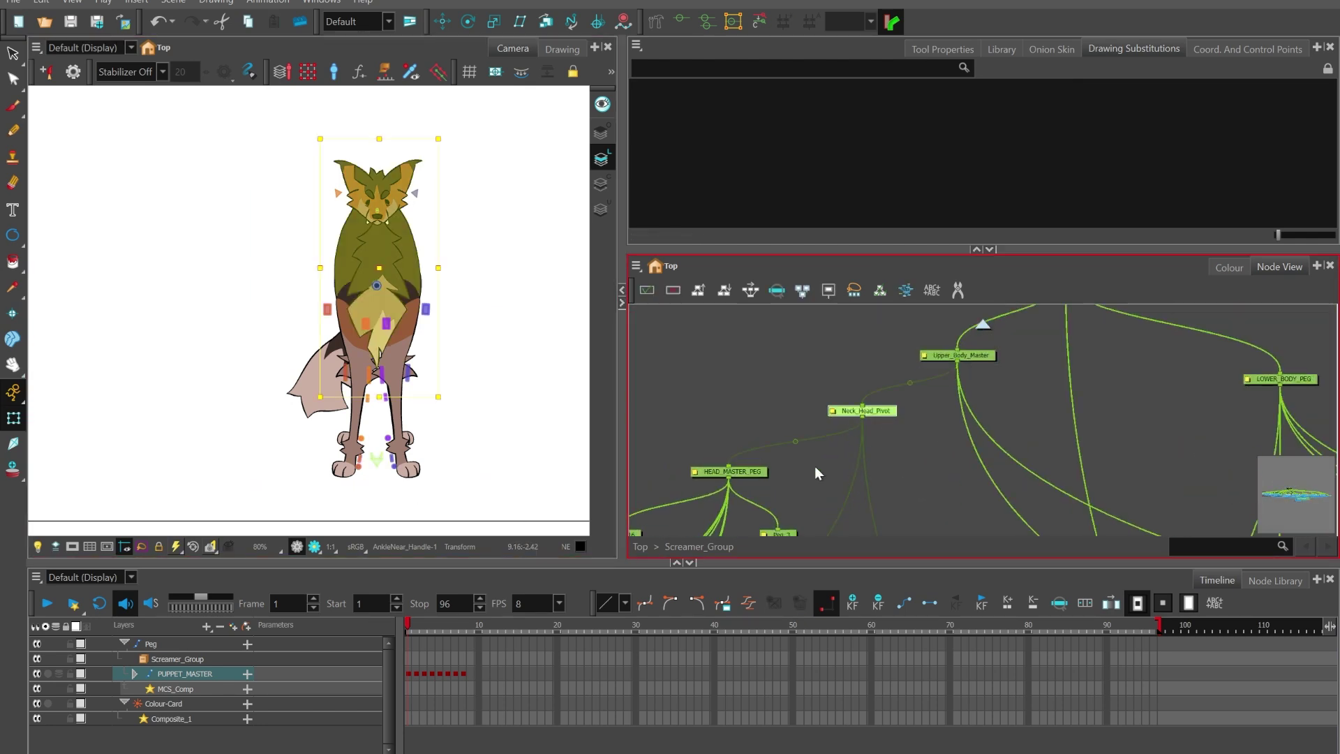
Step: Bring the HANDLES backdrop back into view, widen the Camera view around the wolf's control handles, and clear the peg selection
{"action": "scroll", "coordinate": [813, 366], "scroll_direction": "down", "scroll_amount": 8}
{"action": "scroll", "coordinate": [869, 389], "scroll_direction": "down", "scroll_amount": 1}
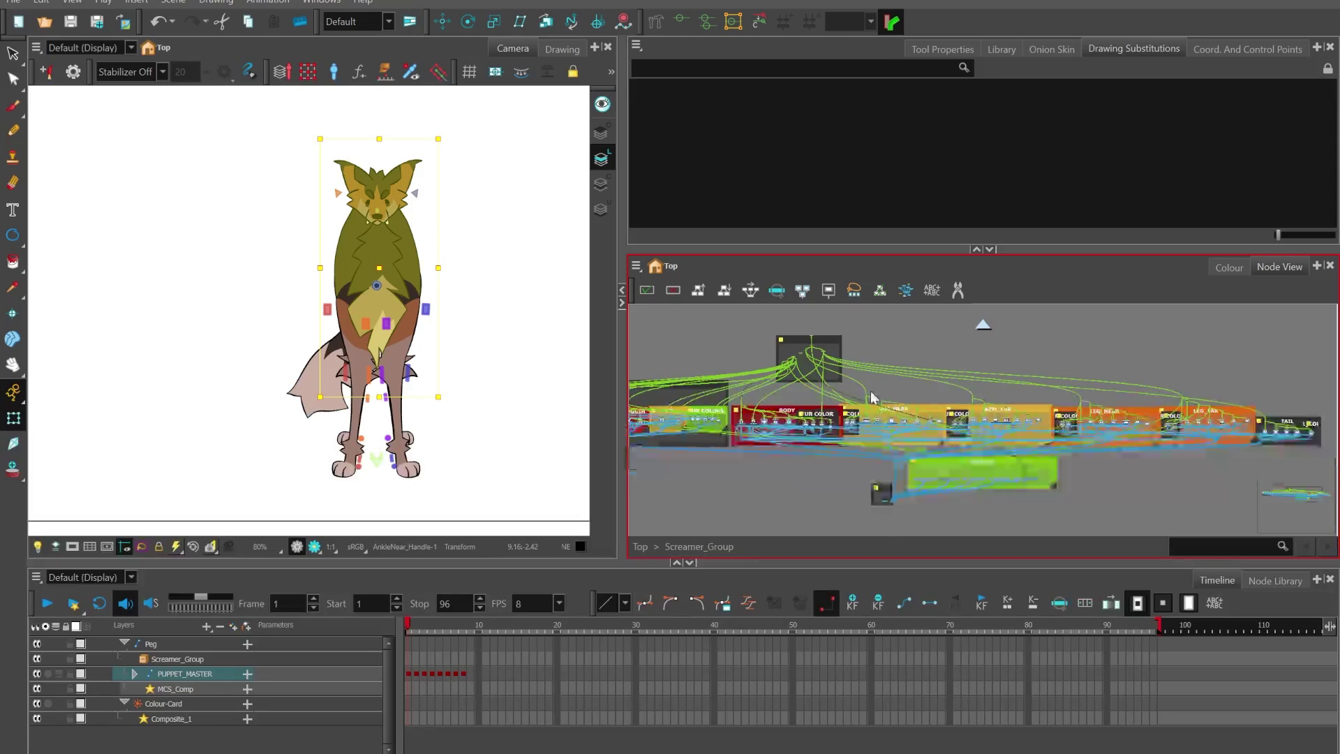
{"action": "scroll", "coordinate": [952, 469], "scroll_direction": "up", "scroll_amount": 1}
{"action": "scroll", "coordinate": [990, 484], "scroll_direction": "up", "scroll_amount": 4}
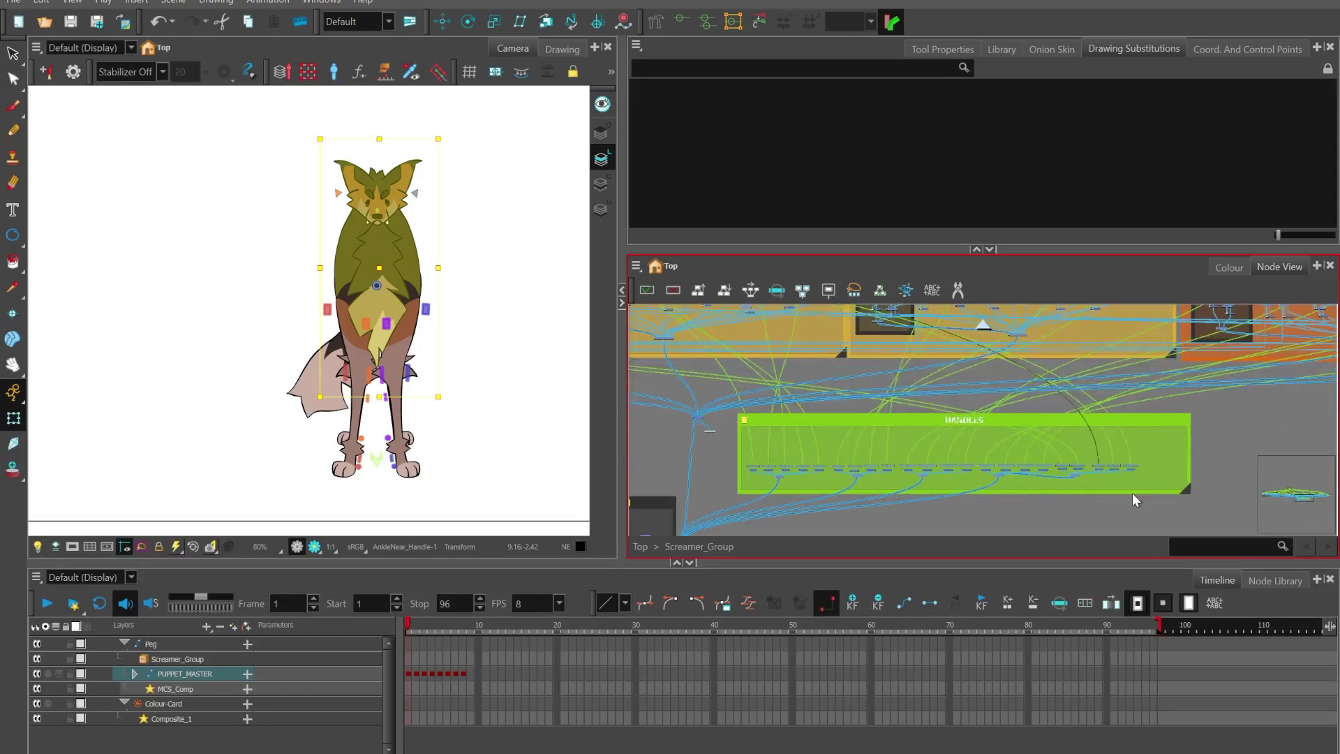
{"action": "scroll", "coordinate": [375, 343], "scroll_direction": "up", "scroll_amount": 1}
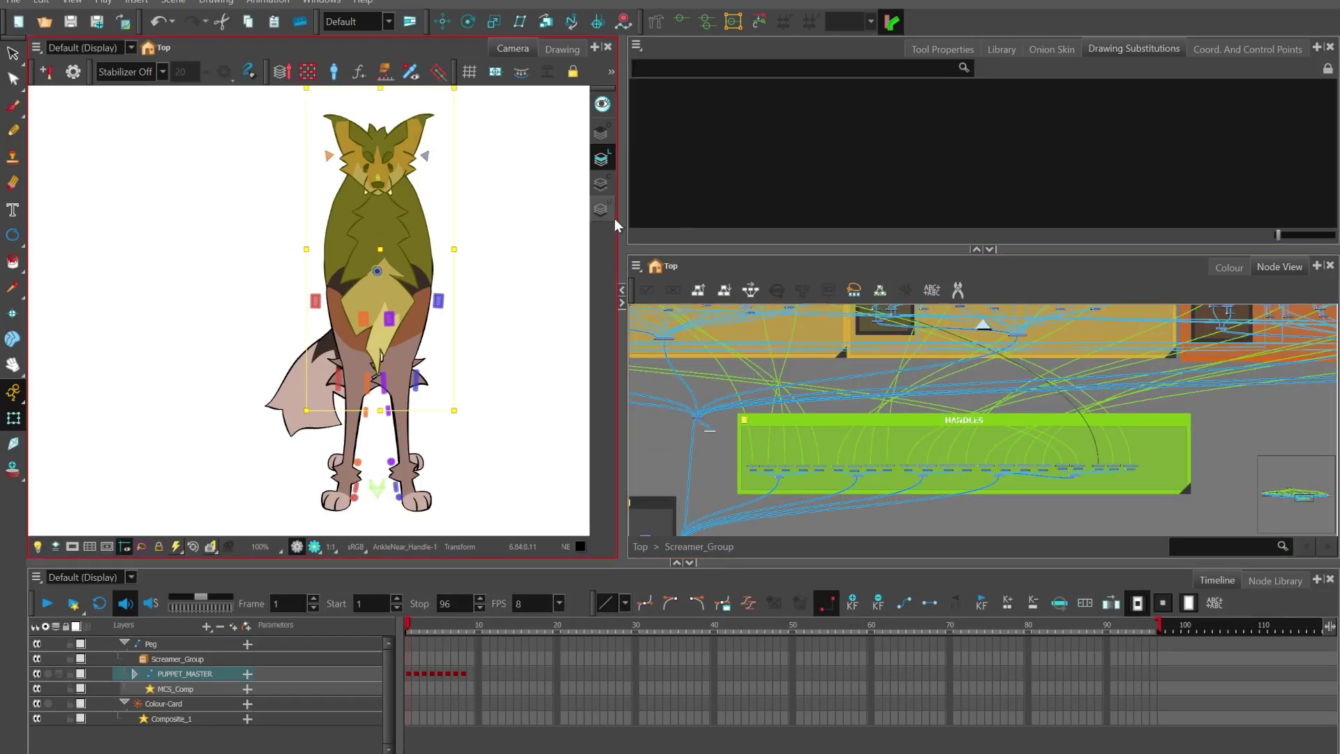
{"action": "left_click_drag", "start_coordinate": [619, 217], "coordinate": [816, 222]}
{"action": "scroll", "coordinate": [480, 327], "scroll_direction": "up", "scroll_amount": 2}
{"action": "left_click", "coordinate": [288, 328]}
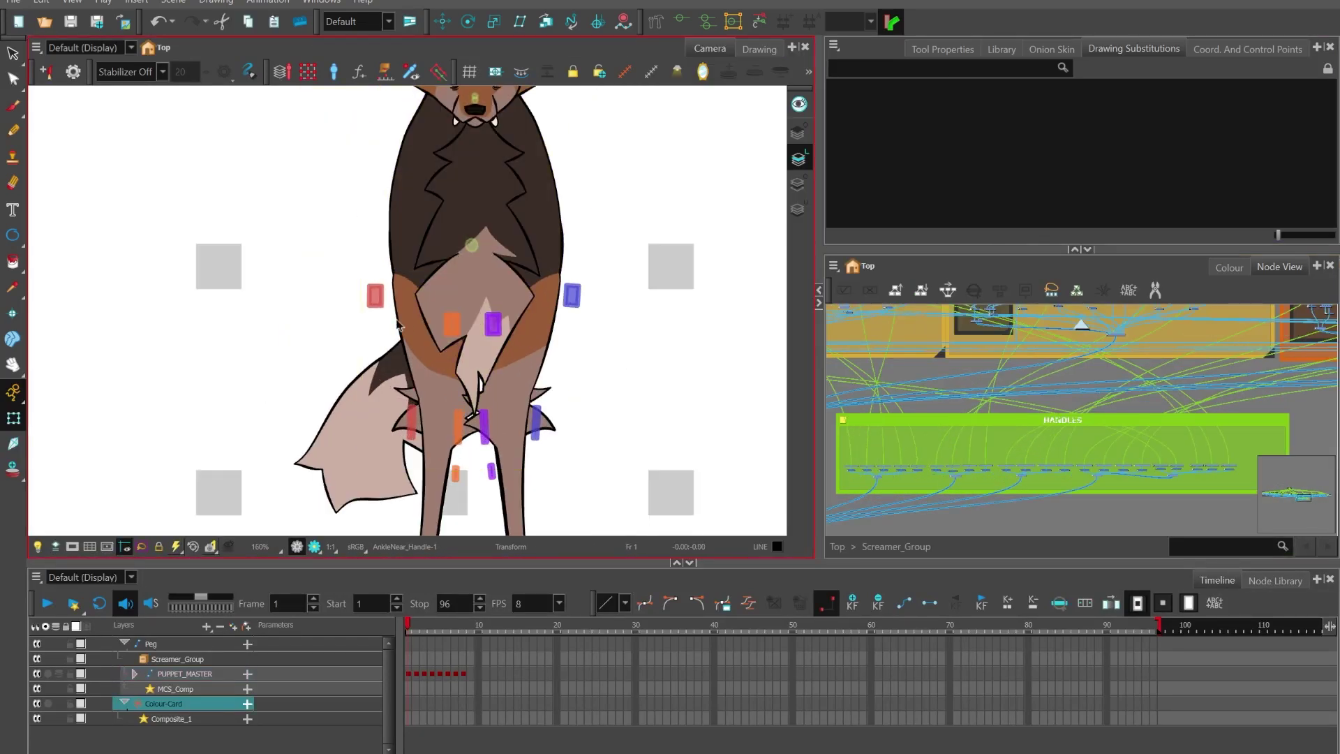
Step: Go to frame 2 and view the control handles on the wolf's three-quarter pose
{"action": "scroll", "coordinate": [471, 187], "scroll_direction": "up", "scroll_amount": 3}
{"action": "scroll", "coordinate": [393, 324], "scroll_direction": "down", "scroll_amount": 4}
{"action": "key", "text": "."}
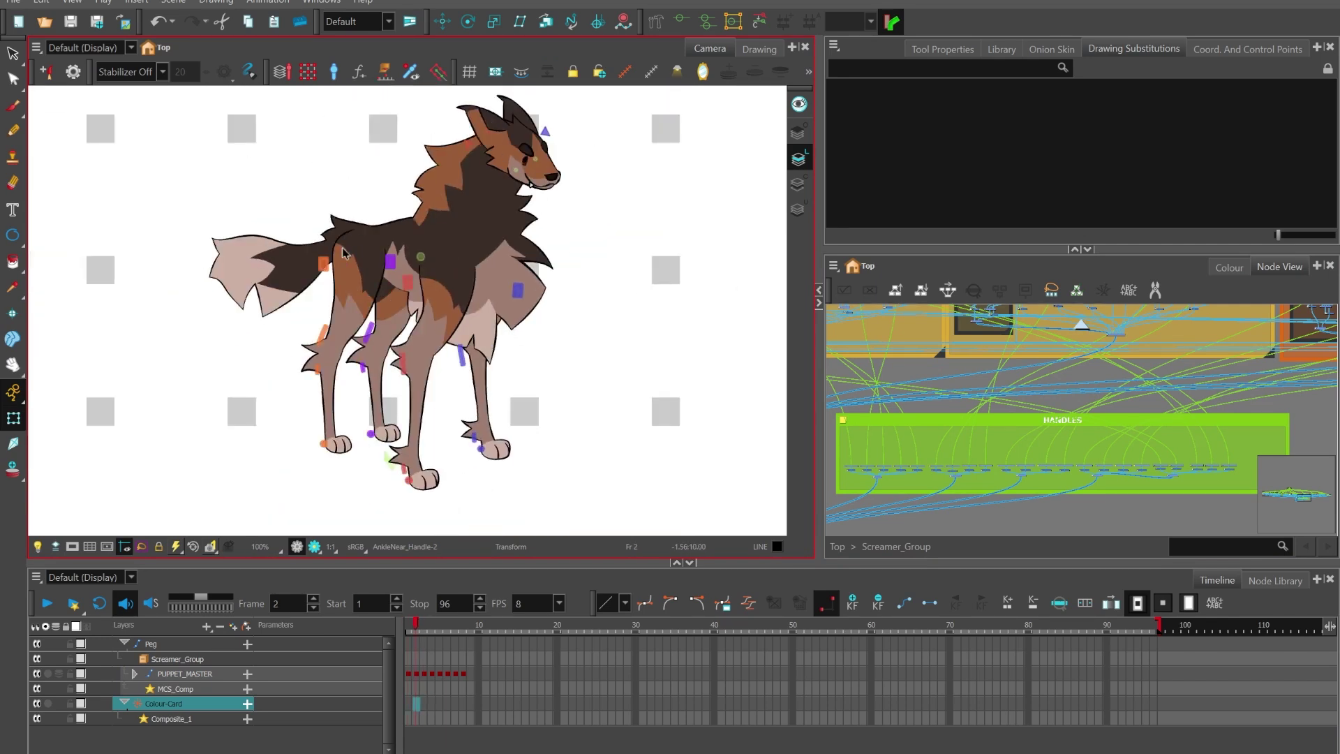
{"action": "scroll", "coordinate": [494, 144], "scroll_direction": "up", "scroll_amount": 4}
{"action": "scroll", "coordinate": [368, 329], "scroll_direction": "down", "scroll_amount": 2}
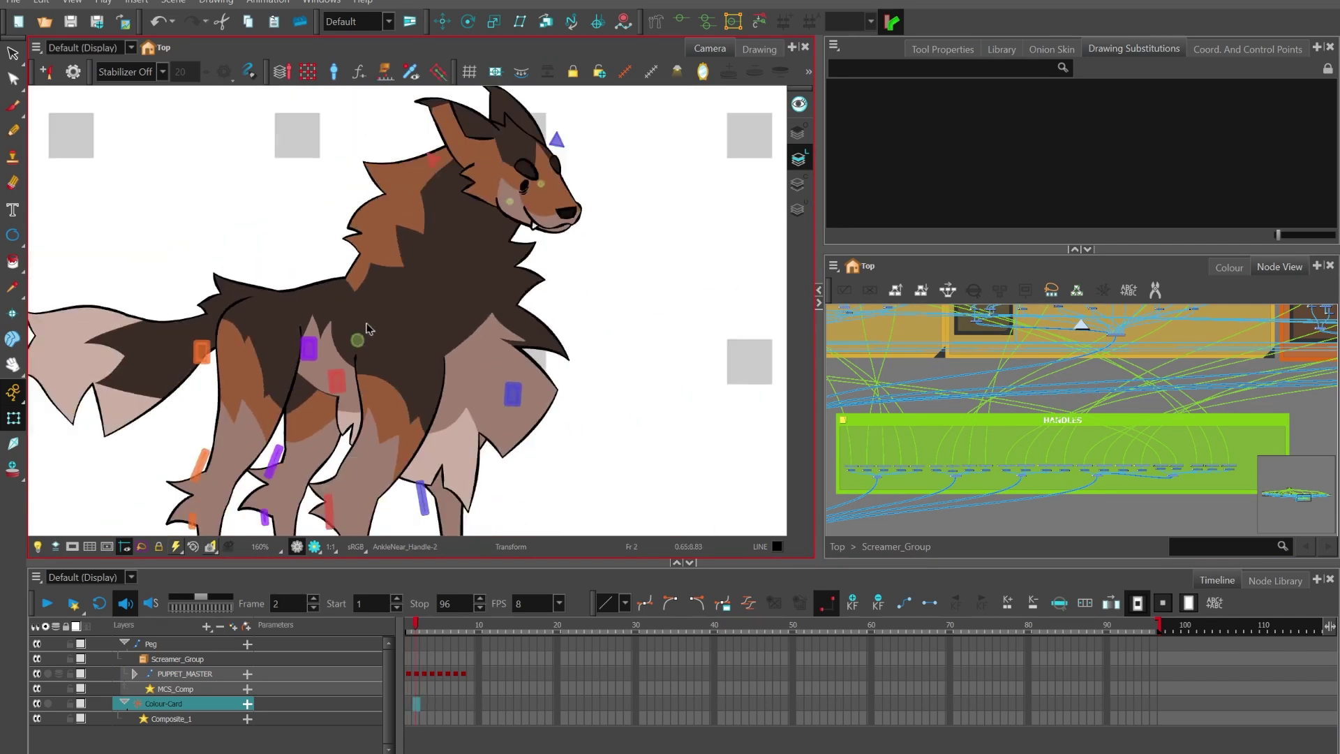
Step: Try rotating the wolf's neck and head with the round neck handle on its torso
{"action": "left_click", "coordinate": [357, 342]}
{"action": "scroll", "coordinate": [449, 282], "scroll_direction": "down", "scroll_amount": 2}
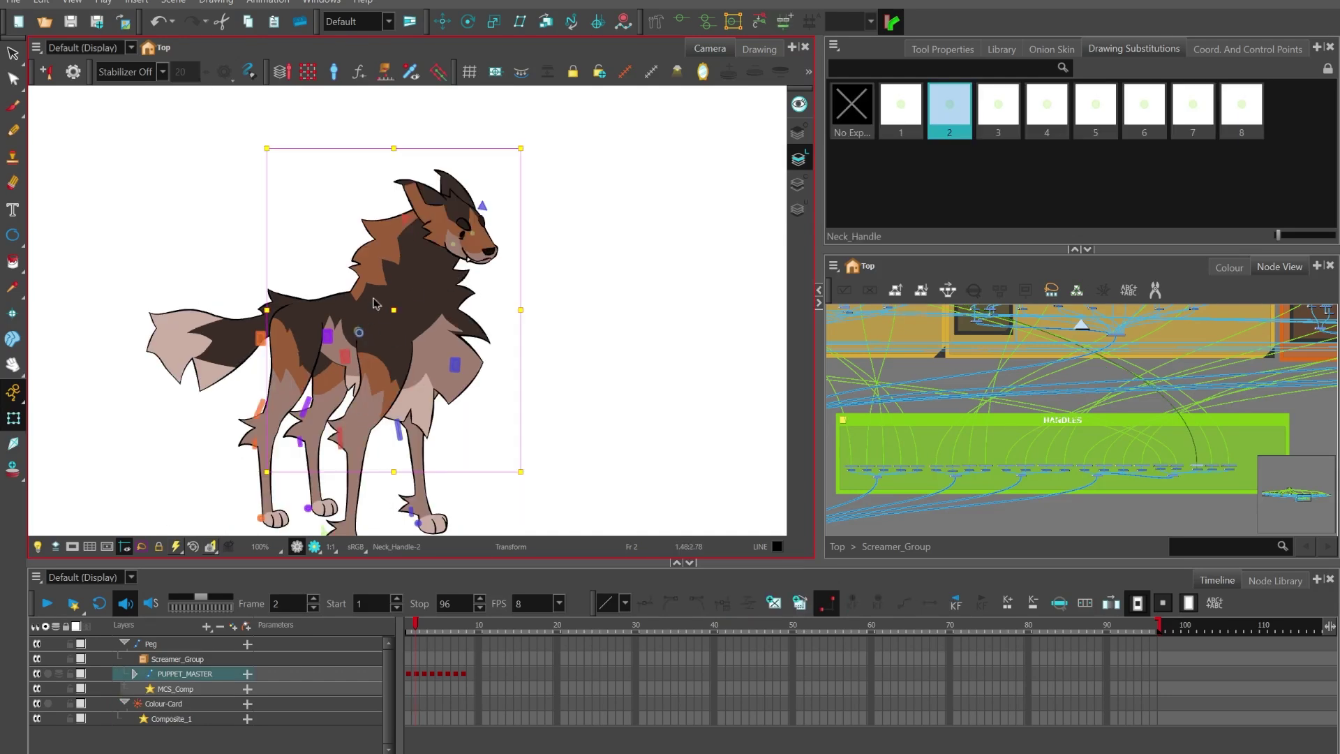
{"action": "scroll", "coordinate": [375, 302], "scroll_direction": "up", "scroll_amount": 7}
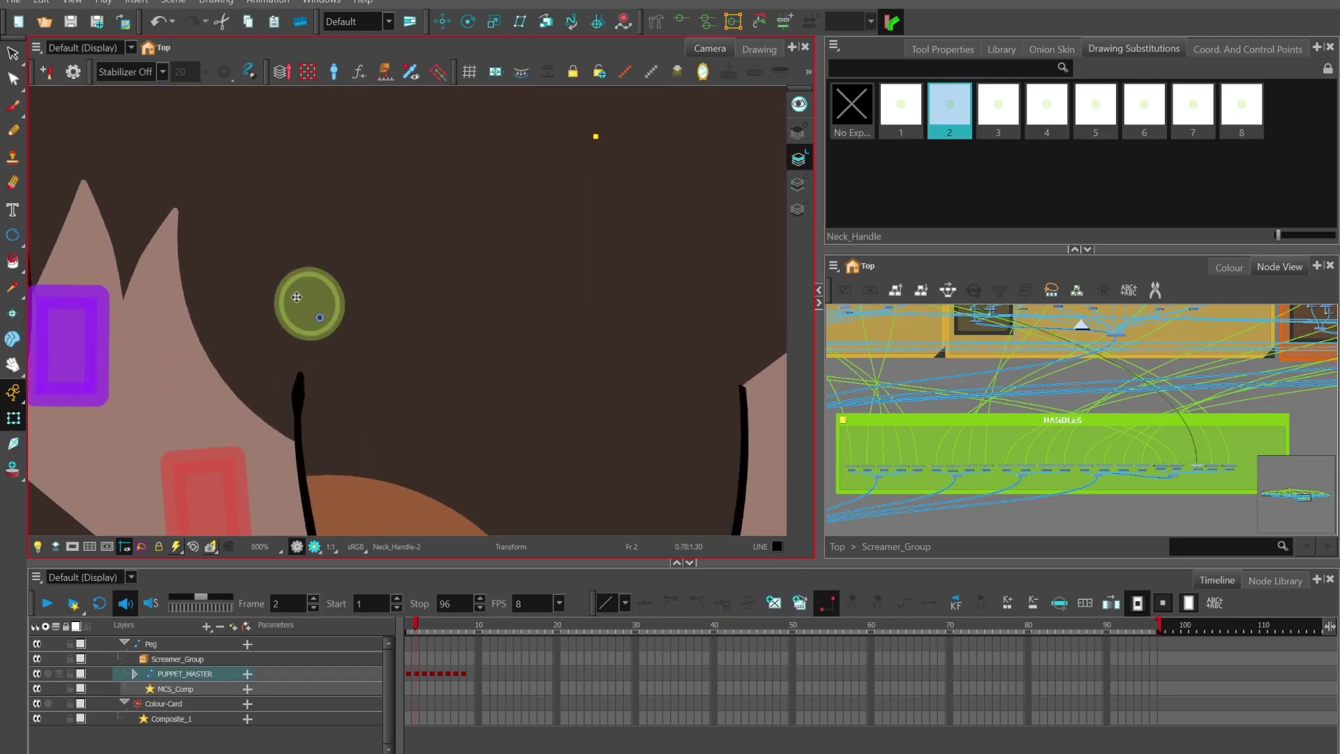
{"action": "scroll", "coordinate": [297, 297], "scroll_direction": "down", "scroll_amount": 6}
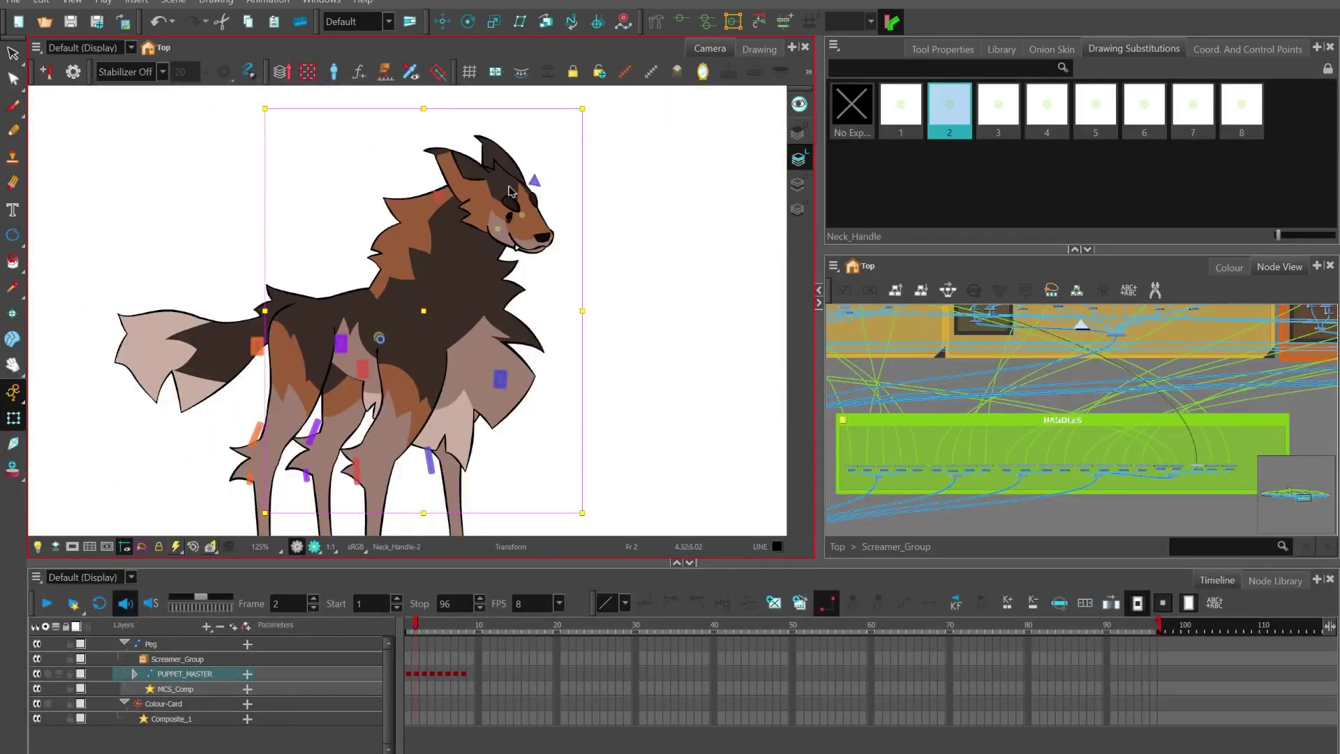
{"action": "left_click_drag", "start_coordinate": [596, 97], "coordinate": [619, 245]}
{"action": "key", "text": "ctrl+z"}
{"action": "scroll", "coordinate": [648, 361], "scroll_direction": "down", "scroll_amount": 3}
{"action": "left_click", "coordinate": [622, 350]}
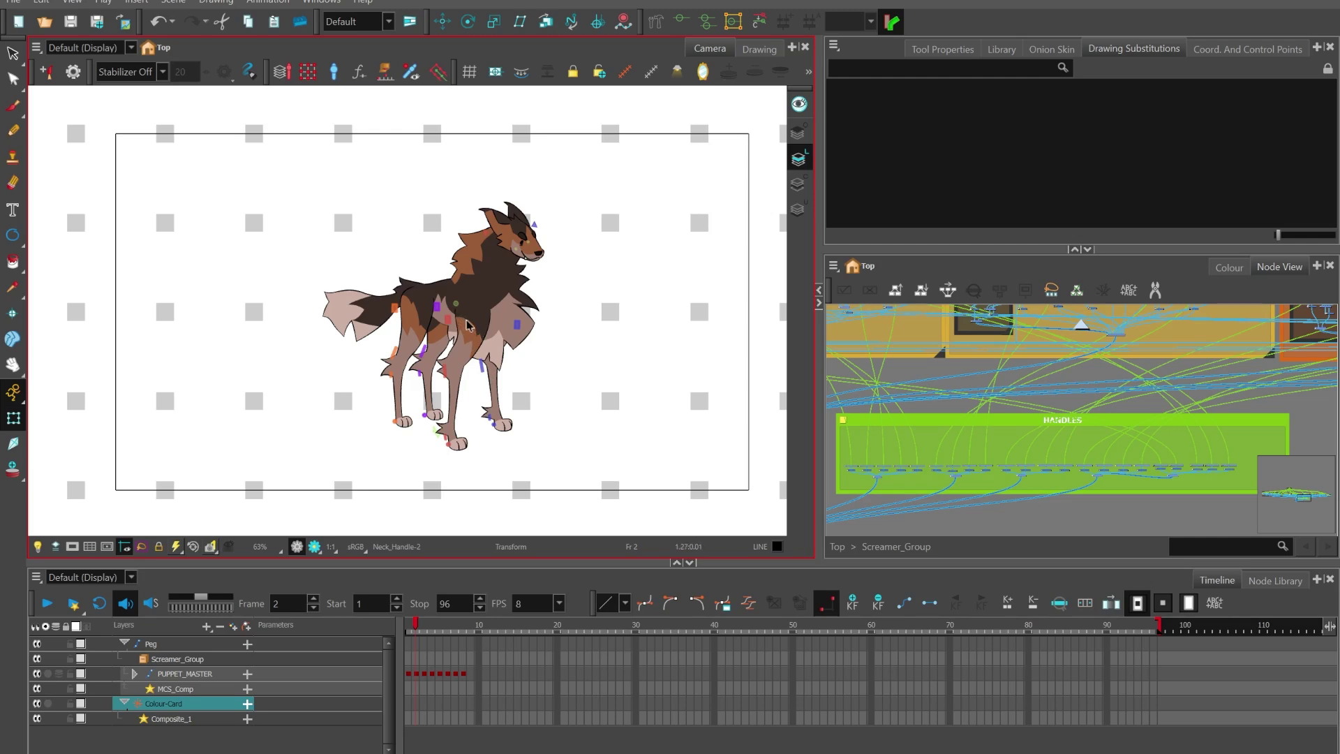
Step: Select the near upper arm drawing, UPPERARM_NEAR, on the wolf's three-quarter pose
{"action": "scroll", "coordinate": [466, 325], "scroll_direction": "up", "scroll_amount": 5}
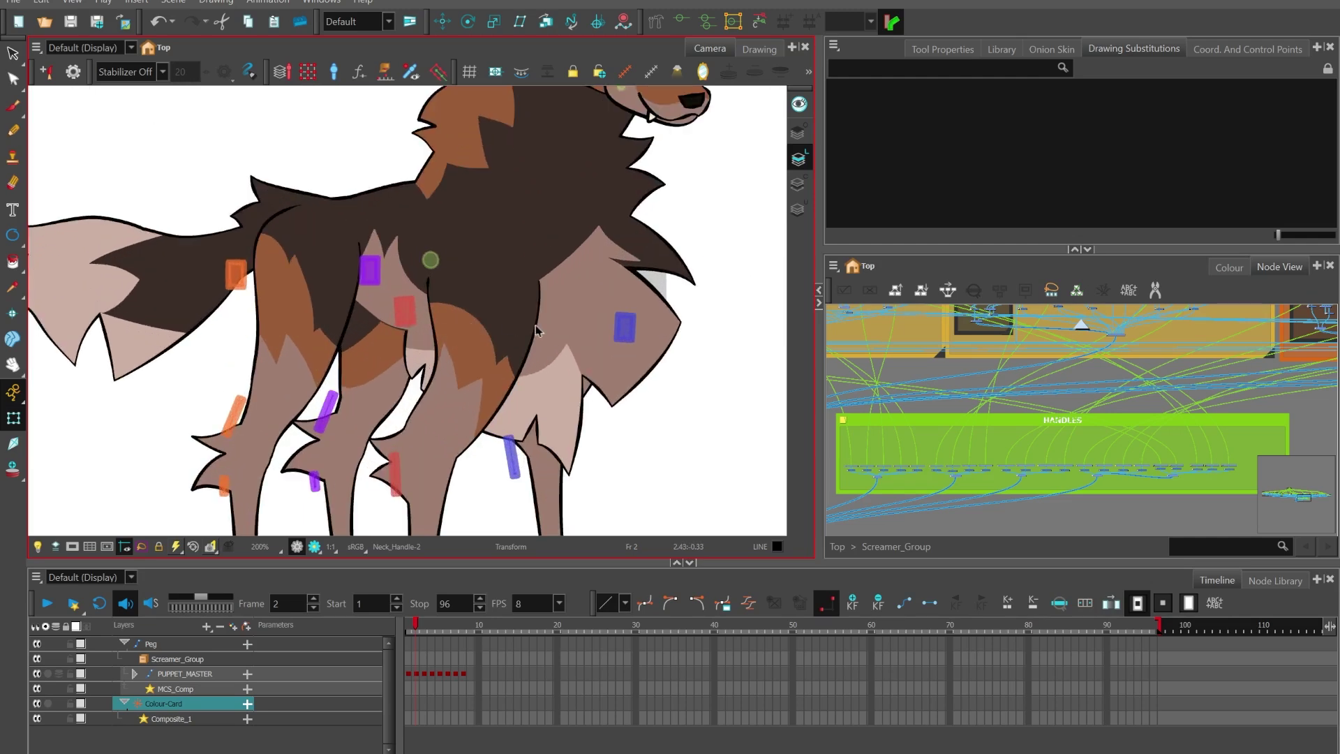
{"action": "left_click", "coordinate": [536, 330]}
{"action": "left_click", "coordinate": [535, 328]}
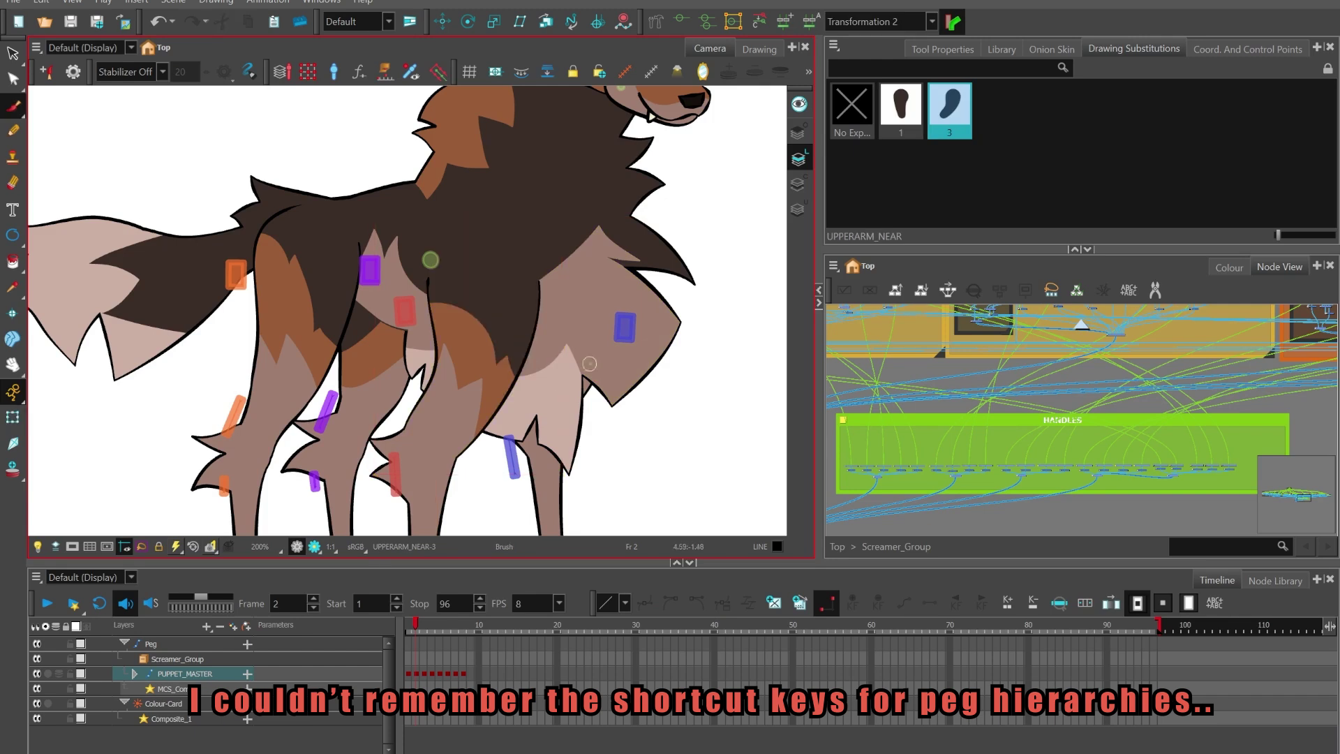
{"action": "scroll", "coordinate": [520, 353], "scroll_direction": "down", "scroll_amount": 4}
{"action": "scroll", "coordinate": [513, 224], "scroll_direction": "up", "scroll_amount": 8}
Step: Select the fur on top of the wolf's head to show the area it controls, and clear the selection
{"action": "left_click", "coordinate": [510, 215]}
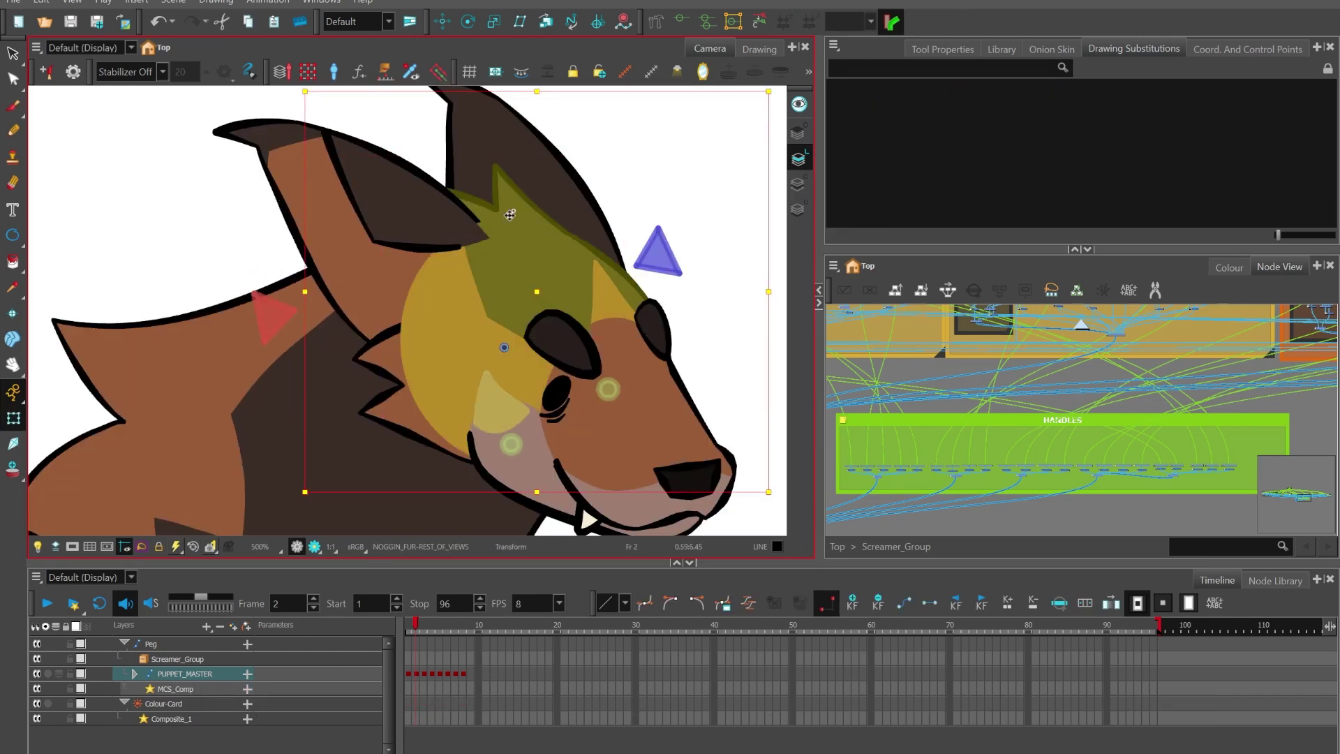
{"action": "scroll", "coordinate": [510, 215], "scroll_direction": "down", "scroll_amount": 3}
{"action": "left_click", "coordinate": [518, 240]}
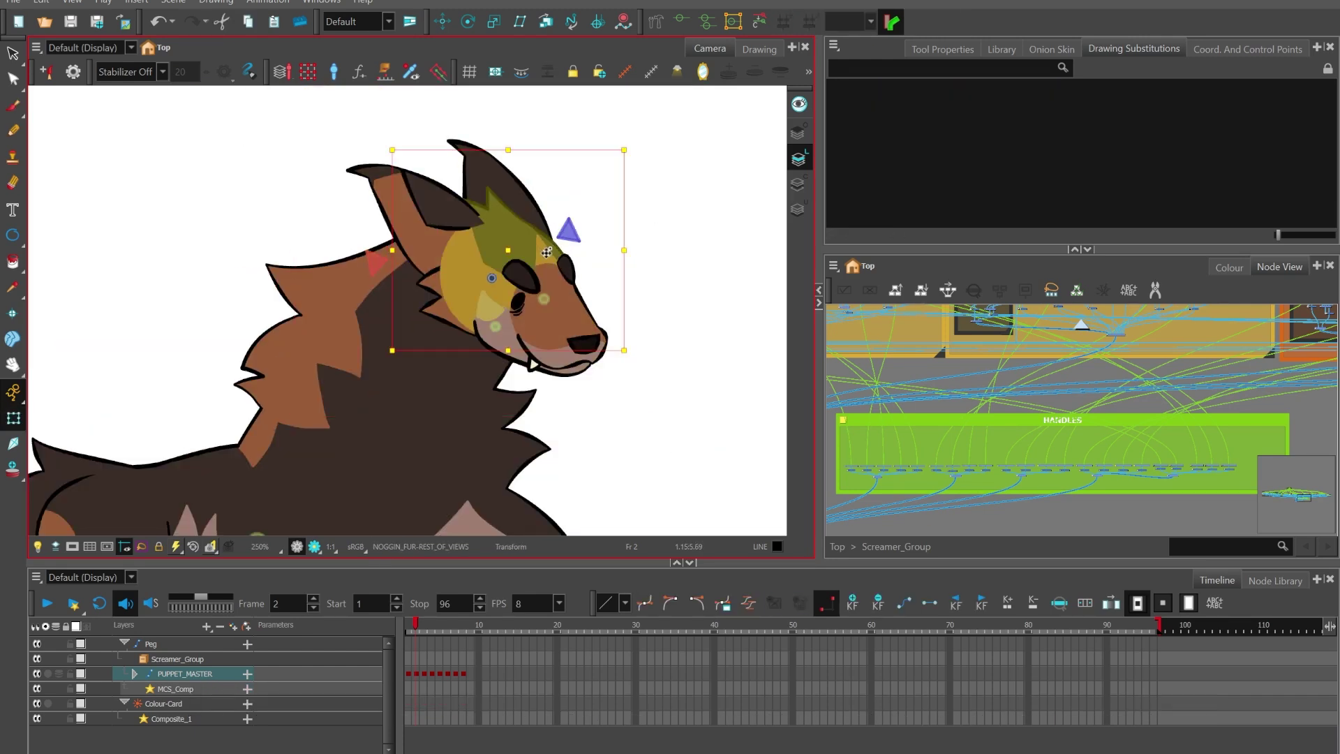
{"action": "left_click", "coordinate": [495, 208]}
{"action": "left_click", "coordinate": [624, 286]}
{"action": "scroll", "coordinate": [513, 177], "scroll_direction": "down", "scroll_amount": 3}
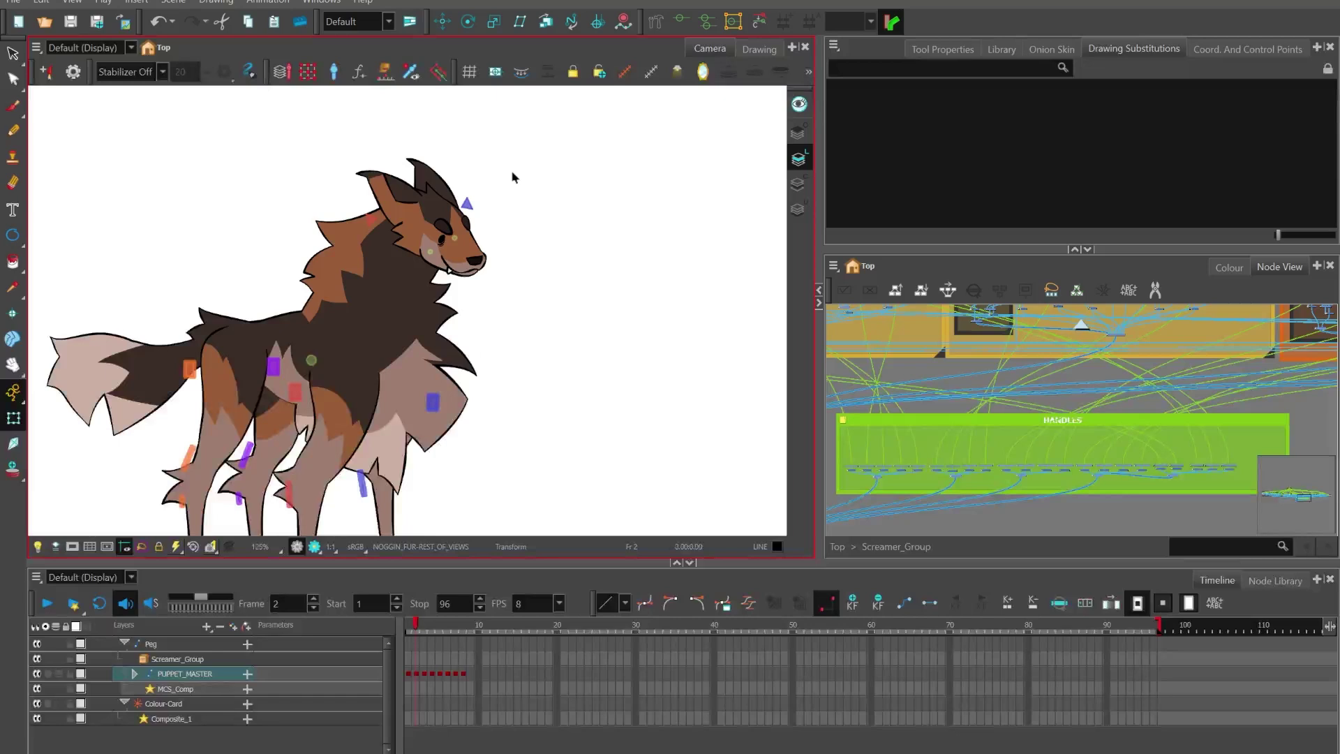
{"action": "scroll", "coordinate": [513, 177], "scroll_direction": "down", "scroll_amount": 3}
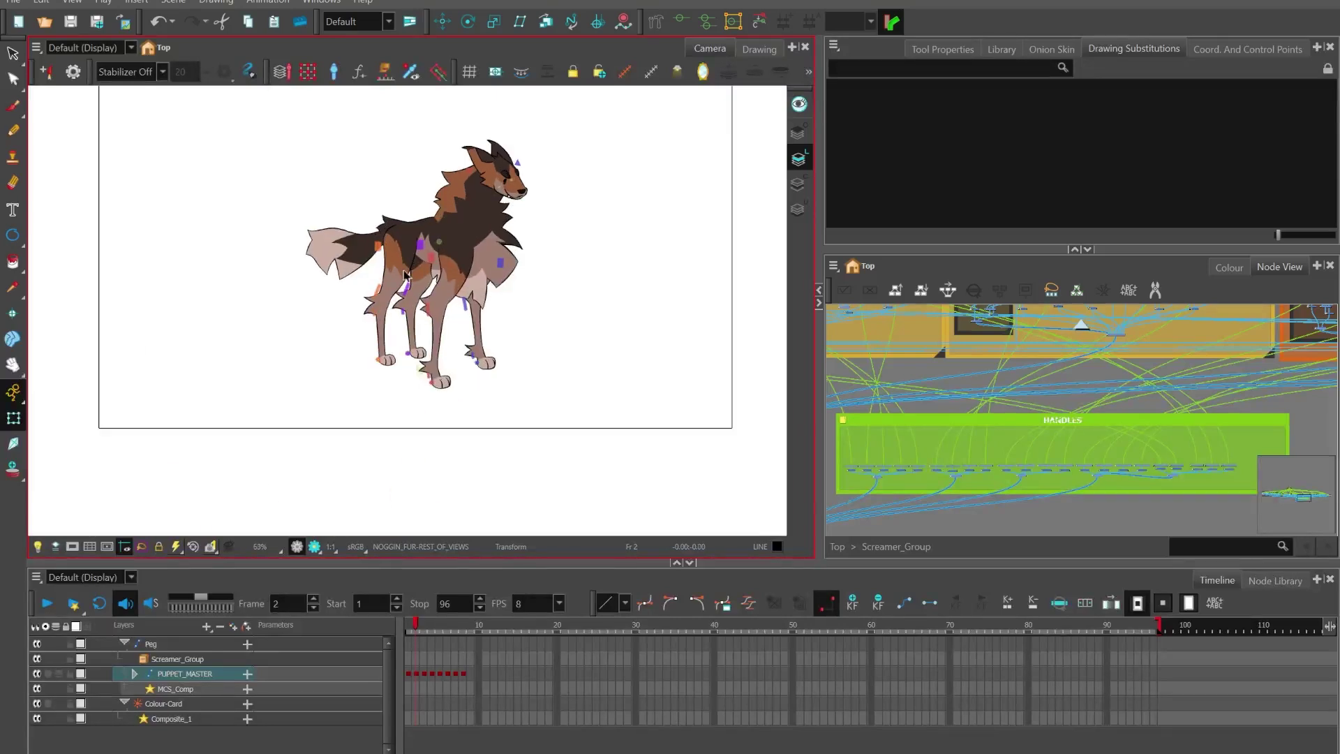
Step: Select the orange patch on the near back leg and compare it with the leg's surrounding control handles
{"action": "scroll", "coordinate": [407, 279], "scroll_direction": "up", "scroll_amount": 5}
{"action": "scroll", "coordinate": [400, 178], "scroll_direction": "down", "scroll_amount": 1}
{"action": "scroll", "coordinate": [380, 243], "scroll_direction": "up", "scroll_amount": 1}
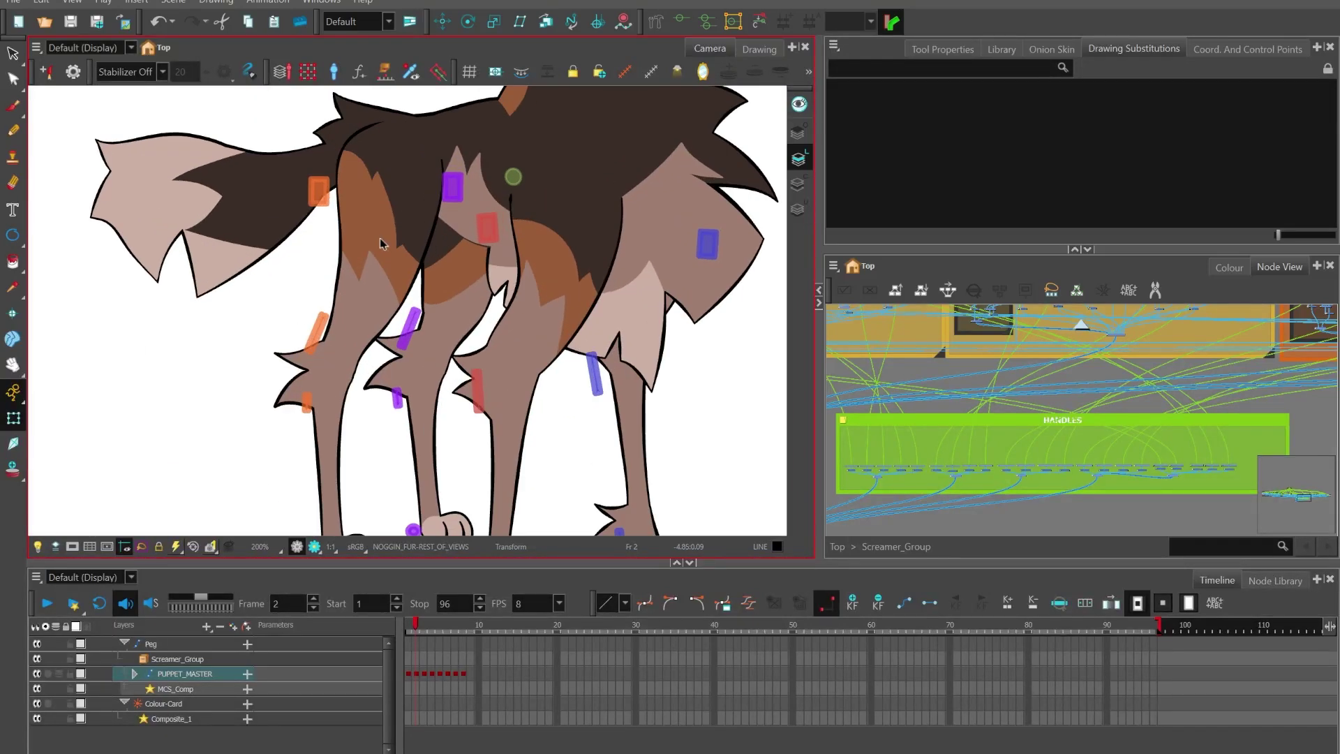
{"action": "left_click", "coordinate": [380, 243]}
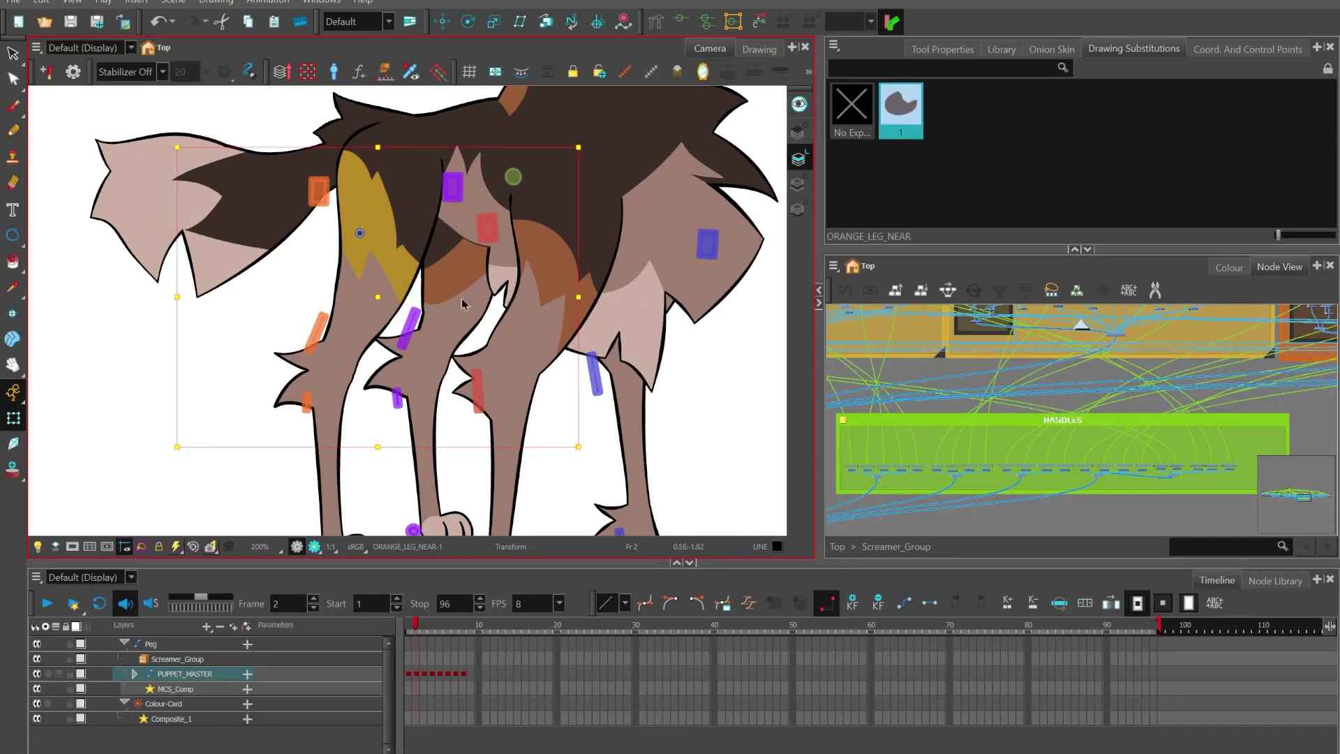
{"action": "scroll", "coordinate": [380, 242], "scroll_direction": "down", "scroll_amount": 2}
{"action": "scroll", "coordinate": [367, 251], "scroll_direction": "up", "scroll_amount": 3}
{"action": "left_click_drag", "start_coordinate": [420, 275], "coordinate": [399, 267]}
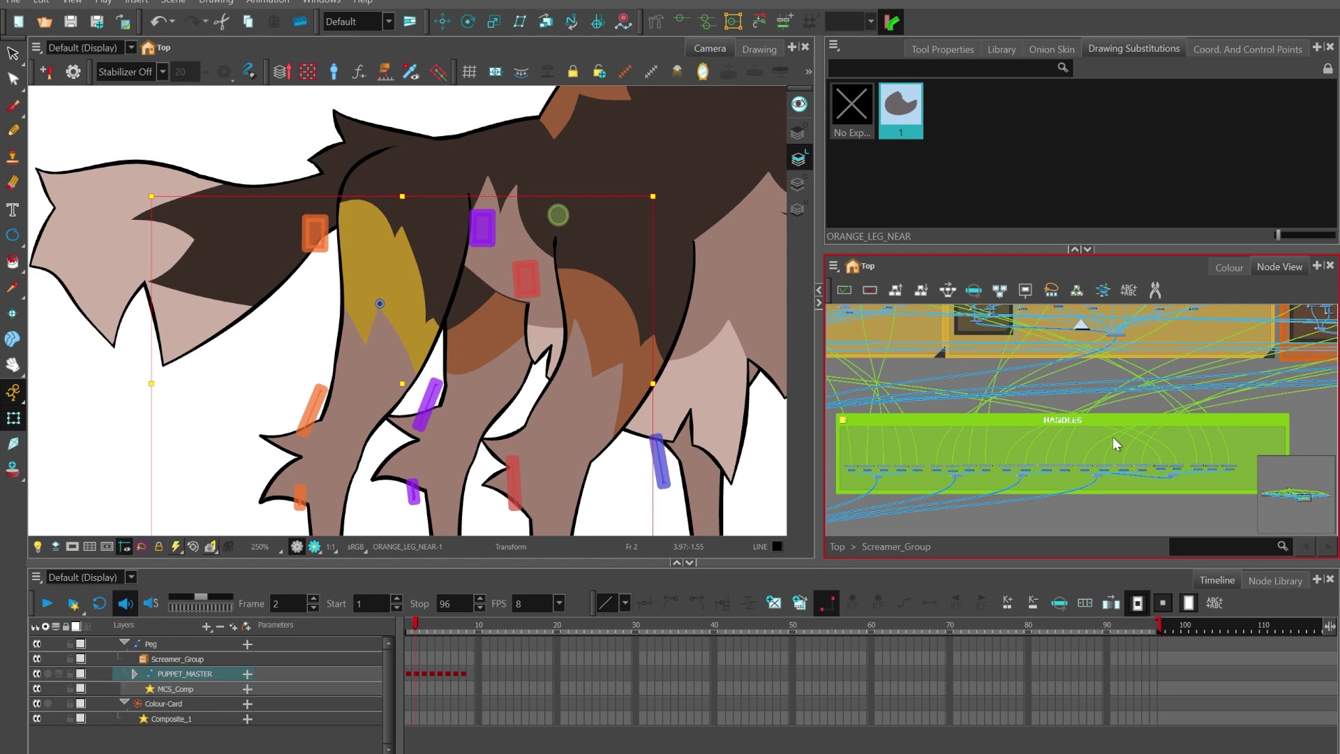
{"action": "scroll", "coordinate": [353, 226], "scroll_direction": "down", "scroll_amount": 2}
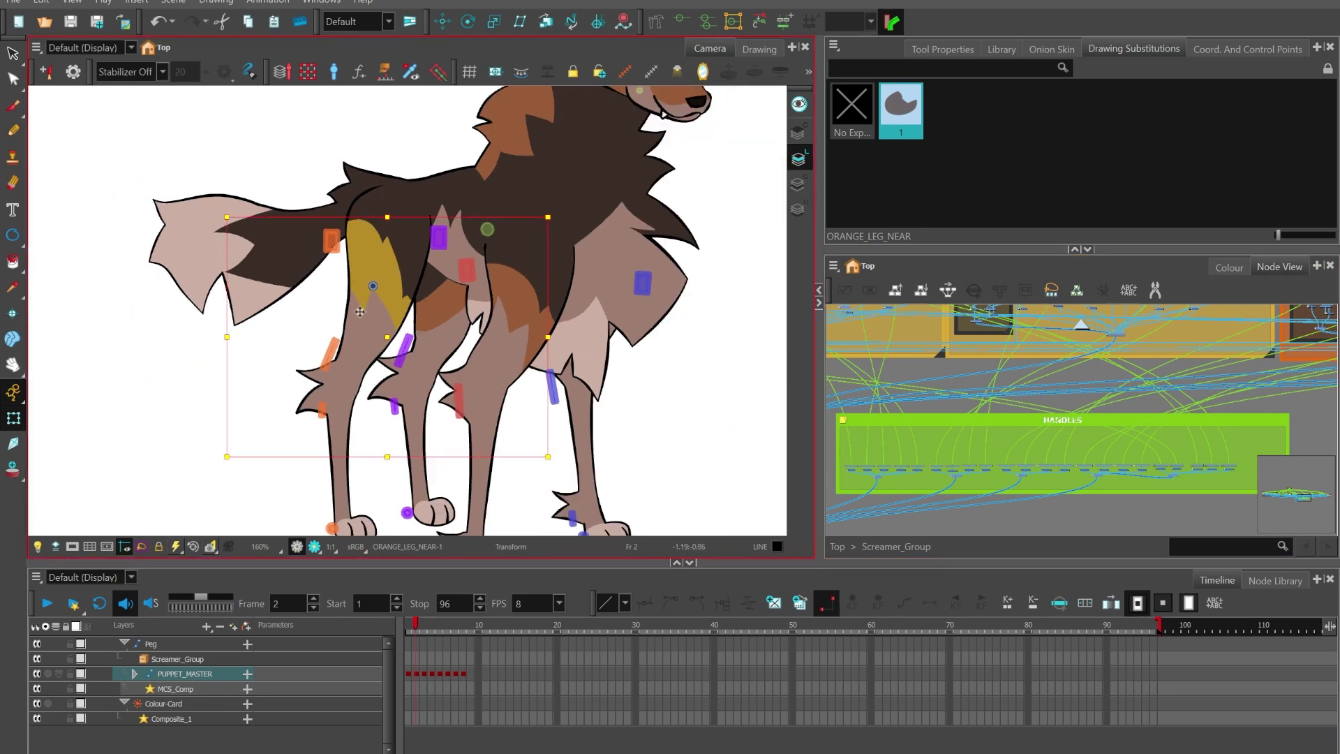
{"action": "scroll", "coordinate": [391, 197], "scroll_direction": "down", "scroll_amount": 2}
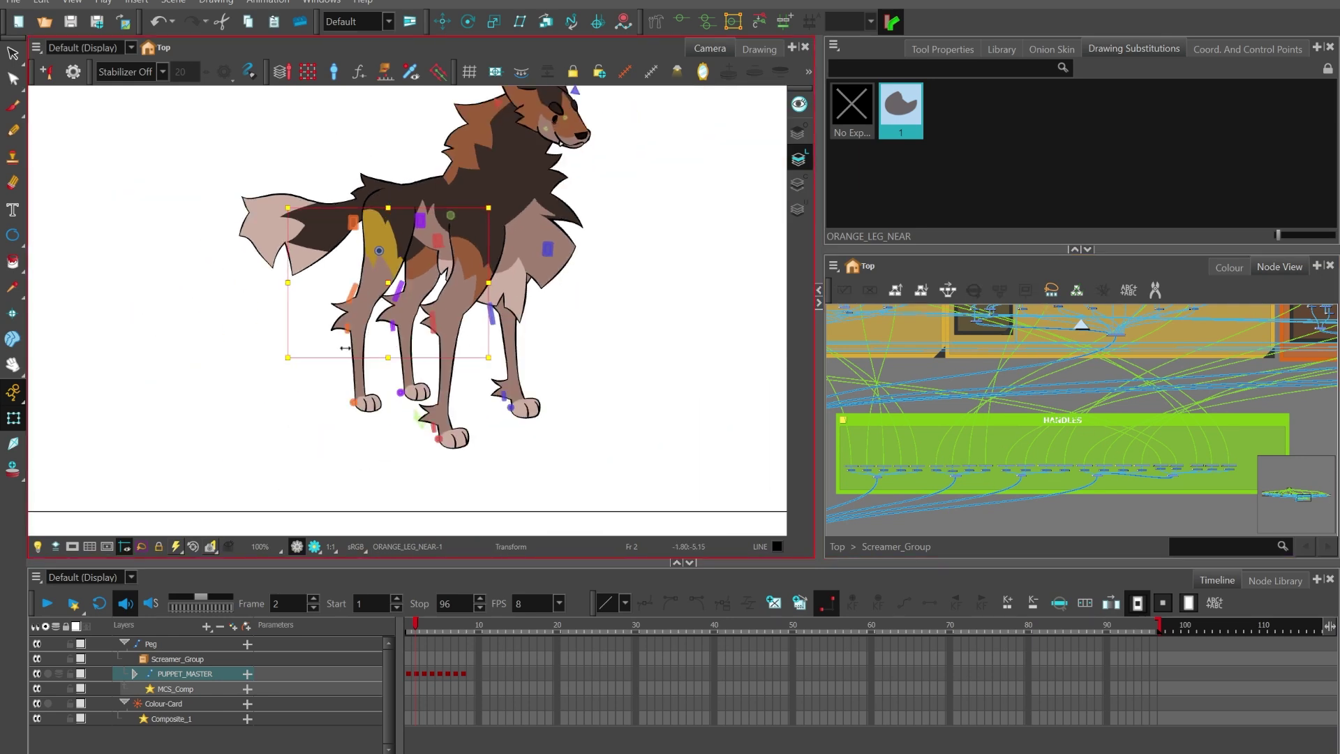
{"action": "scroll", "coordinate": [354, 224], "scroll_direction": "up", "scroll_amount": 1}
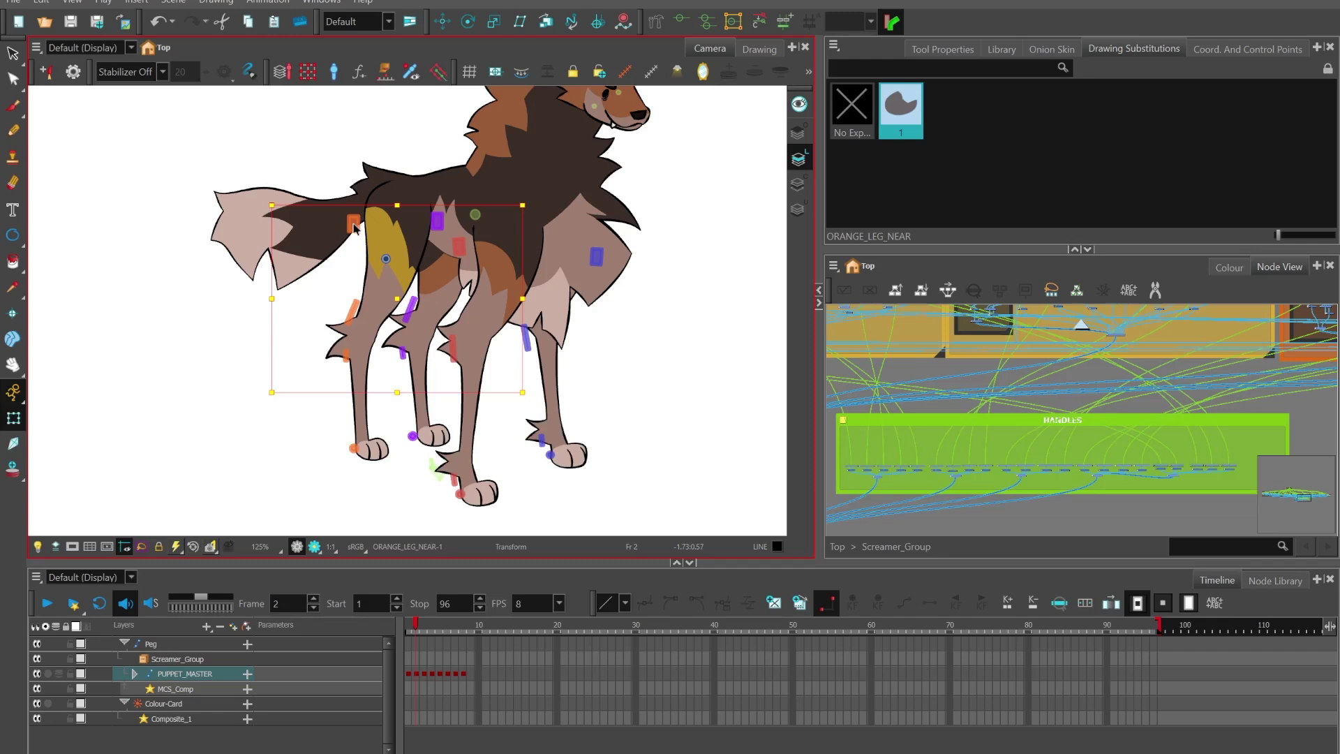
Step: Select the orange near back leg handle beside the hip and rotate the whole leg backward
{"action": "scroll", "coordinate": [330, 234], "scroll_direction": "up", "scroll_amount": 1}
{"action": "left_click", "coordinate": [362, 220]}
{"action": "scroll", "coordinate": [376, 233], "scroll_direction": "down", "scroll_amount": 1}
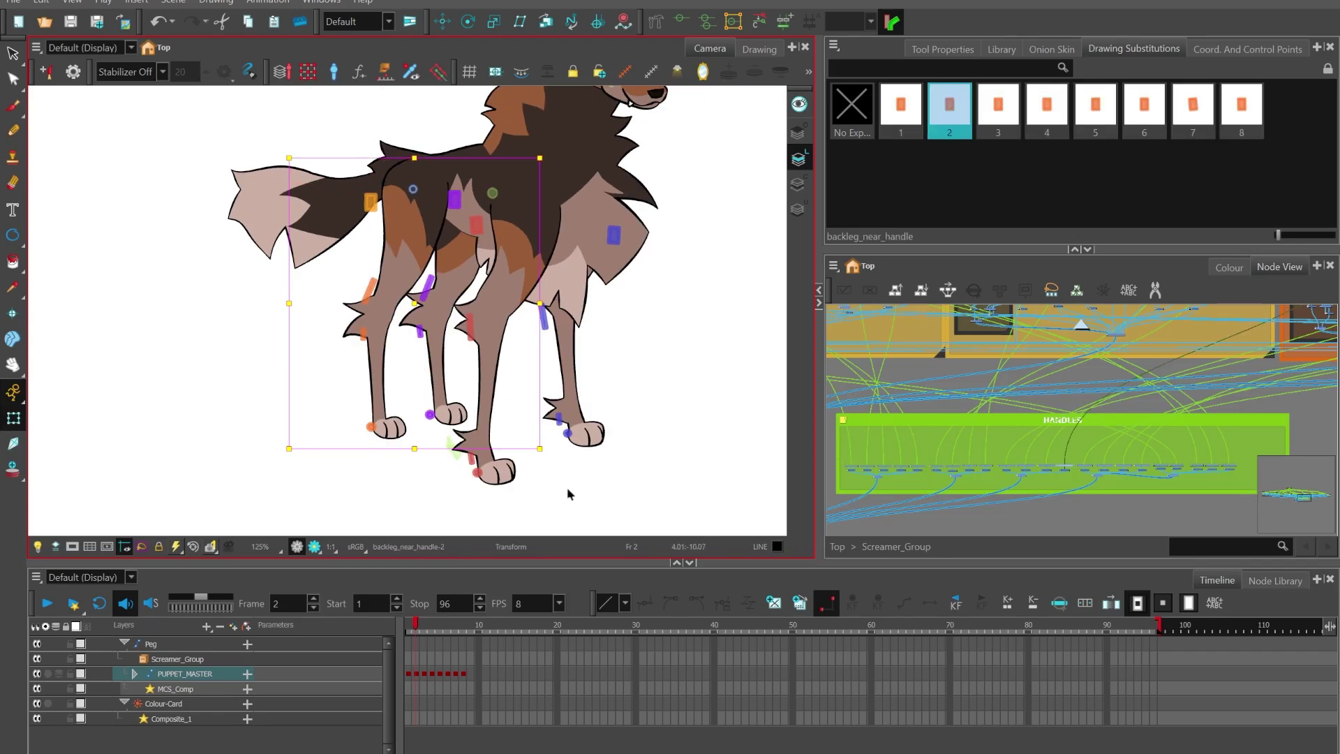
{"action": "scroll", "coordinate": [372, 197], "scroll_direction": "up", "scroll_amount": 1}
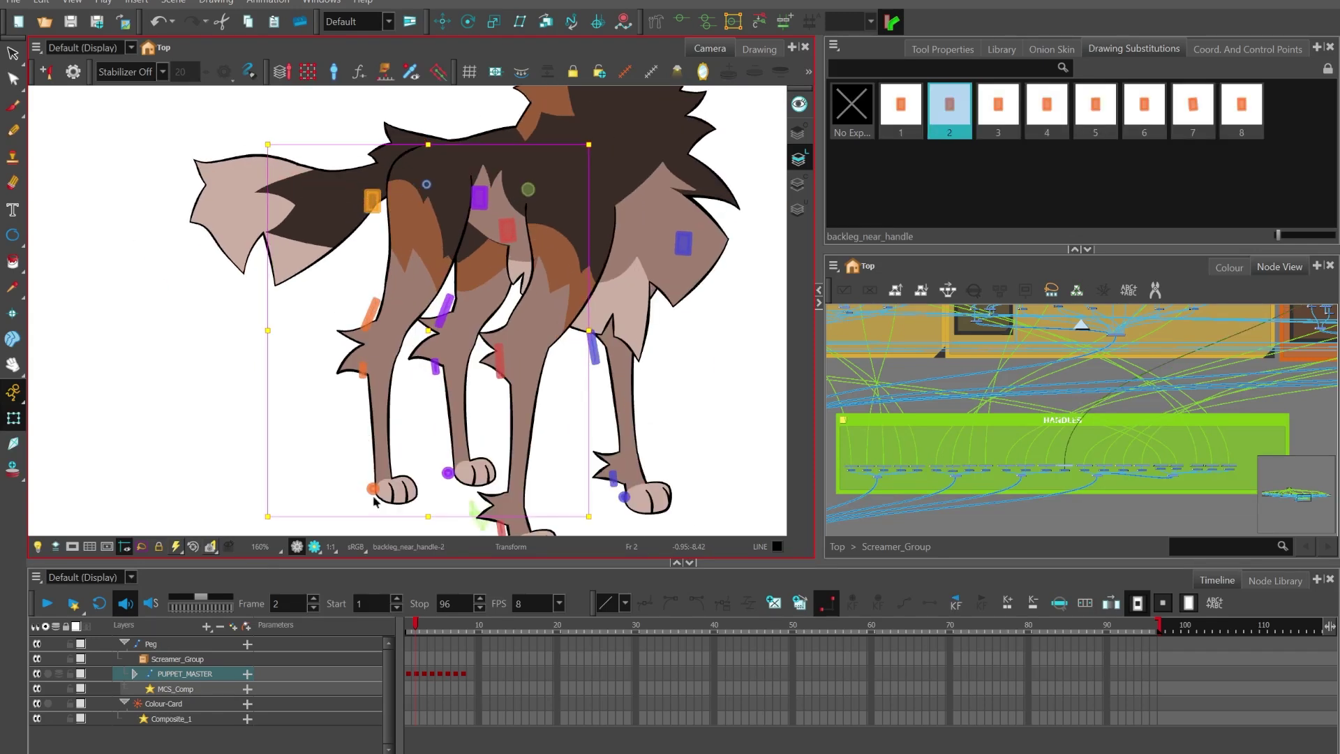
{"action": "scroll", "coordinate": [358, 248], "scroll_direction": "down", "scroll_amount": 1}
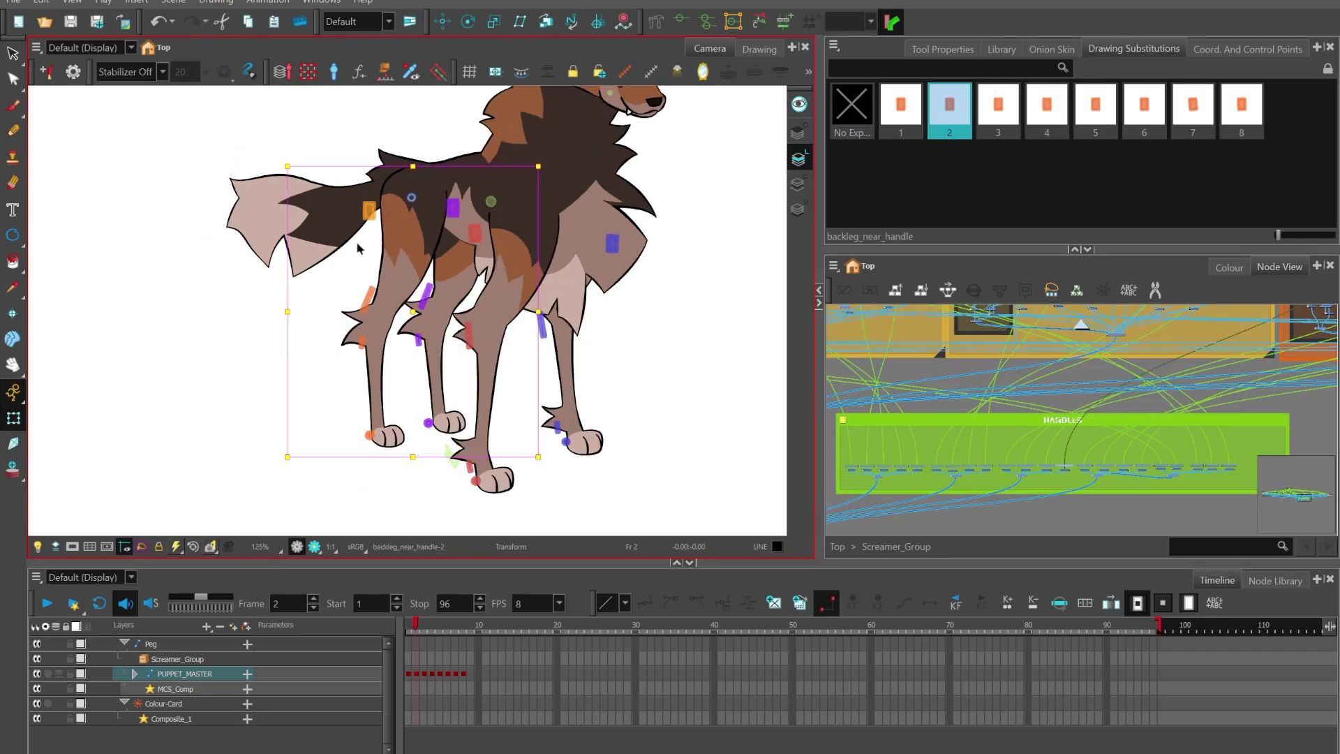
{"action": "left_click_drag", "start_coordinate": [553, 468], "coordinate": [269, 410]}
Step: Select the near back ankle handle and rotate the lower leg and paw downward
{"action": "scroll", "coordinate": [324, 278], "scroll_direction": "up", "scroll_amount": 2}
{"action": "left_click", "coordinate": [332, 266]}
{"action": "scroll", "coordinate": [471, 264], "scroll_direction": "down", "scroll_amount": 1}
{"action": "left_click", "coordinate": [317, 232]}
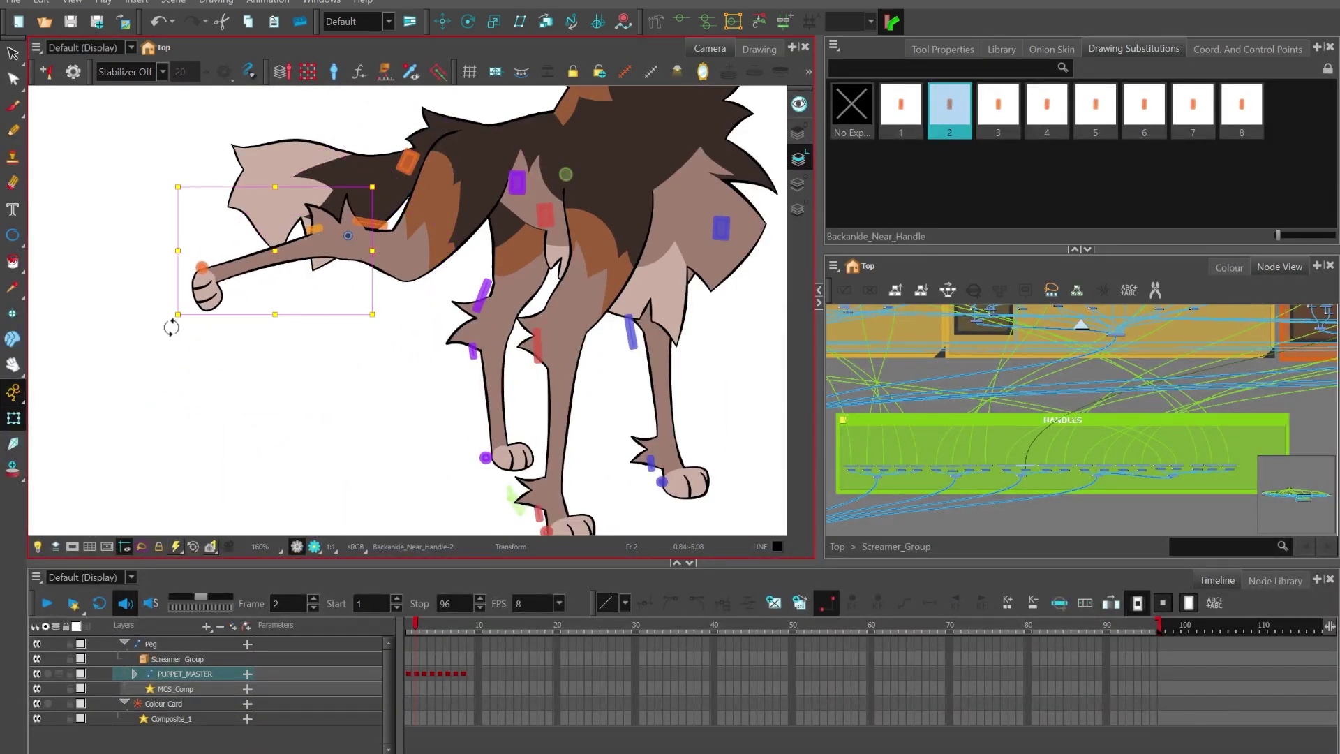
{"action": "left_click_drag", "start_coordinate": [171, 328], "coordinate": [272, 381]}
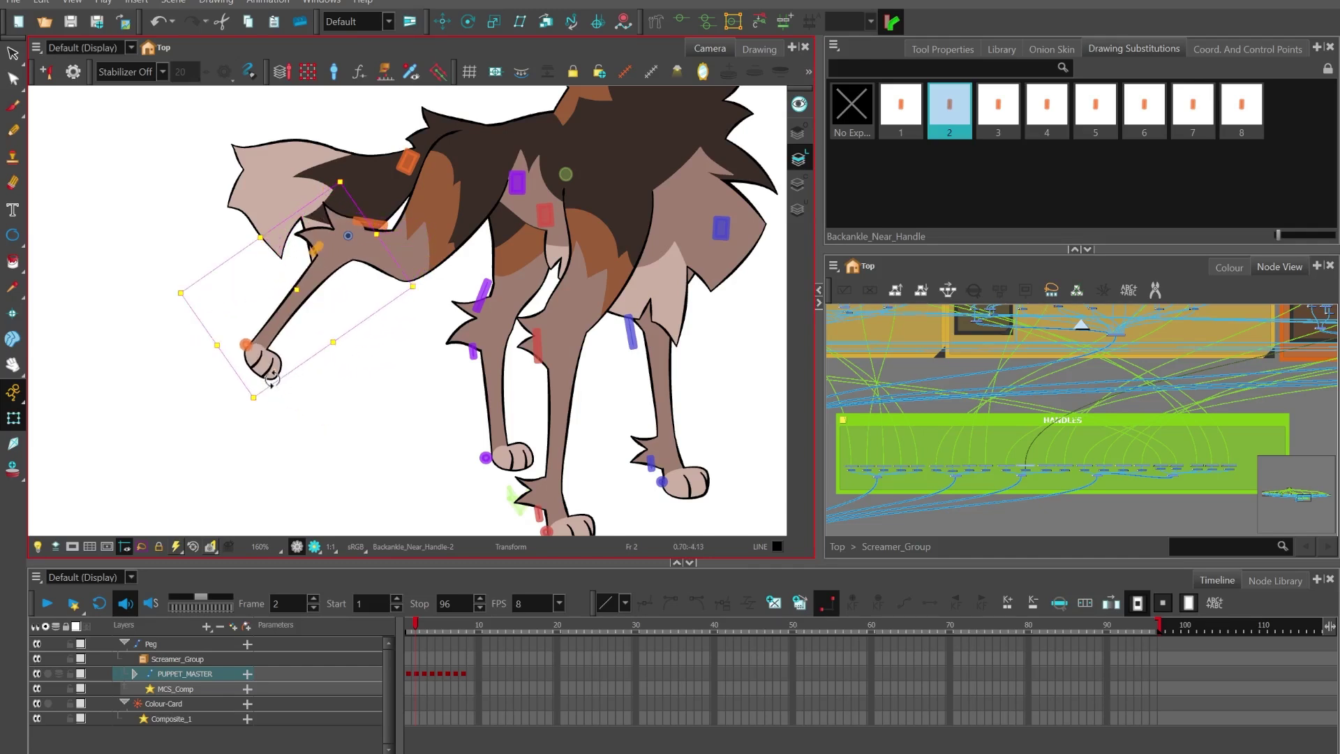
{"action": "scroll", "coordinate": [317, 260], "scroll_direction": "up", "scroll_amount": 3}
{"action": "scroll", "coordinate": [318, 261], "scroll_direction": "down", "scroll_amount": 1}
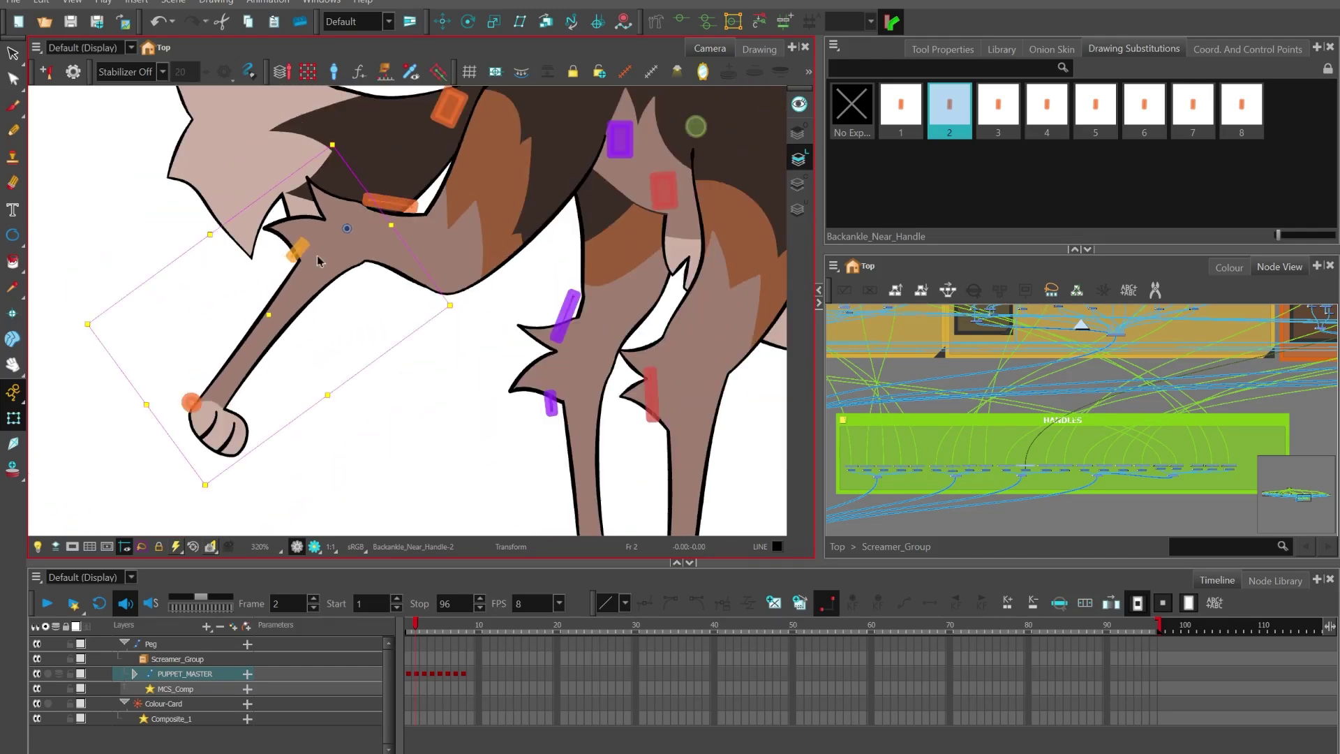
{"action": "scroll", "coordinate": [317, 260], "scroll_direction": "down", "scroll_amount": 4}
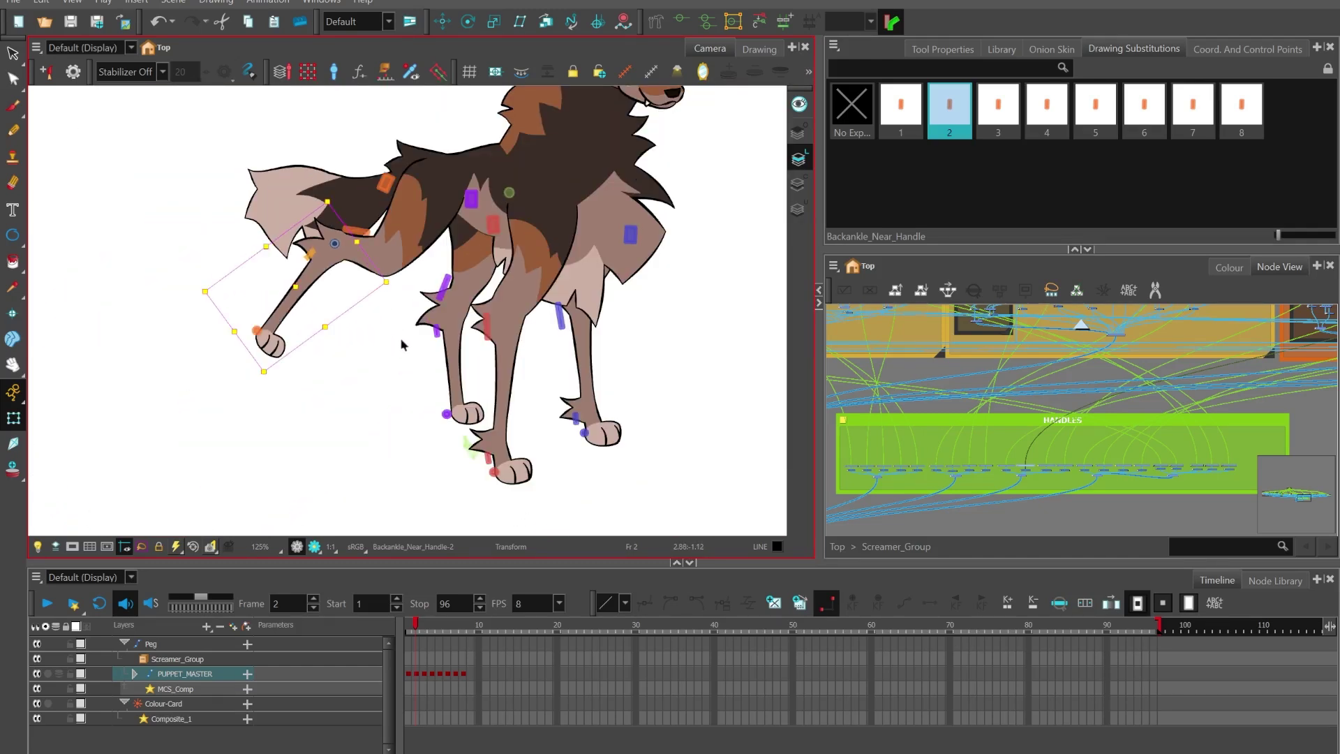
Step: Undo the rotations of the near back leg and ankle
{"action": "key", "text": "ctrl+z"}
{"action": "key", "text": "ctrl+z"}
{"action": "key", "text": "ctrl+z"}
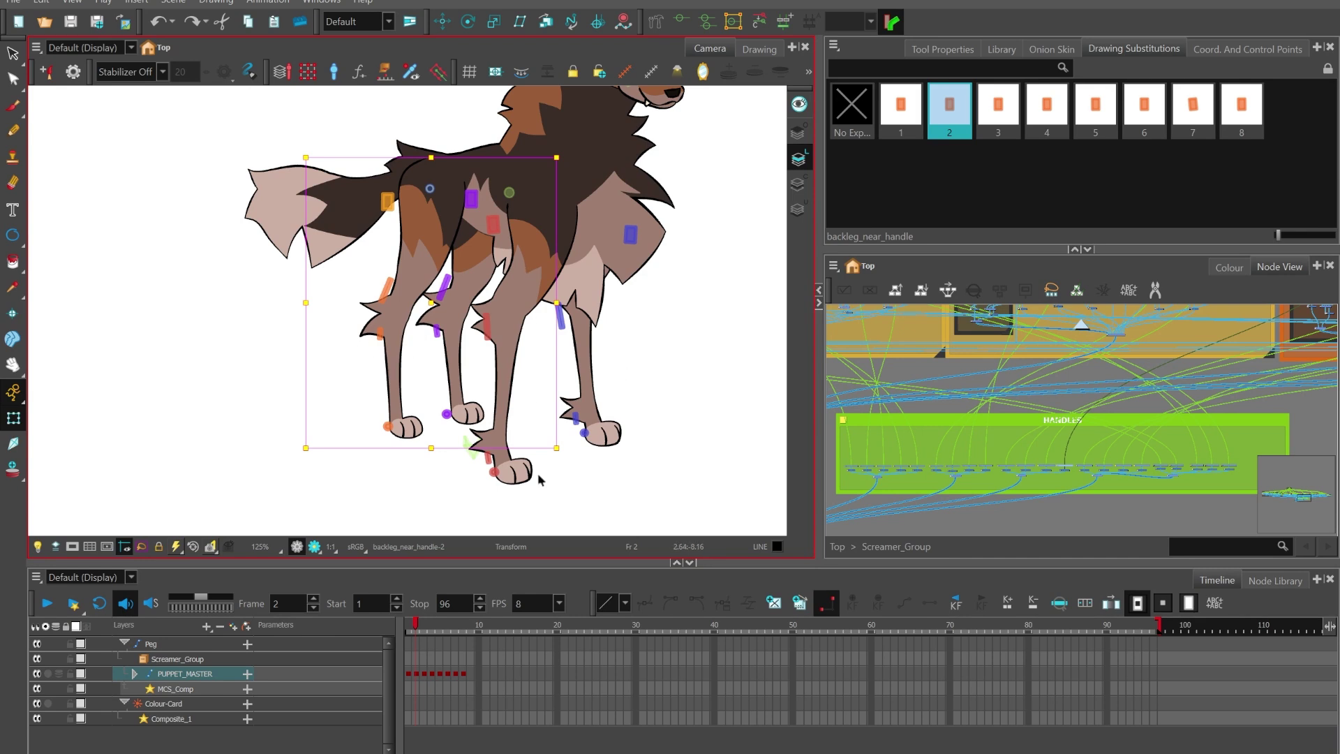
{"action": "scroll", "coordinate": [382, 385], "scroll_direction": "down", "scroll_amount": 1}
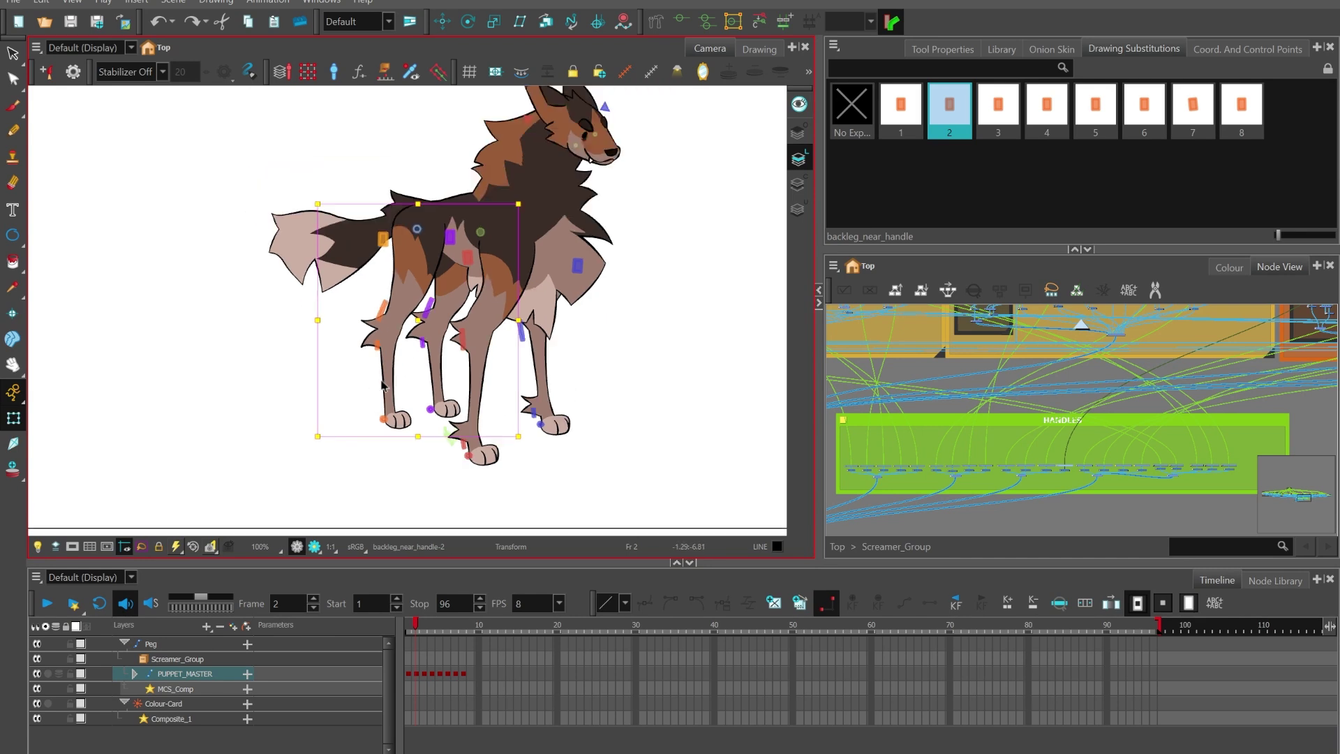
Step: Preview the wolf in Render View without its control handles, and switch the preview back off
{"action": "left_click", "coordinate": [315, 548]}
{"action": "scroll", "coordinate": [366, 371], "scroll_direction": "down", "scroll_amount": 1}
{"action": "scroll", "coordinate": [485, 238], "scroll_direction": "up", "scroll_amount": 1}
{"action": "scroll", "coordinate": [379, 328], "scroll_direction": "down", "scroll_amount": 1}
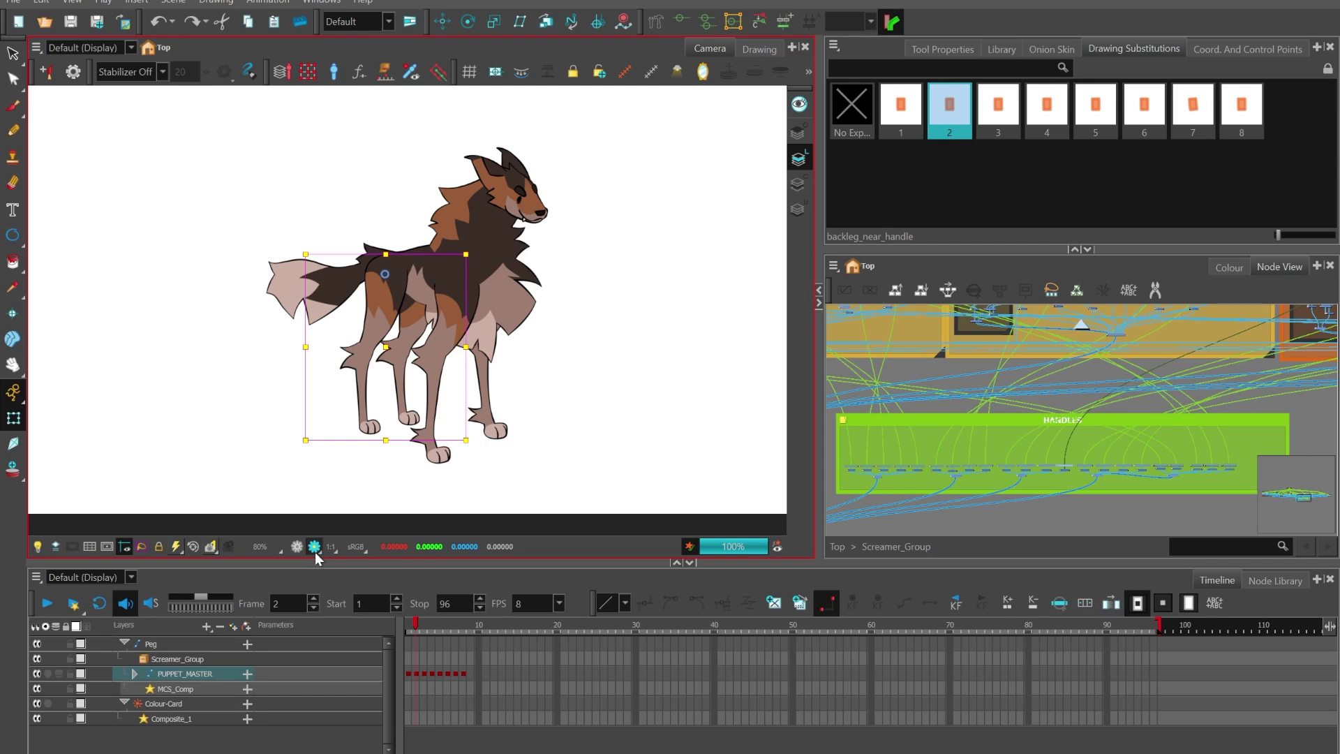
{"action": "left_click", "coordinate": [314, 549]}
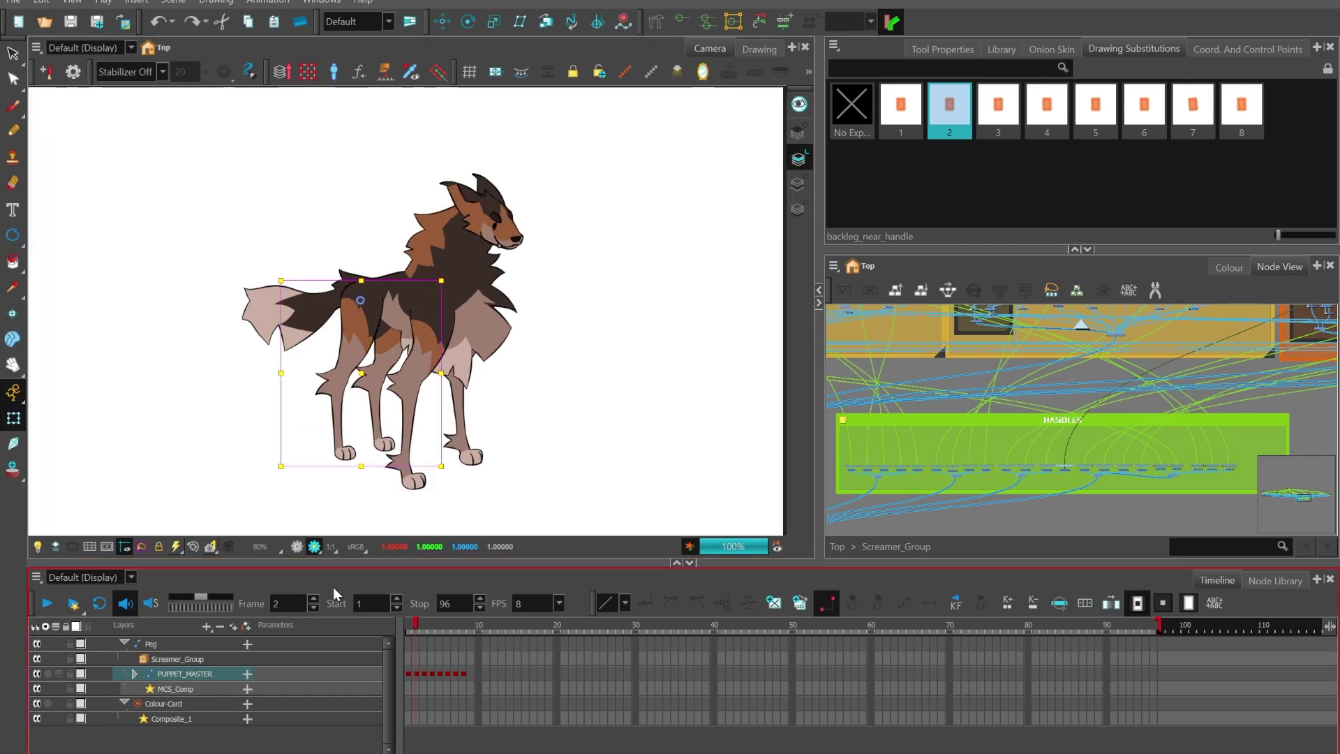
Step: Select the Visibility node beneath Master_Handle in the HANDLES backdrop and return to the full node structure
{"action": "scroll", "coordinate": [853, 481], "scroll_direction": "up", "scroll_amount": 6}
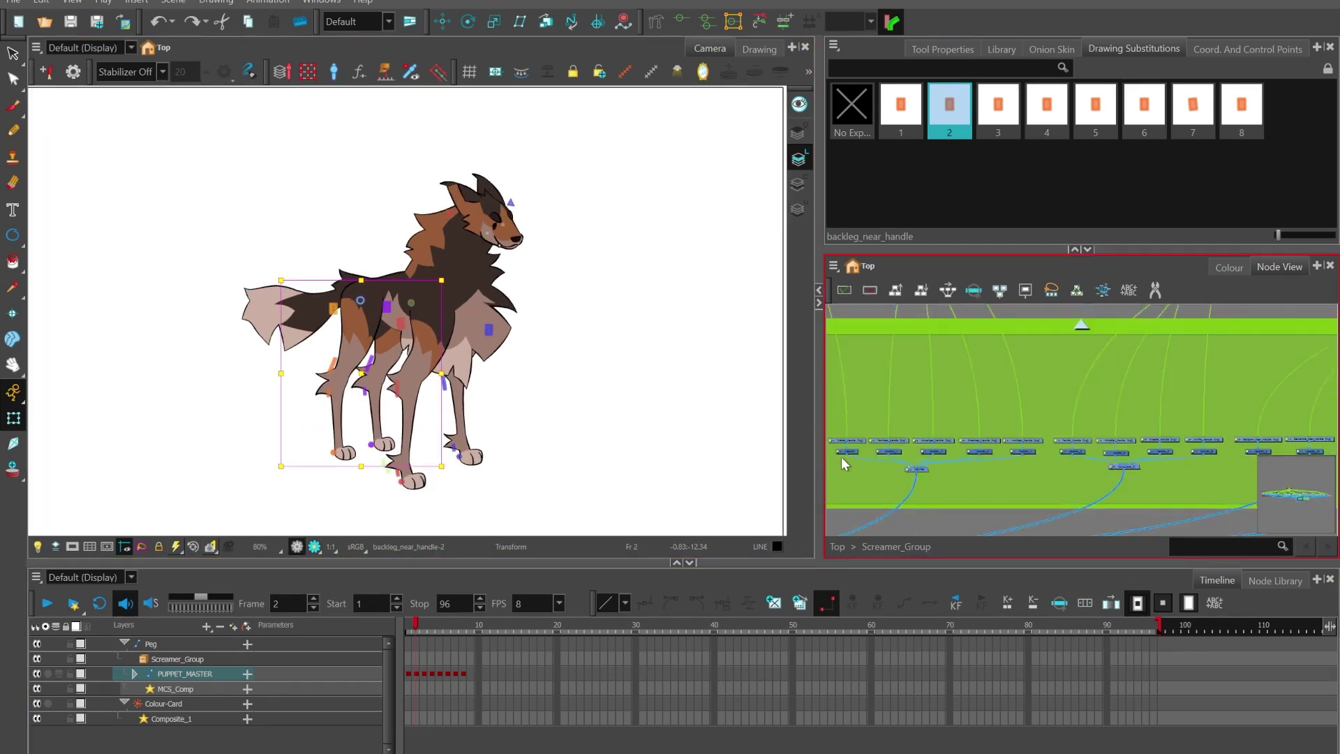
{"action": "left_click", "coordinate": [1004, 447]}
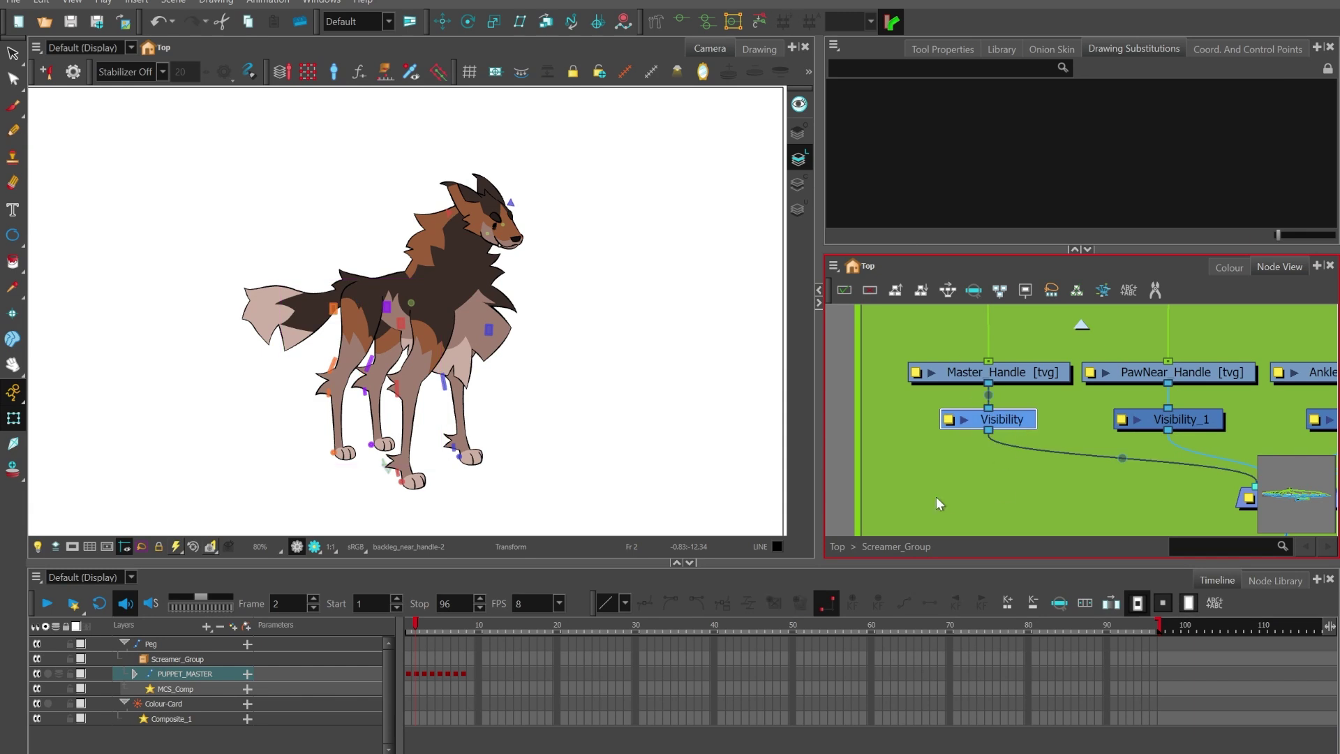
{"action": "scroll", "coordinate": [952, 490], "scroll_direction": "down", "scroll_amount": 6}
{"action": "scroll", "coordinate": [942, 482], "scroll_direction": "down", "scroll_amount": 3}
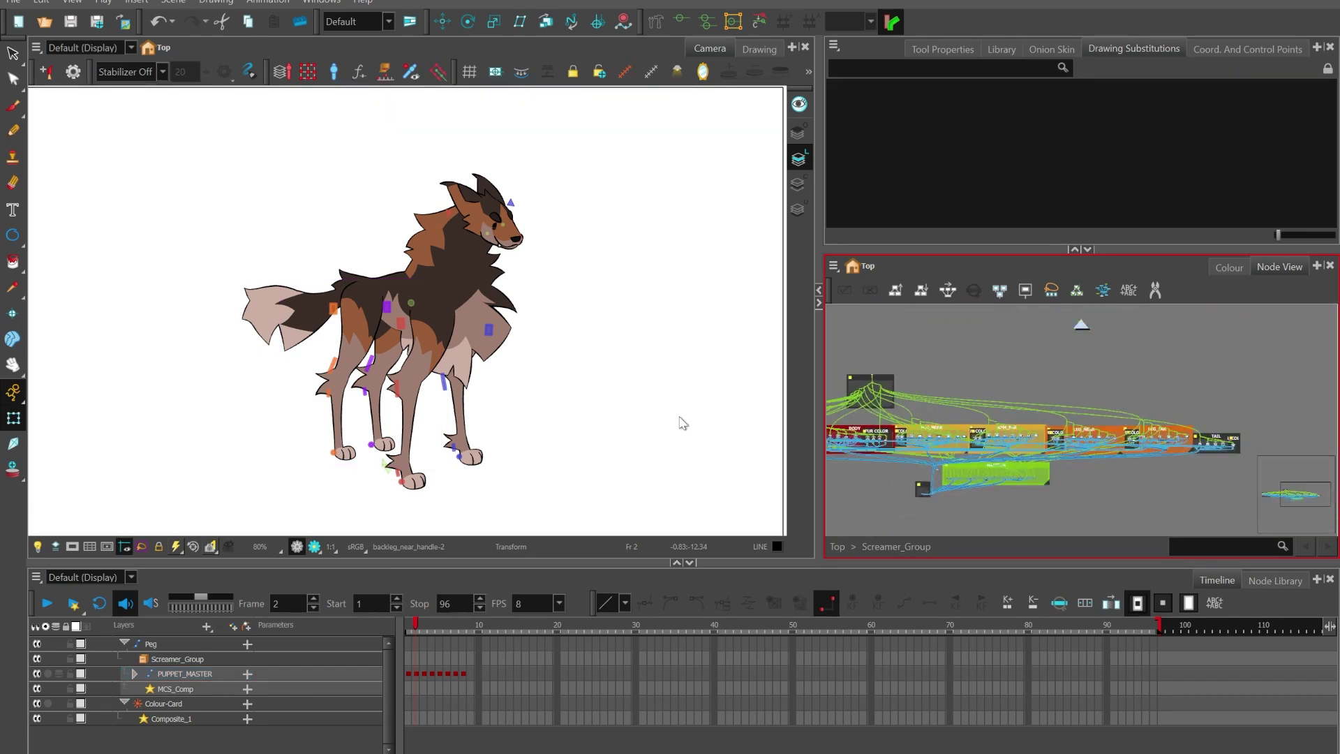
Step: Step forward through the wolf's turnaround poses from frame 1, and step back to frame 1
{"action": "key", "text": "comma"}
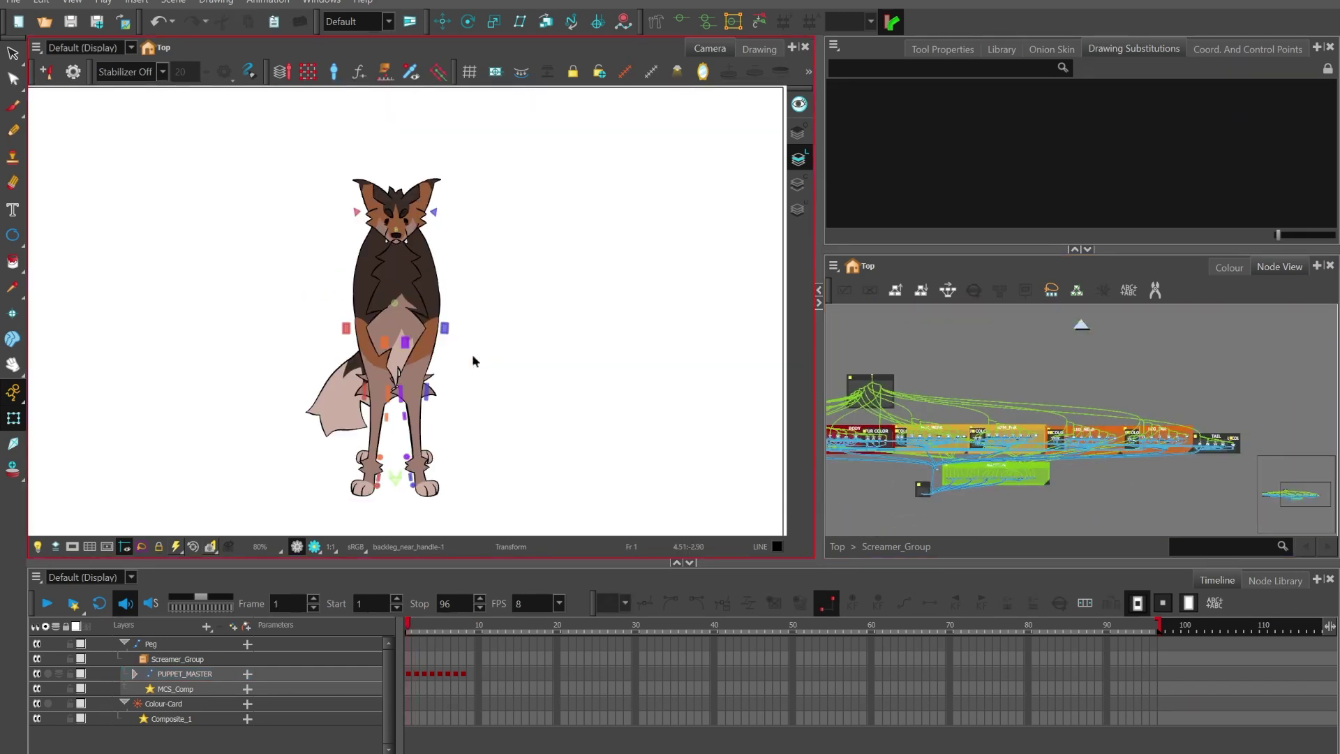
{"action": "key", "text": "period"}
{"action": "key", "text": "period"}
{"action": "key", "text": "period"}
{"action": "key", "text": "period"}
{"action": "key", "text": "period"}
{"action": "key", "text": "period"}
{"action": "key", "text": "period"}
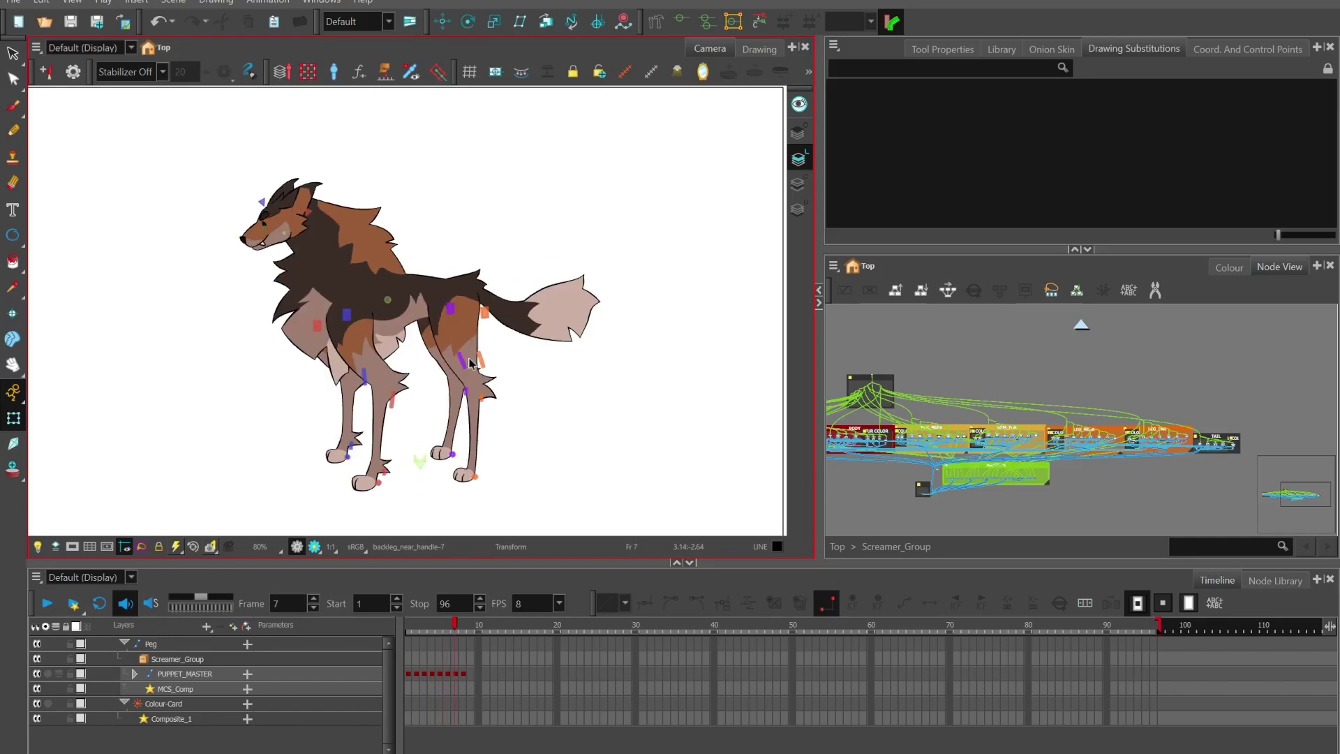
{"action": "key", "text": "comma"}
{"action": "key", "text": "comma"}
{"action": "key", "text": "comma"}
{"action": "key", "text": "comma"}
{"action": "key", "text": "comma"}
{"action": "key", "text": "comma"}
{"action": "key", "text": "comma"}
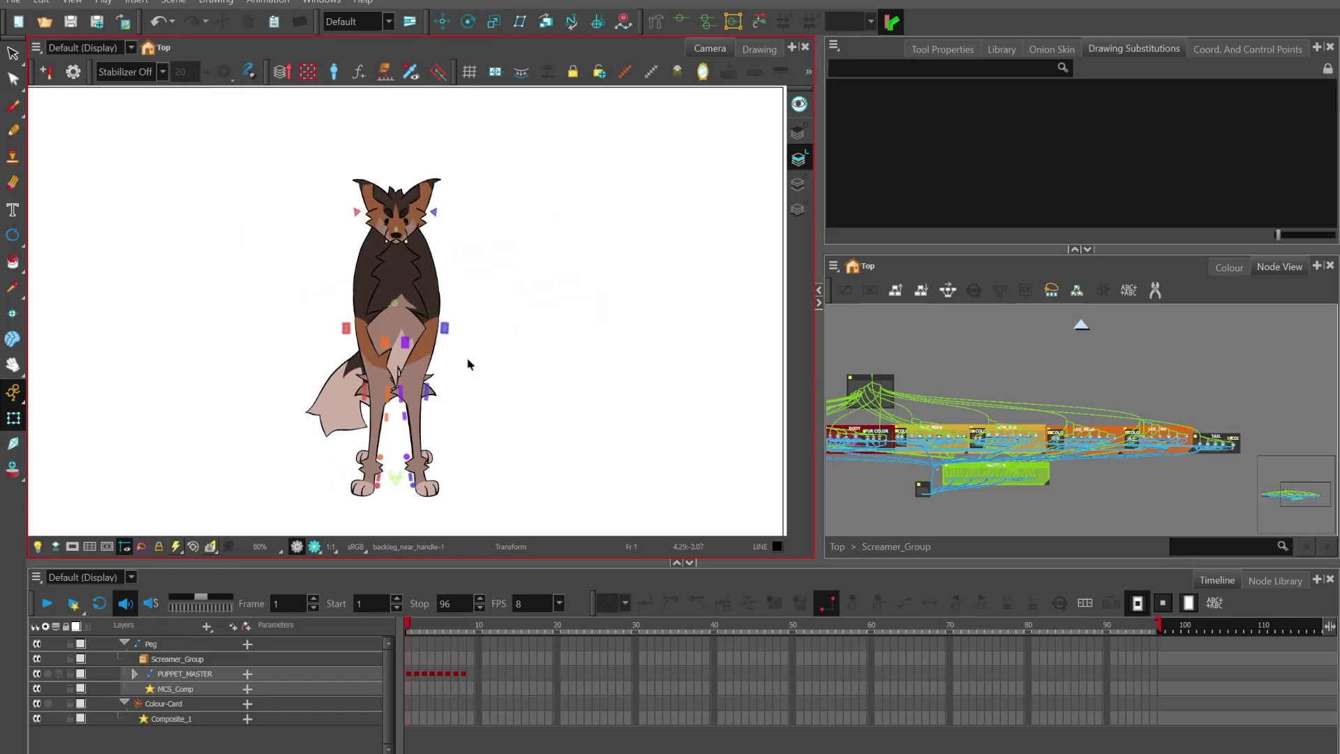
Step: Select the near eye on frame 1, try its drawing substitutions 2 to 5, and restore drawing 1
{"action": "key", "text": "period"}
{"action": "key", "text": "comma"}
{"action": "scroll", "coordinate": [389, 212], "scroll_direction": "up", "scroll_amount": 6}
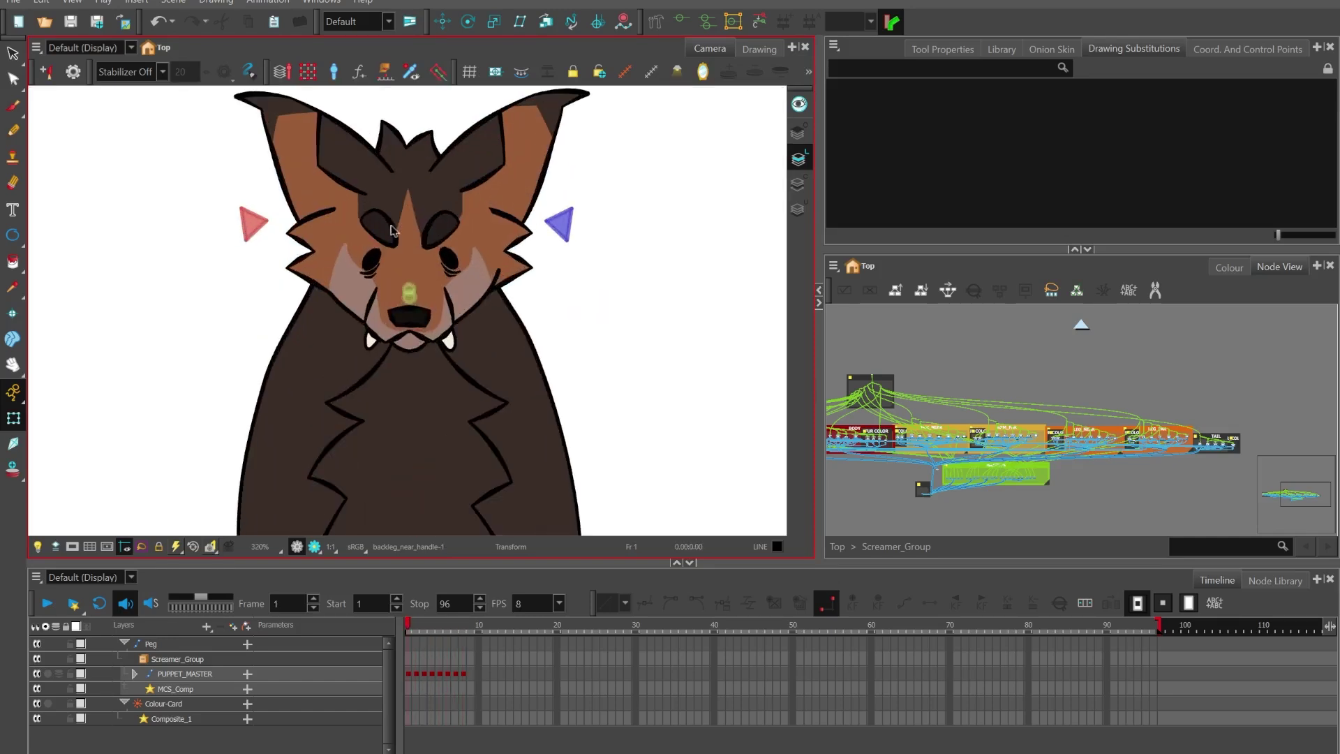
{"action": "scroll", "coordinate": [574, 300], "scroll_direction": "down", "scroll_amount": 1}
{"action": "left_click", "coordinate": [415, 305]}
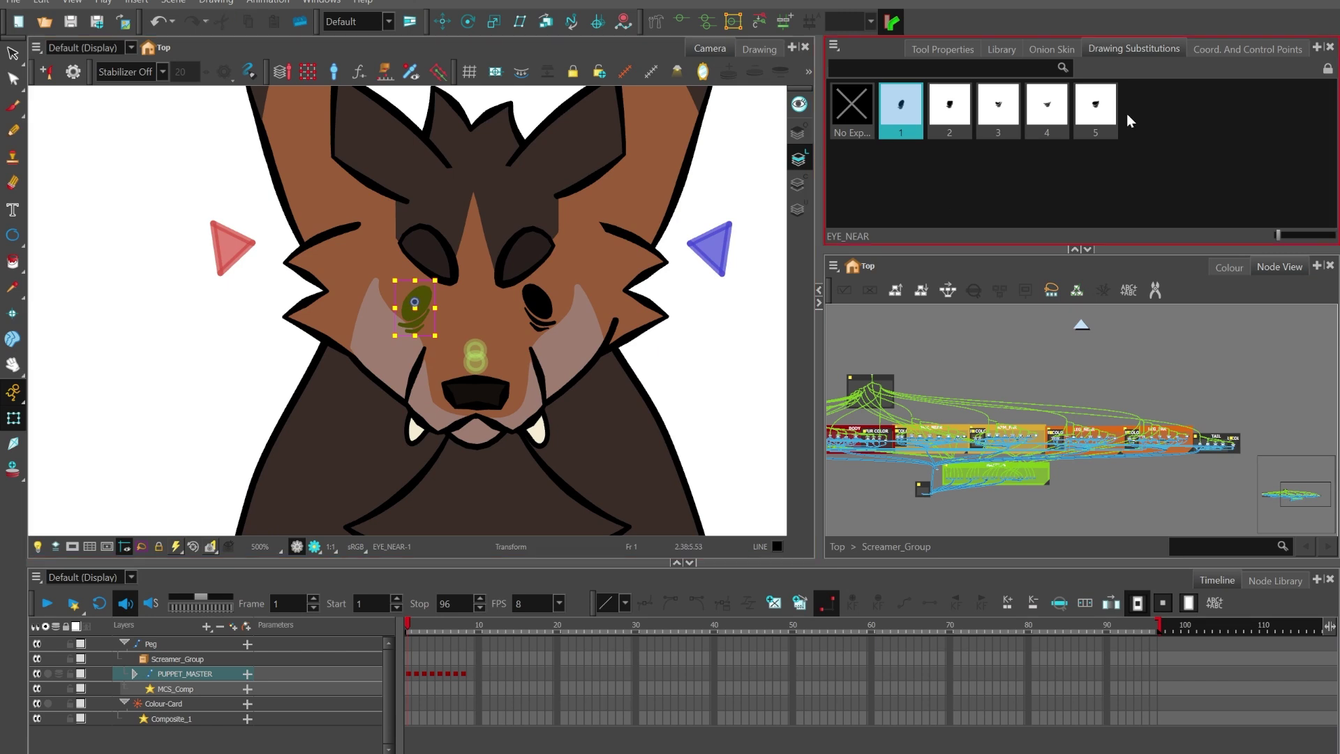
{"action": "left_click", "coordinate": [963, 124]}
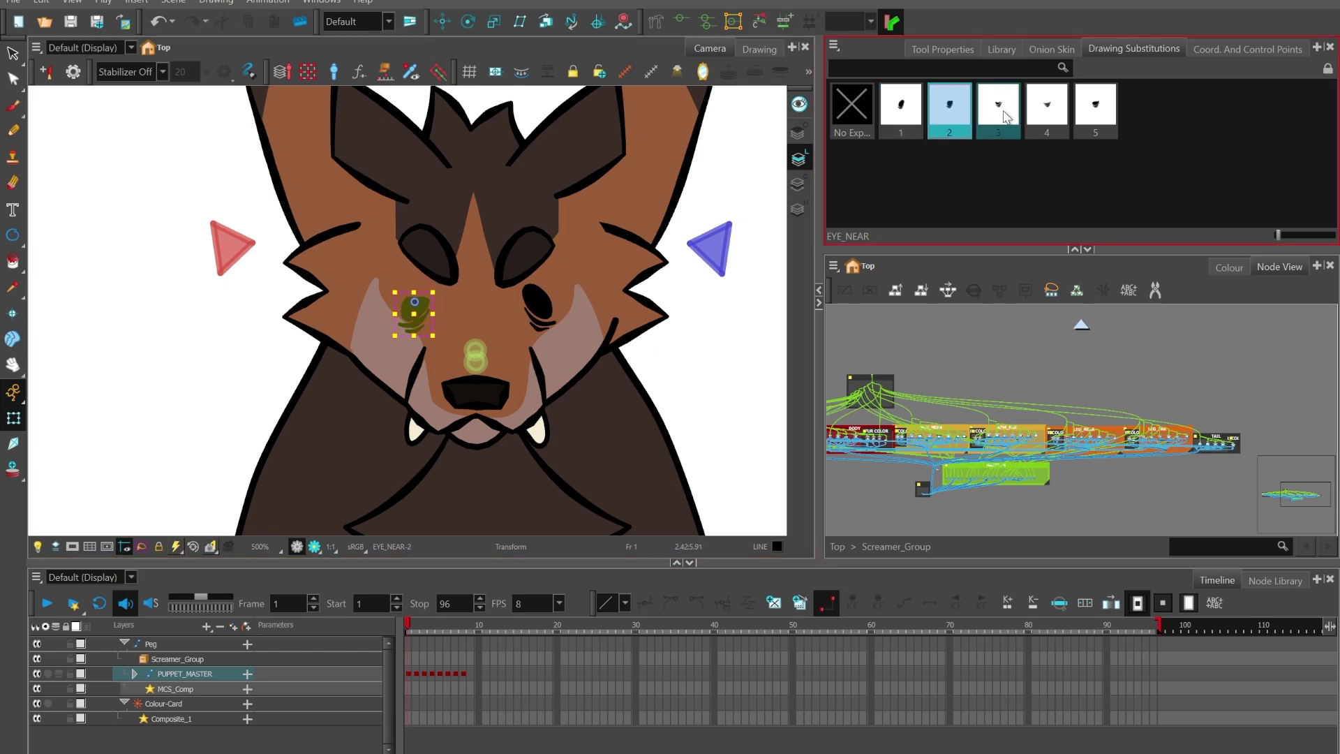
{"action": "left_click", "coordinate": [1003, 111]}
{"action": "left_click", "coordinate": [1045, 116]}
{"action": "left_click", "coordinate": [1093, 120]}
{"action": "left_click", "coordinate": [1002, 103]}
{"action": "left_click", "coordinate": [949, 106]}
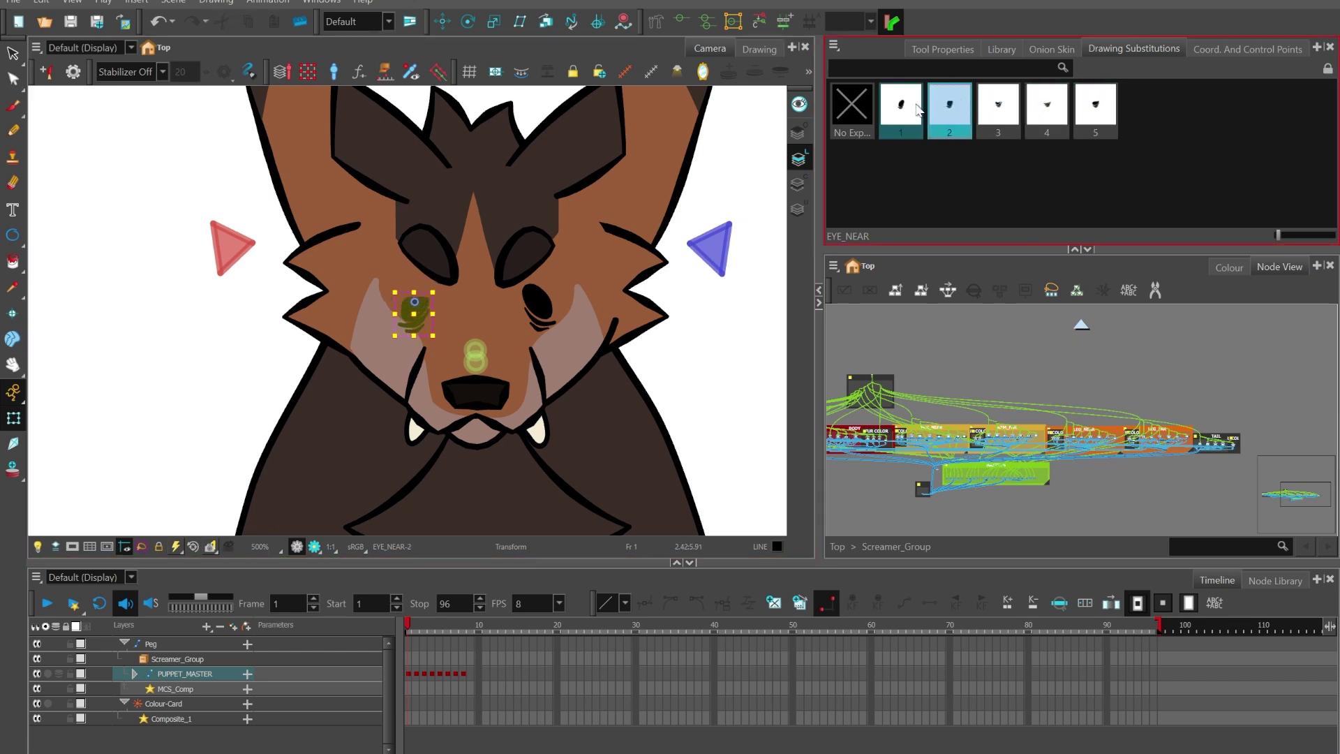
{"action": "left_click", "coordinate": [900, 106]}
Step: Select the upper jaw and the far eyebrow in turn to inspect their available drawing substitutions
{"action": "scroll", "coordinate": [493, 451], "scroll_direction": "up", "scroll_amount": 2}
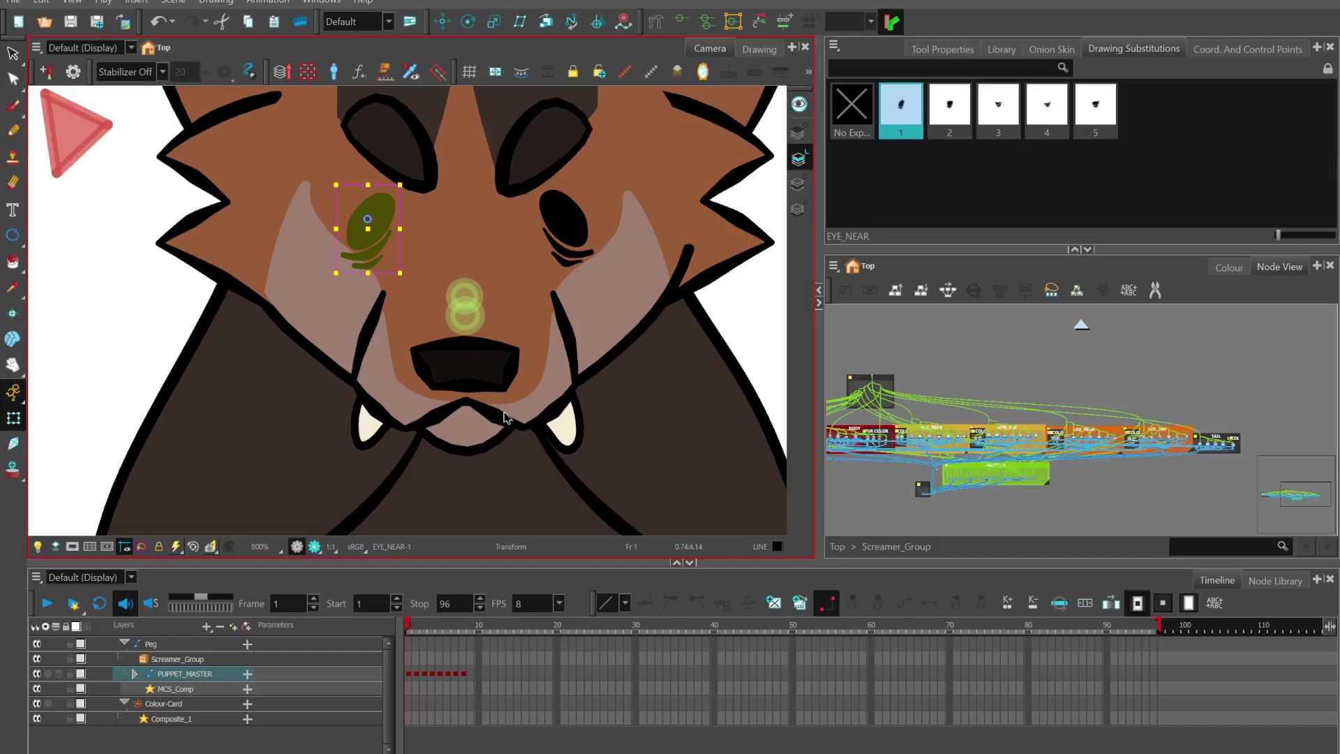
{"action": "left_click", "coordinate": [499, 399]}
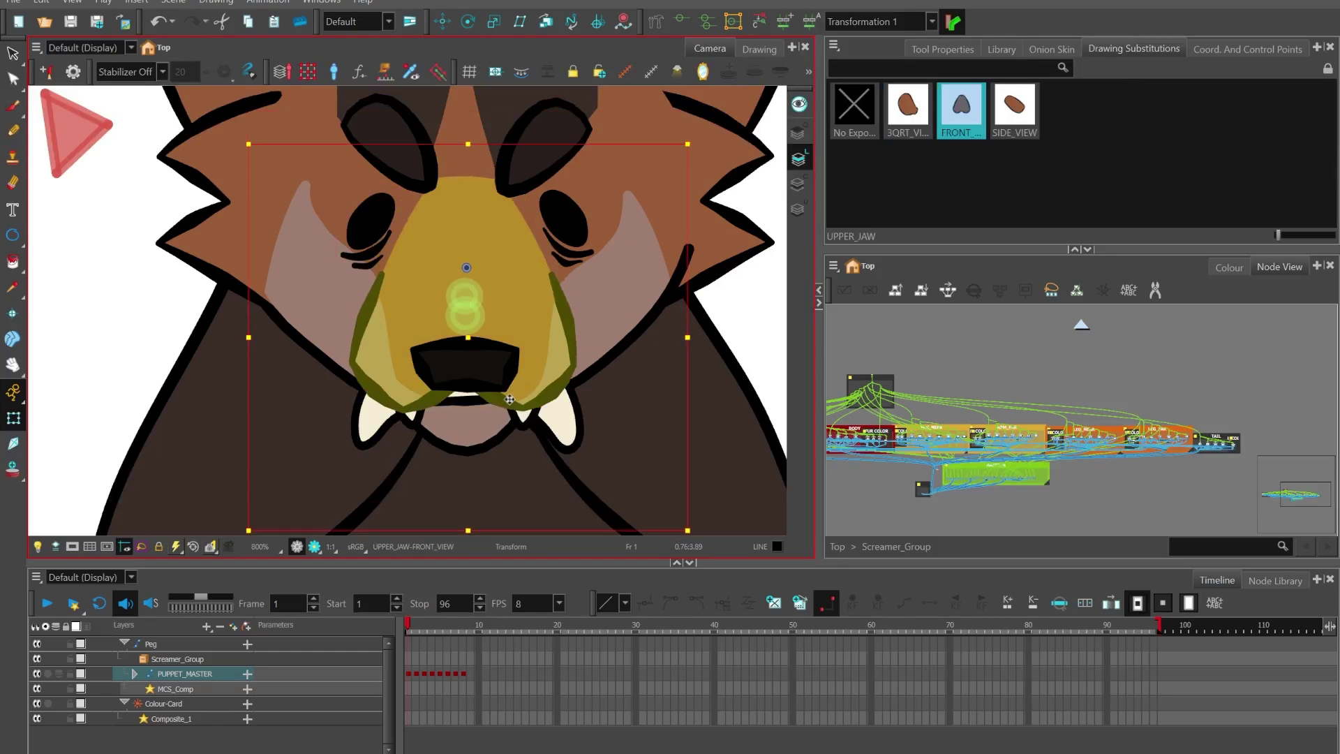
{"action": "scroll", "coordinate": [462, 417], "scroll_direction": "down", "scroll_amount": 4}
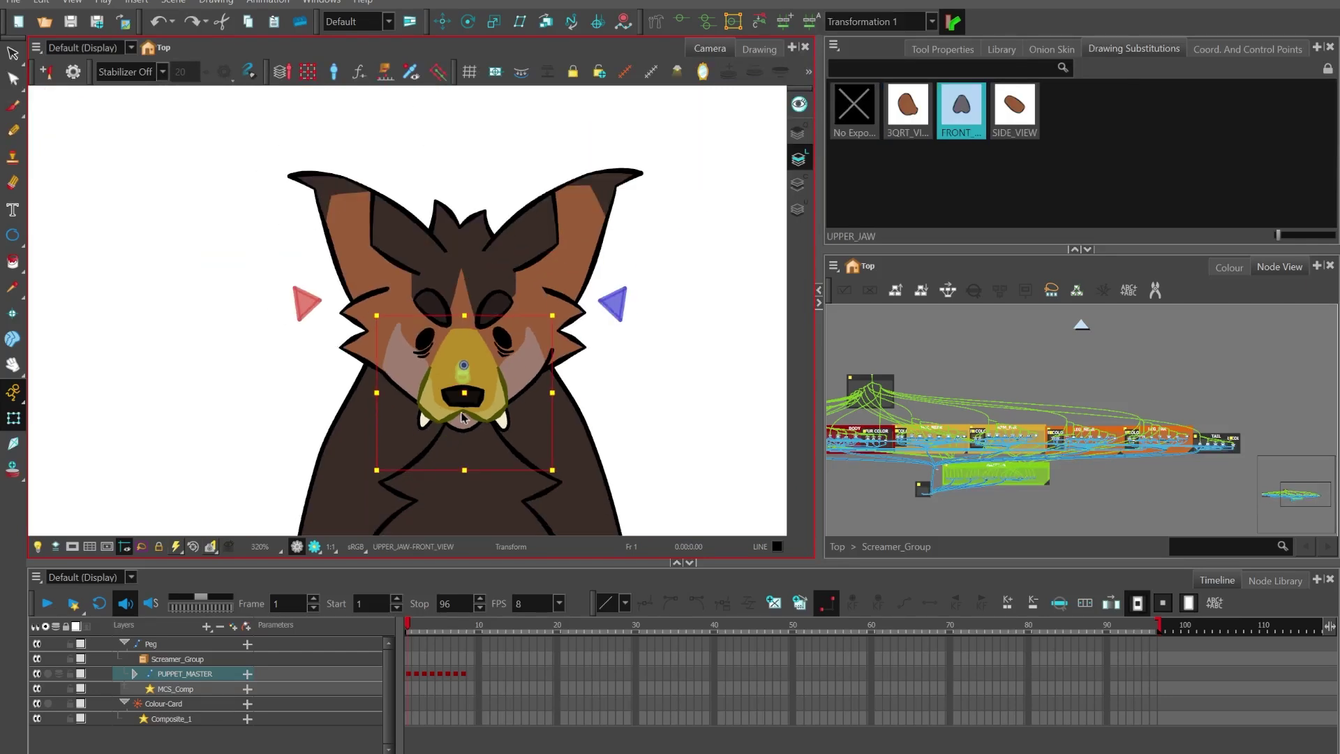
{"action": "scroll", "coordinate": [488, 293], "scroll_direction": "up", "scroll_amount": 2}
{"action": "left_click", "coordinate": [490, 296]}
{"action": "scroll", "coordinate": [481, 210], "scroll_direction": "down", "scroll_amount": 4}
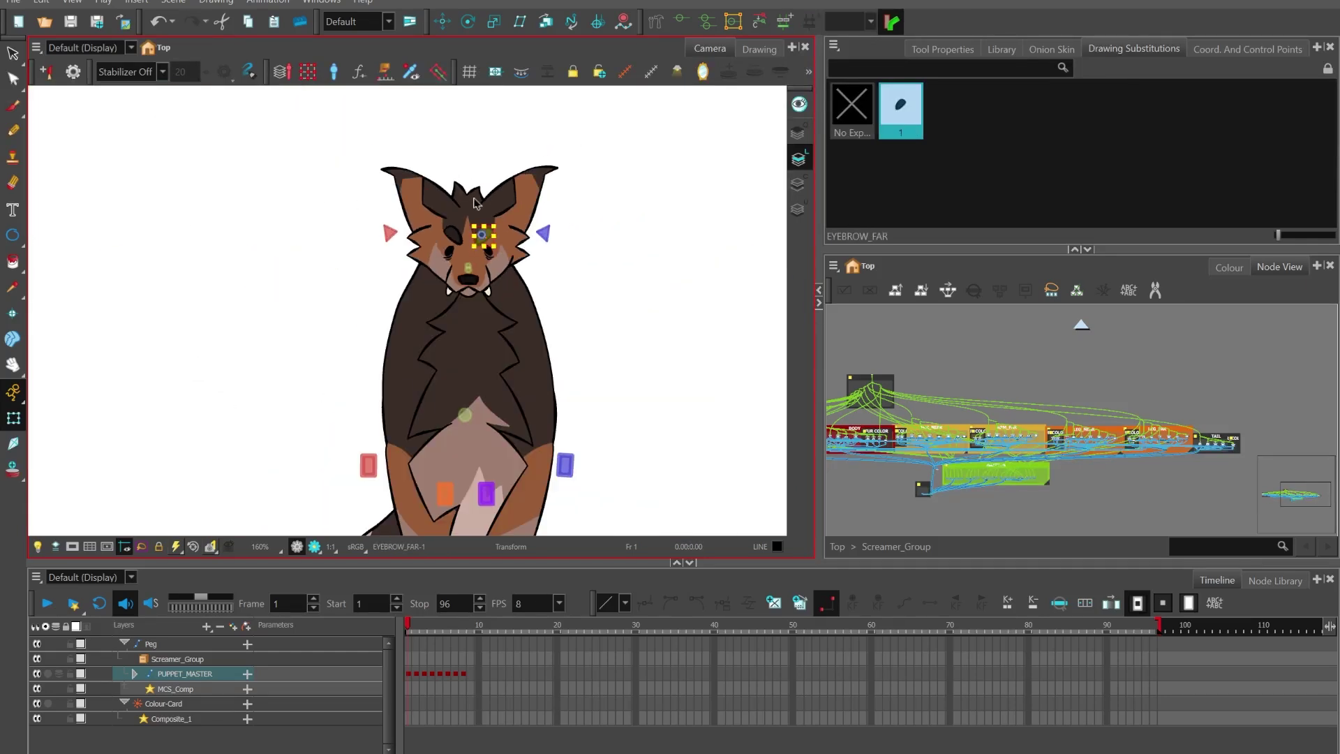
Step: Find the Mouth drawing node in the face backdrop of the node structure and select it
{"action": "scroll", "coordinate": [473, 202], "scroll_direction": "down", "scroll_amount": 2}
{"action": "scroll", "coordinate": [907, 407], "scroll_direction": "down", "scroll_amount": 1}
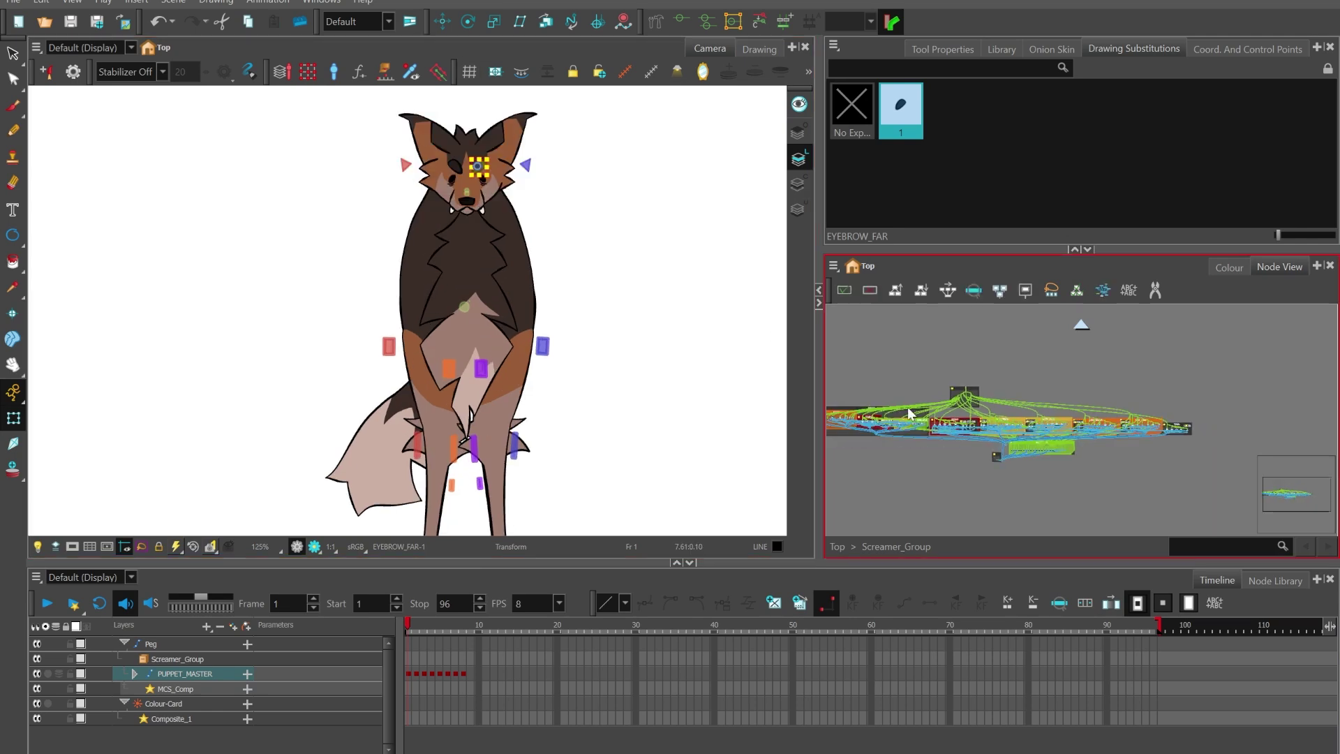
{"action": "scroll", "coordinate": [1033, 430], "scroll_direction": "up", "scroll_amount": 6}
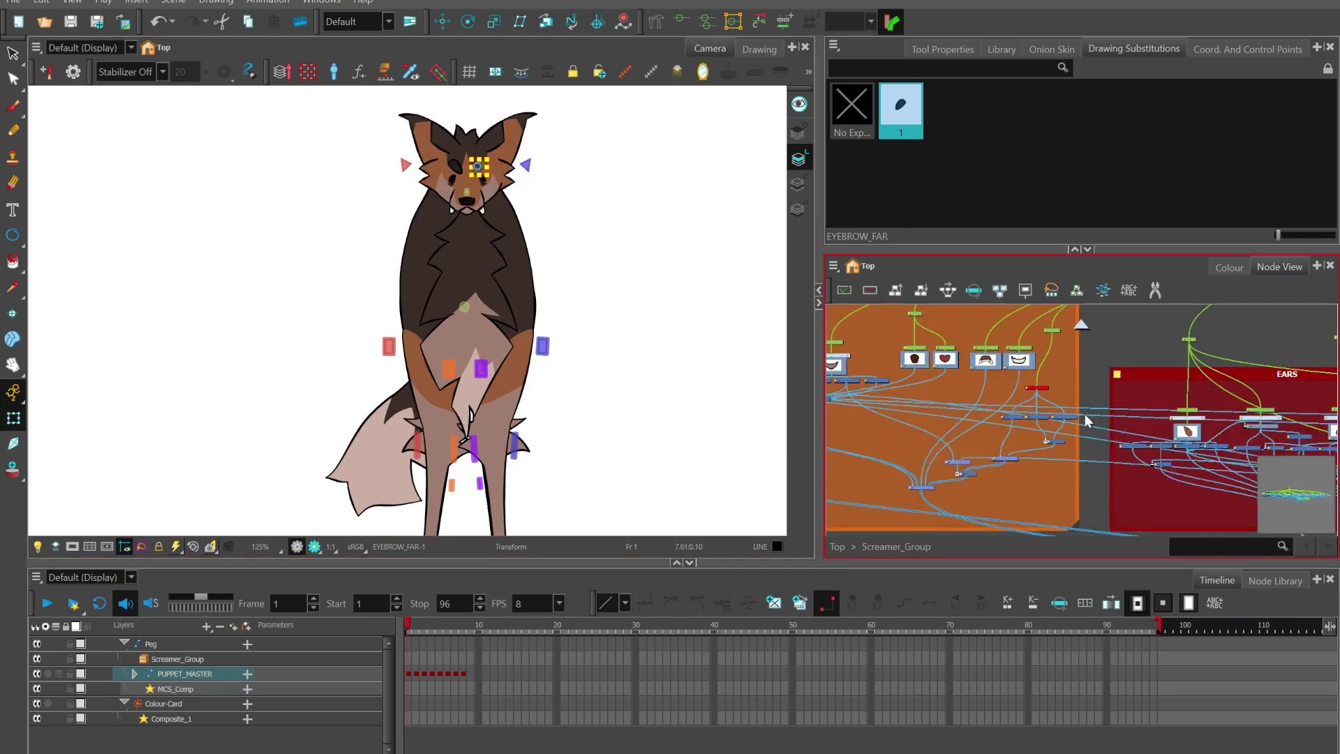
{"action": "scroll", "coordinate": [1054, 394], "scroll_direction": "up", "scroll_amount": 5}
{"action": "left_click", "coordinate": [1033, 384]}
{"action": "scroll", "coordinate": [1038, 391], "scroll_direction": "down", "scroll_amount": 3}
{"action": "scroll", "coordinate": [1040, 393], "scroll_direction": "up", "scroll_amount": 3}
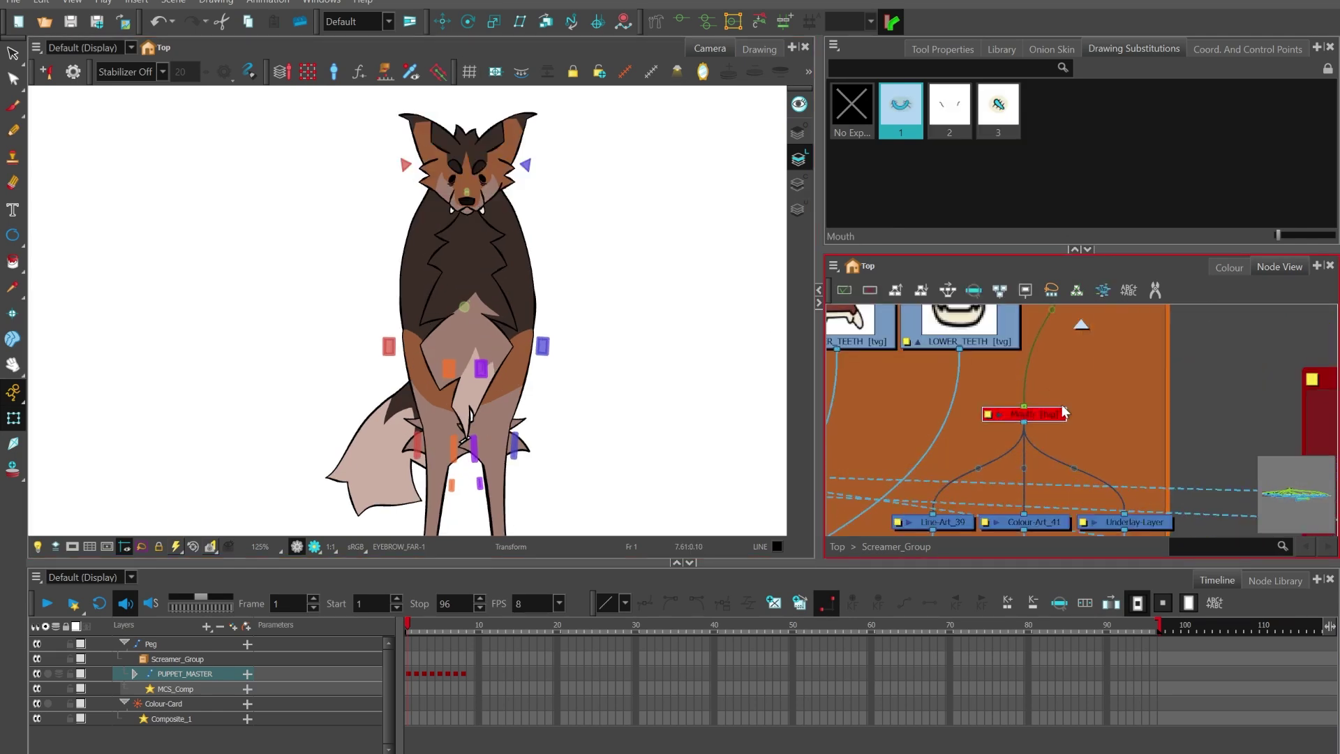
{"action": "left_click", "coordinate": [1063, 412]}
Step: Swap the mouth to drawings 3 and 2 on frame 1, and restore drawing 1
{"action": "scroll", "coordinate": [534, 196], "scroll_direction": "up", "scroll_amount": 3}
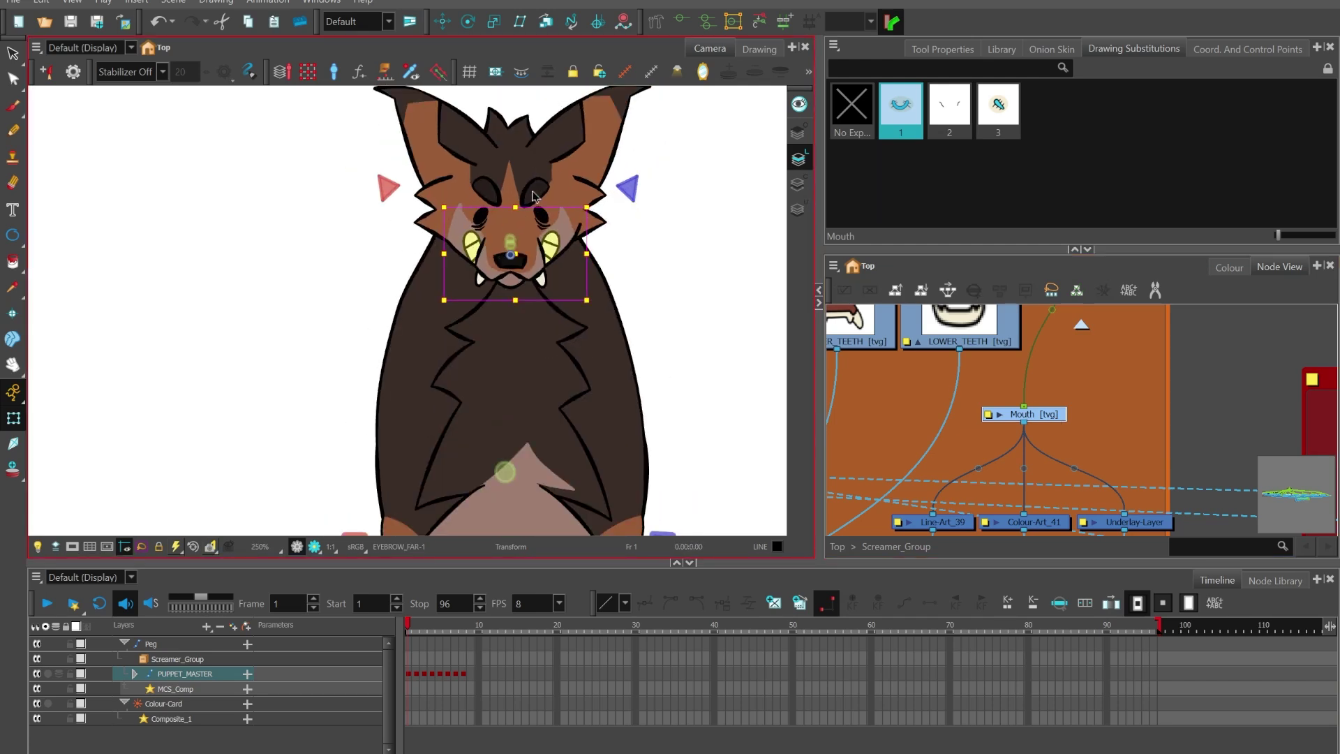
{"action": "scroll", "coordinate": [534, 195], "scroll_direction": "up", "scroll_amount": 4}
{"action": "left_click", "coordinate": [985, 111]}
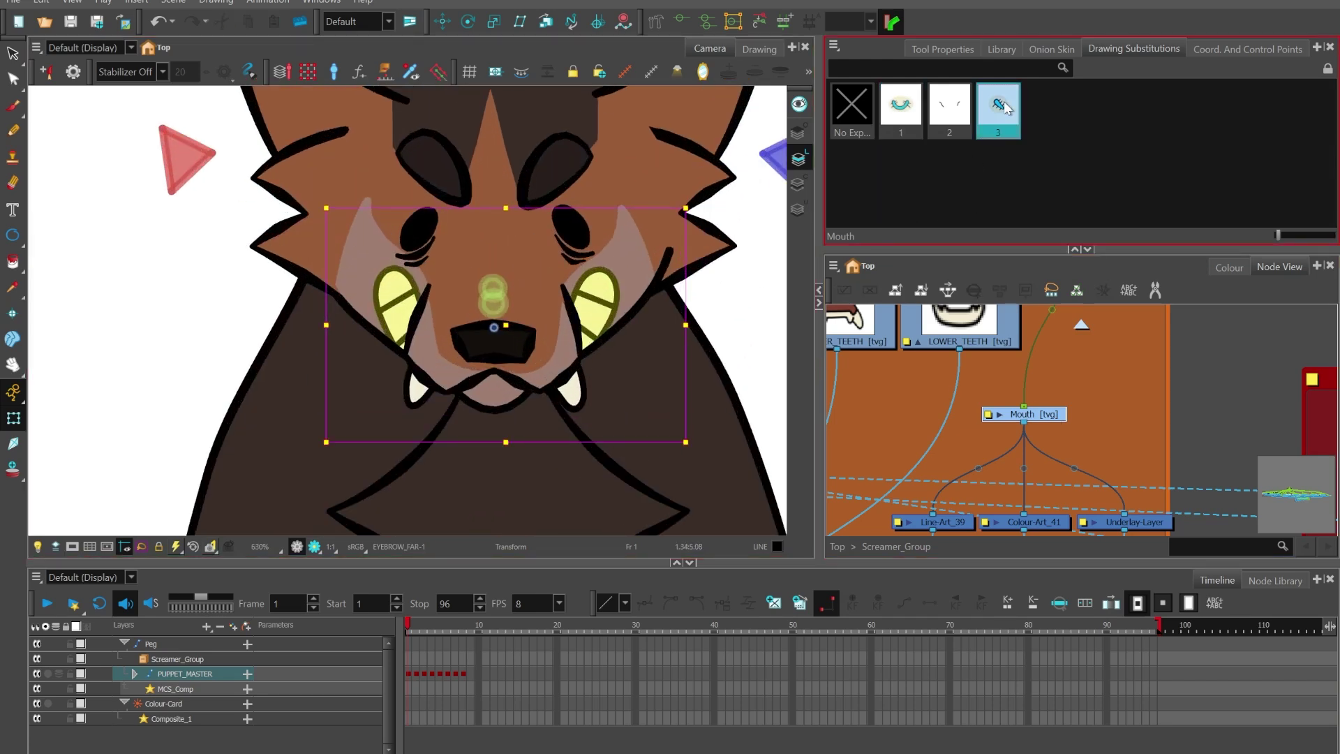
{"action": "left_click", "coordinate": [967, 109]}
{"action": "scroll", "coordinate": [460, 260], "scroll_direction": "down", "scroll_amount": 3}
{"action": "scroll", "coordinate": [538, 185], "scroll_direction": "up", "scroll_amount": 1}
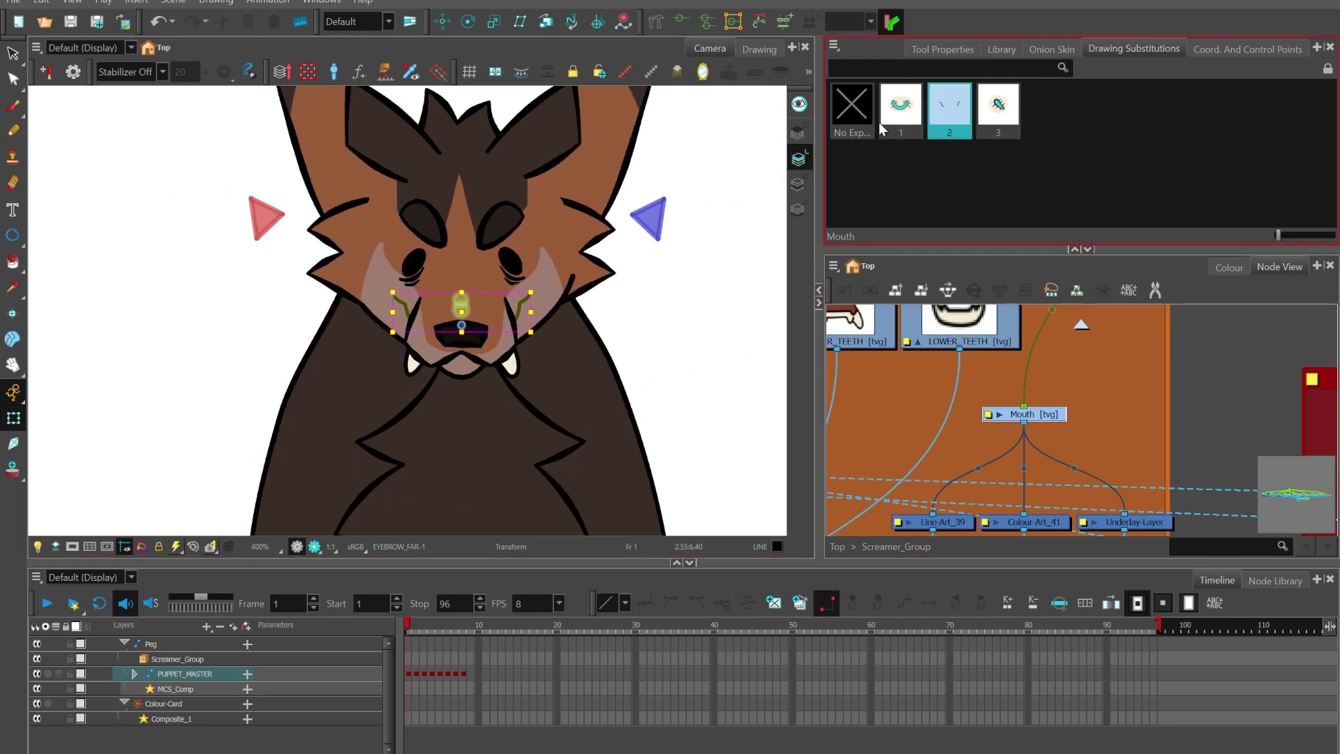
{"action": "left_click", "coordinate": [888, 123]}
{"action": "scroll", "coordinate": [351, 311], "scroll_direction": "down", "scroll_amount": 1}
Step: On frame 2, compare mouth drawing 3 with No Exposure, and leave the mouth set to No Exposure
{"action": "key", "text": "period"}
{"action": "scroll", "coordinate": [642, 279], "scroll_direction": "up", "scroll_amount": 3}
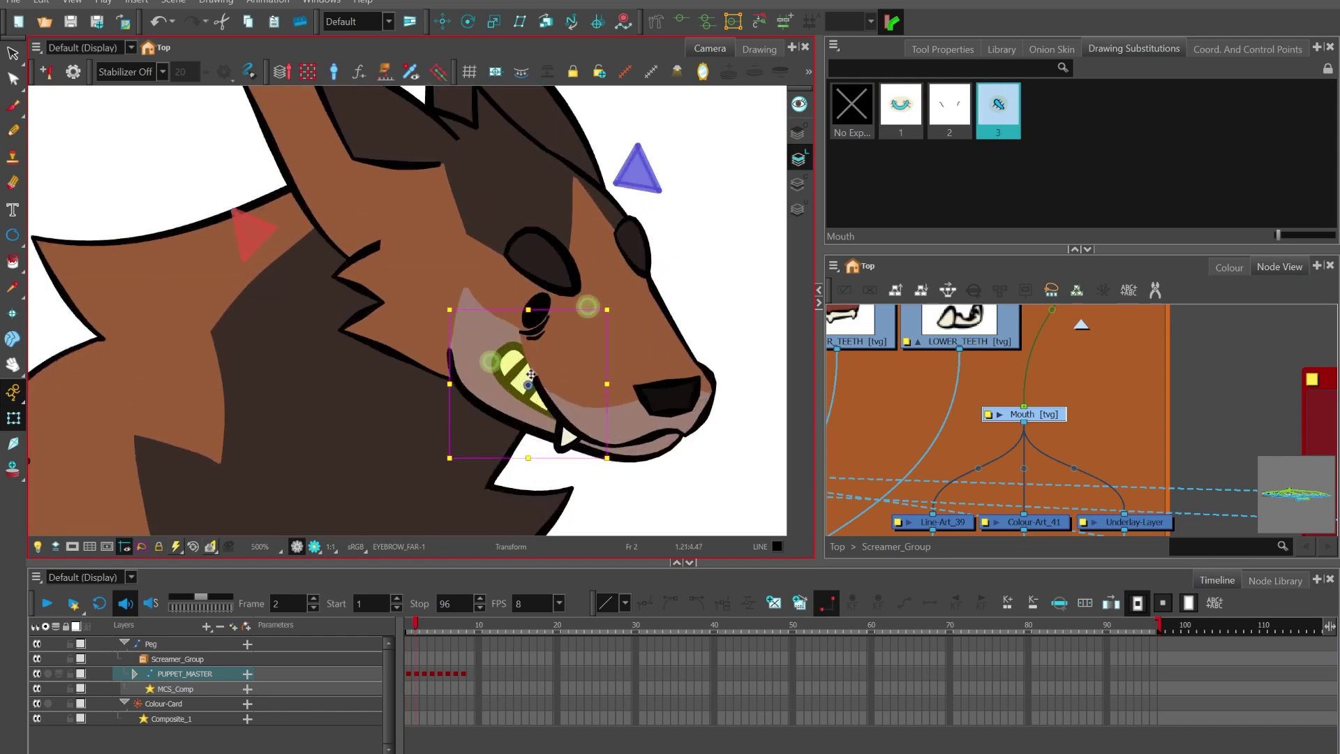
{"action": "left_click", "coordinate": [853, 112]}
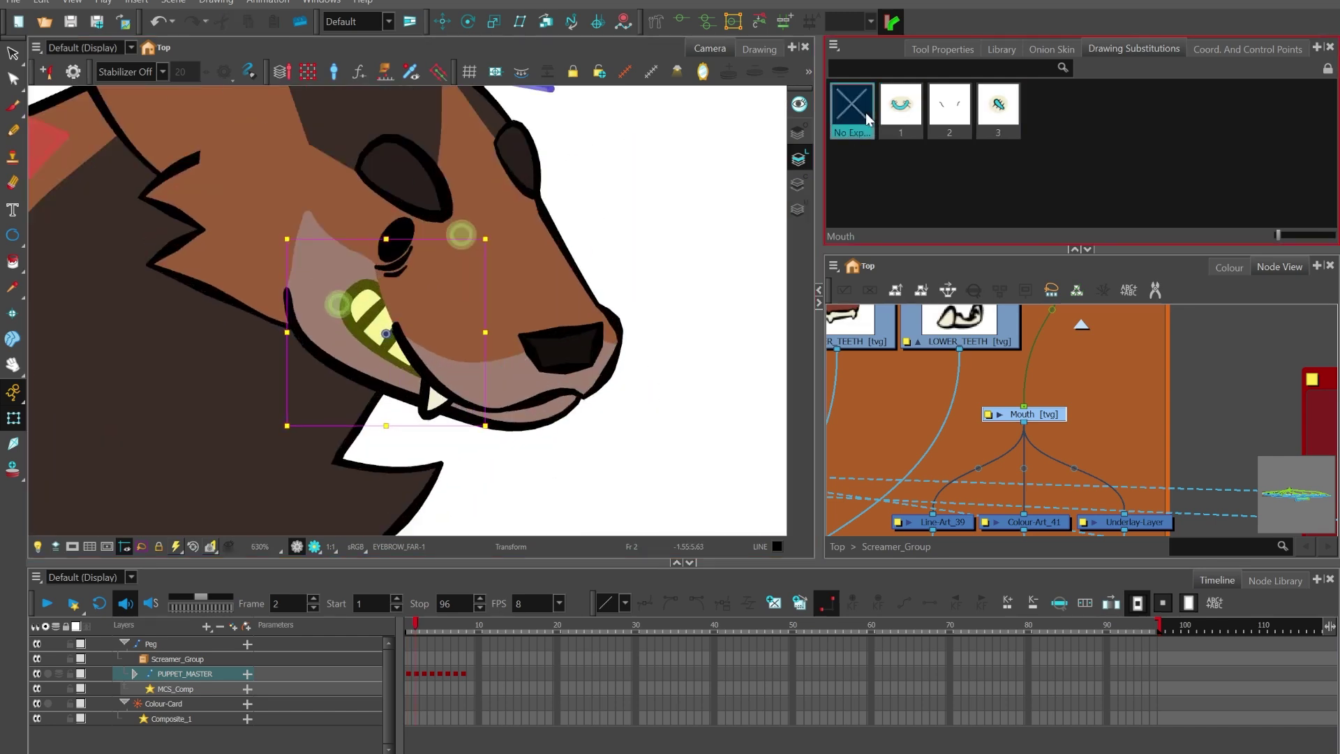
{"action": "left_click", "coordinate": [998, 109]}
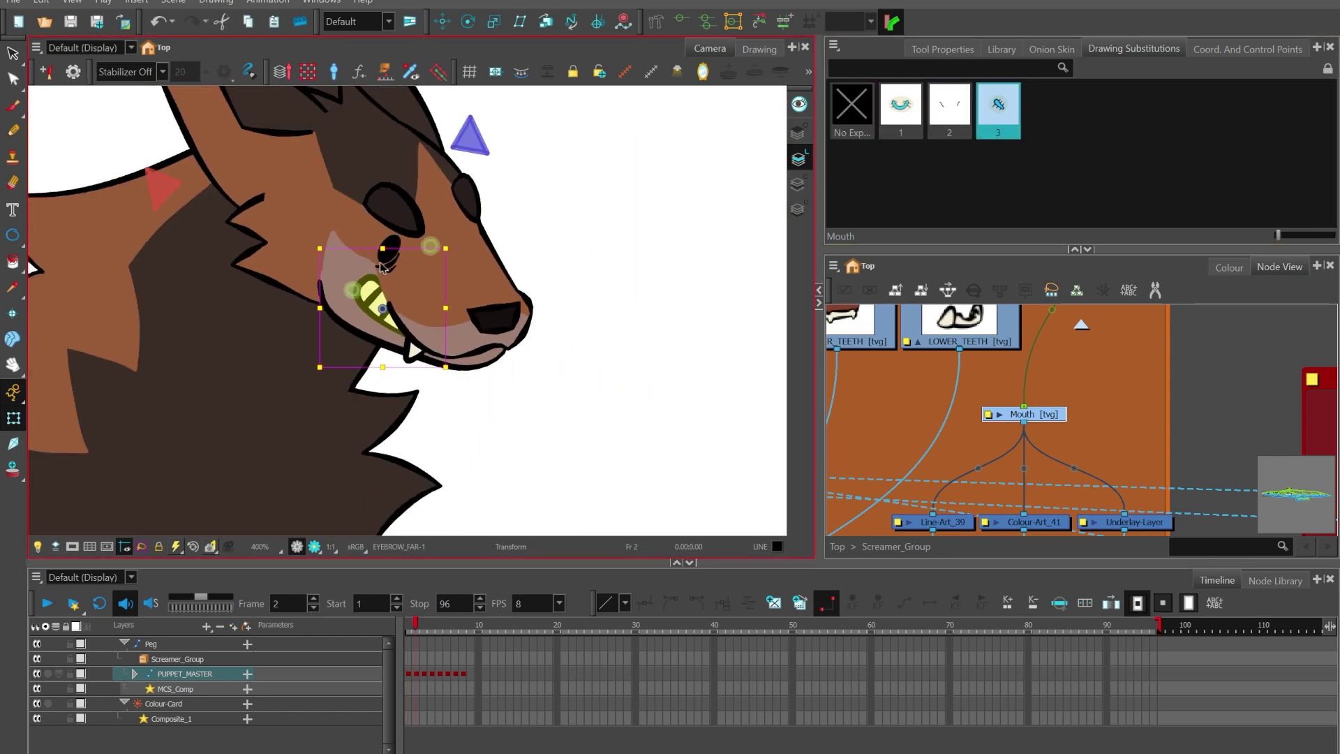
{"action": "scroll", "coordinate": [341, 288], "scroll_direction": "up", "scroll_amount": 2}
{"action": "scroll", "coordinate": [498, 266], "scroll_direction": "down", "scroll_amount": 3}
{"action": "scroll", "coordinate": [489, 293], "scroll_direction": "up", "scroll_amount": 1}
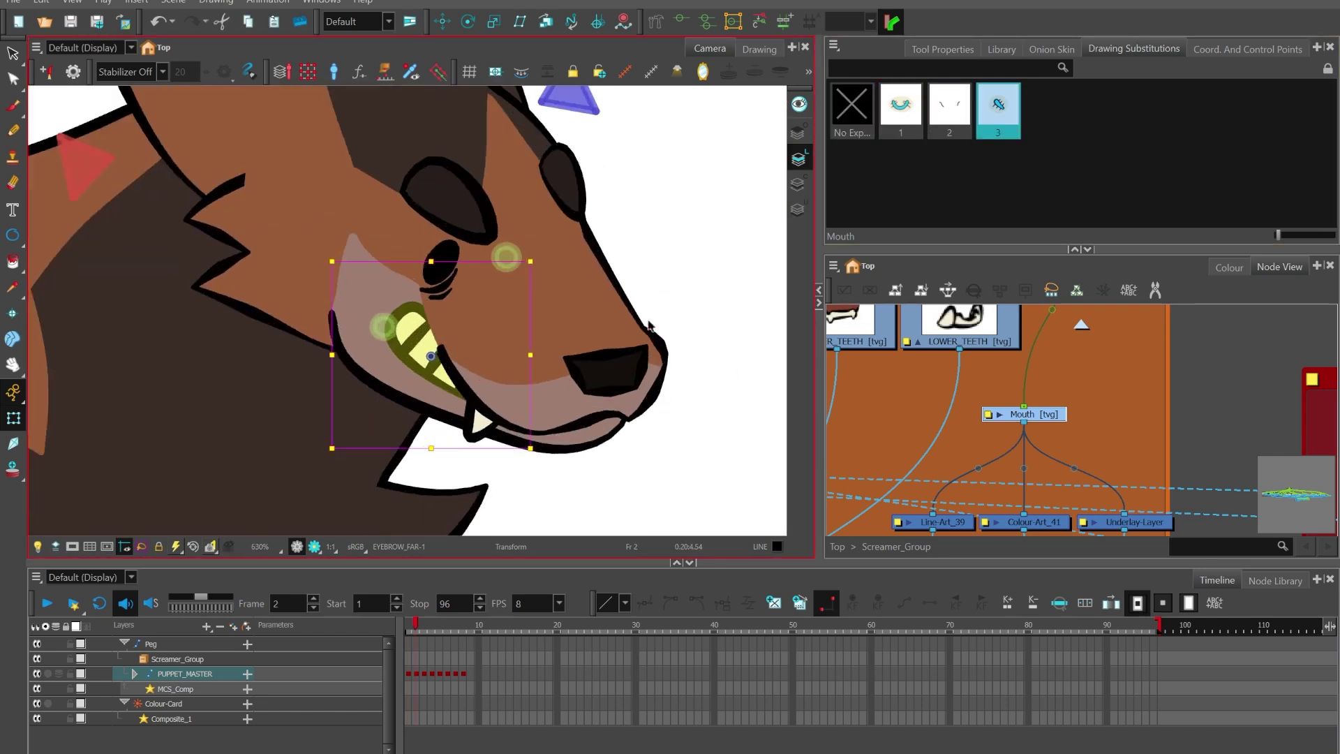
{"action": "left_click", "coordinate": [850, 111]}
{"action": "scroll", "coordinate": [473, 332], "scroll_direction": "down", "scroll_amount": 2}
{"action": "scroll", "coordinate": [459, 331], "scroll_direction": "up", "scroll_amount": 2}
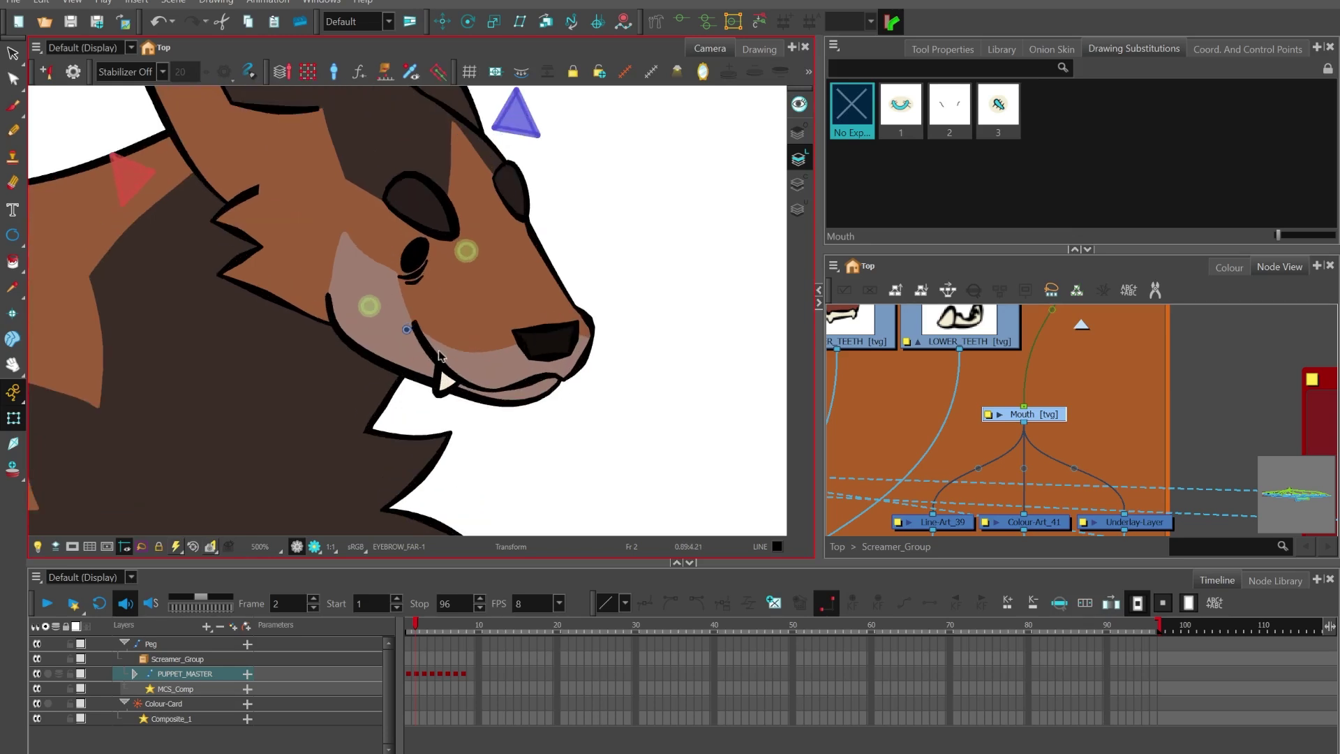
Step: Show the upper jaw's deformation controls and try moving a control point on its lower edge near the fang
{"action": "left_click", "coordinate": [433, 351]}
{"action": "left_click", "coordinate": [431, 353]}
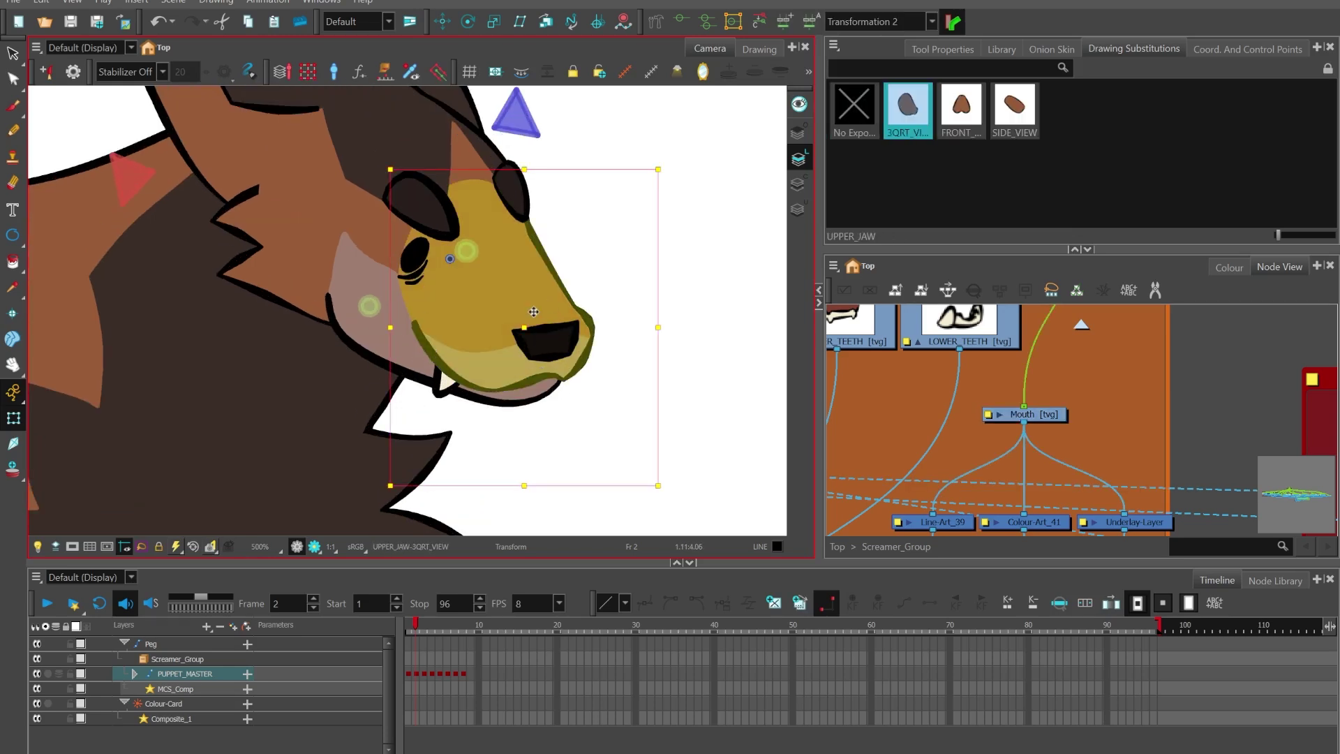
{"action": "left_click", "coordinate": [707, 23]}
{"action": "scroll", "coordinate": [480, 350], "scroll_direction": "up", "scroll_amount": 3}
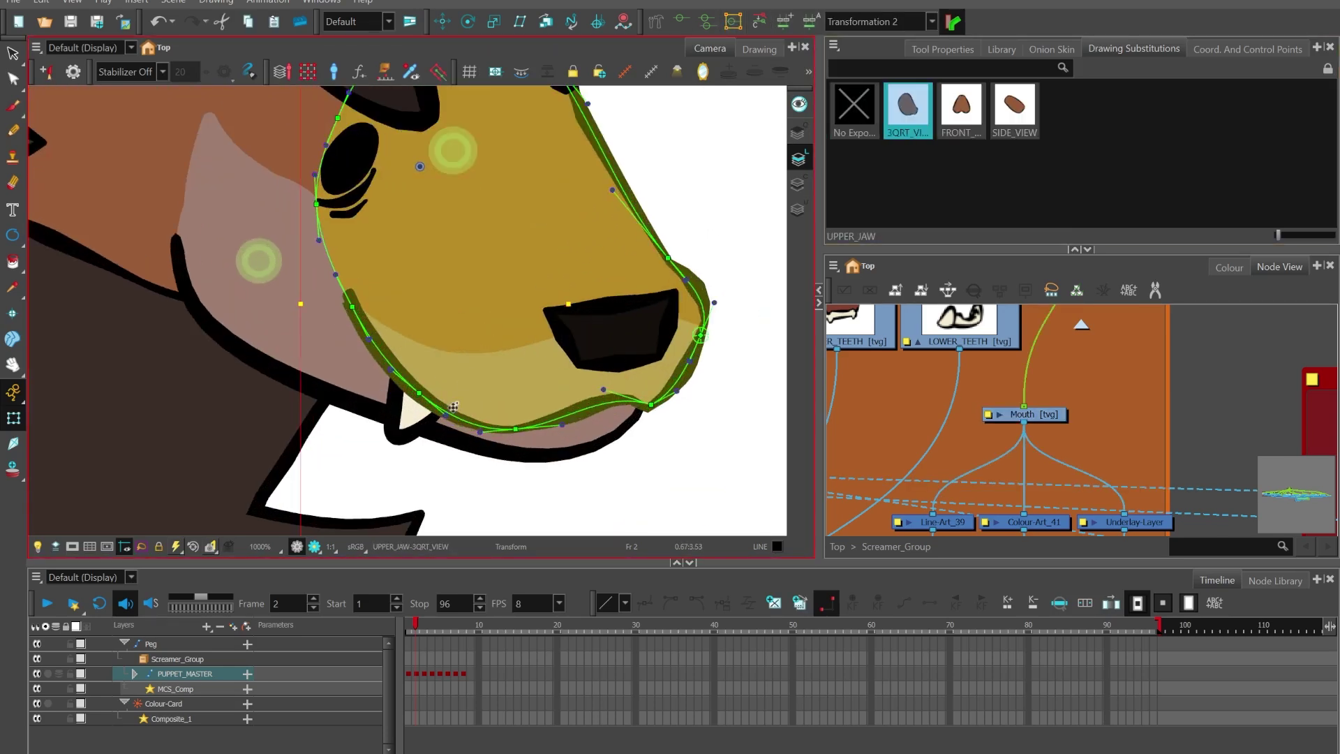
{"action": "left_click_drag", "start_coordinate": [421, 397], "coordinate": [442, 378]}
{"action": "scroll", "coordinate": [471, 377], "scroll_direction": "down", "scroll_amount": 8}
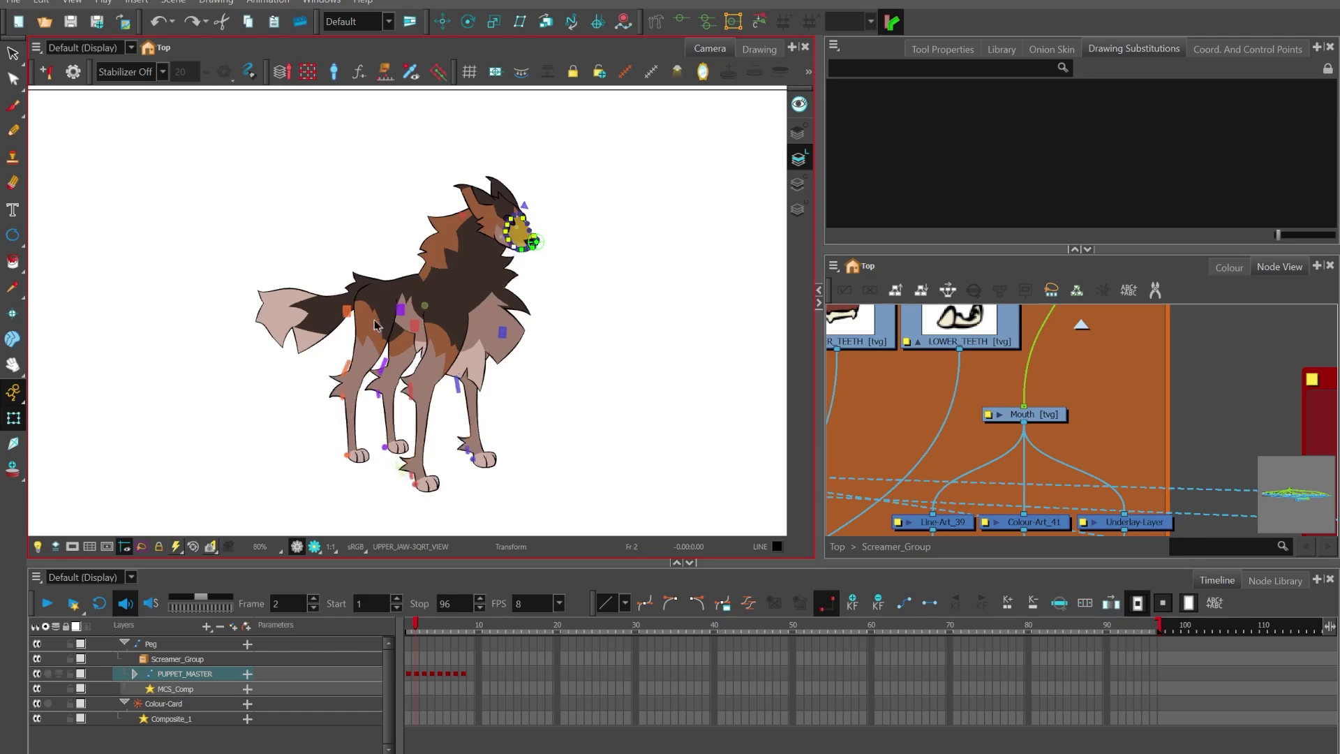
Step: Hide the upper jaw's deformation controls, and step back to frame 1 and forward to frame 2
{"action": "scroll", "coordinate": [375, 325], "scroll_direction": "up", "scroll_amount": 1}
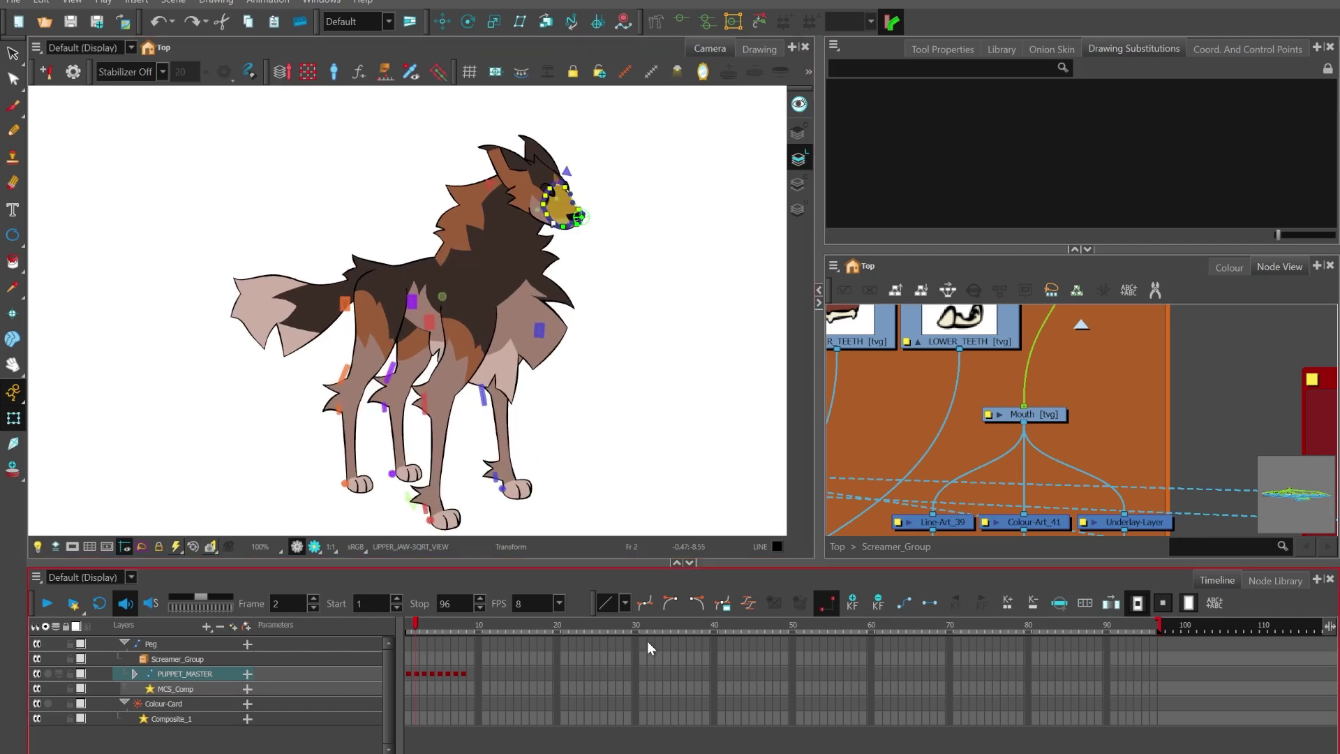
{"action": "scroll", "coordinate": [478, 305], "scroll_direction": "down", "scroll_amount": 1}
{"action": "left_click", "coordinate": [608, 303]}
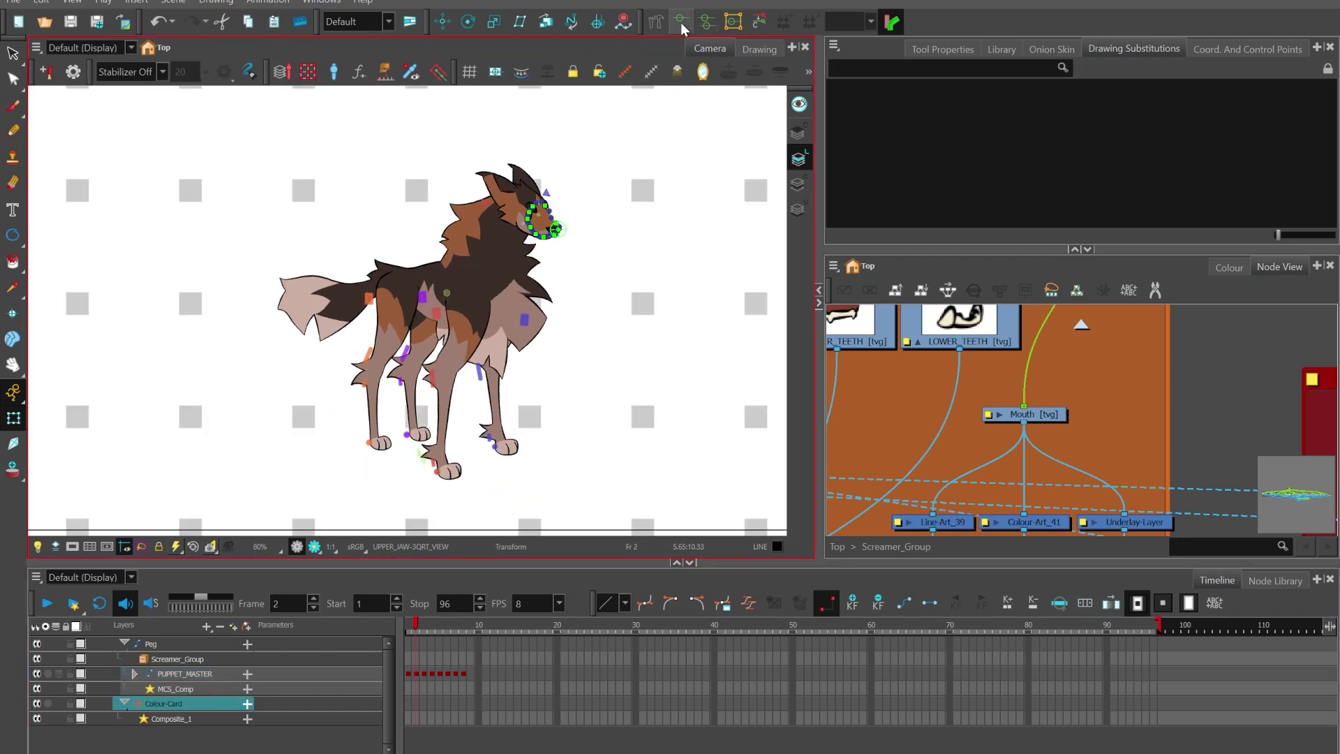
{"action": "left_click", "coordinate": [681, 23]}
{"action": "scroll", "coordinate": [443, 367], "scroll_direction": "up", "scroll_amount": 1}
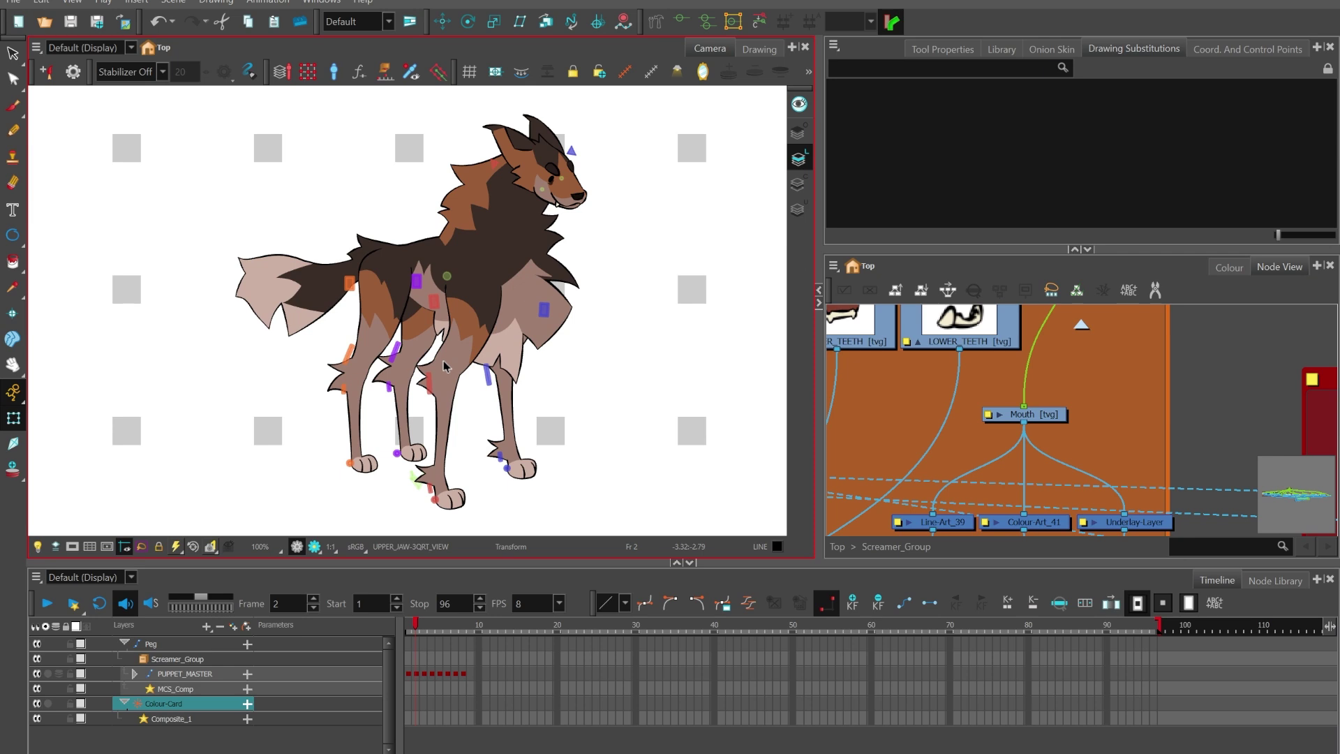
{"action": "key", "text": "comma"}
{"action": "key", "text": "period"}
Step: Select the noggin fur on top of the wolf's head and rotate it slightly counter-clockwise on frame 2
{"action": "scroll", "coordinate": [439, 311], "scroll_direction": "down", "scroll_amount": 3}
{"action": "scroll", "coordinate": [426, 211], "scroll_direction": "up", "scroll_amount": 7}
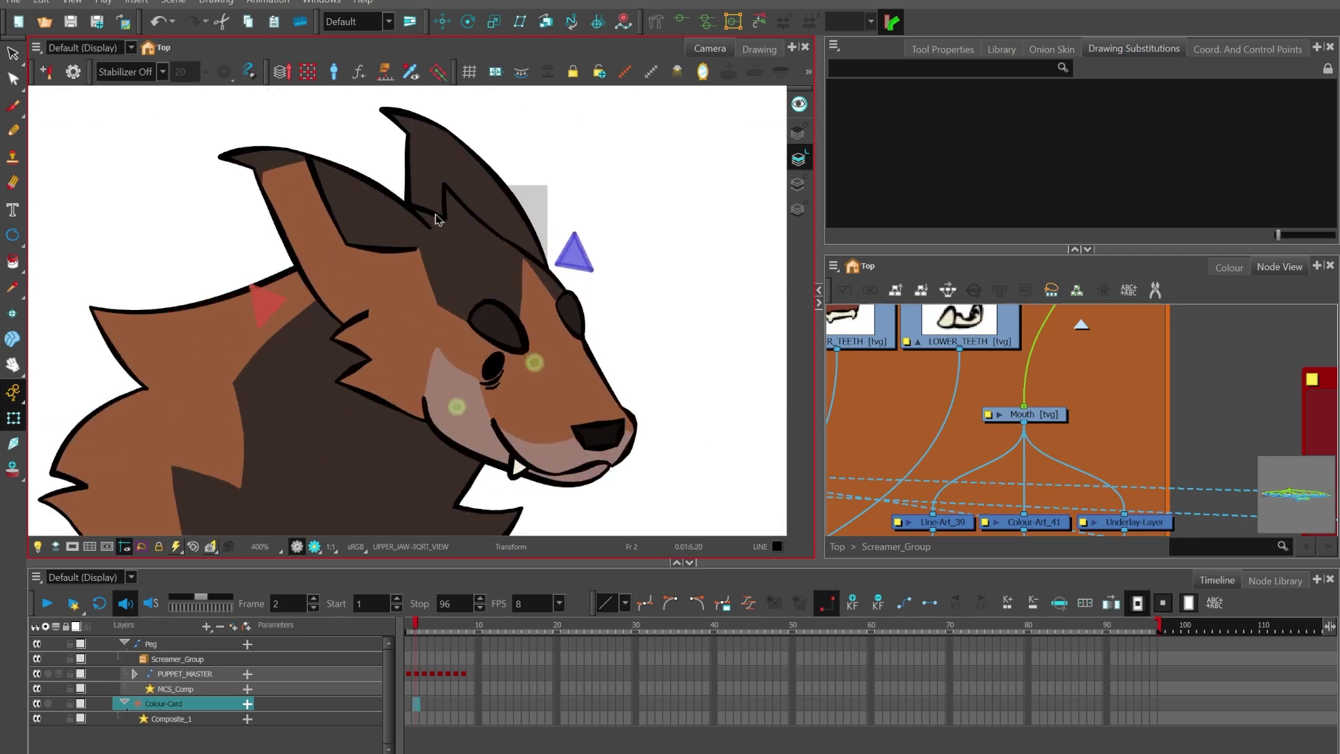
{"action": "left_click", "coordinate": [436, 219]}
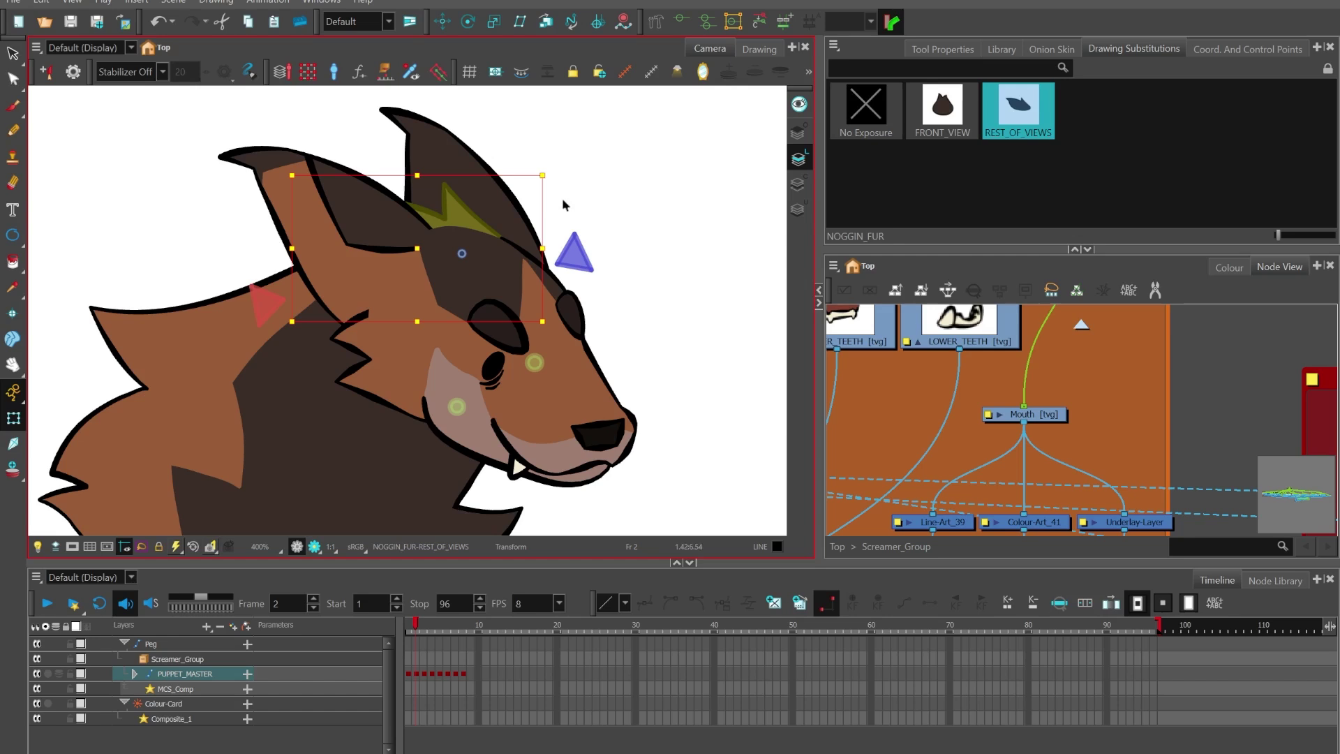
{"action": "scroll", "coordinate": [566, 205], "scroll_direction": "down", "scroll_amount": 1}
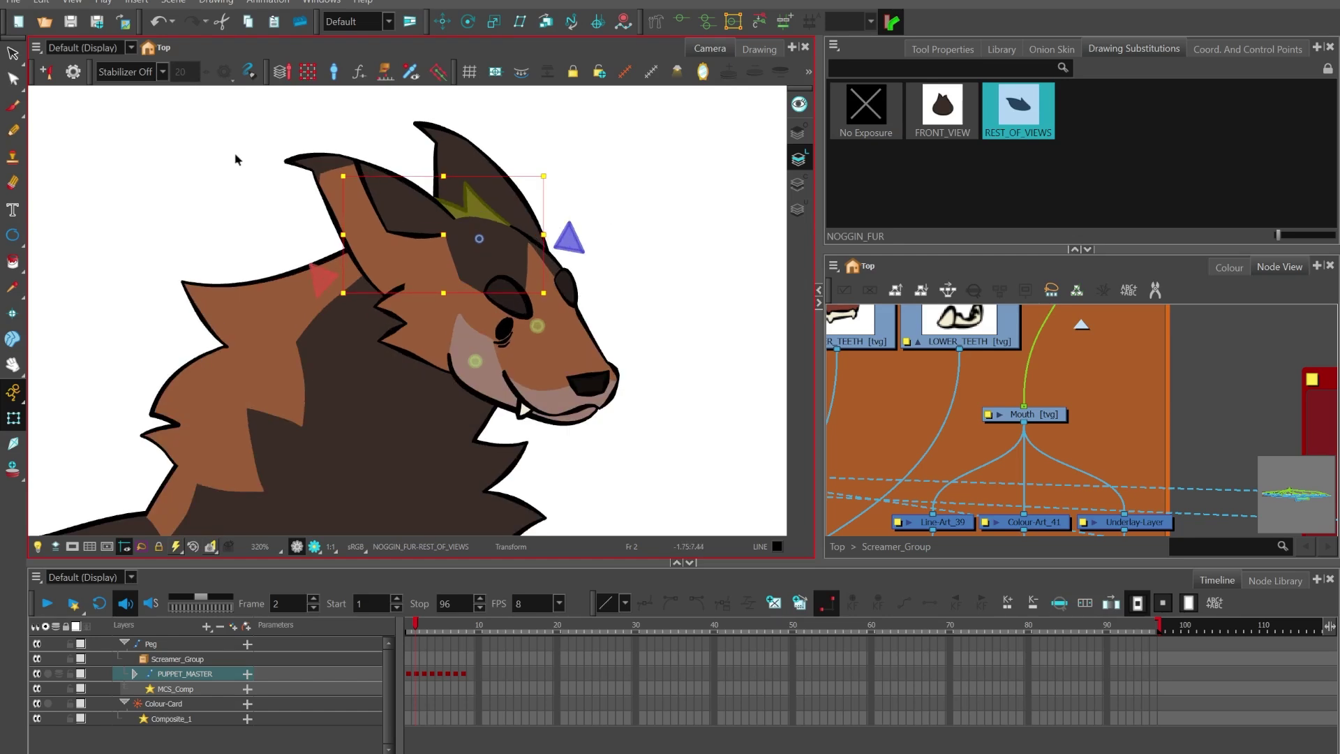
{"action": "left_click_drag", "start_coordinate": [329, 175], "coordinate": [326, 186]}
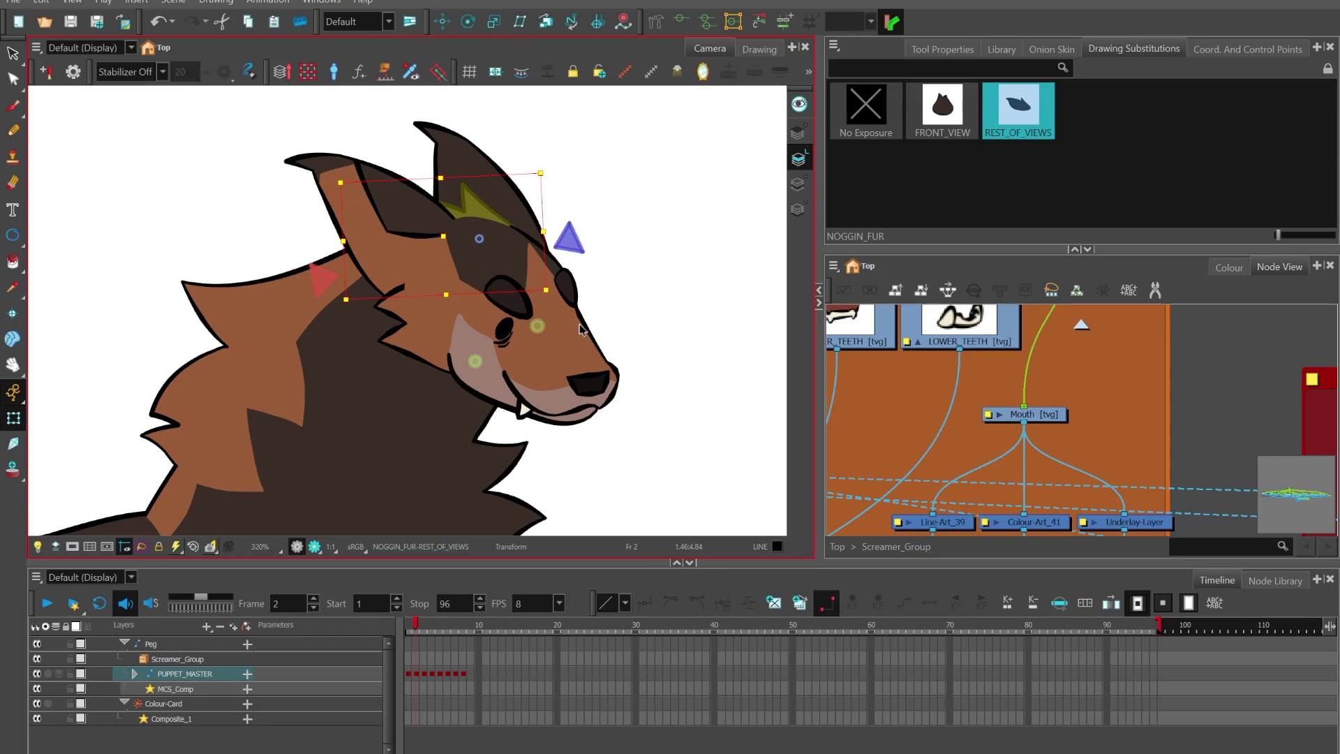
{"action": "key", "text": "shift+m"}
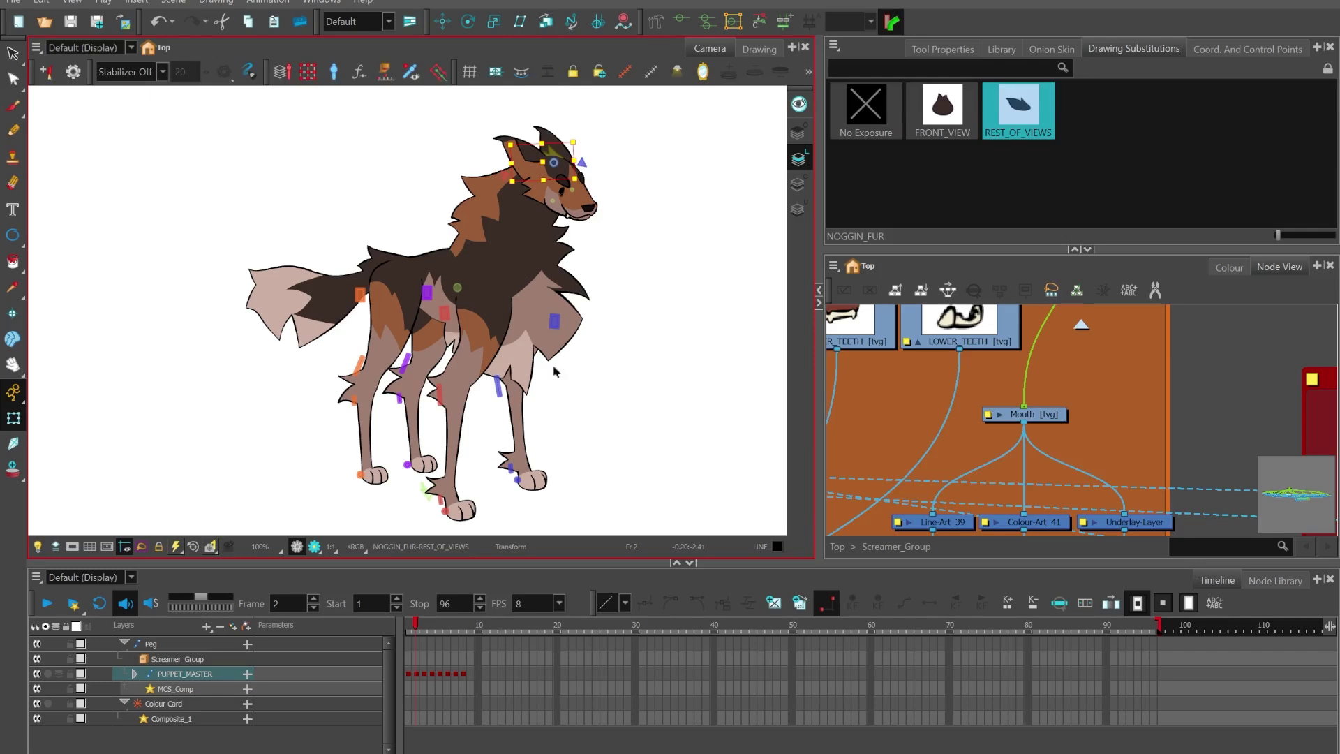
Step: Step forward through the turnaround poses to frame 9, and step back to the front view on frame 1
{"action": "key", "text": "comma"}
{"action": "key", "text": "period"}
{"action": "key", "text": "period"}
{"action": "key", "text": "period"}
{"action": "key", "text": "period"}
{"action": "key", "text": "period"}
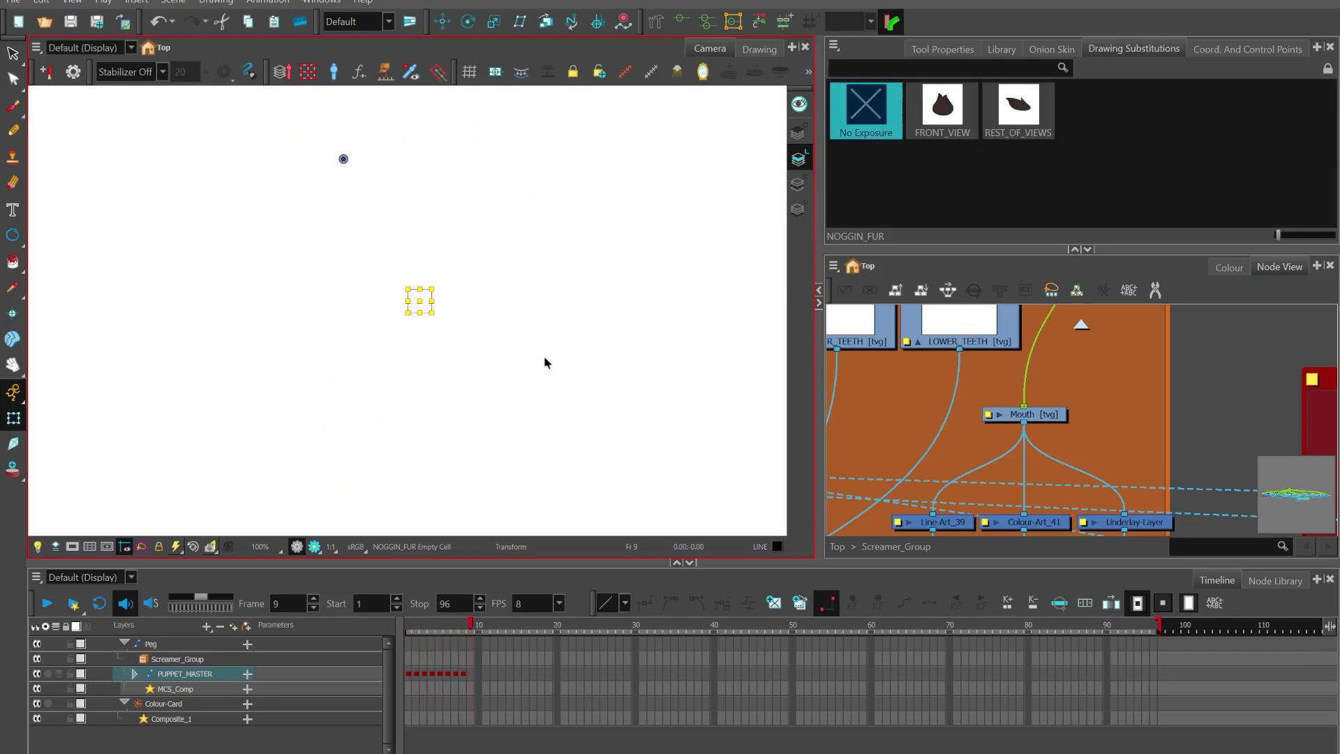
{"action": "key", "text": "comma"}
{"action": "key", "text": "comma"}
{"action": "key", "text": "comma"}
{"action": "key", "text": "comma"}
{"action": "key", "text": "comma"}
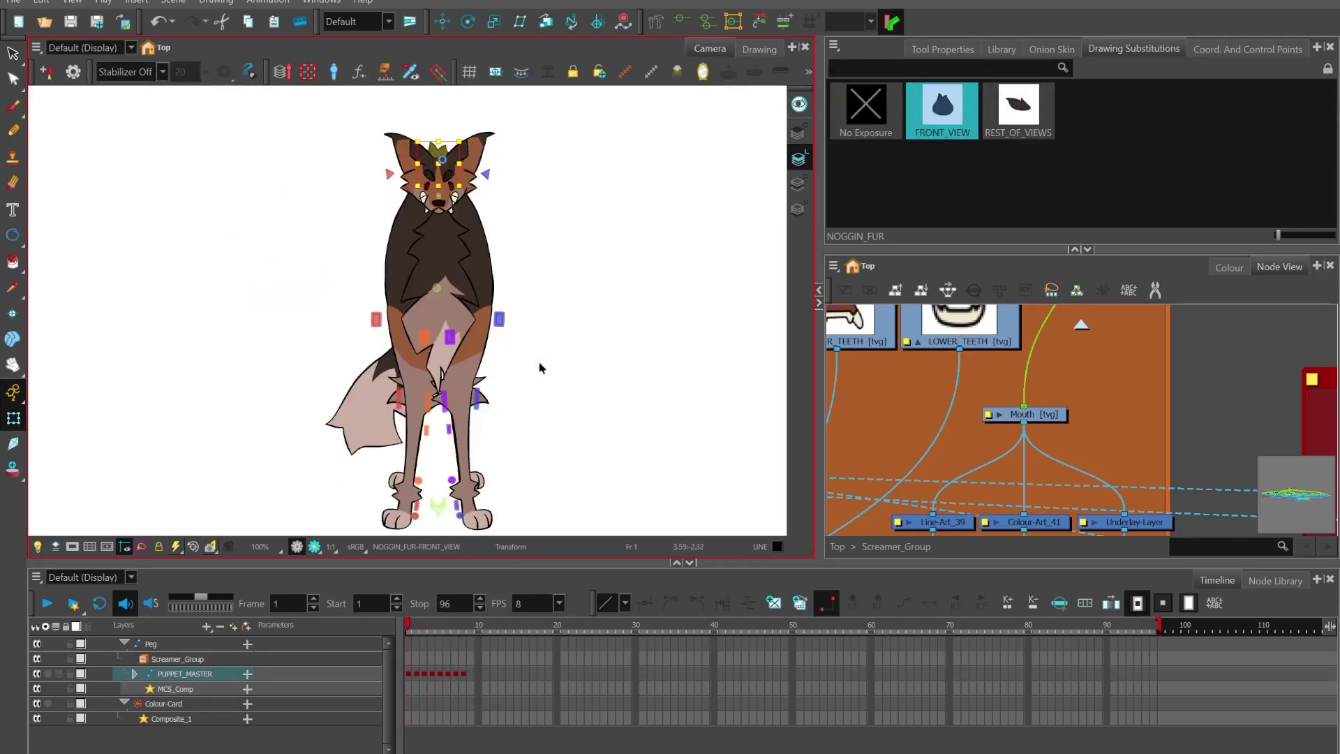
Step: Review the HEAD backdrop and its FACE, EARS, NOGGIN and FUR groups in the node structure
{"action": "scroll", "coordinate": [480, 284], "scroll_direction": "down", "scroll_amount": 2}
{"action": "scroll", "coordinate": [478, 341], "scroll_direction": "up", "scroll_amount": 1}
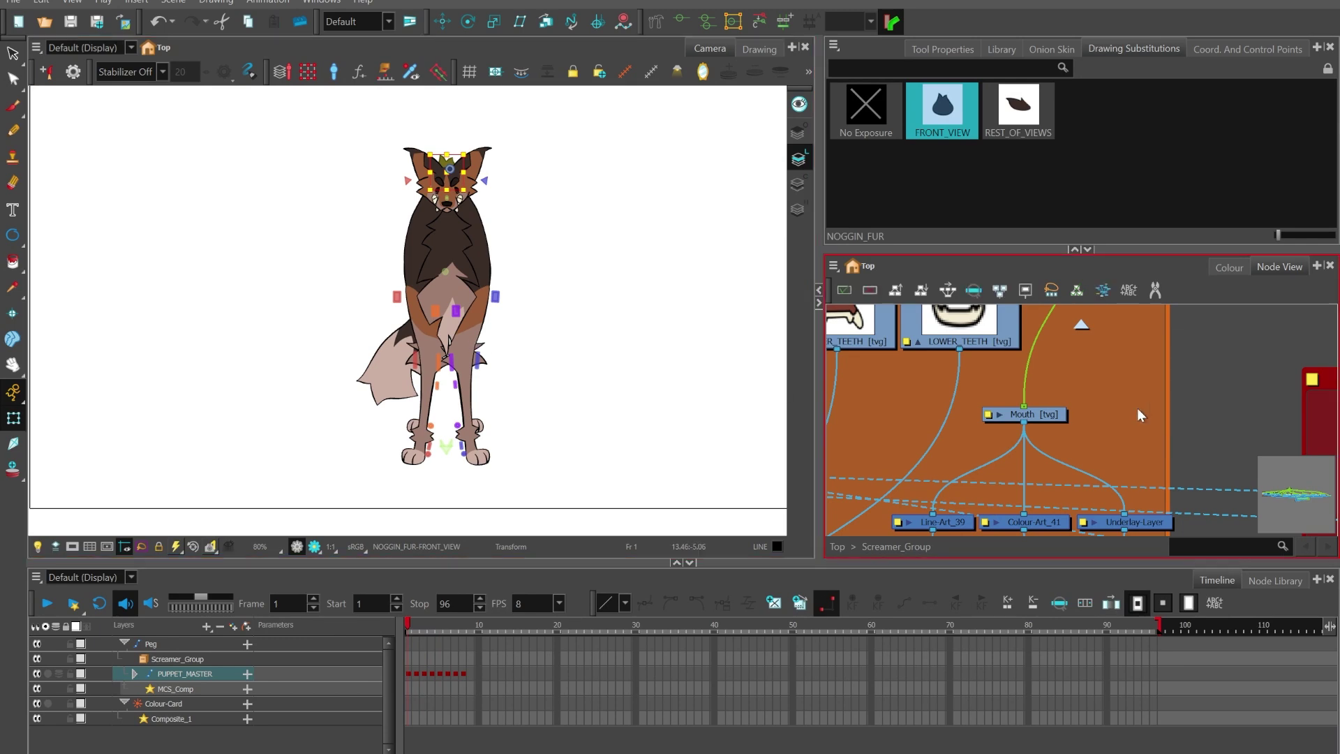
{"action": "scroll", "coordinate": [1025, 377], "scroll_direction": "down", "scroll_amount": 2}
{"action": "scroll", "coordinate": [1026, 382], "scroll_direction": "down", "scroll_amount": 3}
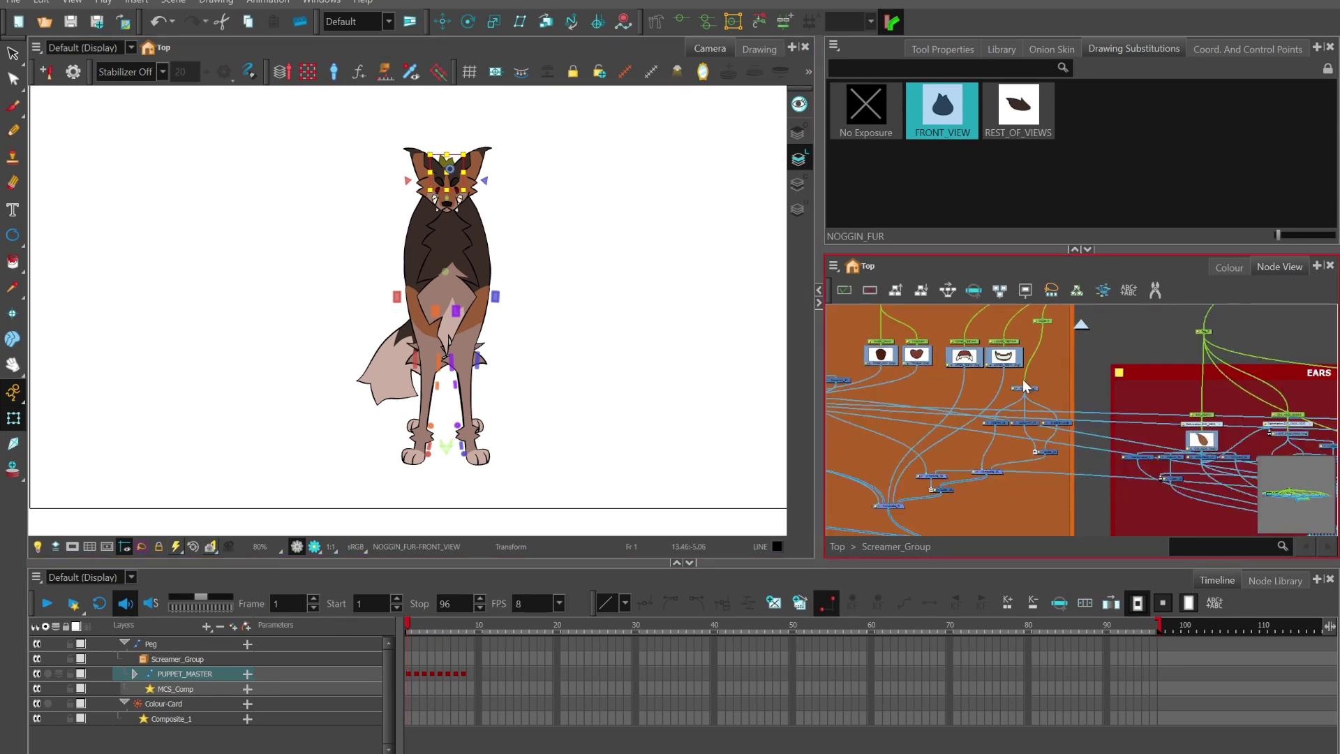
{"action": "scroll", "coordinate": [1025, 384], "scroll_direction": "down", "scroll_amount": 4}
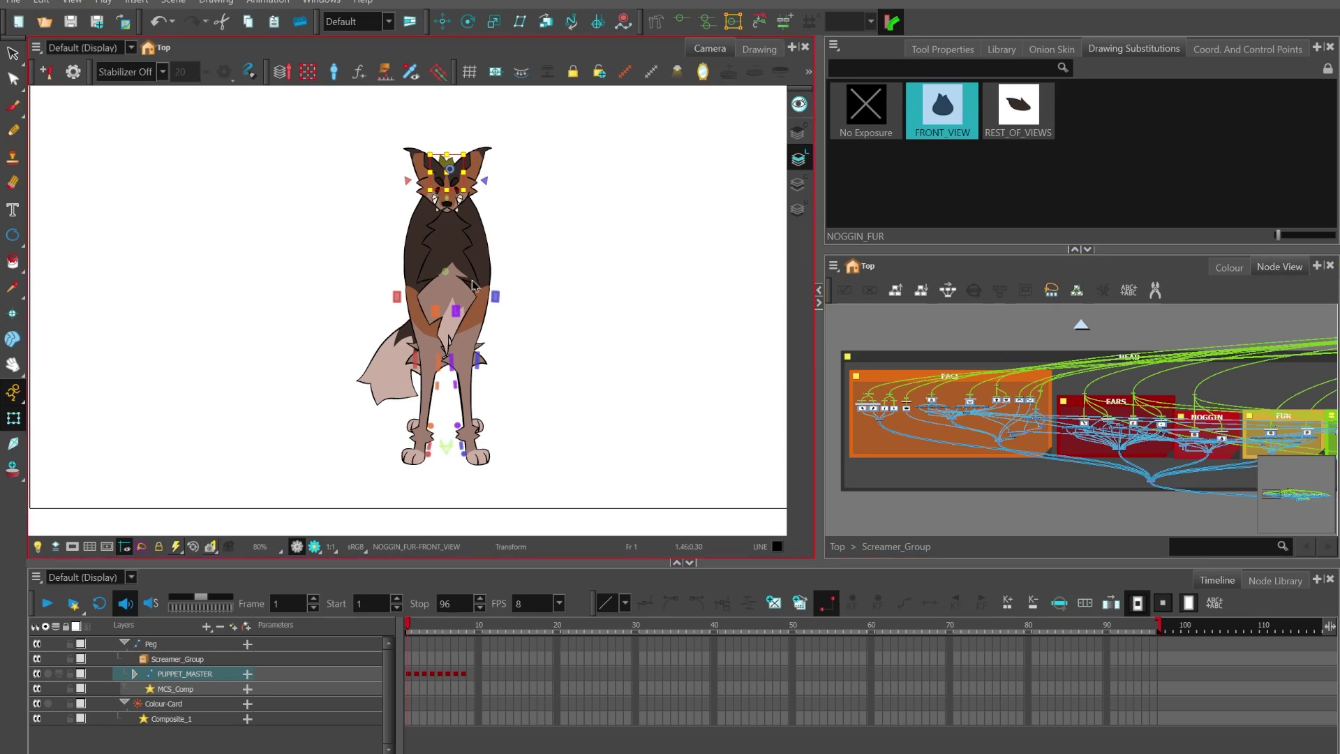
Step: Examine the near cheek fur on the wolf's front view and on the turned head in frame 2
{"action": "scroll", "coordinate": [1027, 392], "scroll_direction": "up", "scroll_amount": 5}
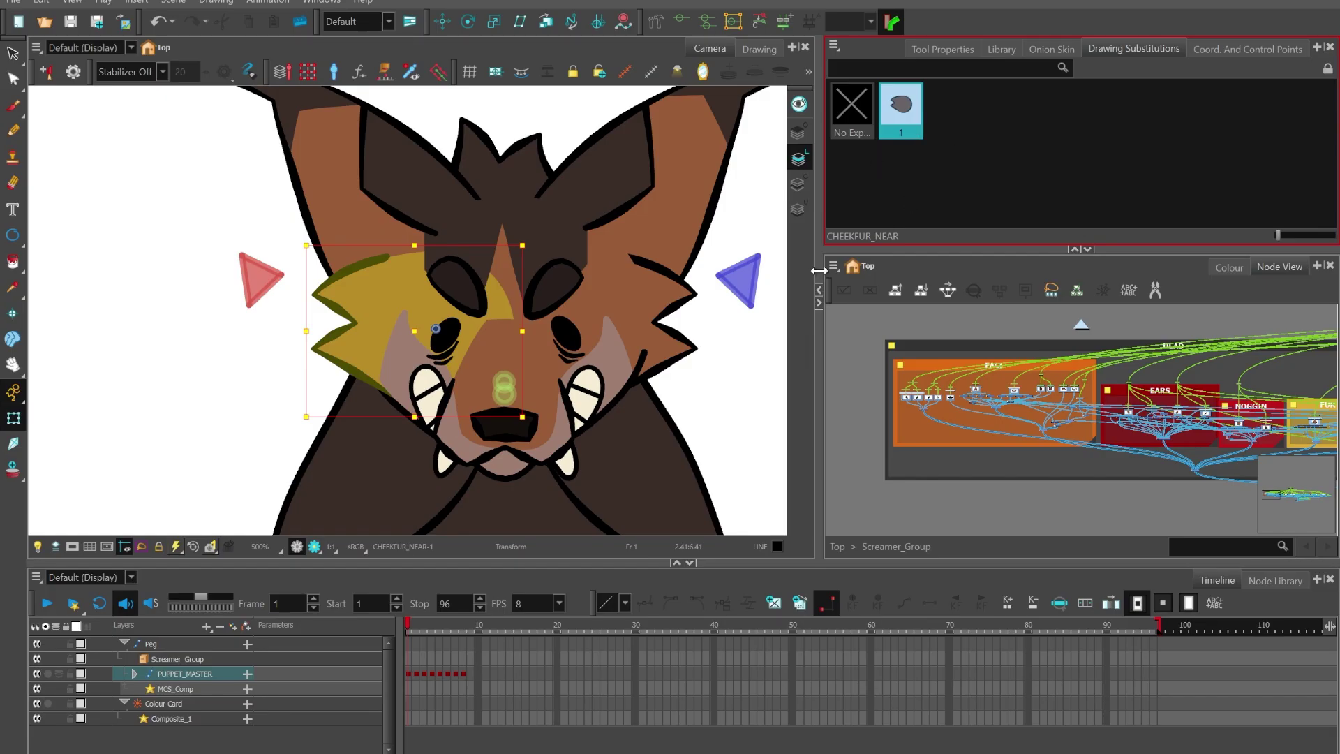
{"action": "scroll", "coordinate": [377, 343], "scroll_direction": "down", "scroll_amount": 2}
{"action": "scroll", "coordinate": [376, 343], "scroll_direction": "up", "scroll_amount": 1}
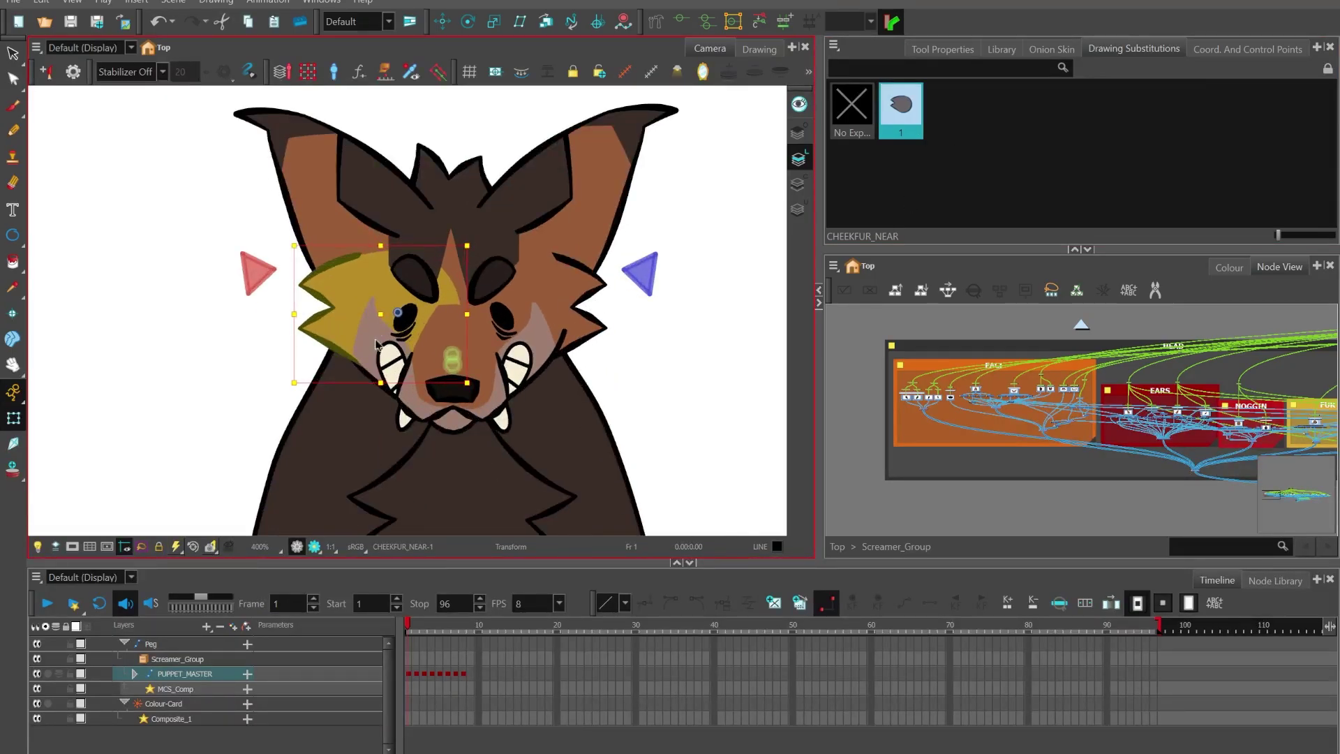
{"action": "key", "text": "."}
{"action": "scroll", "coordinate": [216, 287], "scroll_direction": "down", "scroll_amount": 3}
{"action": "scroll", "coordinate": [632, 299], "scroll_direction": "up", "scroll_amount": 3}
{"action": "scroll", "coordinate": [336, 299], "scroll_direction": "down", "scroll_amount": 2}
{"action": "scroll", "coordinate": [421, 327], "scroll_direction": "up", "scroll_amount": 3}
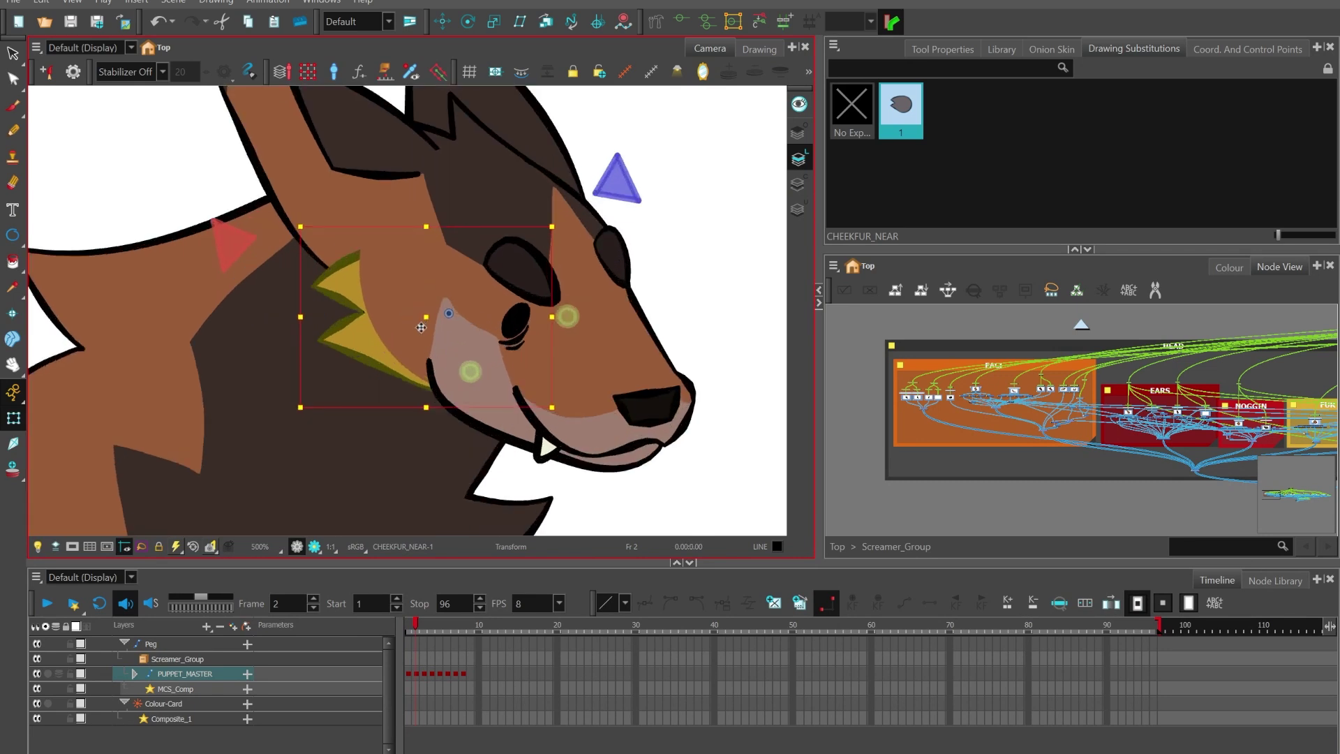
{"action": "scroll", "coordinate": [421, 327], "scroll_direction": "down", "scroll_amount": 4}
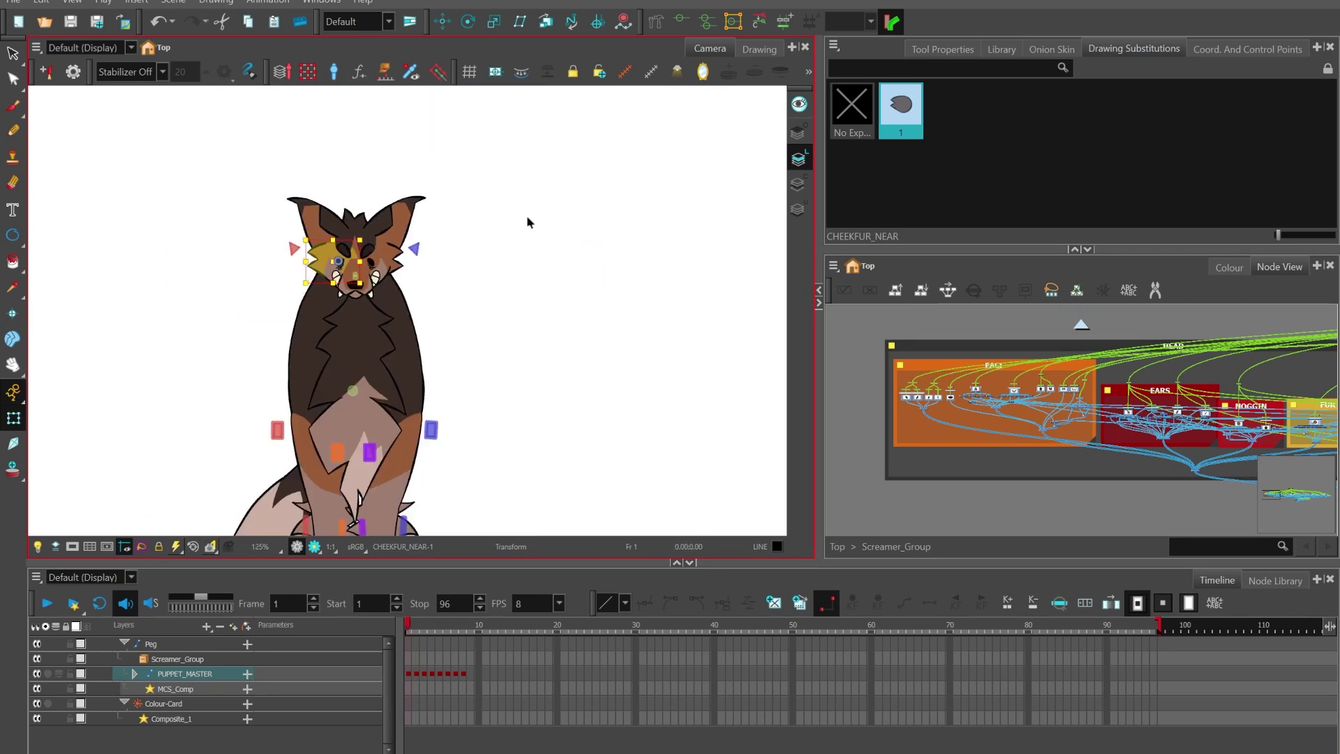
{"action": "scroll", "coordinate": [526, 220], "scroll_direction": "up", "scroll_amount": 2}
{"action": "scroll", "coordinate": [526, 220], "scroll_direction": "down", "scroll_amount": 1}
{"action": "scroll", "coordinate": [487, 182], "scroll_direction": "up", "scroll_amount": 3}
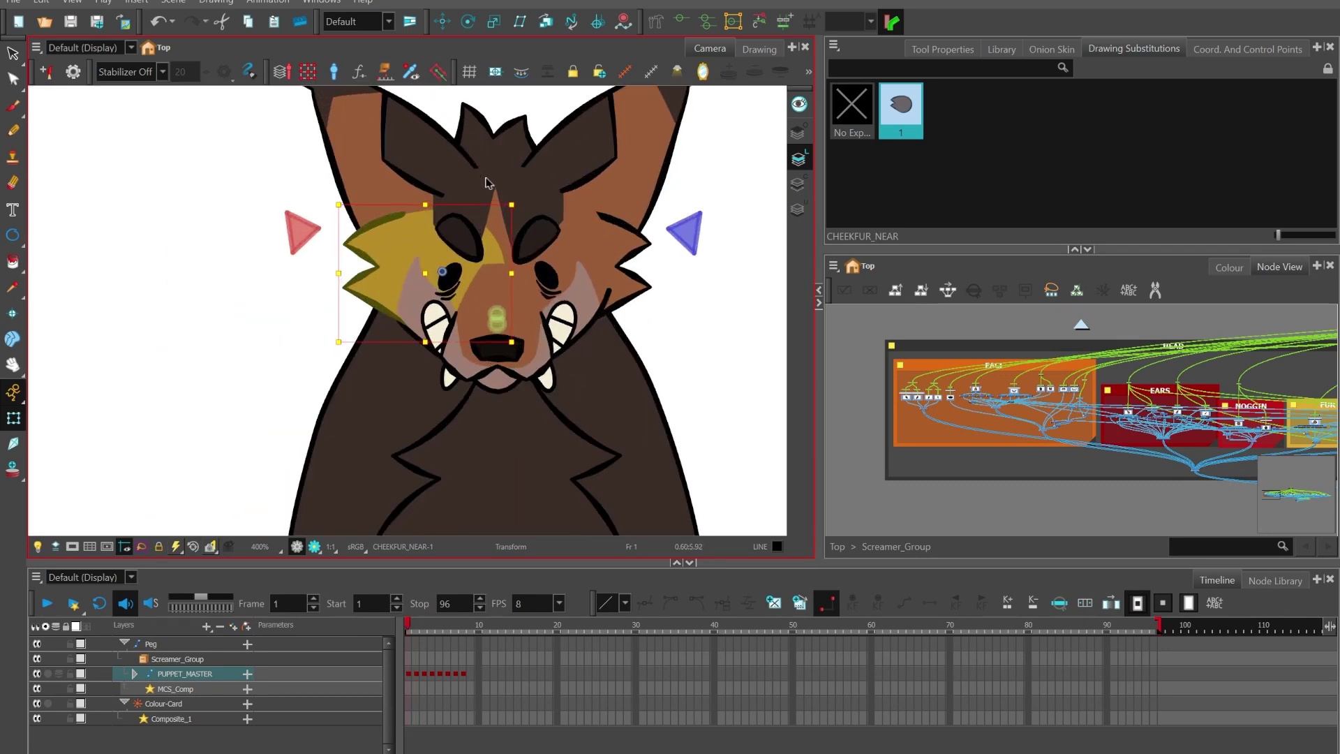
Step: Select the far ear and the far cheek fur on the front view to examine both drawings
{"action": "left_click", "coordinate": [693, 330]}
{"action": "scroll", "coordinate": [620, 206], "scroll_direction": "up", "scroll_amount": 2}
{"action": "left_click", "coordinate": [617, 222]}
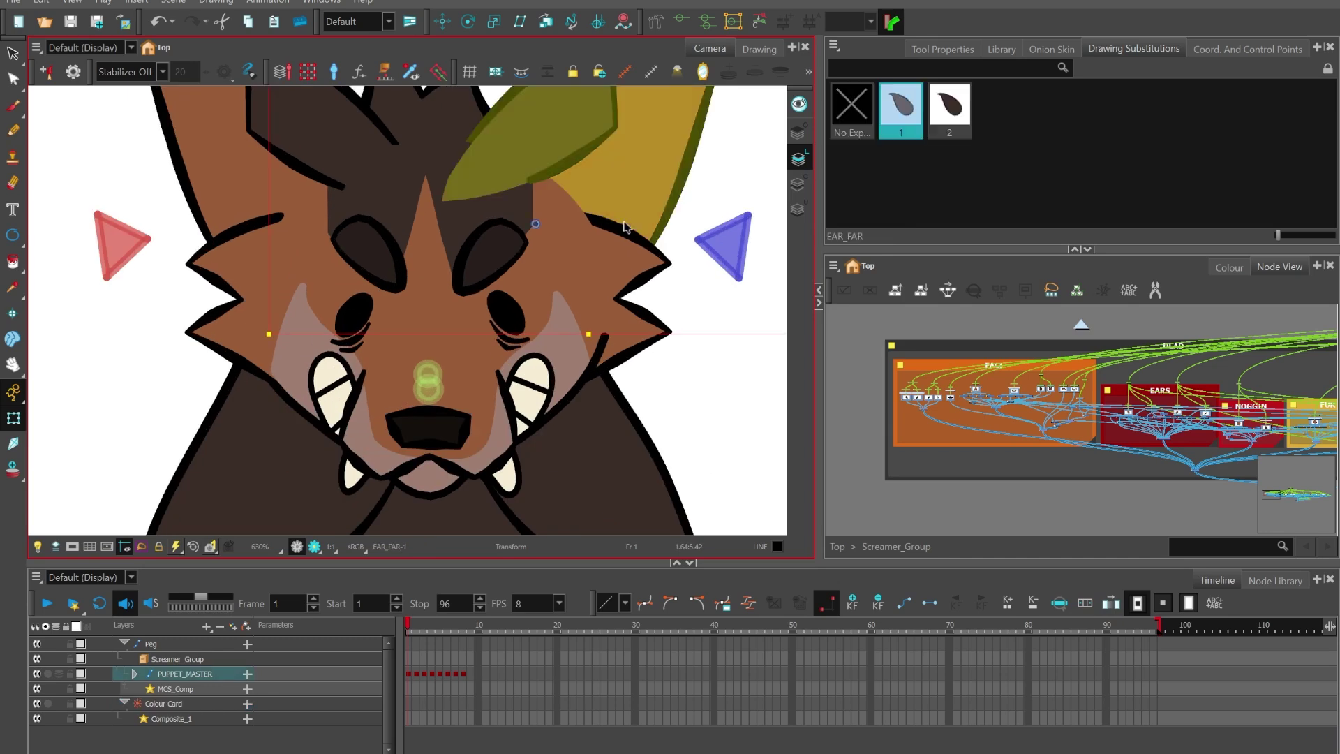
{"action": "left_click", "coordinate": [619, 232]}
{"action": "scroll", "coordinate": [482, 256], "scroll_direction": "down", "scroll_amount": 3}
{"action": "left_click", "coordinate": [665, 295]}
{"action": "scroll", "coordinate": [450, 292], "scroll_direction": "down", "scroll_amount": 5}
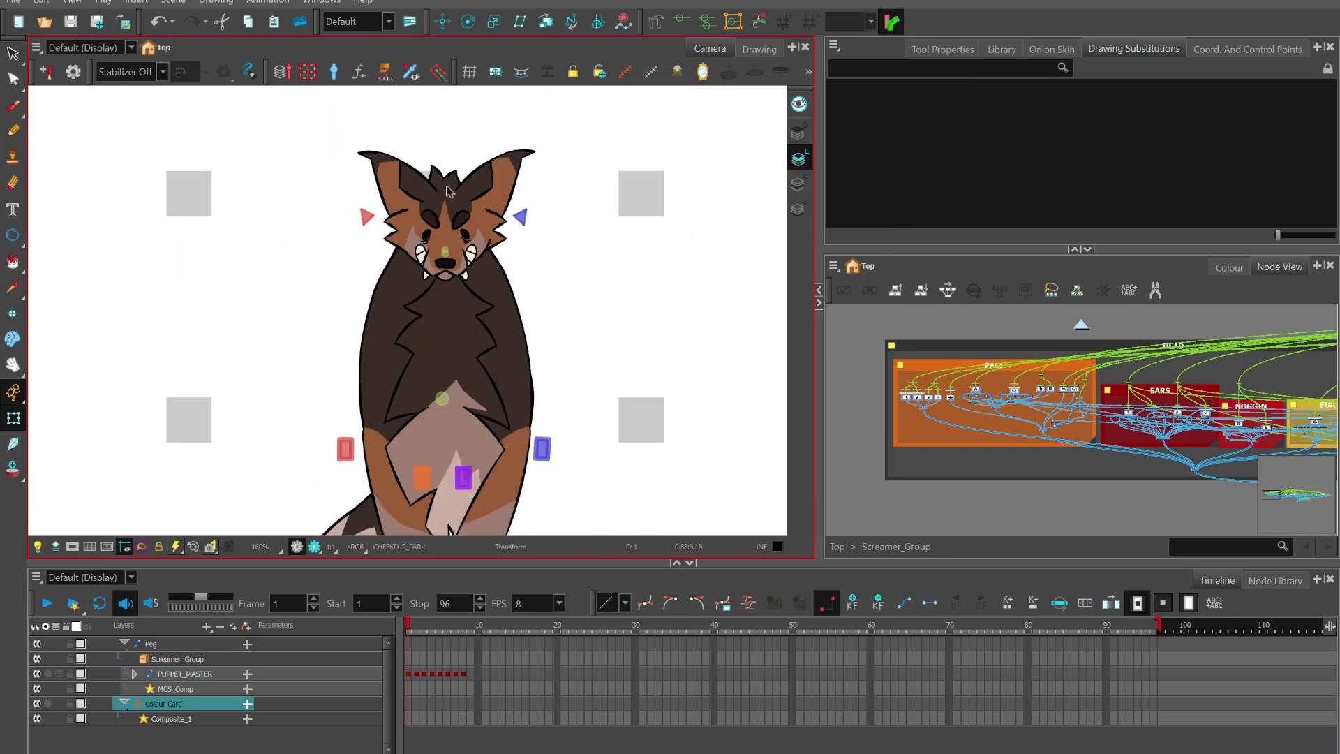
{"action": "scroll", "coordinate": [445, 334], "scroll_direction": "up", "scroll_amount": 2}
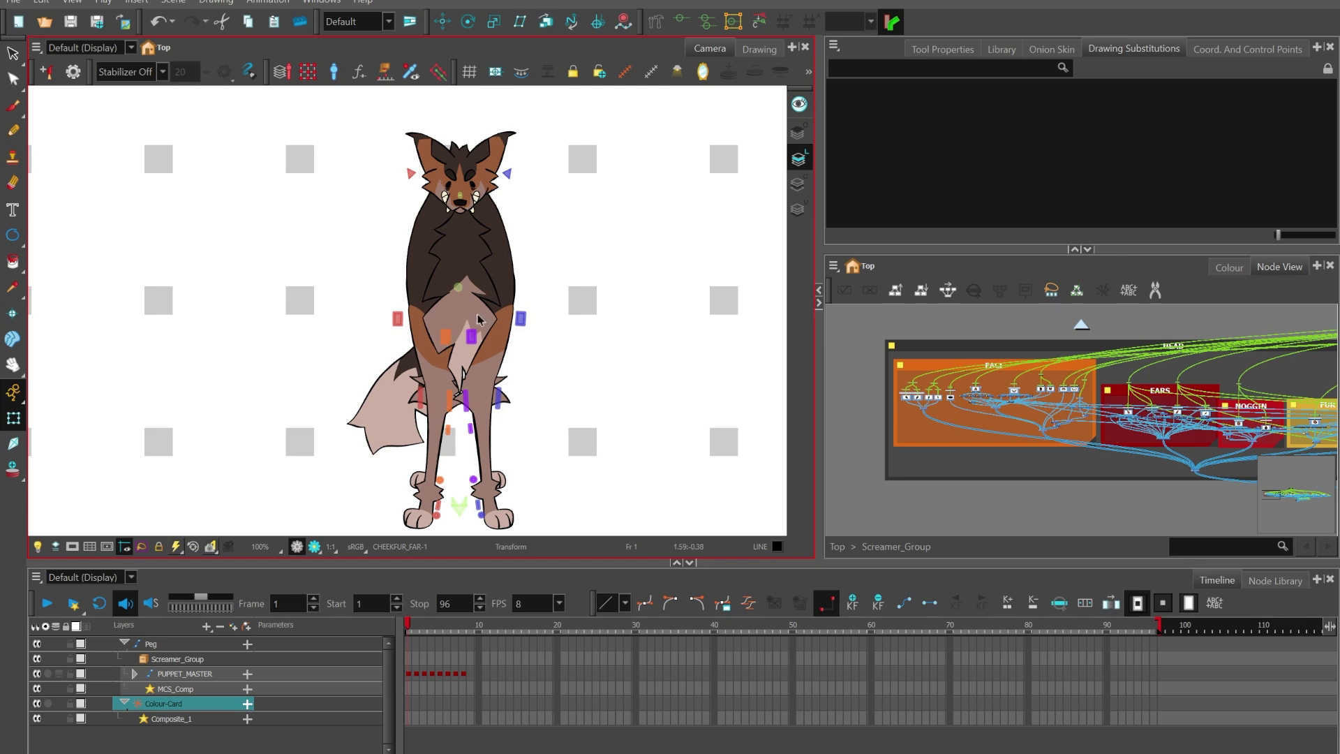
Step: Move to frame 9 and step back through the turnaround poses to the front view on frame 1
{"action": "scroll", "coordinate": [353, 303], "scroll_direction": "down", "scroll_amount": 1}
{"action": "key", "text": "Return"}
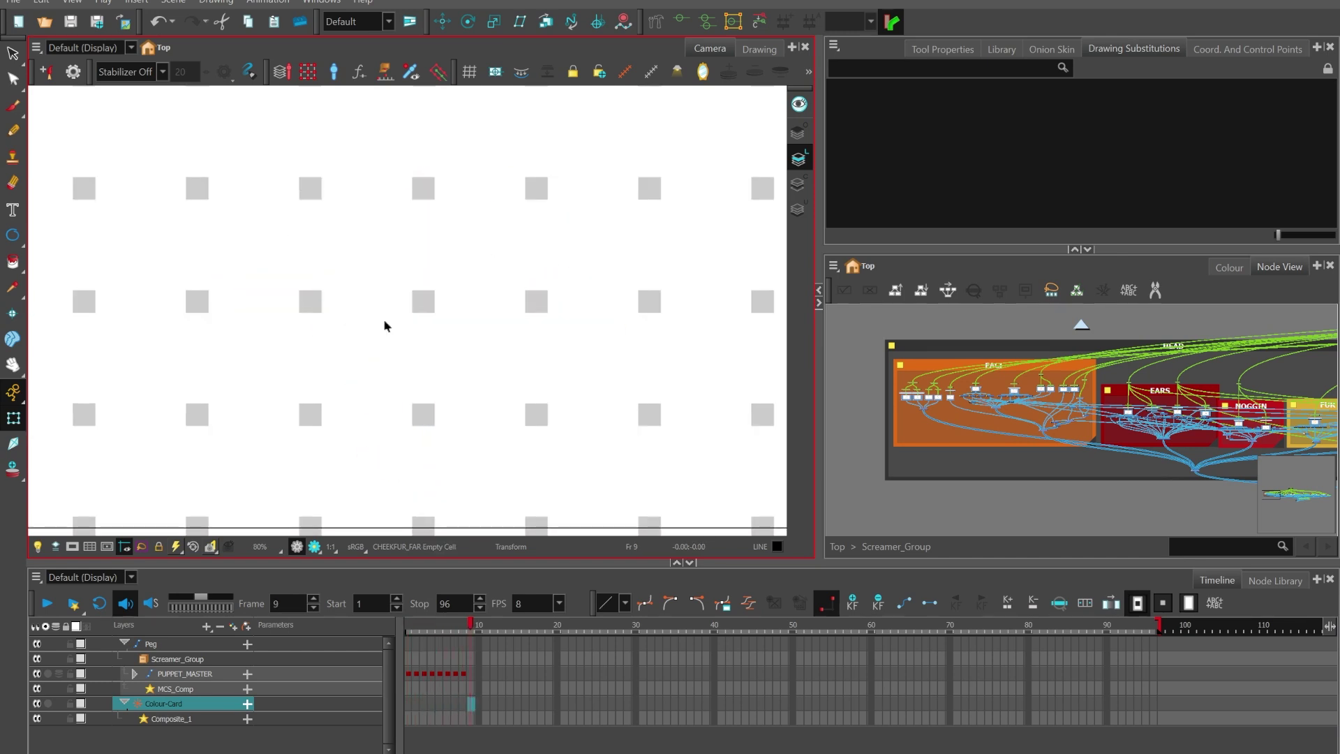
{"action": "key", "text": "comma"}
{"action": "key", "text": "comma"}
{"action": "key", "text": "comma"}
{"action": "key", "text": "comma"}
{"action": "key", "text": "comma"}
{"action": "key", "text": "comma"}
{"action": "key", "text": "comma"}
{"action": "key", "text": "comma"}
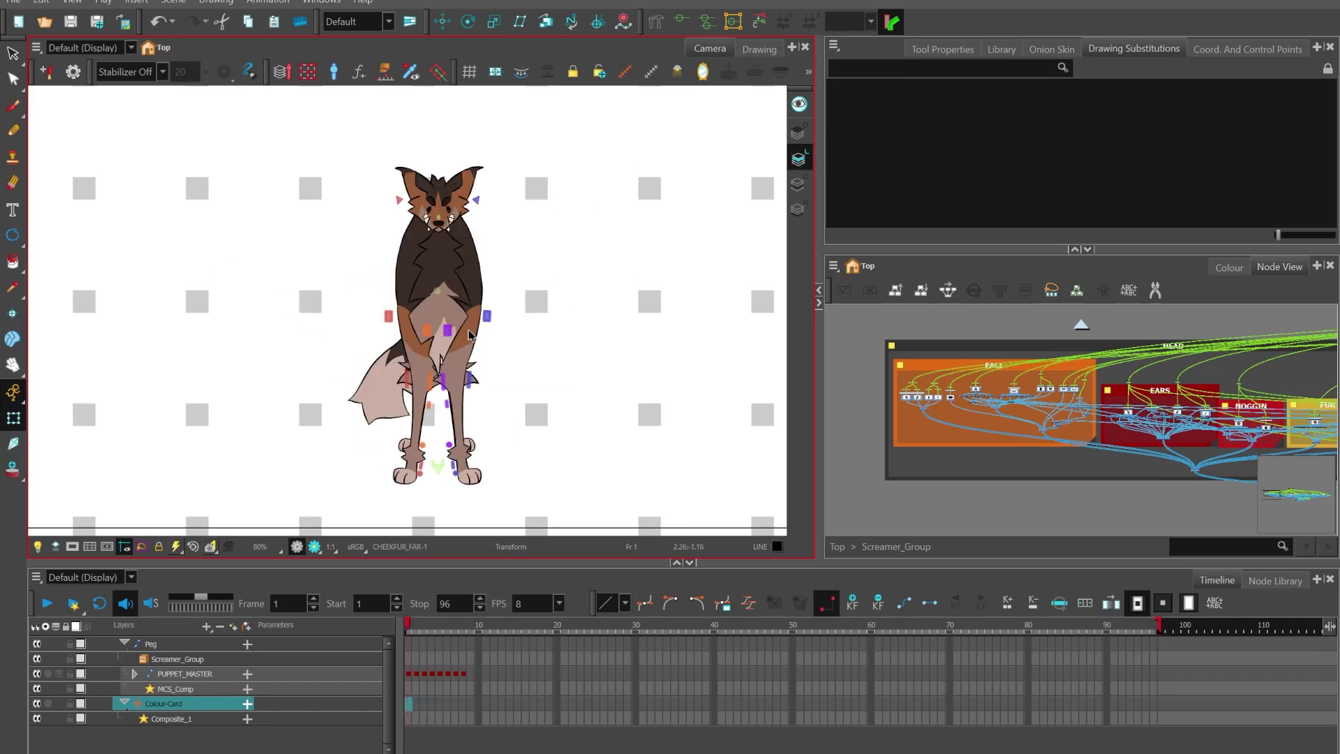
Step: Step back and forth through the turnaround to compare the back and side poses up to frame 8
{"action": "key", "text": "period"}
{"action": "key", "text": "period"}
{"action": "key", "text": "period"}
{"action": "key", "text": "period"}
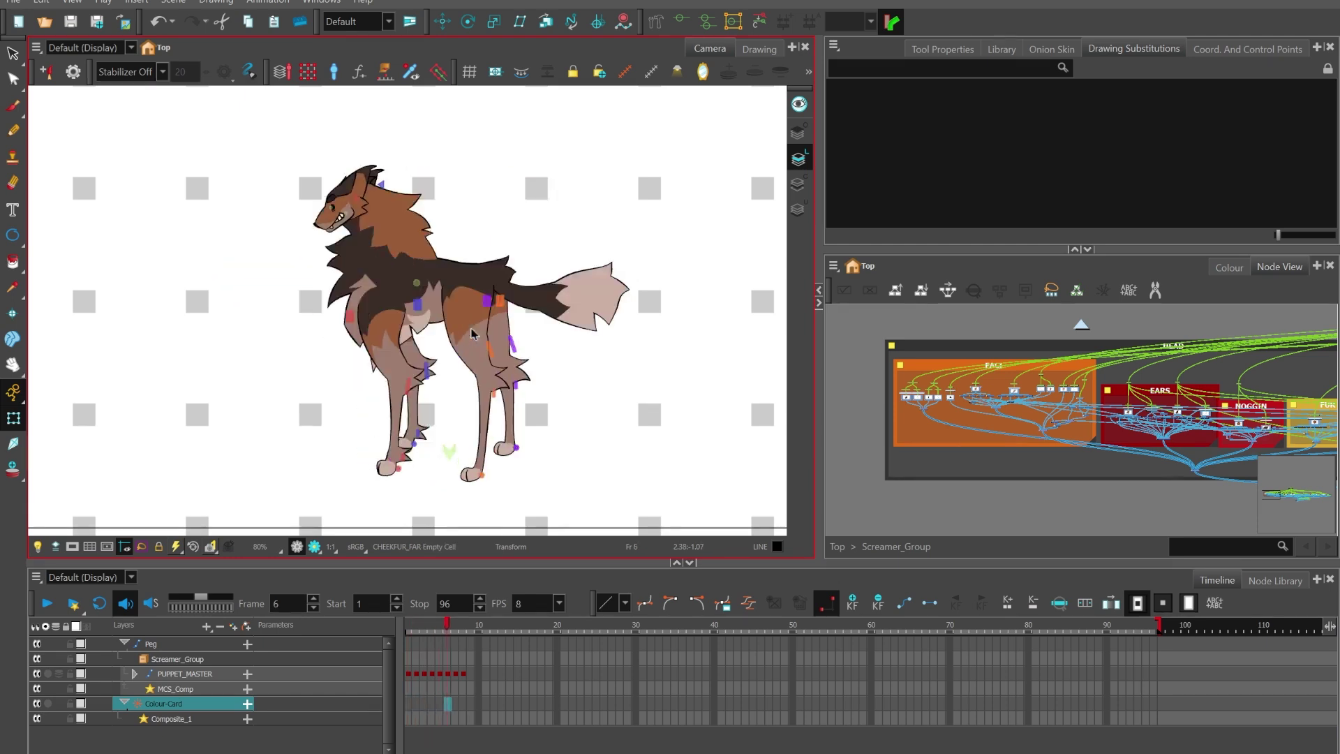
{"action": "key", "text": "comma"}
{"action": "key", "text": "comma"}
{"action": "key", "text": "comma"}
{"action": "key", "text": "period"}
{"action": "key", "text": "period"}
{"action": "key", "text": "period"}
{"action": "key", "text": "period"}
{"action": "key", "text": "period"}
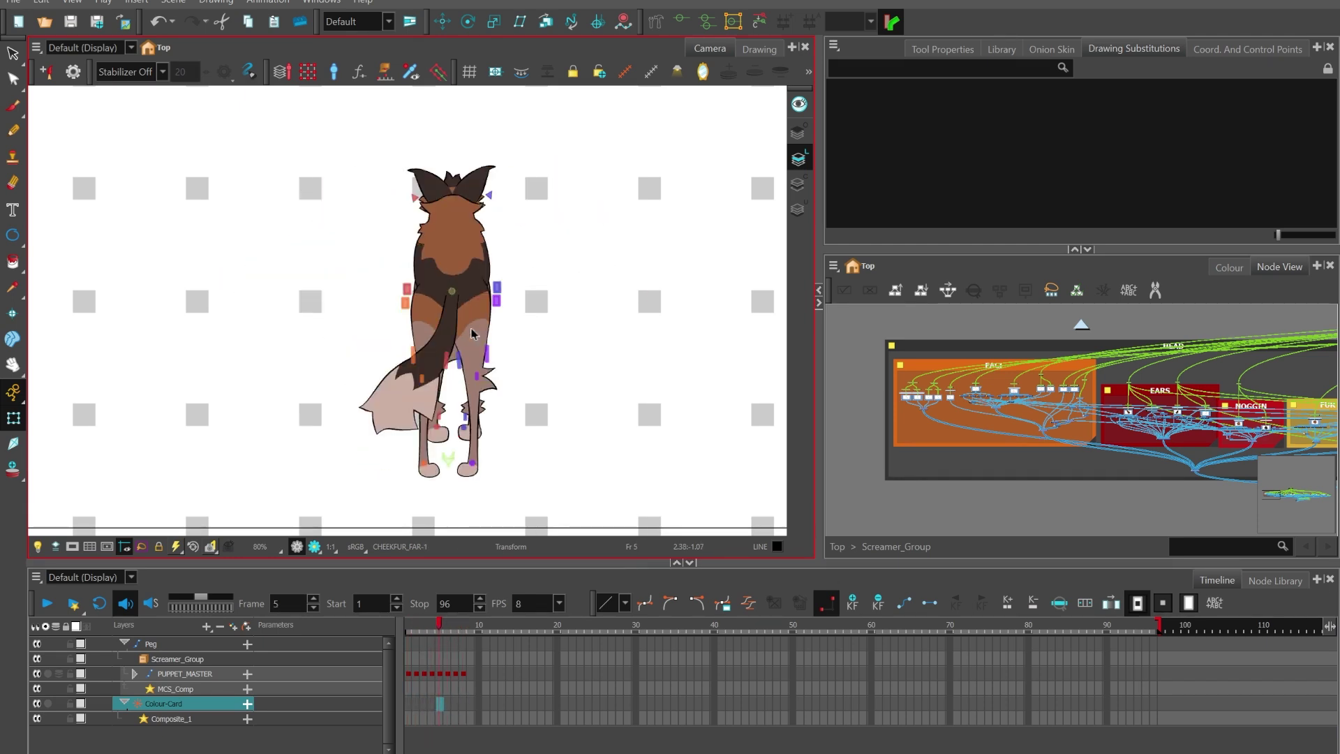
{"action": "key", "text": "comma"}
{"action": "key", "text": "period"}
{"action": "key", "text": "comma"}
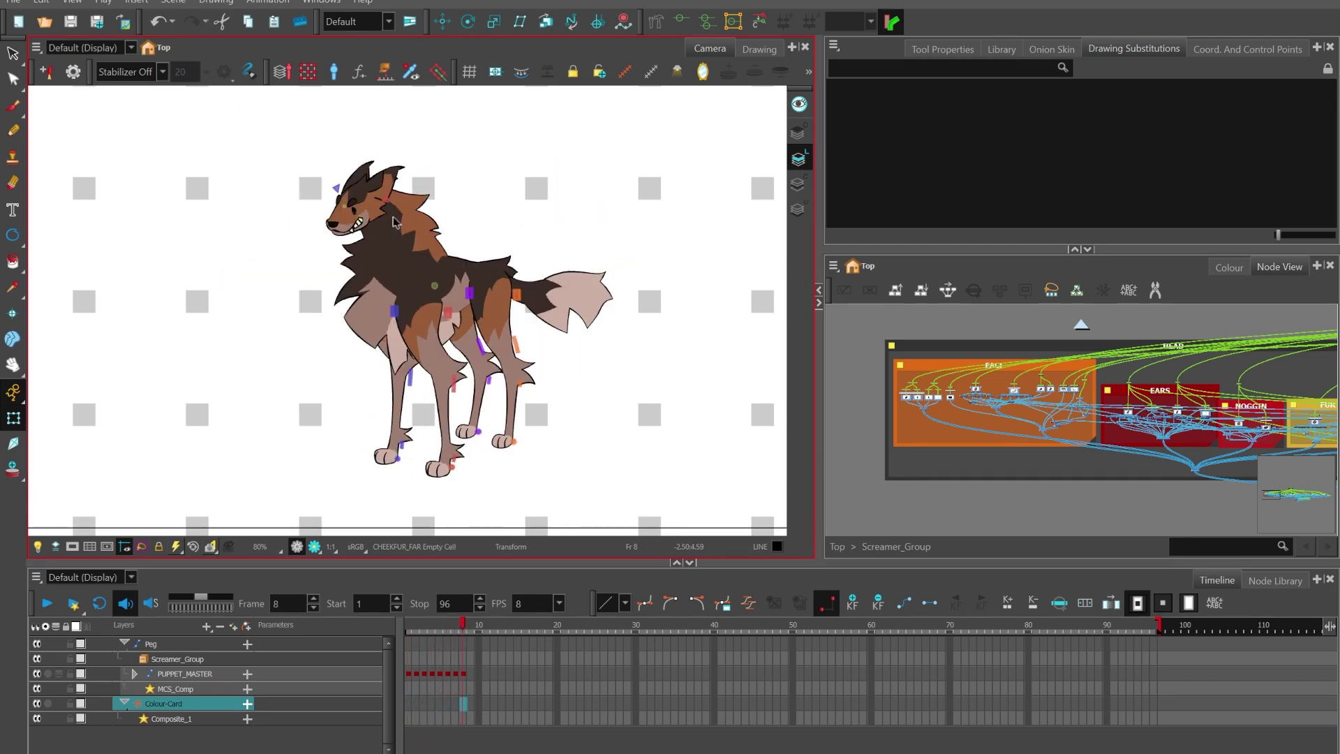
Step: Return to the front view on frame 1 and step forward to the turned pose on frame 2
{"action": "key", "text": "comma"}
{"action": "key", "text": "comma"}
{"action": "key", "text": "comma"}
{"action": "key", "text": "comma"}
{"action": "key", "text": "comma"}
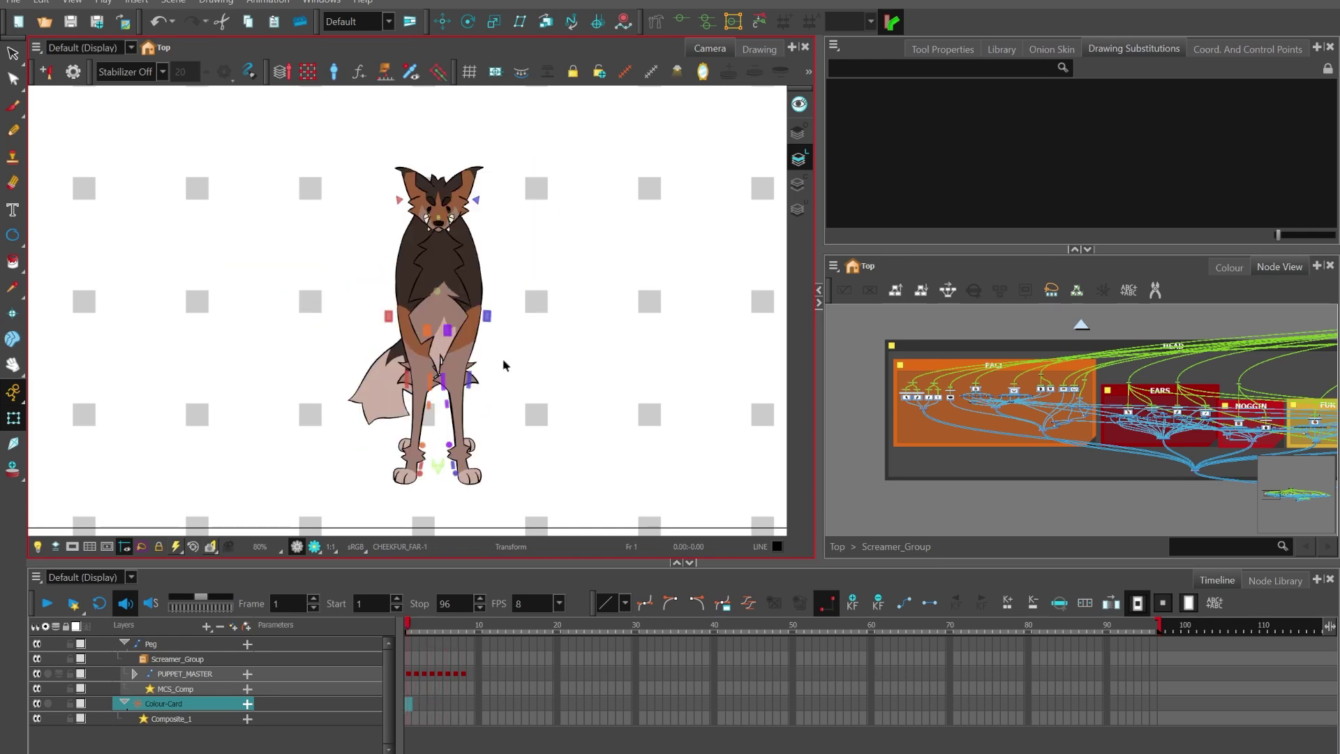
{"action": "key", "text": "period"}
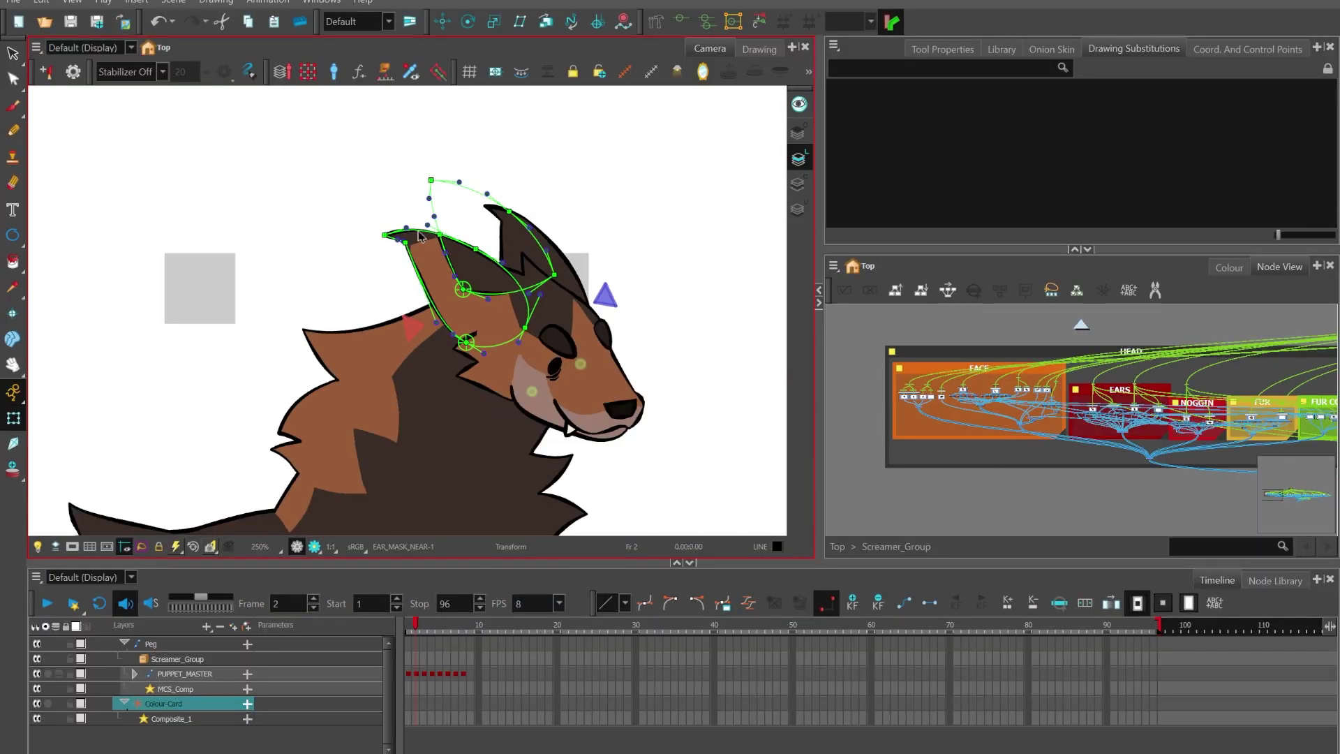
Step: Examine the near ear's deformation controls on frame 2 alongside the EARS, NOGGIN and FUR node groups
{"action": "scroll", "coordinate": [419, 235], "scroll_direction": "up", "scroll_amount": 1}
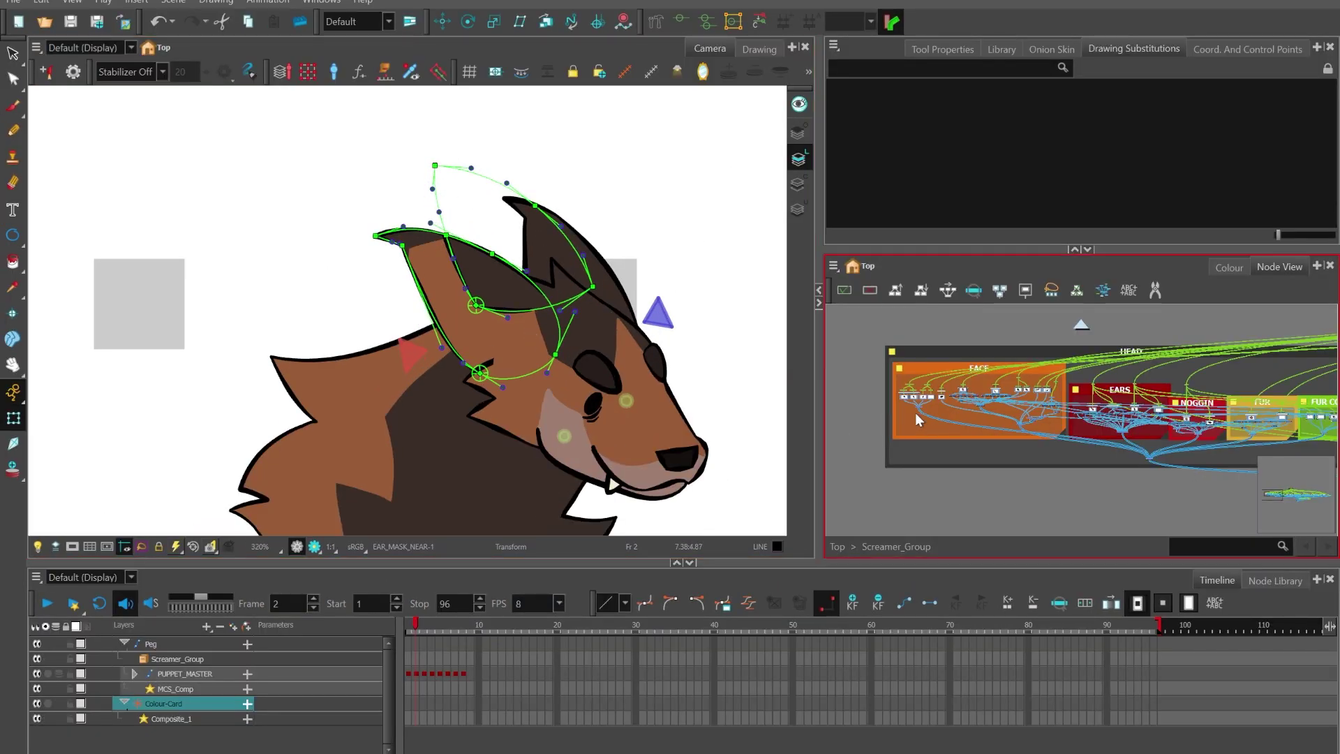
{"action": "scroll", "coordinate": [1145, 399], "scroll_direction": "up", "scroll_amount": 3}
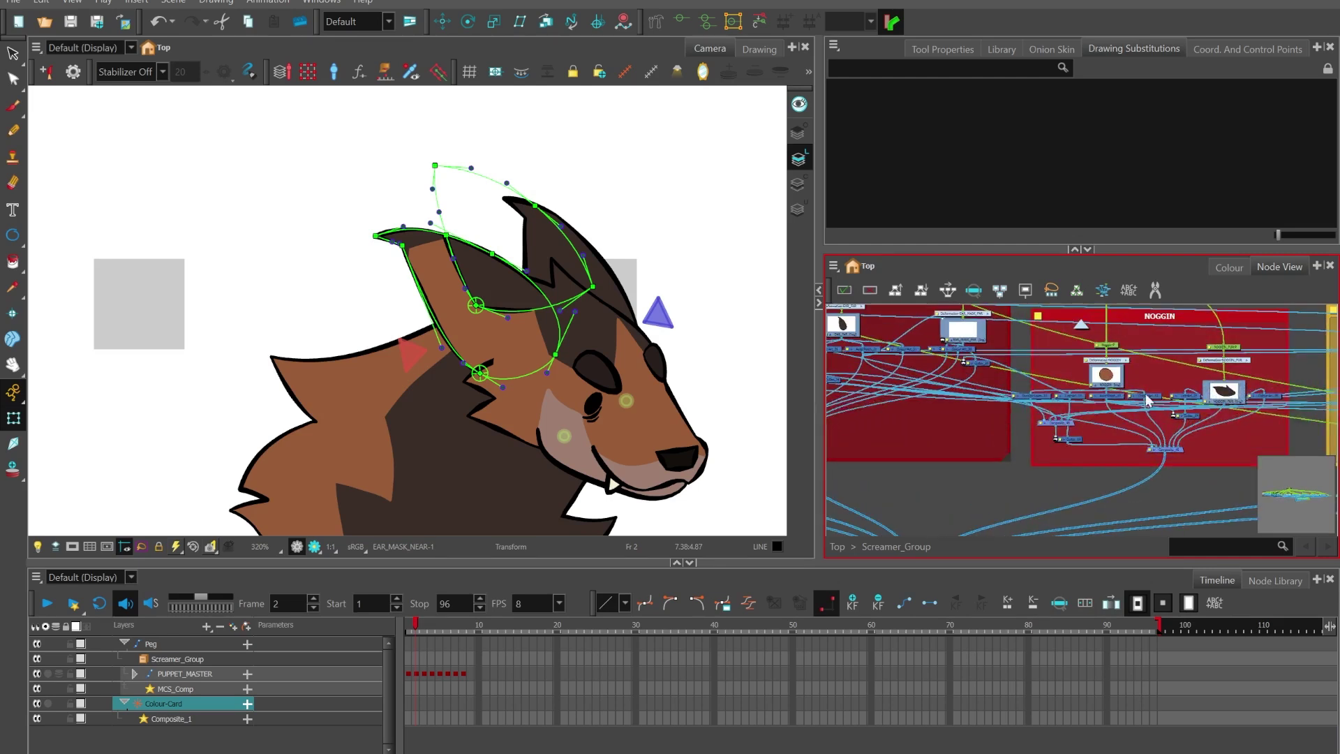
{"action": "scroll", "coordinate": [1114, 403], "scroll_direction": "down", "scroll_amount": 2}
{"action": "scroll", "coordinate": [347, 376], "scroll_direction": "down", "scroll_amount": 5}
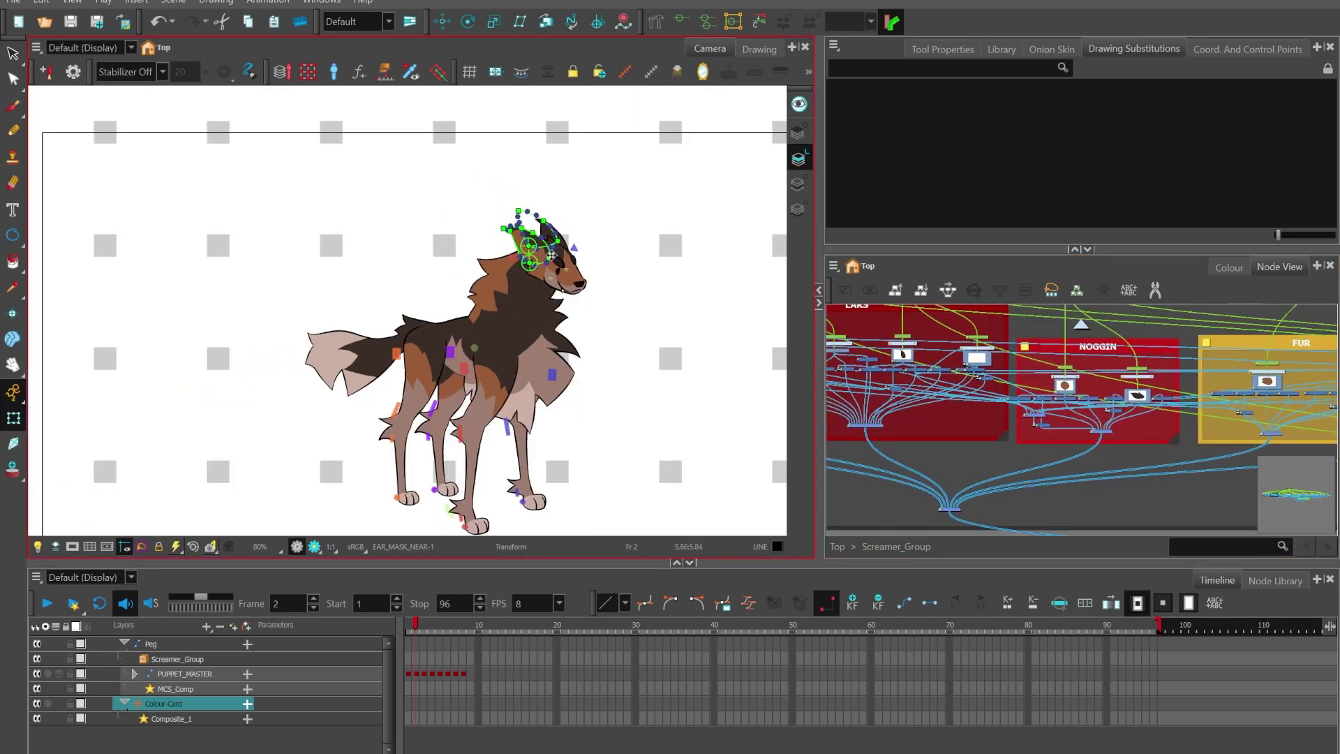
{"action": "scroll", "coordinate": [551, 255], "scroll_direction": "up", "scroll_amount": 3}
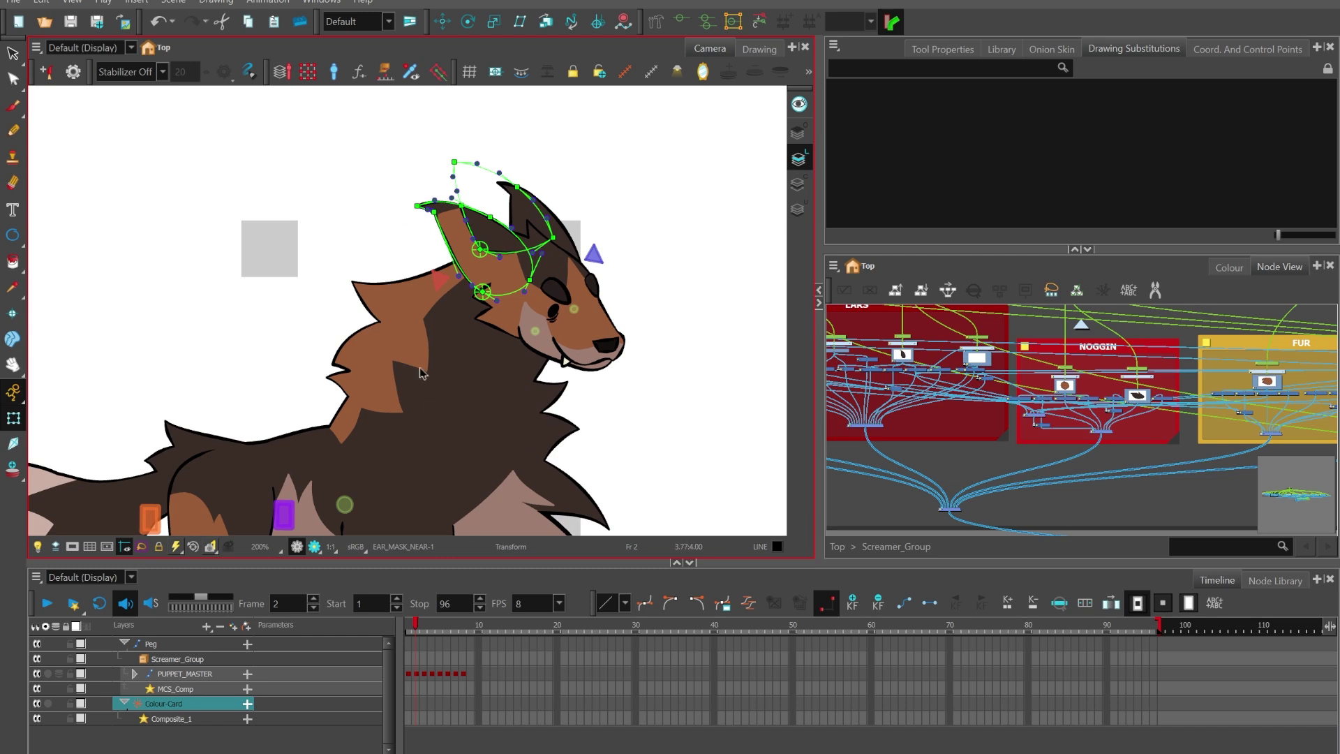
{"action": "scroll", "coordinate": [1184, 419], "scroll_direction": "down", "scroll_amount": 2}
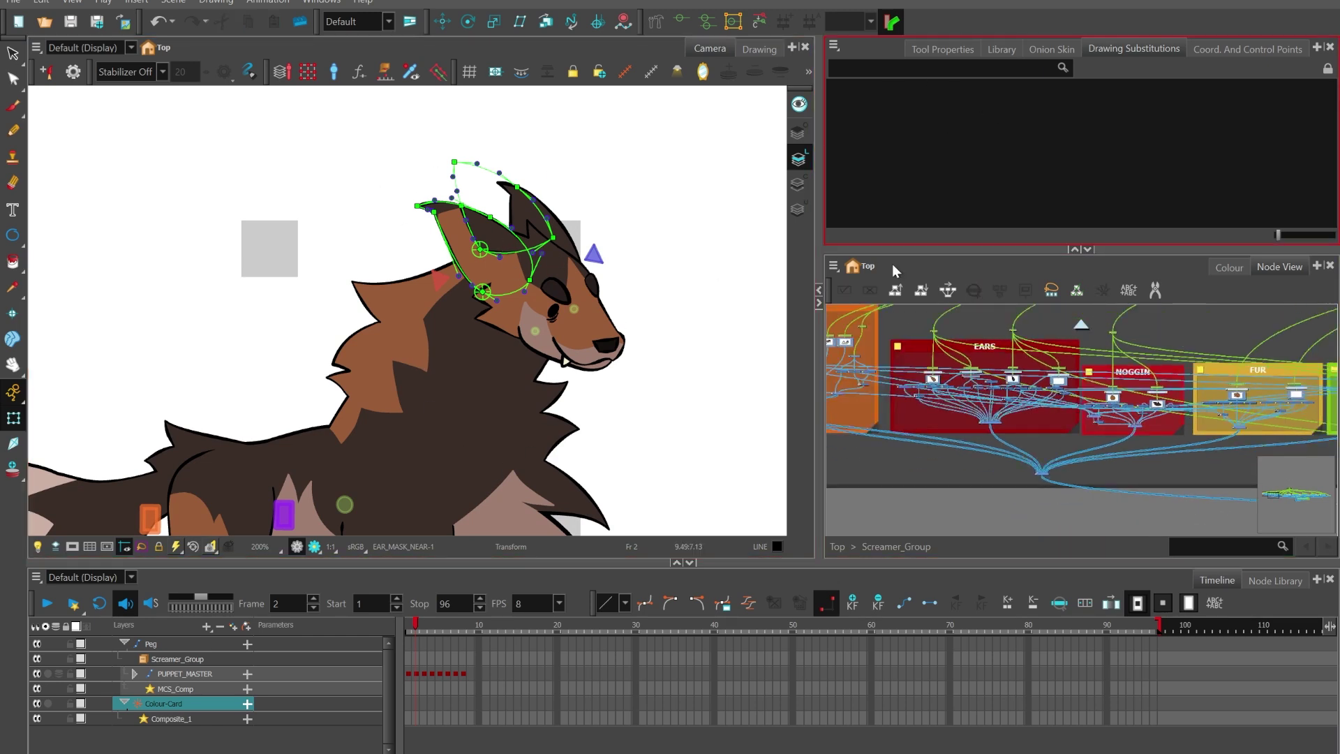
{"action": "scroll", "coordinate": [1091, 417], "scroll_direction": "up", "scroll_amount": 2}
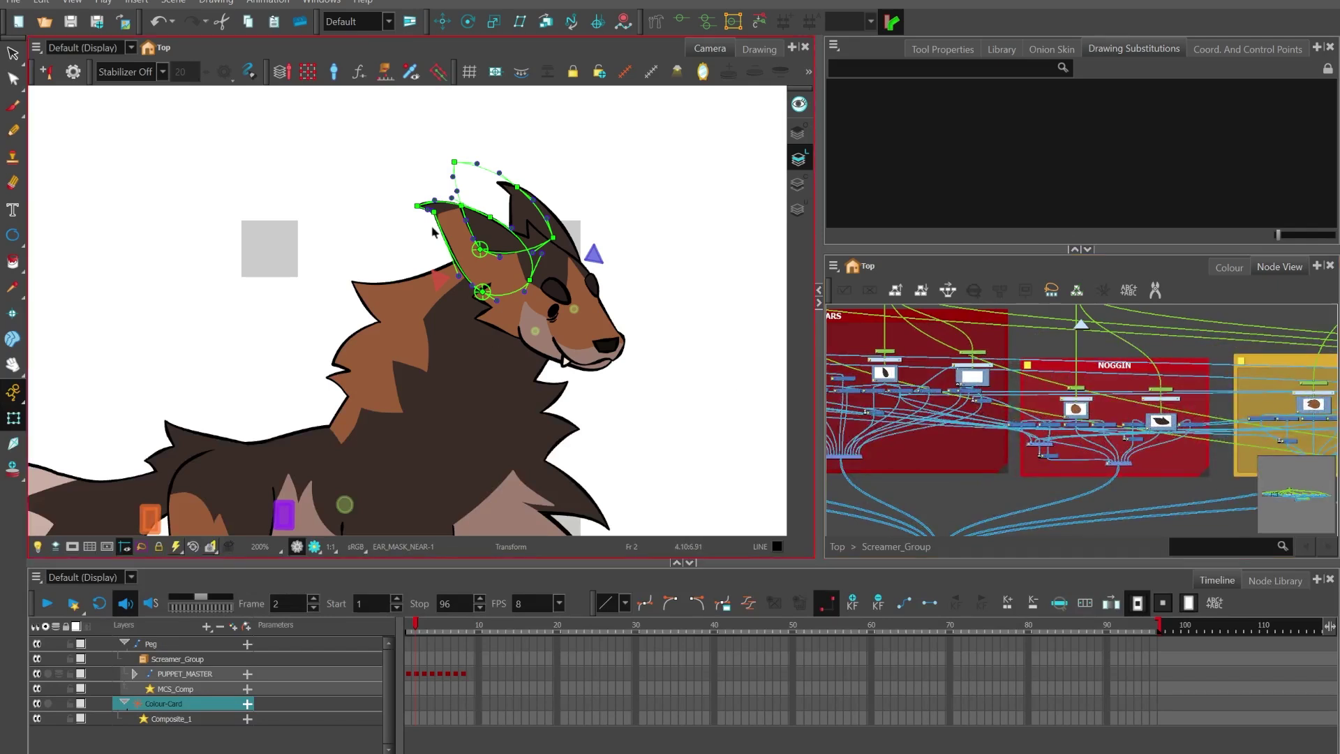
Step: Hide the near ear's deformation controls on frame 2
{"action": "scroll", "coordinate": [506, 197], "scroll_direction": "up", "scroll_amount": 3}
{"action": "scroll", "coordinate": [505, 197], "scroll_direction": "down", "scroll_amount": 3}
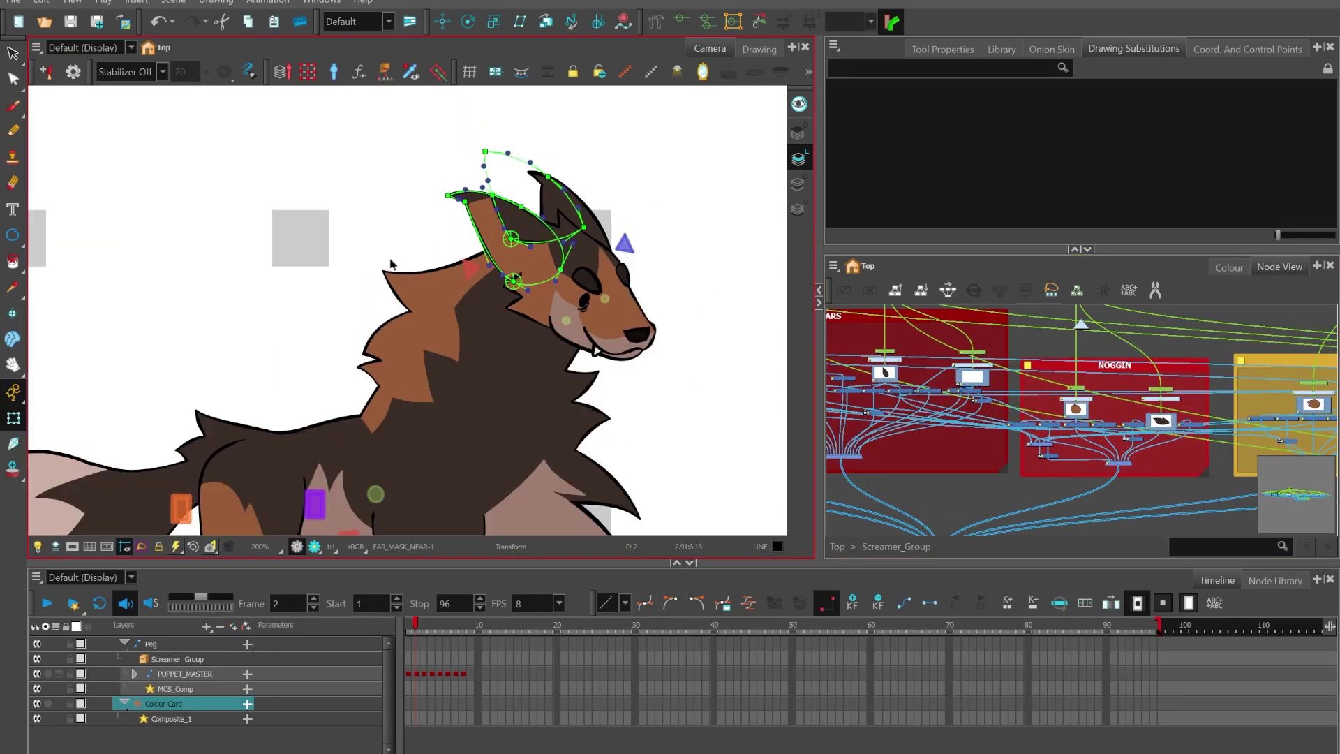
{"action": "left_click", "coordinate": [677, 71]}
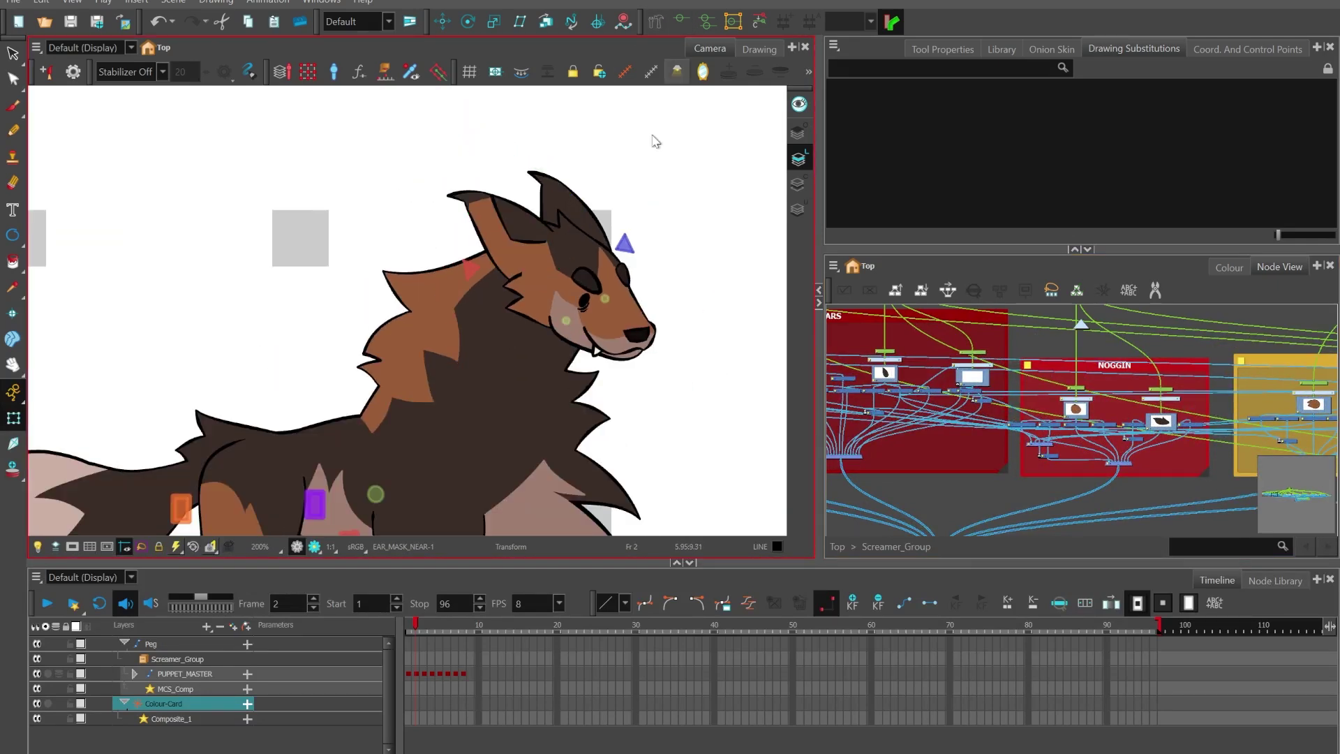
Step: Delete the Deformation-CHESTFUR_BACKOFNECK group above the back-of-neck chest fur drawing in the BODY nodes
{"action": "scroll", "coordinate": [425, 285], "scroll_direction": "up", "scroll_amount": 5}
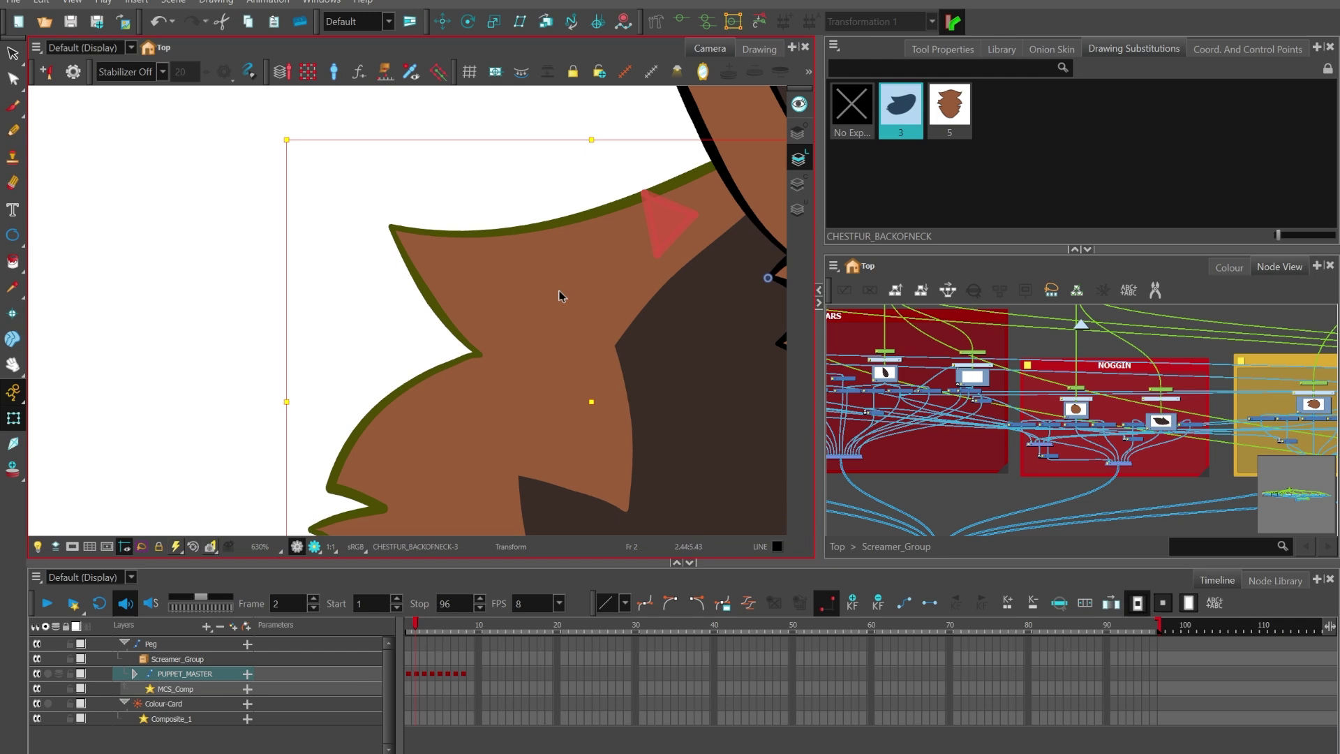
{"action": "scroll", "coordinate": [559, 292], "scroll_direction": "down", "scroll_amount": 3}
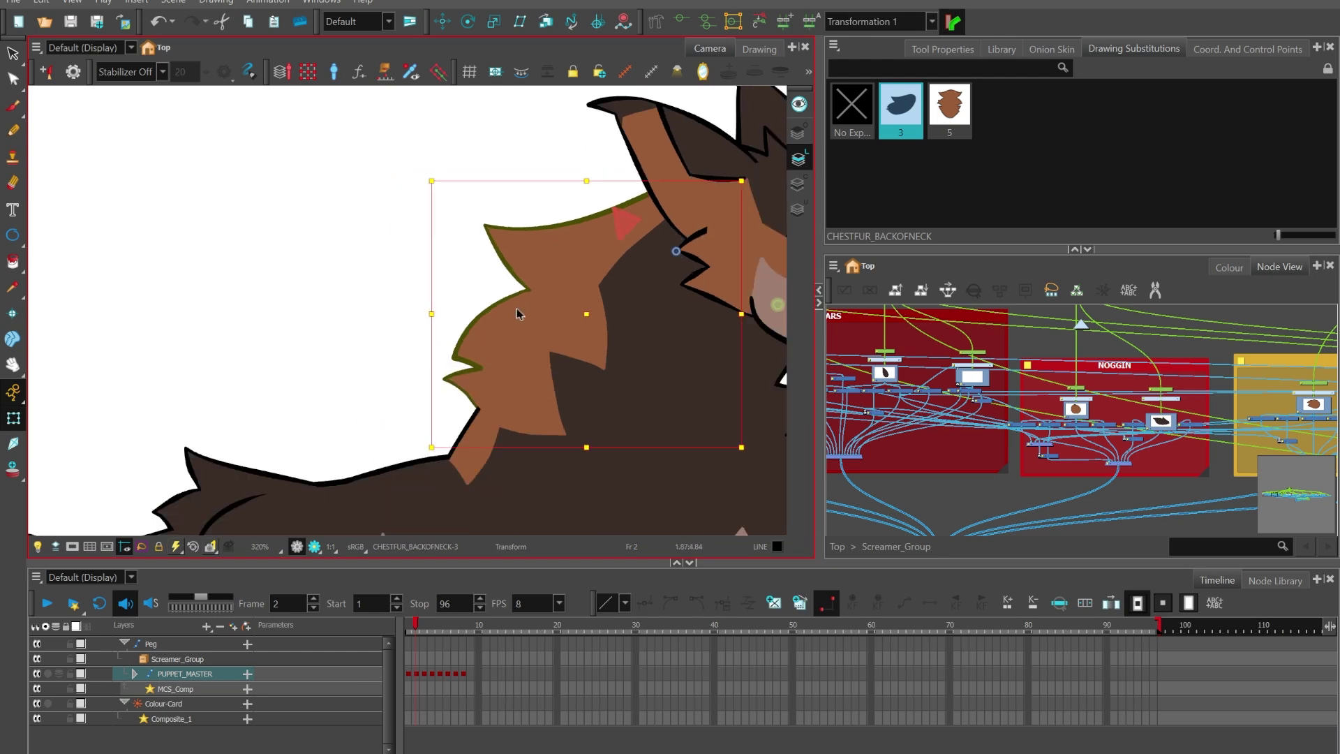
{"action": "scroll", "coordinate": [517, 311], "scroll_direction": "up", "scroll_amount": 1}
{"action": "scroll", "coordinate": [1009, 422], "scroll_direction": "down", "scroll_amount": 4}
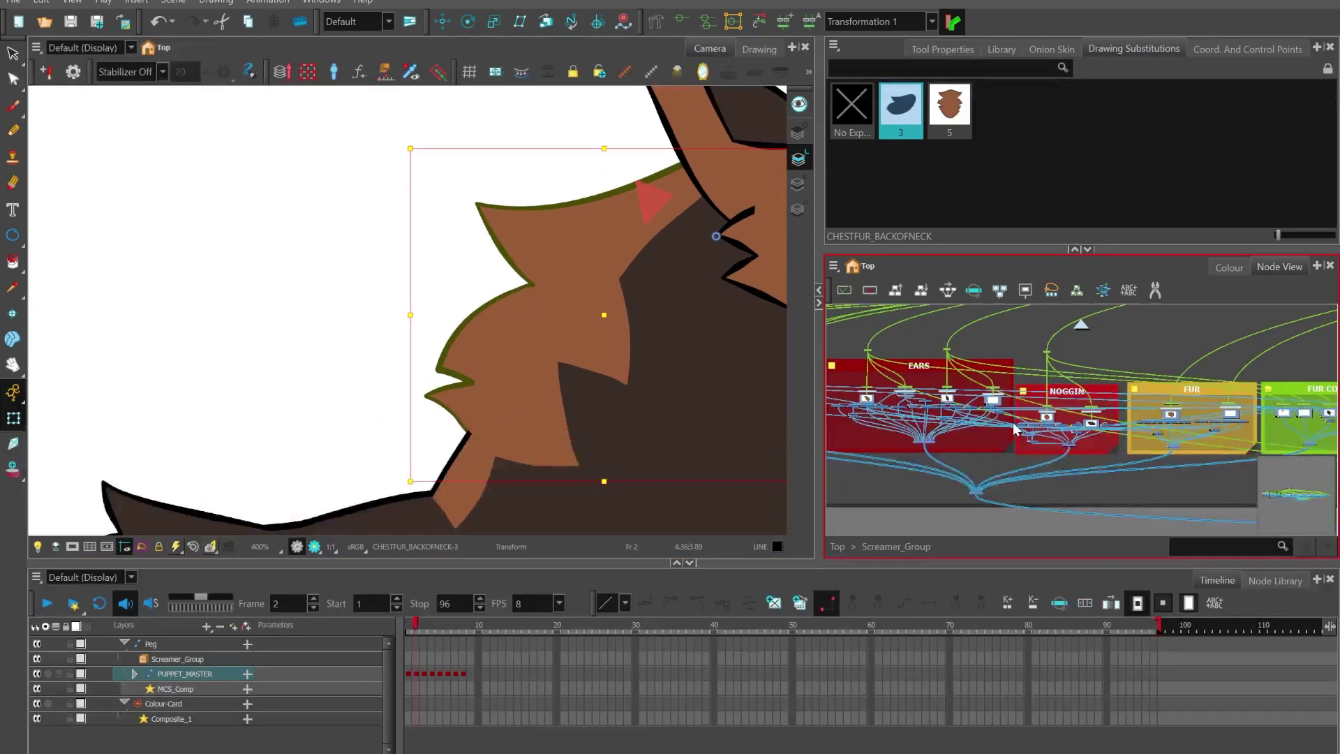
{"action": "scroll", "coordinate": [1012, 423], "scroll_direction": "up", "scroll_amount": 1}
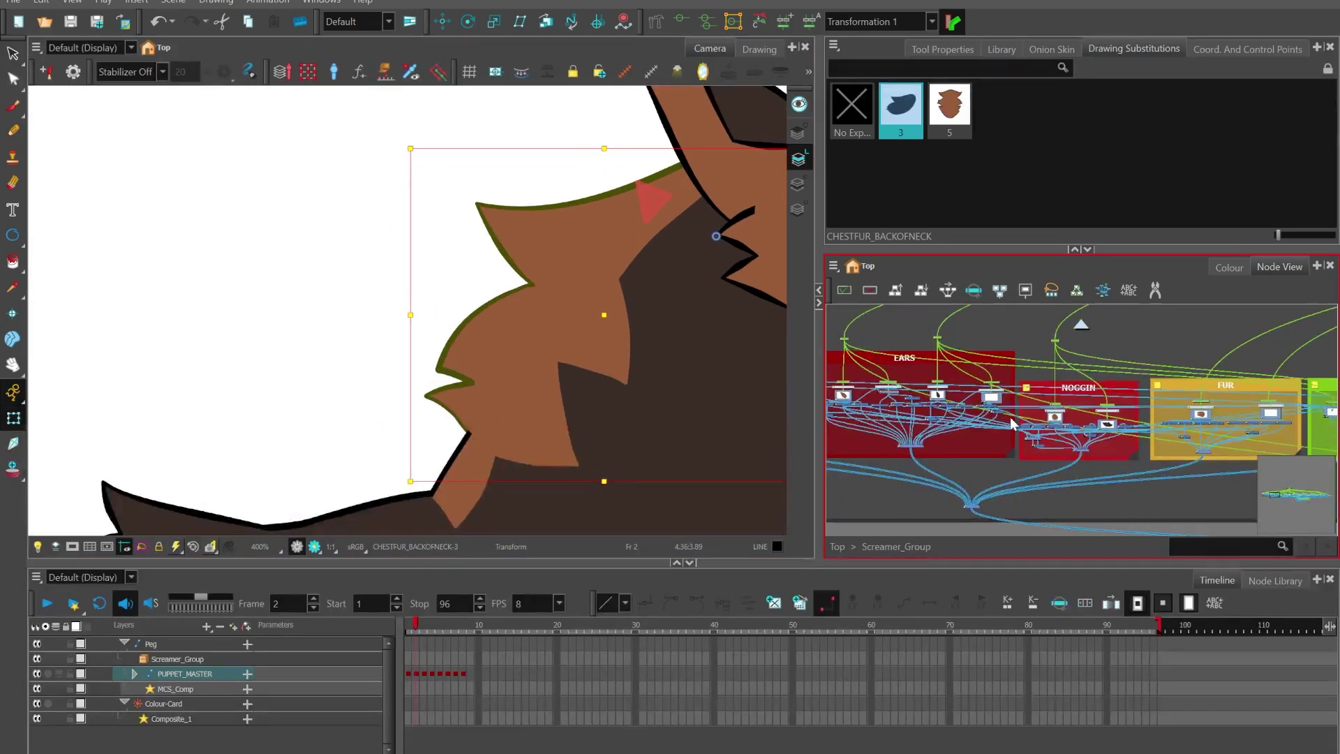
{"action": "key", "text": "o"}
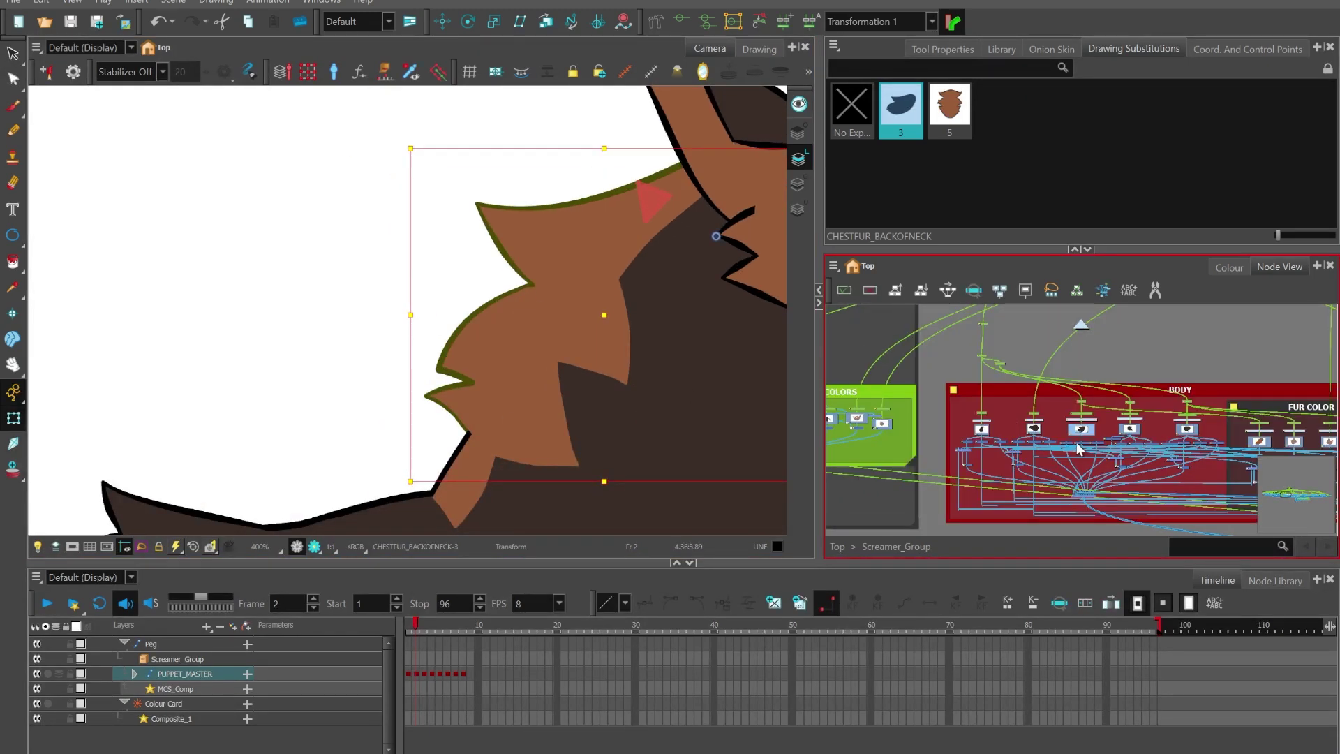
{"action": "scroll", "coordinate": [1089, 431], "scroll_direction": "up", "scroll_amount": 10}
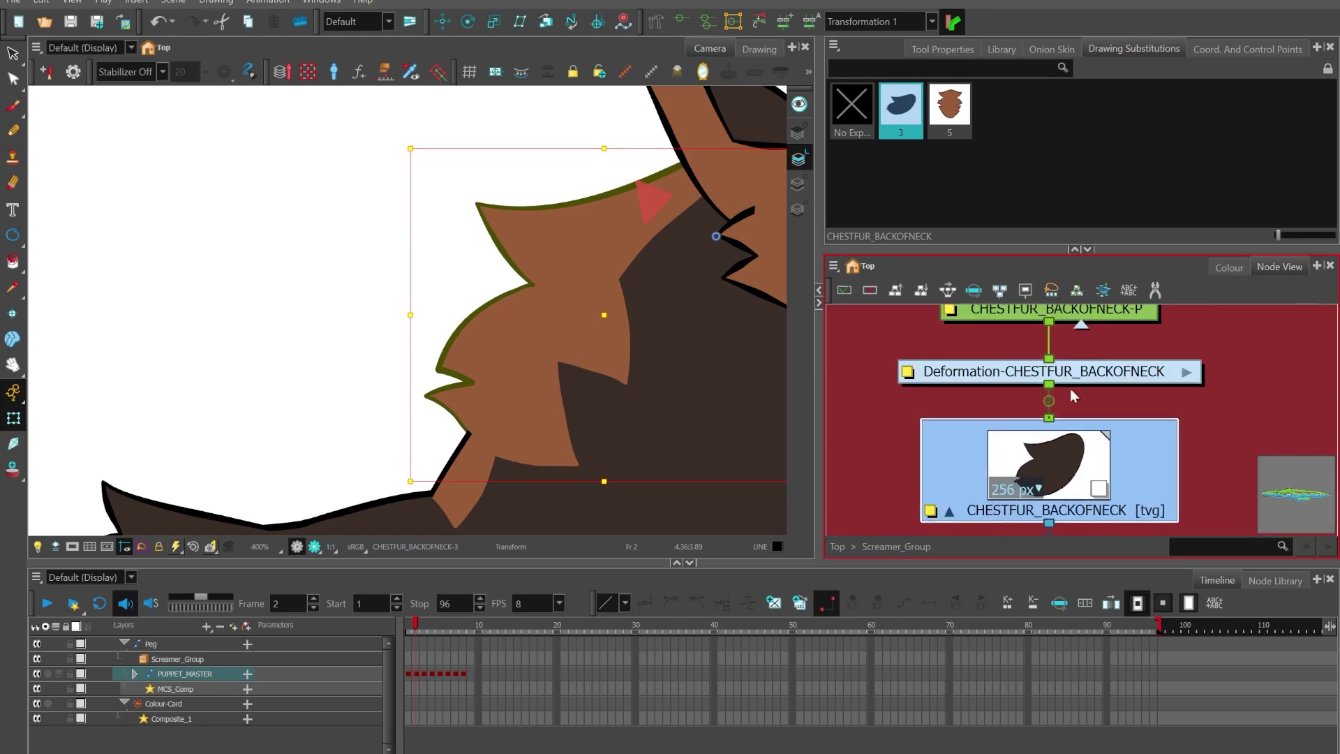
{"action": "left_click", "coordinate": [1079, 396]}
{"action": "scroll", "coordinate": [1081, 395], "scroll_direction": "down", "scroll_amount": 2}
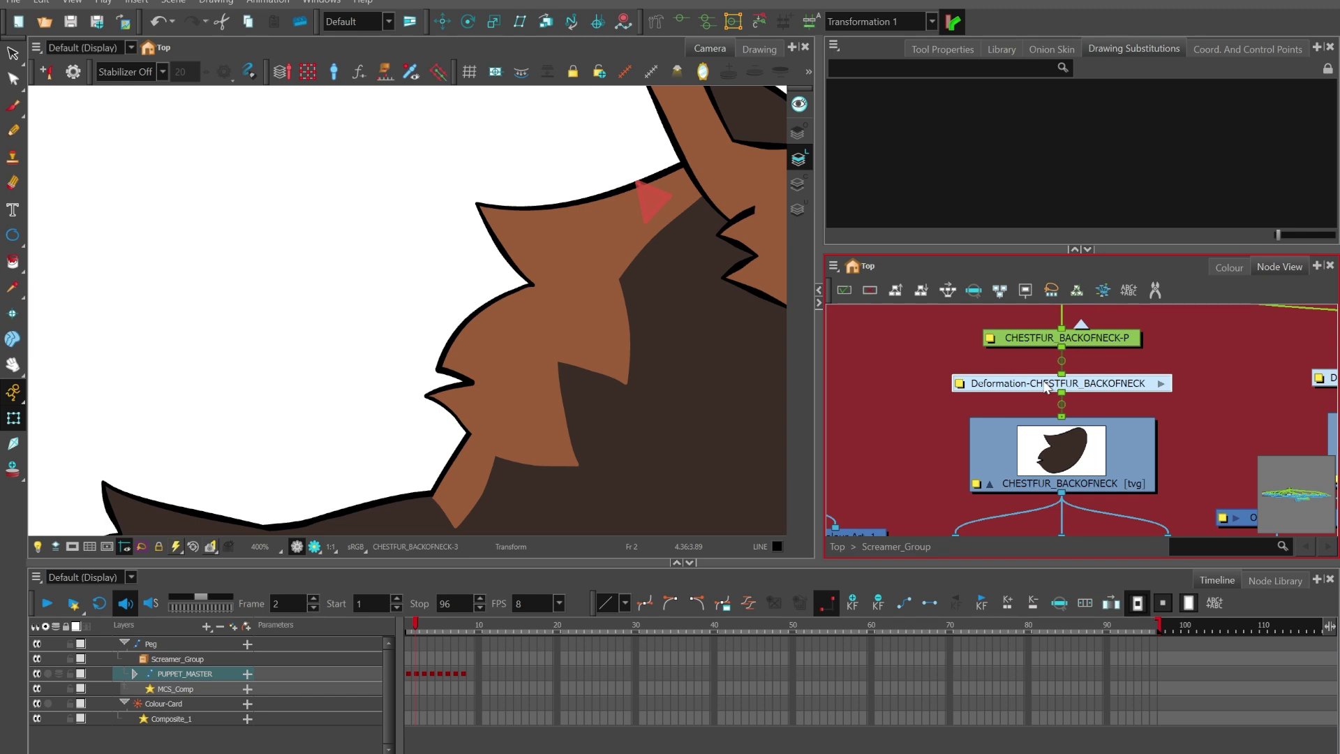
{"action": "key", "text": "Delete"}
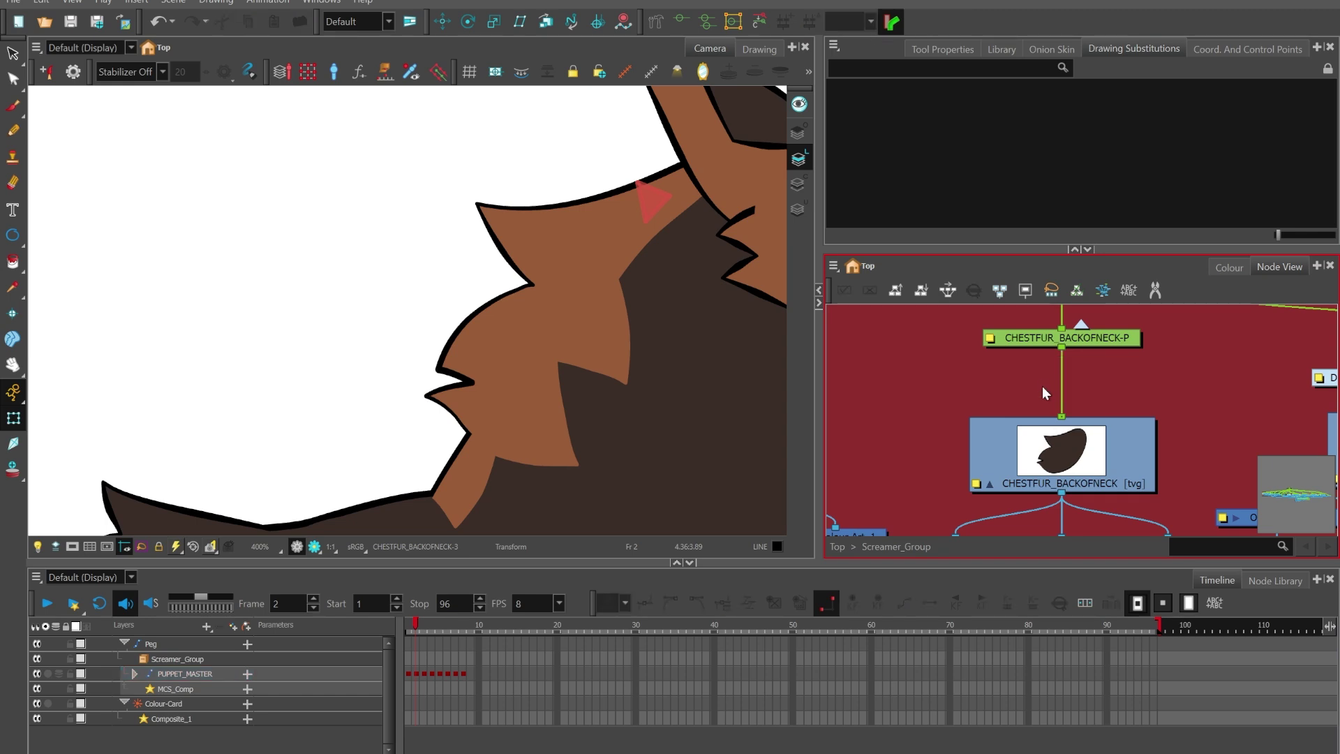
Step: Show the orange neck fur's deformation controls to examine them against the neck outline, and hide them again
{"action": "left_click", "coordinate": [509, 267]}
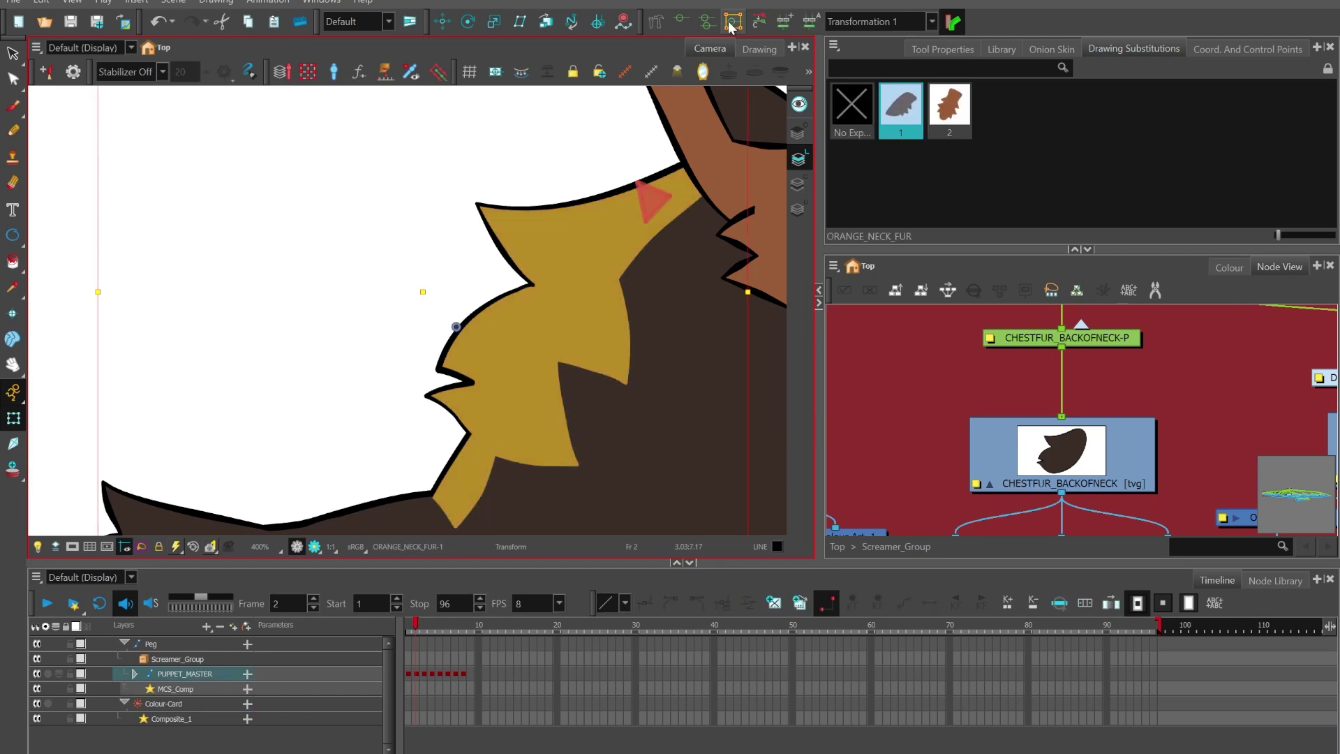
{"action": "left_click", "coordinate": [707, 23]}
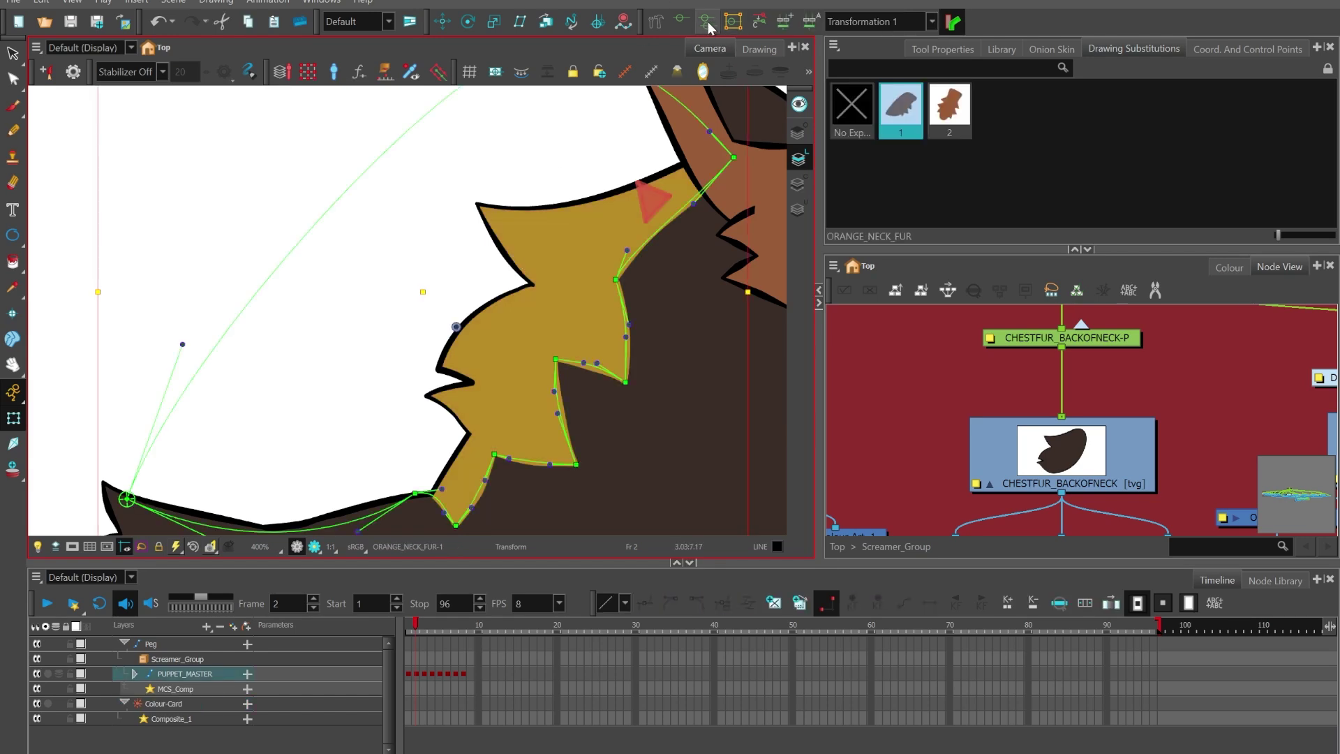
{"action": "left_click", "coordinate": [937, 359]}
{"action": "left_click", "coordinate": [1094, 346]}
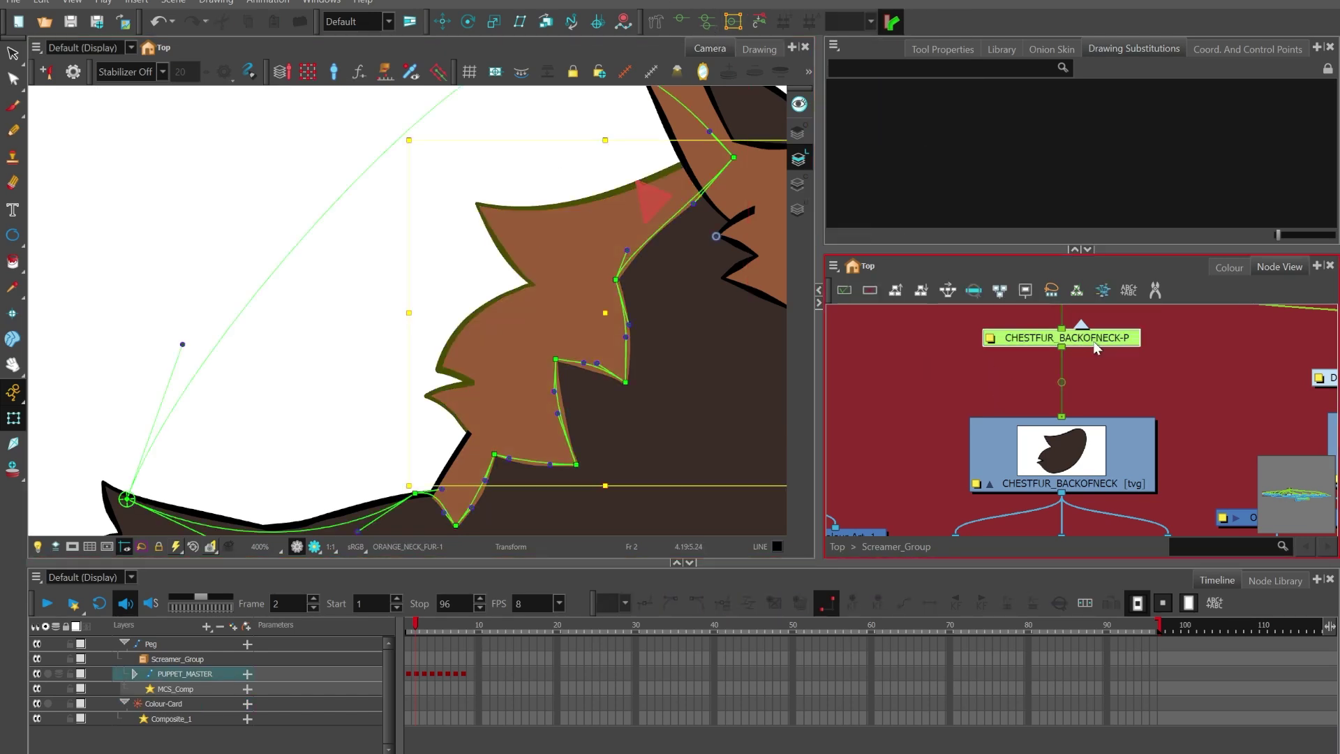
{"action": "left_click", "coordinate": [520, 121]}
{"action": "left_click", "coordinate": [677, 25]}
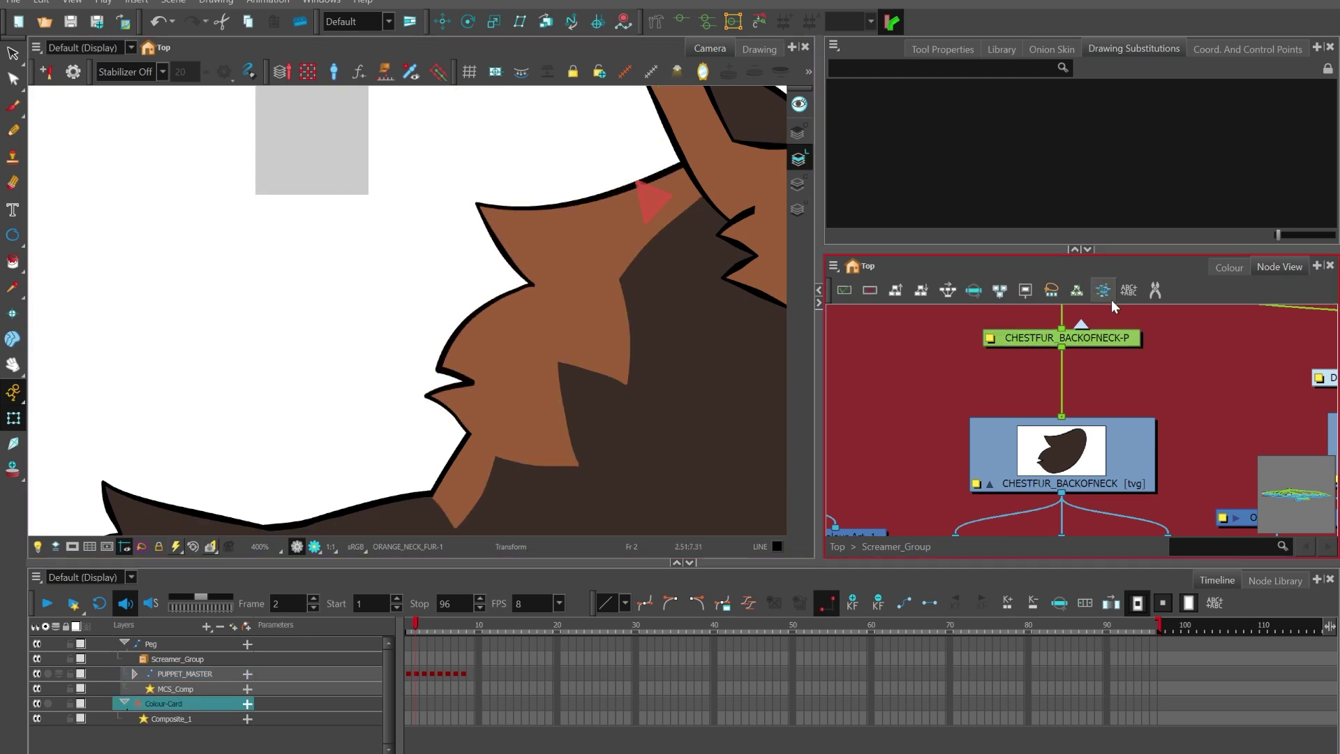
Step: Draw a curve deformation on the back-of-neck chest fur with the Rigging tool, from the fur's base to the tip of the upper spike
{"action": "left_click", "coordinate": [571, 261]}
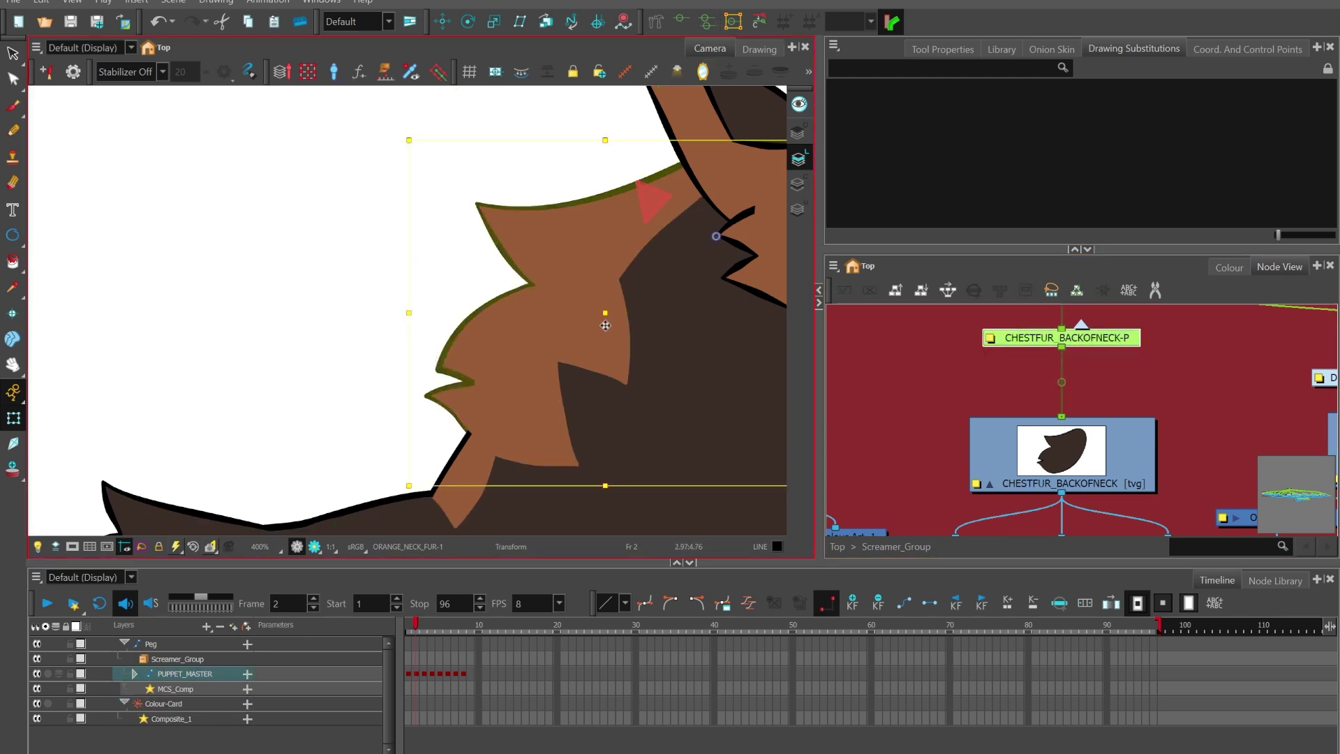
{"action": "left_click", "coordinate": [1101, 399]}
{"action": "scroll", "coordinate": [216, 242], "scroll_direction": "down", "scroll_amount": 2}
{"action": "scroll", "coordinate": [474, 266], "scroll_direction": "up", "scroll_amount": 1}
{"action": "scroll", "coordinate": [384, 215], "scroll_direction": "up", "scroll_amount": 1}
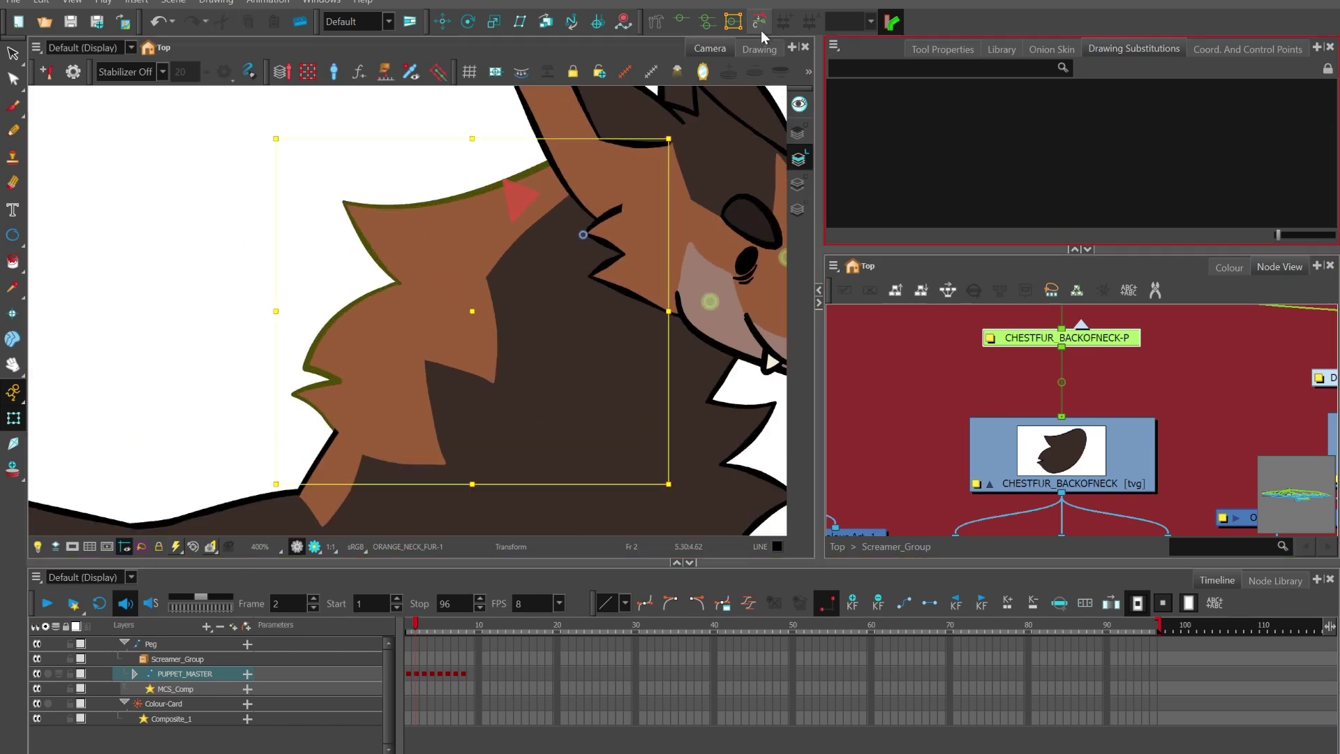
{"action": "left_click", "coordinate": [651, 23]}
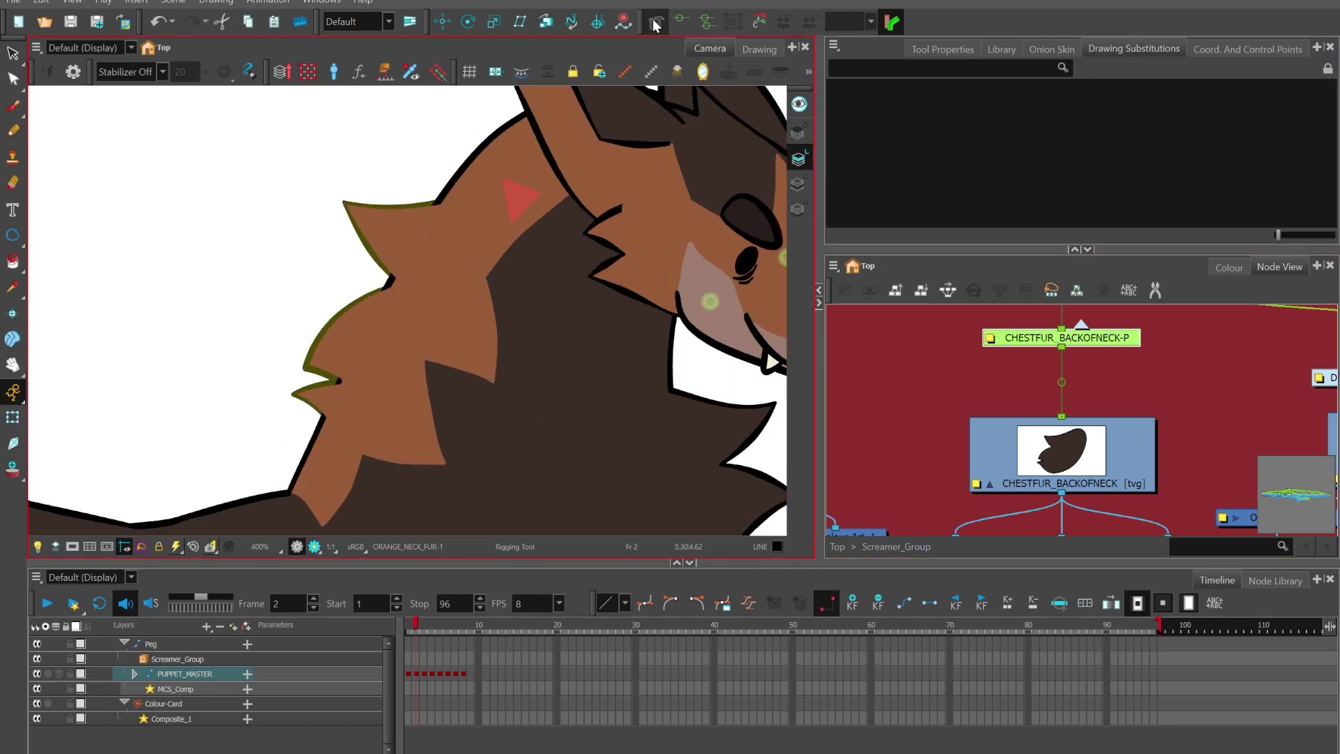
{"action": "left_click", "coordinate": [957, 50]}
{"action": "scroll", "coordinate": [488, 206], "scroll_direction": "down", "scroll_amount": 4}
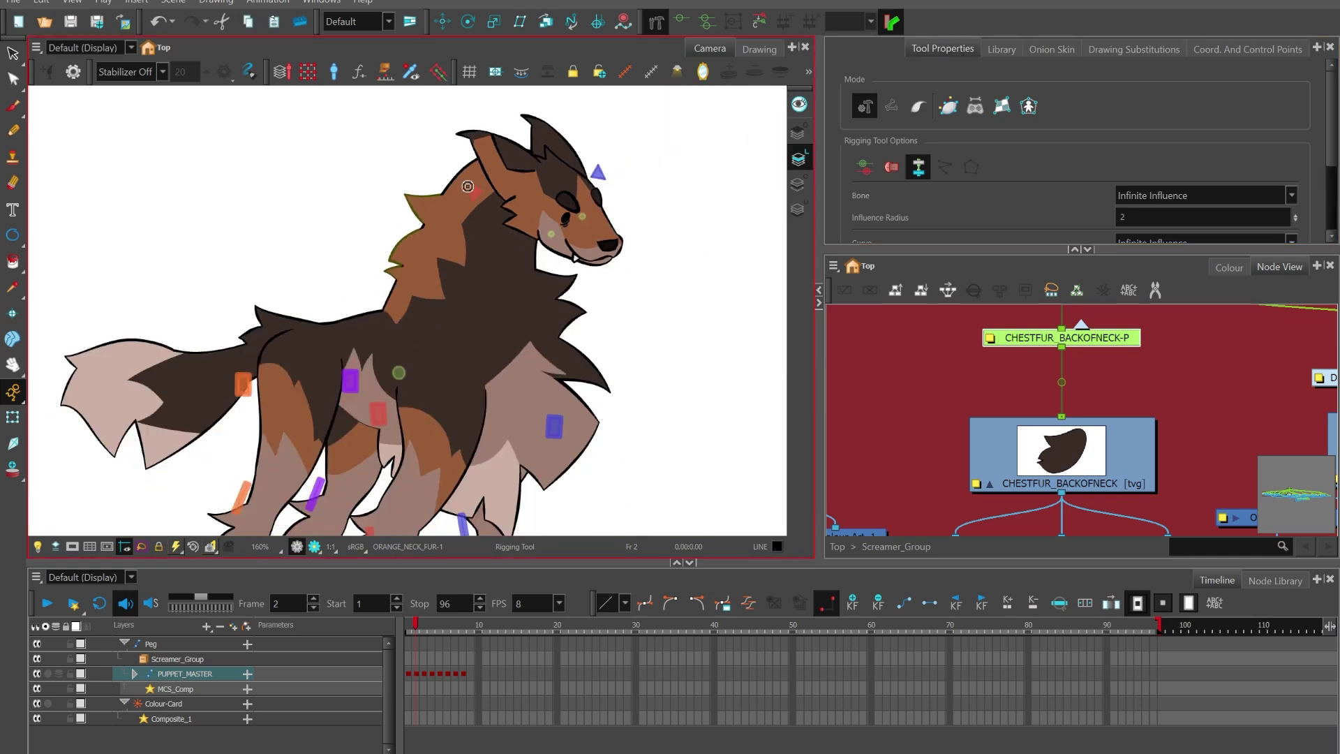
{"action": "scroll", "coordinate": [488, 205], "scroll_direction": "up", "scroll_amount": 4}
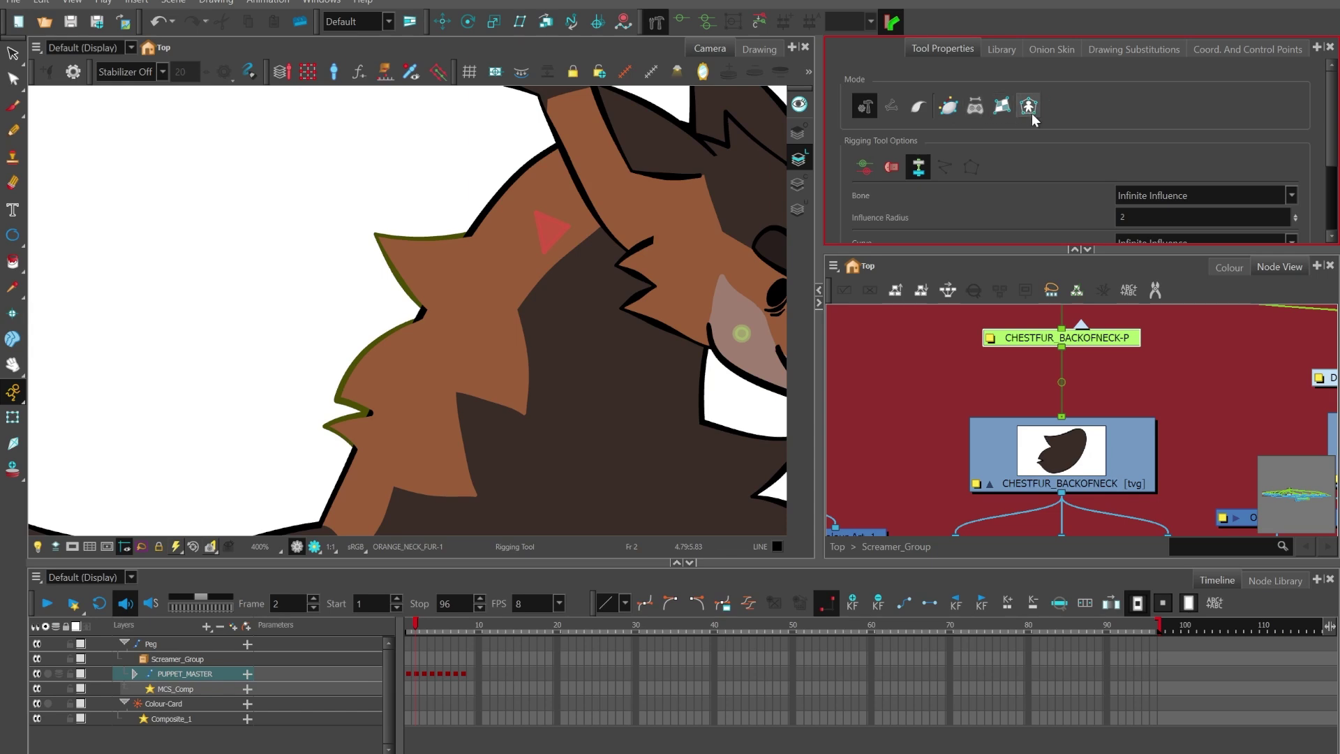
{"action": "left_click", "coordinate": [920, 105]}
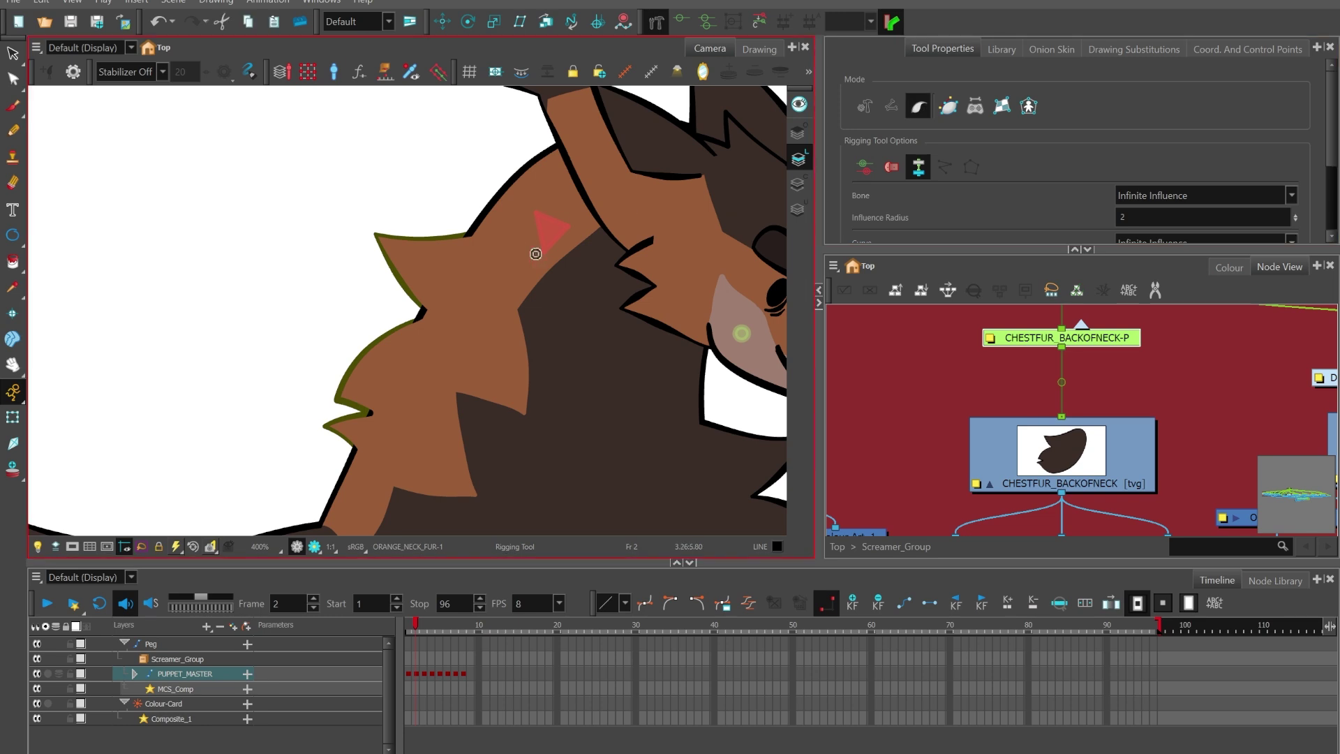
{"action": "scroll", "coordinate": [363, 236], "scroll_direction": "up", "scroll_amount": 2}
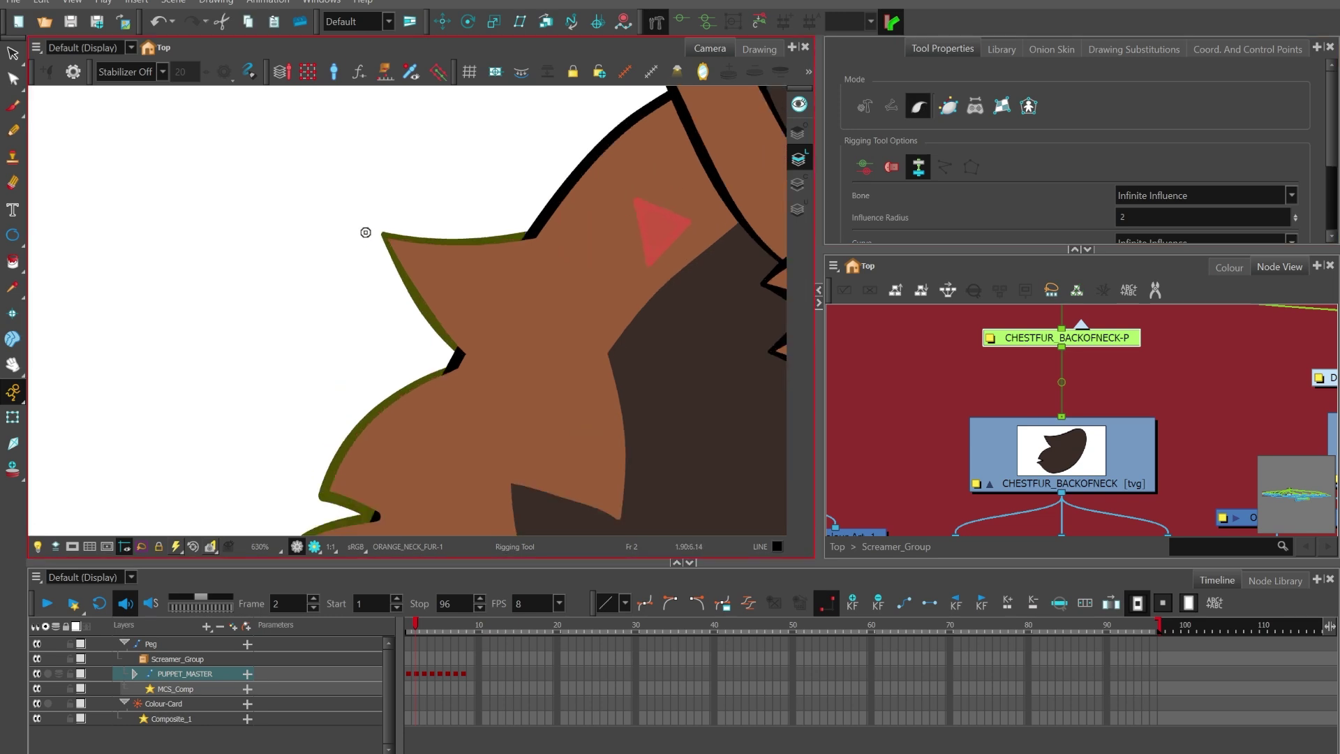
{"action": "left_click", "coordinate": [571, 318]}
{"action": "left_click_drag", "start_coordinate": [384, 256], "coordinate": [479, 311]}
{"action": "scroll", "coordinate": [458, 287], "scroll_direction": "up", "scroll_amount": 1}
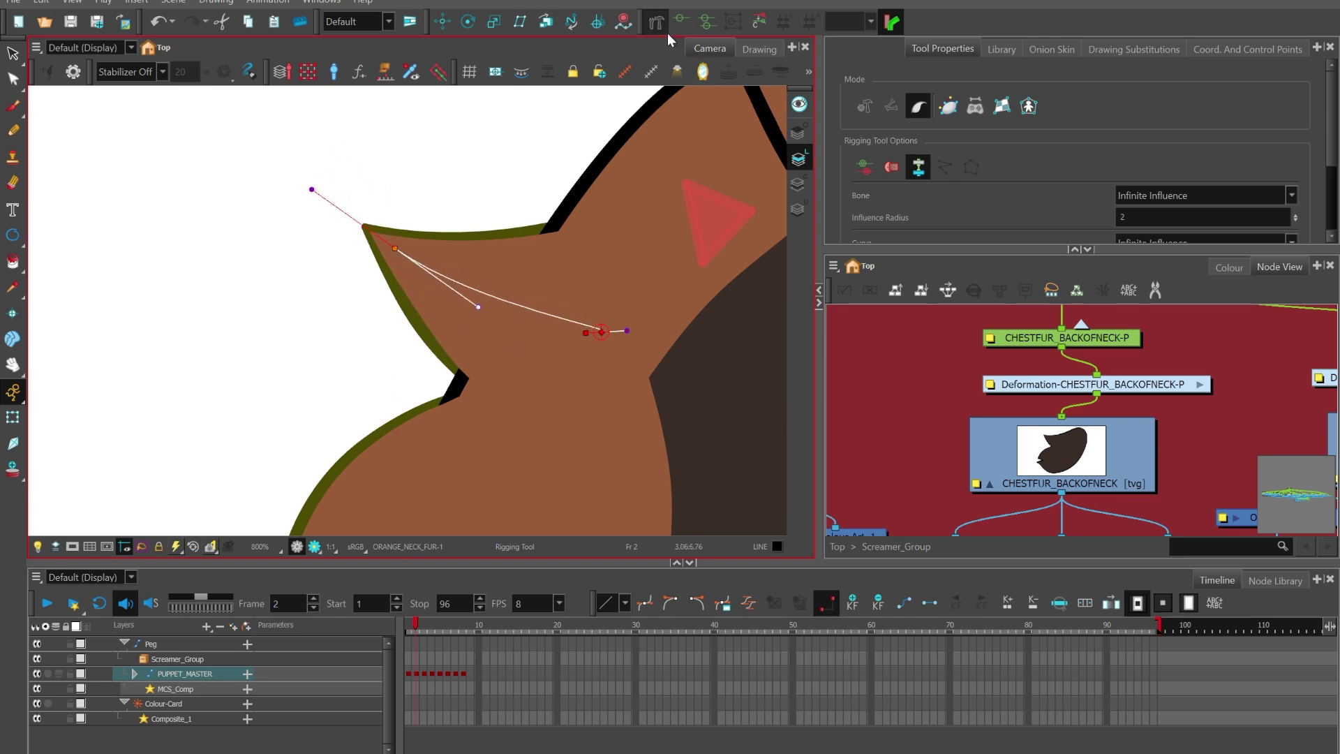
Step: Move the curve deformation's end point slightly inward from the upper fur spike's tip with the Rigging tool
{"action": "left_click", "coordinate": [13, 417]}
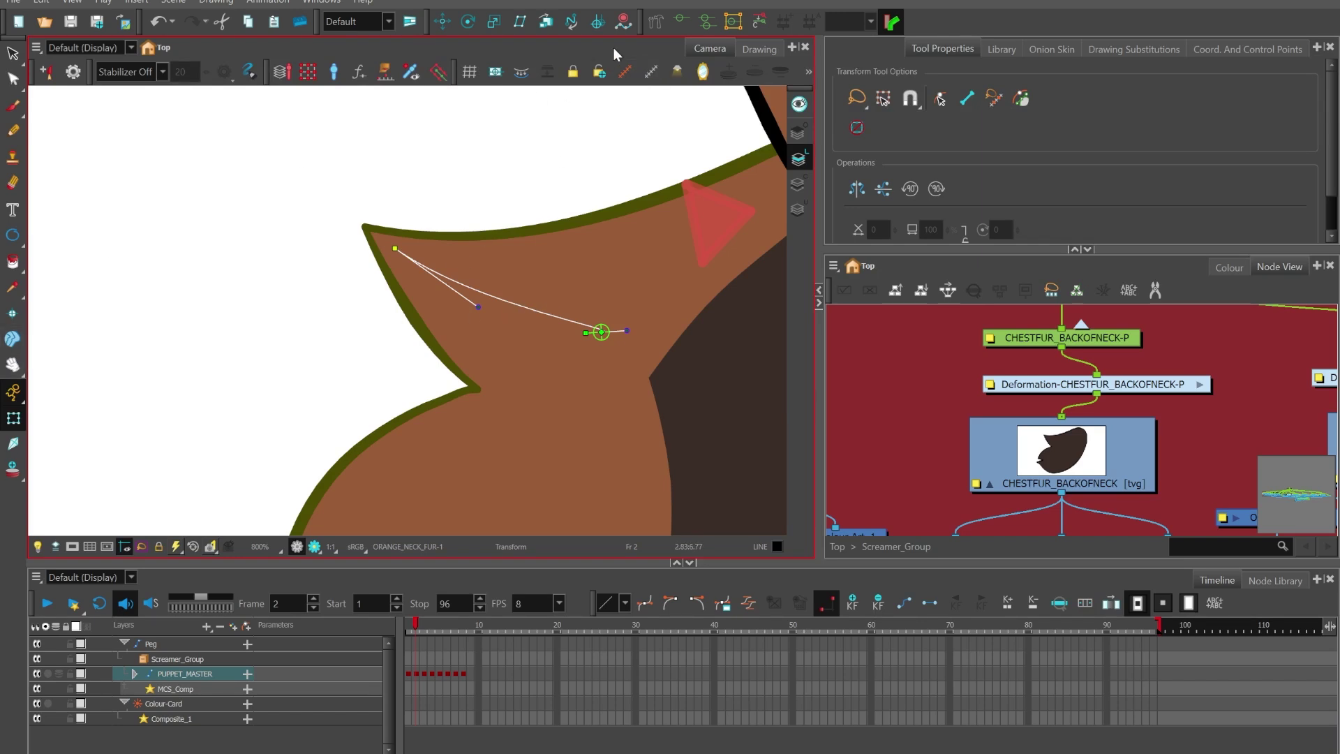
{"action": "left_click", "coordinate": [653, 24]}
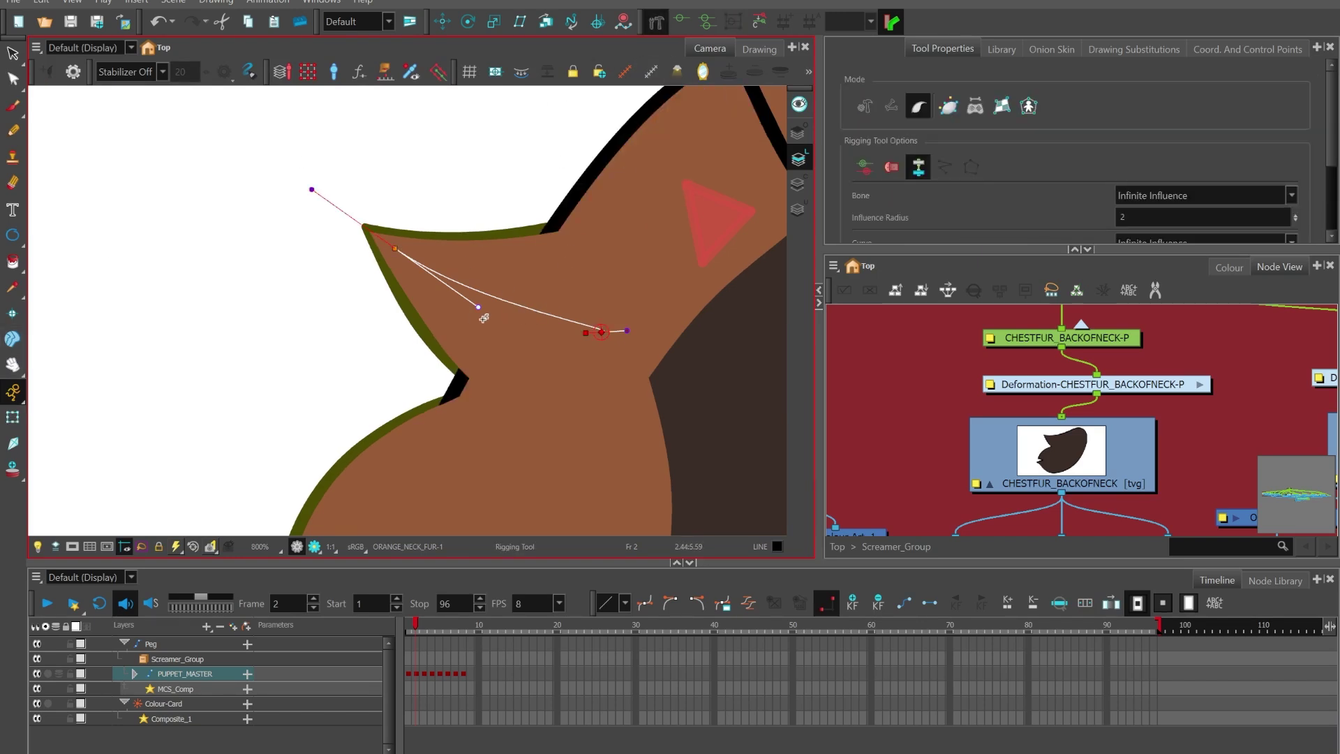
{"action": "mouse_move", "coordinate": [395, 260]}
{"action": "left_mouse_down"}
{"action": "mouse_move", "coordinate": [429, 293]}
{"action": "mouse_move", "coordinate": [411, 265]}
{"action": "left_mouse_up"}
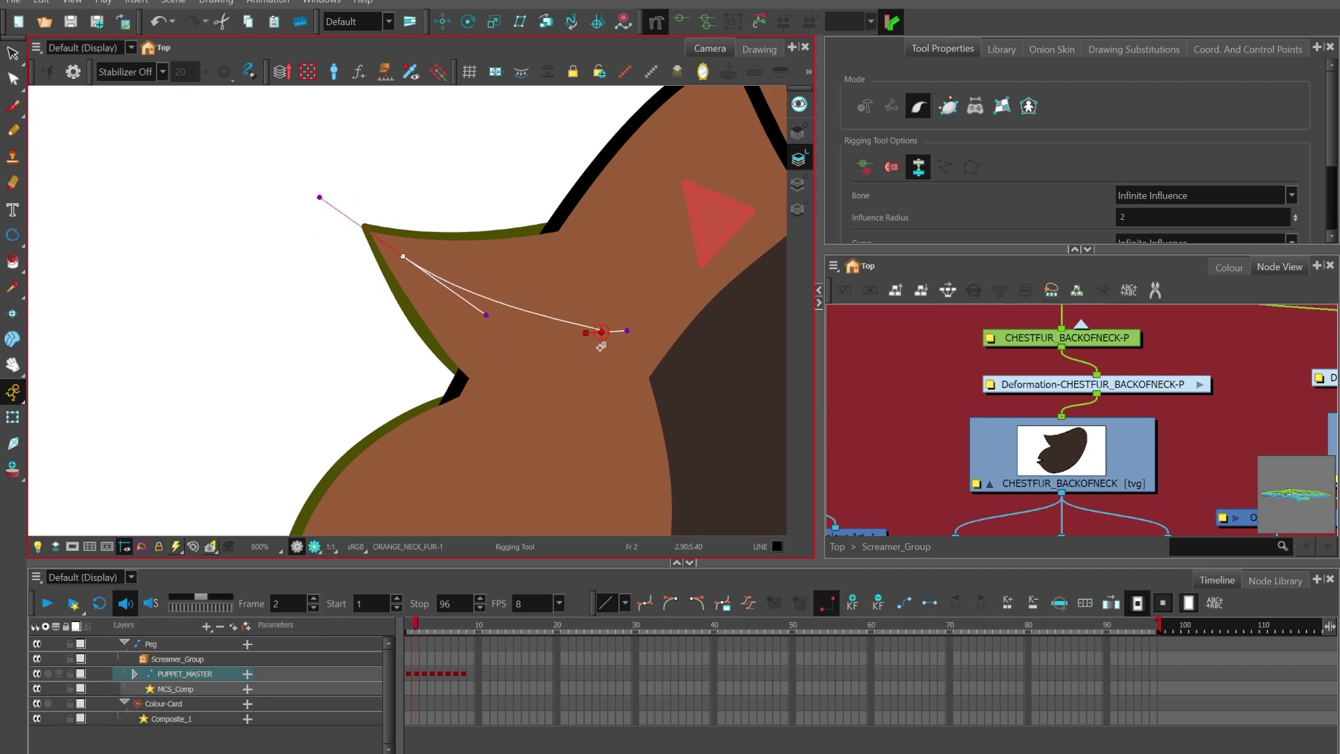
Step: Test the fur's curve deformation by pulling its tip point outward with the Transform tool, and undo the pull
{"action": "left_click", "coordinate": [13, 417]}
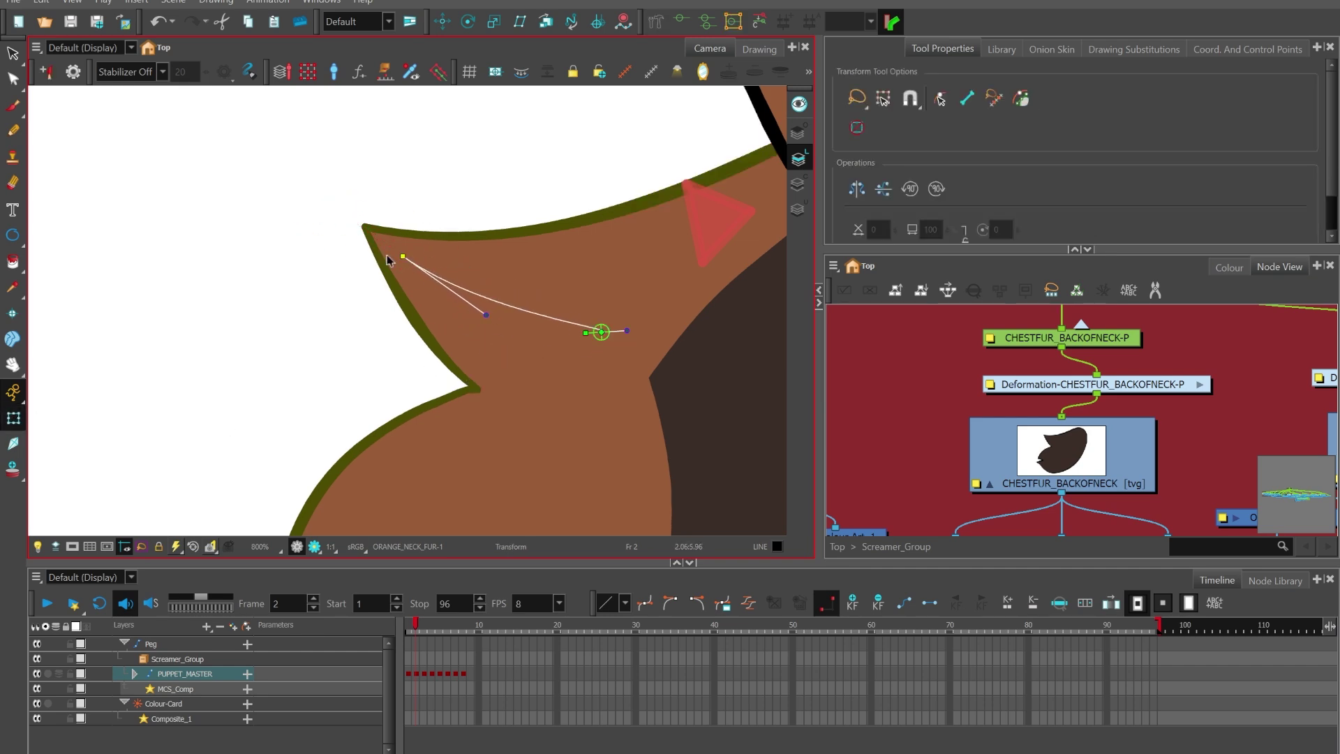
{"action": "left_click_drag", "start_coordinate": [402, 255], "coordinate": [359, 203]}
{"action": "scroll", "coordinate": [425, 257], "scroll_direction": "down", "scroll_amount": 4}
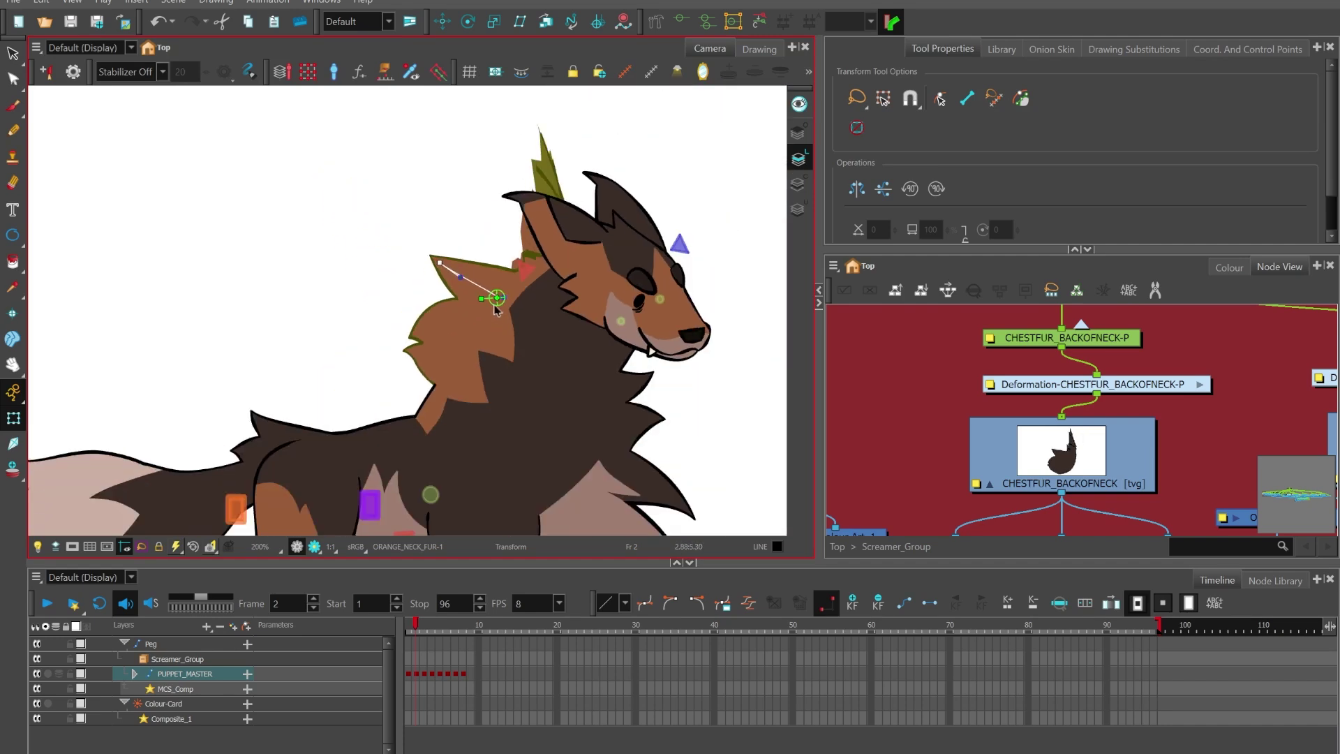
{"action": "scroll", "coordinate": [474, 301], "scroll_direction": "up", "scroll_amount": 2}
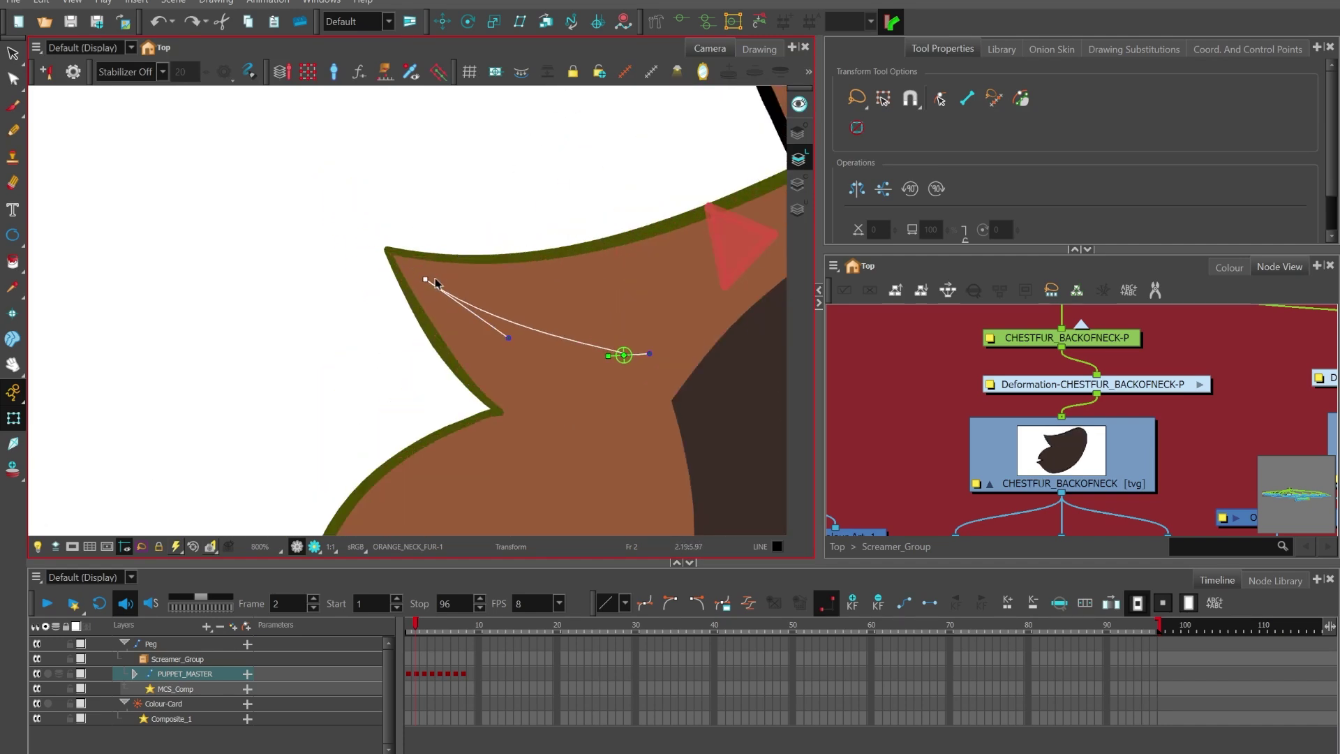
{"action": "scroll", "coordinate": [437, 283], "scroll_direction": "down", "scroll_amount": 3}
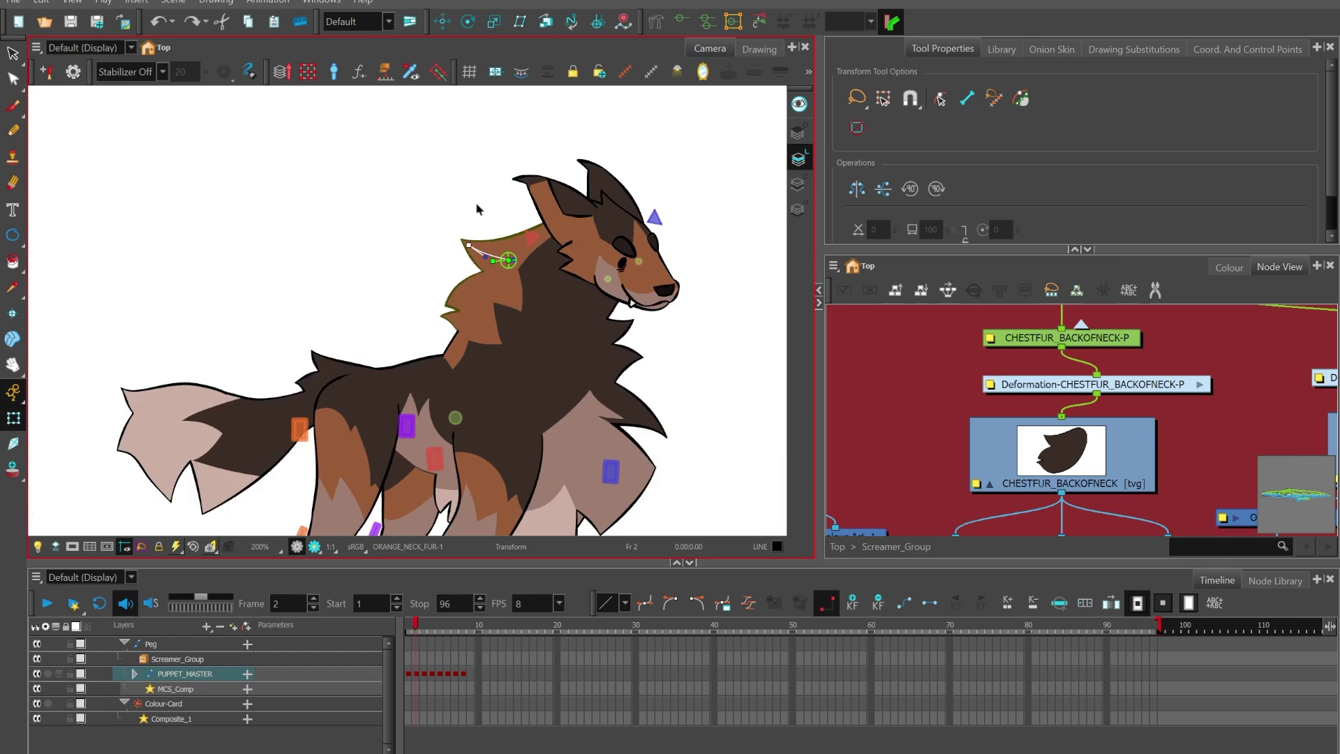
Step: Show the neck's deformation controls, test-bend the neck by its upper curve point, and undo the bend
{"action": "scroll", "coordinate": [513, 357], "scroll_direction": "up", "scroll_amount": 1}
{"action": "left_click", "coordinate": [570, 322]}
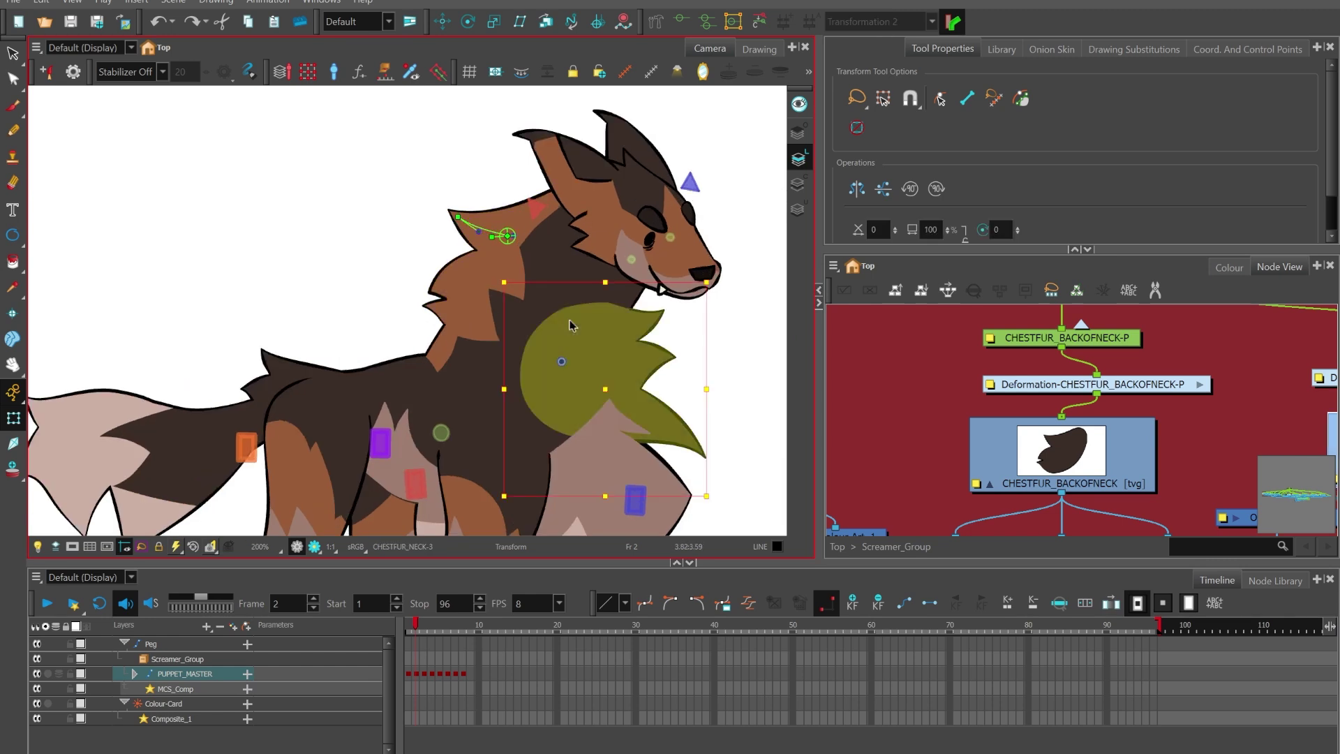
{"action": "left_click", "coordinate": [582, 259]}
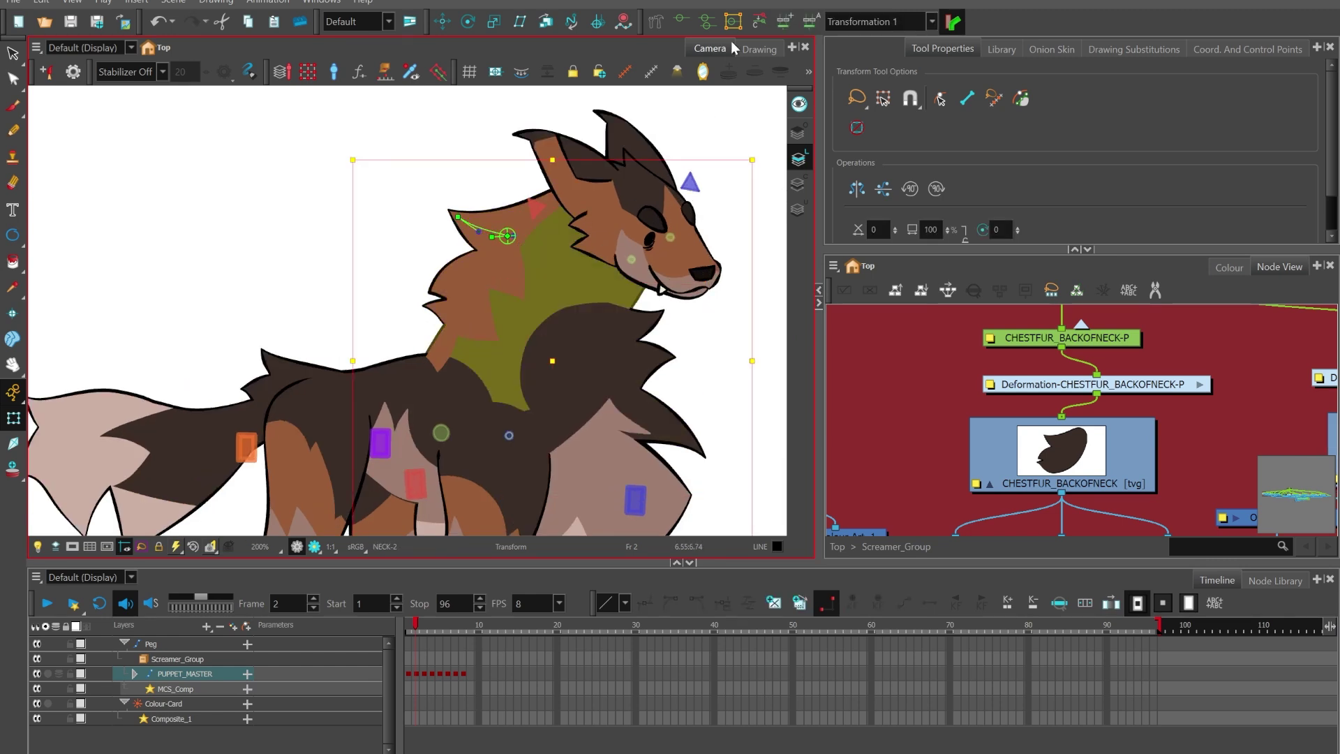
{"action": "left_click", "coordinate": [707, 24]}
{"action": "scroll", "coordinate": [528, 378], "scroll_direction": "up", "scroll_amount": 1}
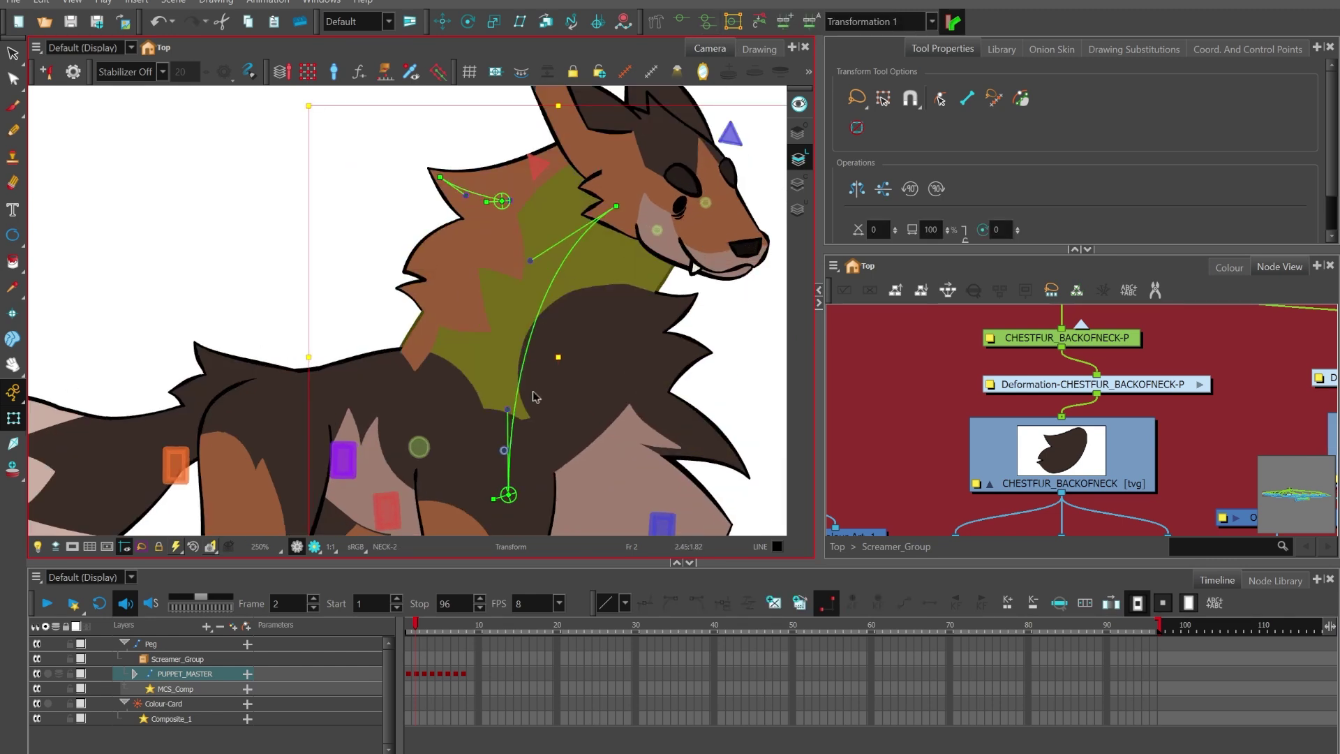
{"action": "left_click_drag", "start_coordinate": [616, 205], "coordinate": [616, 234]}
{"action": "key", "text": "ctrl+z"}
{"action": "scroll", "coordinate": [483, 237], "scroll_direction": "up", "scroll_amount": 2}
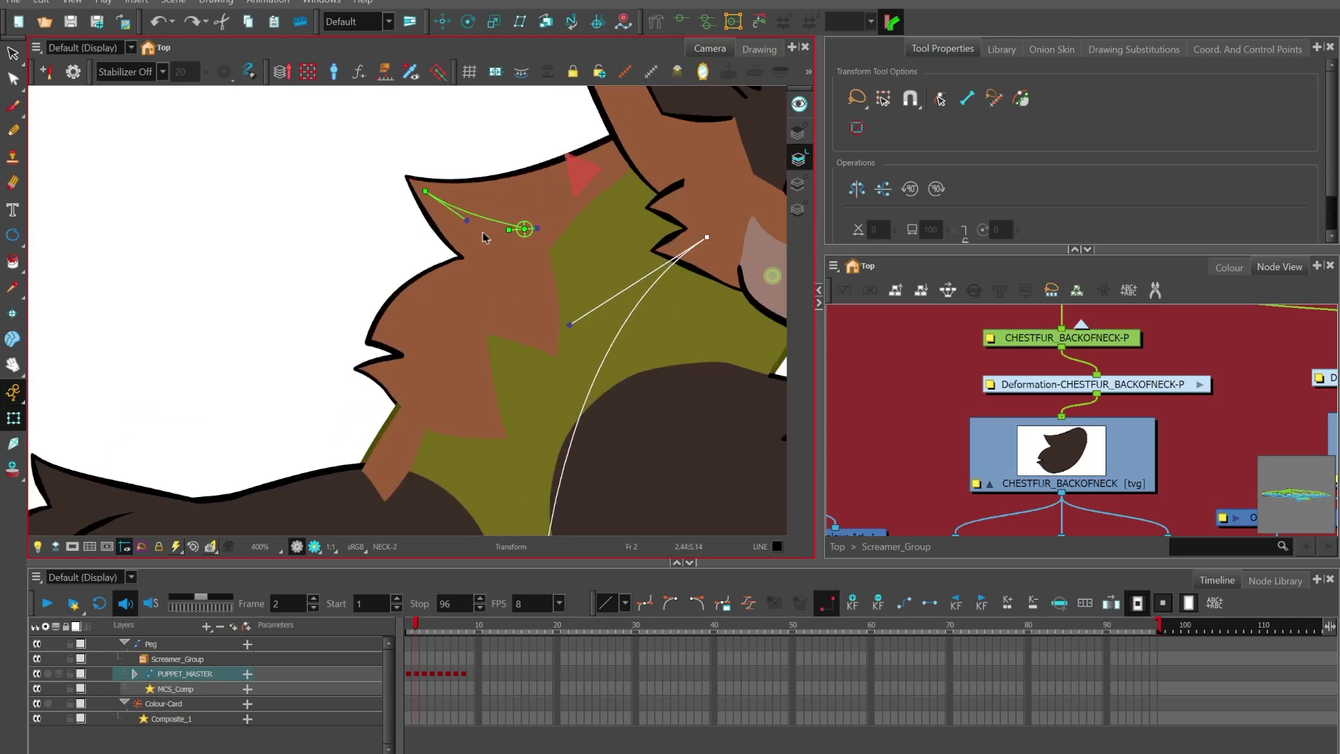
Step: Remove the curve deformation from the back-of-neck chest fur and reselect the fur drawing
{"action": "left_click", "coordinate": [419, 231]}
{"action": "key", "text": "ctrl+z"}
{"action": "key", "text": "ctrl+z"}
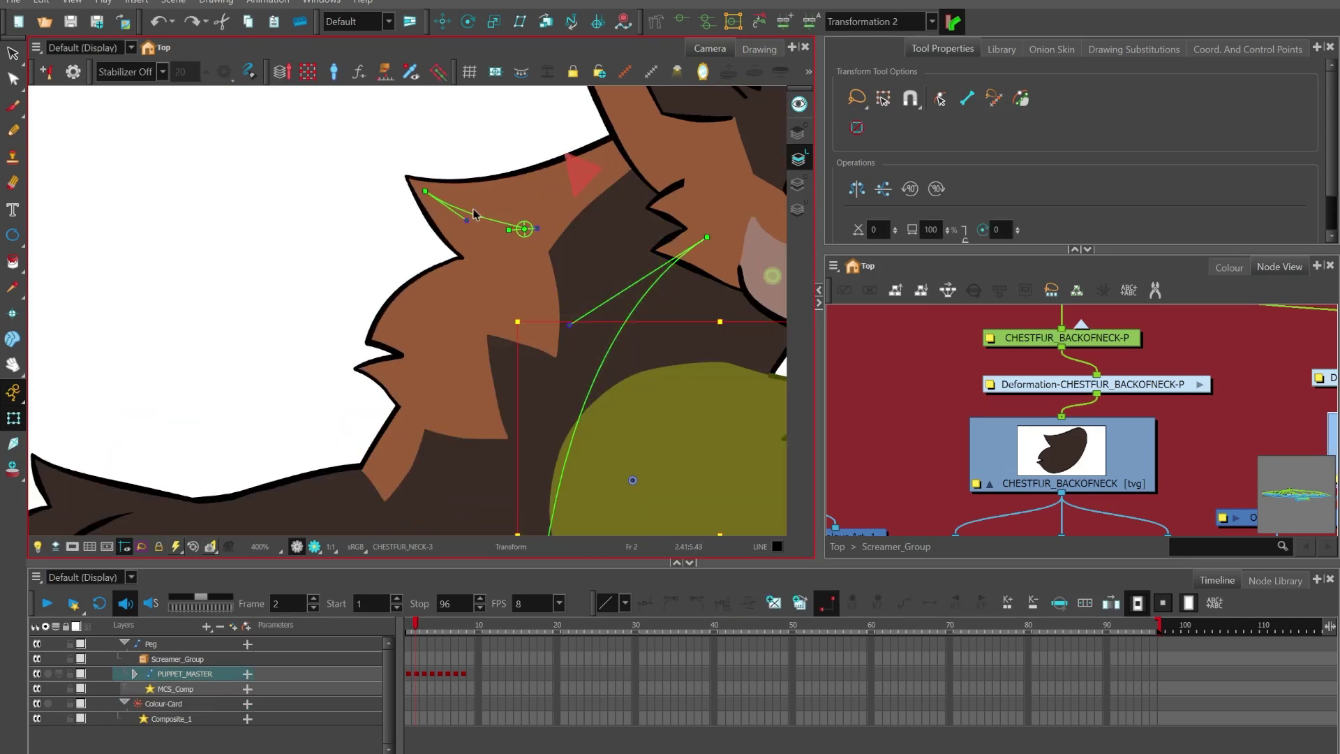
{"action": "left_click", "coordinate": [473, 211]}
{"action": "left_click", "coordinate": [525, 239]}
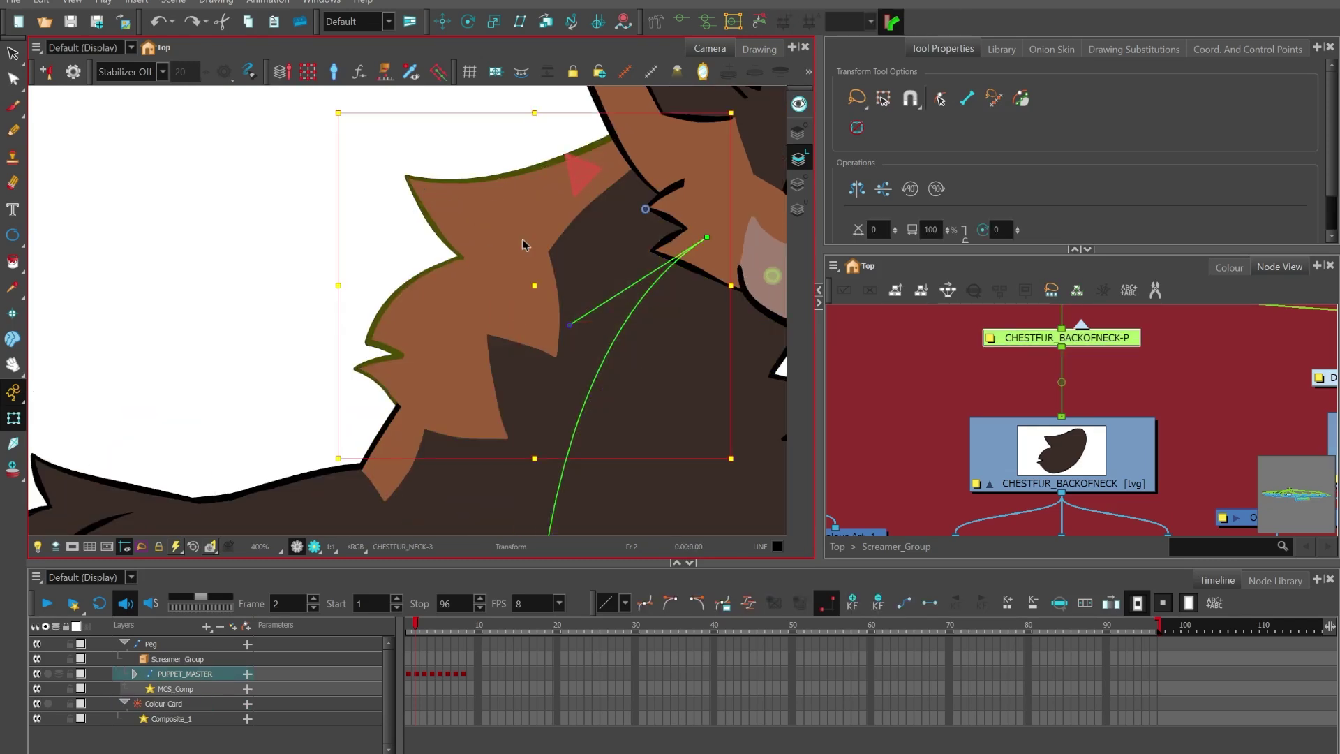
Step: Set the Rigging tool to Envelope mode for building a deformation on the back-of-neck chest fur
{"action": "left_click", "coordinate": [655, 22]}
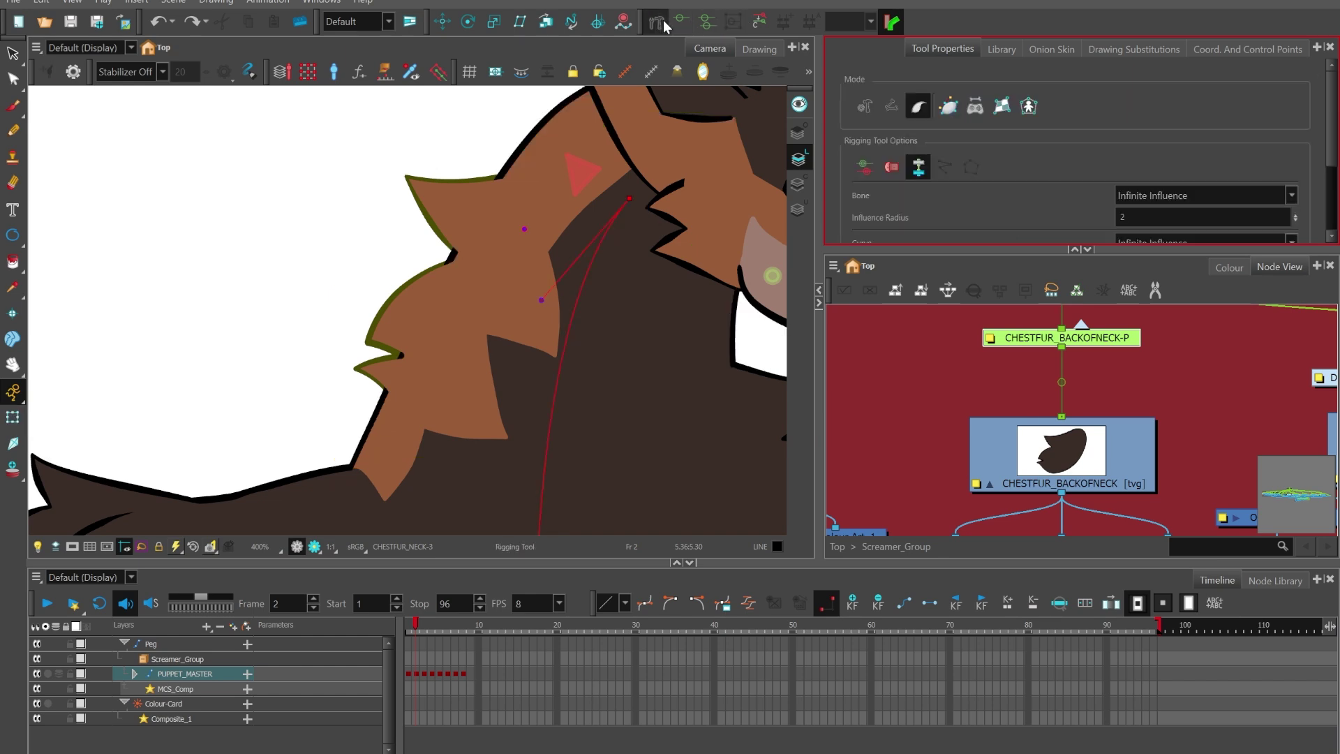
{"action": "left_click", "coordinate": [947, 114]}
{"action": "scroll", "coordinate": [497, 237], "scroll_direction": "down", "scroll_amount": 5}
{"action": "scroll", "coordinate": [496, 237], "scroll_direction": "up", "scroll_amount": 4}
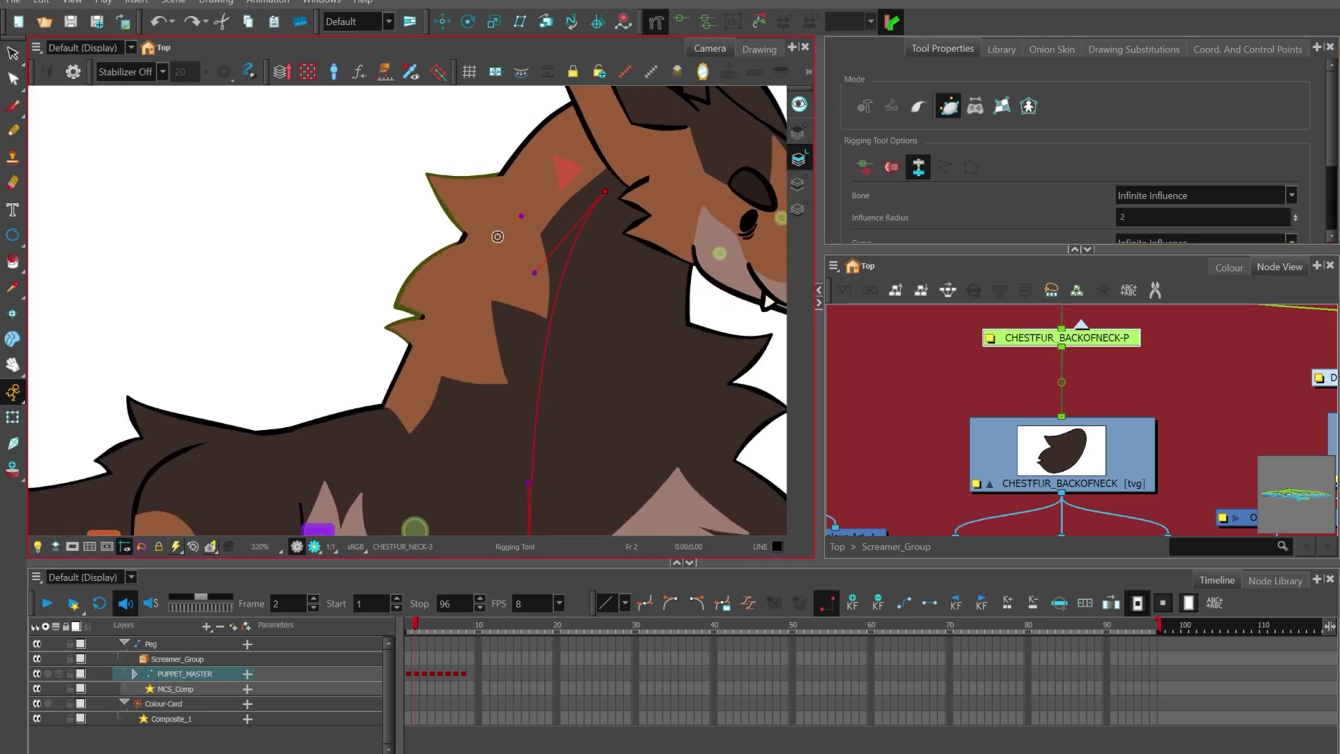
{"action": "scroll", "coordinate": [380, 163], "scroll_direction": "up", "scroll_amount": 5}
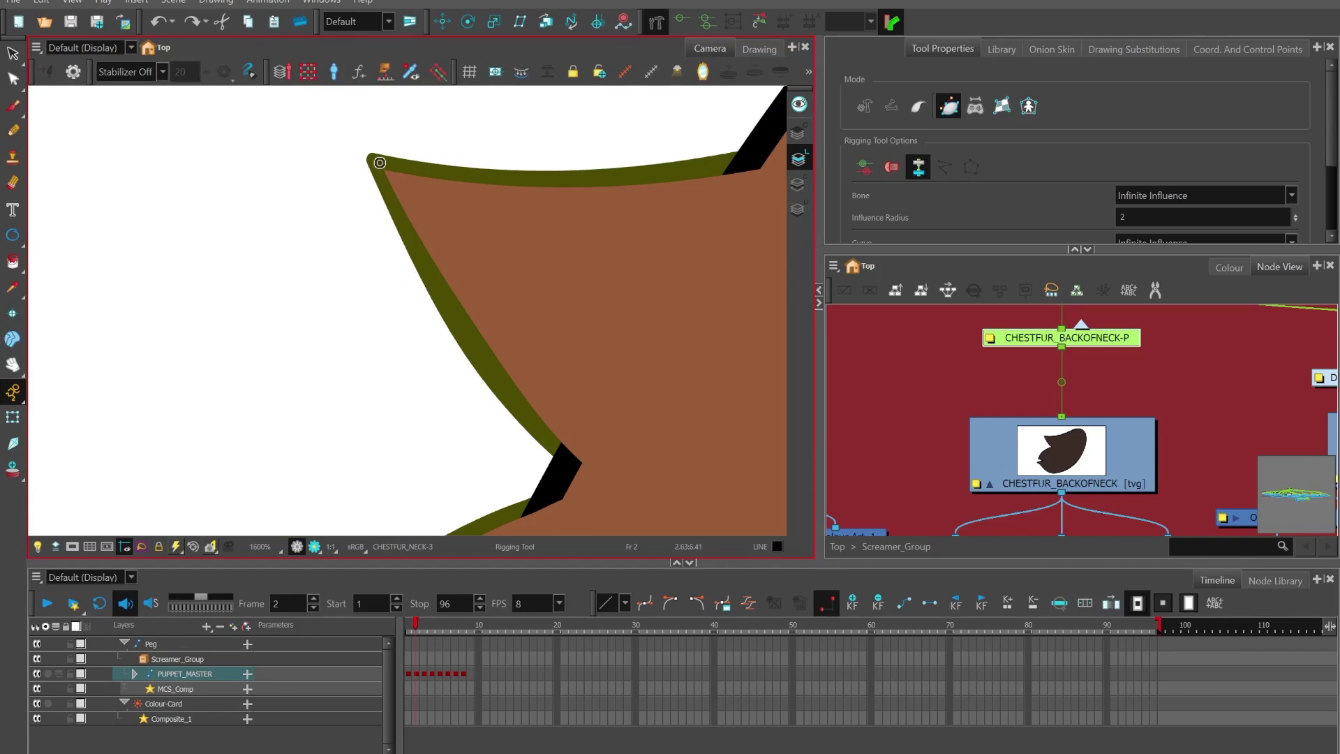
{"action": "left_click", "coordinate": [379, 163]}
{"action": "scroll", "coordinate": [410, 175], "scroll_direction": "down", "scroll_amount": 2}
{"action": "key", "text": "ctrl+z"}
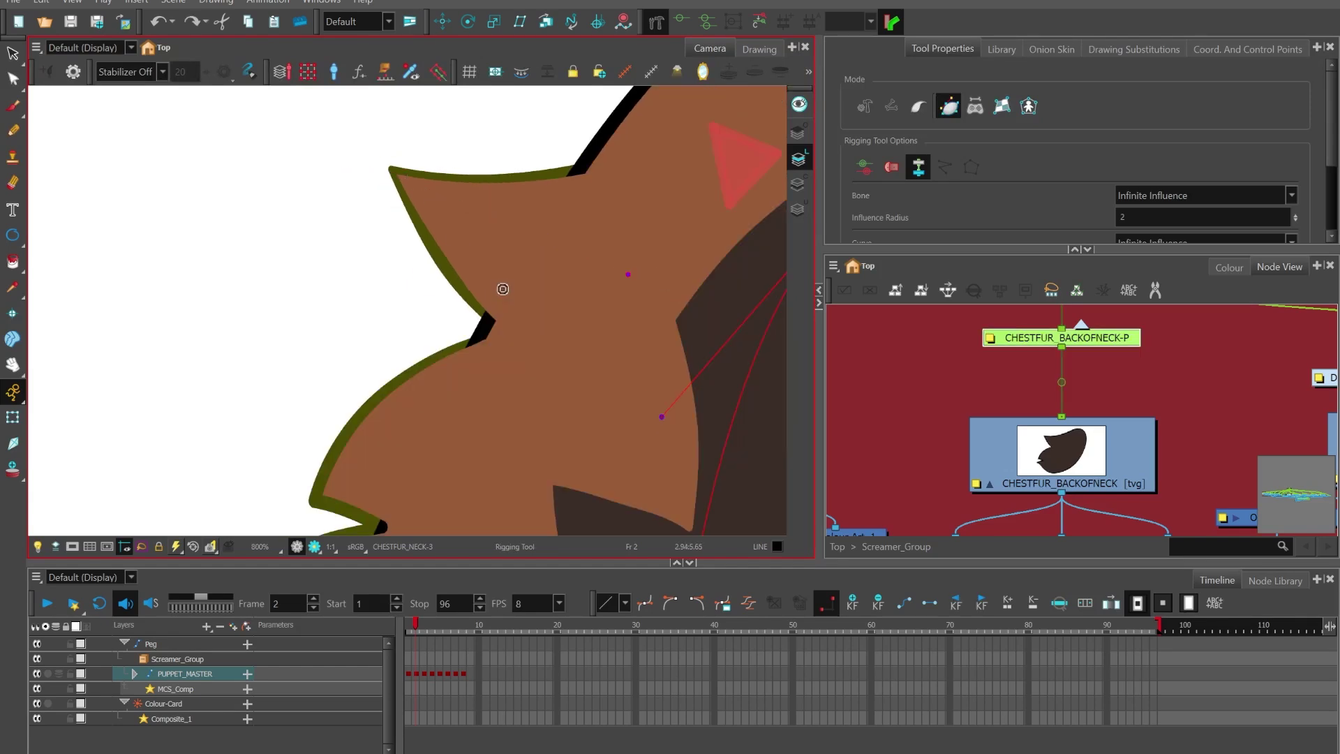
Step: Try to build a curve deformation chain by hand along the jagged outer edge of the back-of-neck fur
{"action": "scroll", "coordinate": [345, 151], "scroll_direction": "up", "scroll_amount": 2}
{"action": "left_click", "coordinate": [423, 180]}
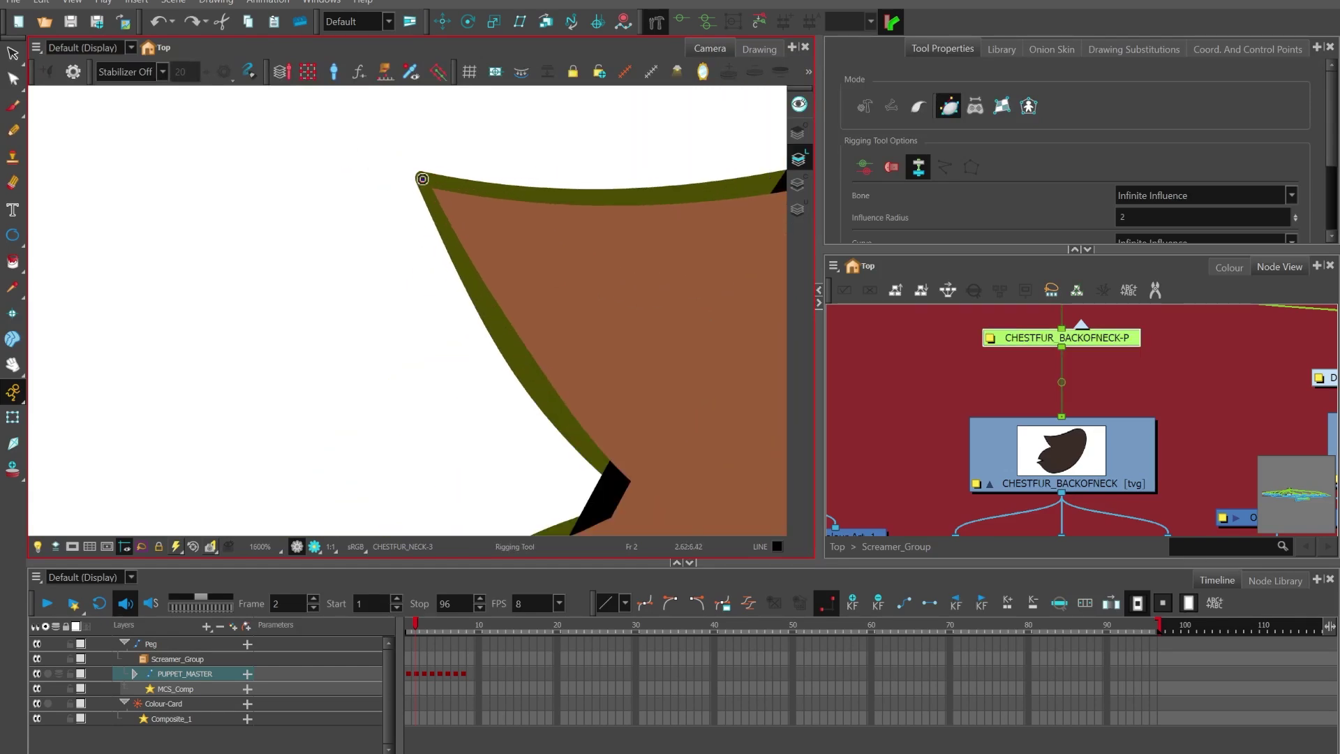
{"action": "scroll", "coordinate": [391, 163], "scroll_direction": "down", "scroll_amount": 3}
{"action": "scroll", "coordinate": [501, 312], "scroll_direction": "up", "scroll_amount": 2}
{"action": "left_click", "coordinate": [529, 357]}
{"action": "scroll", "coordinate": [518, 371], "scroll_direction": "down", "scroll_amount": 2}
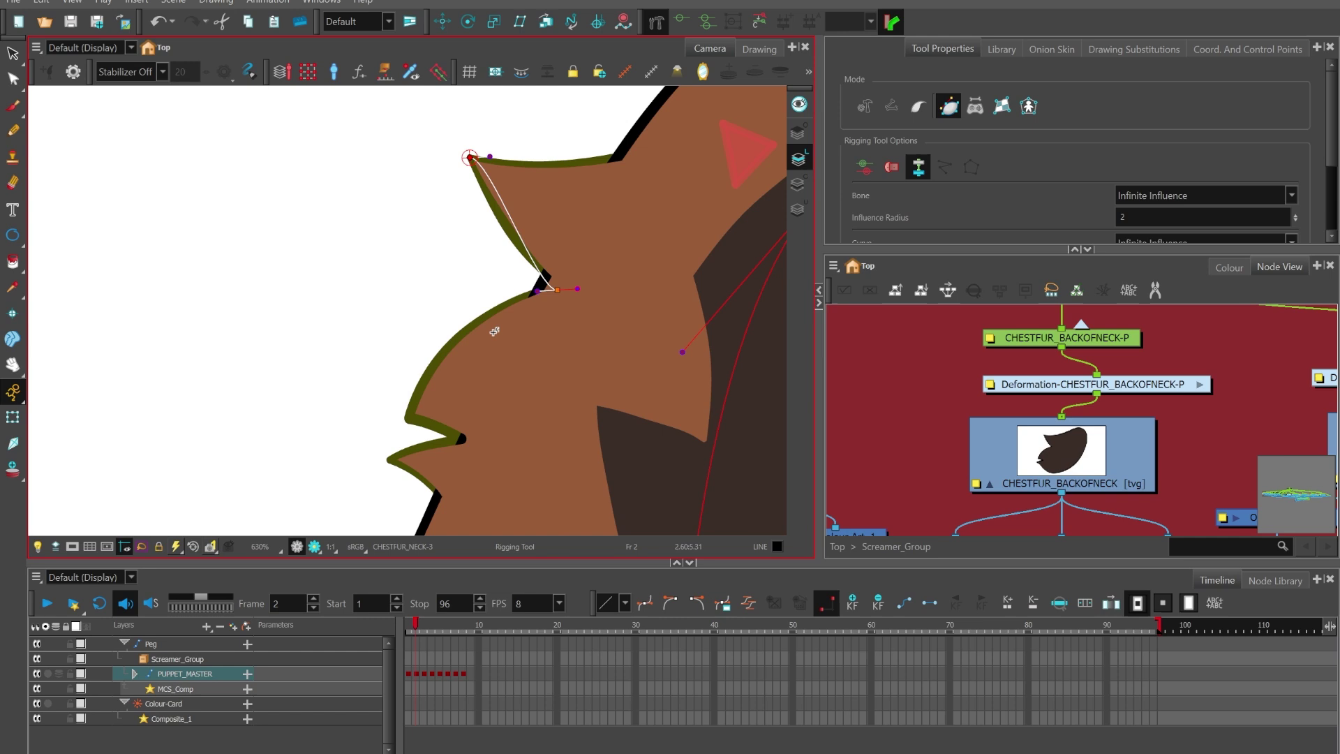
{"action": "left_click", "coordinate": [409, 416]}
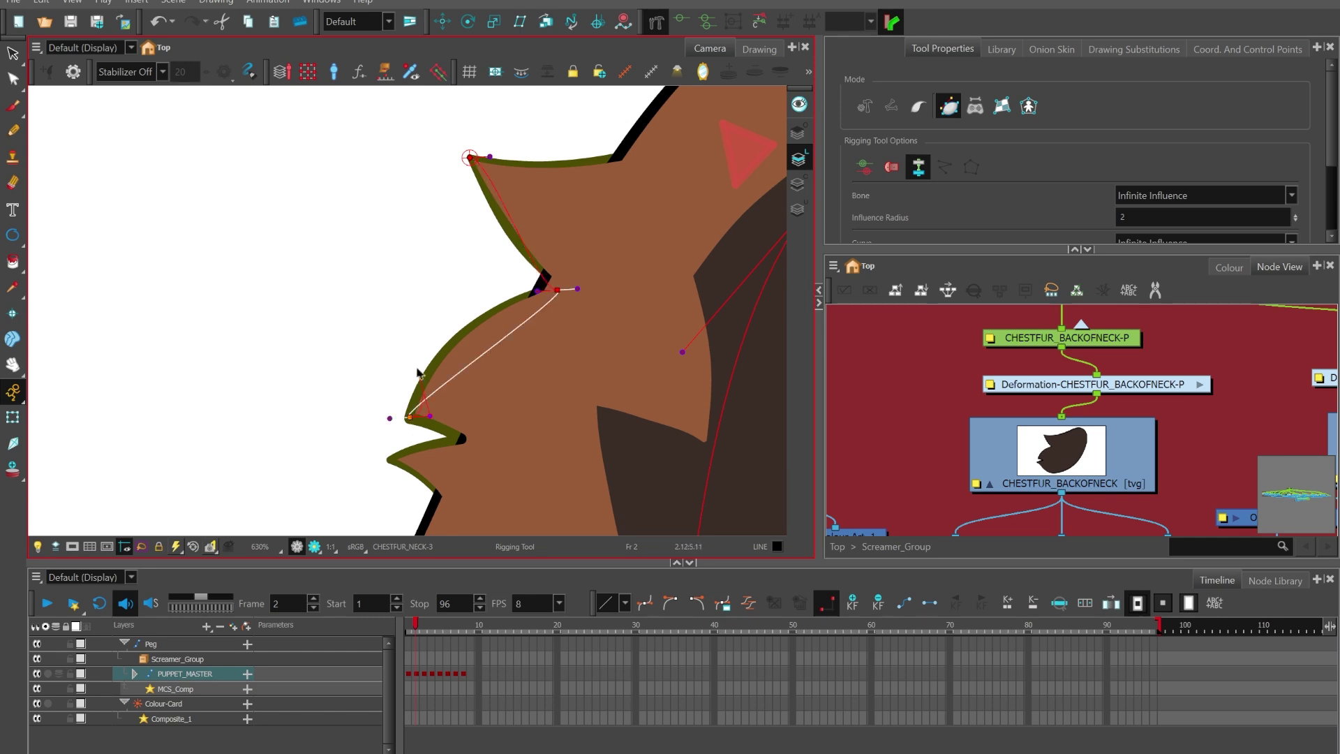
{"action": "scroll", "coordinate": [455, 346], "scroll_direction": "down", "scroll_amount": 2}
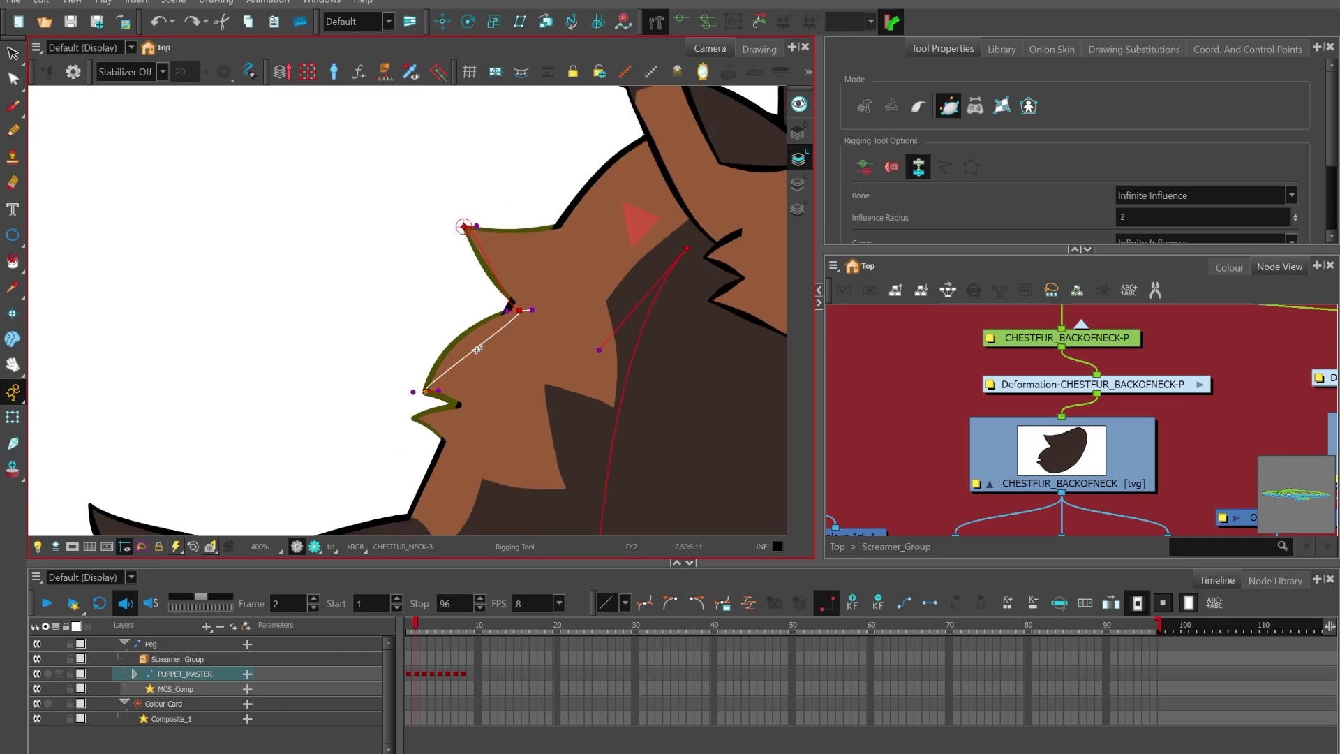
{"action": "scroll", "coordinate": [452, 199], "scroll_direction": "down", "scroll_amount": 1}
{"action": "scroll", "coordinate": [515, 283], "scroll_direction": "up", "scroll_amount": 1}
{"action": "key", "text": "ctrl+z"}
{"action": "key", "text": "ctrl+z"}
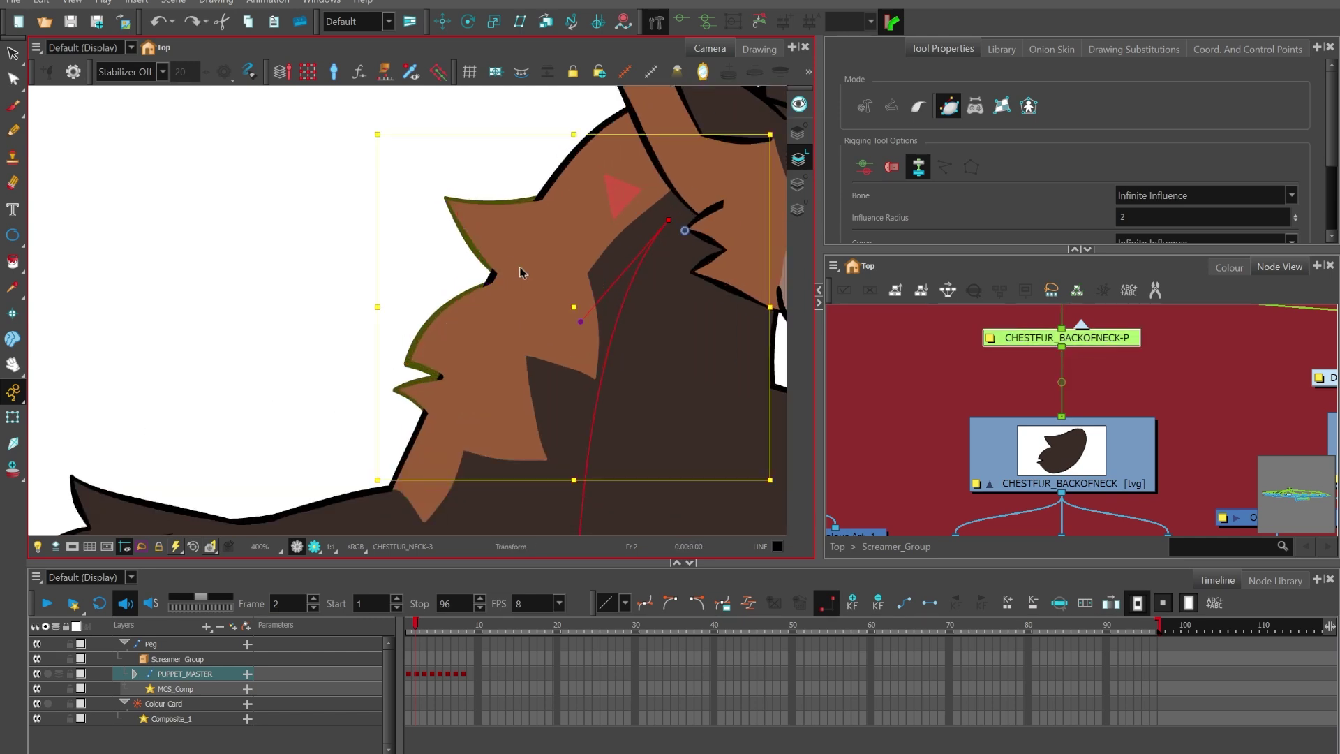
Step: Open the Envelope Creator and reposition its dialog beside the back-of-neck fur
{"action": "scroll", "coordinate": [572, 280], "scroll_direction": "up", "scroll_amount": 1}
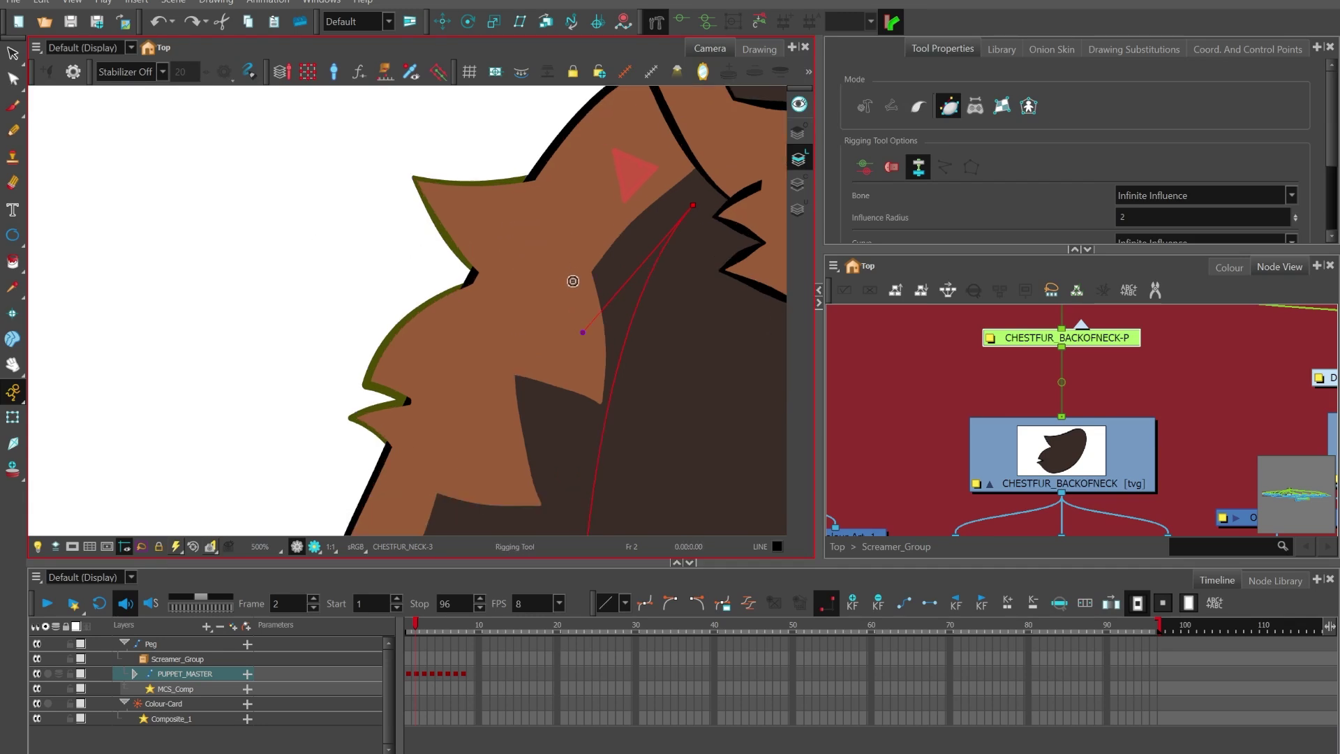
{"action": "scroll", "coordinate": [502, 233], "scroll_direction": "down", "scroll_amount": 1}
{"action": "scroll", "coordinate": [504, 211], "scroll_direction": "up", "scroll_amount": 1}
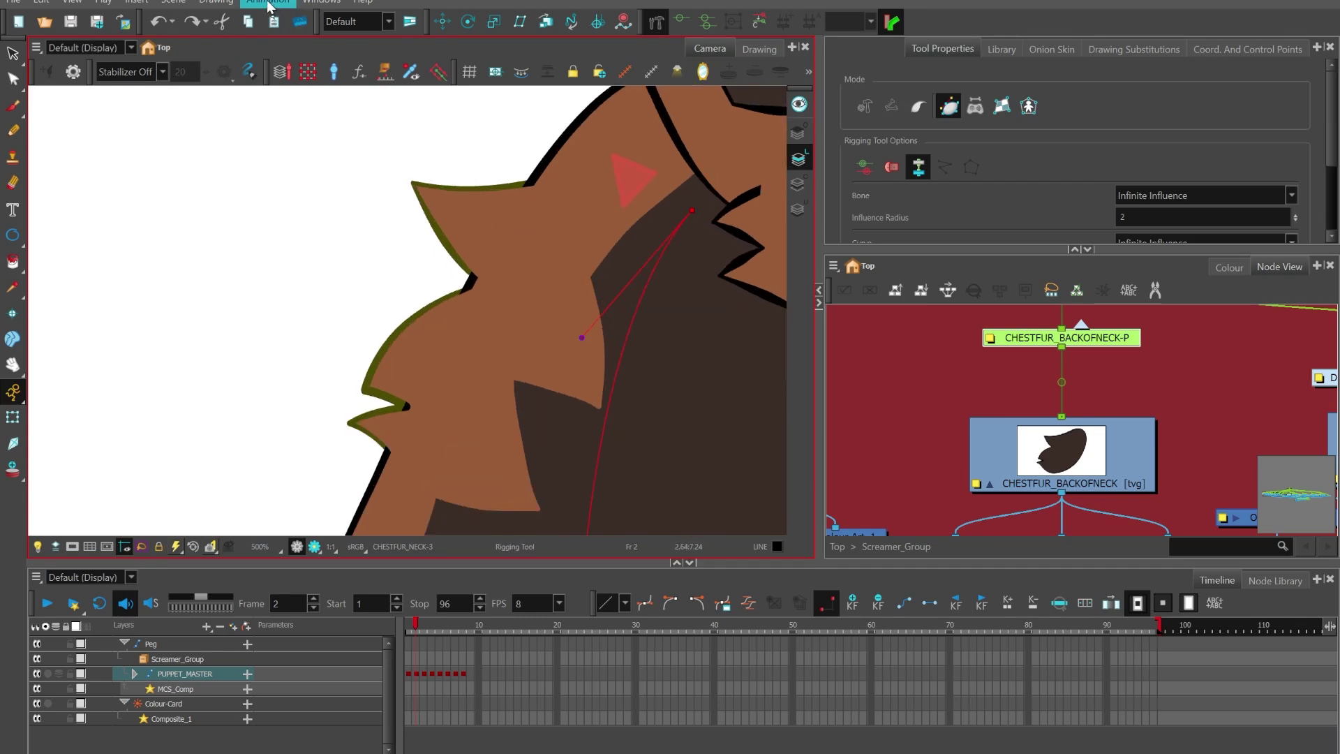
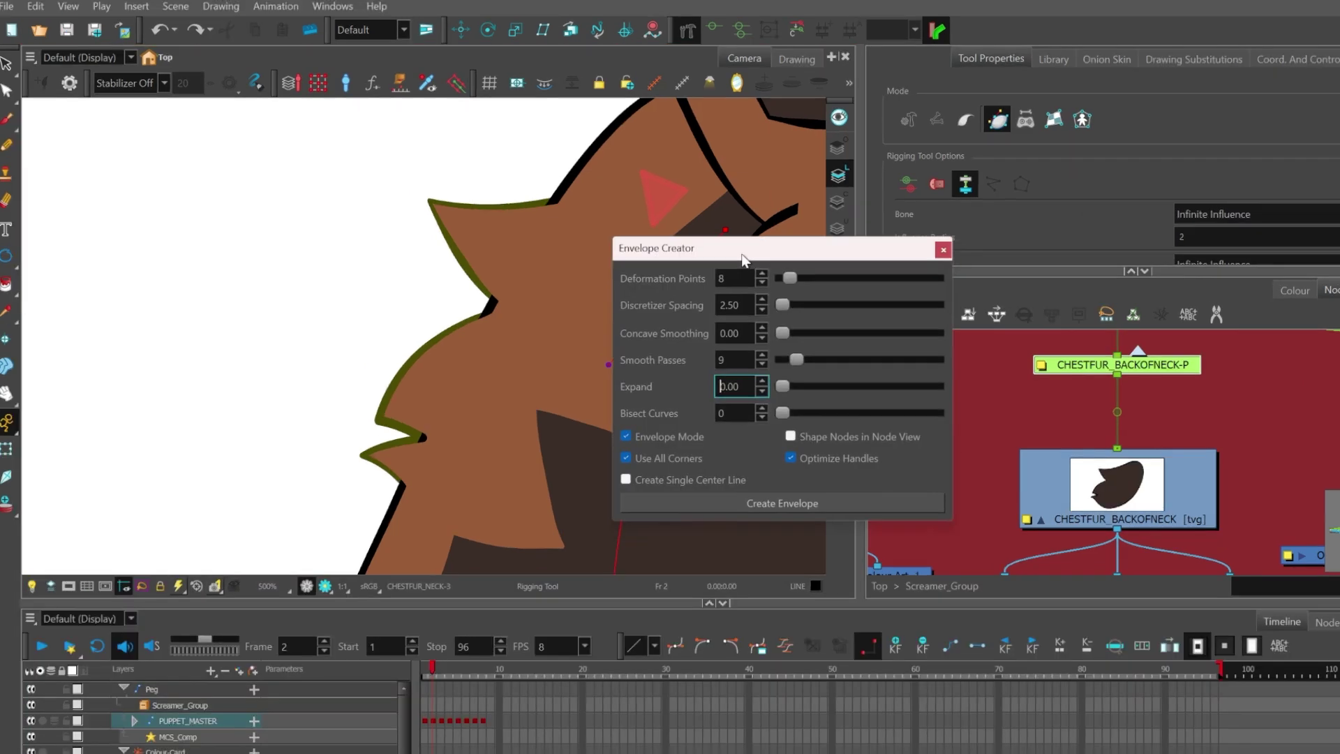
{"action": "left_click_drag", "start_coordinate": [743, 256], "coordinate": [711, 250]}
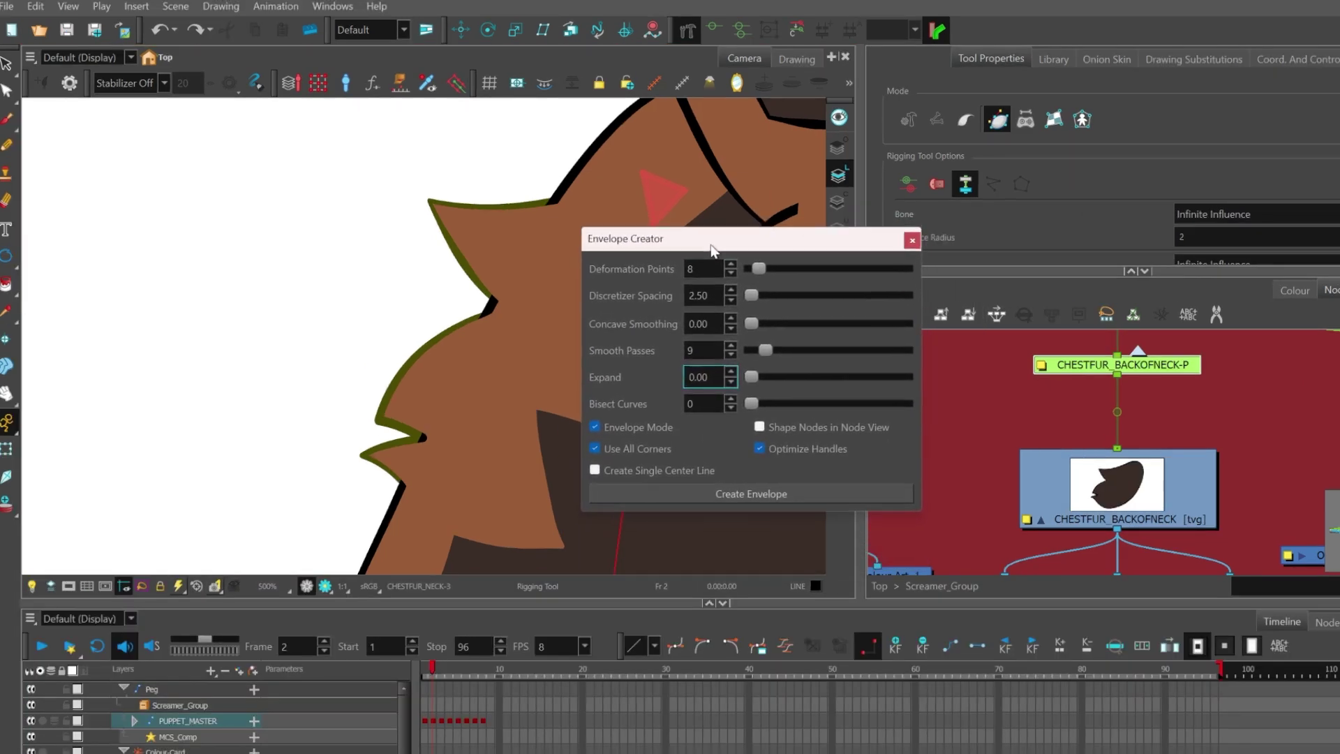
{"action": "left_click", "coordinate": [787, 493]}
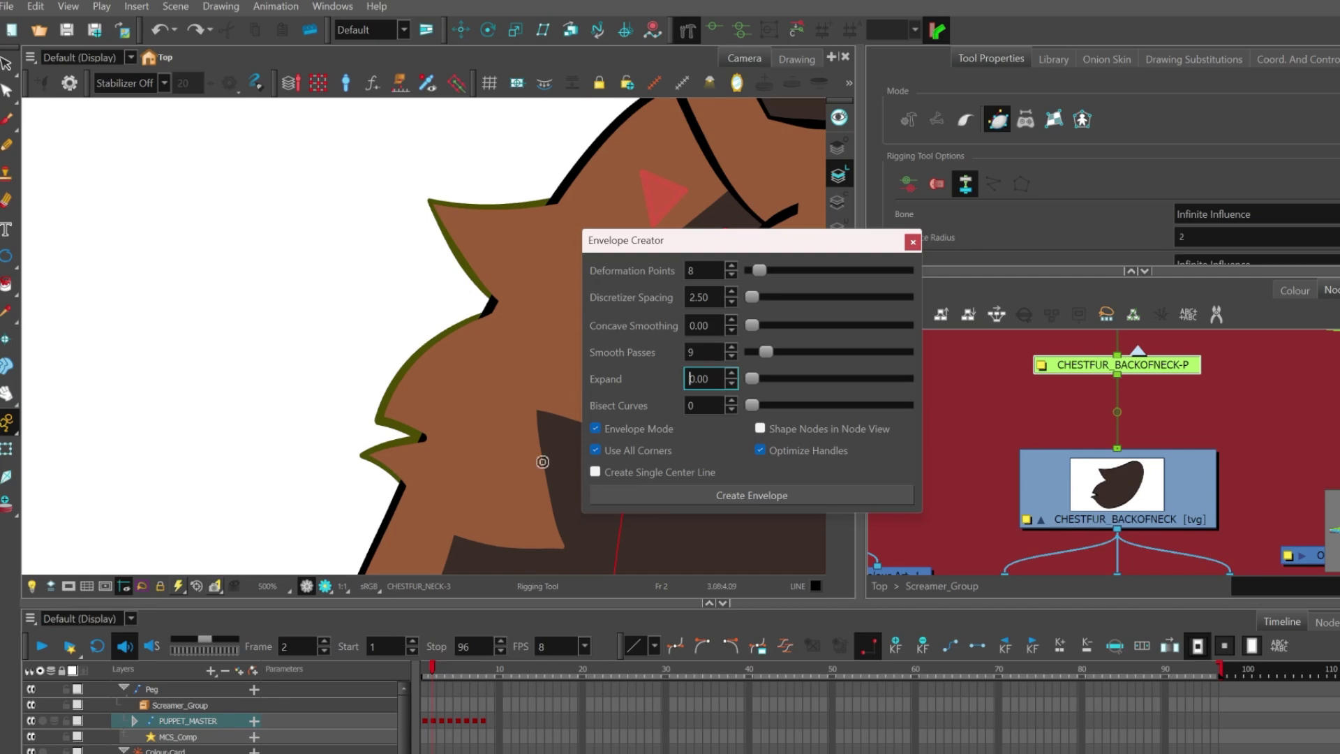
{"action": "left_click_drag", "start_coordinate": [714, 252], "coordinate": [738, 263]}
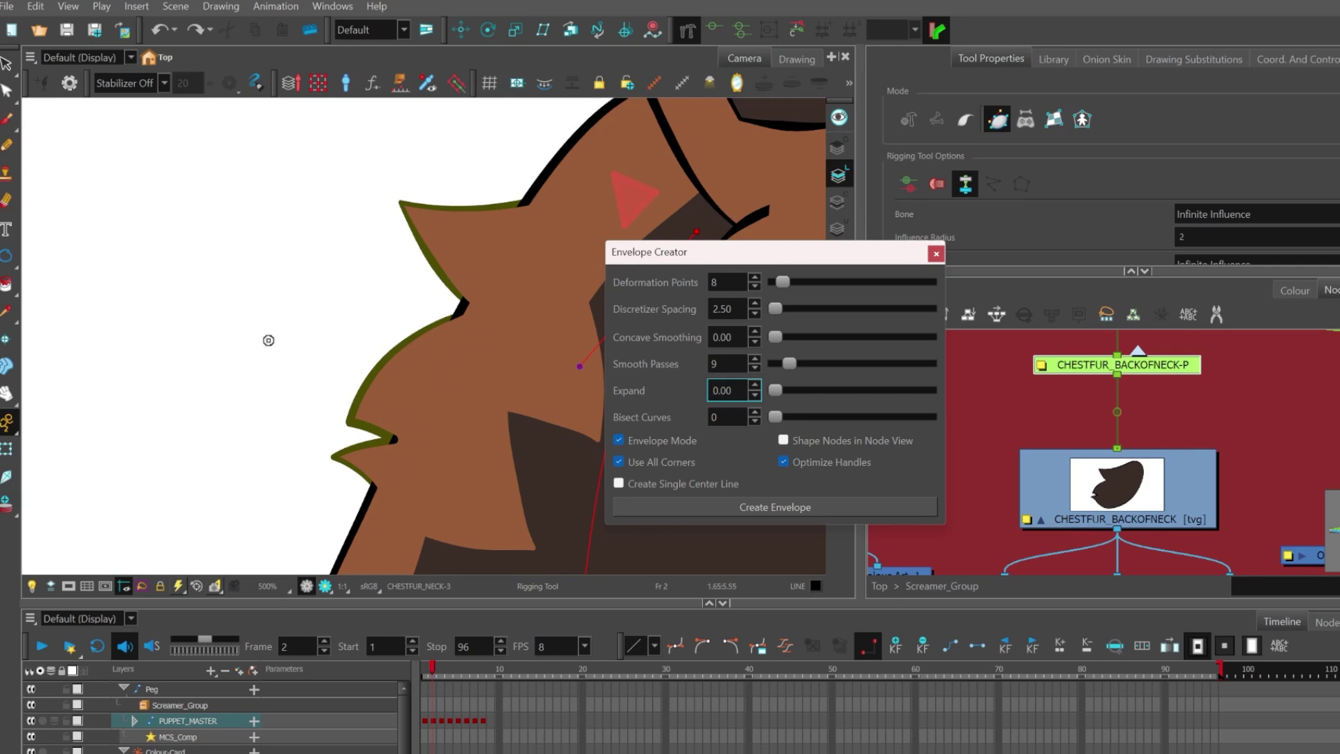
Step: Create an envelope deformation with 15 deformation points on the CHESTFUR_BACKOFNECK drawing
{"action": "scroll", "coordinate": [269, 338], "scroll_direction": "down", "scroll_amount": 3}
{"action": "scroll", "coordinate": [309, 341], "scroll_direction": "up", "scroll_amount": 1}
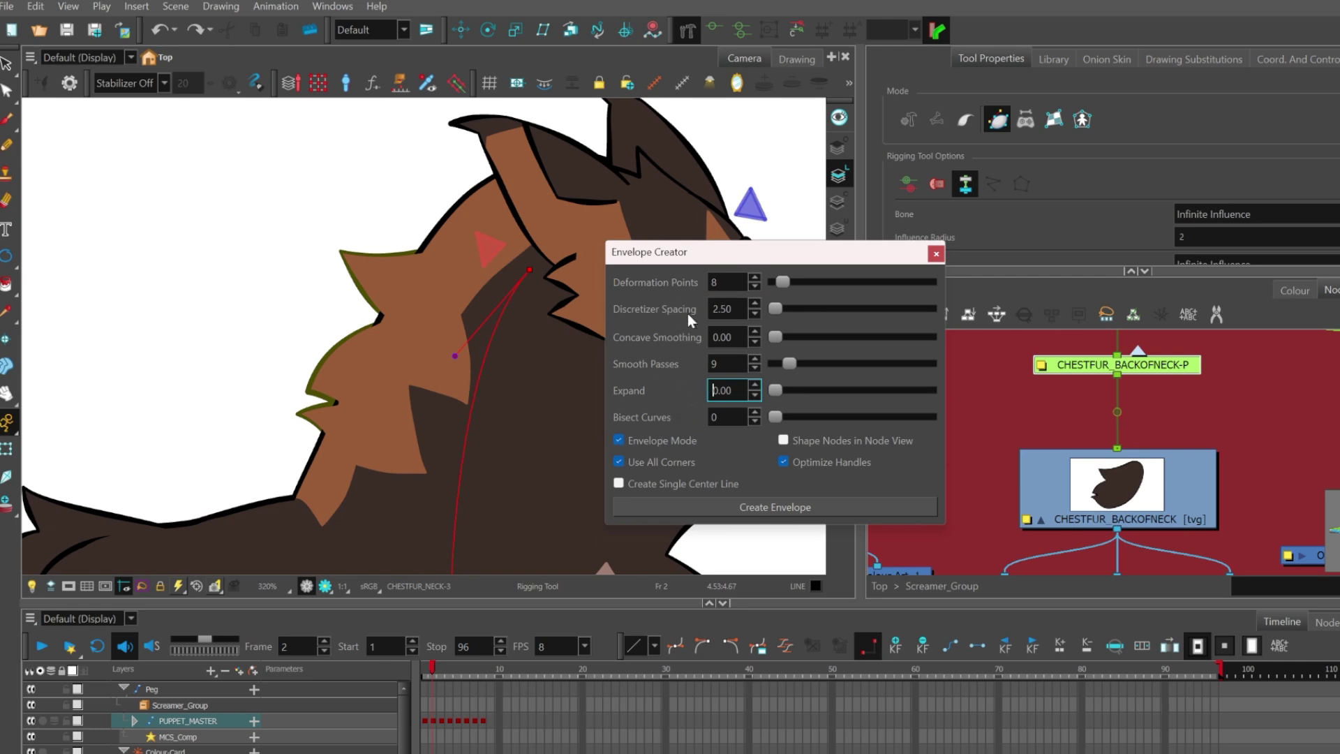
{"action": "scroll", "coordinate": [298, 310], "scroll_direction": "up", "scroll_amount": 1}
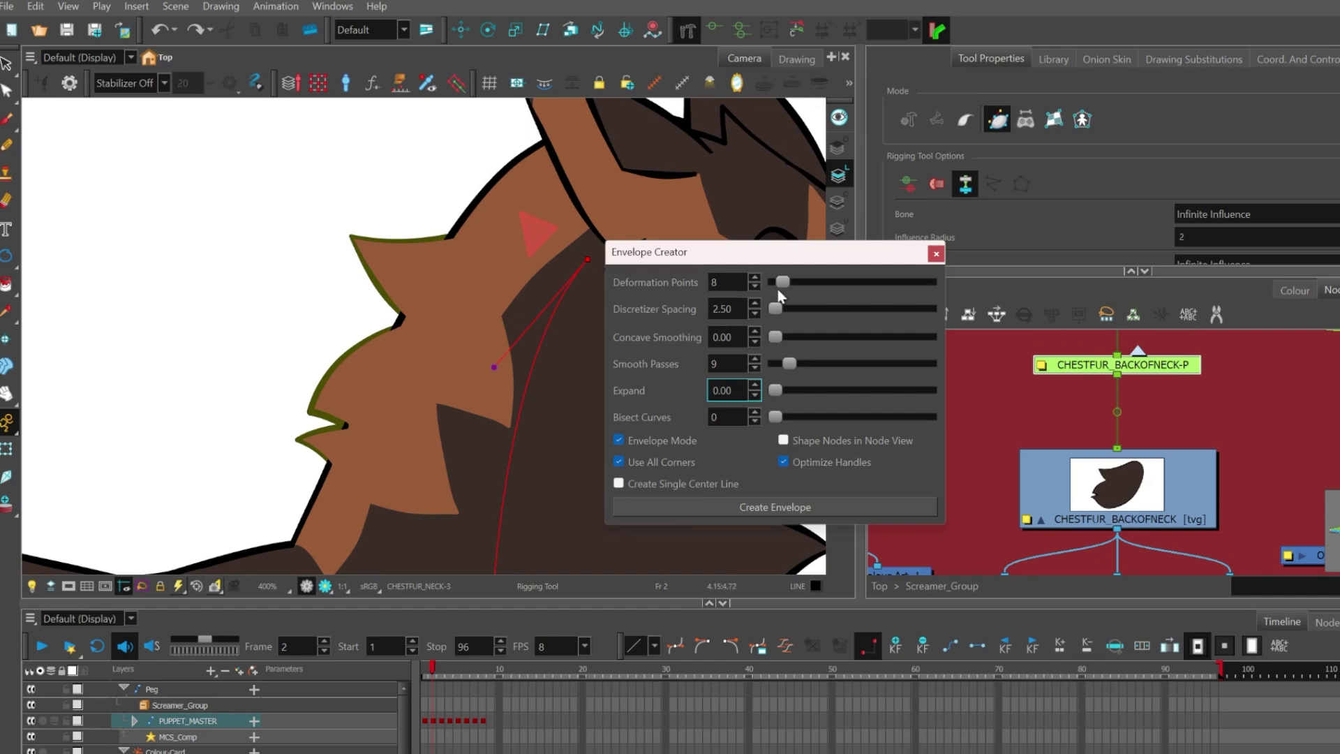
{"action": "left_click_drag", "start_coordinate": [781, 284], "coordinate": [795, 284]}
{"action": "left_click", "coordinate": [747, 509]}
{"action": "left_click", "coordinate": [746, 424]}
{"action": "left_click", "coordinate": [1184, 496]}
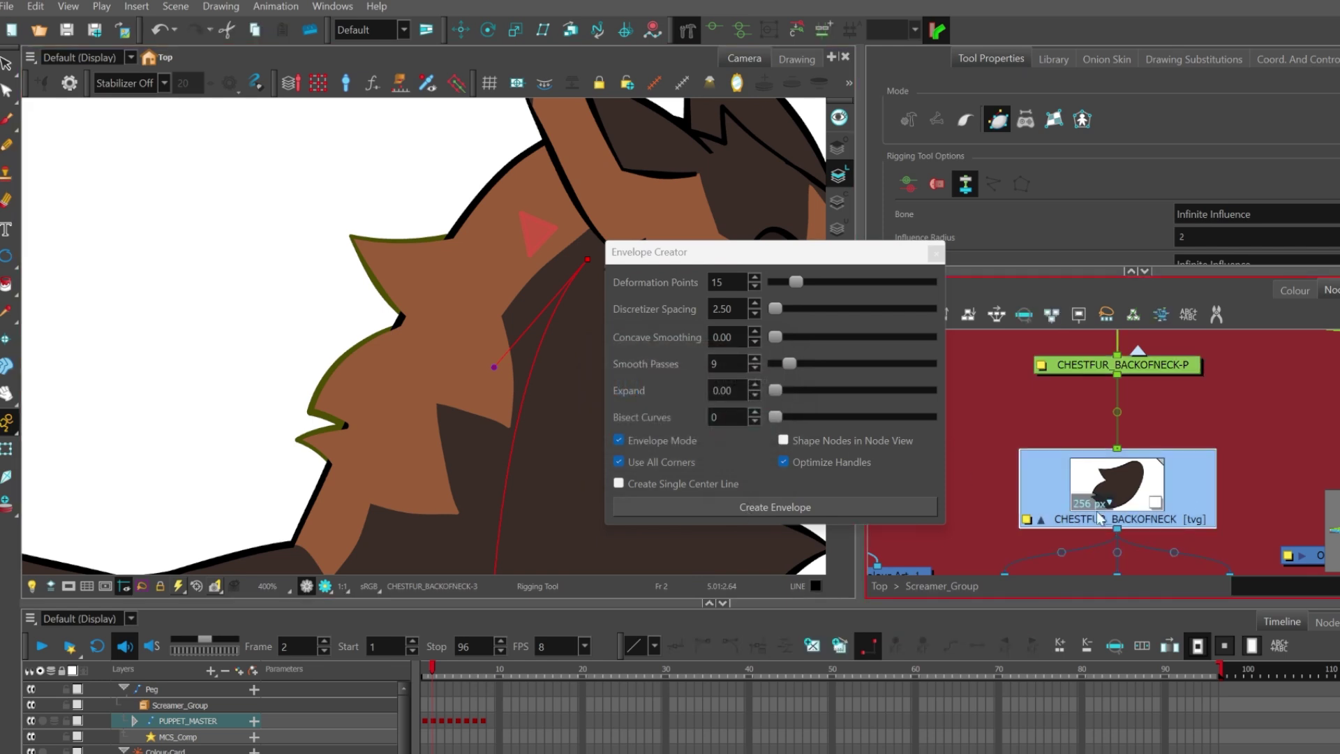
{"action": "left_click", "coordinate": [757, 508]}
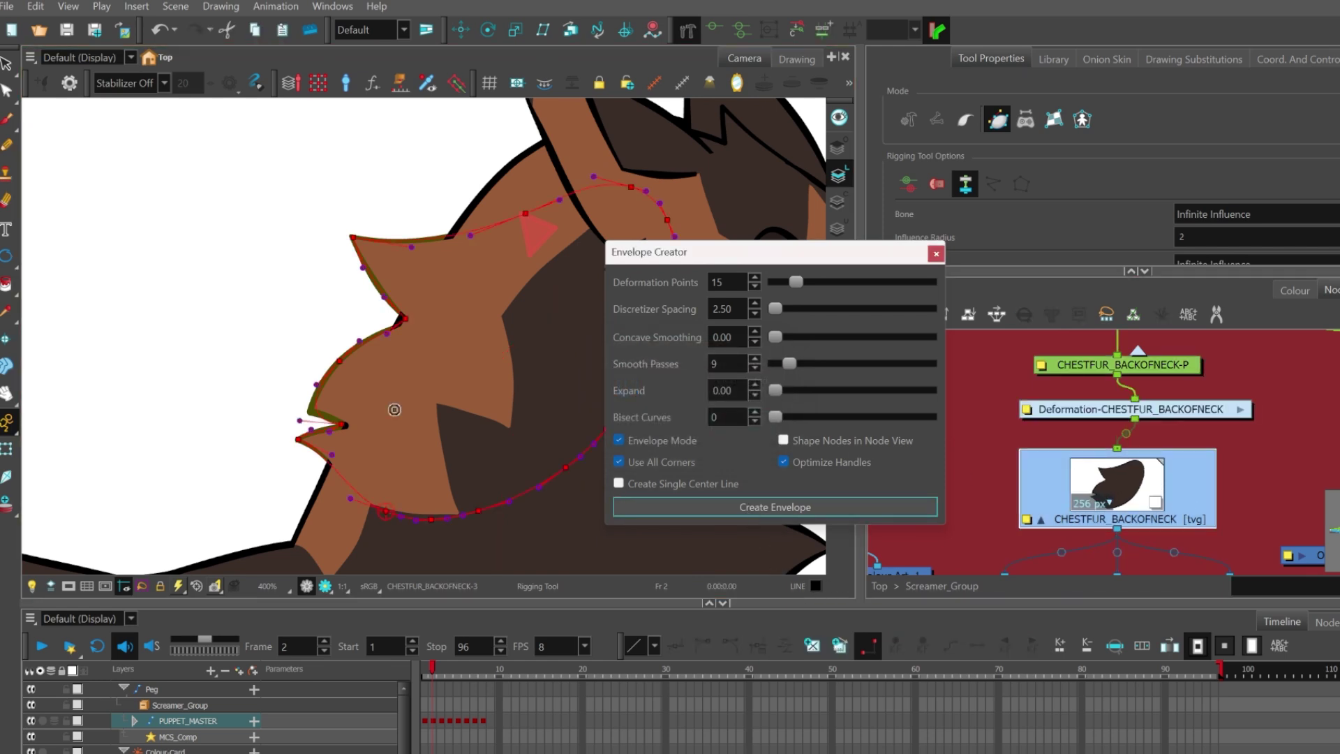
Step: Close the Envelope Creator and fit the envelope point and its handle to the upper tip of the small fur notch
{"action": "scroll", "coordinate": [314, 431], "scroll_direction": "up", "scroll_amount": 1}
{"action": "scroll", "coordinate": [314, 432], "scroll_direction": "down", "scroll_amount": 7}
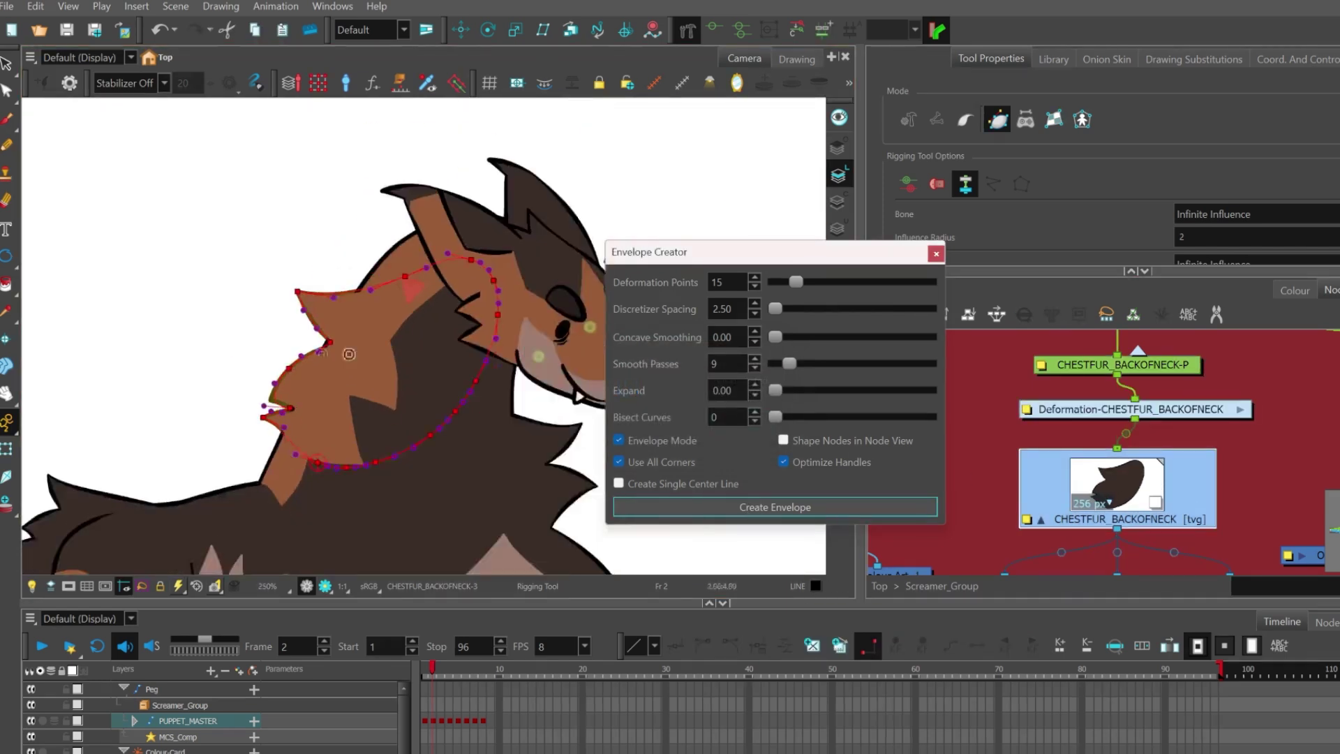
{"action": "scroll", "coordinate": [401, 419], "scroll_direction": "up", "scroll_amount": 4}
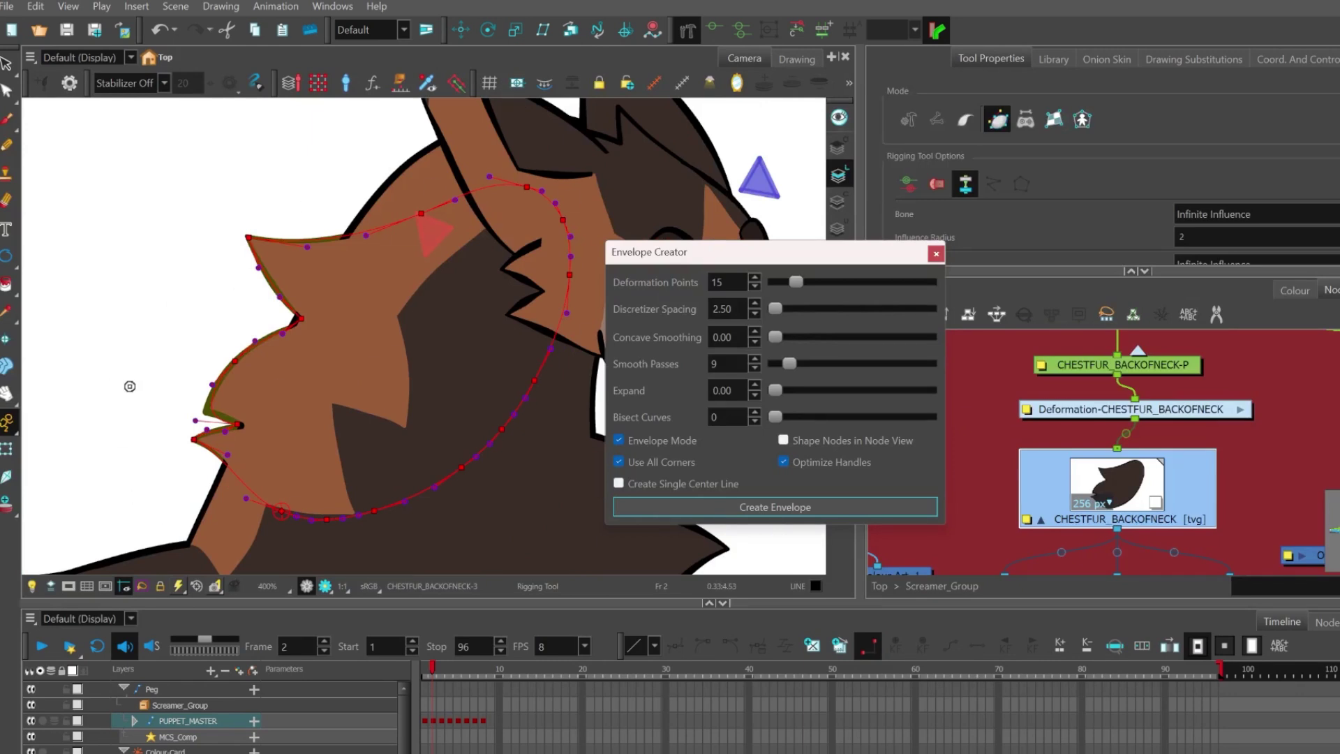
{"action": "scroll", "coordinate": [189, 390], "scroll_direction": "up", "scroll_amount": 3}
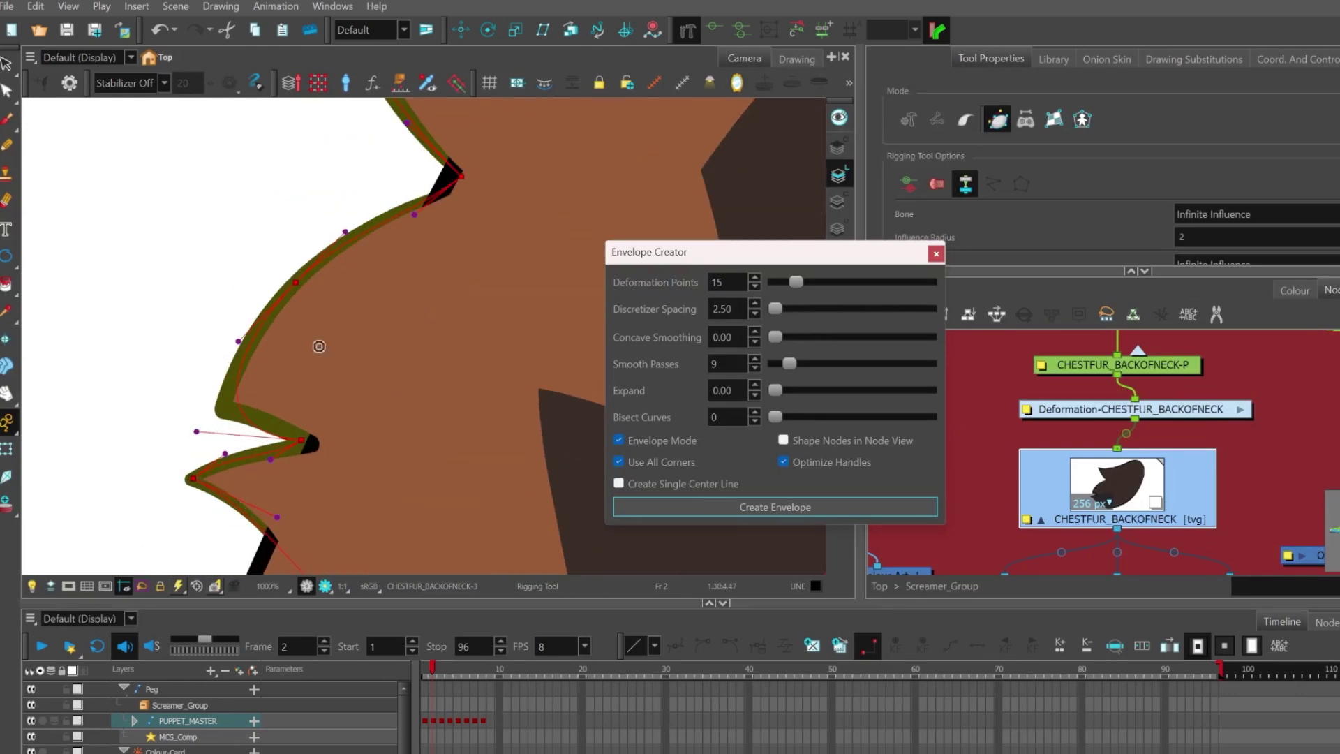
{"action": "scroll", "coordinate": [140, 489], "scroll_direction": "up", "scroll_amount": 2}
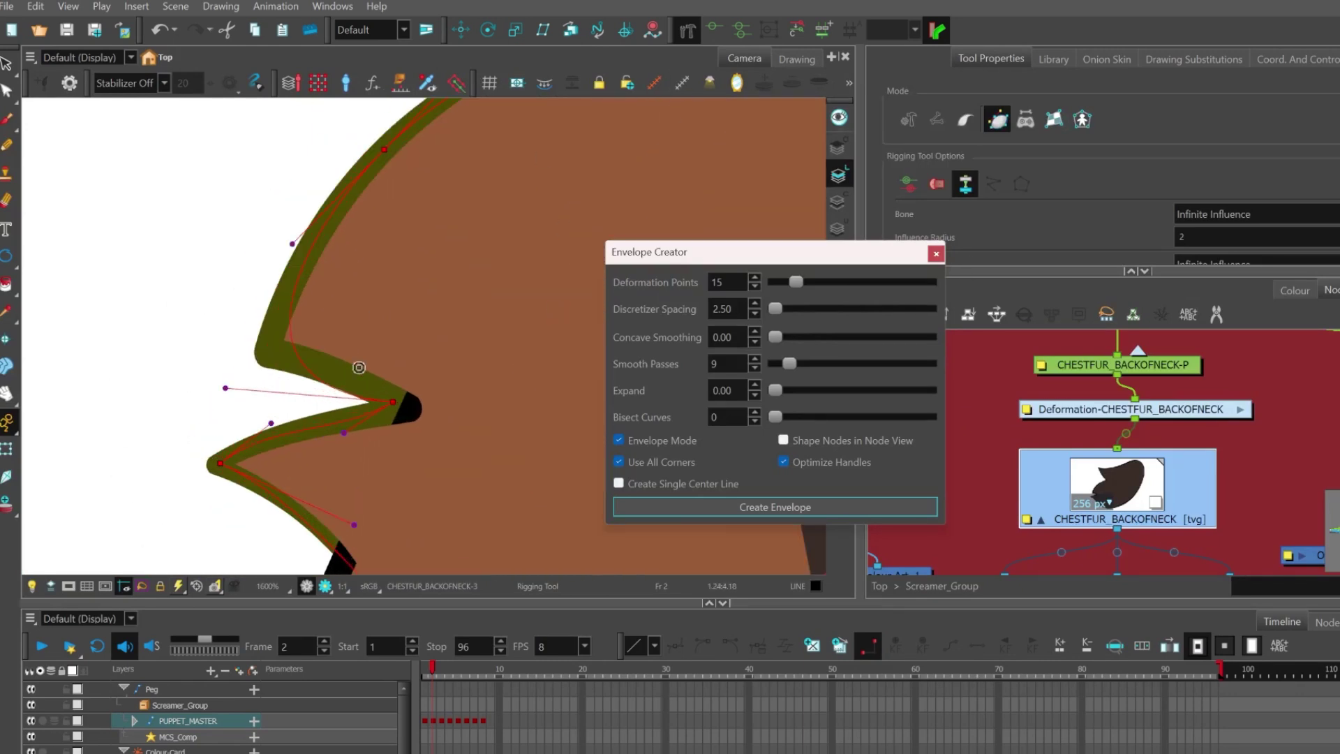
{"action": "left_click", "coordinate": [936, 254]}
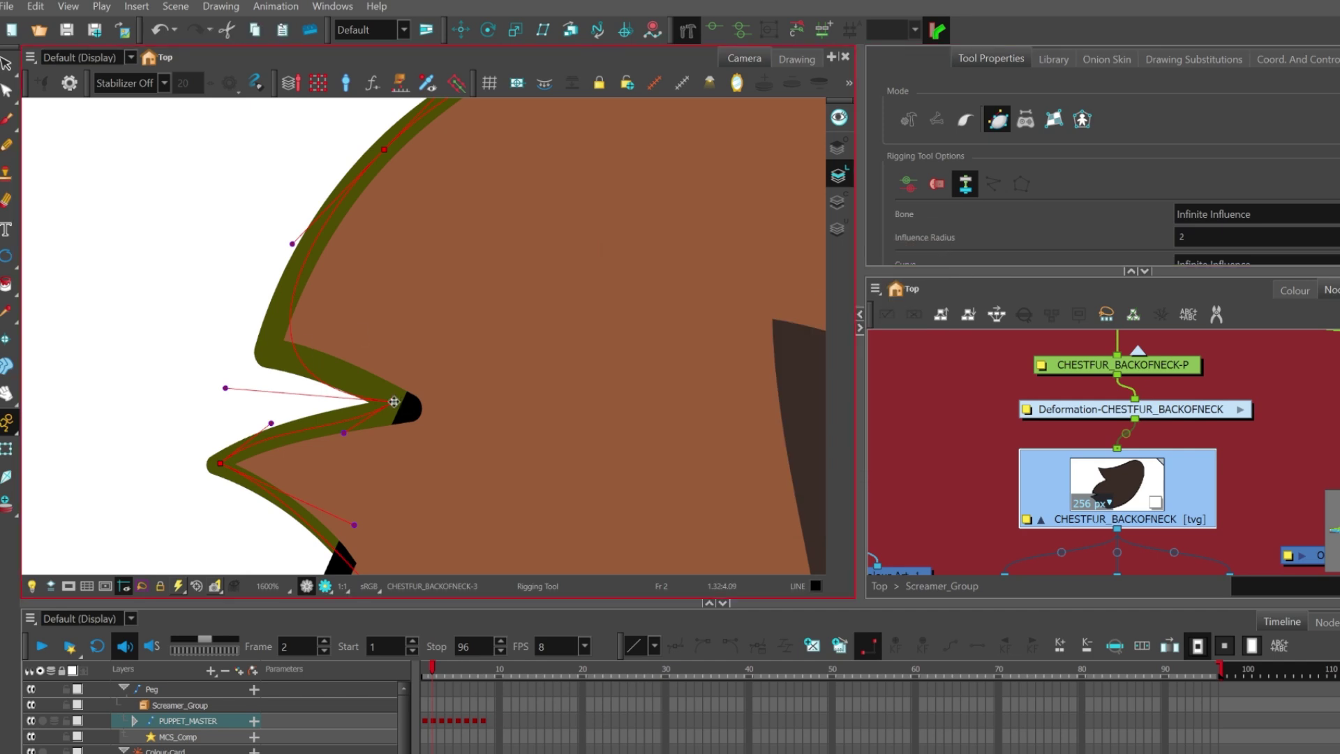
{"action": "left_click_drag", "start_coordinate": [393, 402], "coordinate": [277, 357]}
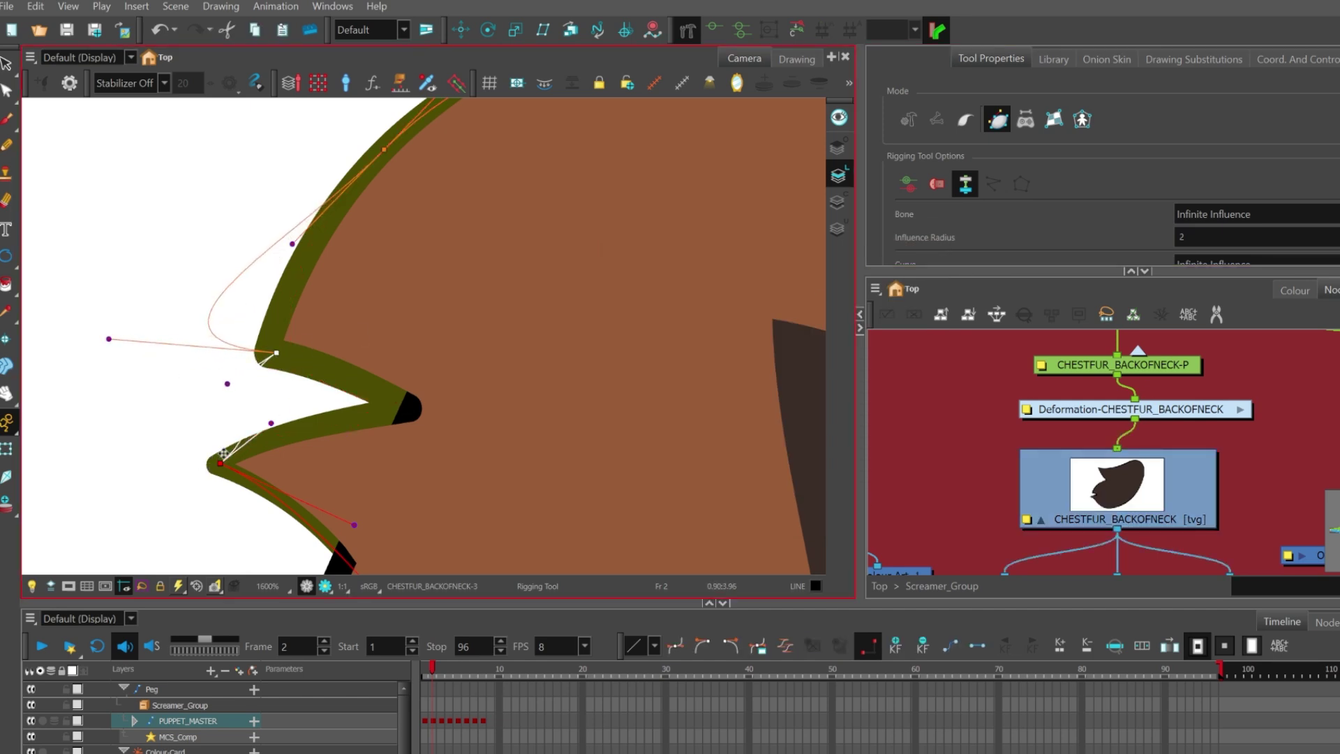
{"action": "left_click_drag", "start_coordinate": [109, 339], "coordinate": [277, 289]}
{"action": "scroll", "coordinate": [309, 311], "scroll_direction": "down", "scroll_amount": 3}
{"action": "scroll", "coordinate": [225, 366], "scroll_direction": "up", "scroll_amount": 1}
{"action": "scroll", "coordinate": [225, 366], "scroll_direction": "up", "scroll_amount": 1}
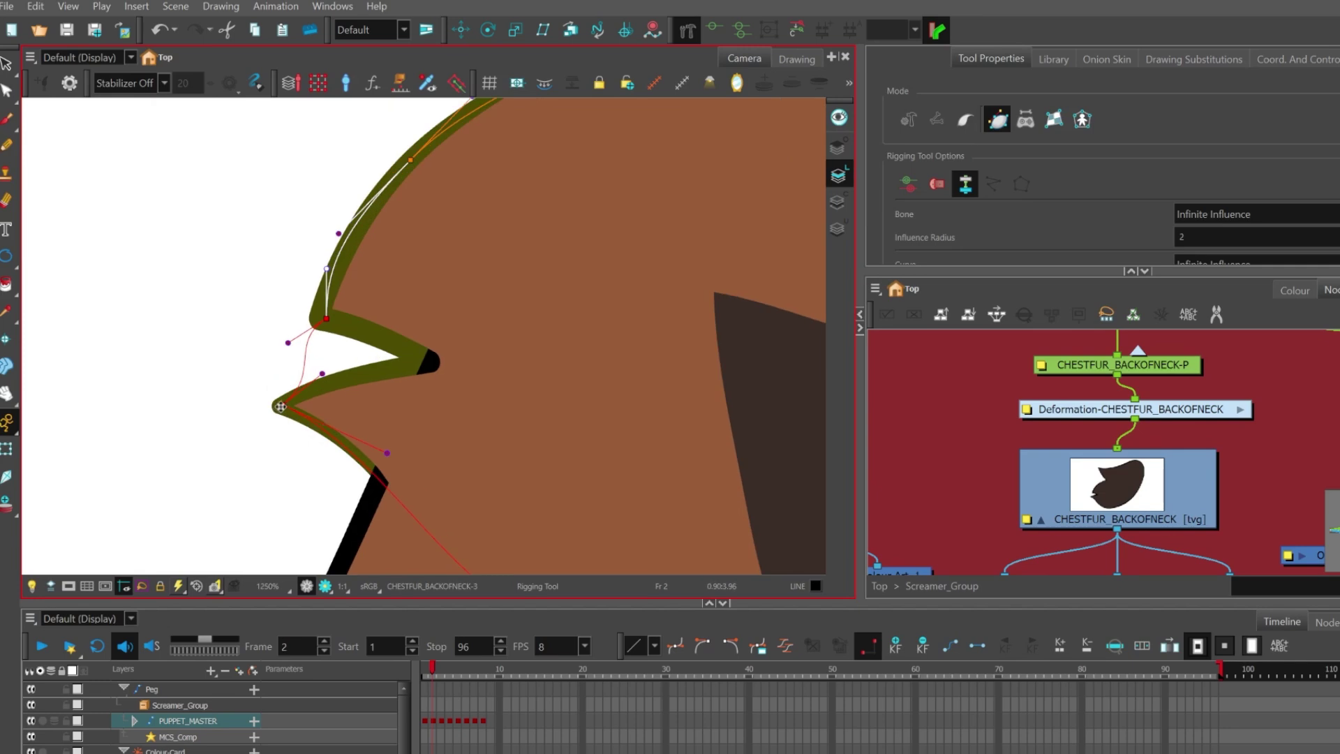
Step: Move the next two envelope points onto the inner corner and the lower tip of the small fur notch
{"action": "left_click_drag", "start_coordinate": [280, 406], "coordinate": [418, 364]}
{"action": "scroll", "coordinate": [369, 317], "scroll_direction": "down", "scroll_amount": 4}
{"action": "scroll", "coordinate": [405, 380], "scroll_direction": "up", "scroll_amount": 2}
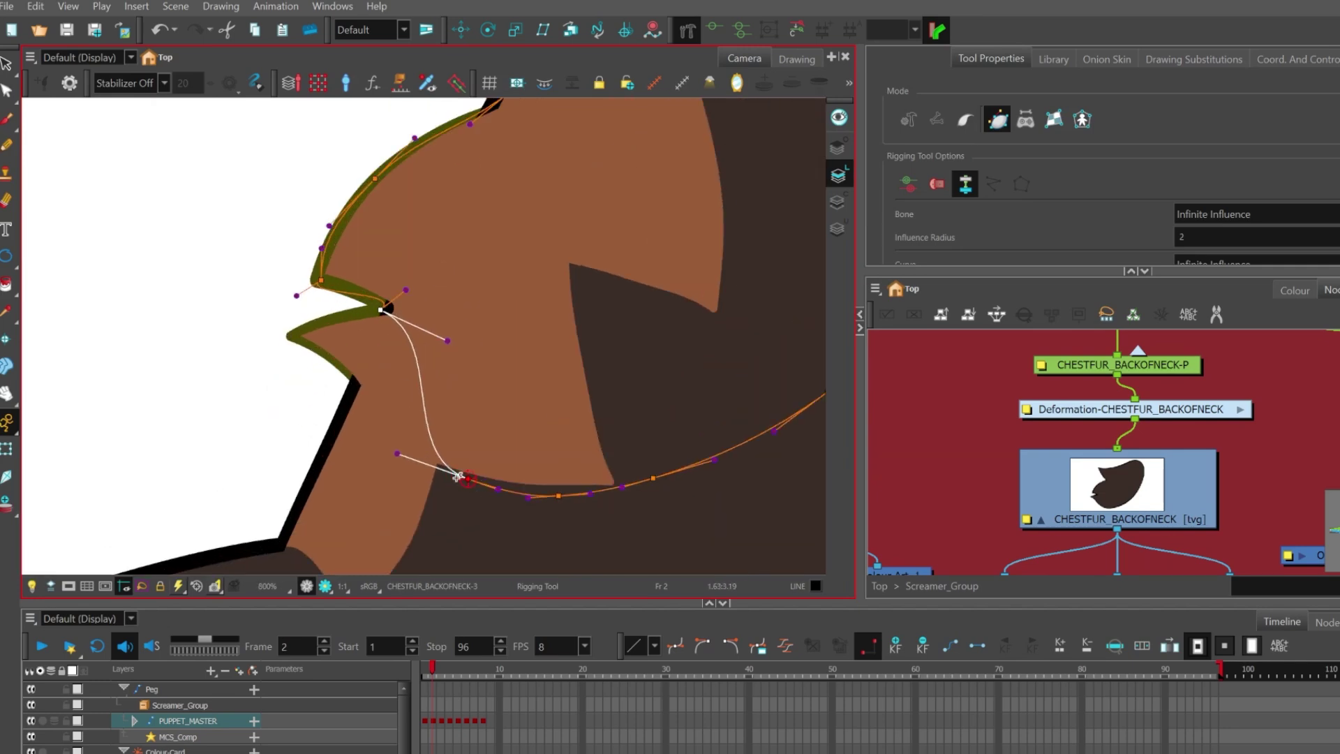
{"action": "left_click_drag", "start_coordinate": [457, 476], "coordinate": [295, 336]}
{"action": "scroll", "coordinate": [267, 300], "scroll_direction": "up", "scroll_amount": 3}
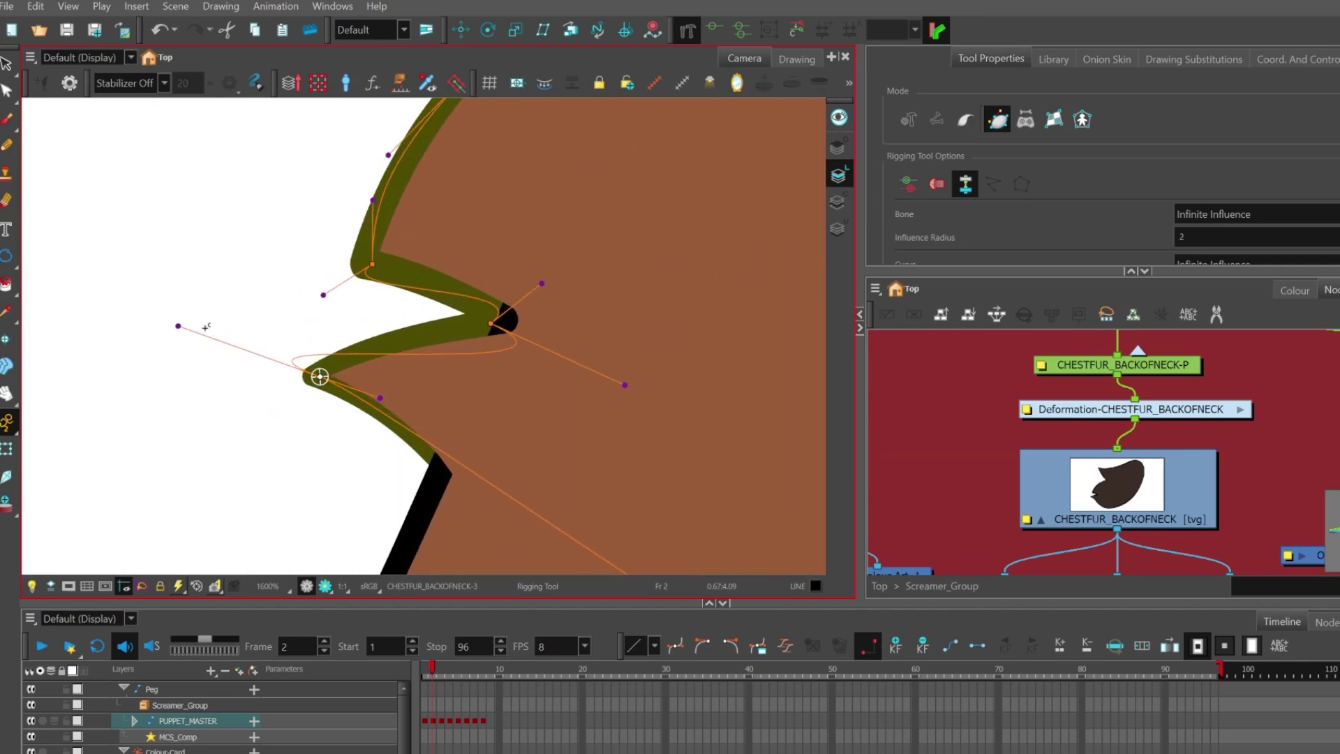
Step: Adjust the curve handles around the small notch so the envelope follows the fur's line art
{"action": "left_click_drag", "start_coordinate": [178, 328], "coordinate": [323, 339]}
{"action": "left_click_drag", "start_coordinate": [624, 385], "coordinate": [467, 344]}
{"action": "left_click_drag", "start_coordinate": [538, 285], "coordinate": [429, 258]}
{"action": "scroll", "coordinate": [401, 307], "scroll_direction": "down", "scroll_amount": 4}
{"action": "scroll", "coordinate": [319, 369], "scroll_direction": "down", "scroll_amount": 3}
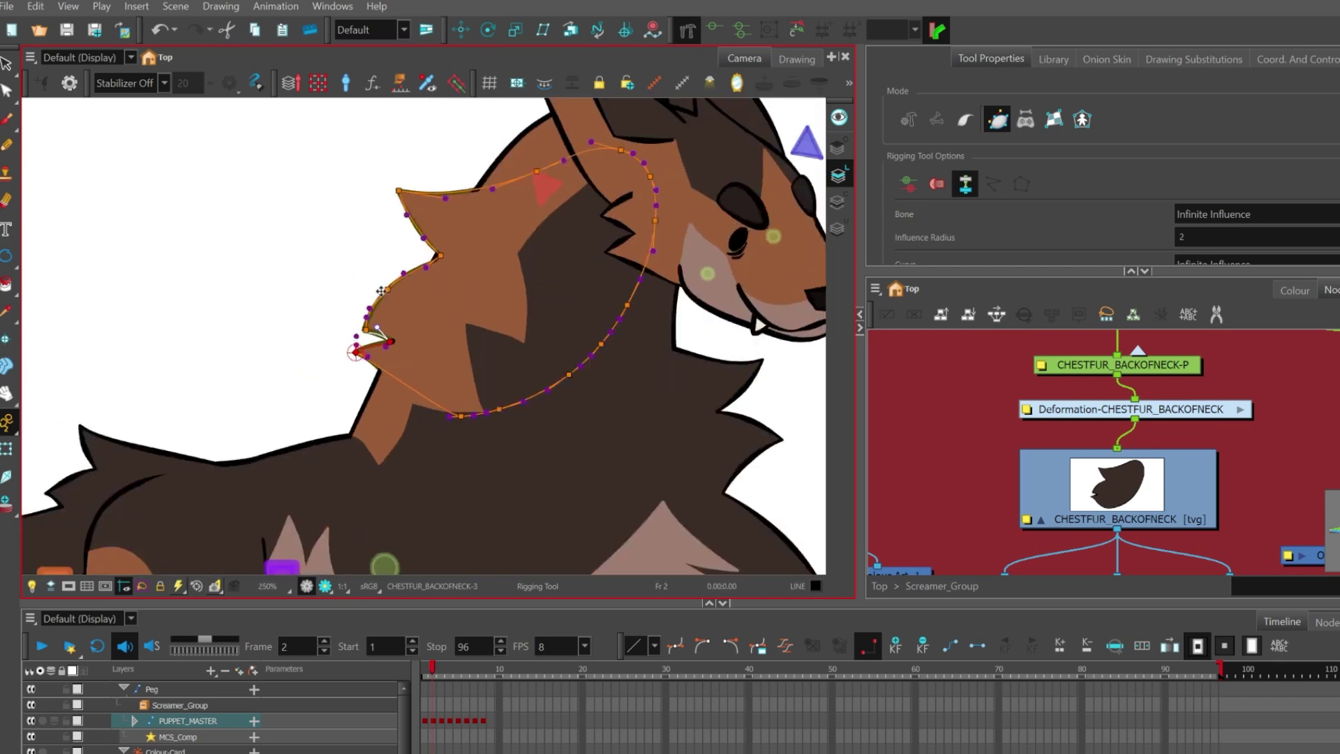
Step: Refine the notch's upper tip point and the curve above it to sit on the fur outline
{"action": "scroll", "coordinate": [348, 395], "scroll_direction": "up", "scroll_amount": 6}
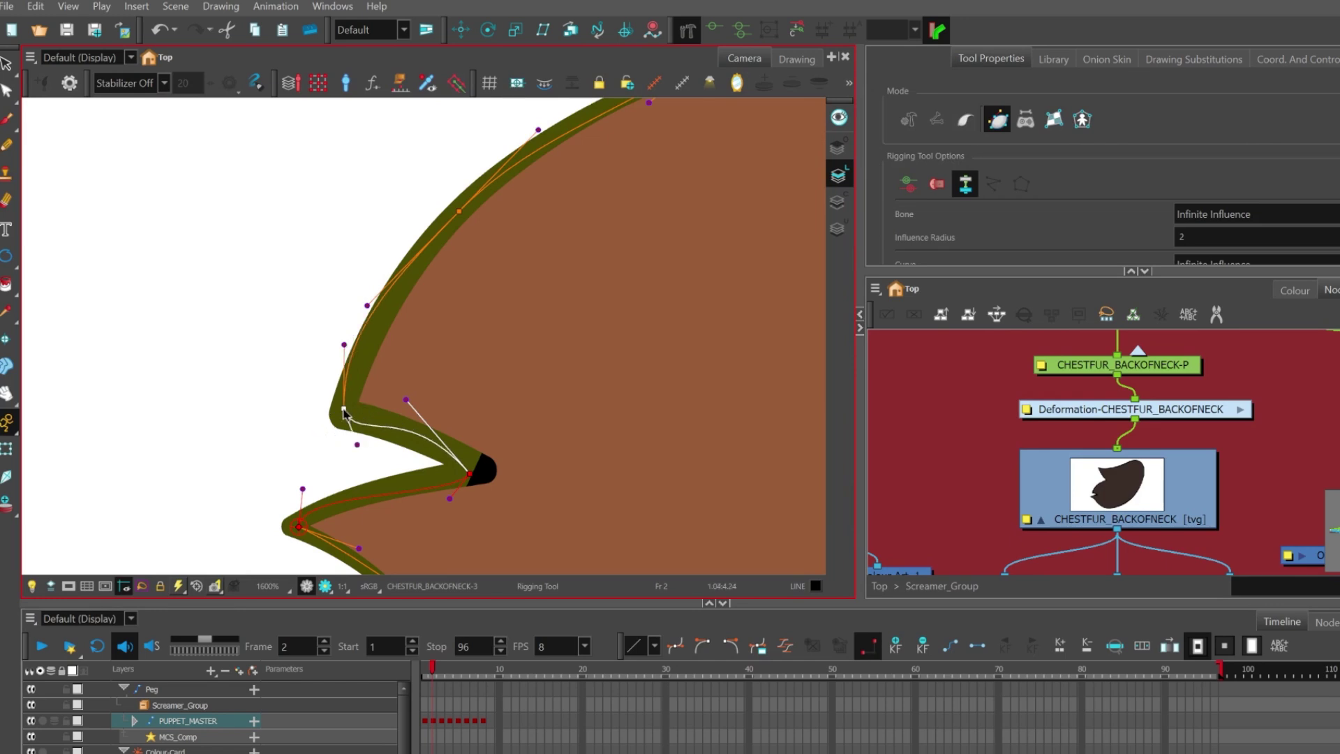
{"action": "left_click_drag", "start_coordinate": [343, 409], "coordinate": [345, 405]}
{"action": "left_click", "coordinate": [370, 313]}
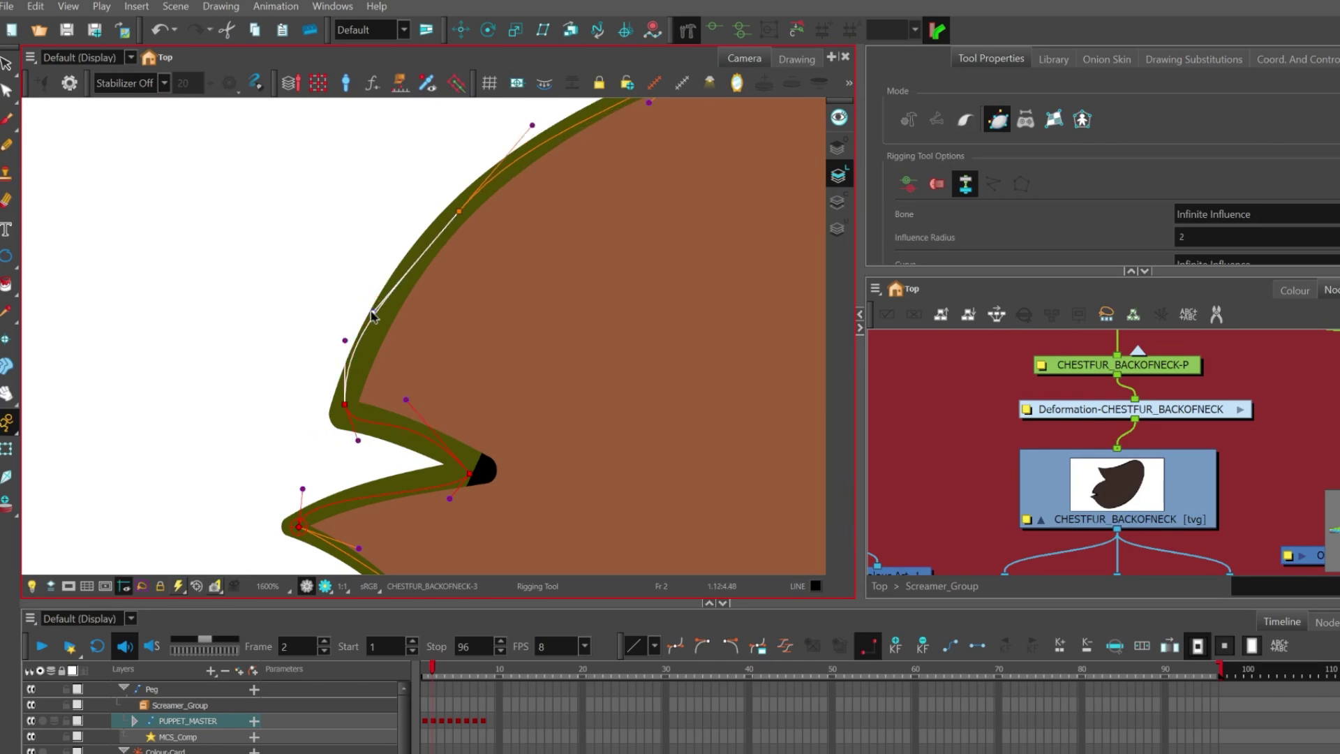
Step: Switch to the Transform tool and test the deformation by shifting the tip point of the upper fur spike
{"action": "left_click", "coordinate": [6, 452]}
{"action": "scroll", "coordinate": [273, 438], "scroll_direction": "down", "scroll_amount": 5}
{"action": "scroll", "coordinate": [417, 480], "scroll_direction": "down", "scroll_amount": 2}
{"action": "scroll", "coordinate": [342, 422], "scroll_direction": "up", "scroll_amount": 3}
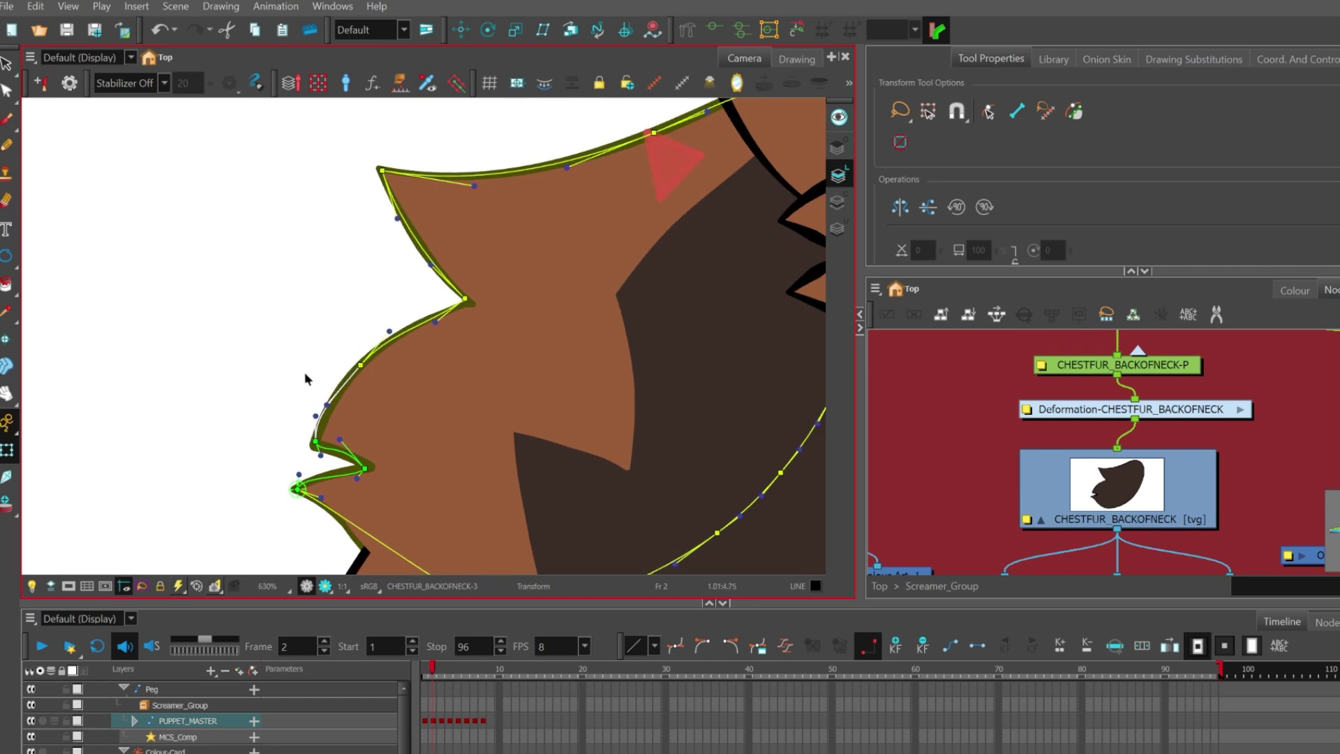
{"action": "scroll", "coordinate": [391, 390], "scroll_direction": "down", "scroll_amount": 4}
{"action": "scroll", "coordinate": [347, 344], "scroll_direction": "up", "scroll_amount": 8}
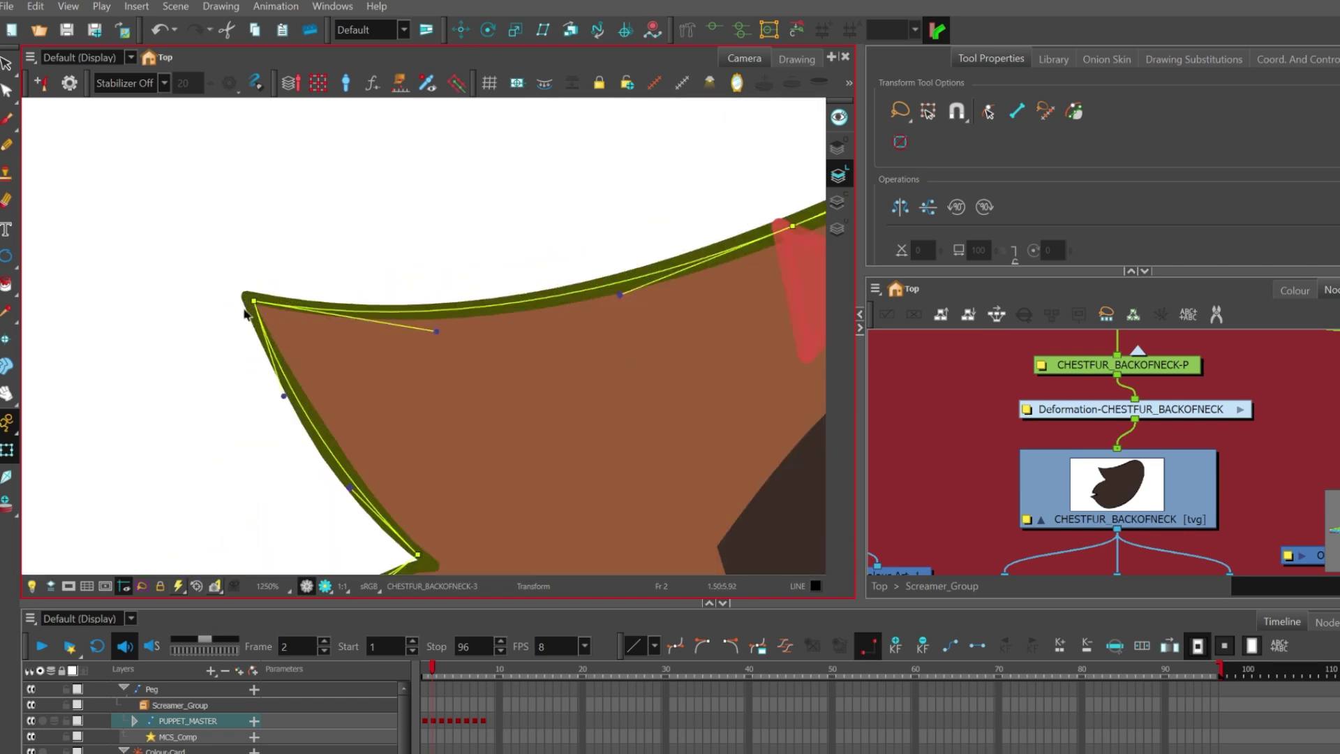
{"action": "scroll", "coordinate": [257, 298], "scroll_direction": "down", "scroll_amount": 5}
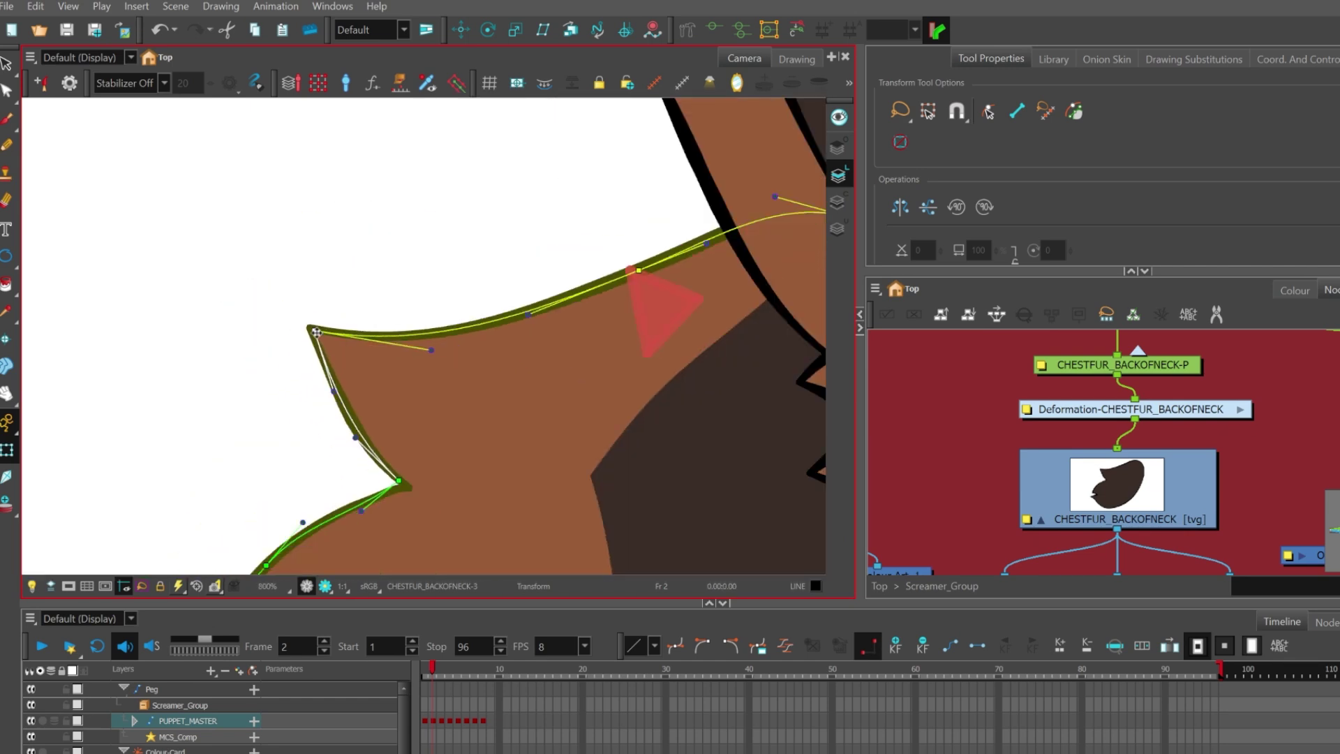
{"action": "left_click_drag", "start_coordinate": [312, 373], "coordinate": [320, 311]}
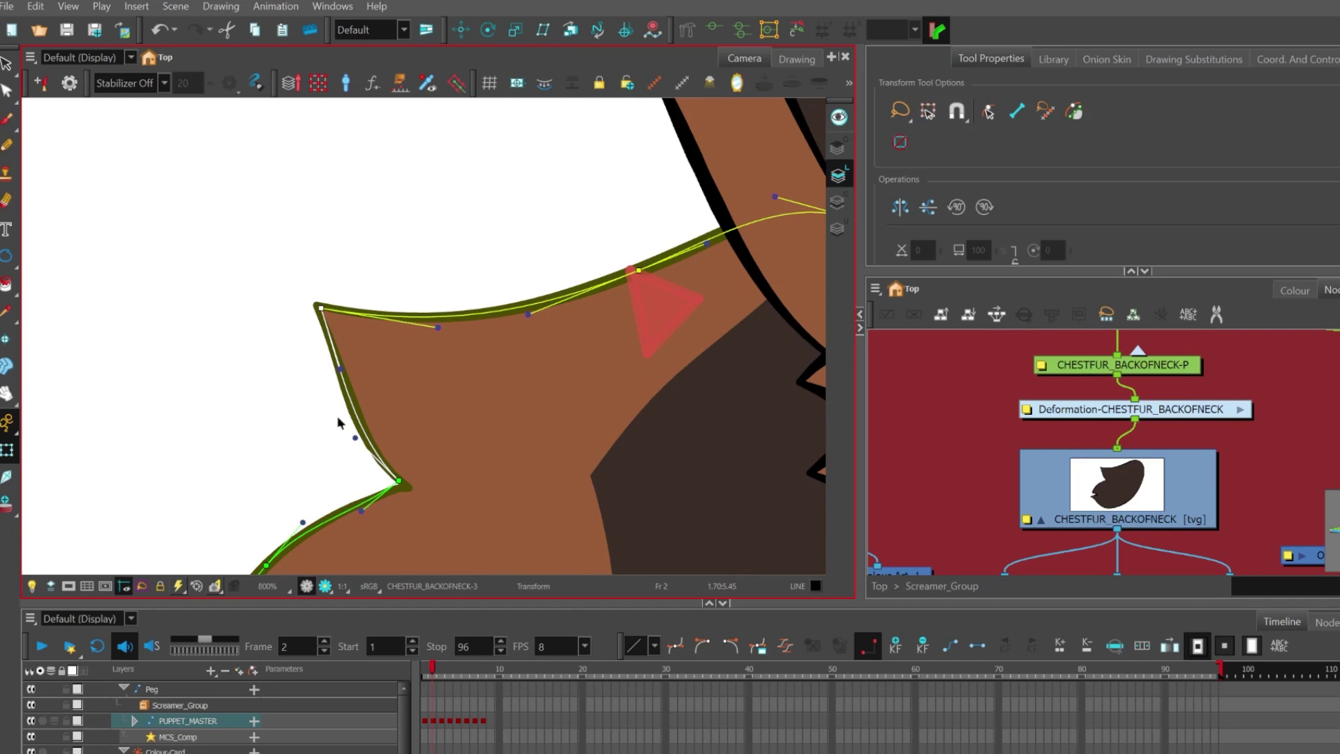
Step: Bend the upper spike's lower edge by pulling the curve handle at its inner corner far into the fur
{"action": "left_click_drag", "start_coordinate": [355, 436], "coordinate": [341, 371]}
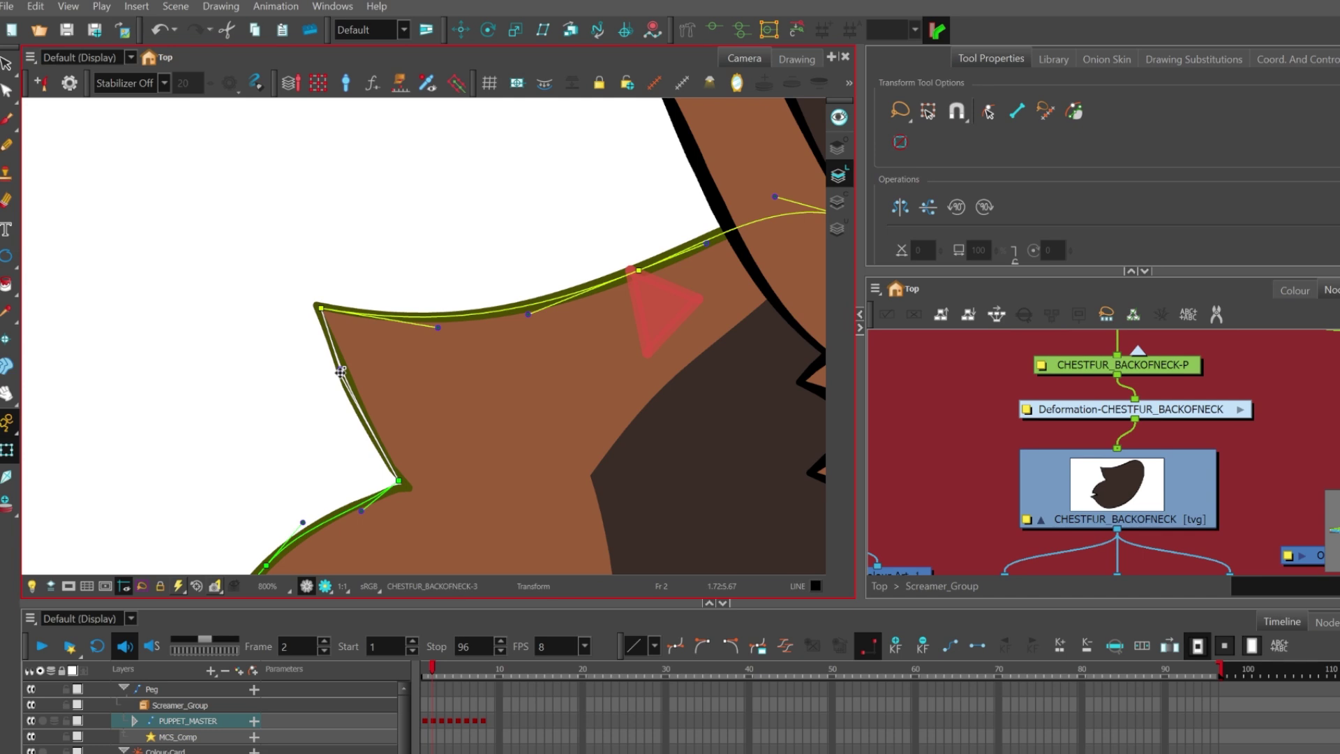
{"action": "left_click_drag", "start_coordinate": [398, 480], "coordinate": [669, 532]}
{"action": "scroll", "coordinate": [480, 547], "scroll_direction": "up", "scroll_amount": 2}
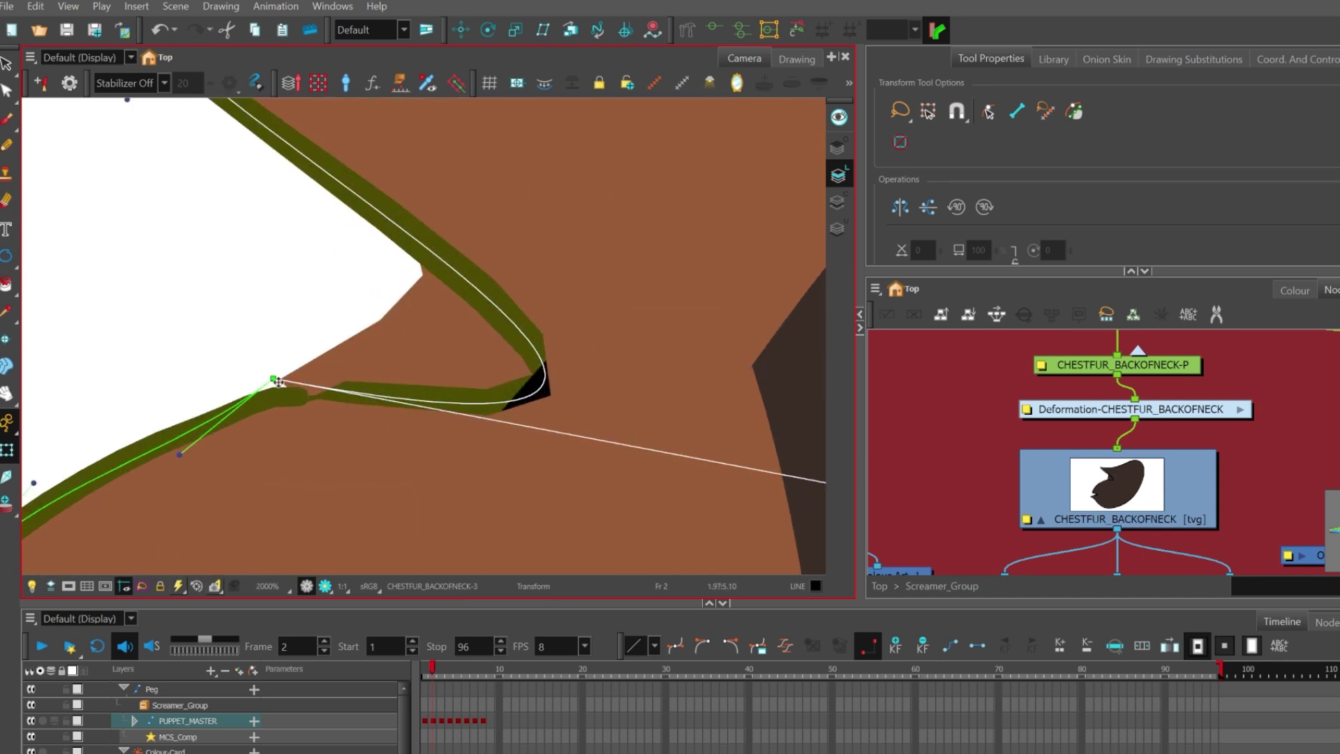
Step: Pull the long curve handle at the spike's inner corner back close to its point to test the bend
{"action": "scroll", "coordinate": [532, 379], "scroll_direction": "down", "scroll_amount": 1}
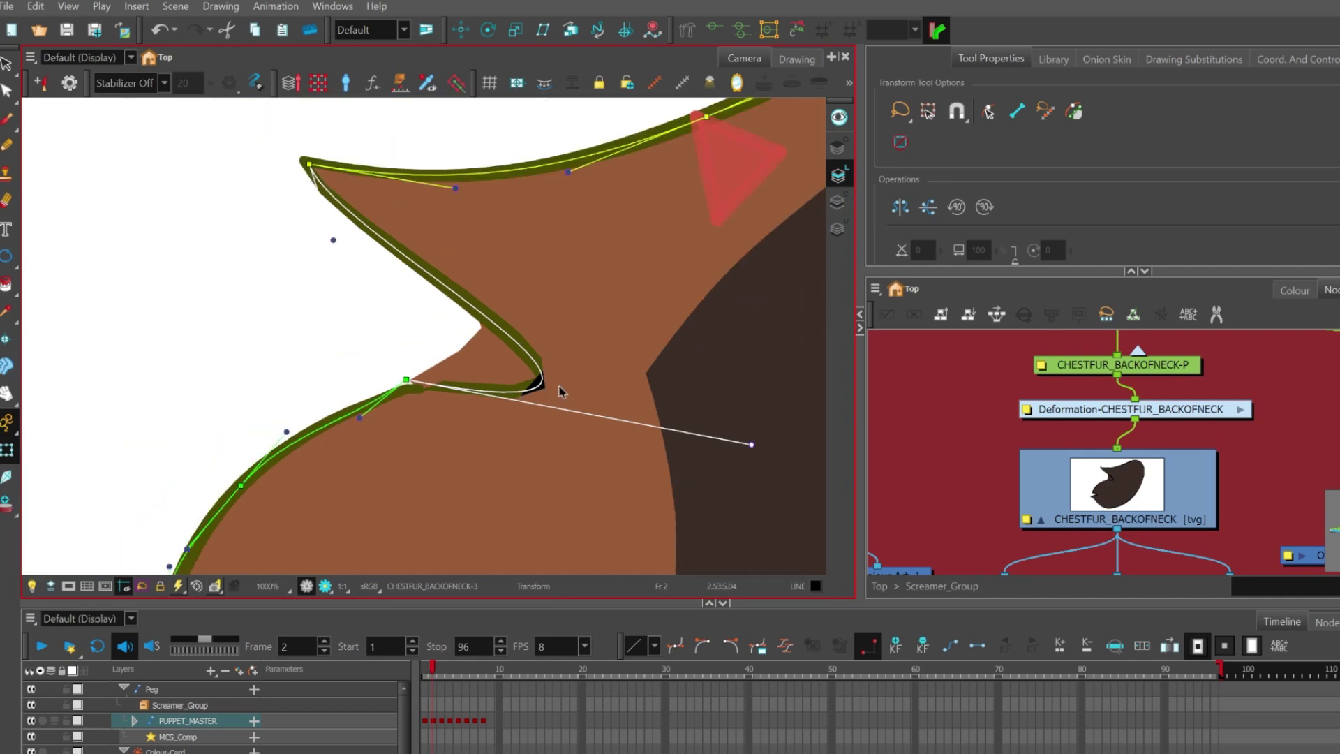
{"action": "scroll", "coordinate": [414, 308], "scroll_direction": "up", "scroll_amount": 2}
{"action": "scroll", "coordinate": [422, 421], "scroll_direction": "down", "scroll_amount": 1}
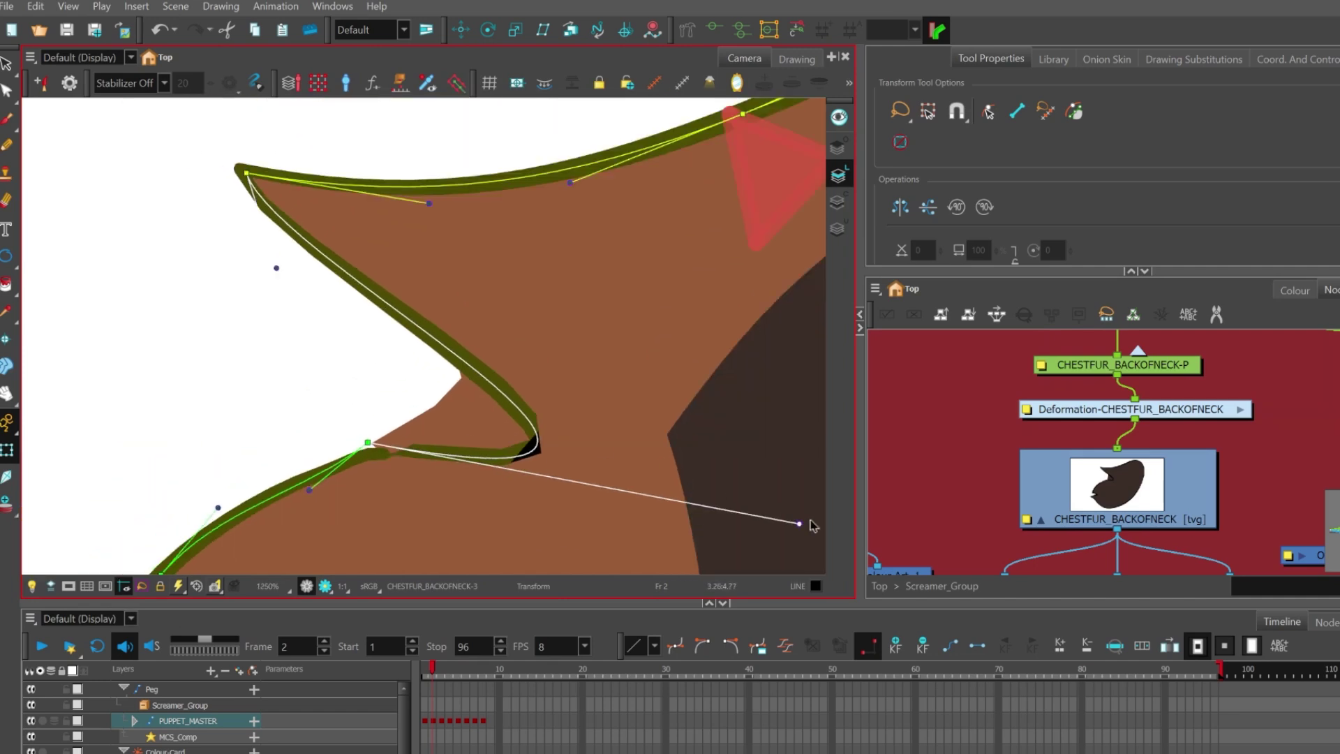
{"action": "left_click_drag", "start_coordinate": [795, 522], "coordinate": [443, 447]}
{"action": "scroll", "coordinate": [447, 391], "scroll_direction": "down", "scroll_amount": 2}
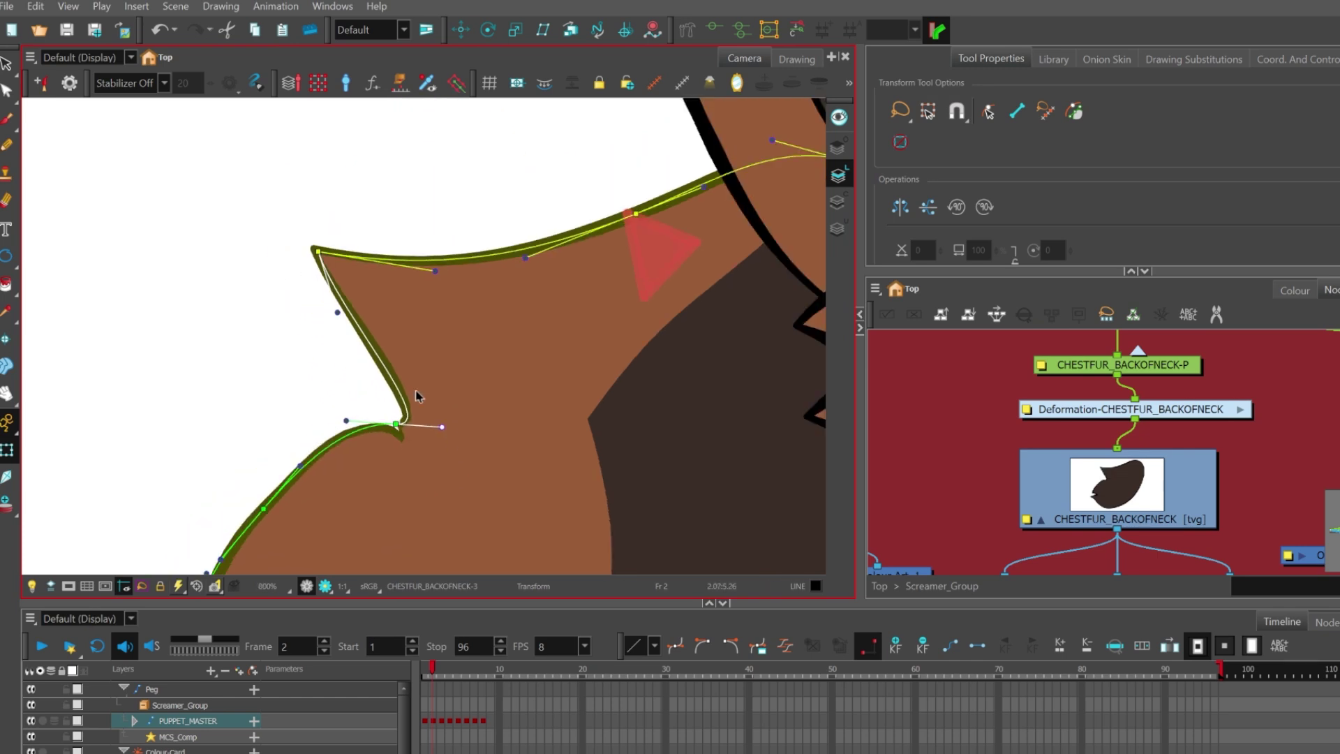
Step: Undo the test deformations of the upper fur spike and clear the node selection
{"action": "key", "text": "ctrl+z"}
{"action": "key", "text": "ctrl+z"}
{"action": "scroll", "coordinate": [1073, 453], "scroll_direction": "down", "scroll_amount": 2}
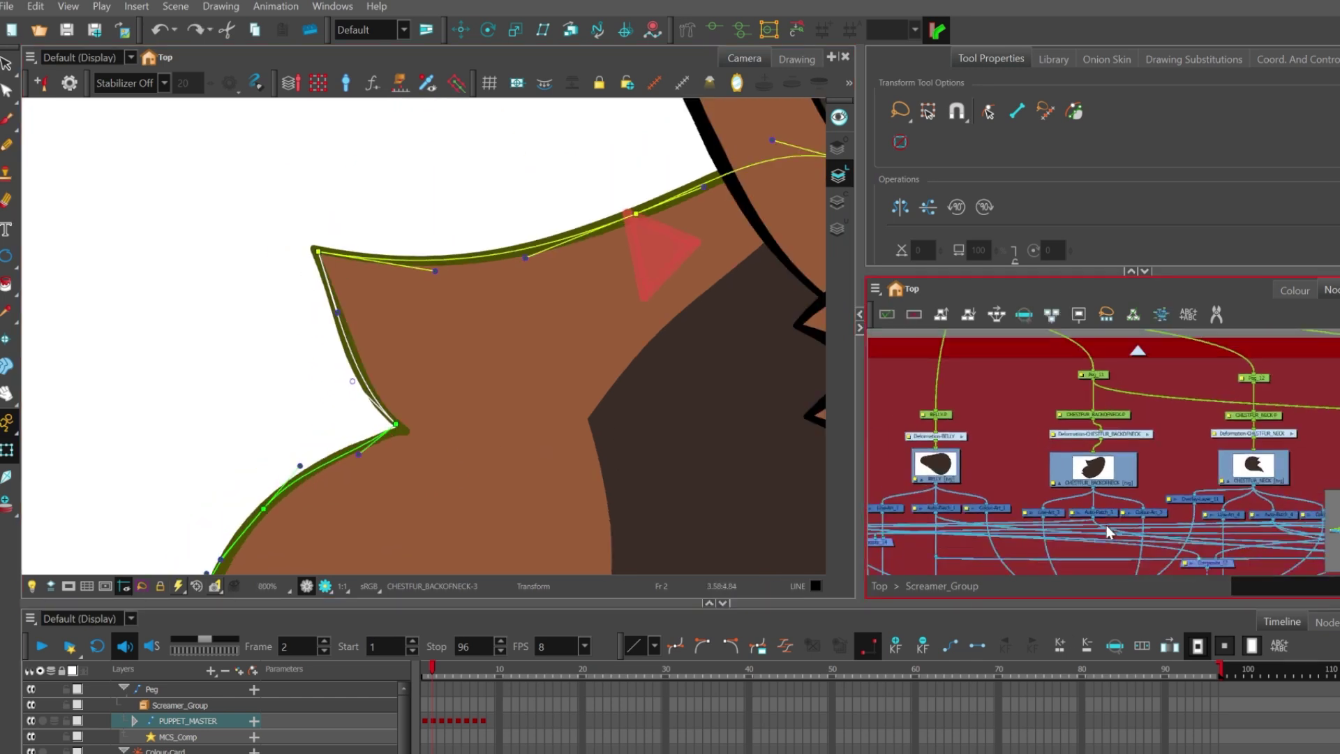
{"action": "scroll", "coordinate": [1118, 448], "scroll_direction": "up", "scroll_amount": 2}
{"action": "left_click_drag", "start_coordinate": [1129, 421], "coordinate": [1112, 421]}
{"action": "left_click", "coordinate": [936, 433]}
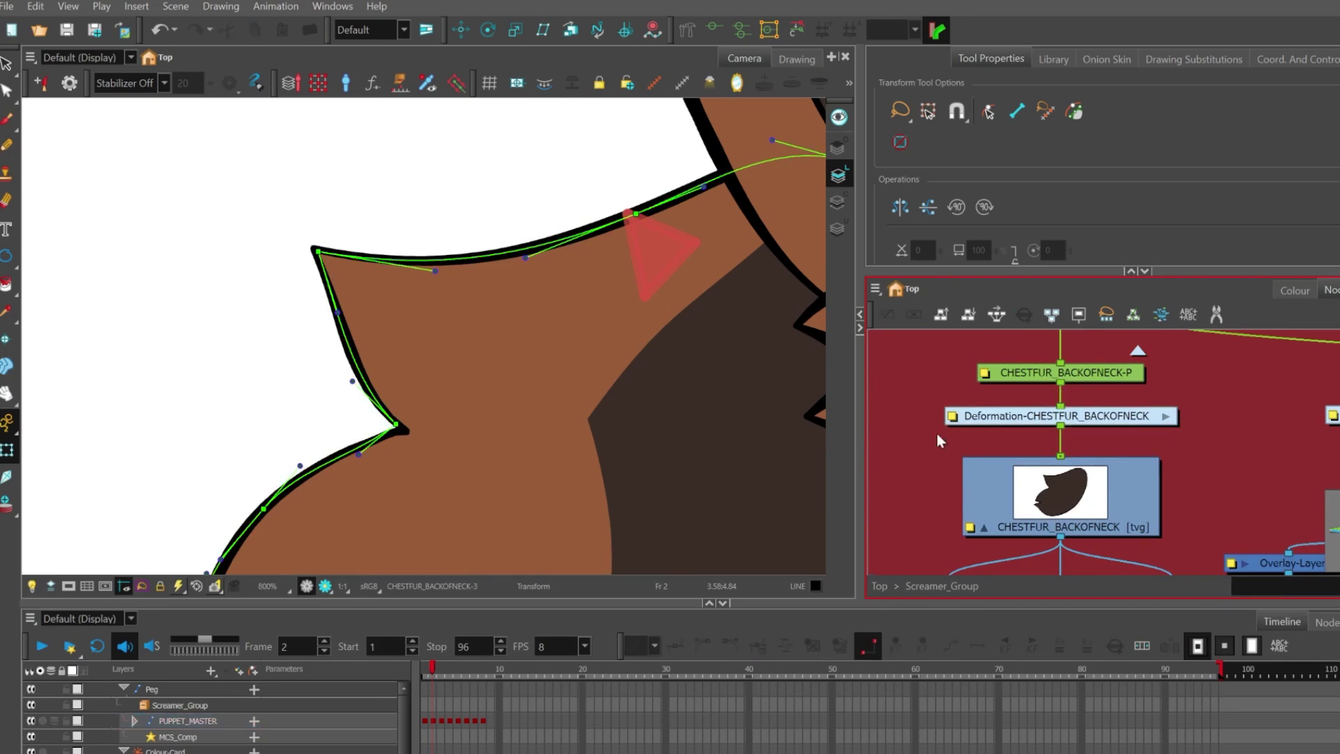
Step: Examine the fitted back-of-neck fur envelope up close and against the whole character
{"action": "scroll", "coordinate": [461, 342], "scroll_direction": "down", "scroll_amount": 3}
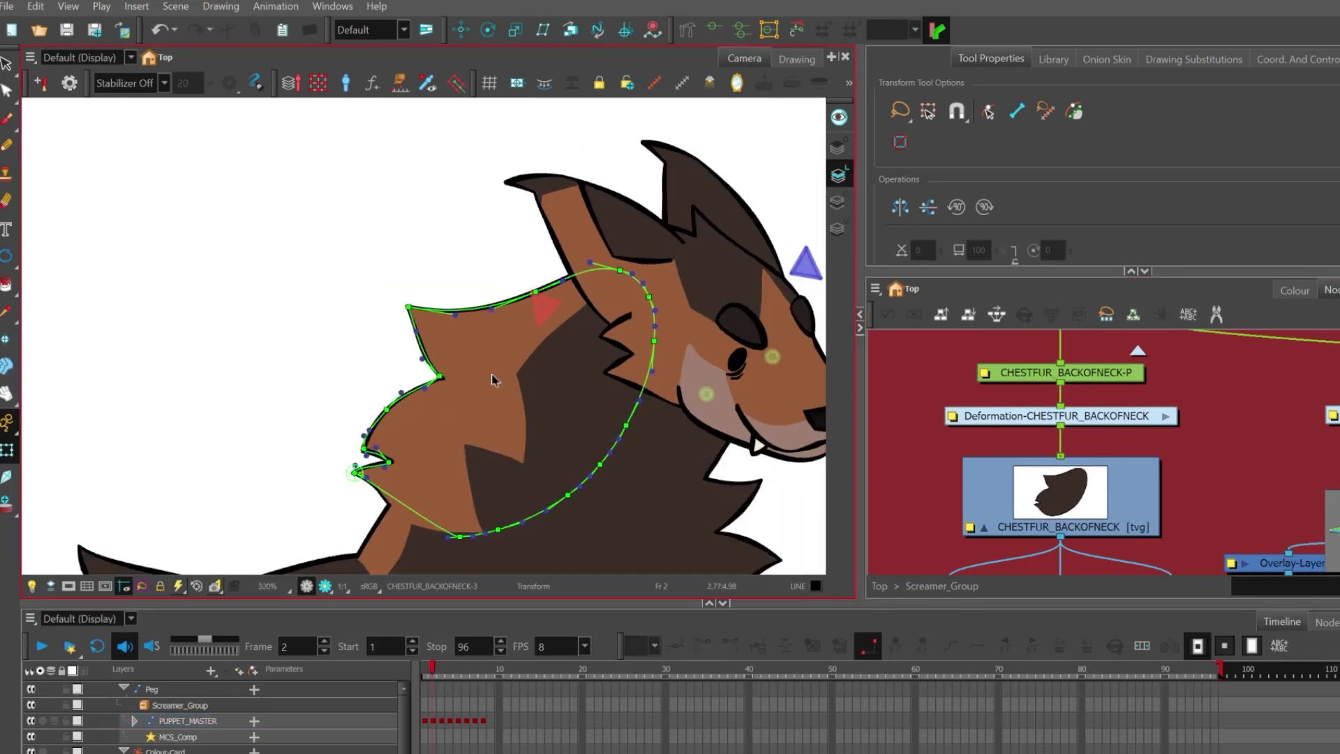
{"action": "scroll", "coordinate": [457, 289], "scroll_direction": "down", "scroll_amount": 2}
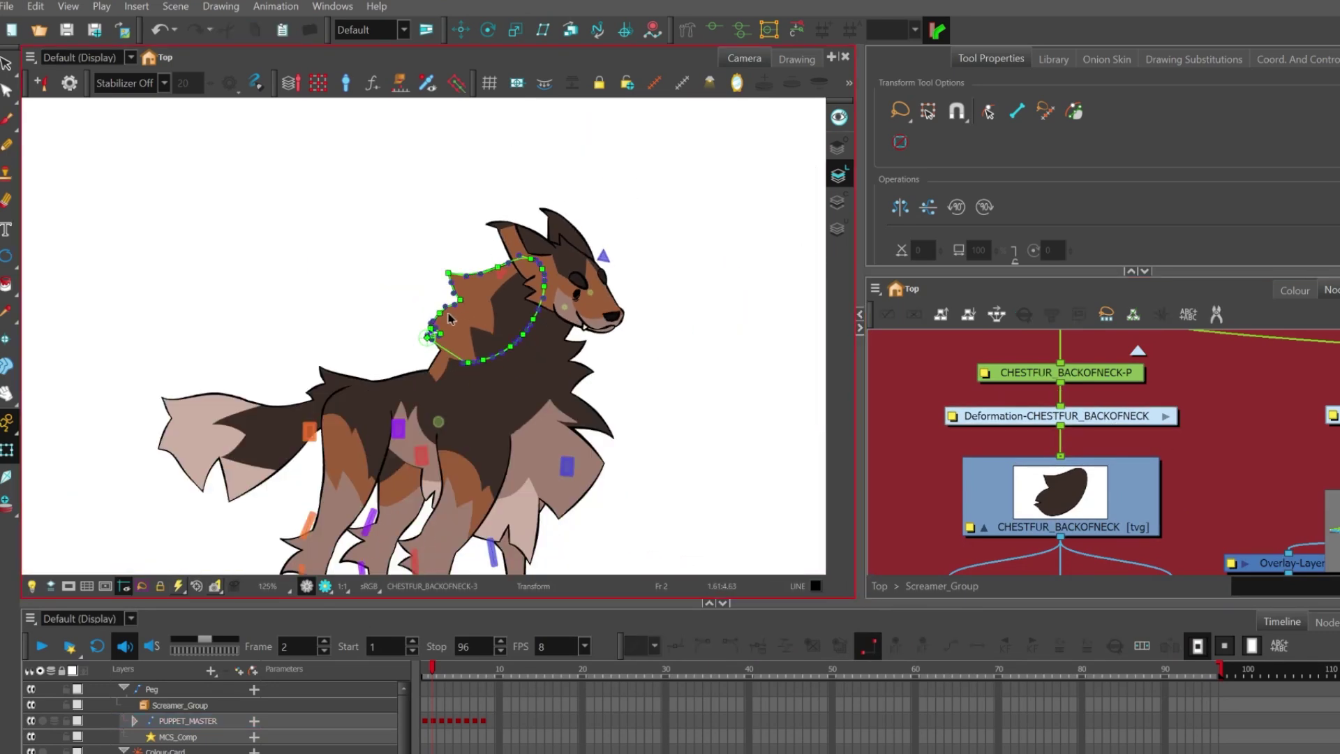
{"action": "scroll", "coordinate": [453, 310], "scroll_direction": "up", "scroll_amount": 2}
{"action": "scroll", "coordinate": [457, 311], "scroll_direction": "down", "scroll_amount": 3}
{"action": "scroll", "coordinate": [418, 328], "scroll_direction": "up", "scroll_amount": 2}
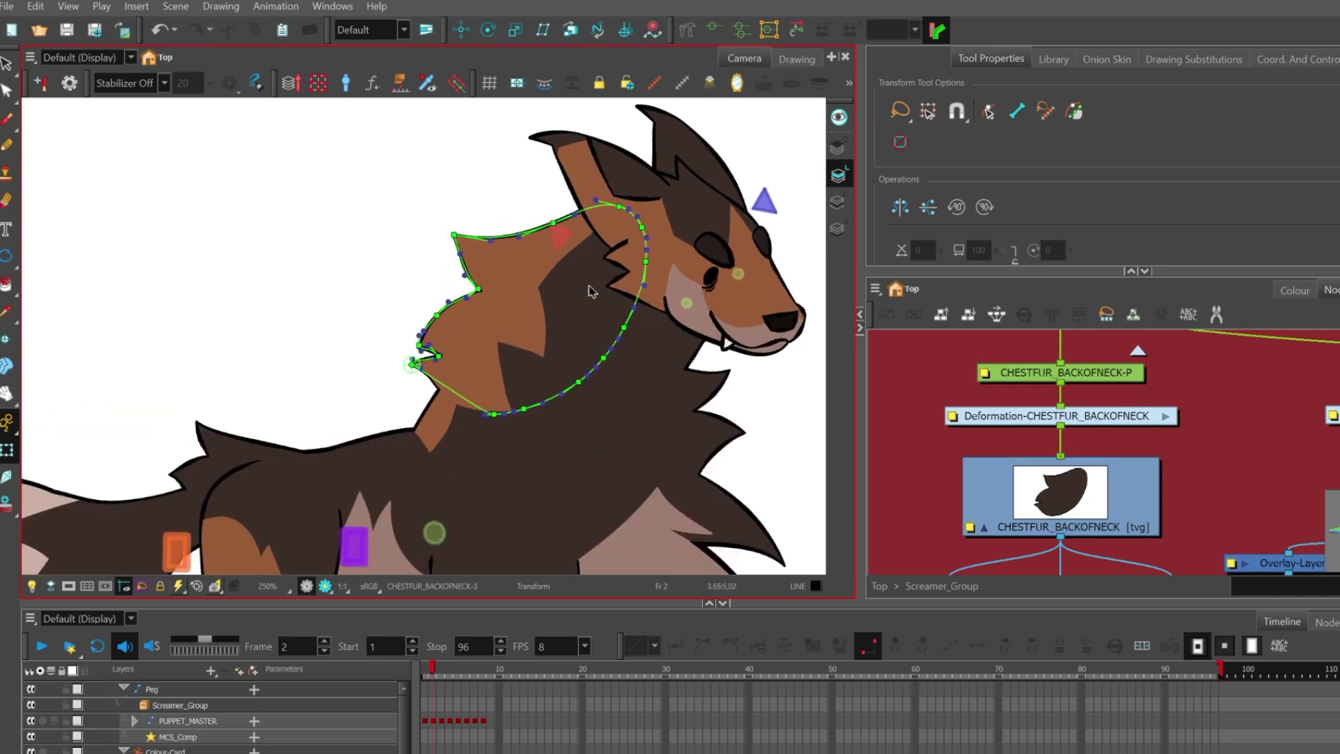
{"action": "scroll", "coordinate": [489, 273], "scroll_direction": "up", "scroll_amount": 3}
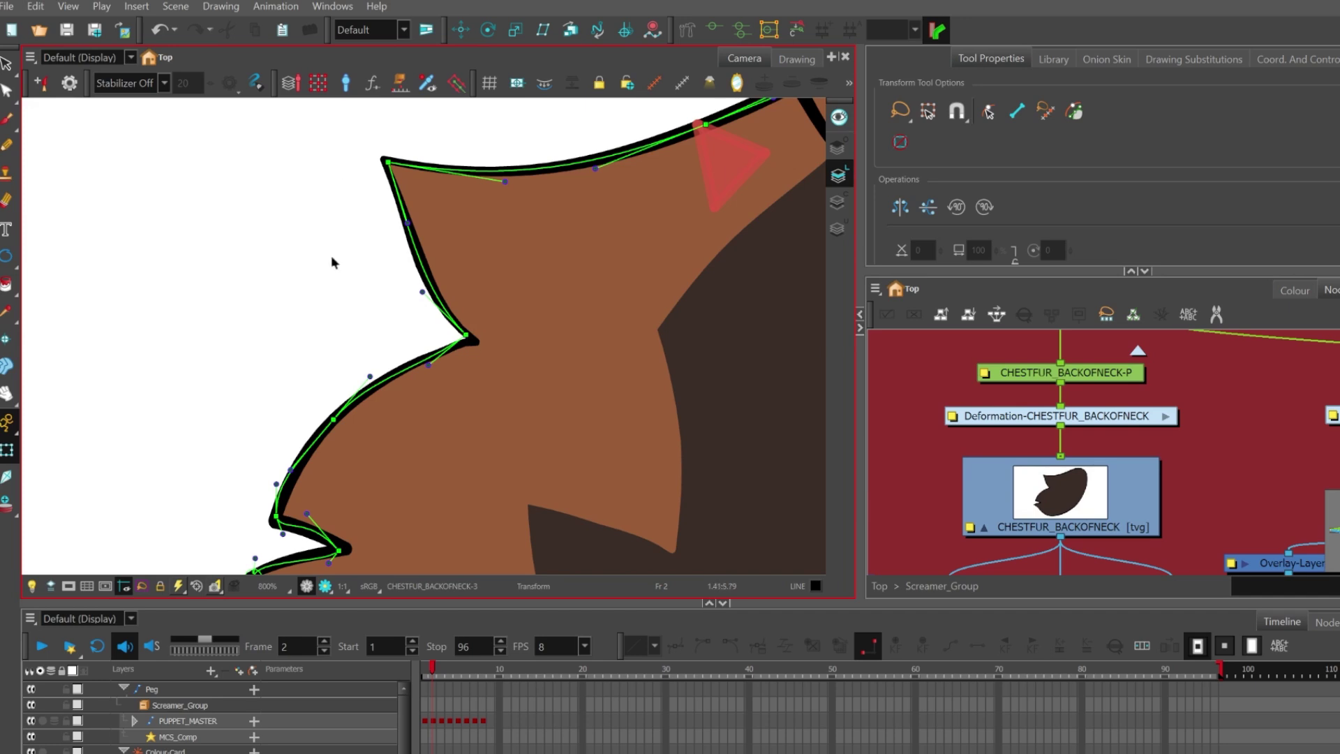
{"action": "scroll", "coordinate": [332, 262], "scroll_direction": "down", "scroll_amount": 2}
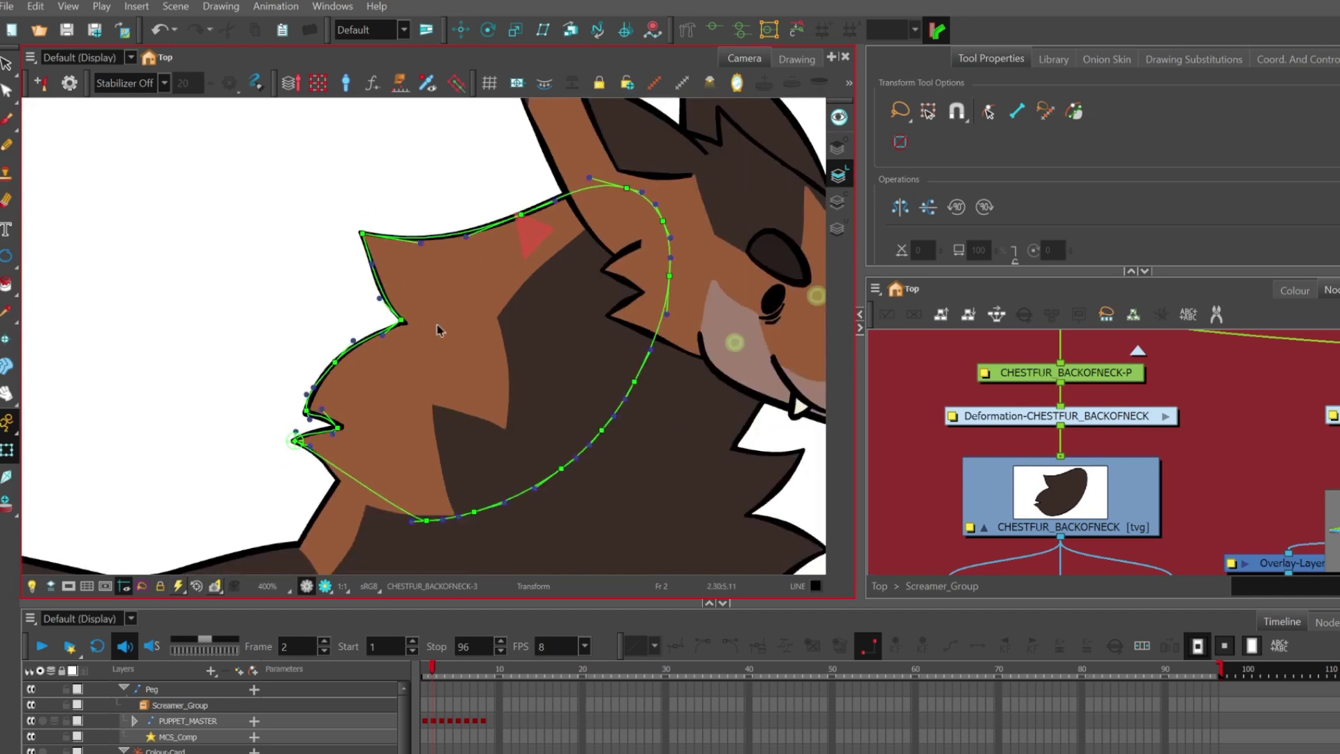
{"action": "scroll", "coordinate": [438, 329], "scroll_direction": "down", "scroll_amount": 2}
{"action": "scroll", "coordinate": [419, 234], "scroll_direction": "up", "scroll_amount": 2}
{"action": "scroll", "coordinate": [384, 204], "scroll_direction": "down", "scroll_amount": 1}
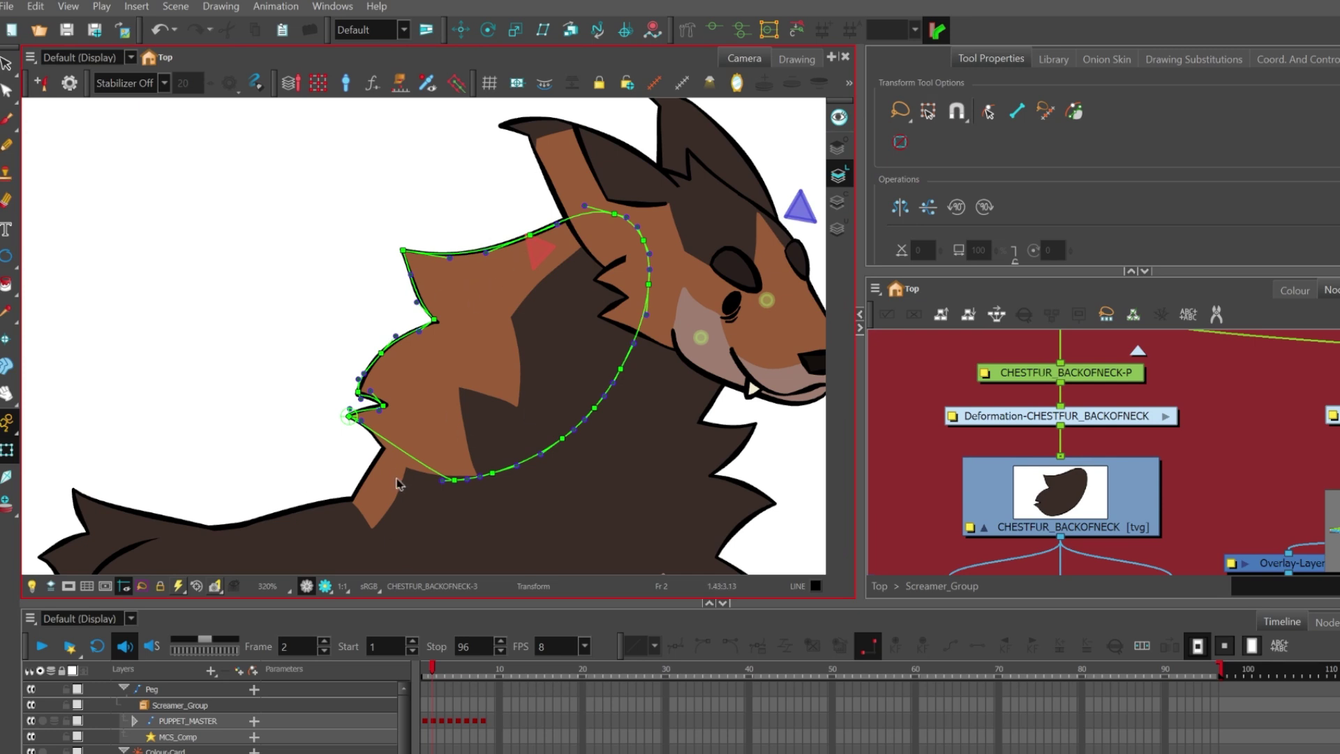
{"action": "scroll", "coordinate": [398, 483], "scroll_direction": "down", "scroll_amount": 1}
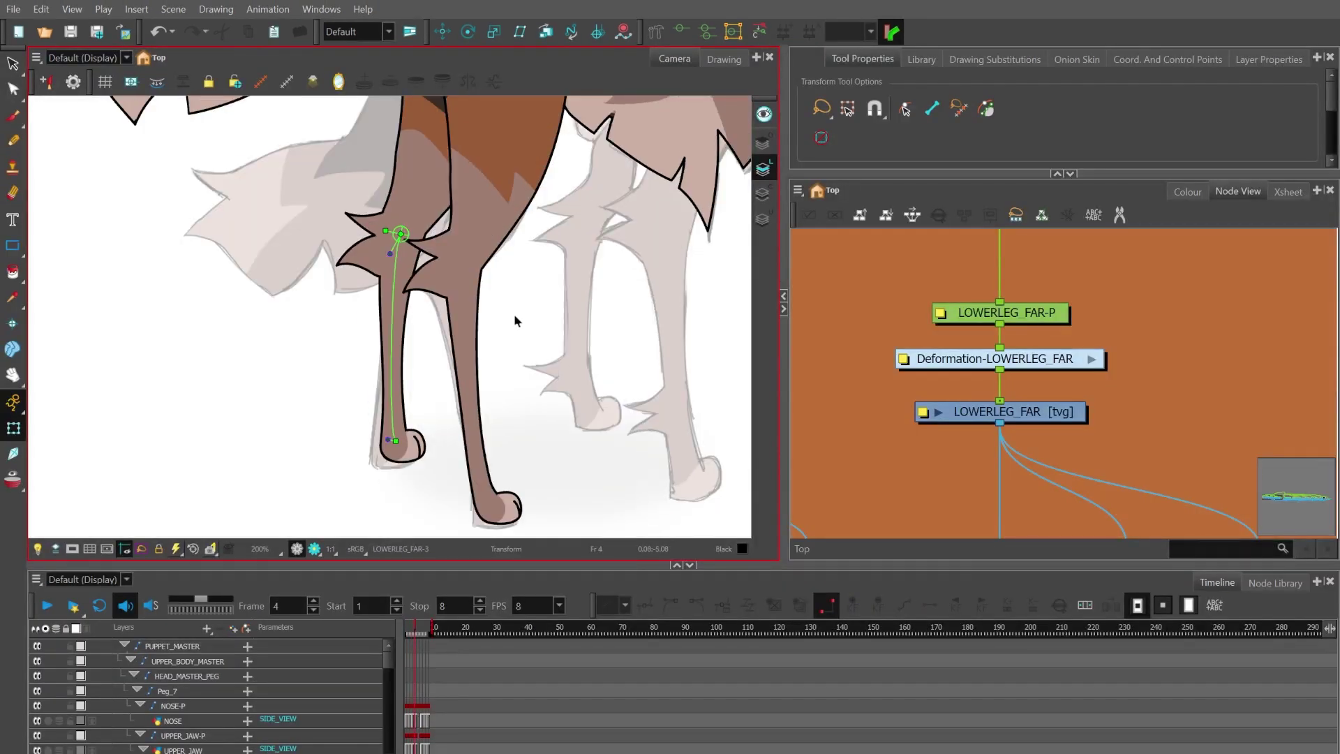
Step: Select the LOWERLEG_FAR drawing in the back view at frame 5 and activate the Rigging tool
{"action": "scroll", "coordinate": [514, 313], "scroll_direction": "up", "scroll_amount": 2}
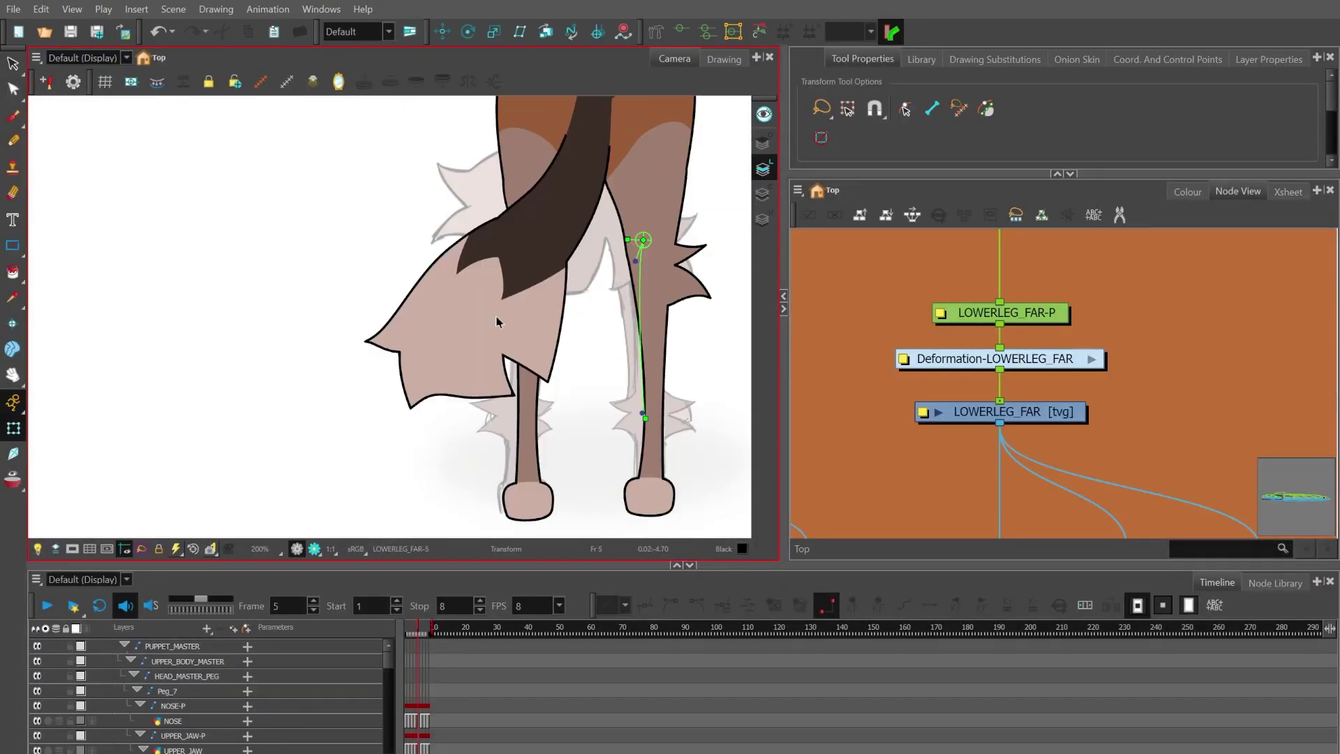
{"action": "scroll", "coordinate": [615, 339], "scroll_direction": "down", "scroll_amount": 1}
{"action": "scroll", "coordinate": [558, 363], "scroll_direction": "up", "scroll_amount": 2}
{"action": "scroll", "coordinate": [496, 389], "scroll_direction": "down", "scroll_amount": 3}
{"action": "scroll", "coordinate": [454, 389], "scroll_direction": "up", "scroll_amount": 3}
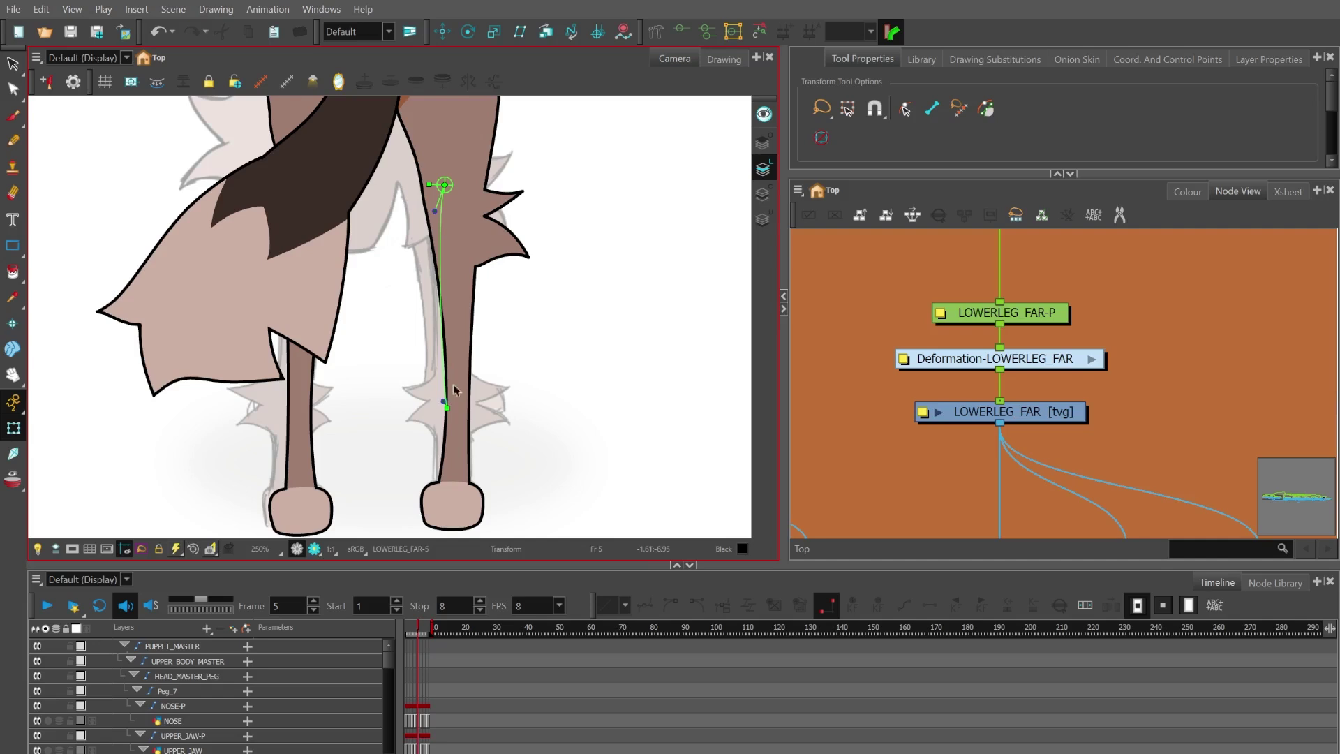
{"action": "left_click", "coordinate": [454, 389]}
{"action": "left_click", "coordinate": [784, 32]}
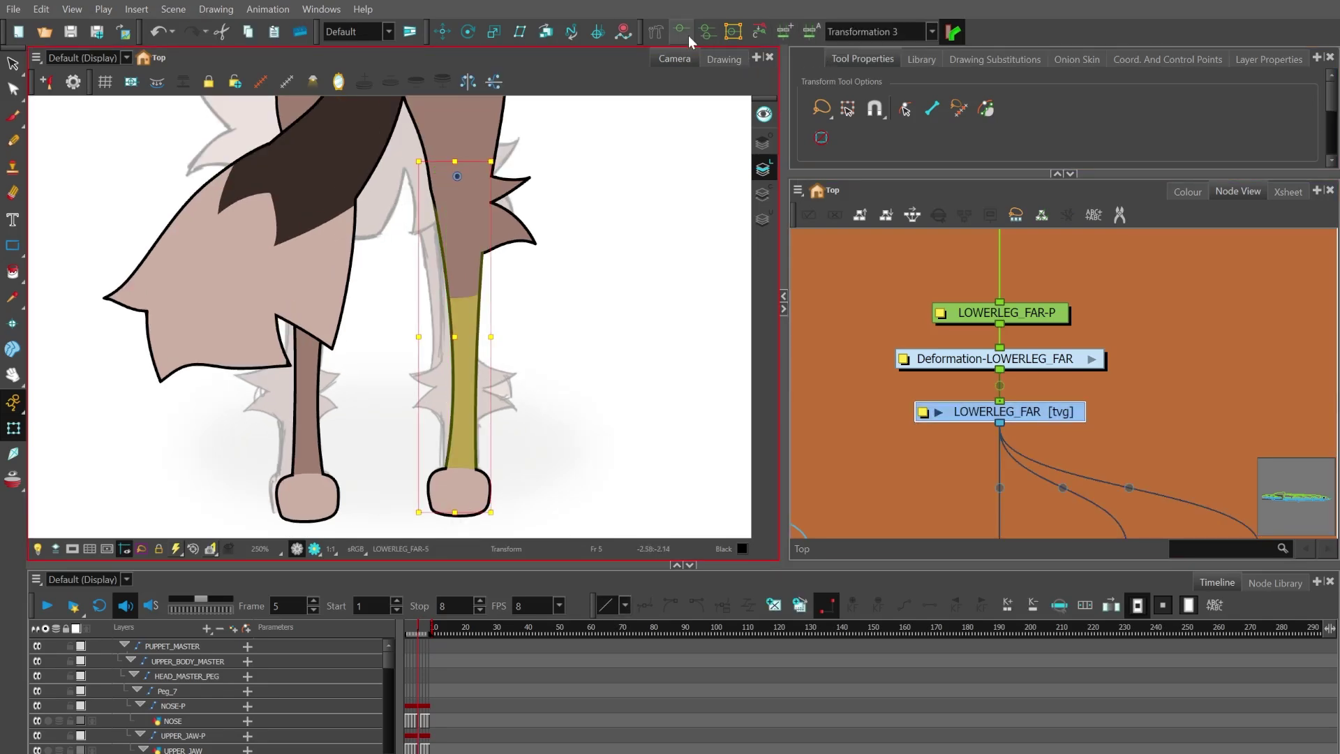
{"action": "left_click", "coordinate": [656, 31]}
Step: Lay a curve deformation along the far lower leg from the upper joint down to the paw
{"action": "scroll", "coordinate": [492, 357], "scroll_direction": "down", "scroll_amount": 3}
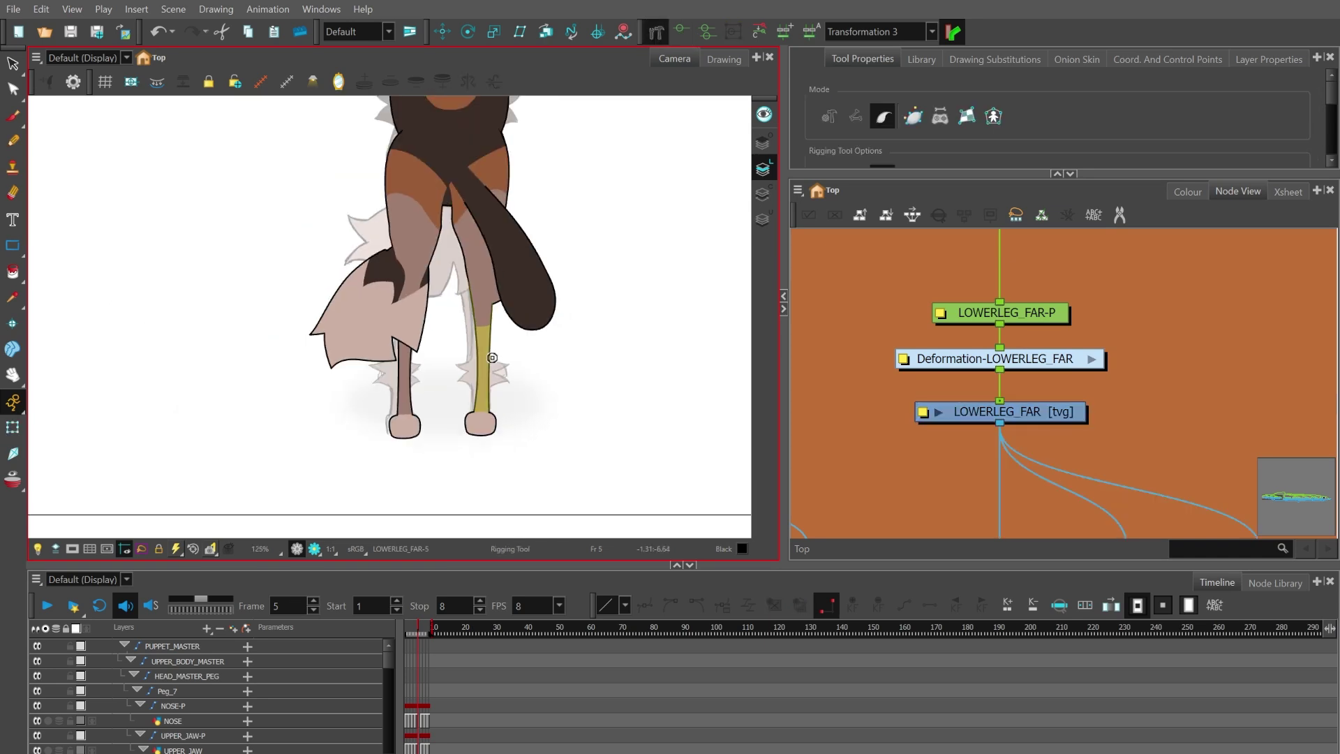
{"action": "scroll", "coordinate": [478, 351], "scroll_direction": "up", "scroll_amount": 6}
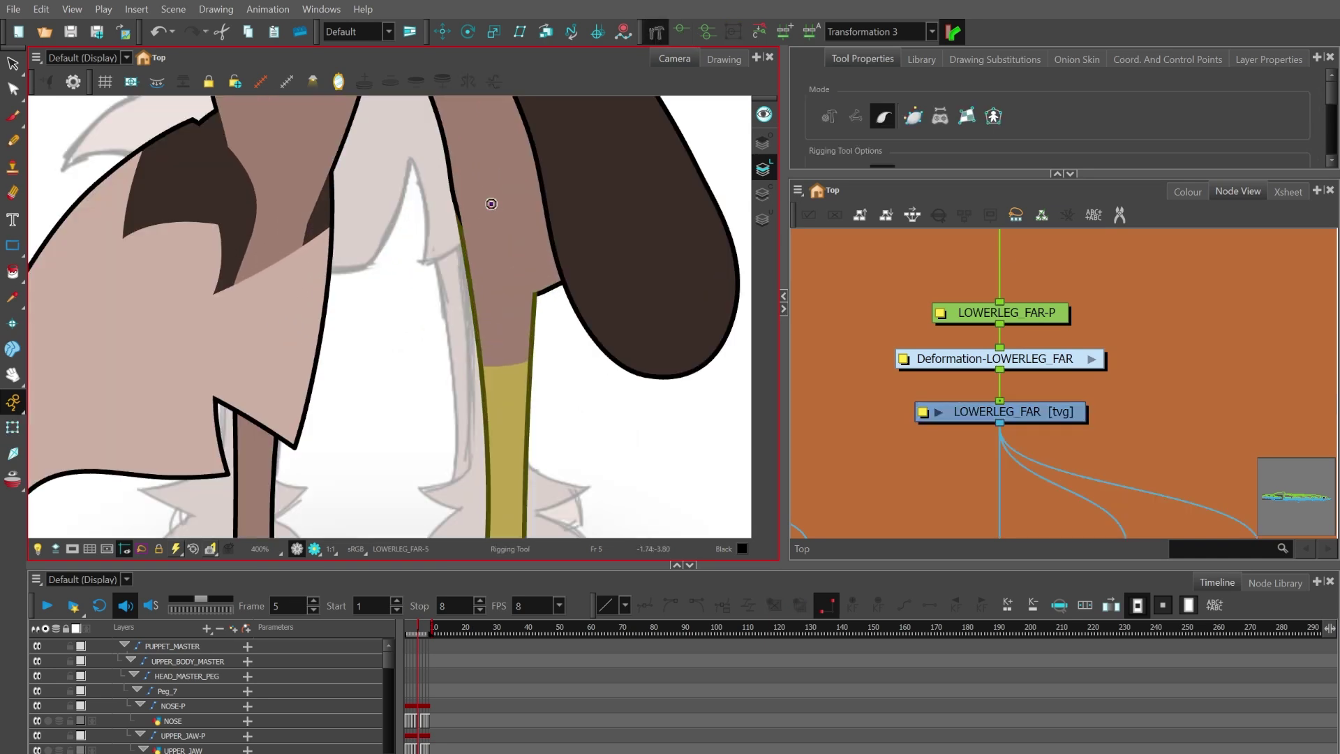
{"action": "left_click", "coordinate": [499, 382]}
{"action": "left_click_drag", "start_coordinate": [477, 383], "coordinate": [483, 442]}
{"action": "scroll", "coordinate": [487, 388], "scroll_direction": "down", "scroll_amount": 3}
{"action": "left_click_drag", "start_coordinate": [494, 105], "coordinate": [488, 213]}
{"action": "scroll", "coordinate": [488, 213], "scroll_direction": "down", "scroll_amount": 1}
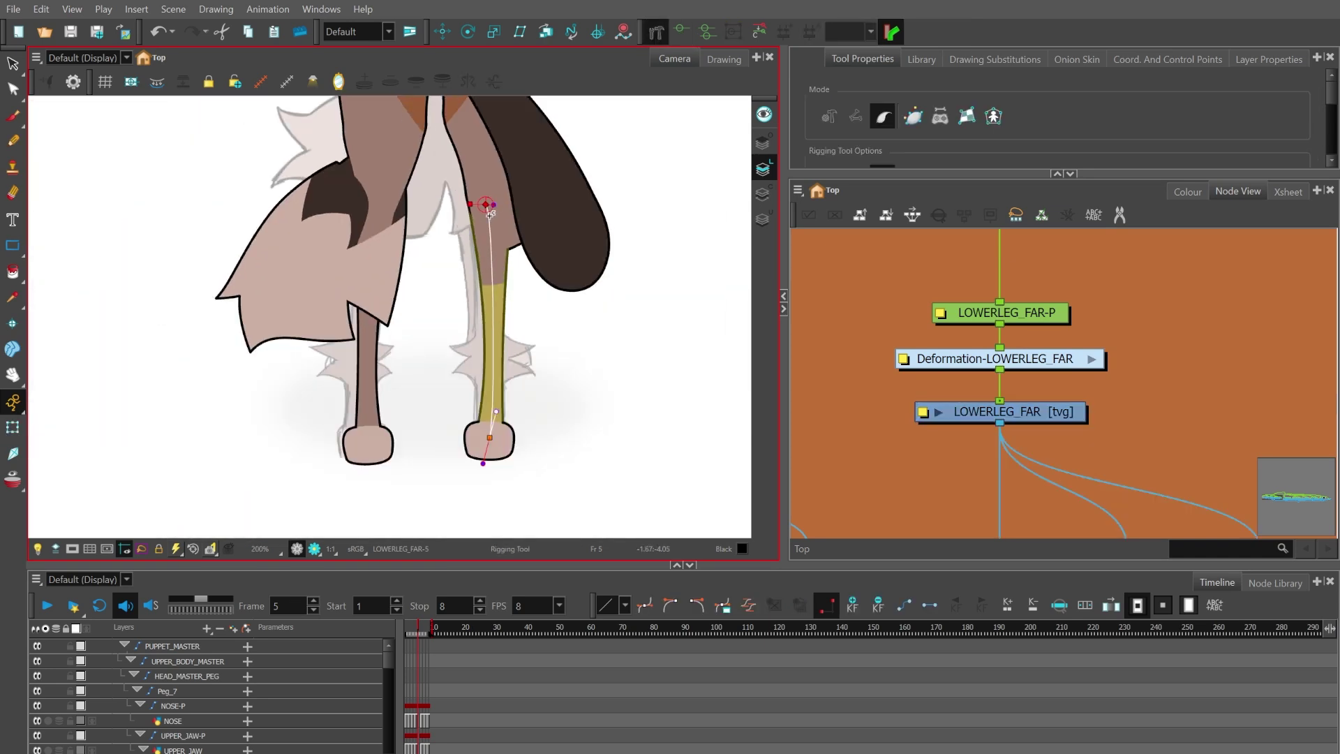
Step: Check the far lower leg's rigging curve in the puppet's neighbouring views
{"action": "key", "text": "period"}
{"action": "key", "text": "period"}
{"action": "key", "text": "period"}
{"action": "key", "text": "comma"}
{"action": "key", "text": "comma"}
{"action": "key", "text": "comma"}
{"action": "key", "text": "comma"}
{"action": "scroll", "coordinate": [413, 355], "scroll_direction": "down", "scroll_amount": 4}
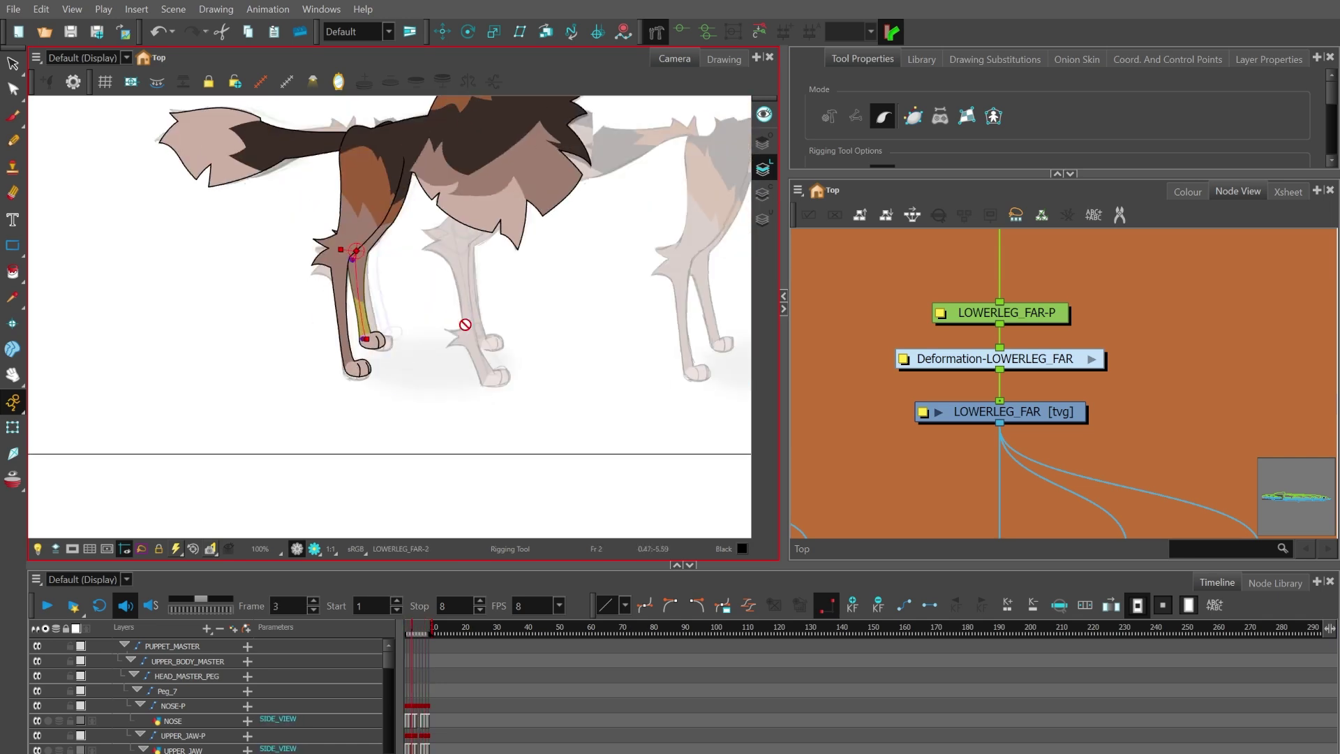
Step: Switch to the Transform tool and review the far lower leg's deformation in every view of the puppet
{"action": "left_click", "coordinate": [13, 427]}
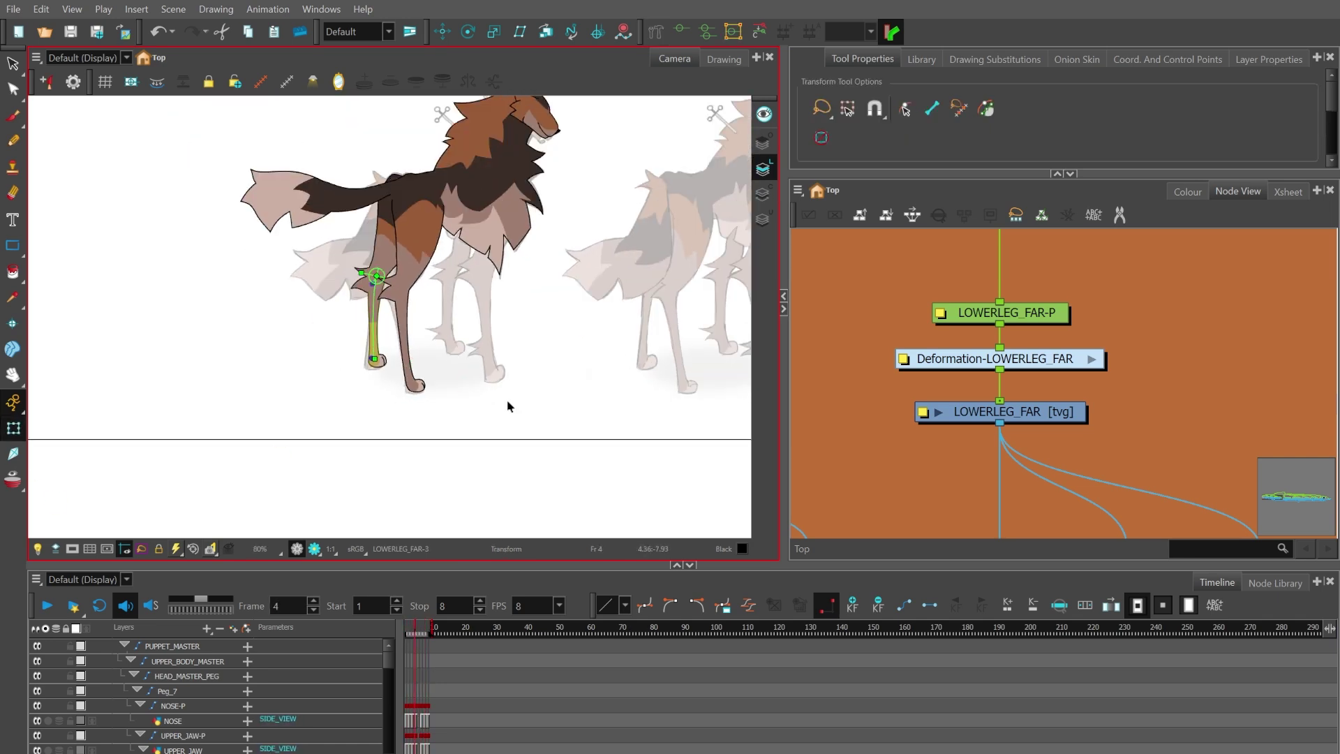
{"action": "key", "text": "period"}
{"action": "key", "text": "period"}
{"action": "key", "text": "period"}
{"action": "key", "text": "period"}
{"action": "key", "text": "comma"}
{"action": "key", "text": "comma"}
{"action": "key", "text": "comma"}
{"action": "key", "text": "comma"}
{"action": "key", "text": "comma"}
{"action": "key", "text": "comma"}
{"action": "key", "text": "comma"}
{"action": "key", "text": "period"}
{"action": "key", "text": "period"}
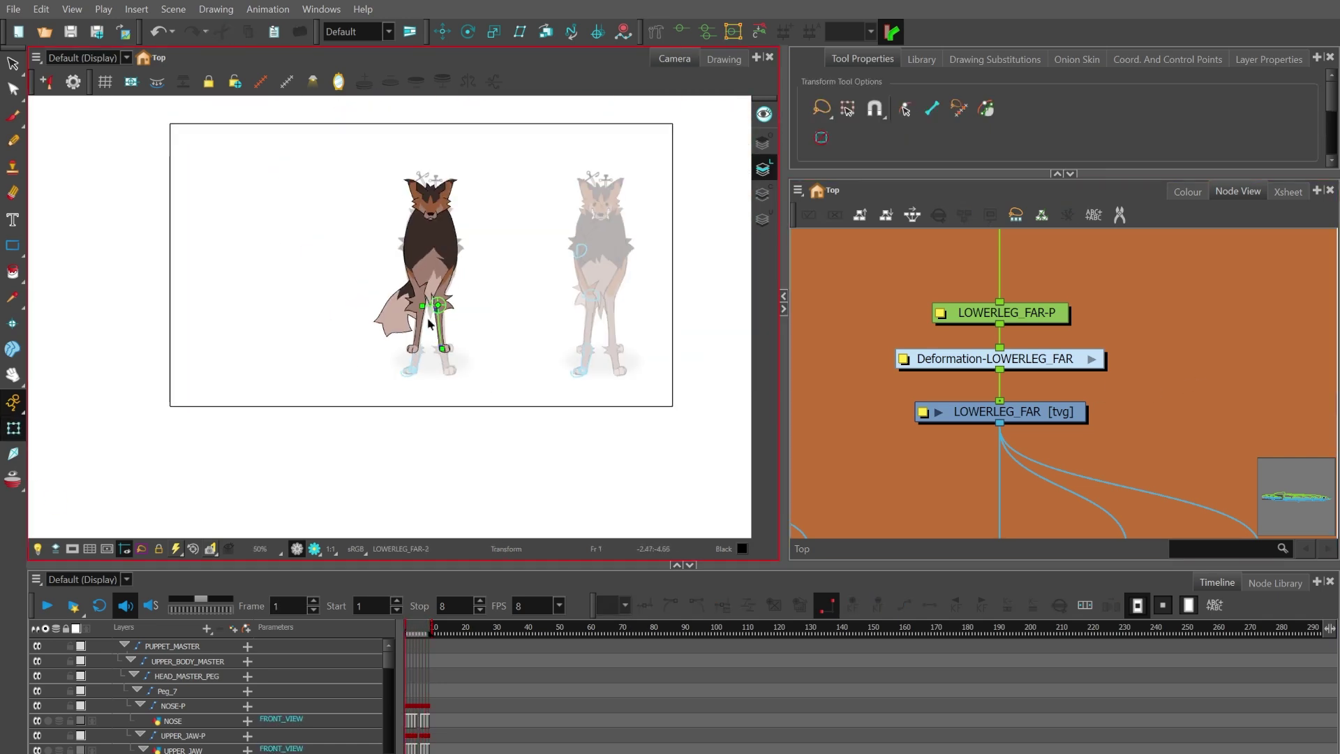
{"action": "key", "text": "period"}
{"action": "key", "text": "period"}
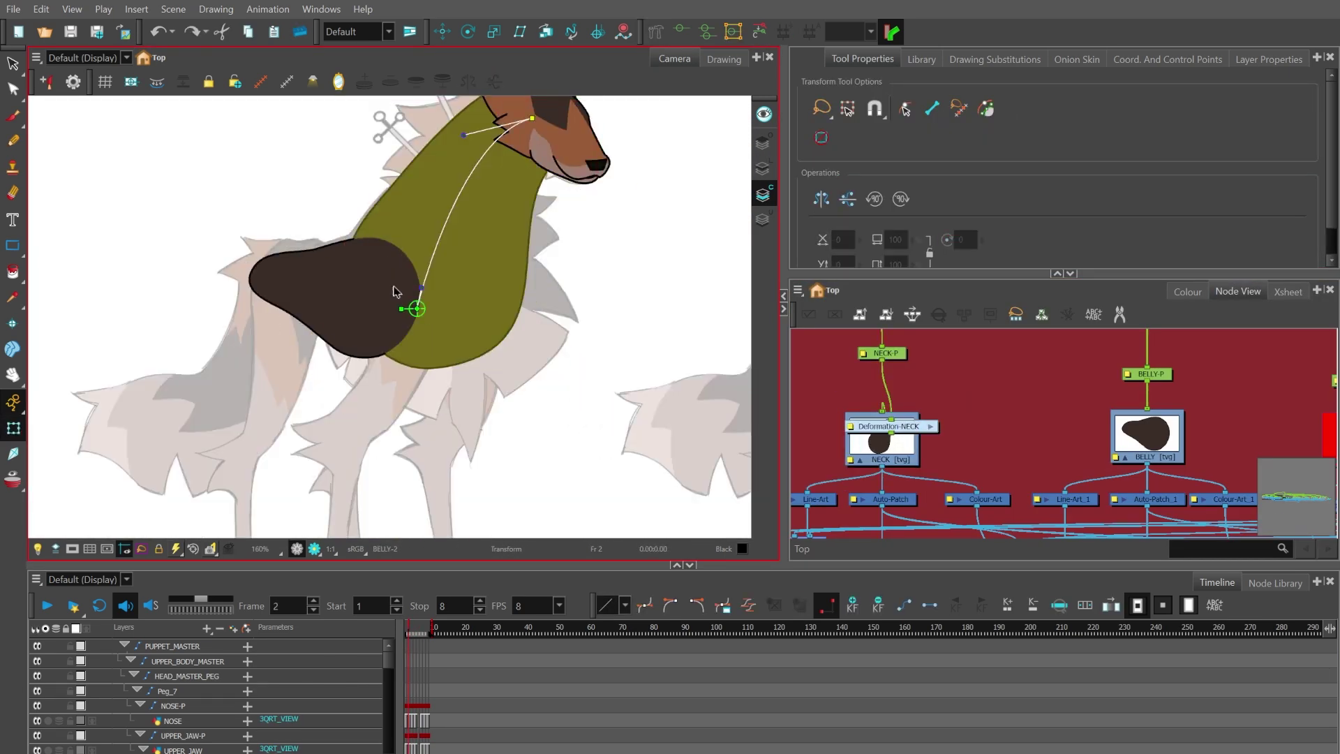
Step: Rearrange the Deformation-NECK node by the NECK drawing and test-bend the neck in the three-quarter view
{"action": "left_click_drag", "start_coordinate": [558, 342], "coordinate": [615, 420]}
{"action": "scroll", "coordinate": [480, 241], "scroll_direction": "down", "scroll_amount": 3}
{"action": "scroll", "coordinate": [469, 258], "scroll_direction": "up", "scroll_amount": 2}
{"action": "left_click", "coordinate": [885, 413]}
{"action": "key", "text": "Delete"}
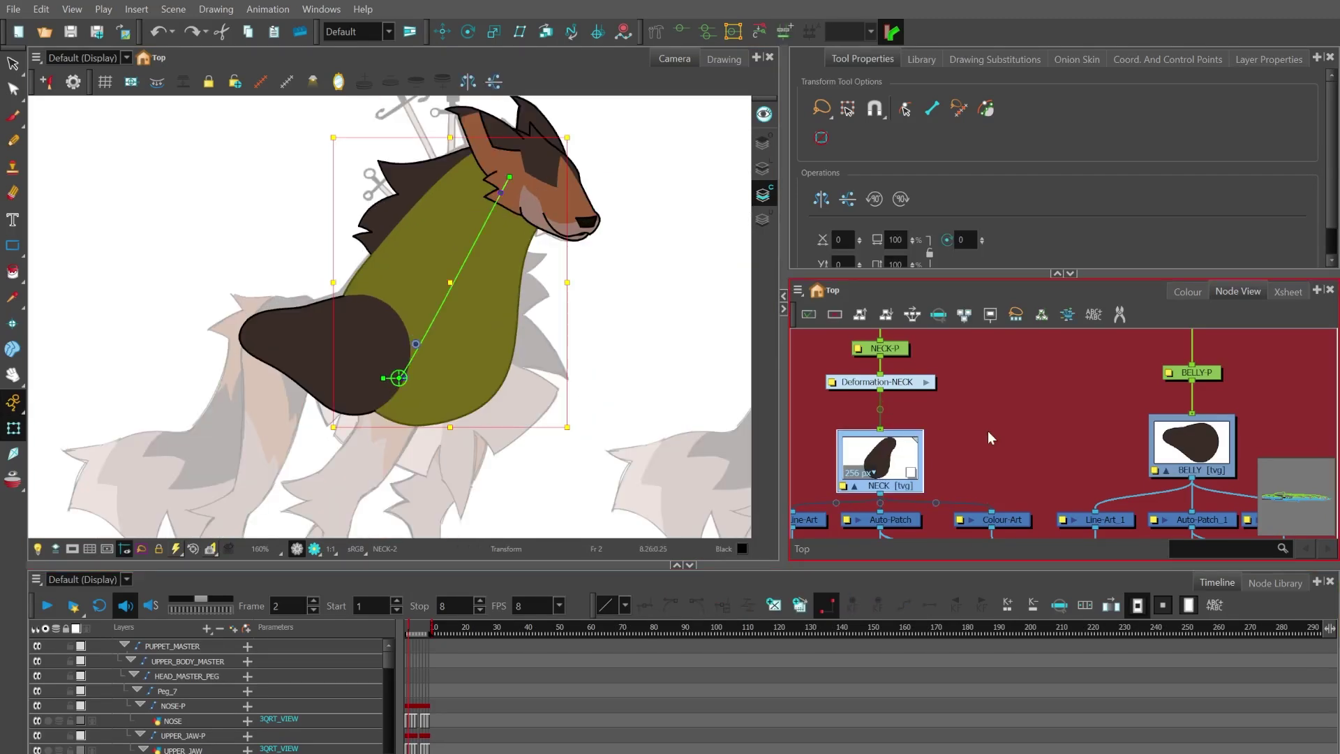
{"action": "left_click_drag", "start_coordinate": [891, 383], "coordinate": [889, 433]}
{"action": "left_click_drag", "start_coordinate": [496, 198], "coordinate": [478, 388]}
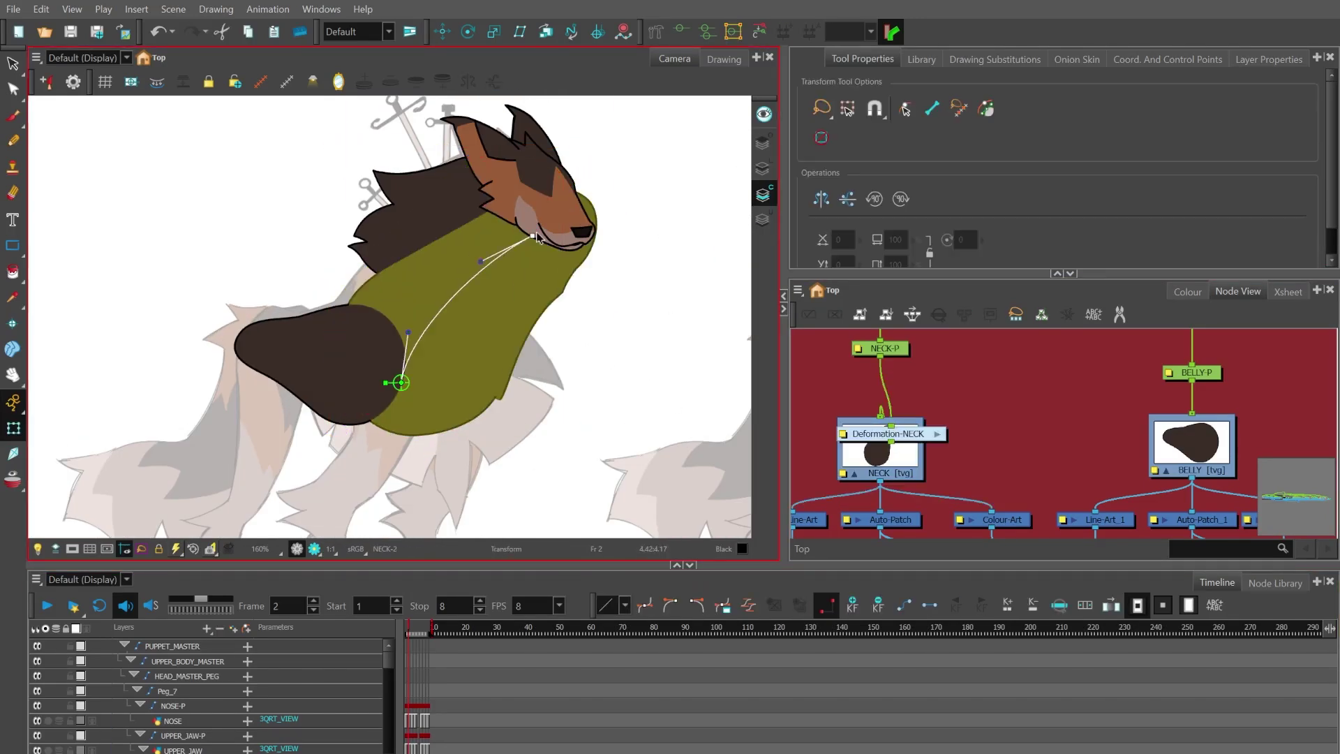
Step: Adjust the neck's deformation curve in the front view with the Rigging tool and show the belly's drawing substitutions
{"action": "scroll", "coordinate": [536, 237], "scroll_direction": "down", "scroll_amount": 2}
{"action": "left_click", "coordinate": [656, 31]}
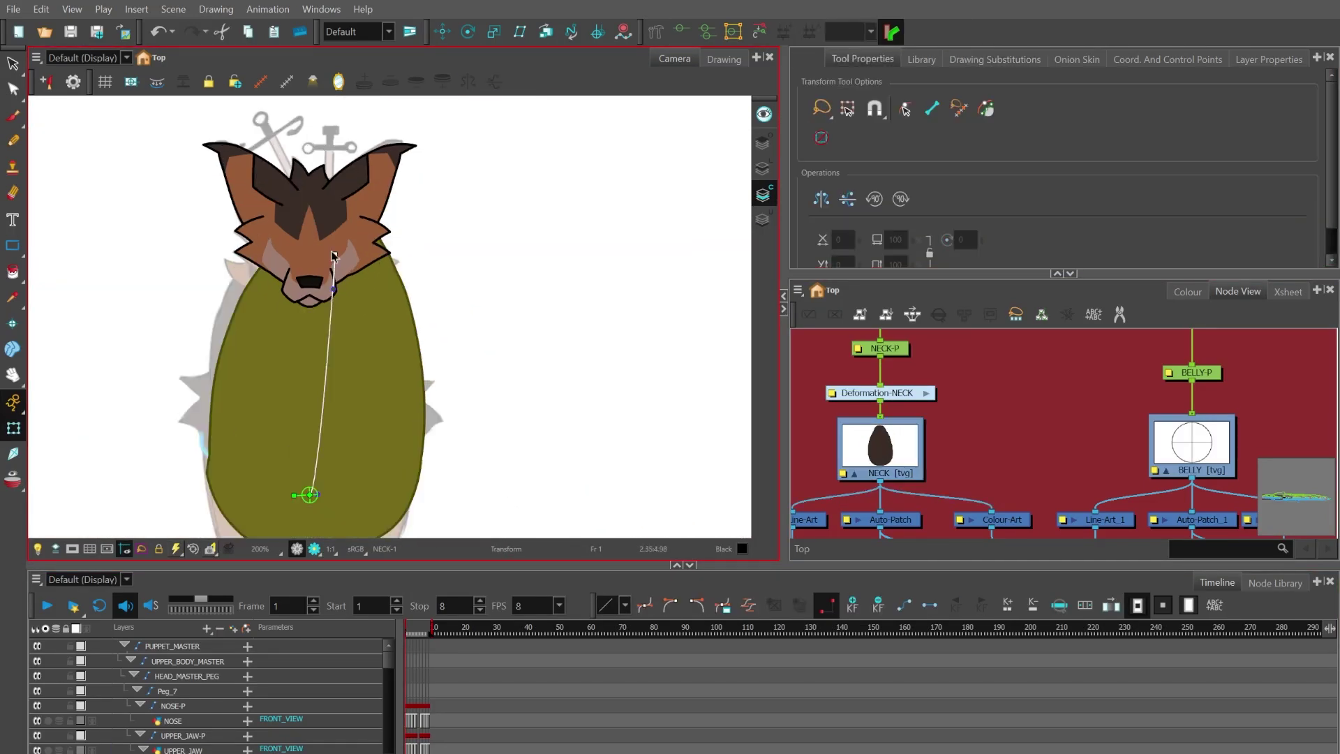
{"action": "left_click", "coordinate": [656, 32]}
{"action": "scroll", "coordinate": [395, 202], "scroll_direction": "up", "scroll_amount": 2}
{"action": "left_click_drag", "start_coordinate": [378, 310], "coordinate": [349, 319]}
{"action": "left_click", "coordinate": [995, 60]}
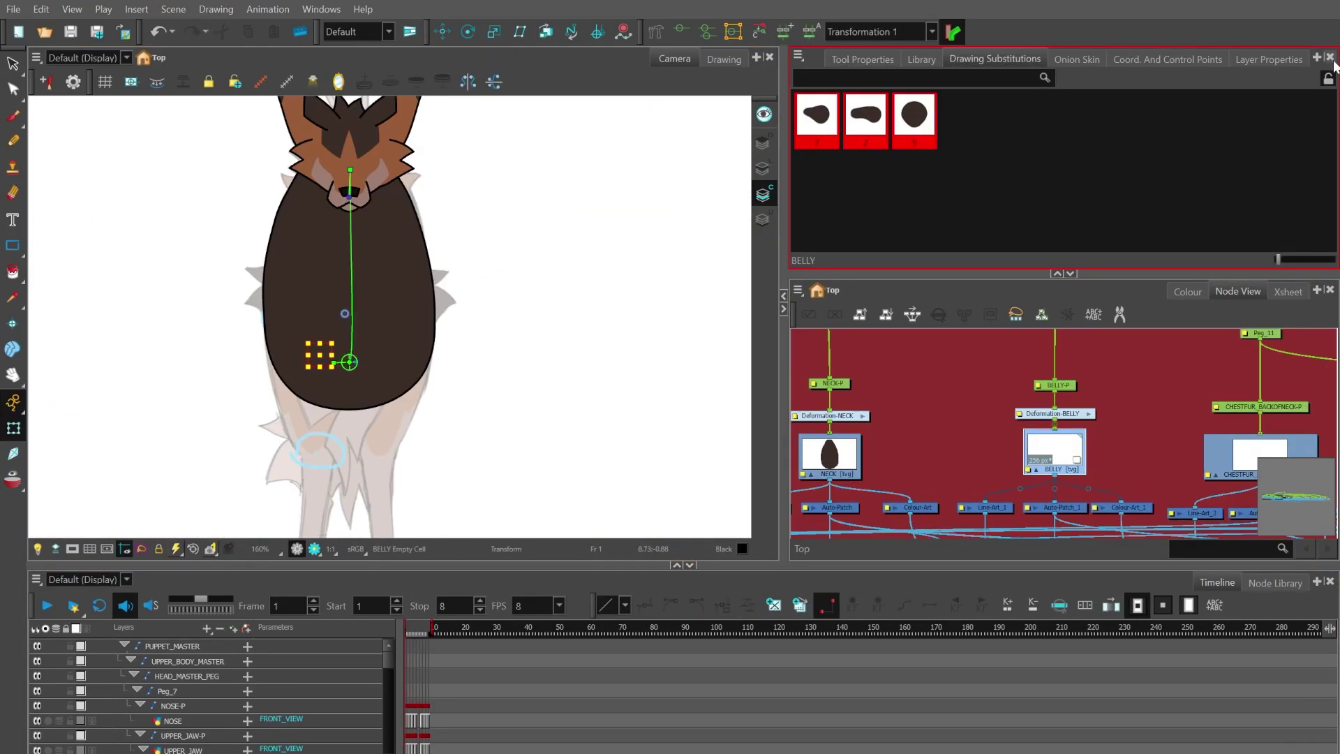
Step: Open the back-of-neck fur's deformation group and adjust its envelope curve to the fur outline
{"action": "left_click_drag", "start_coordinate": [533, 158], "coordinate": [556, 162]}
{"action": "left_click", "coordinate": [1111, 385]}
{"action": "scroll", "coordinate": [446, 349], "scroll_direction": "up", "scroll_amount": 3}
{"action": "left_click_drag", "start_coordinate": [341, 454], "coordinate": [487, 433]}
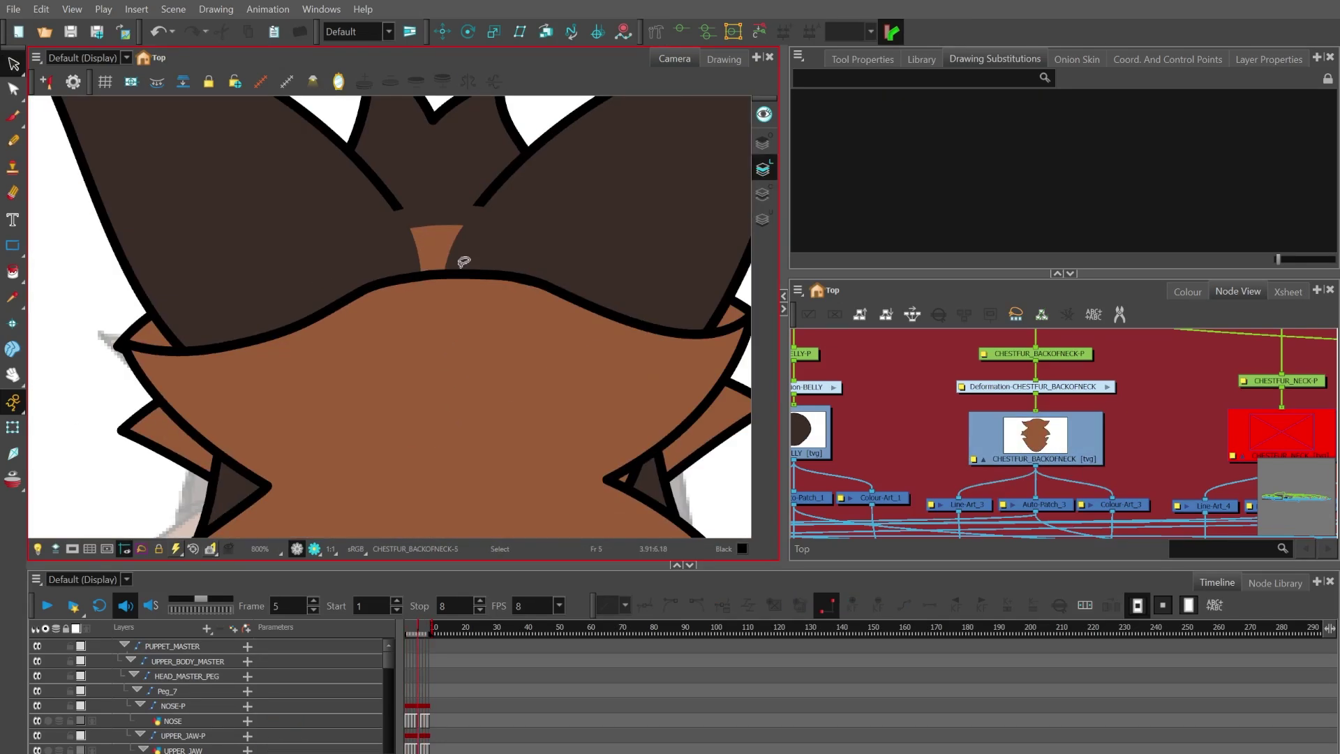
Step: Pick the back-of-neck fur artwork in the back view at frame 5 with the Contour Editor
{"action": "scroll", "coordinate": [390, 251], "scroll_direction": "down", "scroll_amount": 2}
{"action": "left_click", "coordinate": [371, 224]}
{"action": "left_click", "coordinate": [514, 276]}
{"action": "left_click", "coordinate": [14, 90]}
{"action": "scroll", "coordinate": [449, 264], "scroll_direction": "up", "scroll_amount": 3}
{"action": "scroll", "coordinate": [391, 300], "scroll_direction": "down", "scroll_amount": 5}
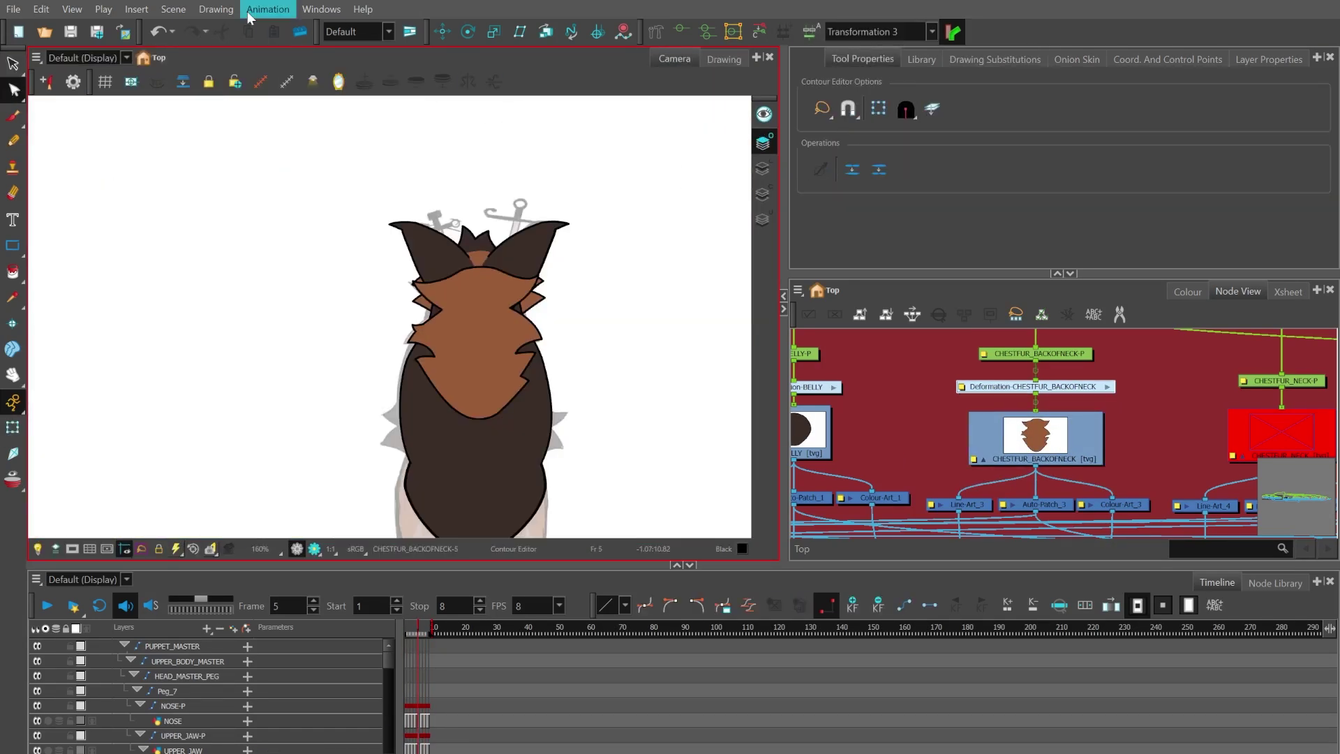
Step: Place envelope points around the back-view neck fur's outline and shape the curves with the Rigging tool
{"action": "left_click", "coordinate": [13, 403]}
{"action": "scroll", "coordinate": [264, 275], "scroll_direction": "up", "scroll_amount": 5}
{"action": "left_click_drag", "start_coordinate": [252, 297], "coordinate": [263, 274]}
{"action": "left_click_drag", "start_coordinate": [354, 391], "coordinate": [335, 331]}
{"action": "left_click", "coordinate": [581, 240]}
{"action": "scroll", "coordinate": [398, 279], "scroll_direction": "down", "scroll_amount": 5}
Step: Select CURVE_1 inside the back-of-neck fur's deformation group, reshape the envelope curve, and switch to the Transform tool
{"action": "left_click", "coordinate": [1107, 387]}
{"action": "left_click", "coordinate": [1005, 461]}
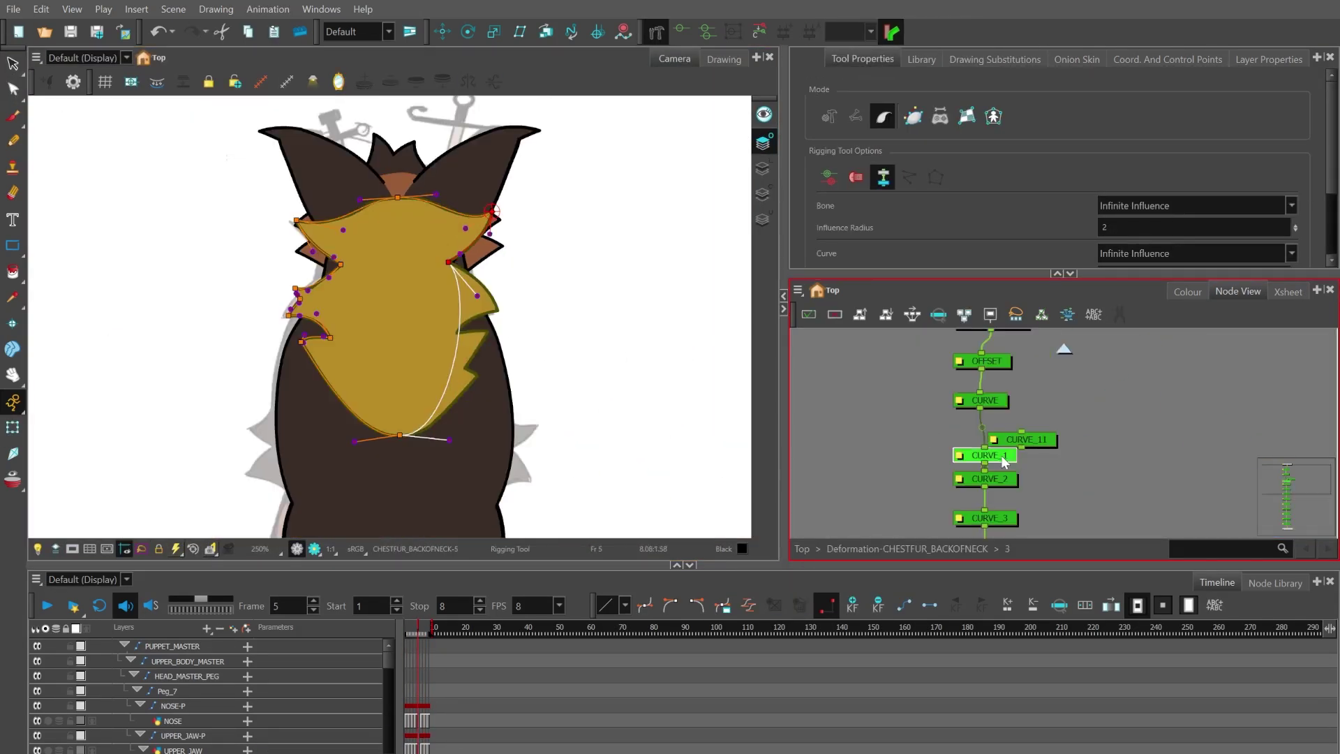
{"action": "scroll", "coordinate": [409, 398], "scroll_direction": "up", "scroll_amount": 5}
{"action": "left_click_drag", "start_coordinate": [410, 398], "coordinate": [329, 490]}
{"action": "scroll", "coordinate": [391, 300], "scroll_direction": "down", "scroll_amount": 5}
{"action": "left_click", "coordinate": [658, 35]}
{"action": "left_click", "coordinate": [13, 427]}
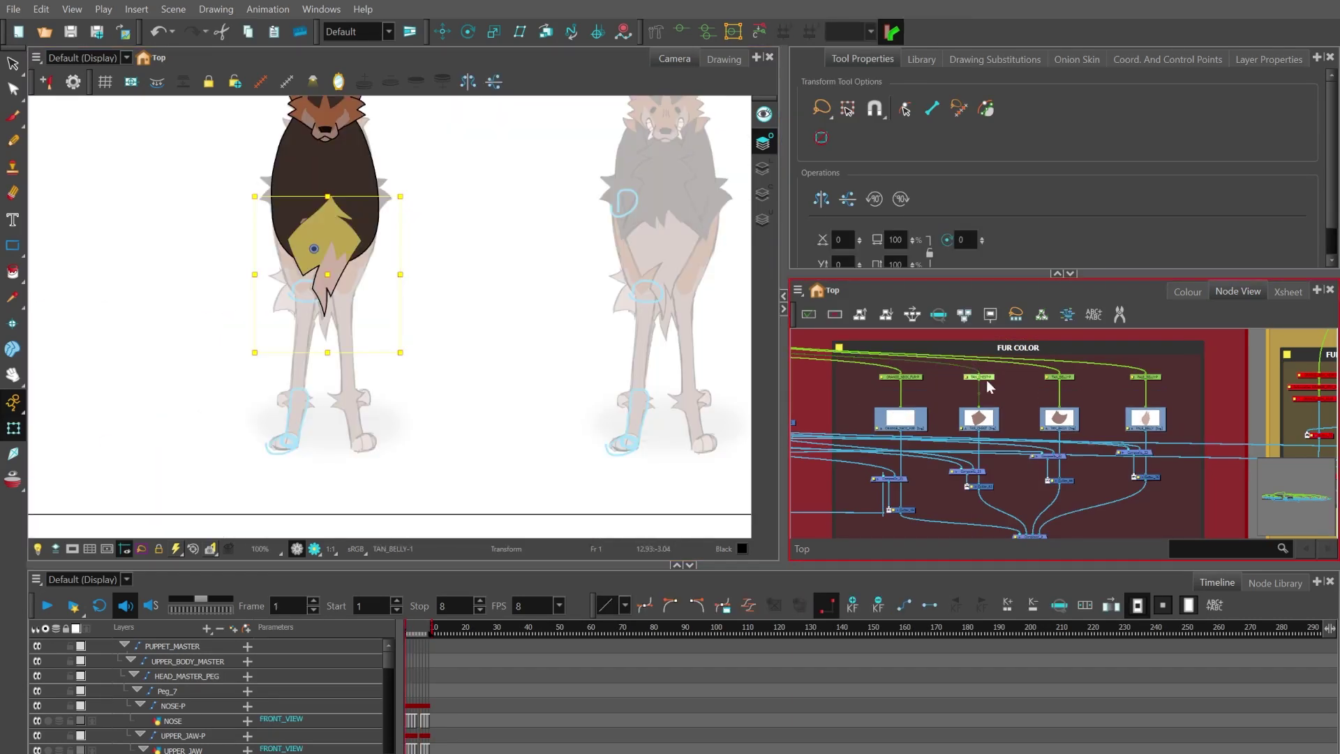
Step: Start the envelope deformation on the CHESTFUR_NECK drawing with the Rigging tool and open its deformation group
{"action": "scroll", "coordinate": [989, 383], "scroll_direction": "up", "scroll_amount": 4}
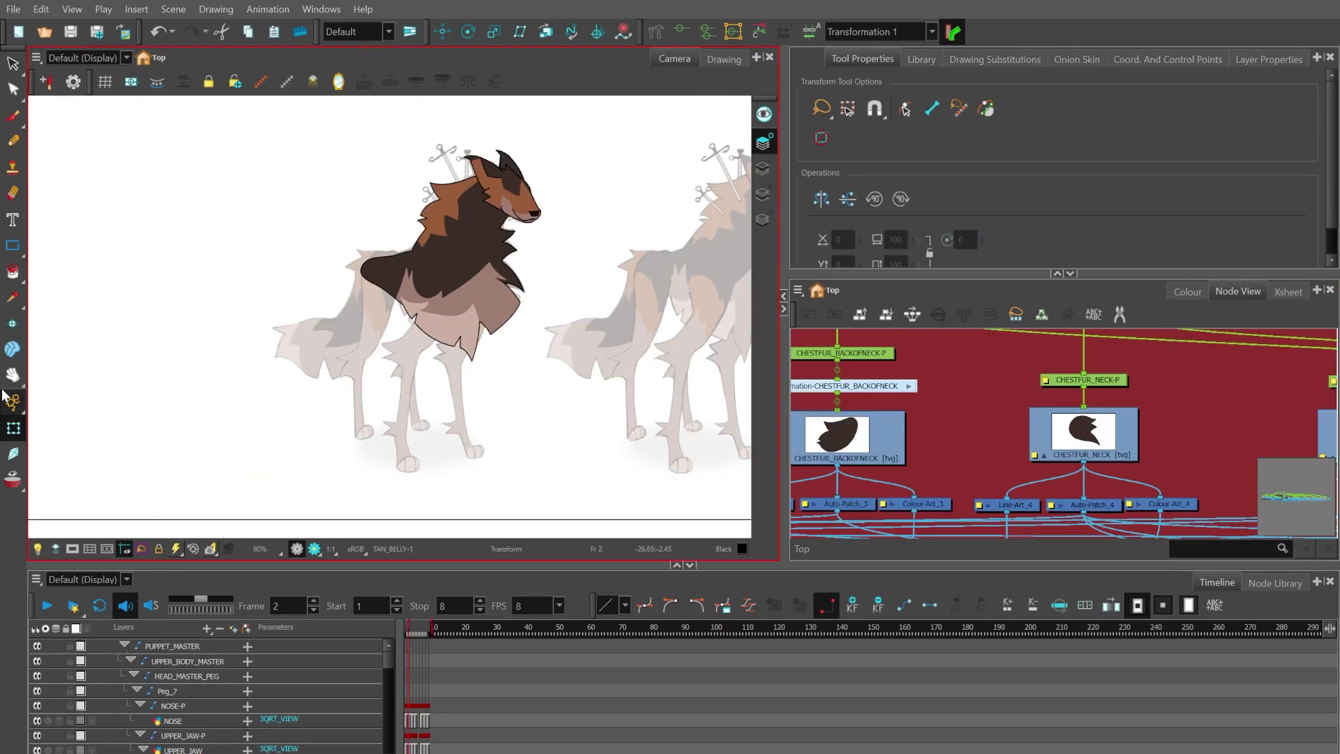
{"action": "left_click", "coordinate": [544, 237]}
{"action": "left_click", "coordinate": [13, 403]}
{"action": "scroll", "coordinate": [418, 314], "scroll_direction": "up", "scroll_amount": 5}
{"action": "left_click_drag", "start_coordinate": [353, 383], "coordinate": [418, 314]}
{"action": "left_click", "coordinate": [1107, 386]}
Step: Adjust the CHESTFUR_NECK envelope's curve handles around its pointed tip in the front view
{"action": "left_click_drag", "start_coordinate": [338, 233], "coordinate": [335, 293]}
{"action": "left_click_drag", "start_coordinate": [419, 375], "coordinate": [441, 324]}
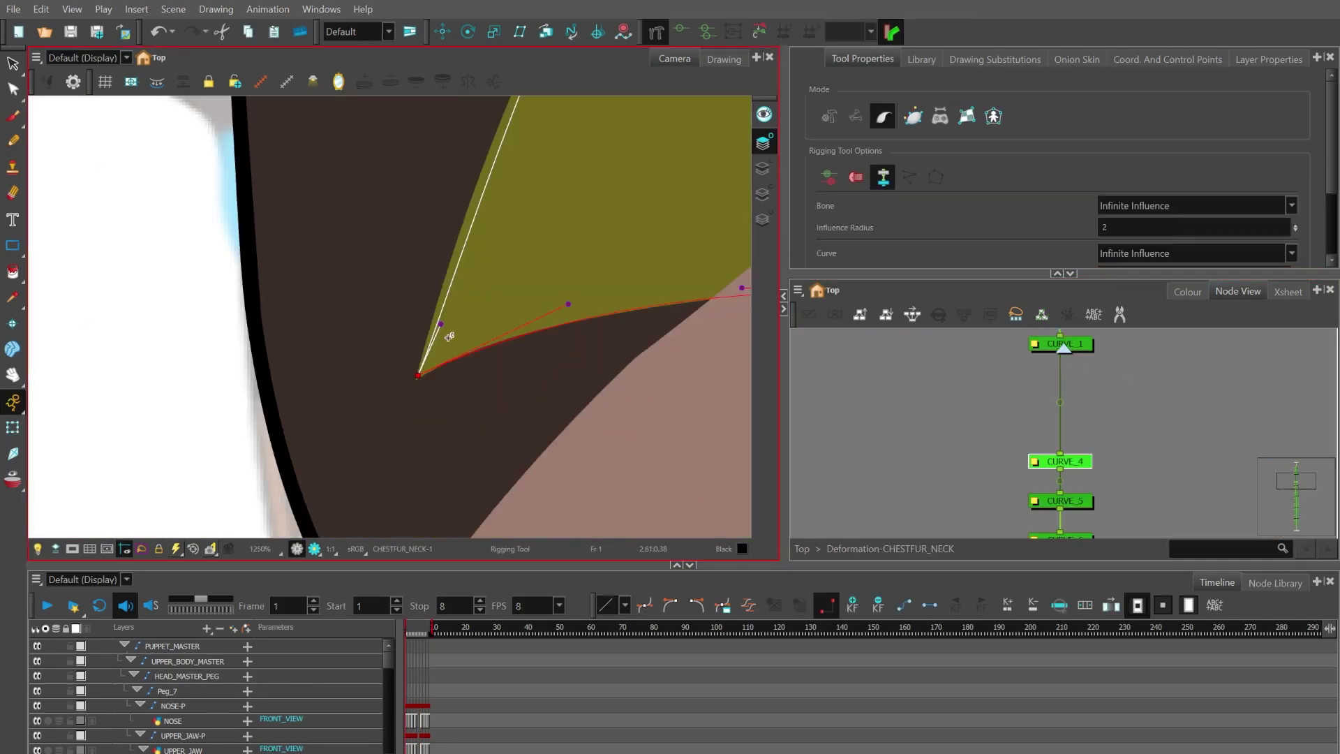
{"action": "left_click_drag", "start_coordinate": [415, 248], "coordinate": [547, 377]}
{"action": "scroll", "coordinate": [419, 314], "scroll_direction": "down", "scroll_amount": 5}
Step: Pull the CHESTFUR_TORSO envelope's curve handles around the narrow notch in the fur's lower edge
{"action": "scroll", "coordinate": [416, 269], "scroll_direction": "down", "scroll_amount": 3}
{"action": "scroll", "coordinate": [489, 349], "scroll_direction": "up", "scroll_amount": 6}
{"action": "left_click_drag", "start_coordinate": [492, 431], "coordinate": [598, 482]}
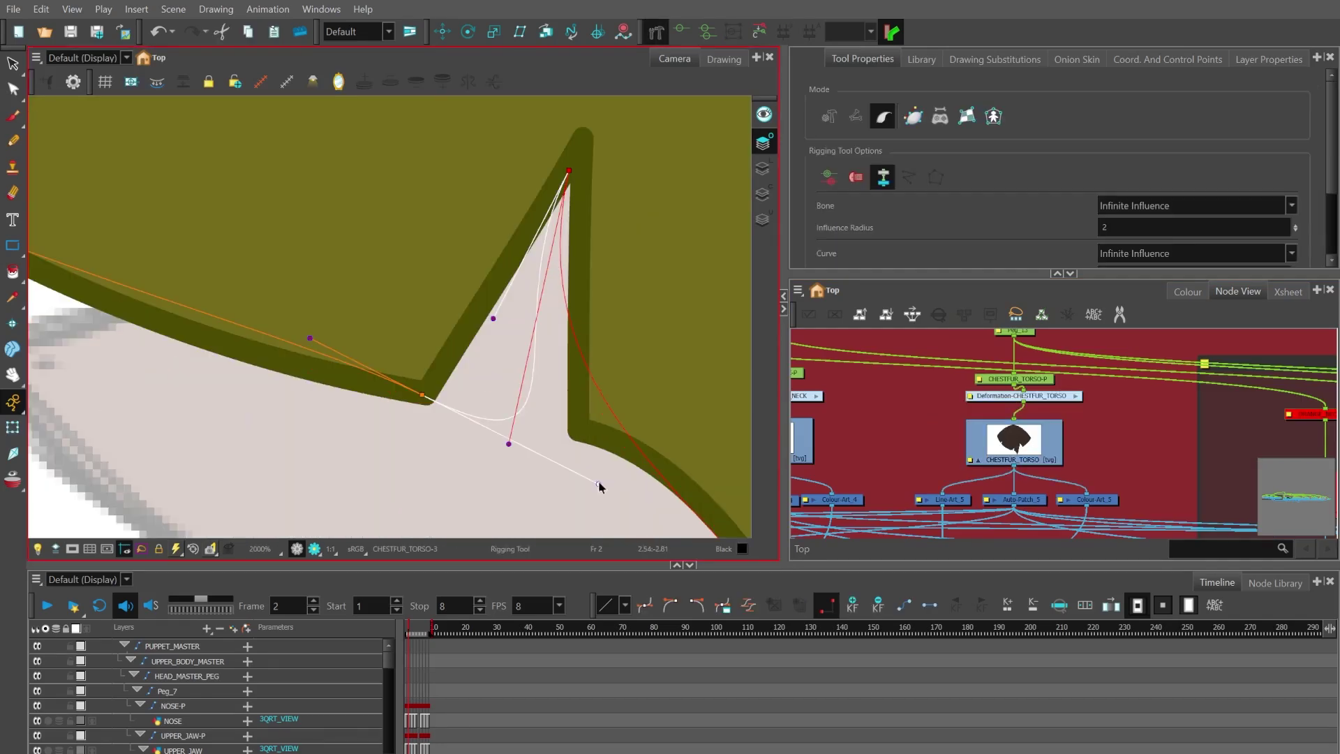
{"action": "scroll", "coordinate": [599, 486], "scroll_direction": "down", "scroll_amount": 4}
{"action": "left_click_drag", "start_coordinate": [552, 314], "coordinate": [538, 356]}
{"action": "scroll", "coordinate": [419, 314], "scroll_direction": "down", "scroll_amount": 4}
{"action": "scroll", "coordinate": [1093, 423], "scroll_direction": "down", "scroll_amount": 3}
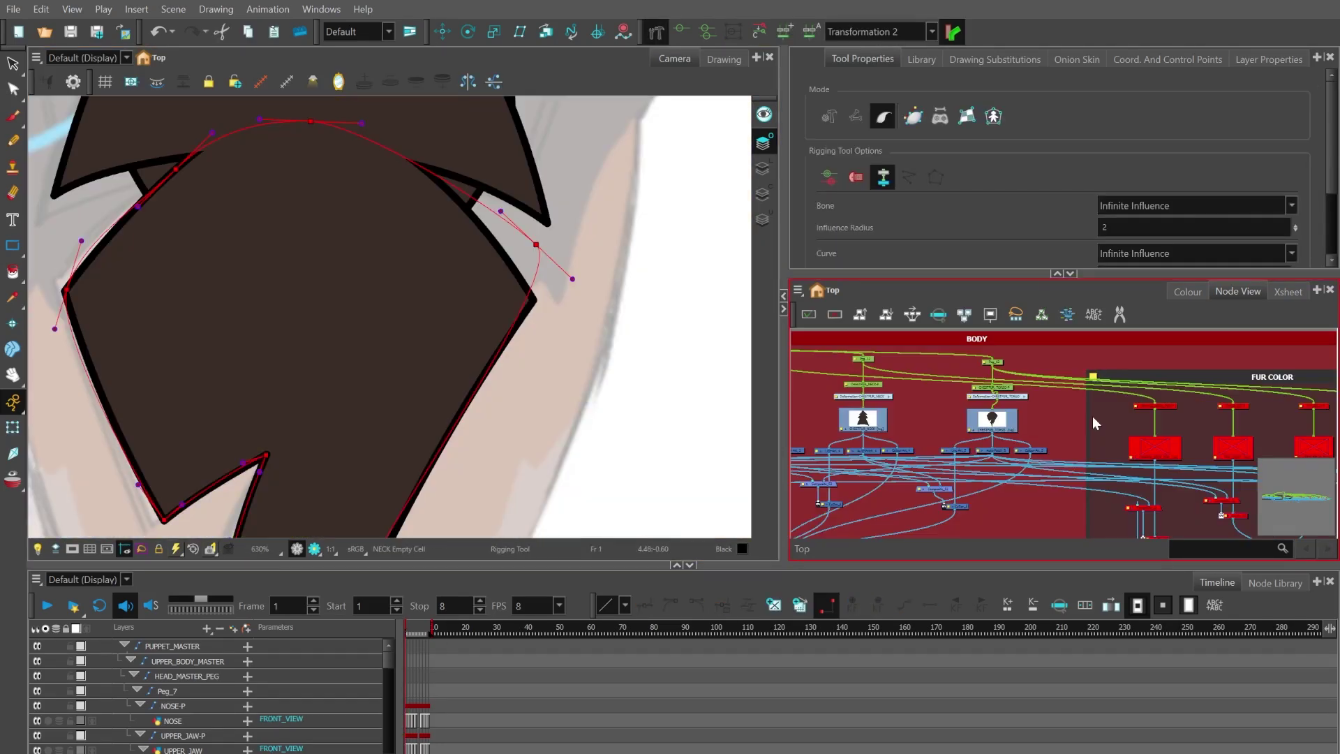
Step: Open the front-view chest fur's deformation group and adjust its envelope curve
{"action": "left_click", "coordinate": [1025, 397]}
{"action": "left_click_drag", "start_coordinate": [310, 237], "coordinate": [302, 273]}
{"action": "scroll", "coordinate": [371, 279], "scroll_direction": "down", "scroll_amount": 5}
Step: Pull the ORANGE_NECK_FUR envelope's curve handles to follow the fur outline in the three-quarter view
{"action": "scroll", "coordinate": [391, 244], "scroll_direction": "up", "scroll_amount": 6}
{"action": "left_click_drag", "start_coordinate": [531, 391], "coordinate": [484, 308]}
{"action": "scroll", "coordinate": [419, 314], "scroll_direction": "down", "scroll_amount": 3}
{"action": "left_click_drag", "start_coordinate": [175, 466], "coordinate": [209, 367]}
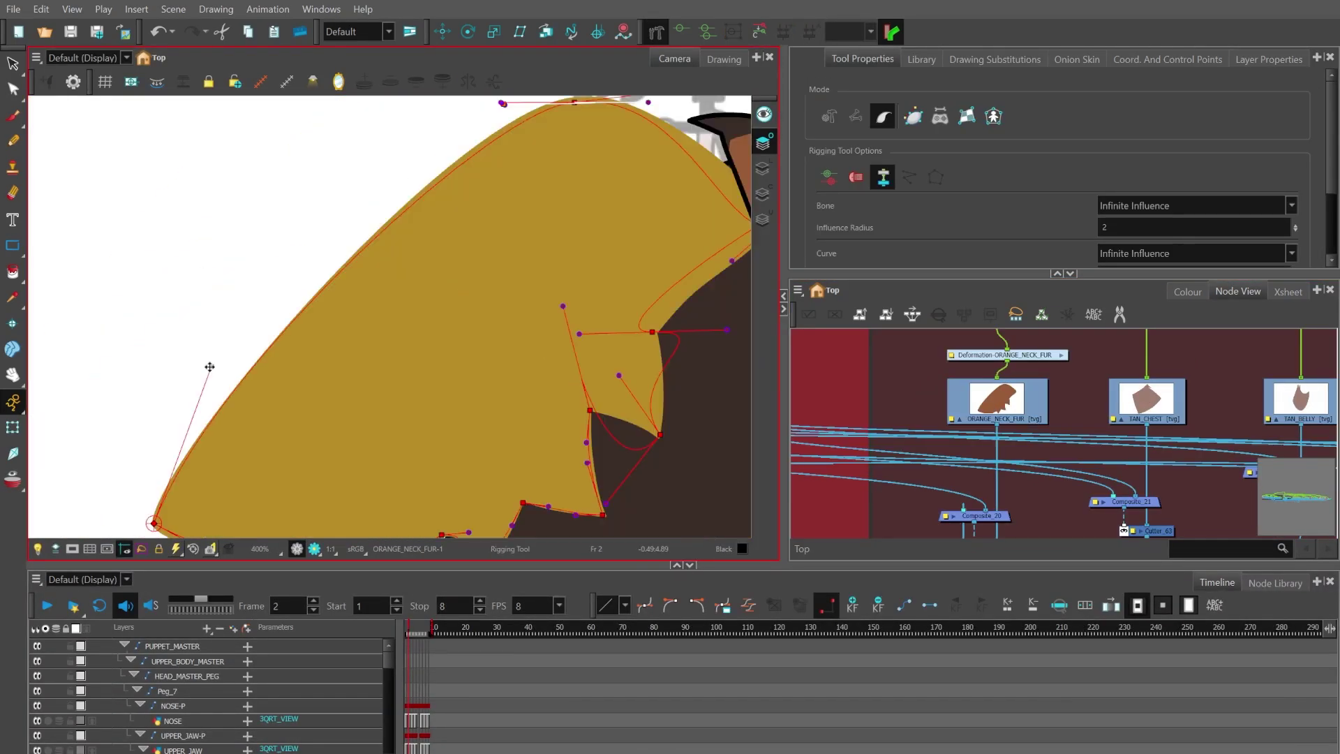
Step: Shape the back-view ORANGE_NECK_FUR envelope around the rounded lower edge inside its deformation group, and return to the top network
{"action": "left_click", "coordinate": [1060, 355]}
{"action": "scroll", "coordinate": [991, 433], "scroll_direction": "up", "scroll_amount": 4}
{"action": "left_click", "coordinate": [994, 59]}
{"action": "scroll", "coordinate": [391, 349], "scroll_direction": "up", "scroll_amount": 8}
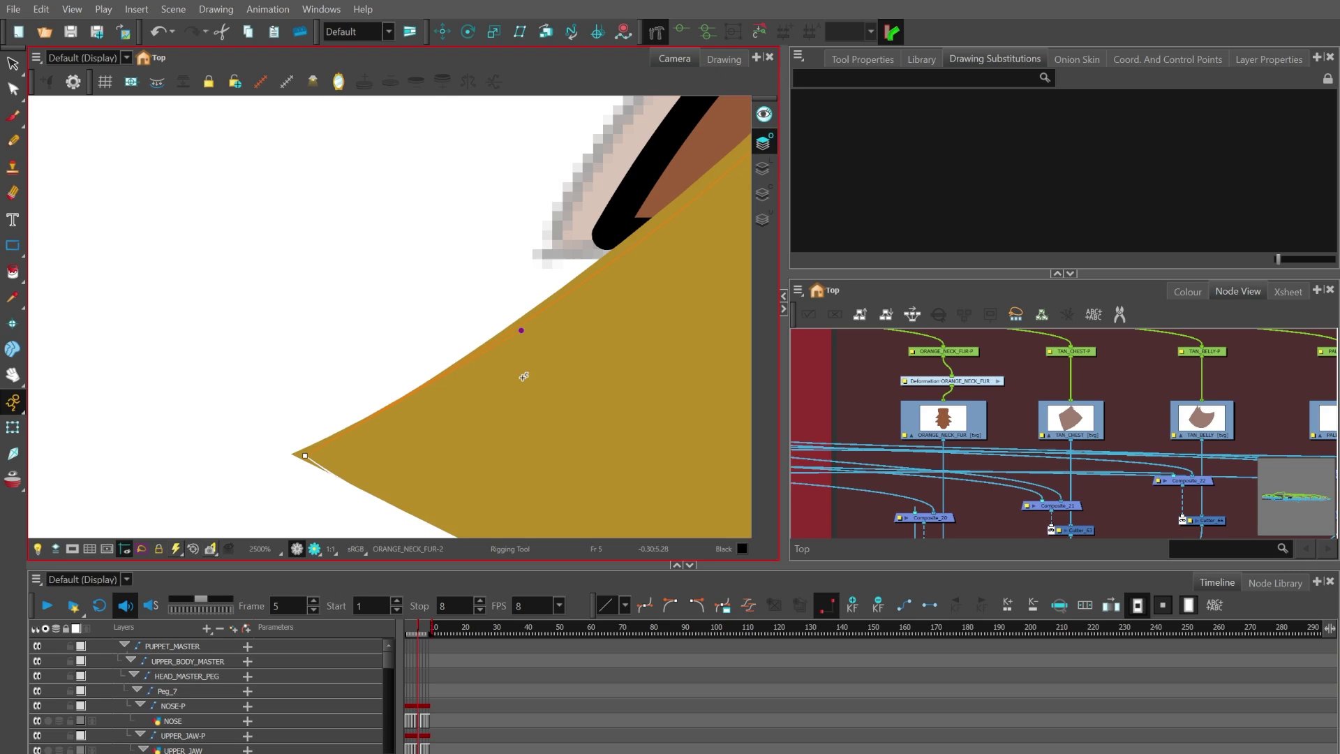
{"action": "left_click", "coordinate": [998, 381]}
{"action": "left_click_drag", "start_coordinate": [1064, 272], "coordinate": [1064, 169]}
{"action": "scroll", "coordinate": [522, 377], "scroll_direction": "down", "scroll_amount": 6}
{"action": "left_click", "coordinate": [1005, 435]}
{"action": "scroll", "coordinate": [419, 293], "scroll_direction": "up", "scroll_amount": 5}
{"action": "scroll", "coordinate": [418, 314], "scroll_direction": "down", "scroll_amount": 5}
{"action": "left_click_drag", "start_coordinate": [530, 370], "coordinate": [431, 257]}
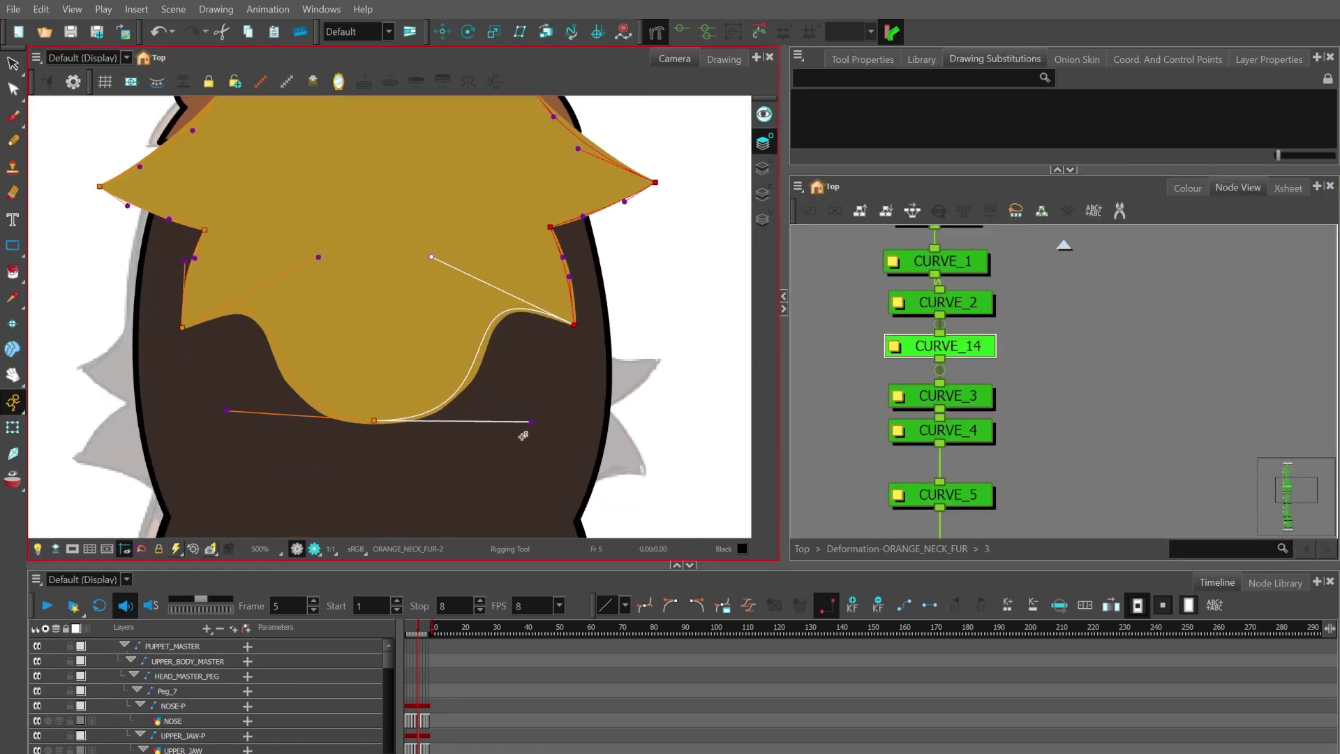
{"action": "left_click", "coordinate": [1063, 245]}
Step: Build envelope deformations for TAN_CHEST, TAN_BELLY and PALE_BELLY, and adjust the front-view PALE_BELLY curve at its pointed tips
{"action": "scroll", "coordinate": [1063, 370], "scroll_direction": "down", "scroll_amount": 5}
{"action": "scroll", "coordinate": [961, 335], "scroll_direction": "up", "scroll_amount": 5}
{"action": "scroll", "coordinate": [559, 338], "scroll_direction": "up", "scroll_amount": 5}
{"action": "scroll", "coordinate": [418, 314], "scroll_direction": "down", "scroll_amount": 6}
{"action": "left_click", "coordinate": [1064, 371]}
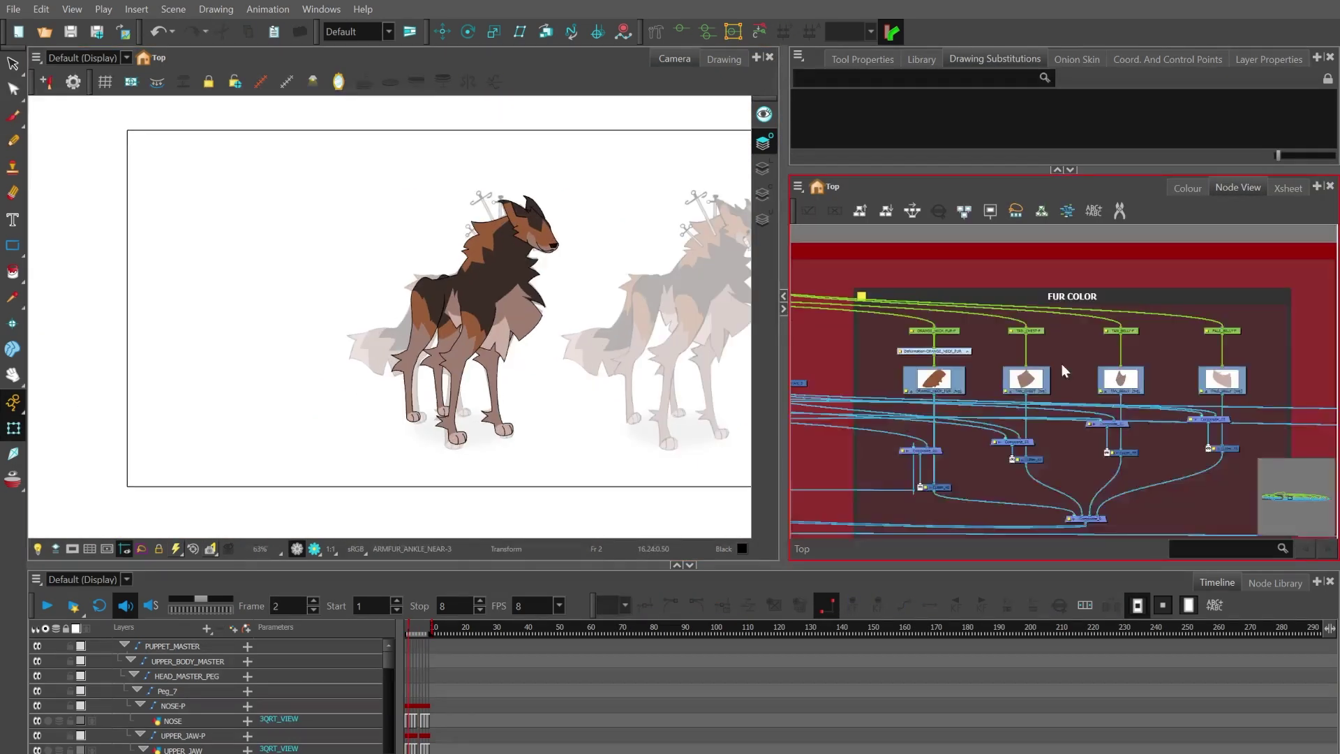
{"action": "left_click", "coordinate": [1026, 380]}
{"action": "left_click", "coordinate": [863, 59]}
{"action": "scroll", "coordinate": [475, 279], "scroll_direction": "up", "scroll_amount": 5}
{"action": "left_click", "coordinate": [995, 59]}
{"action": "scroll", "coordinate": [374, 314], "scroll_direction": "up", "scroll_amount": 5}
{"action": "scroll", "coordinate": [421, 335], "scroll_direction": "up", "scroll_amount": 5}
{"action": "left_click", "coordinate": [456, 244]}
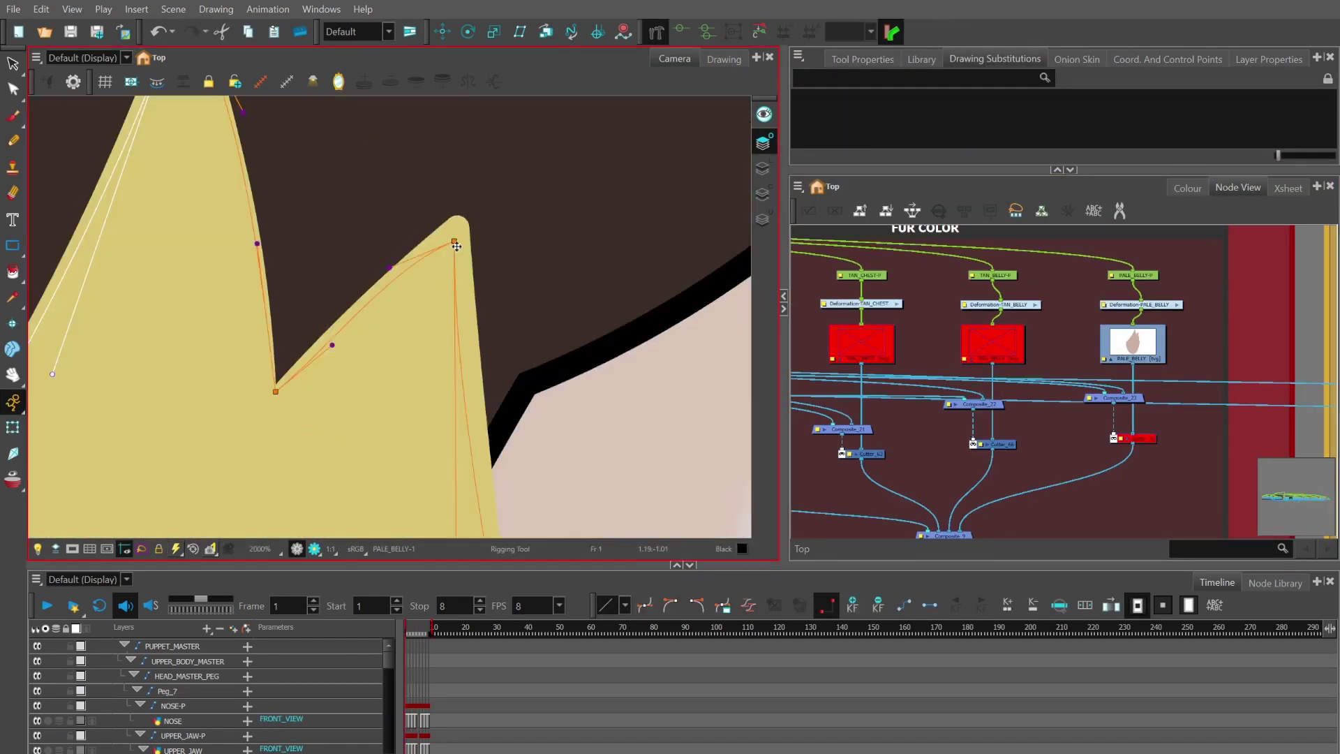
Step: Inspect the body in the back view and select the UPPERARM_NEAR drawing
{"action": "scroll", "coordinate": [456, 246], "scroll_direction": "down", "scroll_amount": 8}
{"action": "scroll", "coordinate": [898, 449], "scroll_direction": "down", "scroll_amount": 5}
{"action": "scroll", "coordinate": [419, 314], "scroll_direction": "down", "scroll_amount": 5}
{"action": "scroll", "coordinate": [903, 308], "scroll_direction": "up", "scroll_amount": 4}
{"action": "scroll", "coordinate": [419, 314], "scroll_direction": "up", "scroll_amount": 4}
{"action": "left_click", "coordinate": [336, 275]}
{"action": "scroll", "coordinate": [897, 311], "scroll_direction": "up", "scroll_amount": 5}
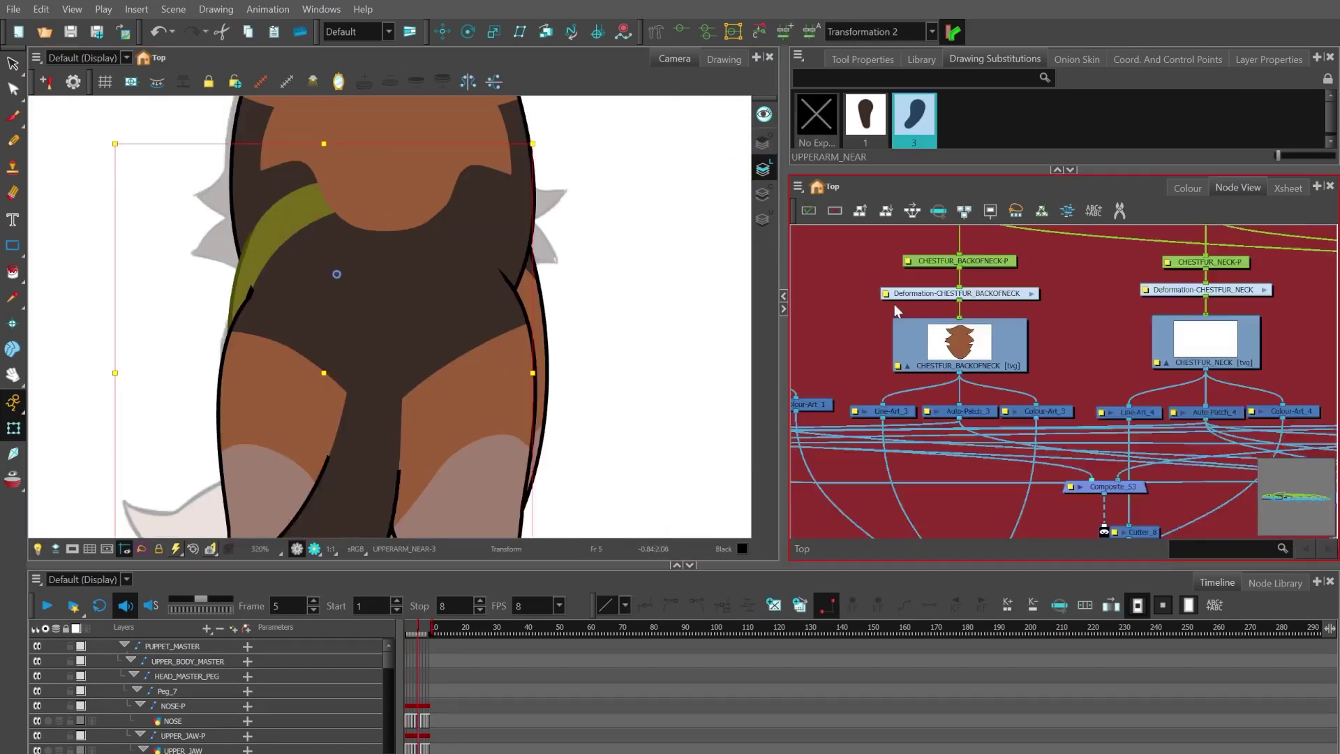
Step: Select the circle in the side-view TAILFUR_BASE drawing with the Select tool, with the other artwork shown through the light table
{"action": "scroll", "coordinate": [403, 284], "scroll_direction": "down", "scroll_amount": 8}
{"action": "left_click", "coordinate": [975, 463]}
{"action": "scroll", "coordinate": [296, 314], "scroll_direction": "up", "scroll_amount": 8}
{"action": "left_click", "coordinate": [862, 59]}
{"action": "key", "text": "shift+l"}
{"action": "key", "text": "alt+s"}
{"action": "left_click", "coordinate": [410, 307]}
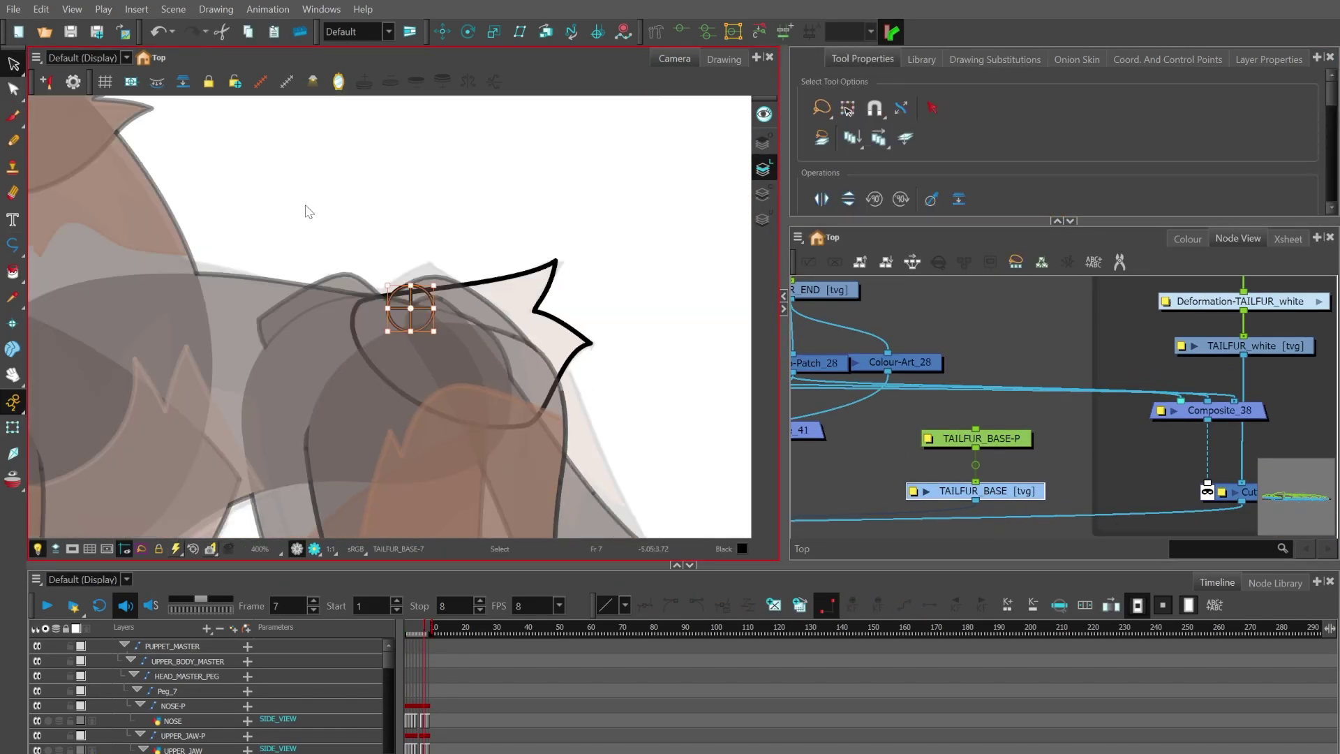
Step: Add line art, auto-patch and colour art nodes under the TAILFUR_BASE drawing and paste a cutter node below them
{"action": "scroll", "coordinate": [390, 314], "scroll_direction": "down", "scroll_amount": 5}
{"action": "left_click", "coordinate": [464, 344]}
{"action": "left_click", "coordinate": [995, 60]}
{"action": "scroll", "coordinate": [390, 314], "scroll_direction": "down", "scroll_amount": 3}
{"action": "scroll", "coordinate": [1076, 392], "scroll_direction": "down", "scroll_amount": 3}
{"action": "key", "text": "ctrl+v"}
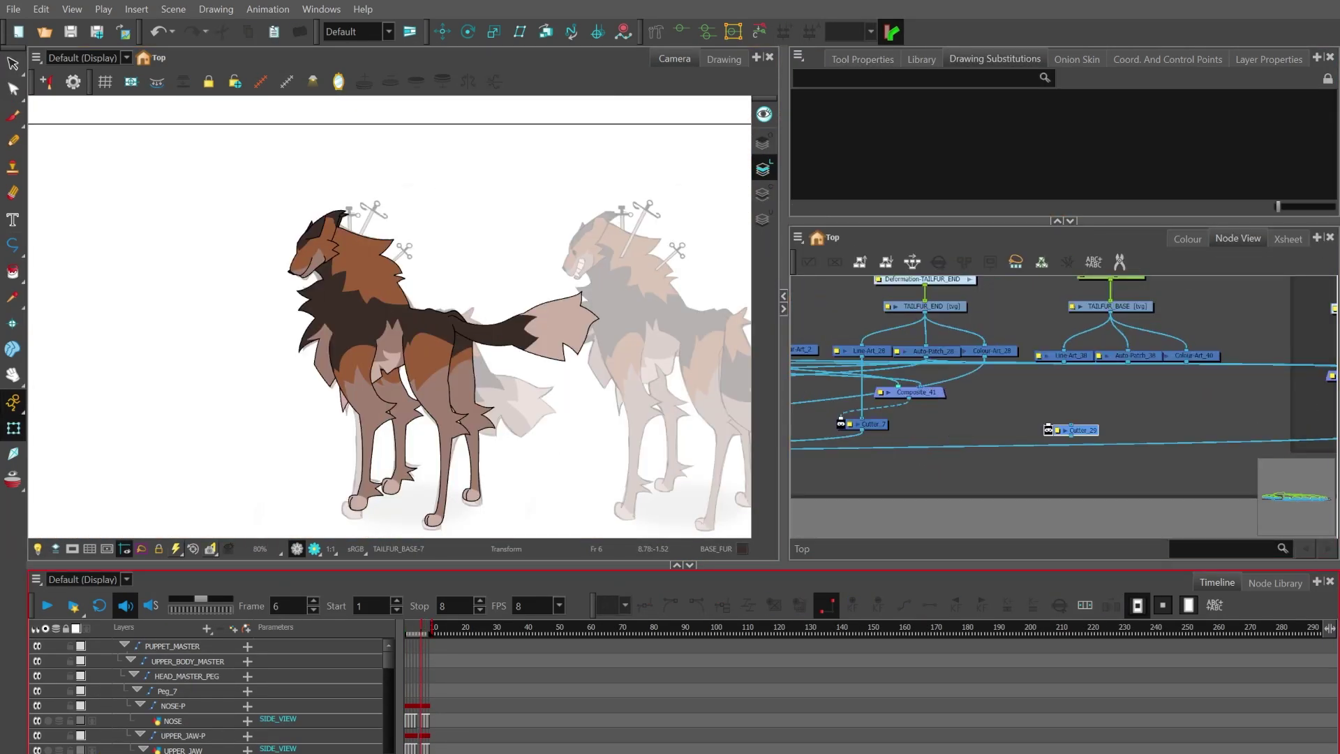
Step: Paste a composite node under the TAILFUR_BASE art nodes and wire it with the cutter into the tail network
{"action": "scroll", "coordinate": [1085, 433], "scroll_direction": "down", "scroll_amount": 3}
{"action": "key", "text": "ctrl+v"}
{"action": "scroll", "coordinate": [1025, 422], "scroll_direction": "up", "scroll_amount": 2}
{"action": "left_click_drag", "start_coordinate": [974, 399], "coordinate": [974, 447]}
{"action": "scroll", "coordinate": [940, 440], "scroll_direction": "down", "scroll_amount": 2}
{"action": "scroll", "coordinate": [531, 352], "scroll_direction": "up", "scroll_amount": 6}
{"action": "key", "text": "alt+t"}
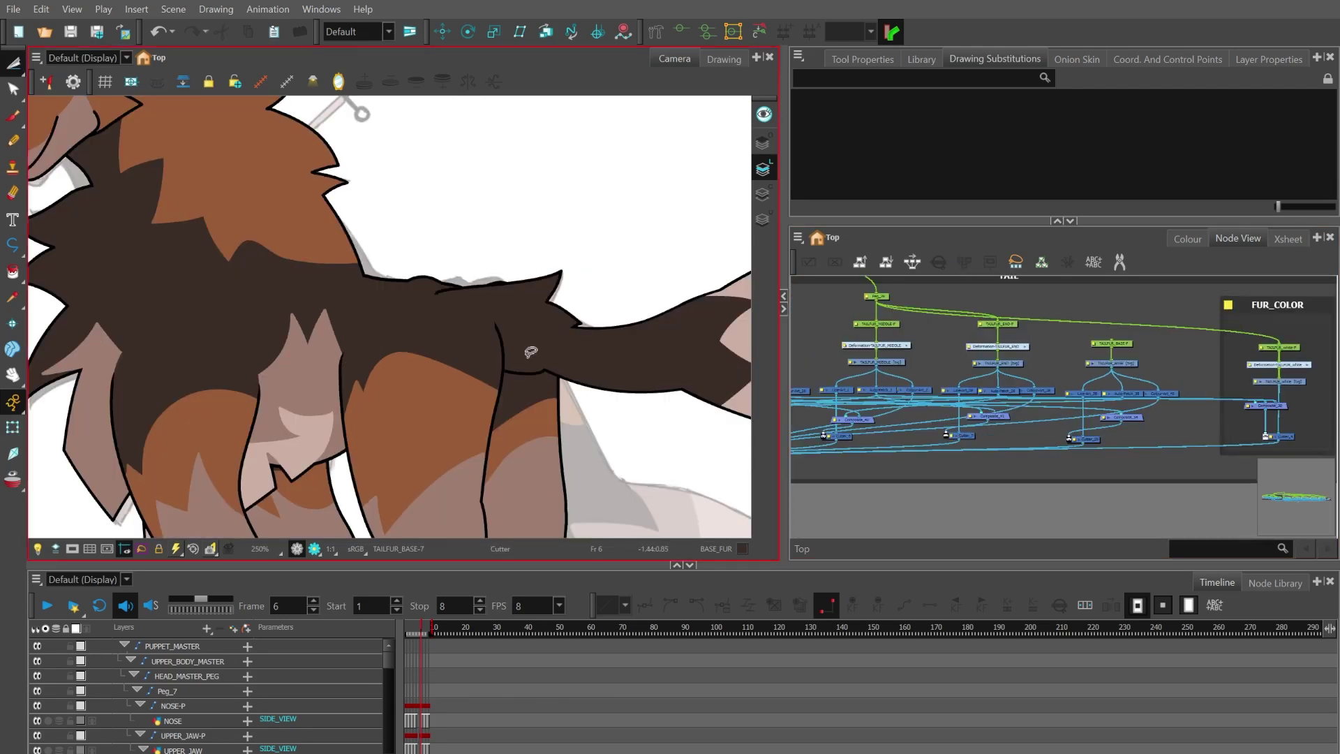
{"action": "key", "text": "ctrl+z"}
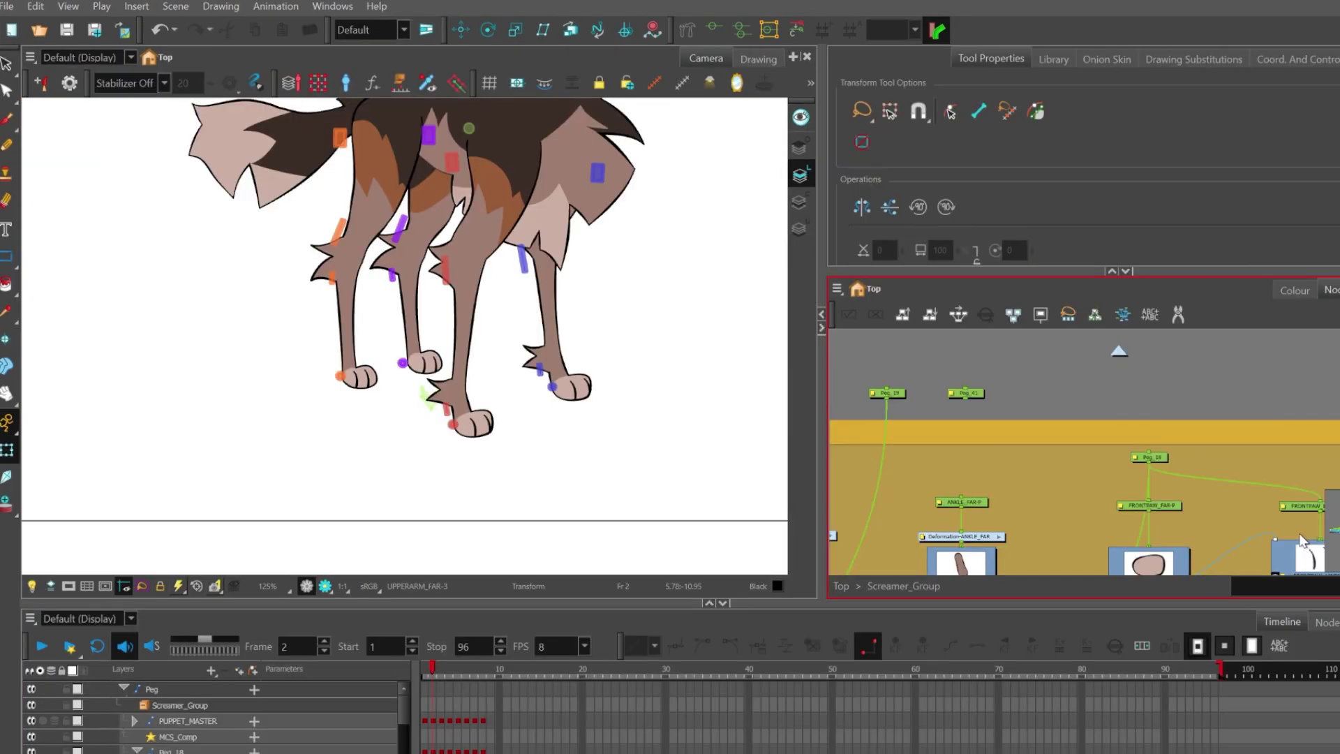
Step: Examine the master peg hierarchy in Screamer_Group and select Peg_16 to see which part of the head it controls
{"action": "scroll", "coordinate": [1269, 516], "scroll_direction": "down", "scroll_amount": 2}
{"action": "scroll", "coordinate": [1136, 504], "scroll_direction": "up", "scroll_amount": 3}
{"action": "scroll", "coordinate": [1136, 505], "scroll_direction": "down", "scroll_amount": 3}
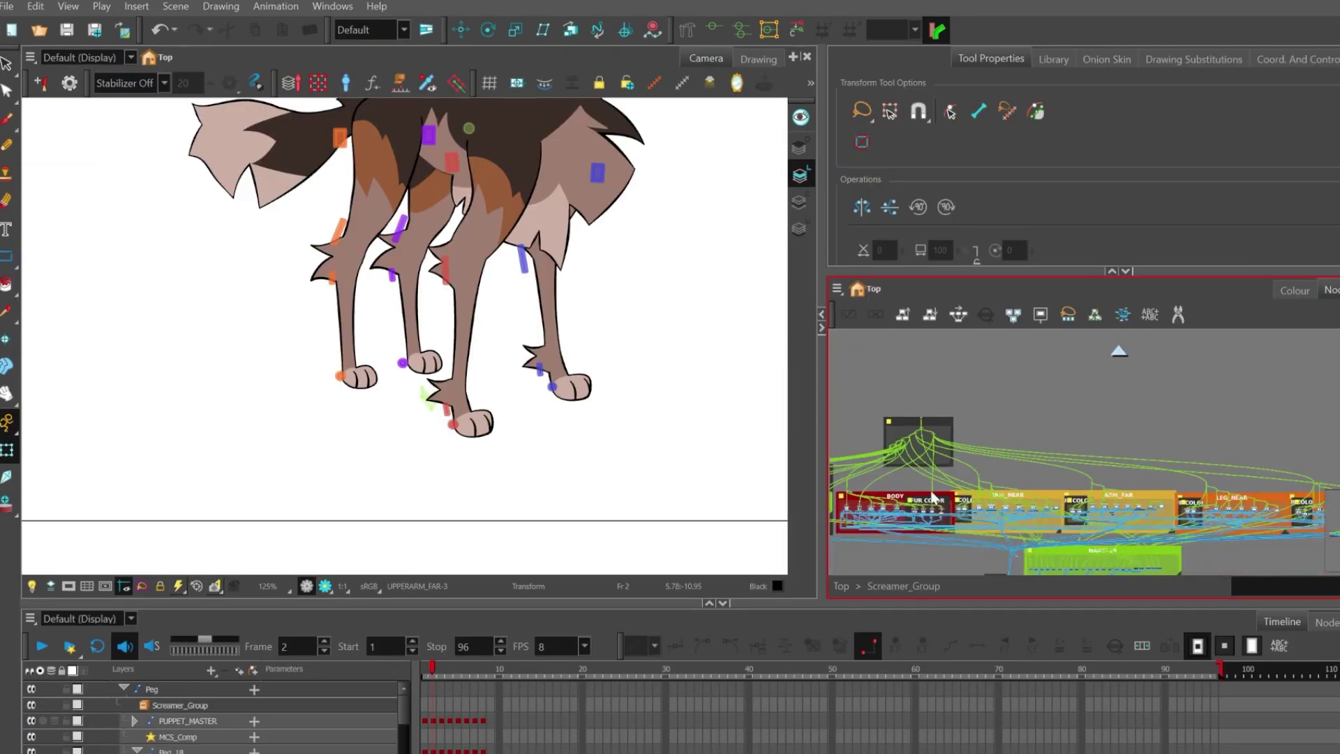
{"action": "scroll", "coordinate": [879, 454], "scroll_direction": "up", "scroll_amount": 4}
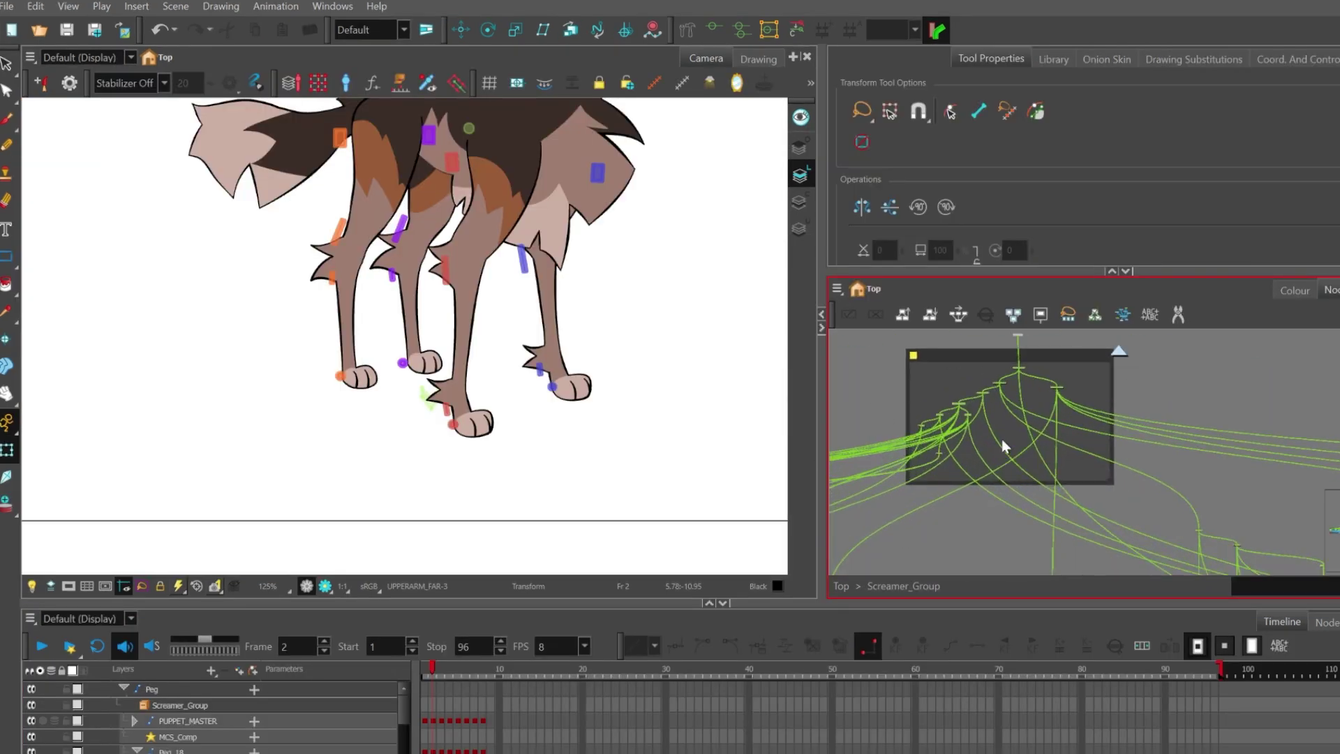
{"action": "scroll", "coordinate": [977, 446], "scroll_direction": "up", "scroll_amount": 5}
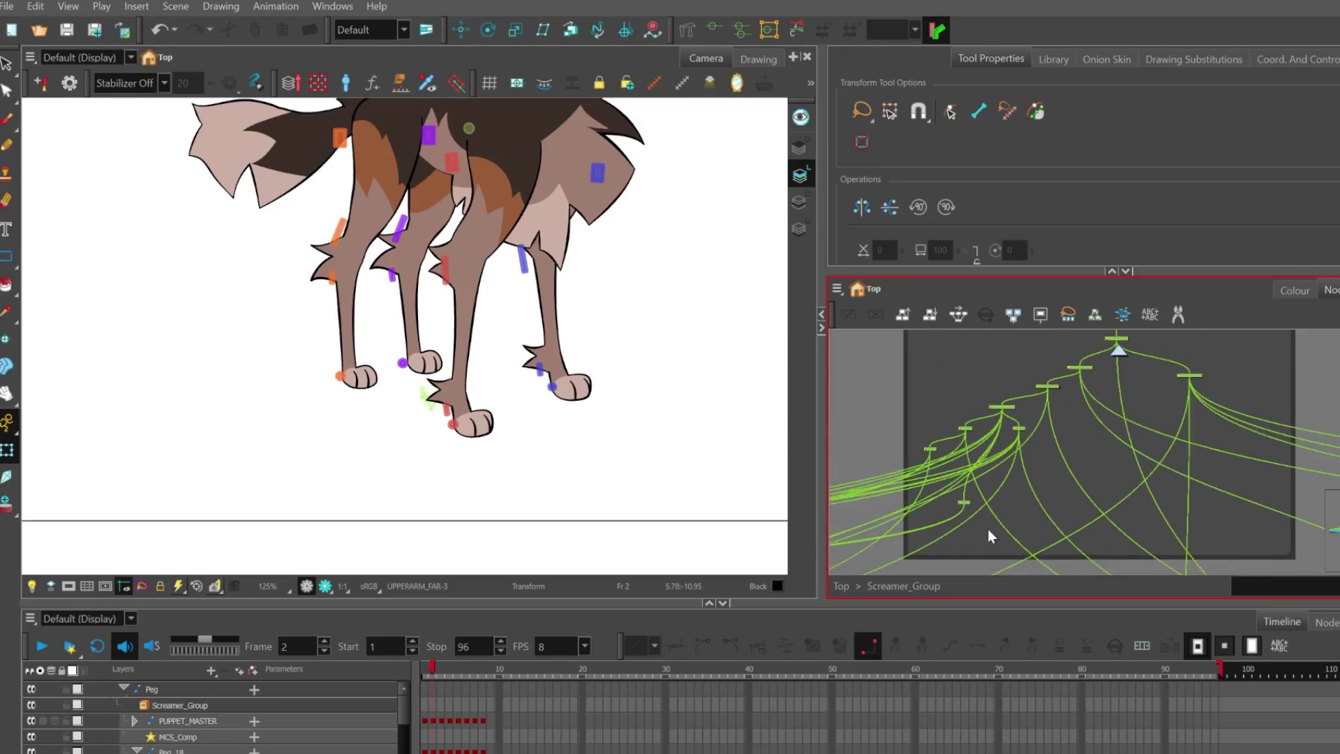
{"action": "scroll", "coordinate": [964, 435], "scroll_direction": "up", "scroll_amount": 5}
{"action": "left_click", "coordinate": [974, 417]}
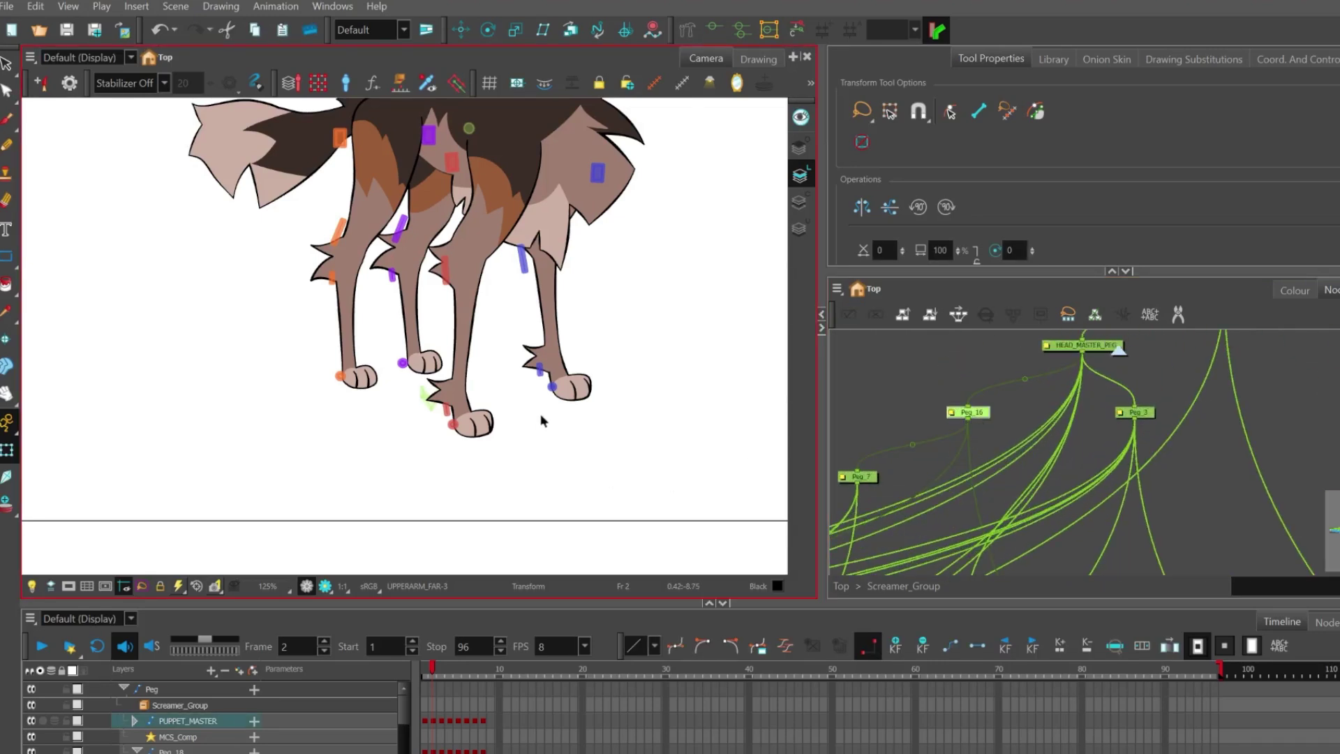
{"action": "scroll", "coordinate": [543, 421], "scroll_direction": "down", "scroll_amount": 2}
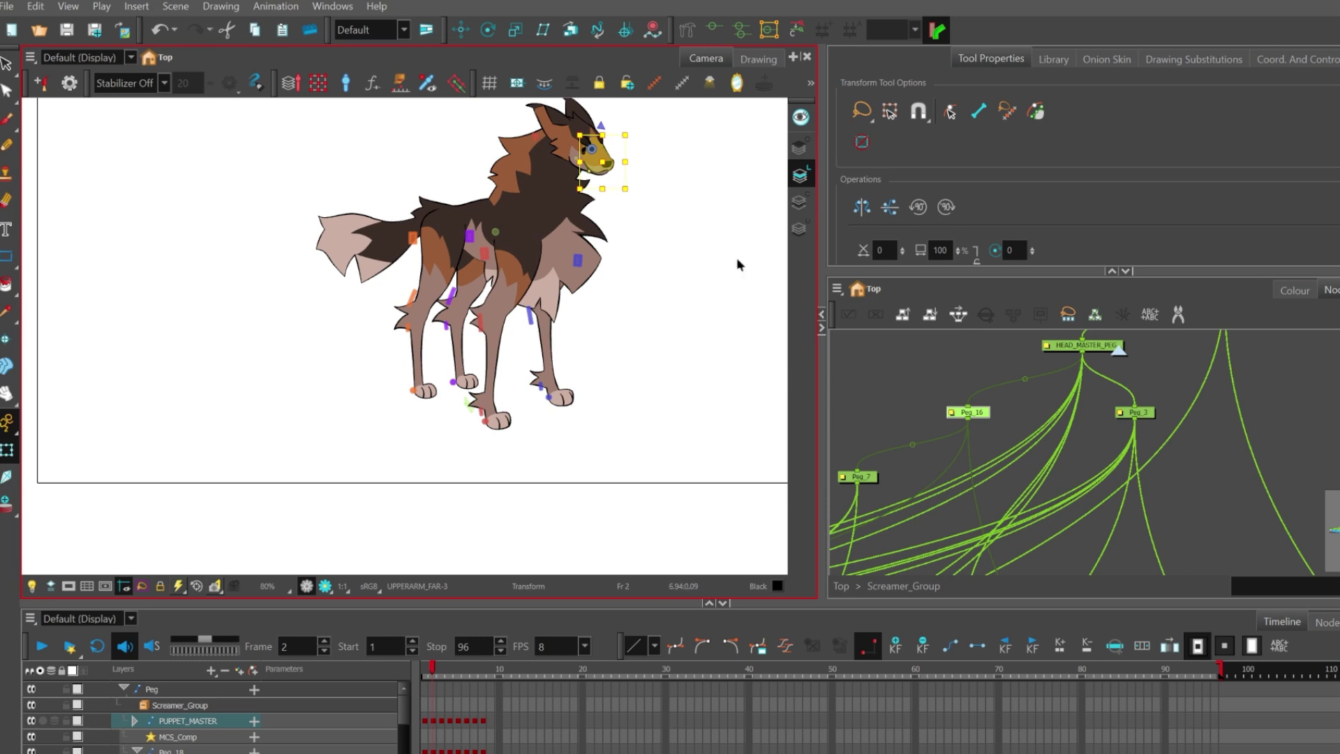
{"action": "scroll", "coordinate": [882, 388], "scroll_direction": "down", "scroll_amount": 5}
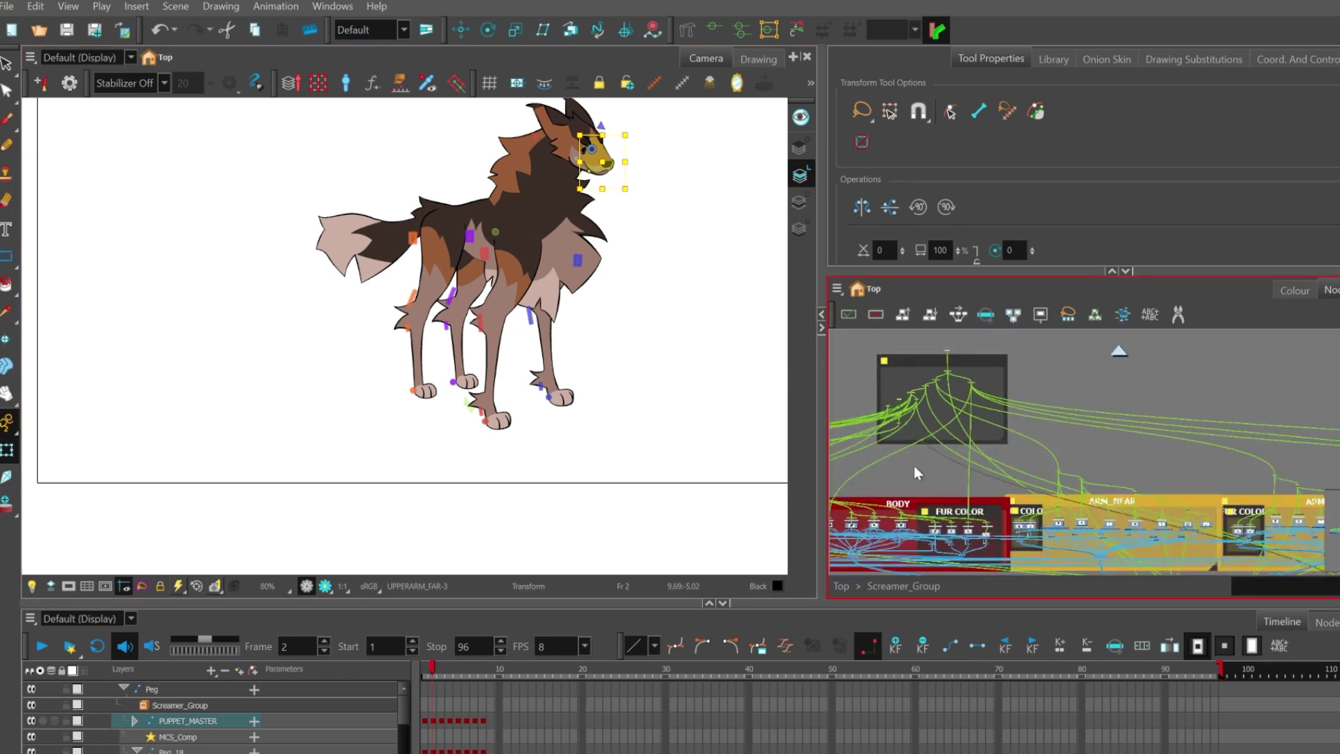
Step: Select Peg_18 in the ARM_FAR group and try rotating the far front paw with it
{"action": "scroll", "coordinate": [939, 447], "scroll_direction": "up", "scroll_amount": 6}
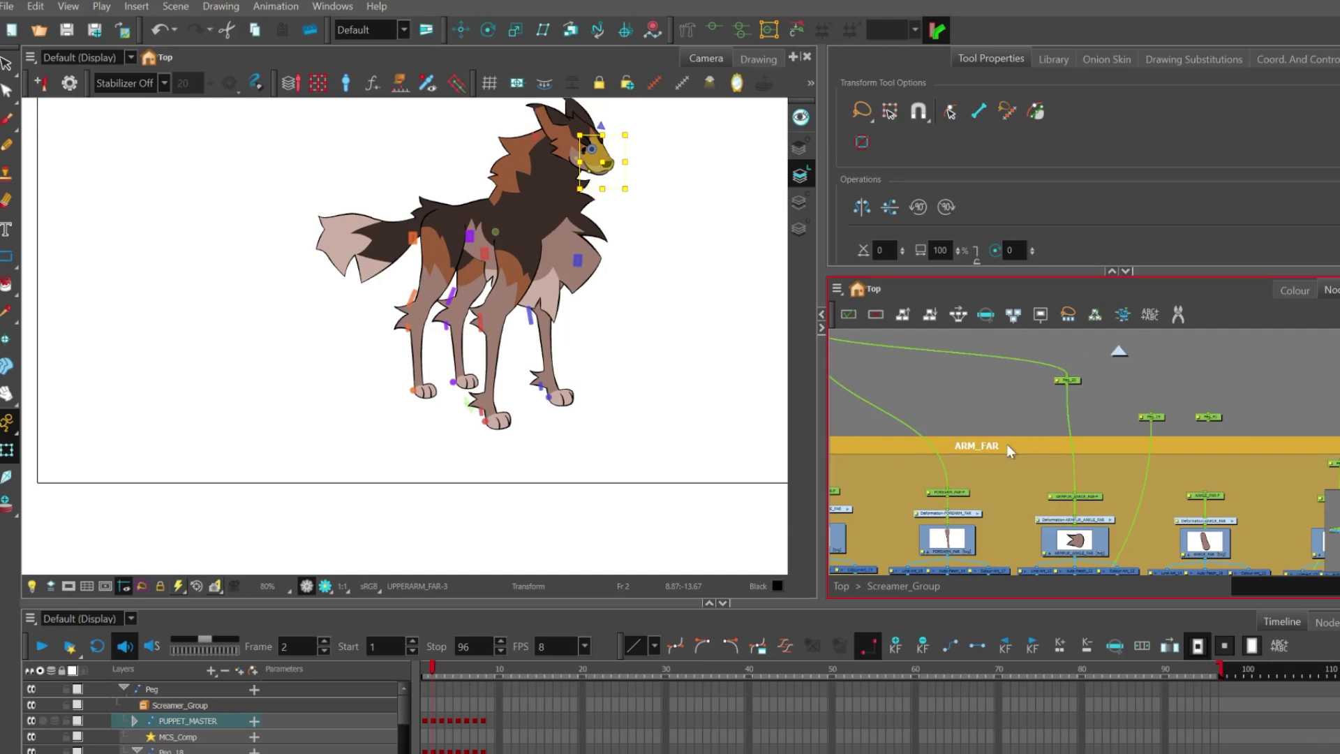
{"action": "scroll", "coordinate": [1016, 434], "scroll_direction": "down", "scroll_amount": 4}
{"action": "scroll", "coordinate": [1152, 464], "scroll_direction": "up", "scroll_amount": 6}
{"action": "scroll", "coordinate": [1101, 490], "scroll_direction": "down", "scroll_amount": 2}
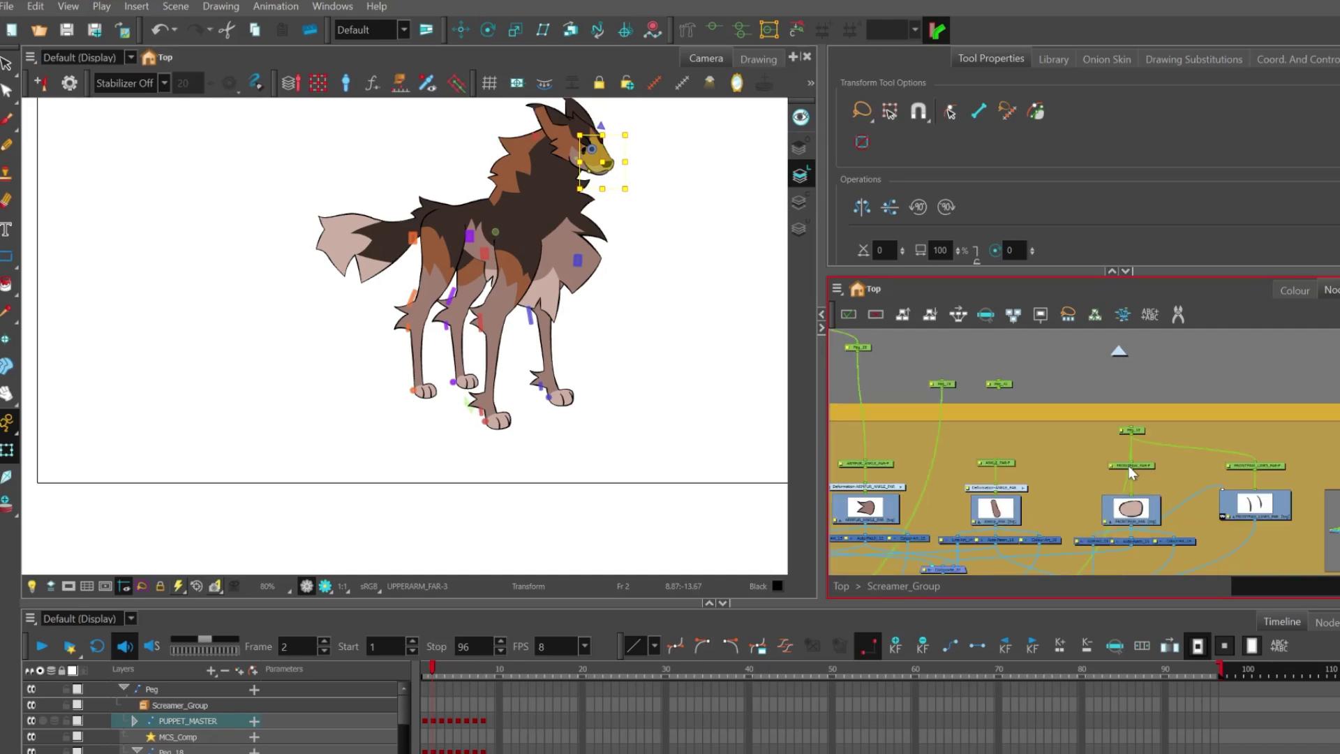
{"action": "scroll", "coordinate": [1132, 473], "scroll_direction": "up", "scroll_amount": 1}
{"action": "left_click", "coordinate": [1134, 417]}
{"action": "scroll", "coordinate": [560, 407], "scroll_direction": "up", "scroll_amount": 4}
{"action": "mouse_move", "coordinate": [598, 419]}
{"action": "left_mouse_down"}
{"action": "mouse_move", "coordinate": [512, 469]}
{"action": "mouse_move", "coordinate": [551, 457]}
{"action": "mouse_move", "coordinate": [603, 401]}
{"action": "mouse_move", "coordinate": [616, 437]}
{"action": "mouse_move", "coordinate": [626, 413]}
{"action": "mouse_move", "coordinate": [623, 424]}
{"action": "left_mouse_up"}
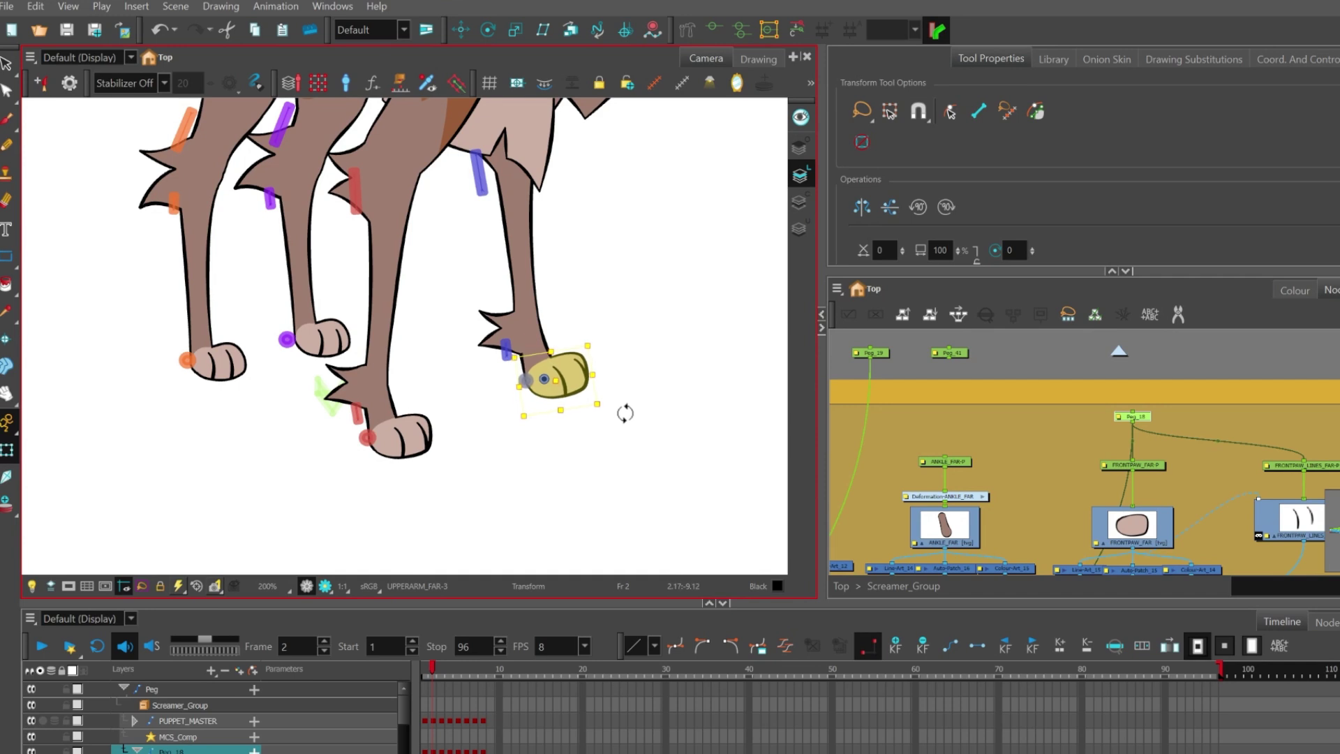
{"action": "left_click", "coordinate": [1083, 492]}
{"action": "scroll", "coordinate": [1194, 473], "scroll_direction": "down", "scroll_amount": 2}
{"action": "scroll", "coordinate": [1024, 413], "scroll_direction": "up", "scroll_amount": 2}
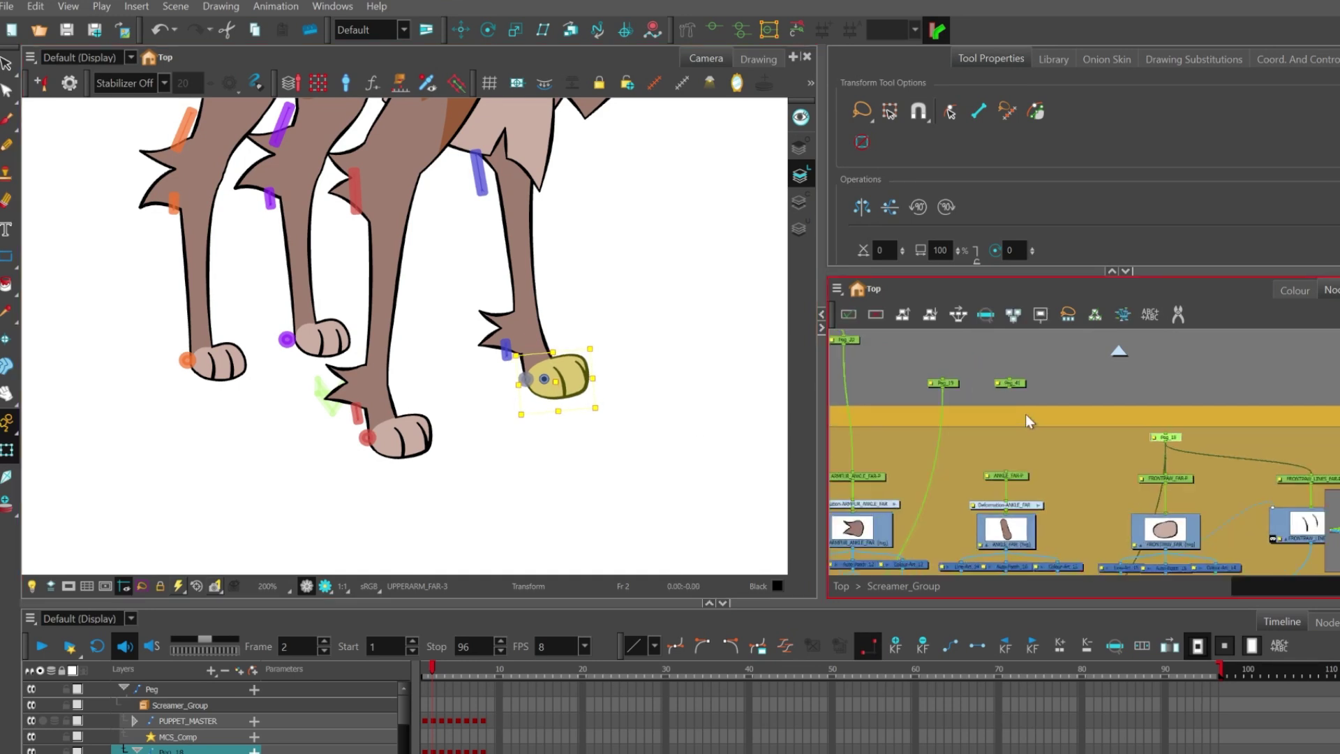
Step: Connect the ANKLE_FAR and Peg_18 pegs under Peg_41 as their shared parent, and select Peg_41
{"action": "left_click", "coordinate": [1022, 488]}
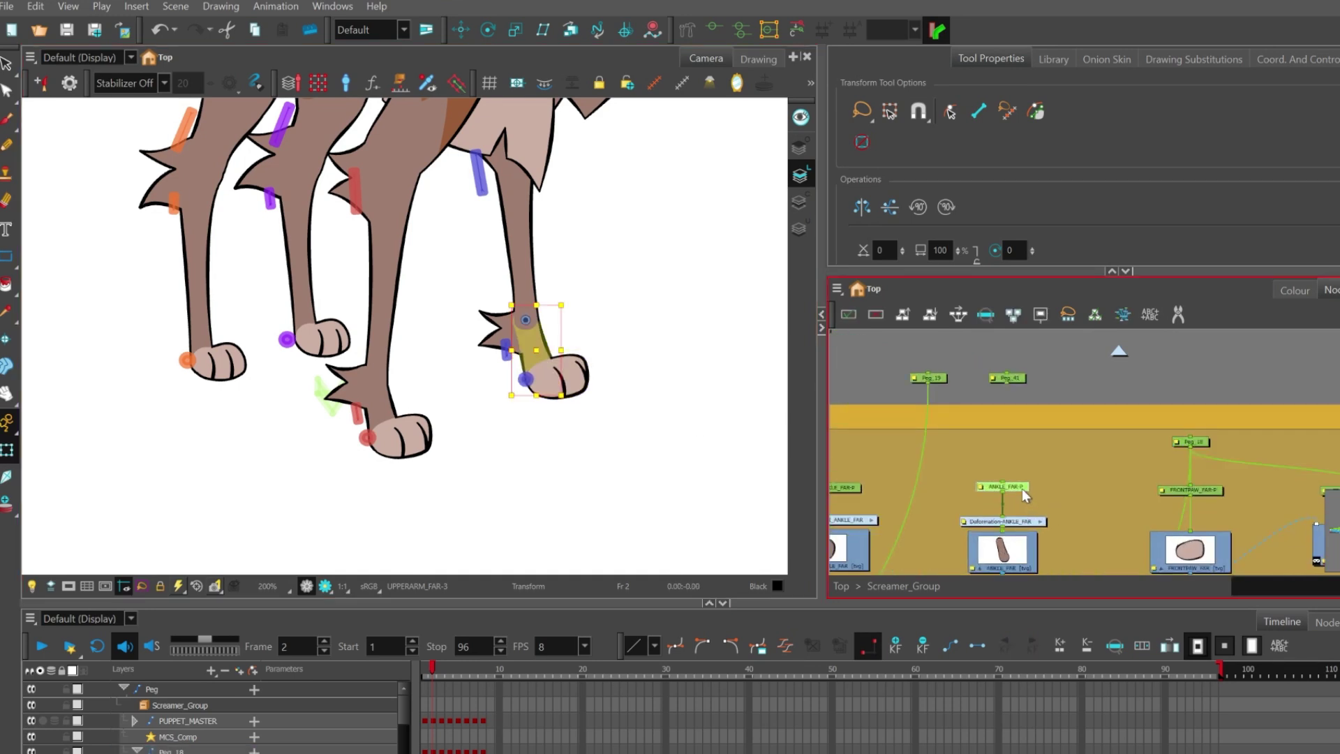
{"action": "left_click", "coordinate": [1200, 441]}
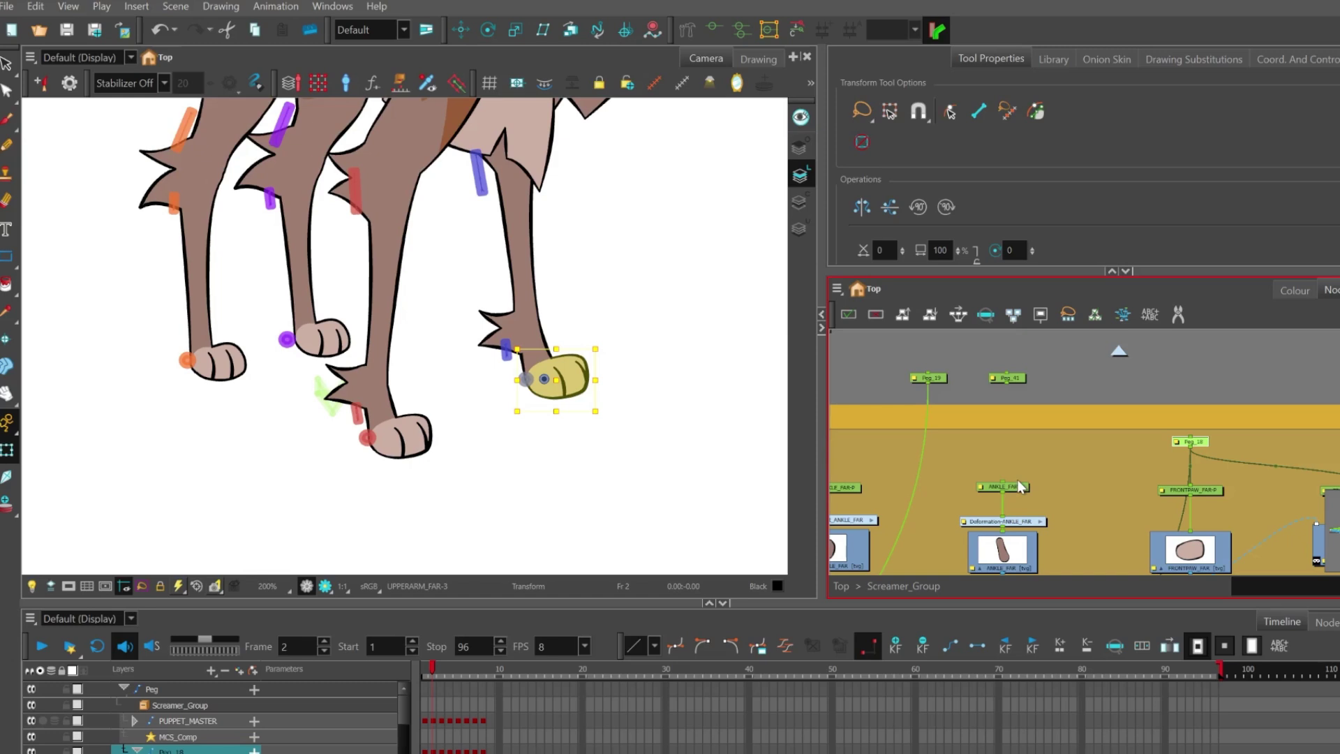
{"action": "left_click_drag", "start_coordinate": [1003, 480], "coordinate": [1007, 381]}
{"action": "left_click_drag", "start_coordinate": [1190, 438], "coordinate": [1006, 383]}
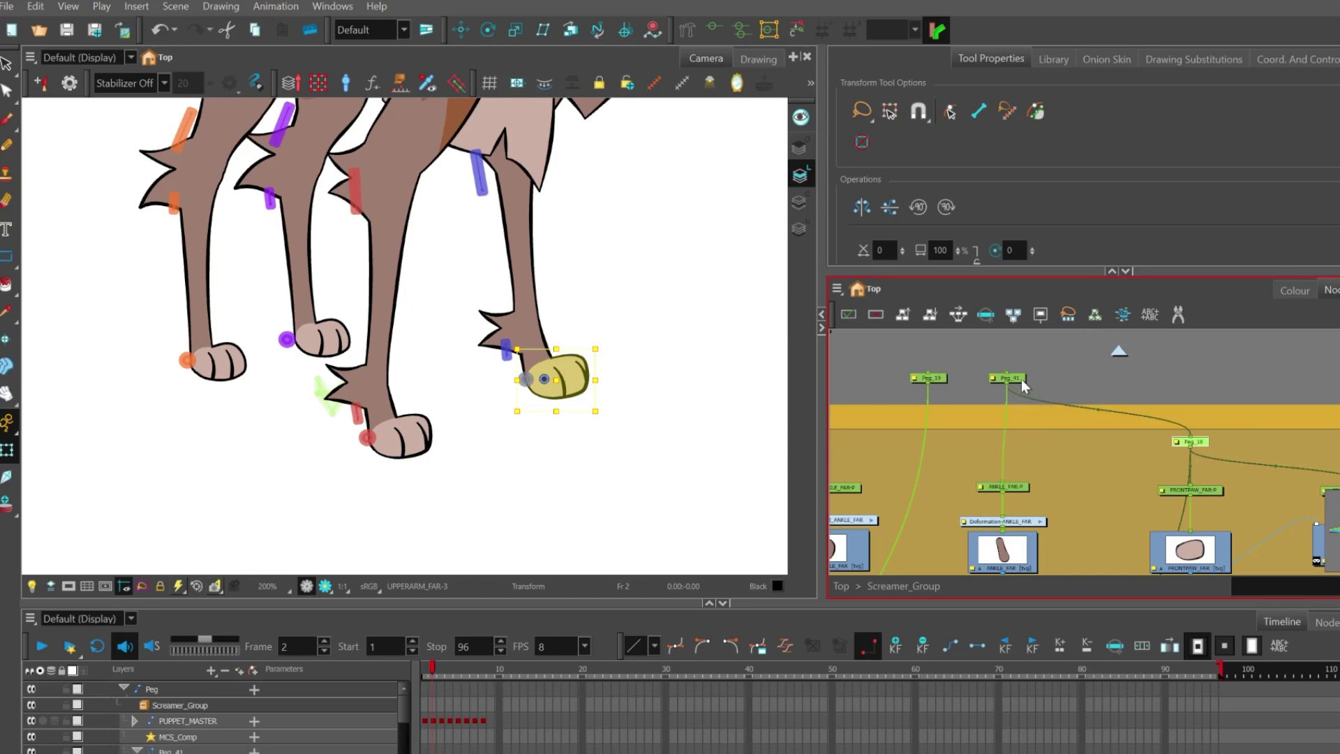
{"action": "left_click", "coordinate": [1020, 379]}
{"action": "scroll", "coordinate": [541, 349], "scroll_direction": "down", "scroll_amount": 3}
{"action": "scroll", "coordinate": [538, 369], "scroll_direction": "up", "scroll_amount": 4}
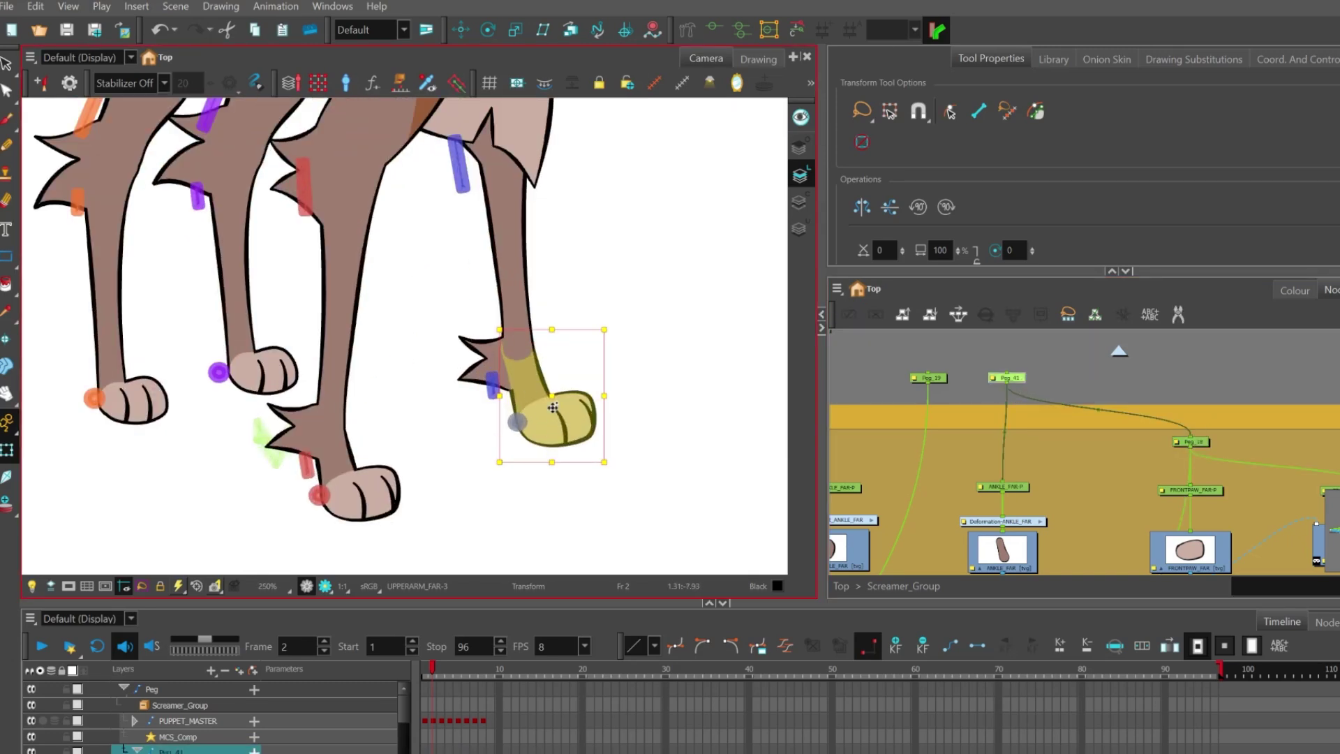
Step: Move Peg_41's pivot onto the far front ankle in frame 1's front view using the Translate tool
{"action": "scroll", "coordinate": [640, 493], "scroll_direction": "down", "scroll_amount": 3}
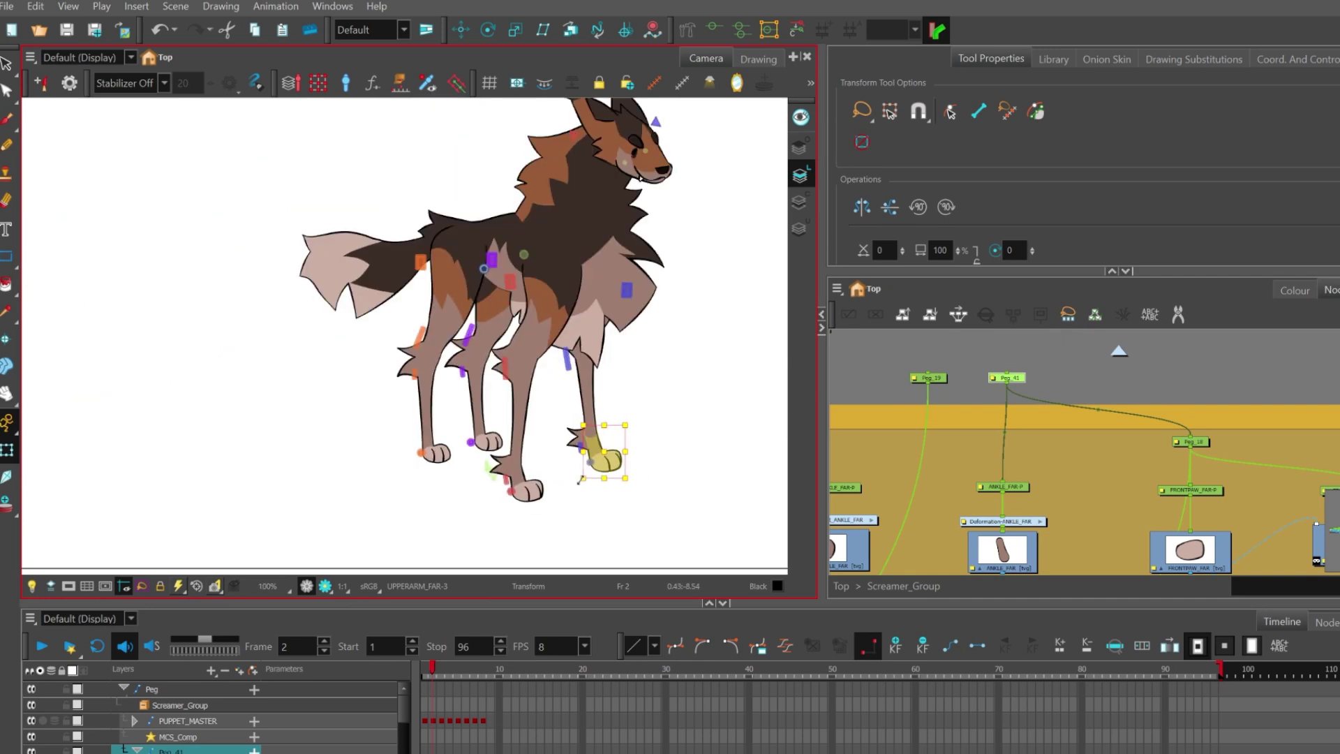
{"action": "key", "text": "comma"}
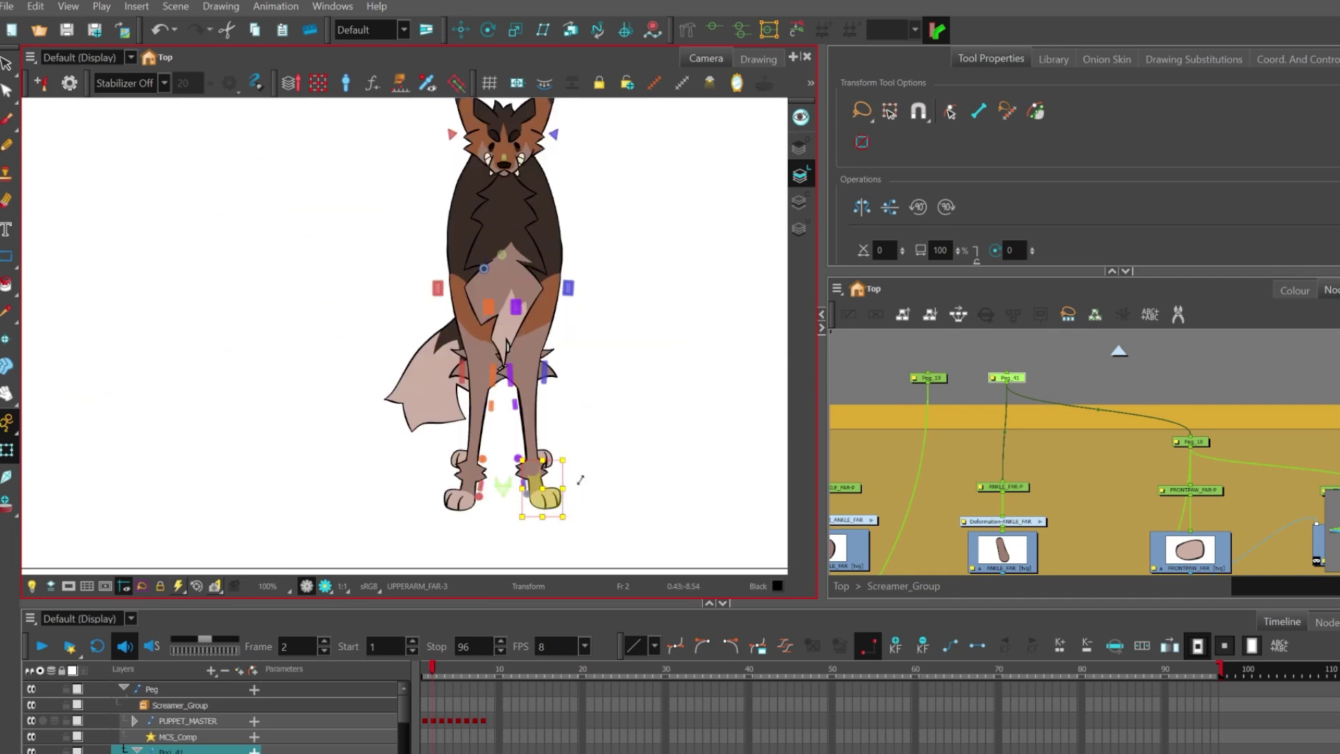
{"action": "scroll", "coordinate": [473, 201], "scroll_direction": "up", "scroll_amount": 1}
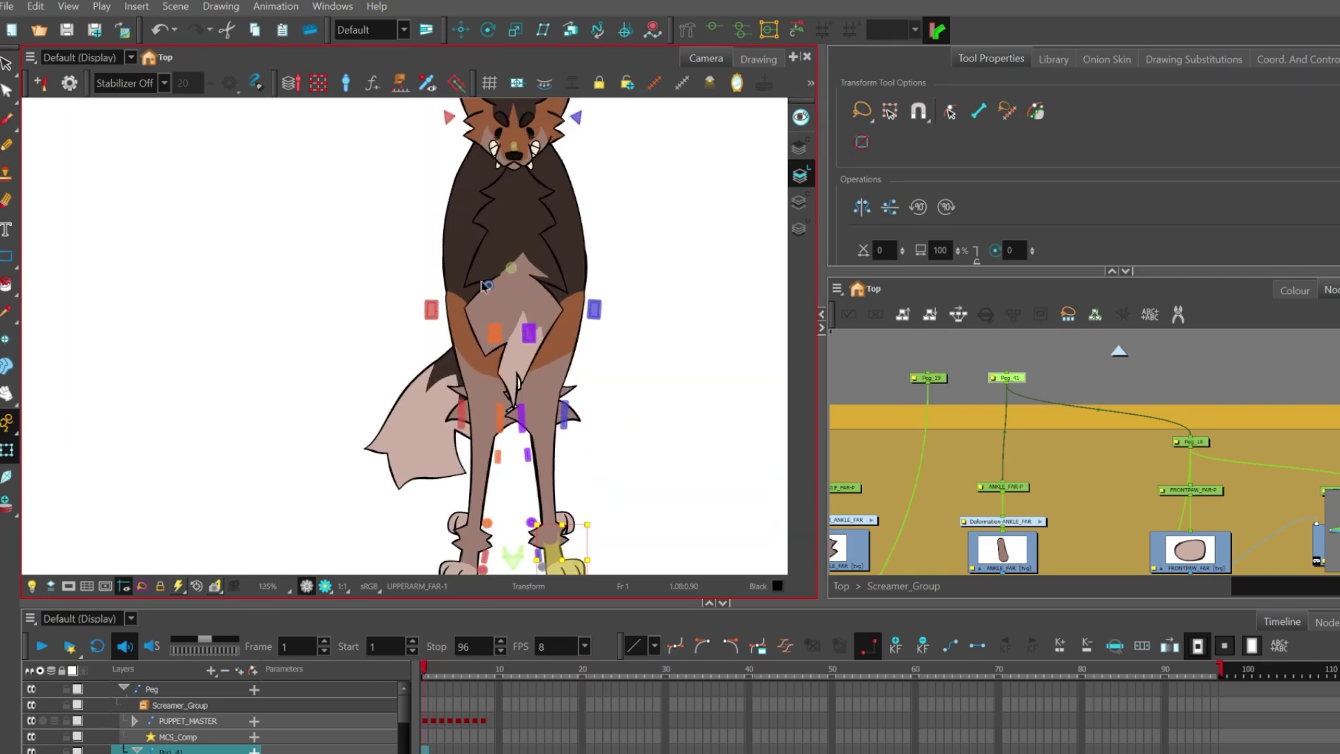
{"action": "scroll", "coordinate": [465, 299], "scroll_direction": "down", "scroll_amount": 1}
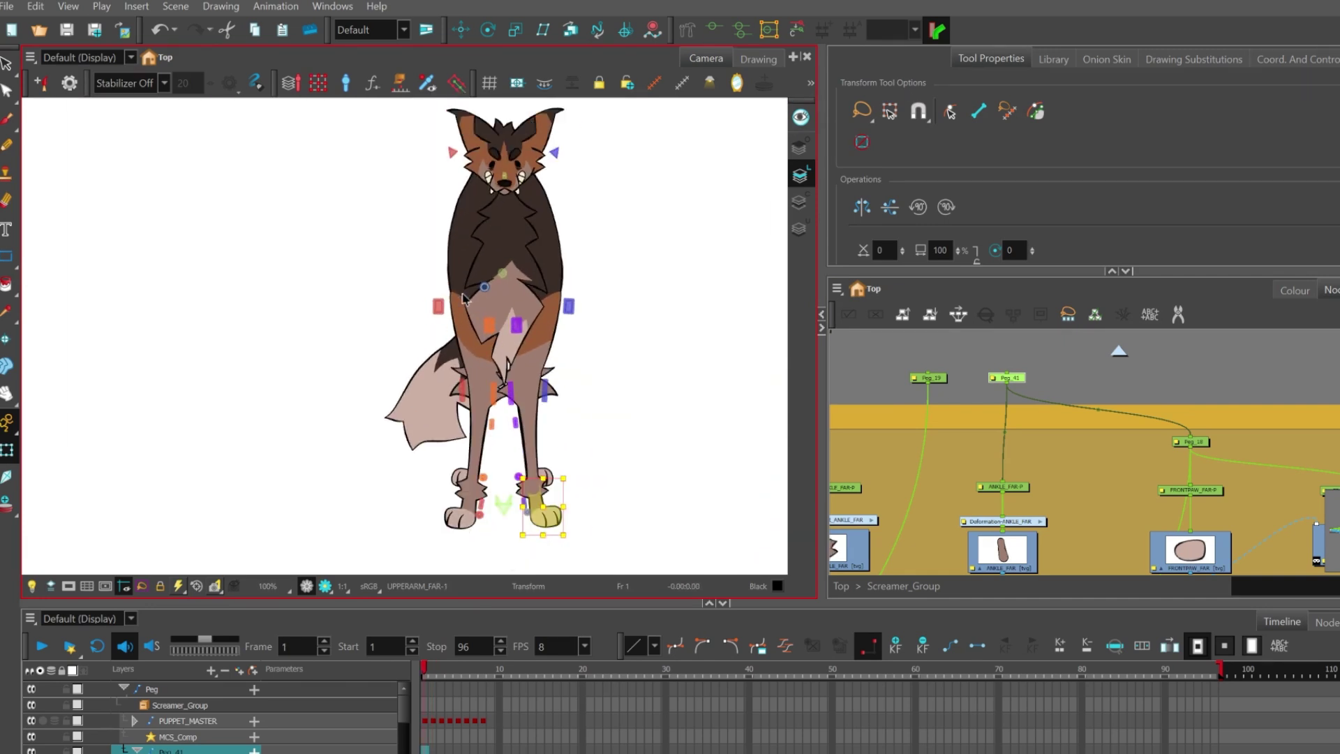
{"action": "scroll", "coordinate": [492, 334], "scroll_direction": "down", "scroll_amount": 1}
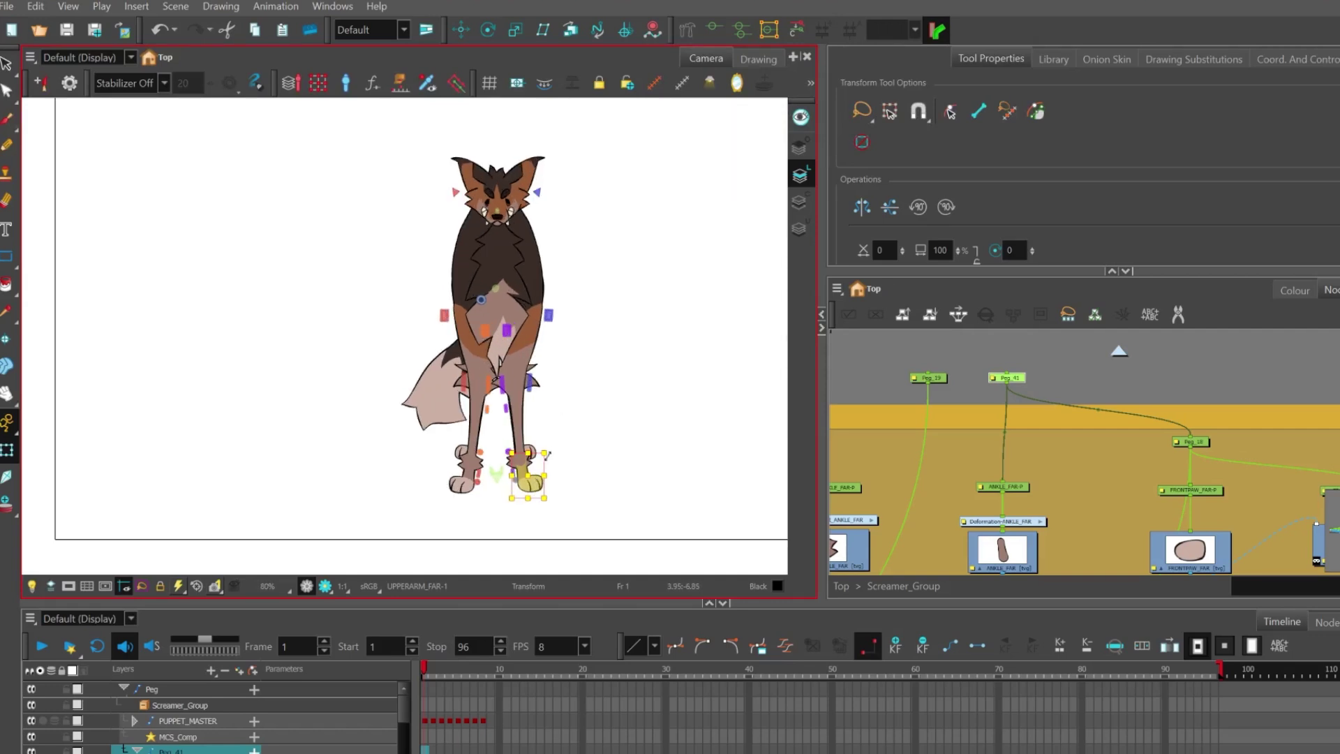
{"action": "scroll", "coordinate": [527, 463], "scroll_direction": "up", "scroll_amount": 1}
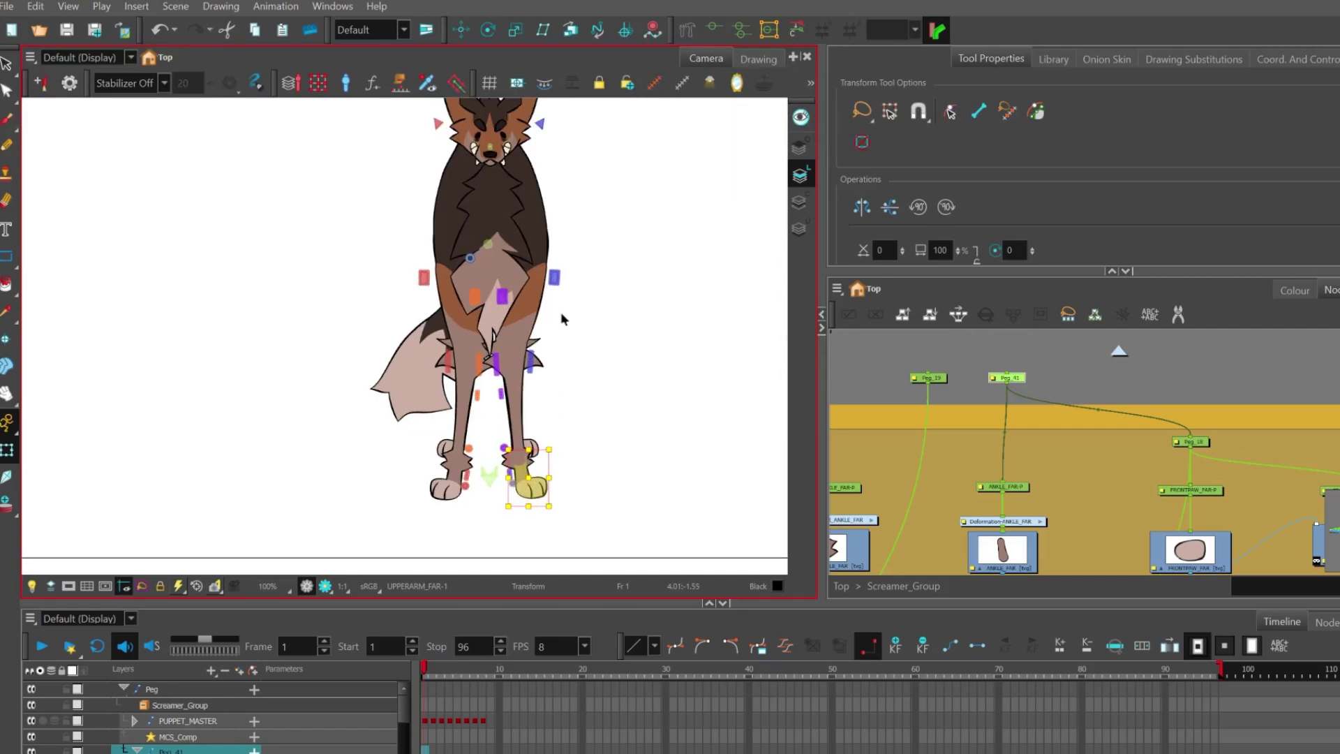
{"action": "left_click", "coordinate": [460, 29]}
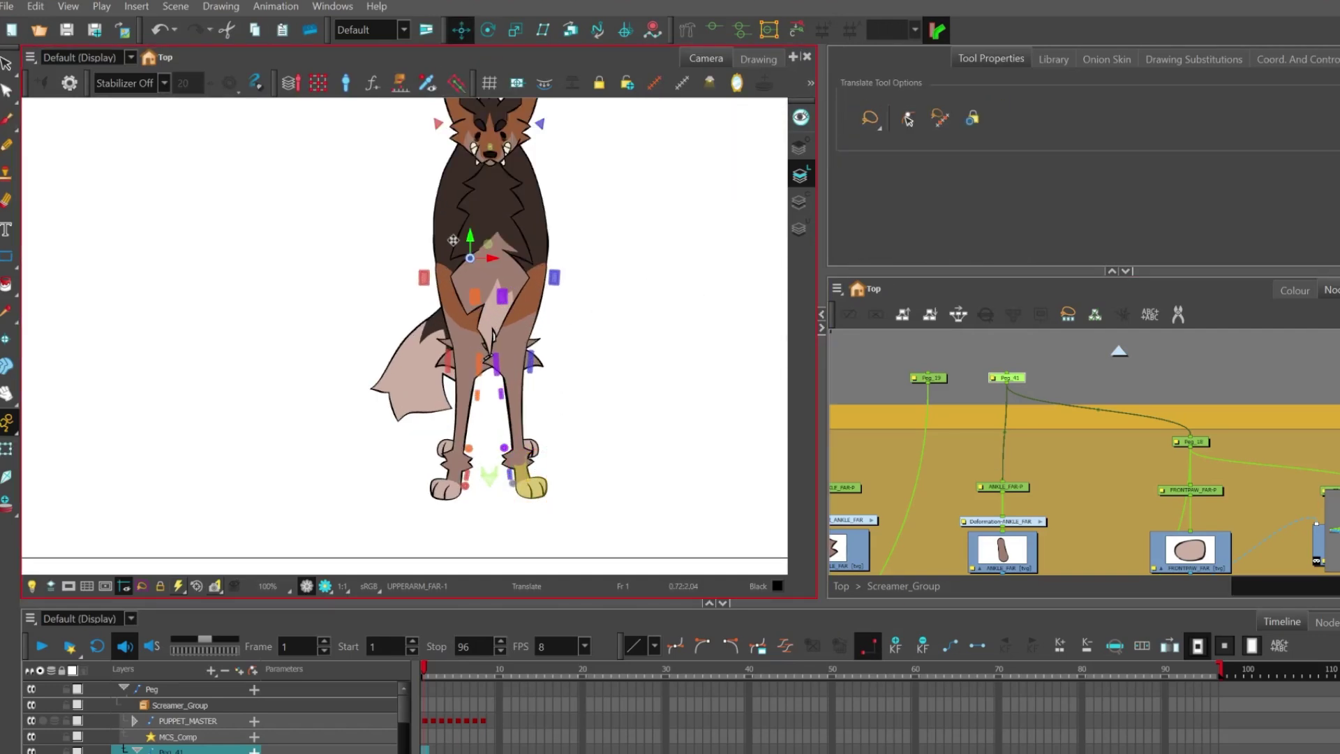
{"action": "left_click_drag", "start_coordinate": [469, 259], "coordinate": [520, 460]}
{"action": "scroll", "coordinate": [520, 463], "scroll_direction": "up", "scroll_amount": 4}
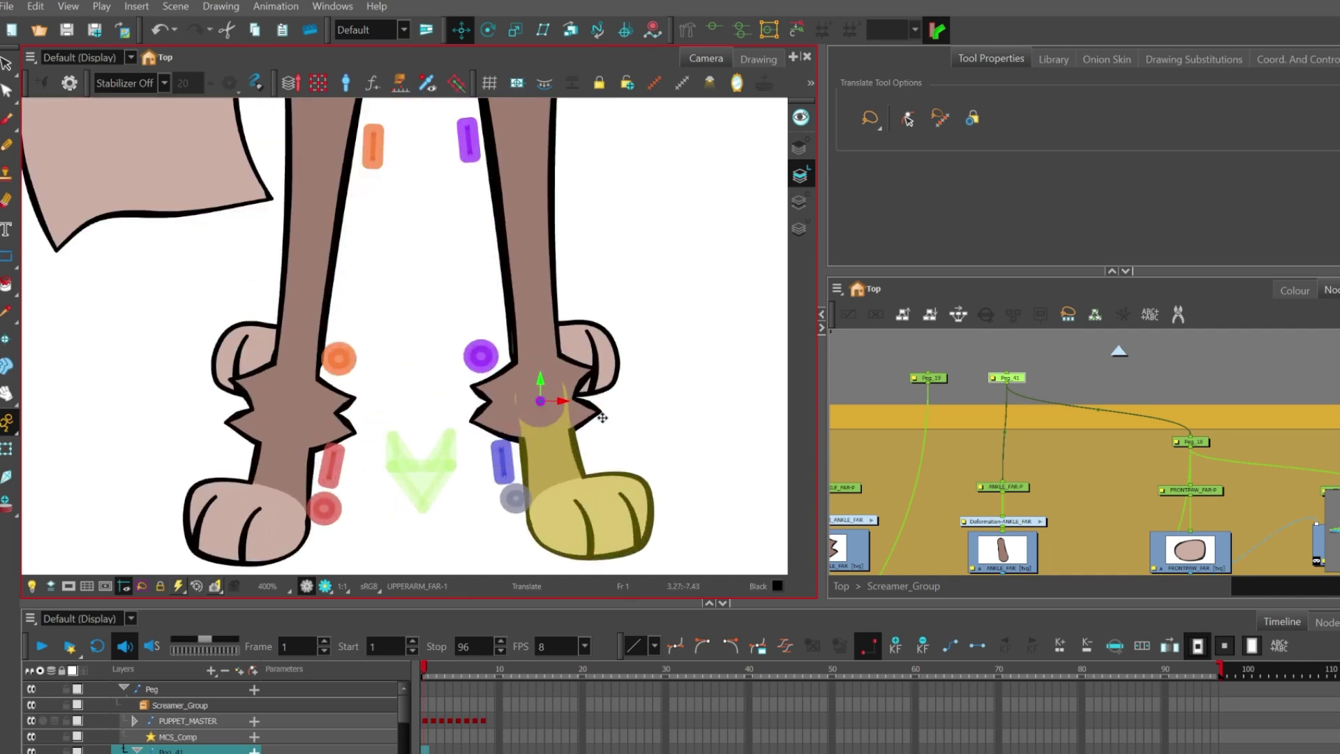
Step: Compare Peg_41's pivot placement at the far ankle between the front view in frame 1 and the three-quarter view in frame 2
{"action": "scroll", "coordinate": [401, 379], "scroll_direction": "down", "scroll_amount": 3}
{"action": "key", "text": "period"}
{"action": "scroll", "coordinate": [480, 369], "scroll_direction": "up", "scroll_amount": 1}
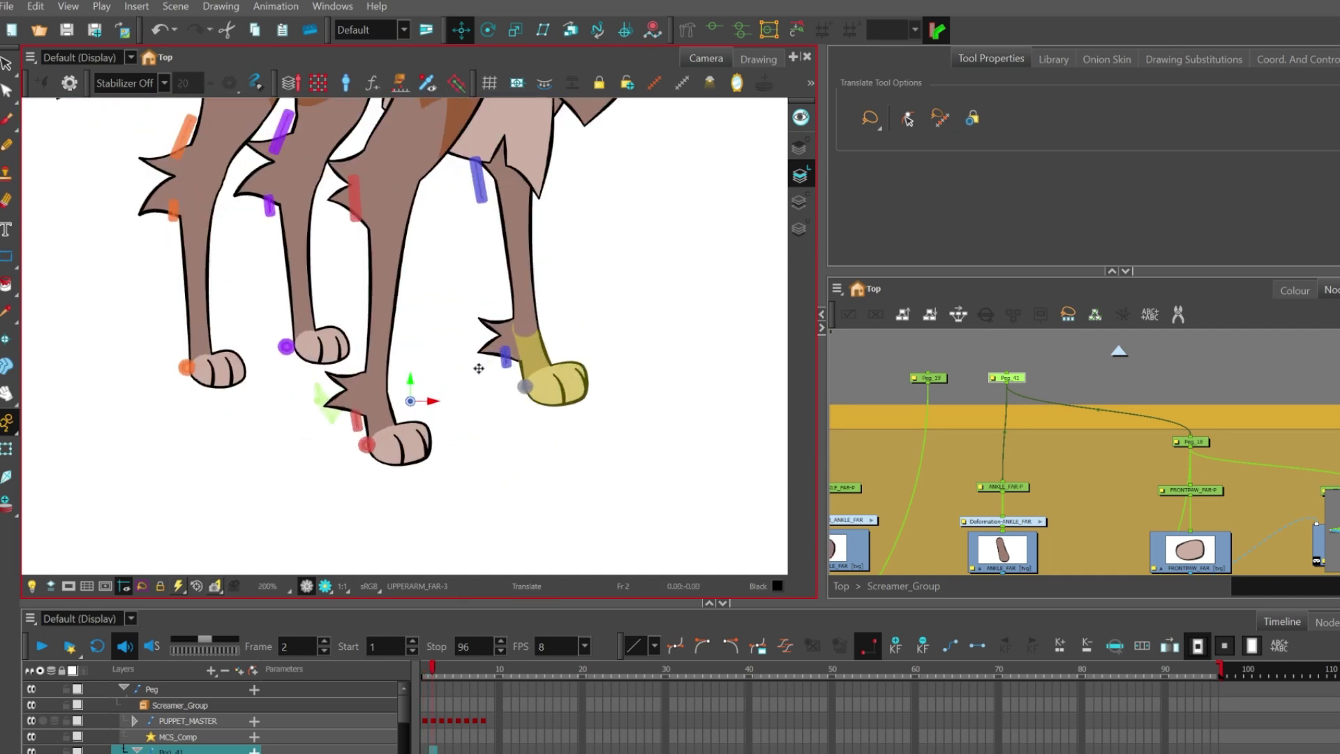
{"action": "scroll", "coordinate": [478, 367], "scroll_direction": "down", "scroll_amount": 1}
{"action": "scroll", "coordinate": [547, 400], "scroll_direction": "up", "scroll_amount": 2}
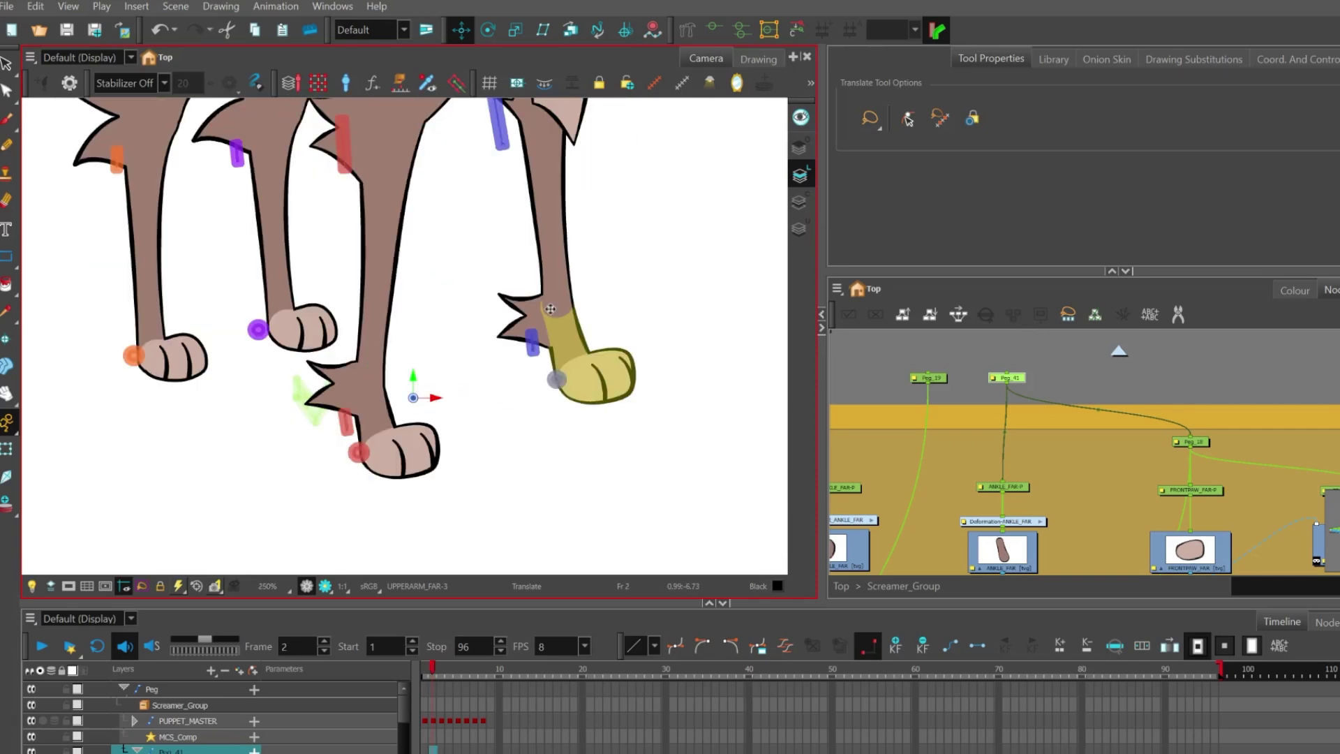
{"action": "key", "text": "comma"}
{"action": "key", "text": "period"}
{"action": "scroll", "coordinate": [418, 397], "scroll_direction": "down", "scroll_amount": 1}
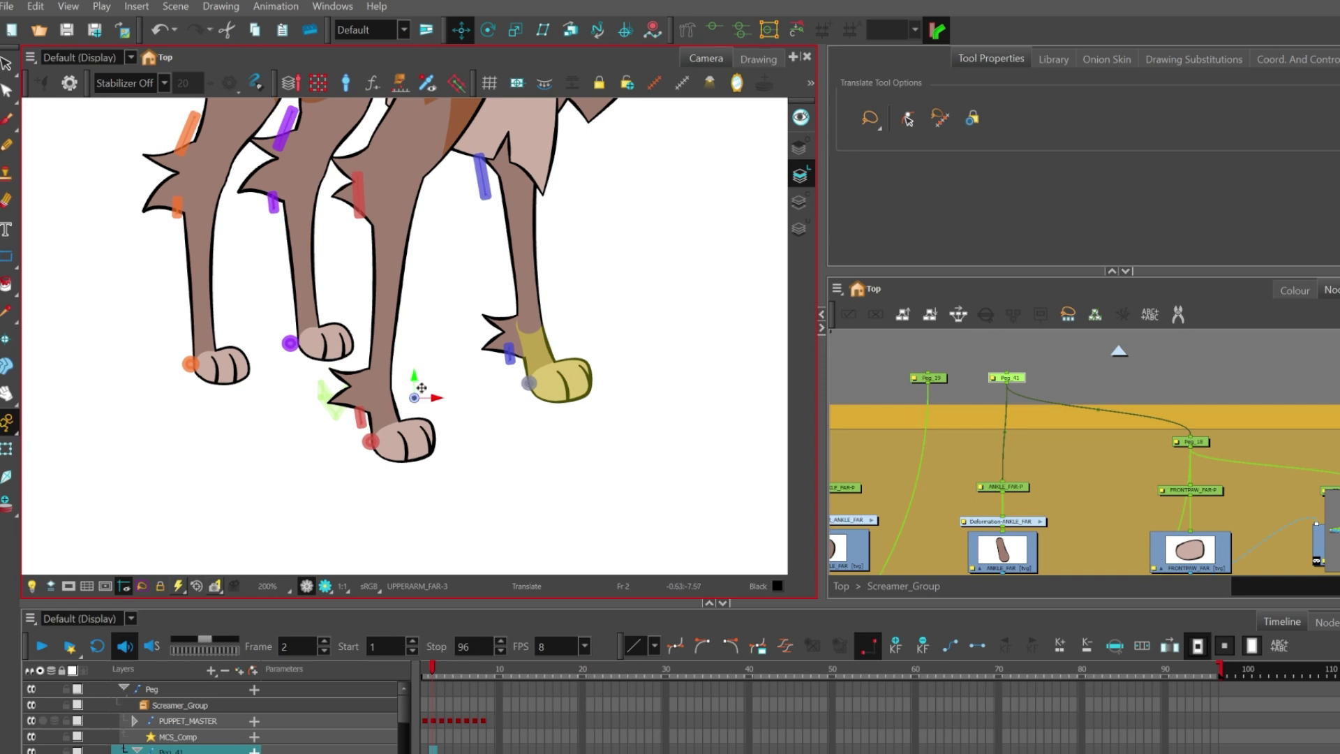
Step: Check Peg_41's pivot across frames 1 and 2 and reset it to the scene centre in frame 1's front view
{"action": "scroll", "coordinate": [422, 388], "scroll_direction": "down", "scroll_amount": 1}
{"action": "key", "text": "comma"}
{"action": "key", "text": "period"}
{"action": "key", "text": "comma"}
{"action": "key", "text": "period"}
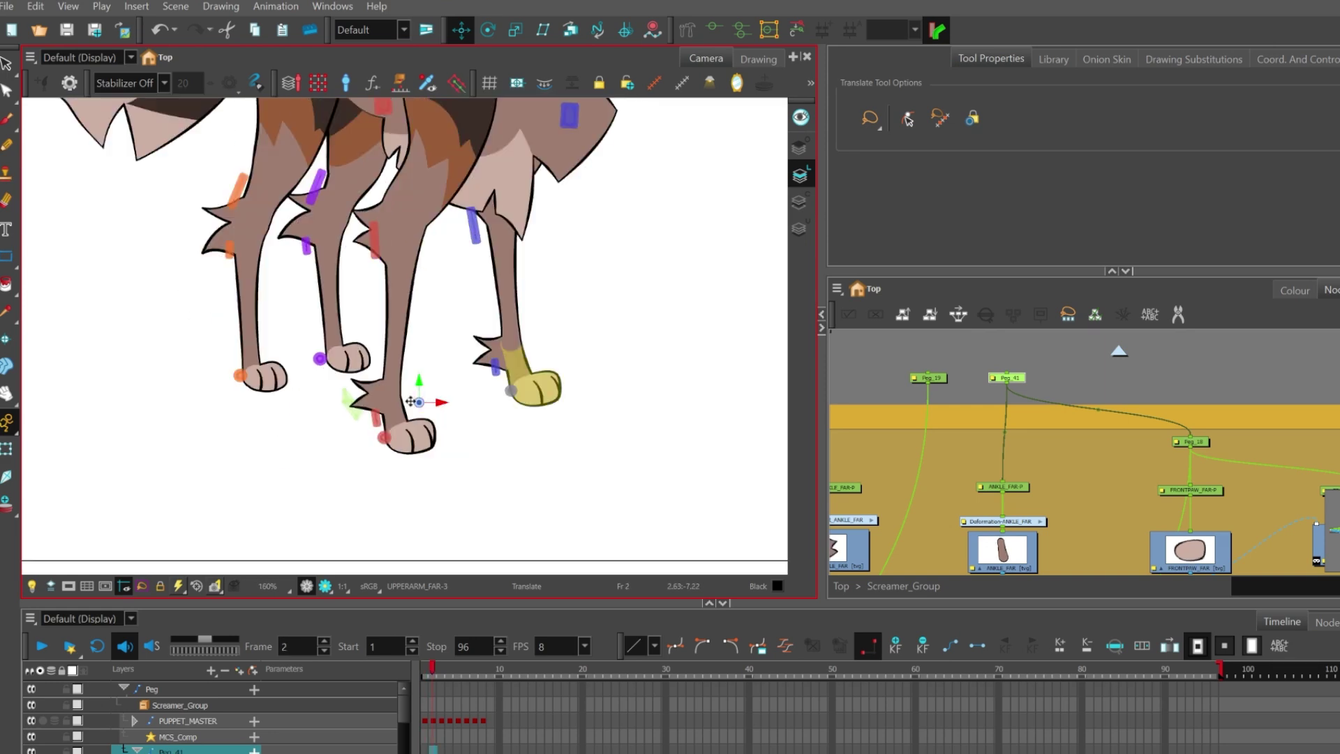
{"action": "key", "text": "comma"}
{"action": "left_click_drag", "start_coordinate": [370, 405], "coordinate": [379, 403]}
{"action": "scroll", "coordinate": [386, 238], "scroll_direction": "down", "scroll_amount": 1}
{"action": "left_click_drag", "start_coordinate": [322, 119], "coordinate": [369, 192]}
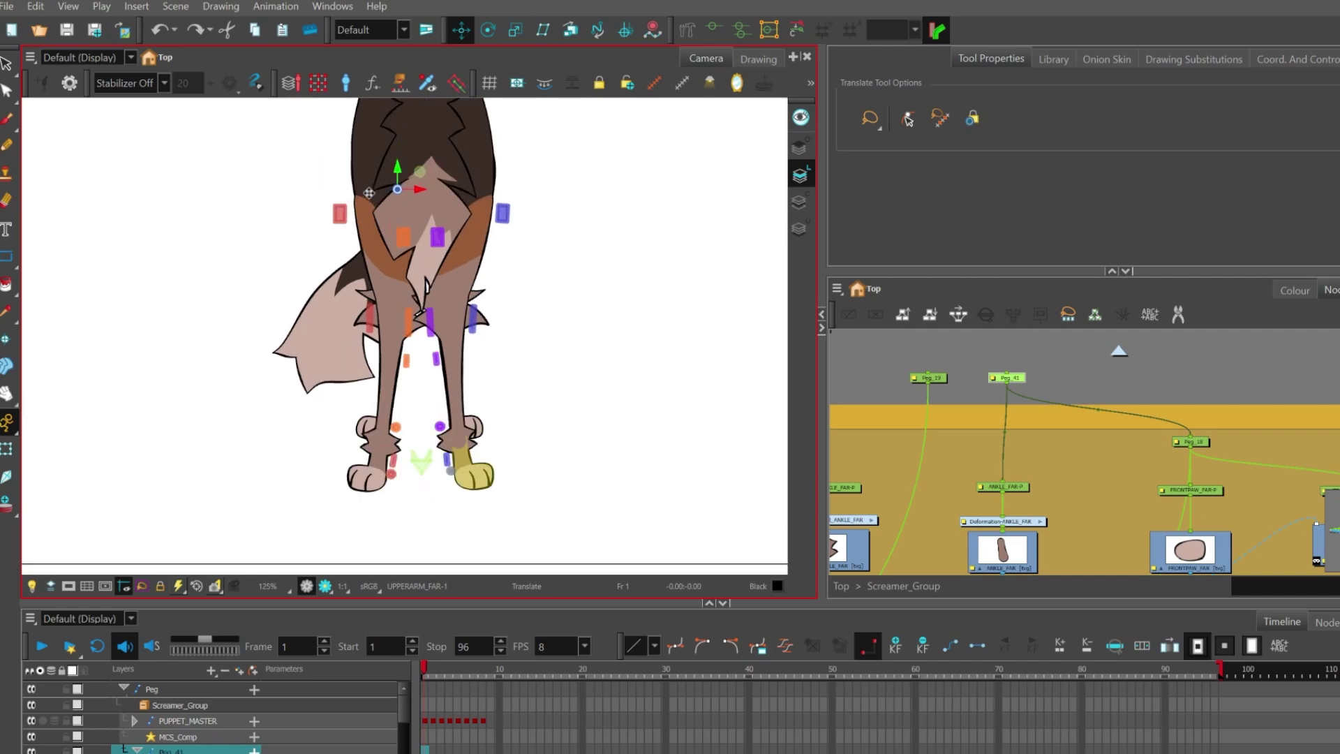
Step: Select the ANKLE_FAR-P and Peg_18 pegs together and move the far front paw up toward Peg_41's pivot in frame 1
{"action": "left_click", "coordinate": [1068, 451]}
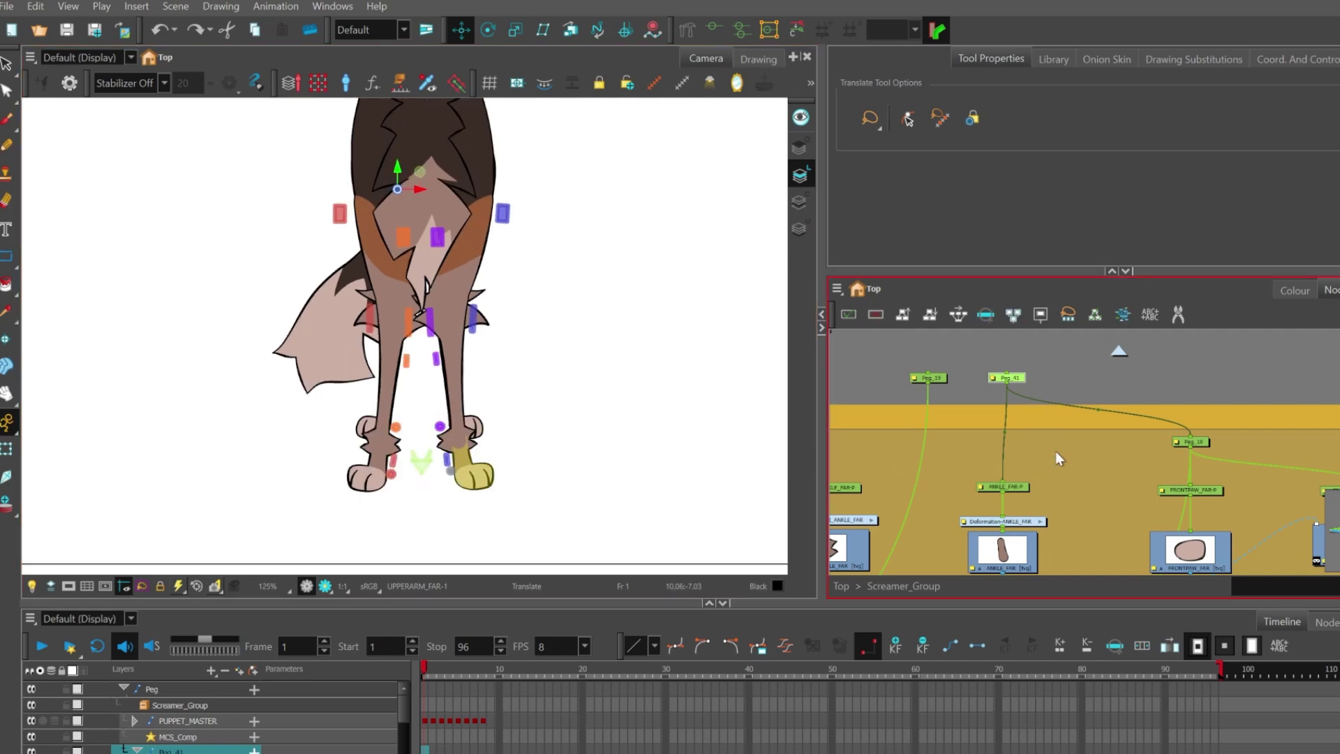
{"action": "left_click", "coordinate": [1055, 451]}
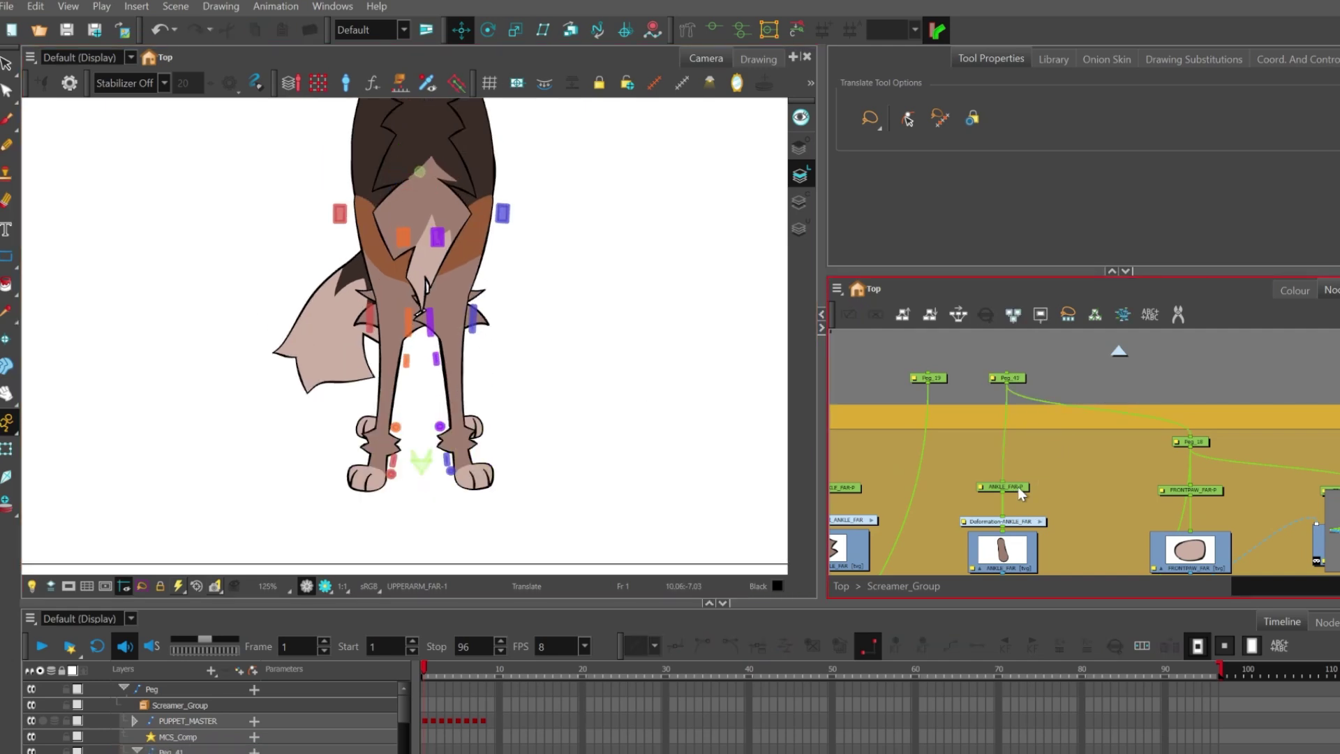
{"action": "left_click", "coordinate": [1014, 379]}
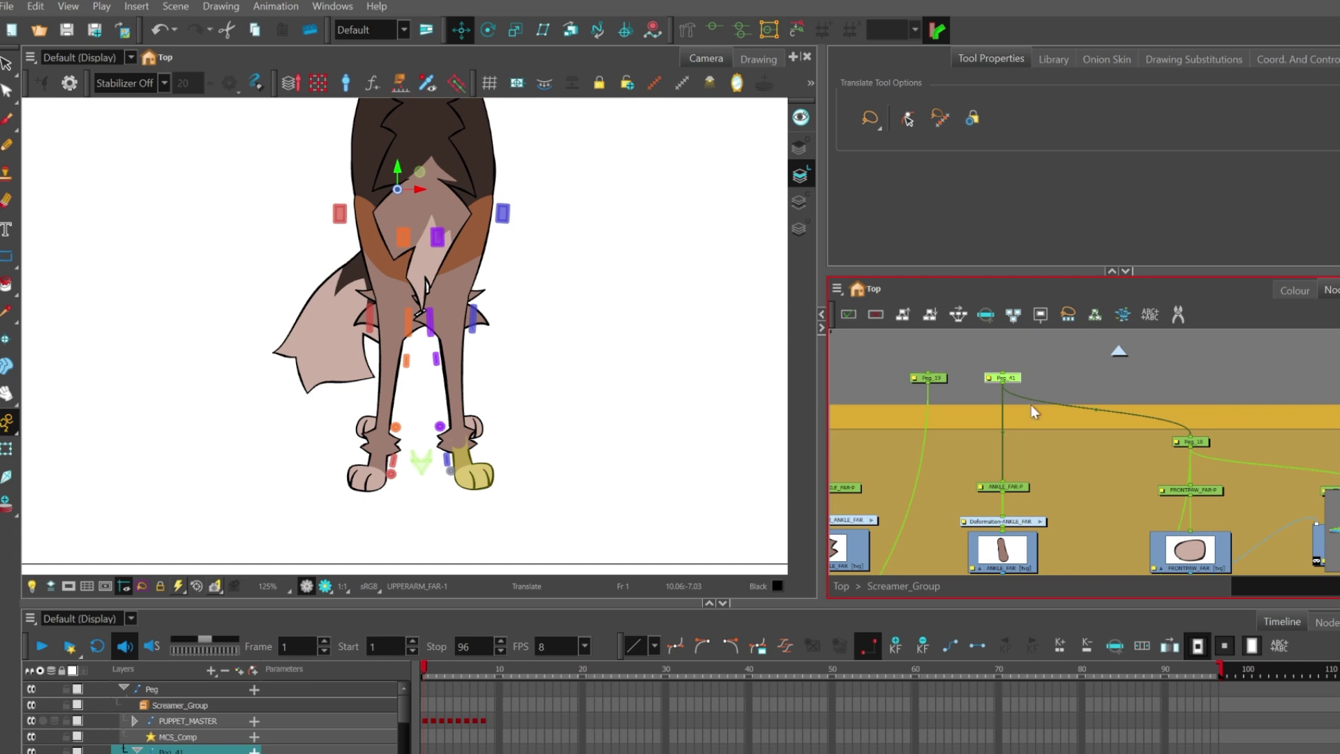
{"action": "left_click", "coordinate": [1021, 486]}
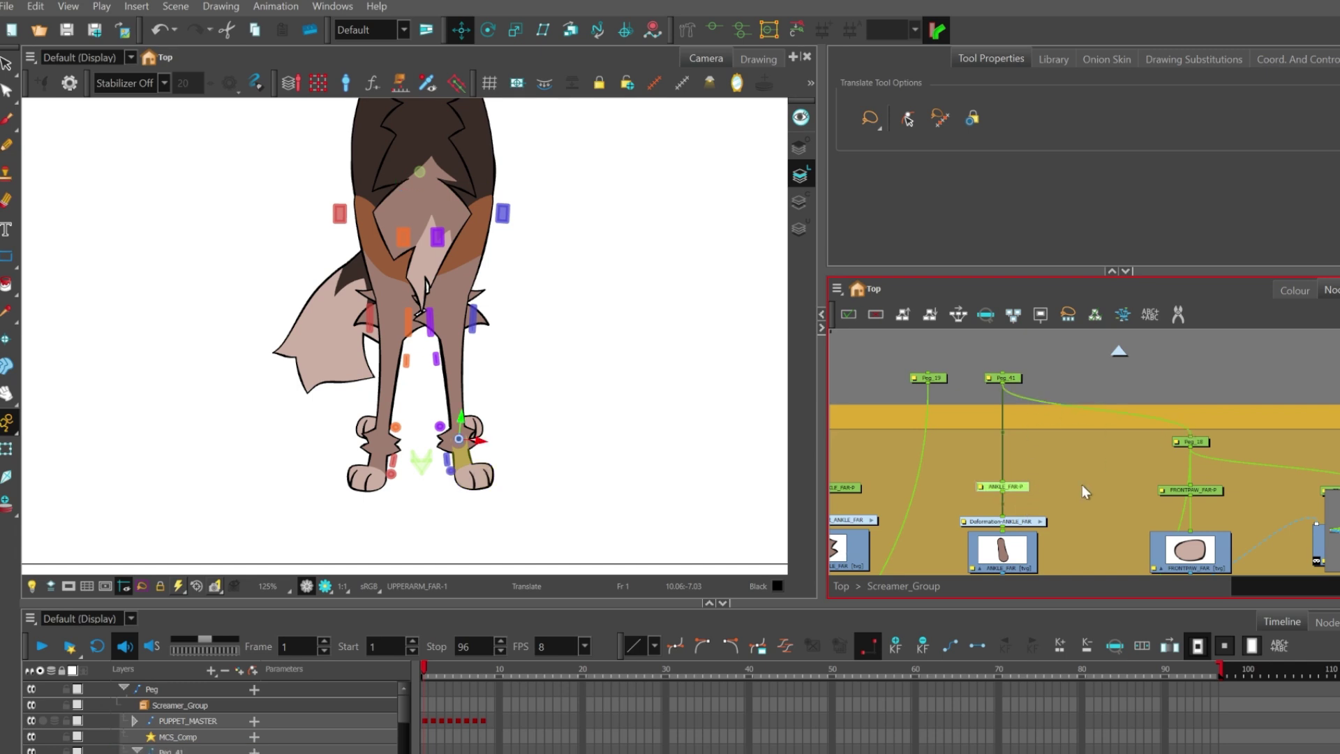
{"action": "left_click", "coordinate": [1200, 441]}
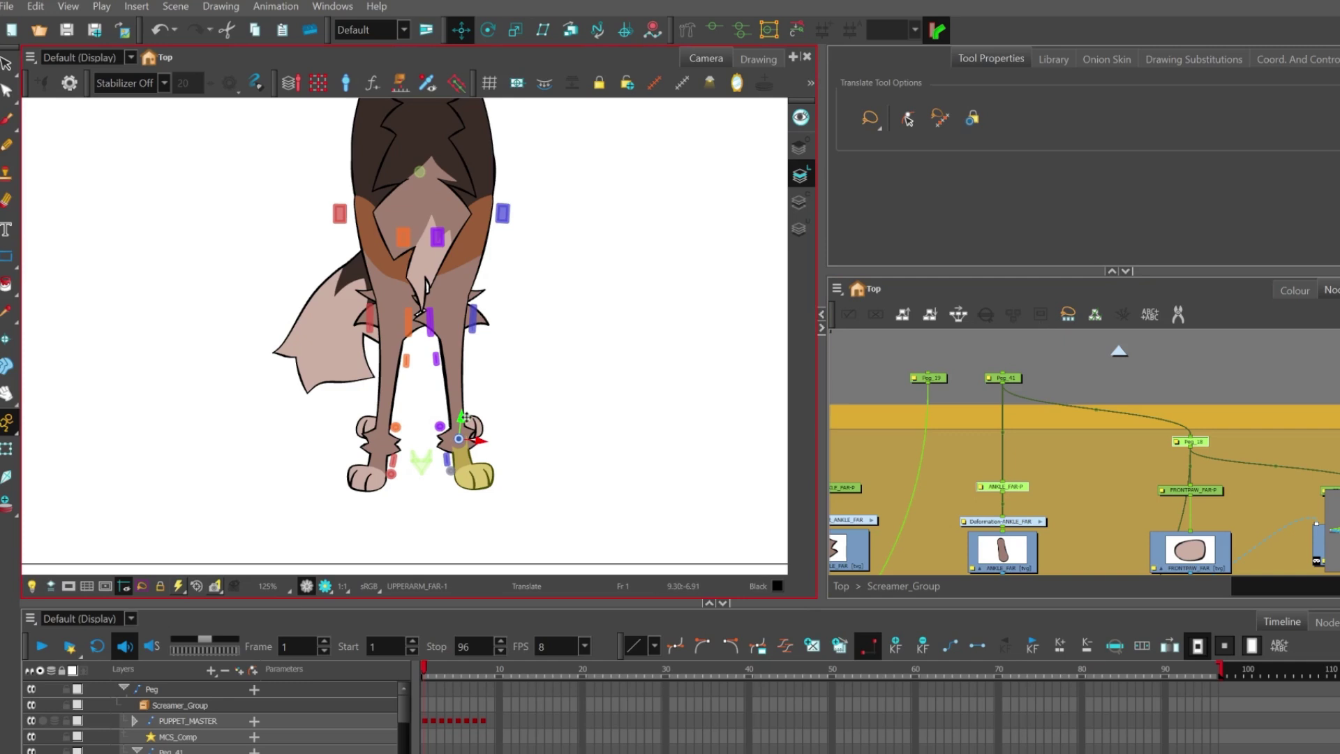
{"action": "scroll", "coordinate": [394, 421], "scroll_direction": "up", "scroll_amount": 1}
{"action": "left_click_drag", "start_coordinate": [501, 486], "coordinate": [428, 200]}
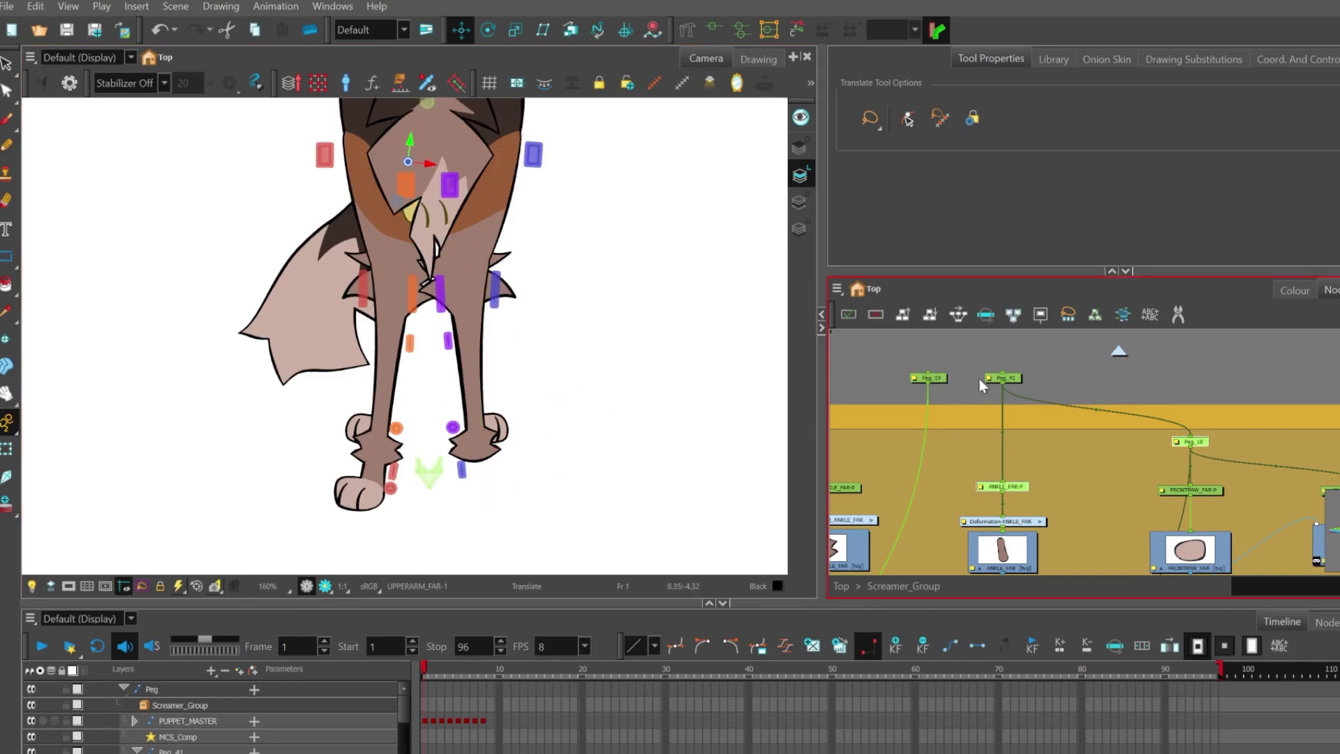
Step: Check Peg_41's pivot, reselect the ANKLE_FAR-P and Peg_18 pegs, and shift the raised paw closer to that pivot
{"action": "left_click", "coordinate": [1011, 379]}
{"action": "scroll", "coordinate": [421, 476], "scroll_direction": "down", "scroll_amount": 2}
{"action": "scroll", "coordinate": [391, 300], "scroll_direction": "up", "scroll_amount": 3}
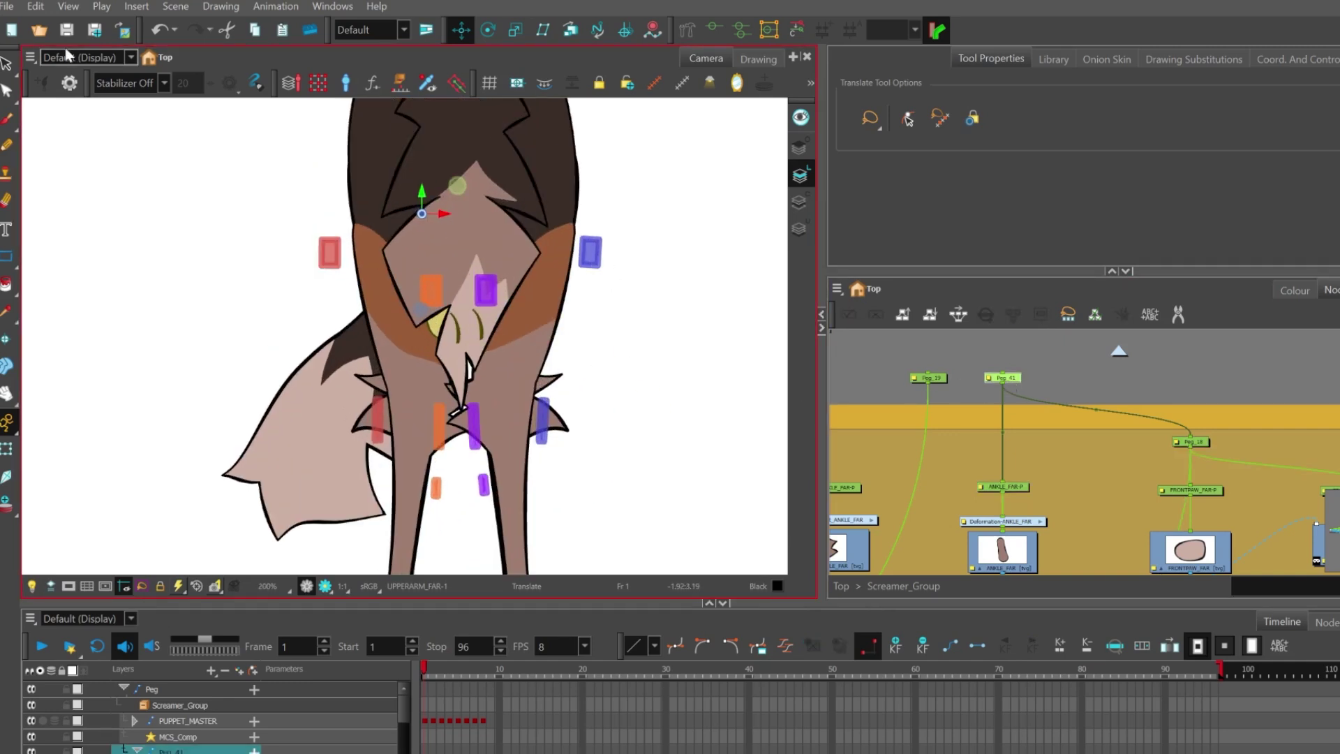
{"action": "left_click", "coordinate": [161, 31]}
{"action": "scroll", "coordinate": [434, 333], "scroll_direction": "up", "scroll_amount": 1}
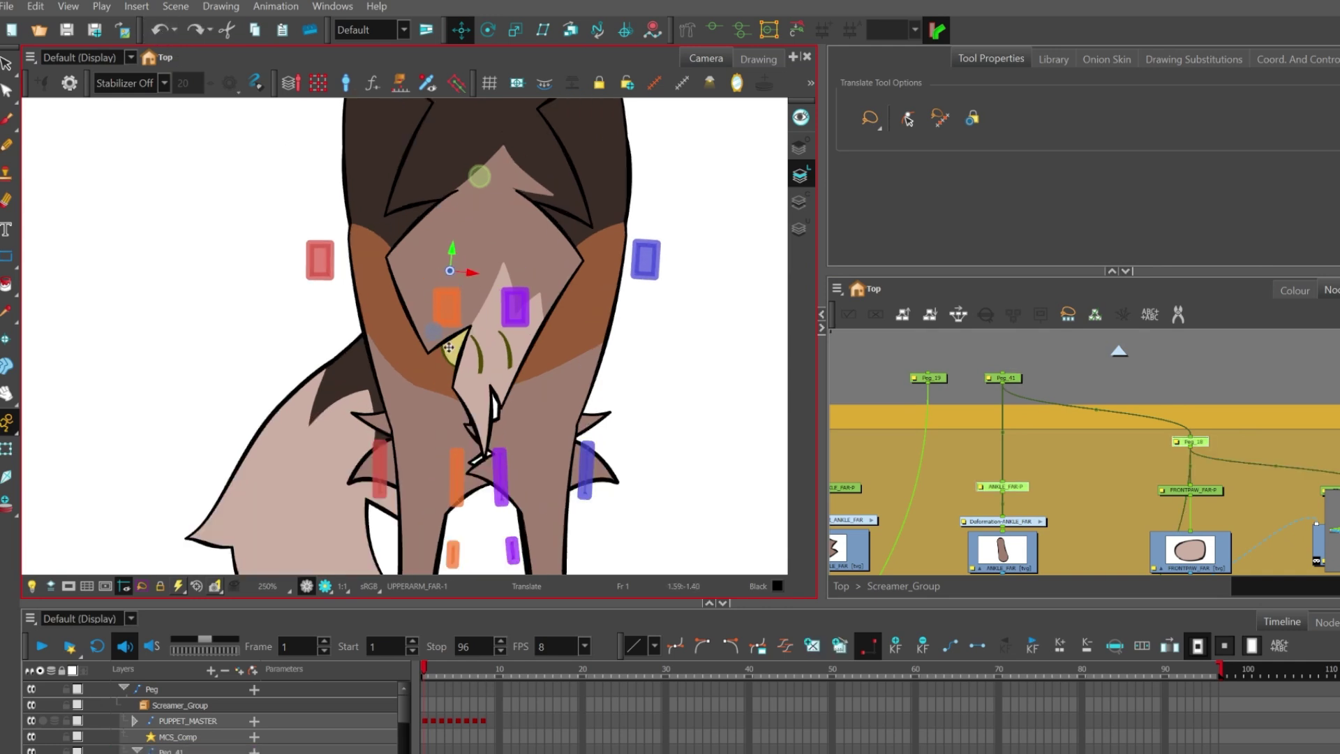
{"action": "key", "text": "ctrl+shift+z"}
{"action": "left_click", "coordinate": [1006, 378]}
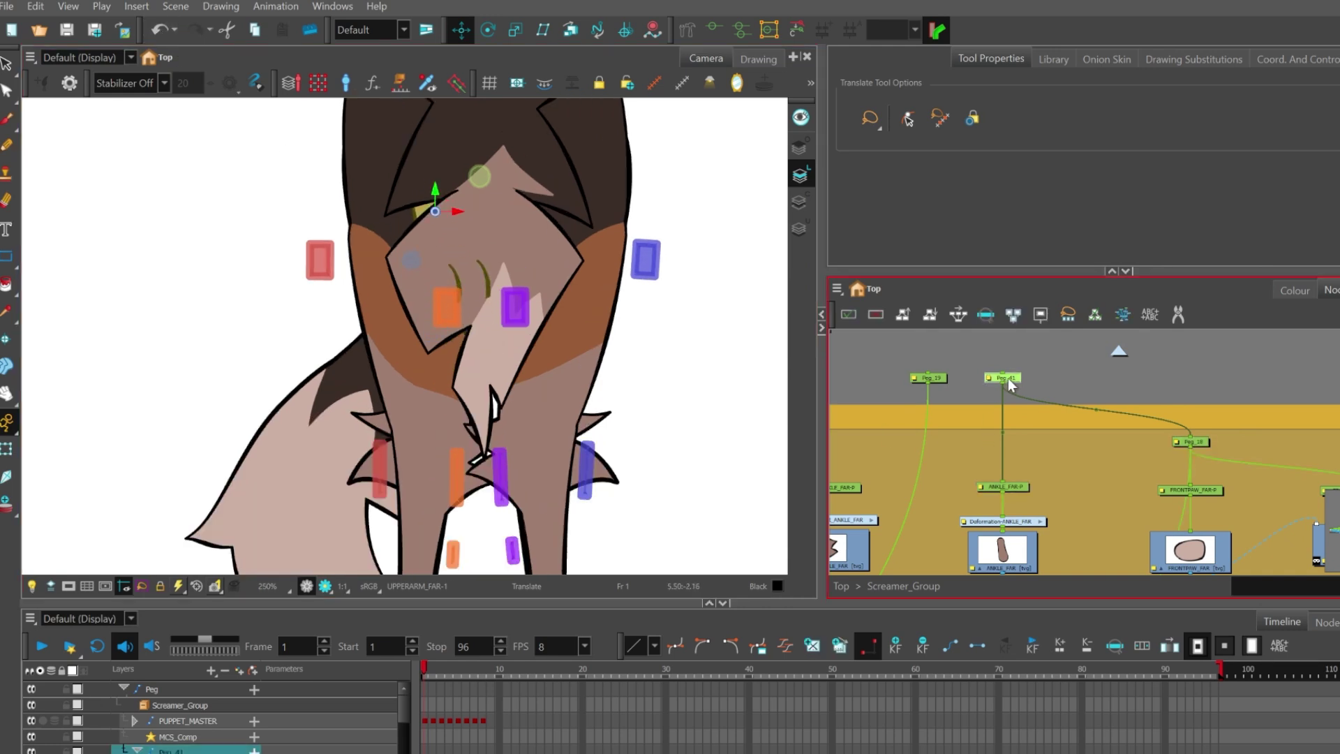
Step: Fine-tune the raised paw in frame 1 until the ankle pegs' pivot lines up with Peg_41's pivot
{"action": "left_click", "coordinate": [161, 31]}
{"action": "scroll", "coordinate": [437, 220], "scroll_direction": "up", "scroll_amount": 2}
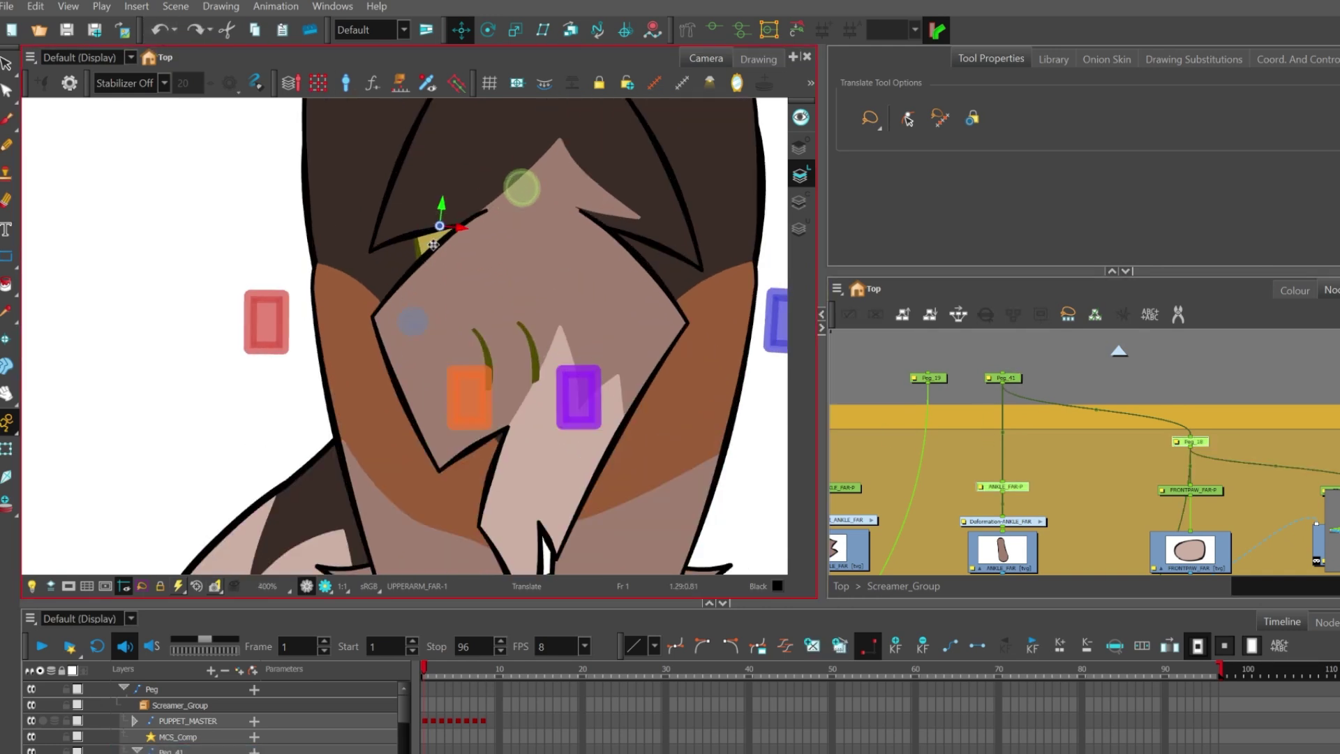
{"action": "key", "text": "ctrl+shift+z"}
{"action": "left_click", "coordinate": [1006, 379]}
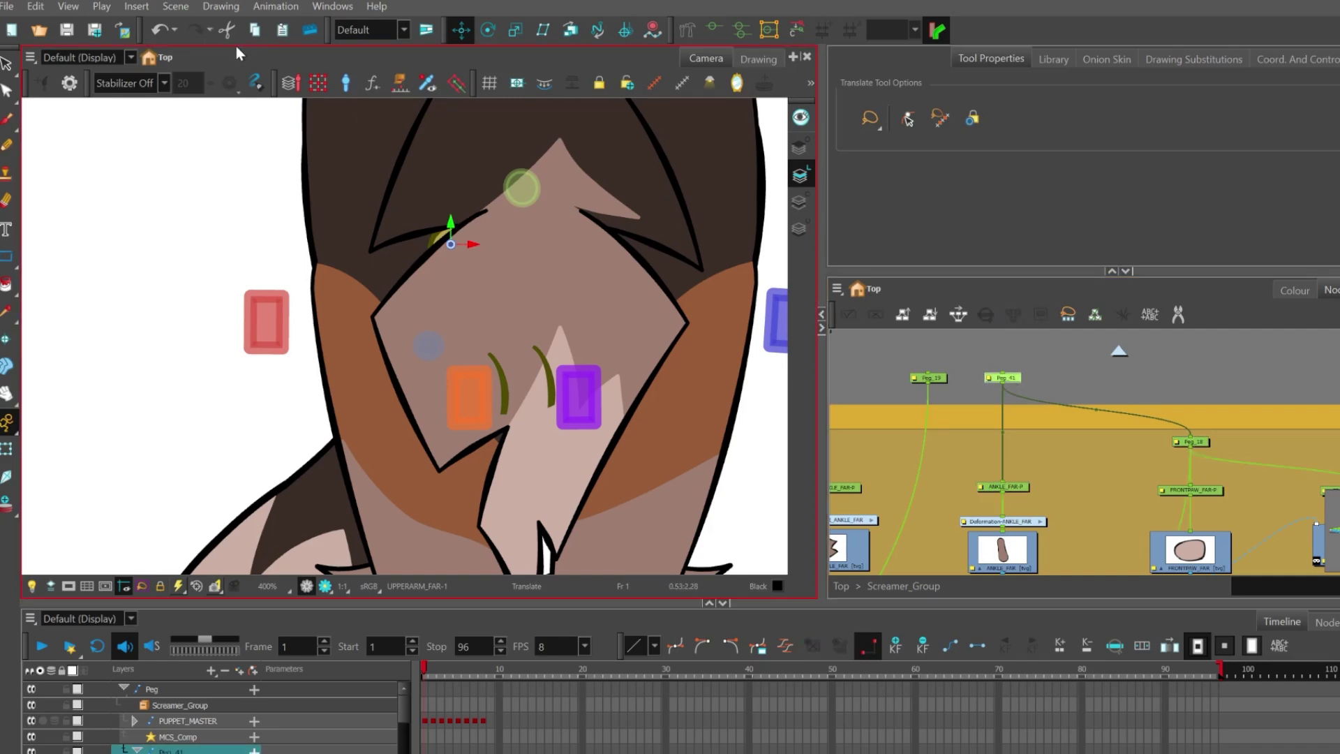
{"action": "left_click", "coordinate": [161, 30]}
{"action": "key", "text": "ctrl+shift+z"}
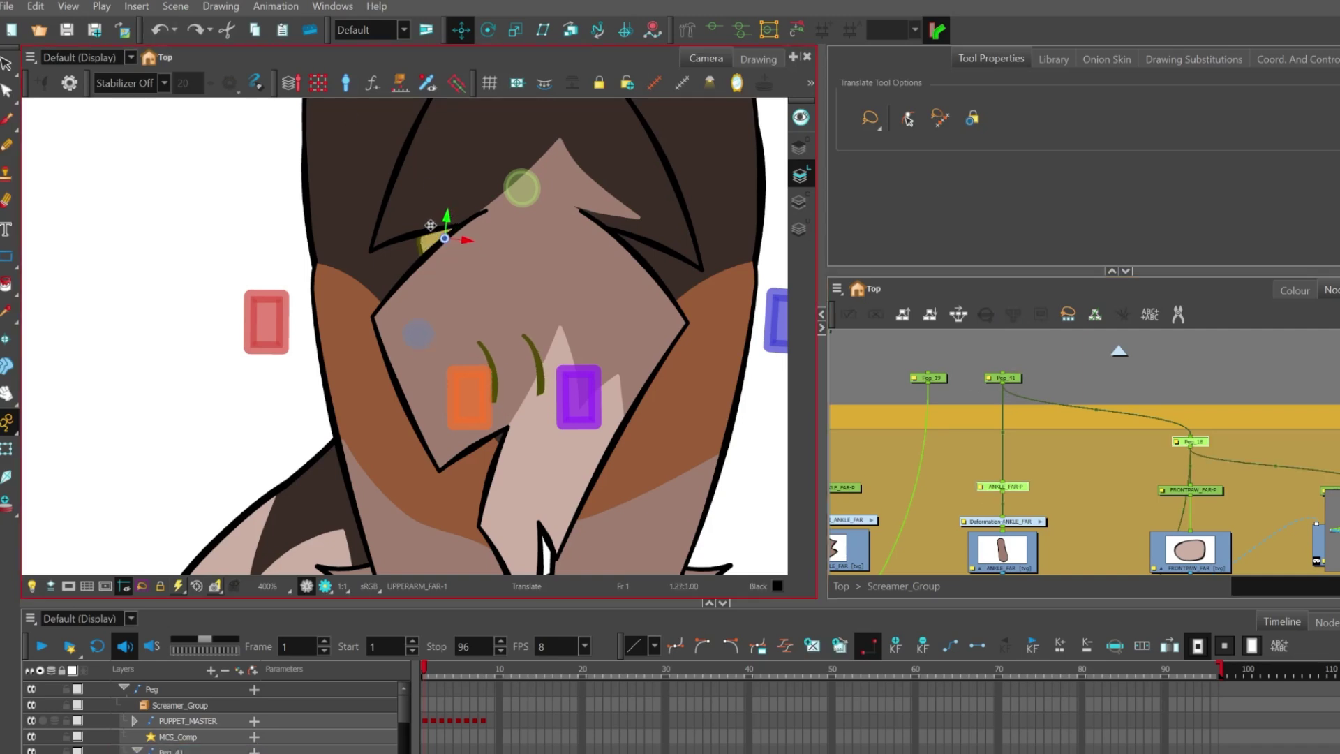
{"action": "left_click", "coordinate": [1006, 378]}
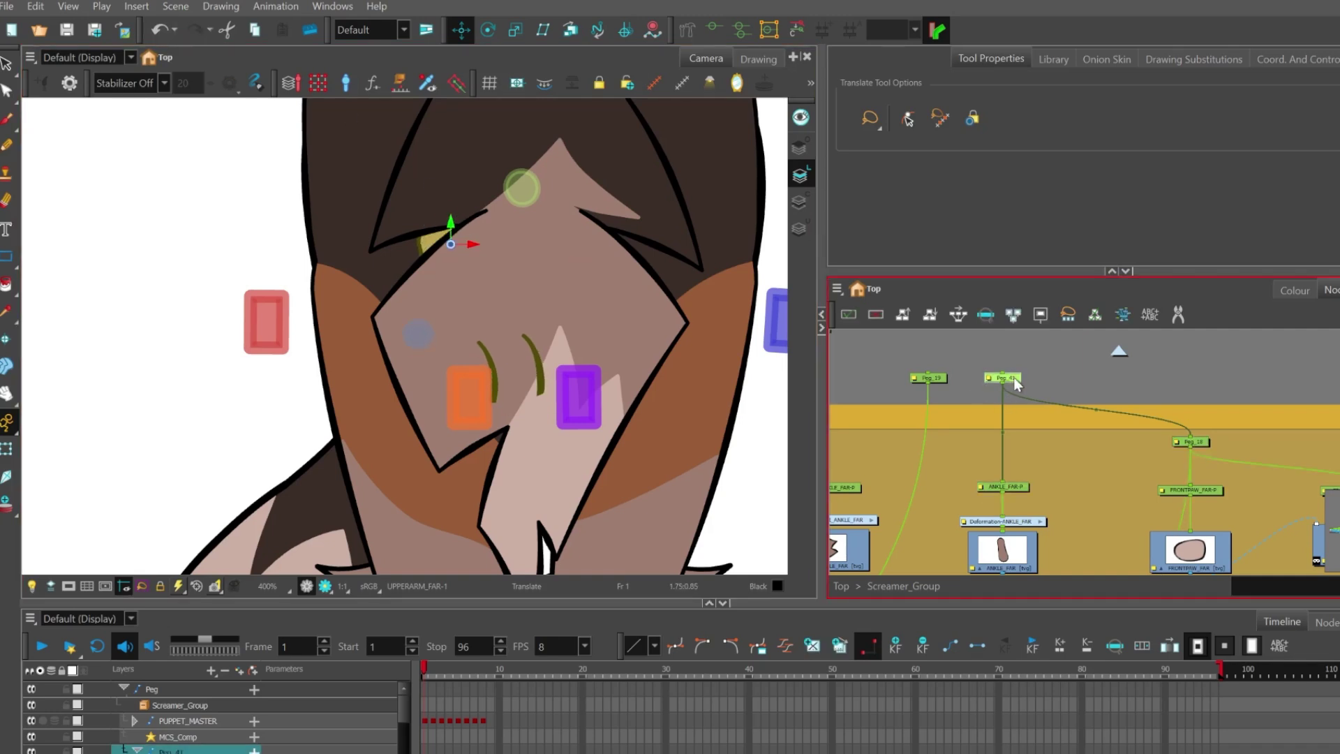
{"action": "left_click", "coordinate": [161, 31]}
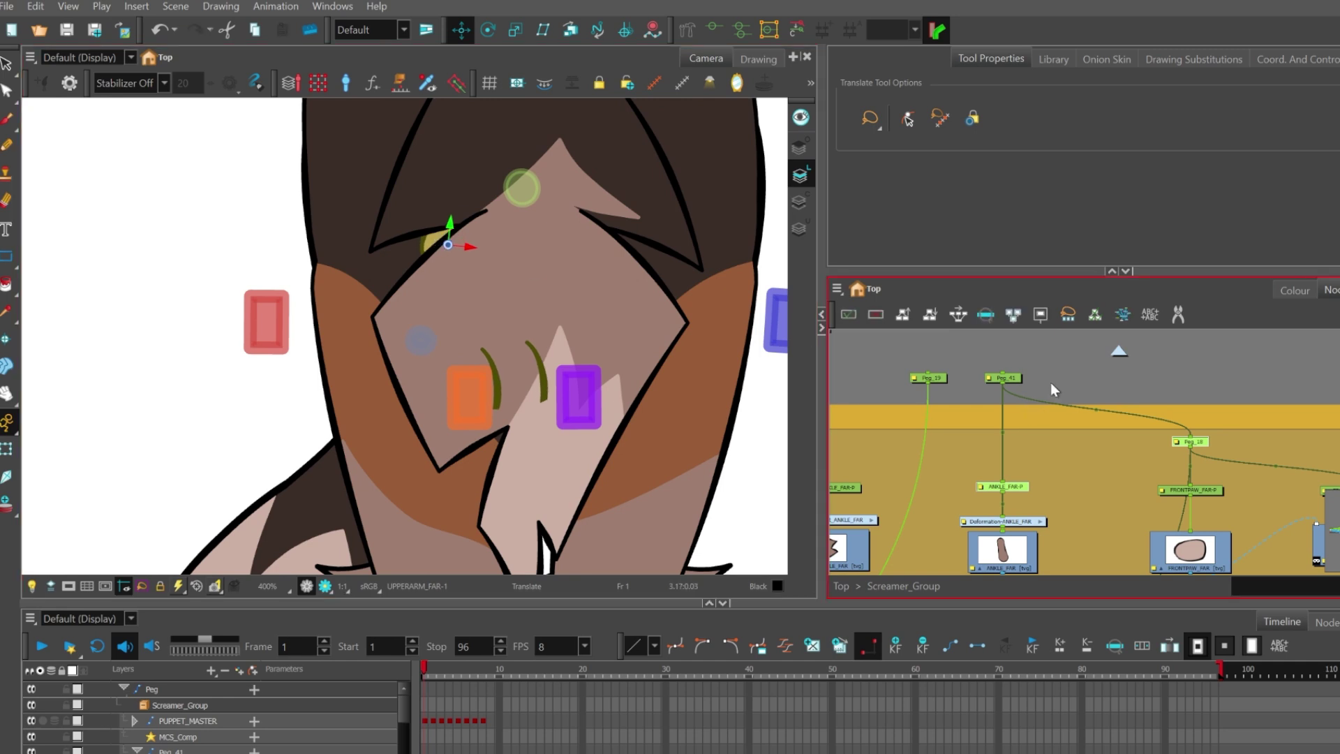
Step: Select Peg_41 and move the whole paw back down onto the far front ankle in frame 1's front view
{"action": "left_click", "coordinate": [1005, 378]}
{"action": "scroll", "coordinate": [379, 198], "scroll_direction": "down", "scroll_amount": 2}
{"action": "scroll", "coordinate": [418, 290], "scroll_direction": "down", "scroll_amount": 2}
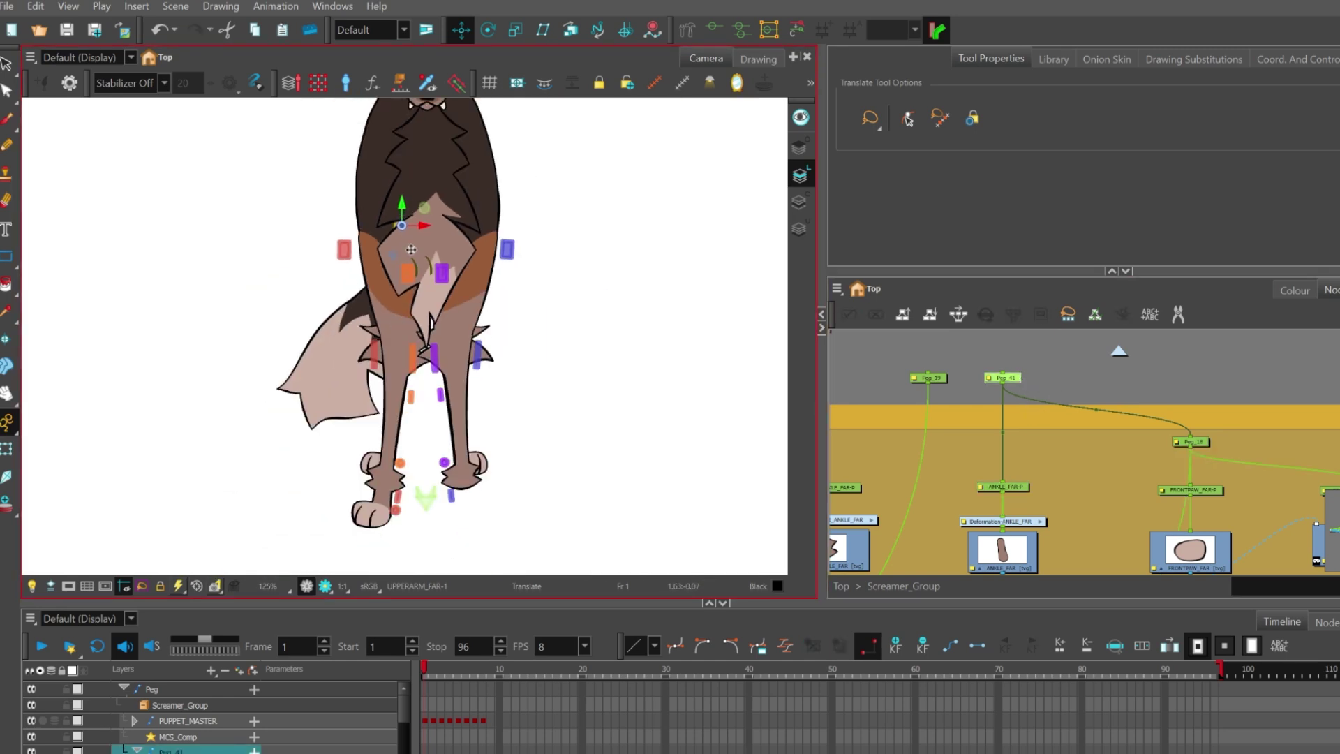
{"action": "left_click_drag", "start_coordinate": [395, 224], "coordinate": [456, 475]}
{"action": "scroll", "coordinate": [503, 411], "scroll_direction": "down", "scroll_amount": 1}
{"action": "scroll", "coordinate": [464, 478], "scroll_direction": "up", "scroll_amount": 1}
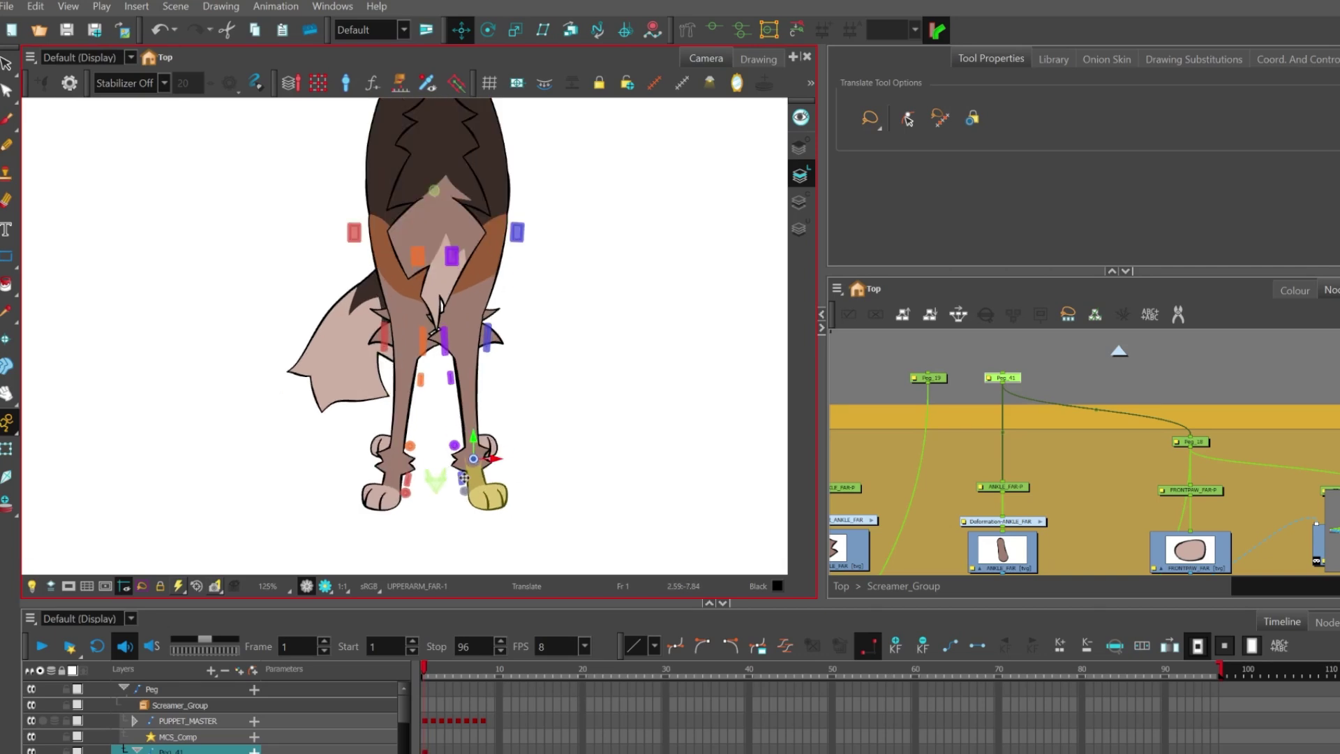
Step: Go to the three-quarter view in frame 2 and locate the displaced far front paw by selecting the ANKLE_FAR drawing
{"action": "key", "text": "period"}
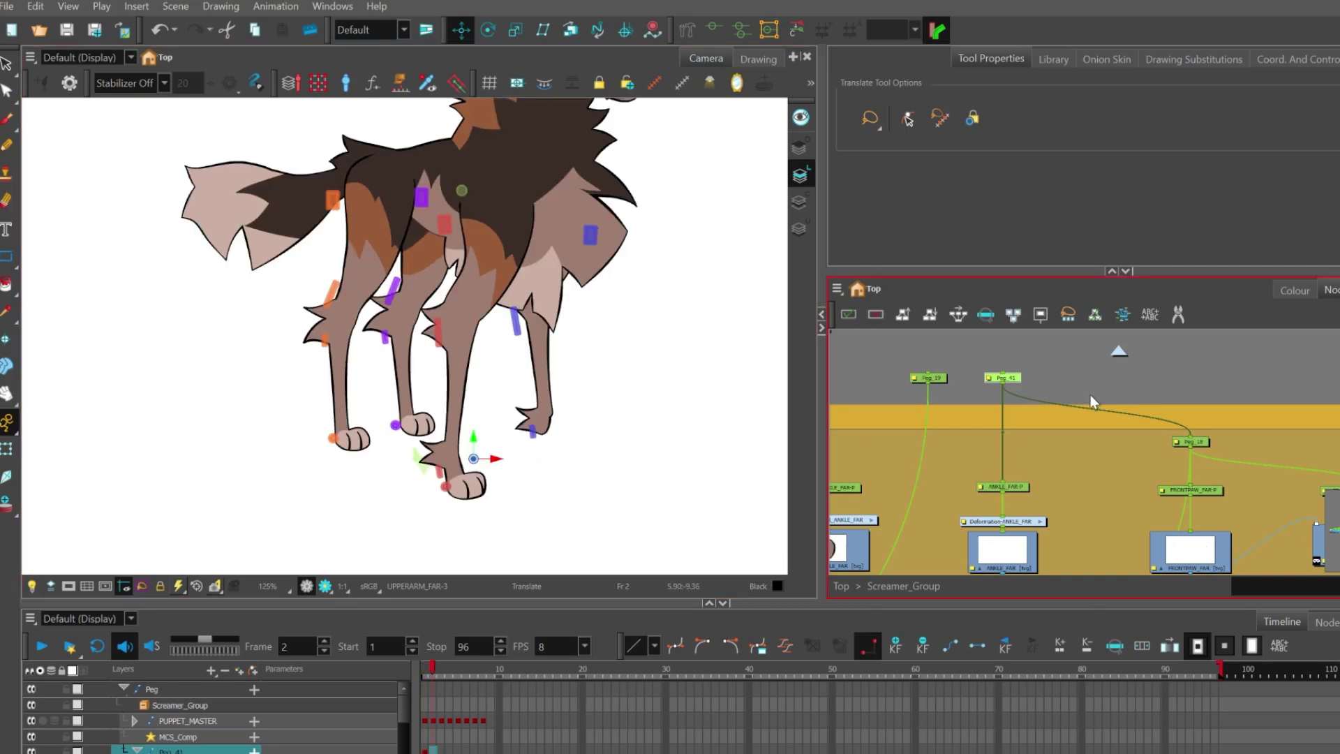
{"action": "left_click", "coordinate": [1011, 487]}
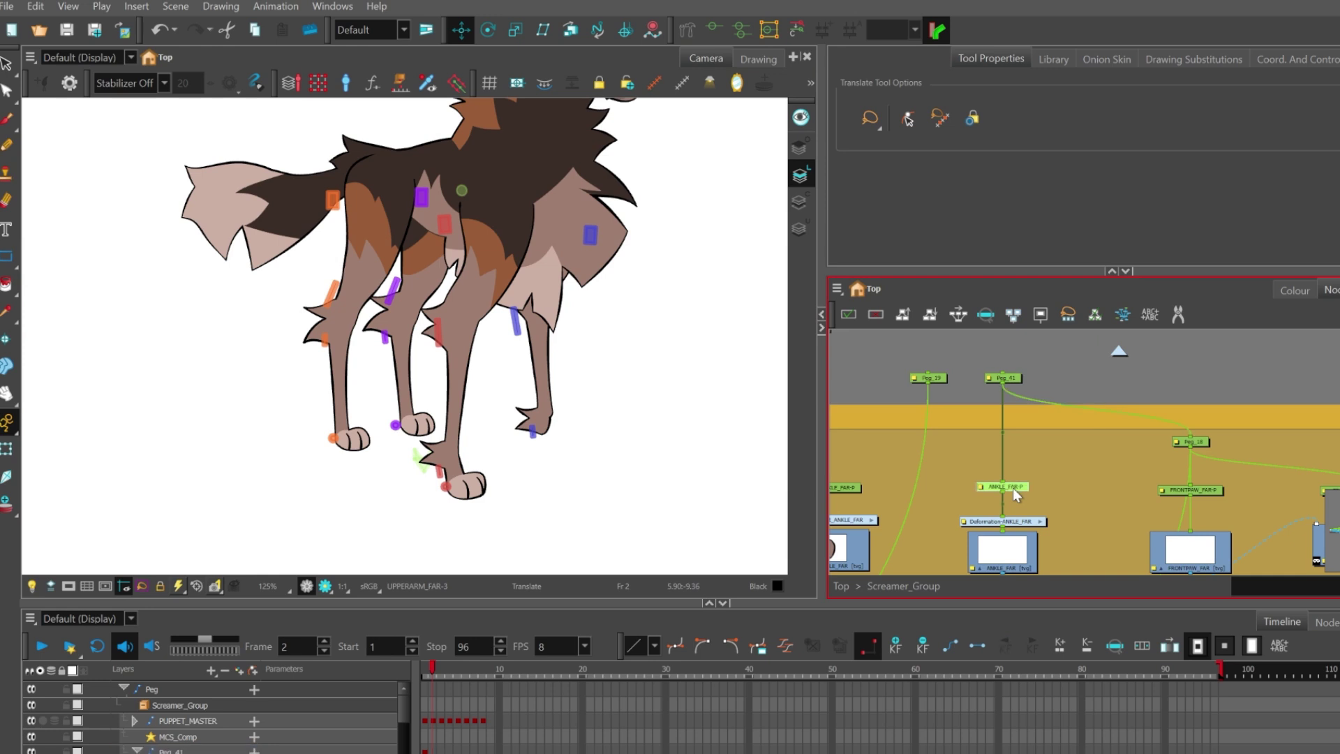
{"action": "left_click", "coordinate": [1203, 442]}
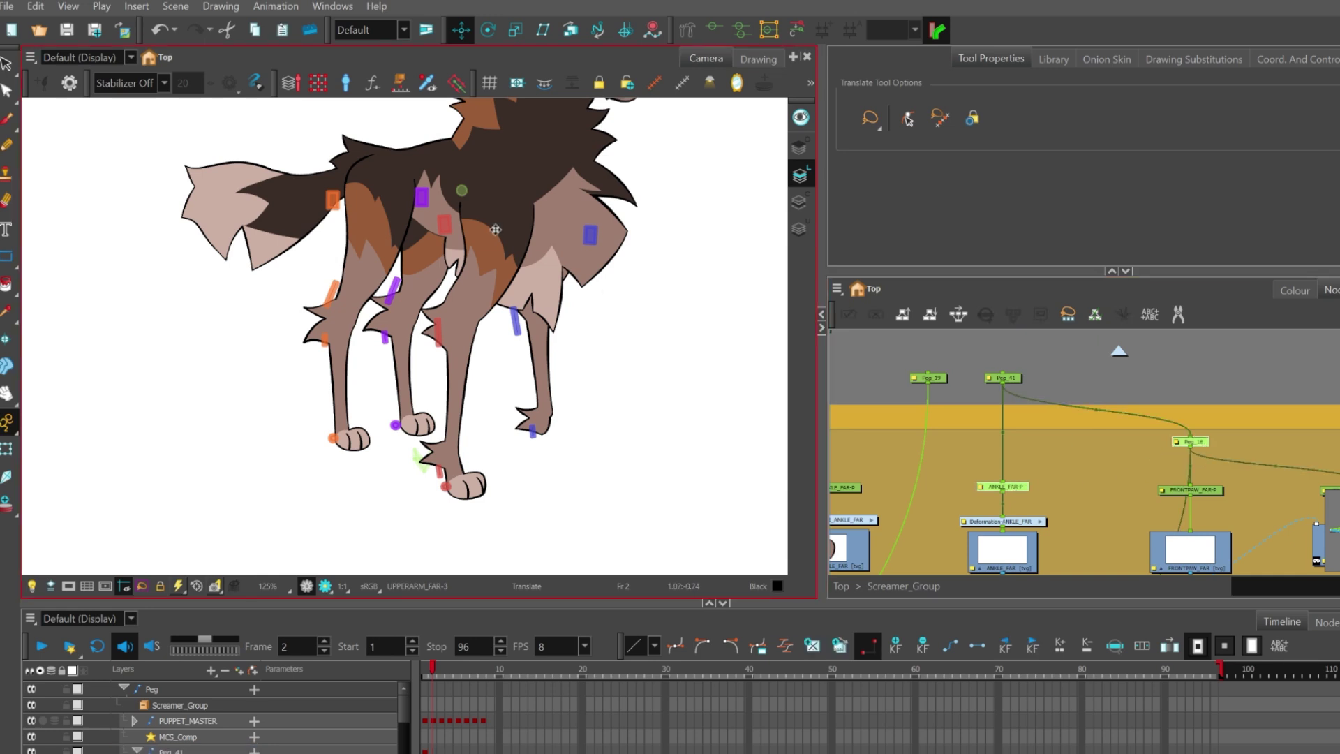
{"action": "left_click", "coordinate": [1002, 551]}
{"action": "left_click", "coordinate": [1177, 61]}
{"action": "scroll", "coordinate": [451, 388], "scroll_direction": "down", "scroll_amount": 6}
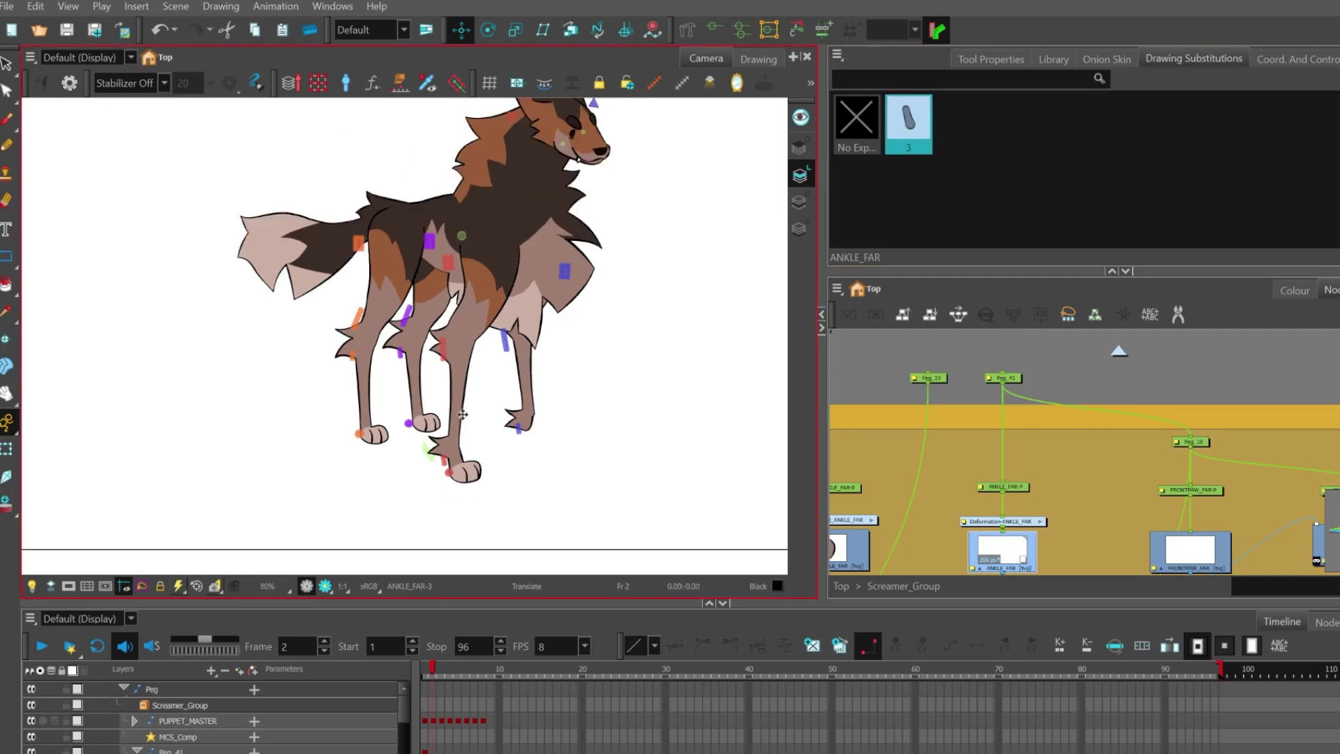
{"action": "scroll", "coordinate": [536, 562], "scroll_direction": "up", "scroll_amount": 5}
{"action": "scroll", "coordinate": [481, 484], "scroll_direction": "down", "scroll_amount": 2}
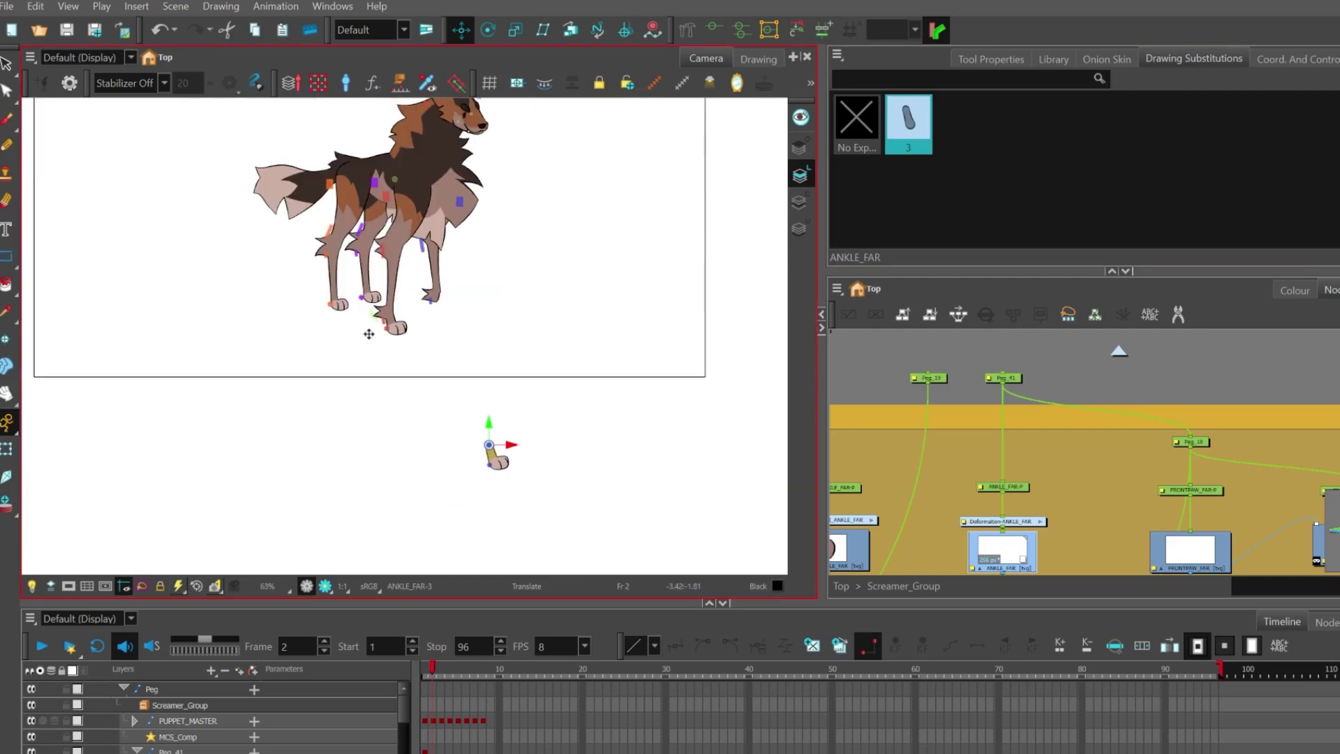
{"action": "scroll", "coordinate": [369, 333], "scroll_direction": "up", "scroll_amount": 1}
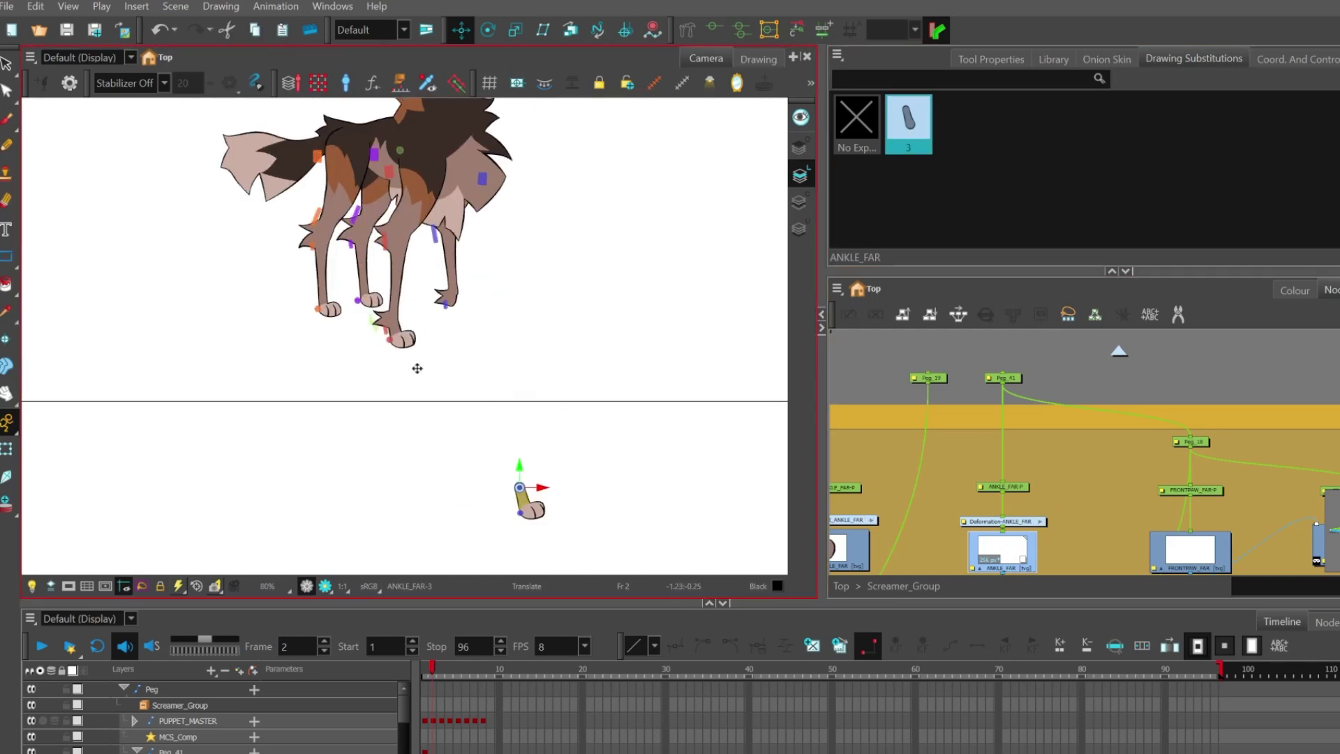
Step: Select the ANKLE_FAR-P and Peg_18 pegs and move the paw from below the camera frame up to the far front leg
{"action": "left_click", "coordinate": [1015, 486]}
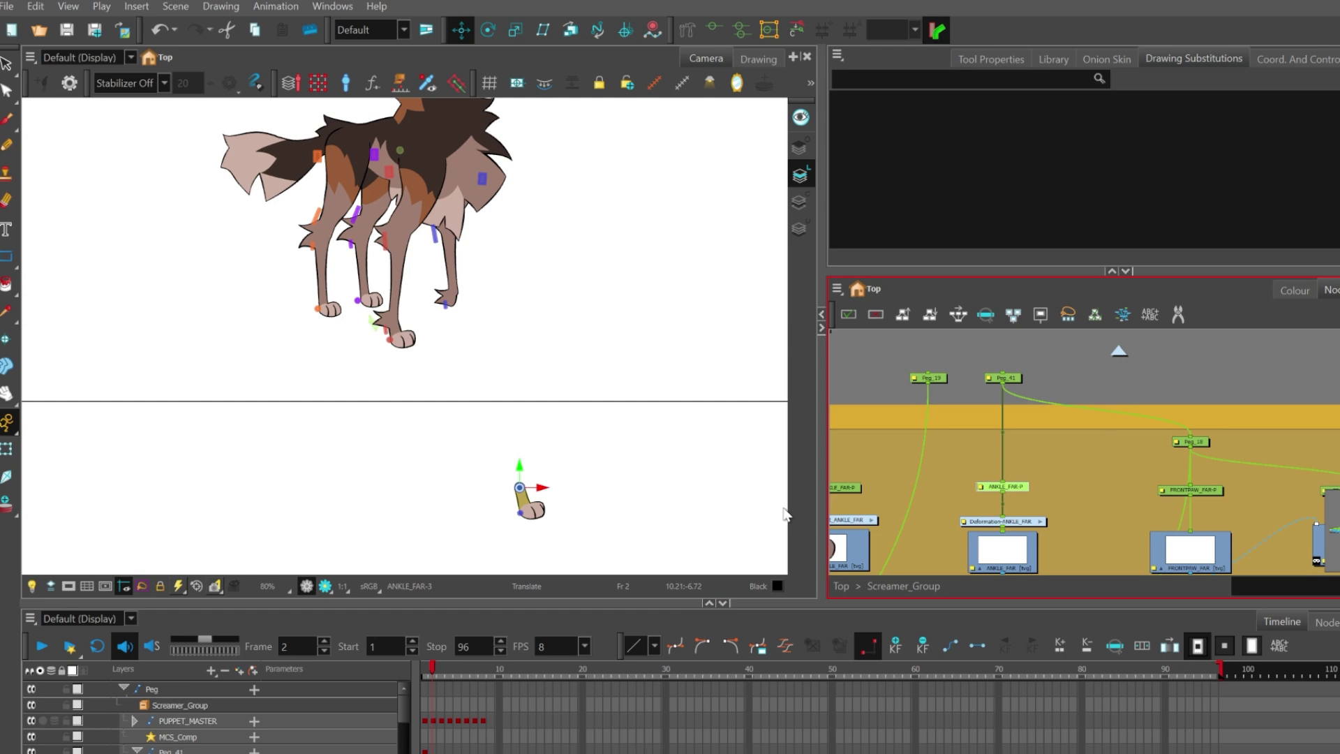
{"action": "left_click", "coordinate": [1202, 442]}
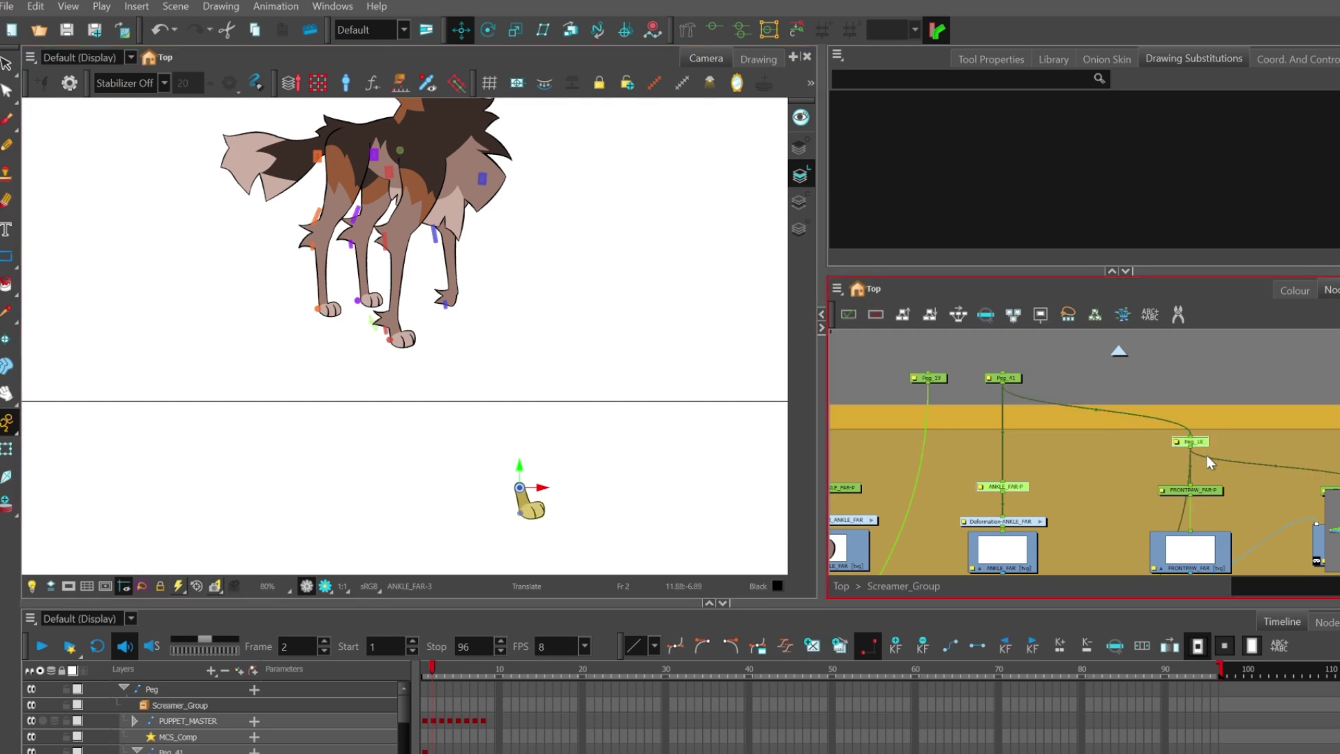
{"action": "left_click_drag", "start_coordinate": [507, 428], "coordinate": [438, 240]}
{"action": "scroll", "coordinate": [426, 262], "scroll_direction": "up", "scroll_amount": 3}
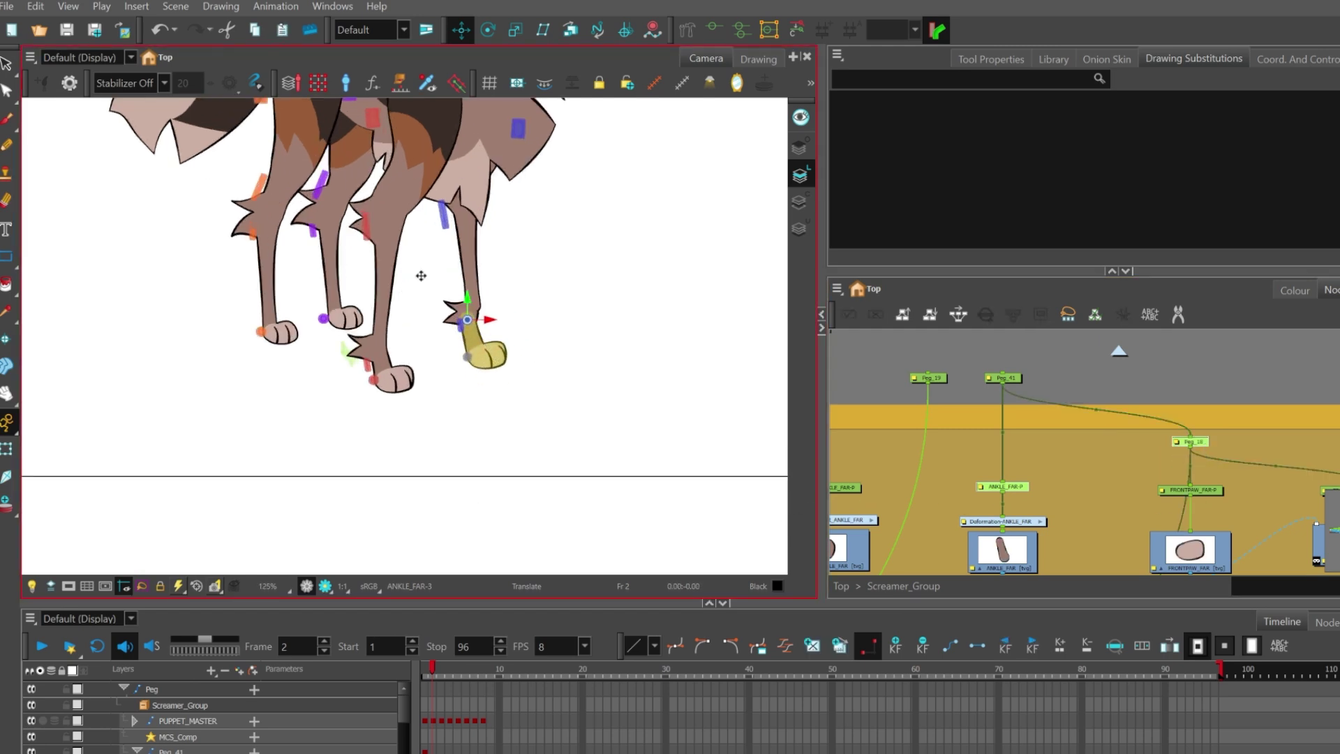
Step: Check where Peg_41's pivot sits in frame 2, reselect the two ankle pegs, and move the paw onto that pivot
{"action": "left_click", "coordinate": [1019, 379]}
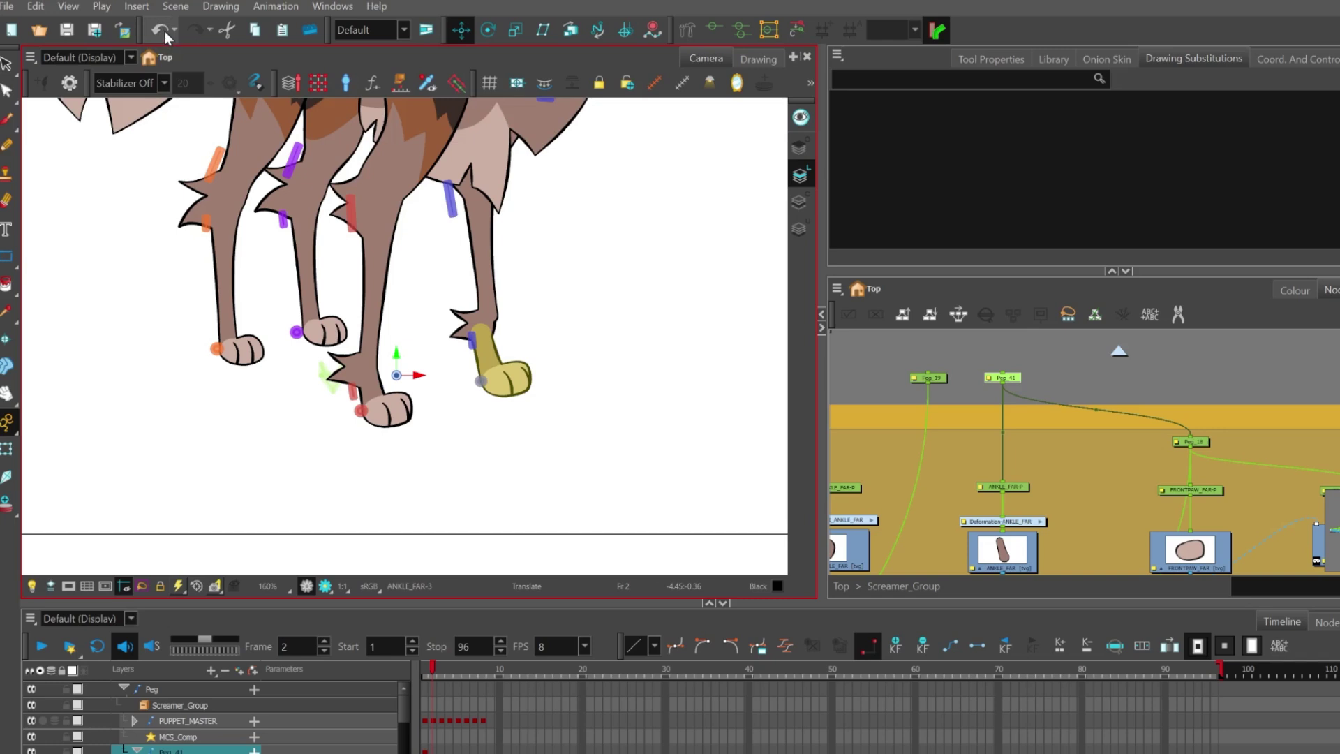
{"action": "left_click", "coordinate": [160, 30]}
{"action": "scroll", "coordinate": [311, 307], "scroll_direction": "up", "scroll_amount": 1}
{"action": "left_click_drag", "start_coordinate": [530, 390], "coordinate": [425, 441]}
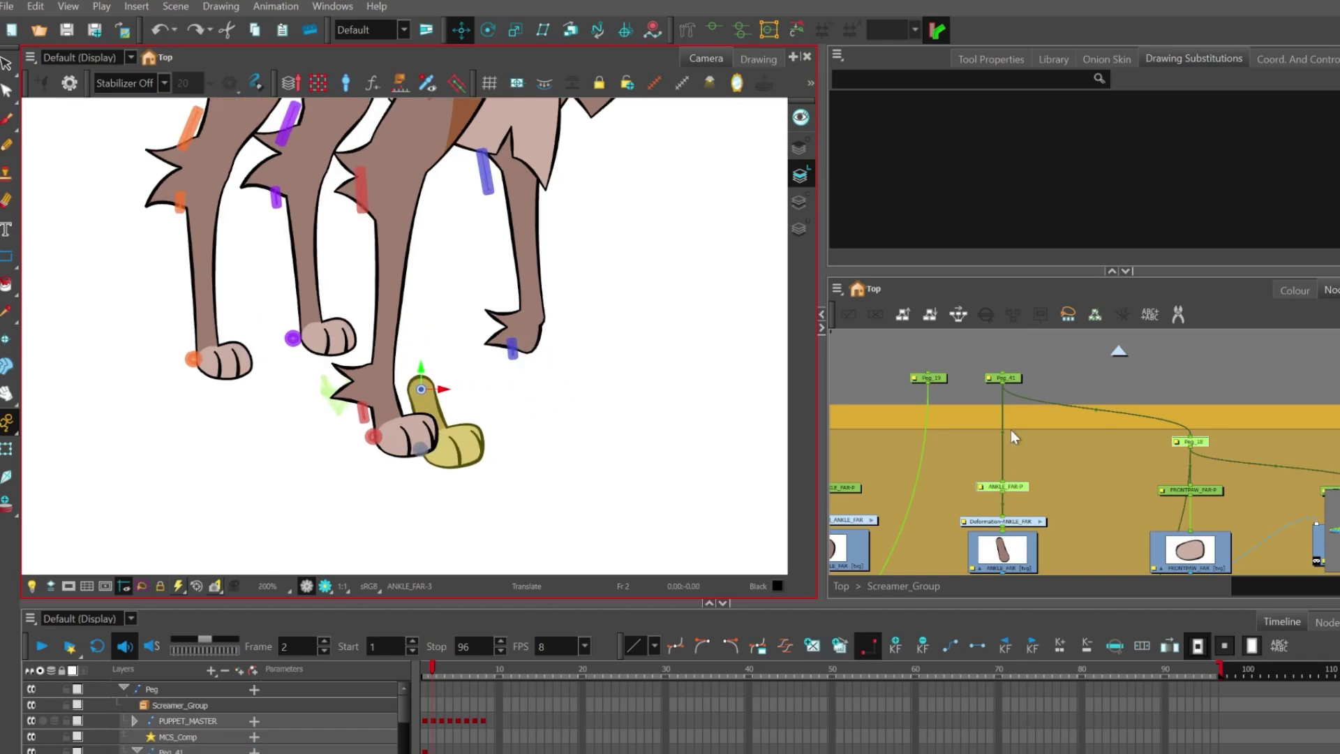
Step: Nudge the paw in frame 2 with the ANKLE_FAR-P and Peg_18 pegs to line up their pivot with Peg_41's
{"action": "left_click", "coordinate": [1011, 380]}
{"action": "left_click", "coordinate": [163, 32]}
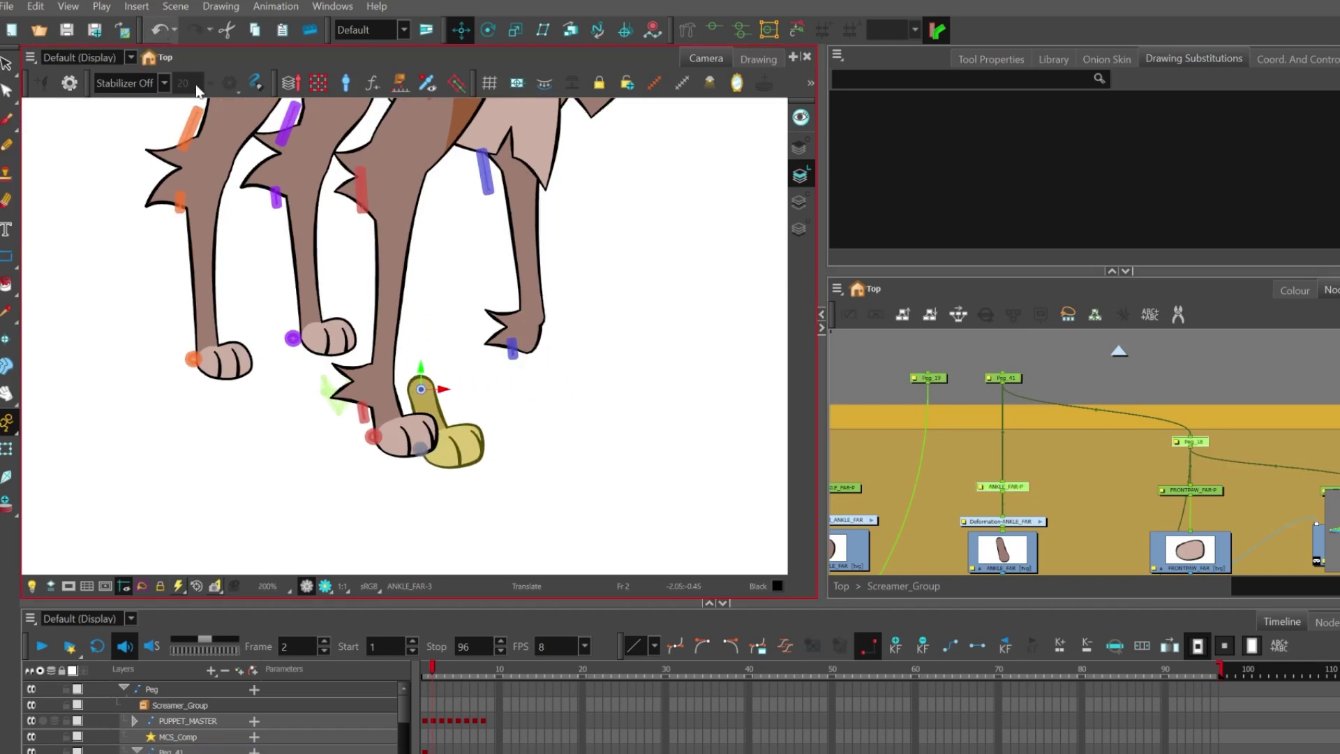
{"action": "scroll", "coordinate": [430, 396], "scroll_direction": "up", "scroll_amount": 2}
{"action": "left_click_drag", "start_coordinate": [468, 457], "coordinate": [462, 471]}
{"action": "left_click", "coordinate": [1026, 412]}
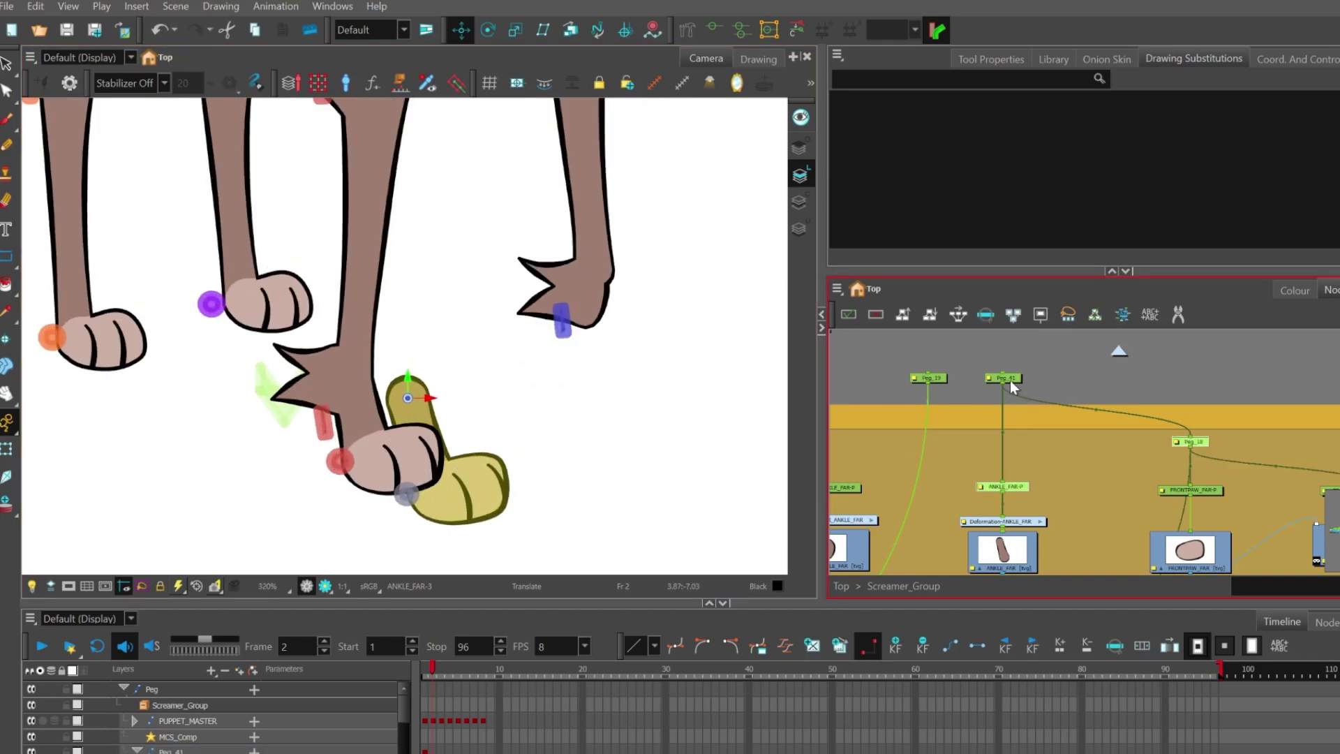
{"action": "left_click", "coordinate": [1011, 379]}
{"action": "left_click", "coordinate": [224, 57]}
{"action": "left_click", "coordinate": [155, 33]}
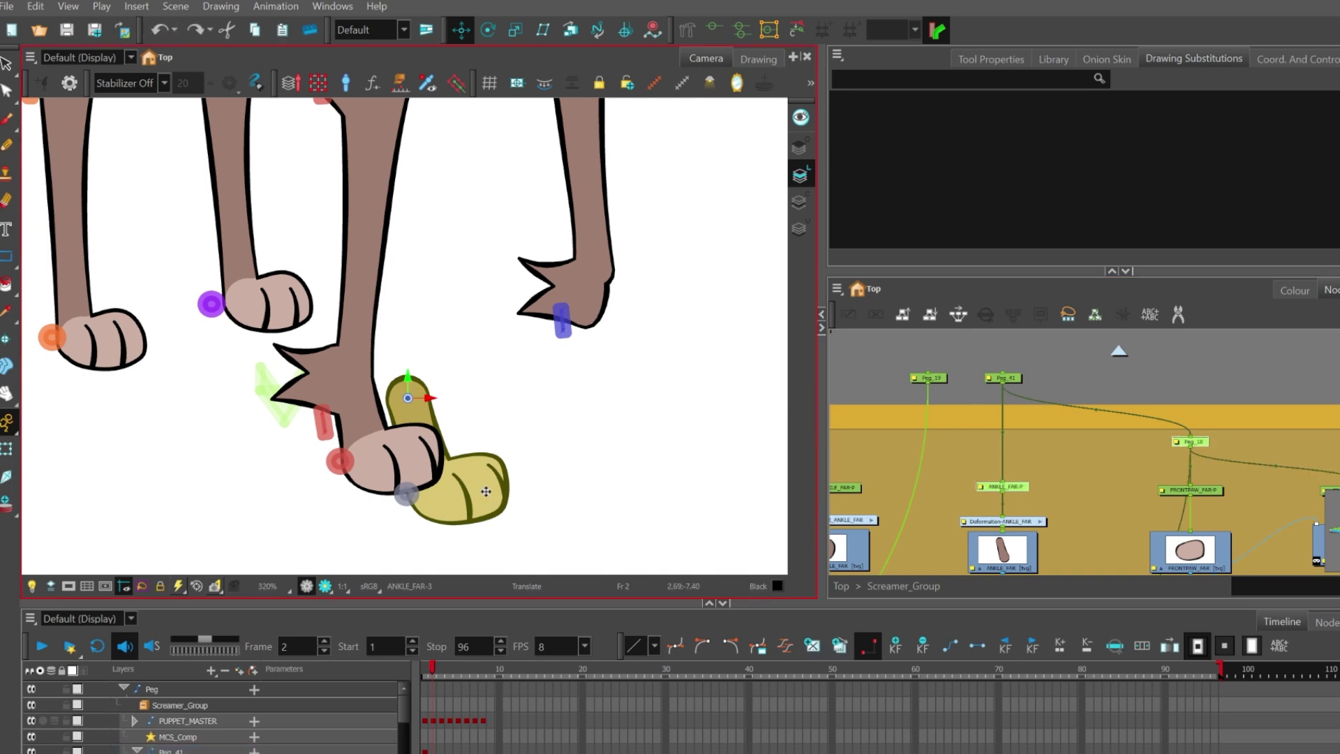
{"action": "left_click", "coordinate": [155, 33]}
Step: Select Peg_41 and move the whole paw back onto the far front ankle in frame 2's three-quarter view
{"action": "left_click", "coordinate": [1018, 392]}
{"action": "left_click", "coordinate": [1006, 379]}
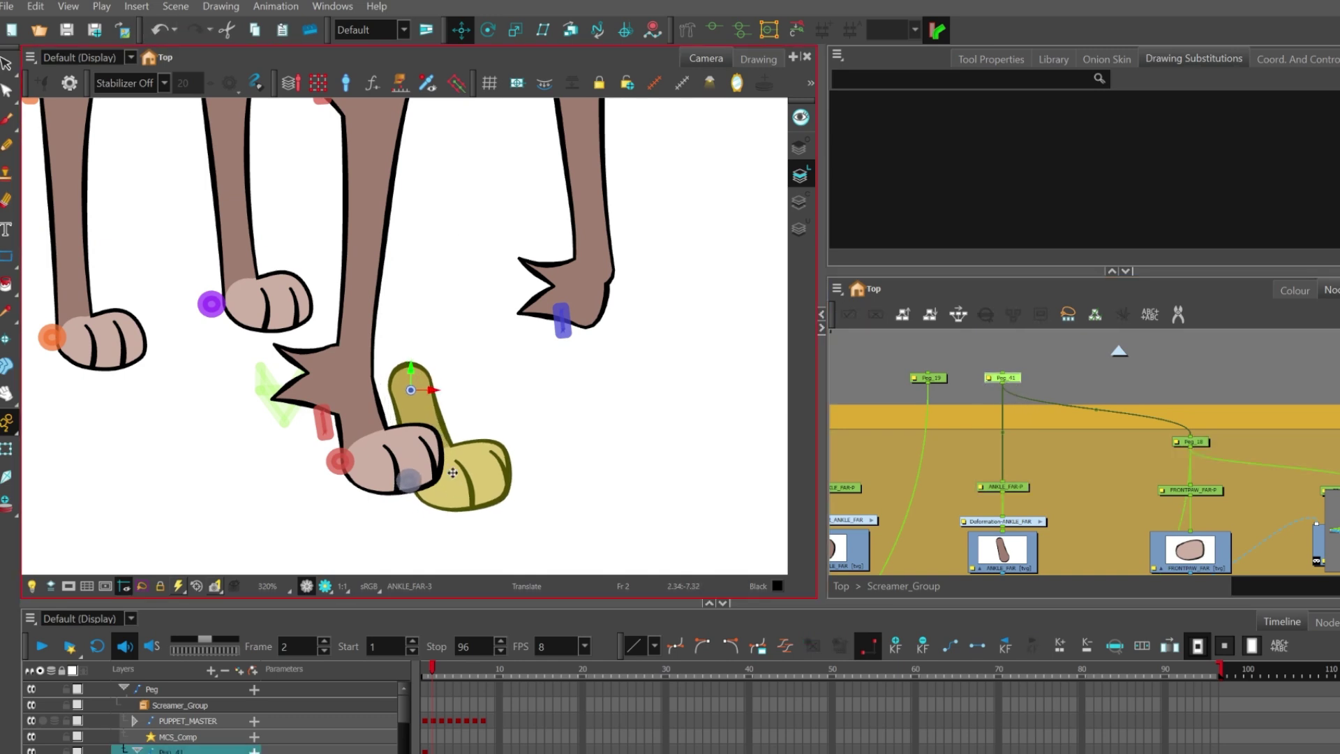
{"action": "mouse_move", "coordinate": [476, 469]}
{"action": "left_mouse_down"}
{"action": "mouse_move", "coordinate": [604, 468]}
{"action": "mouse_move", "coordinate": [675, 364]}
{"action": "left_mouse_up"}
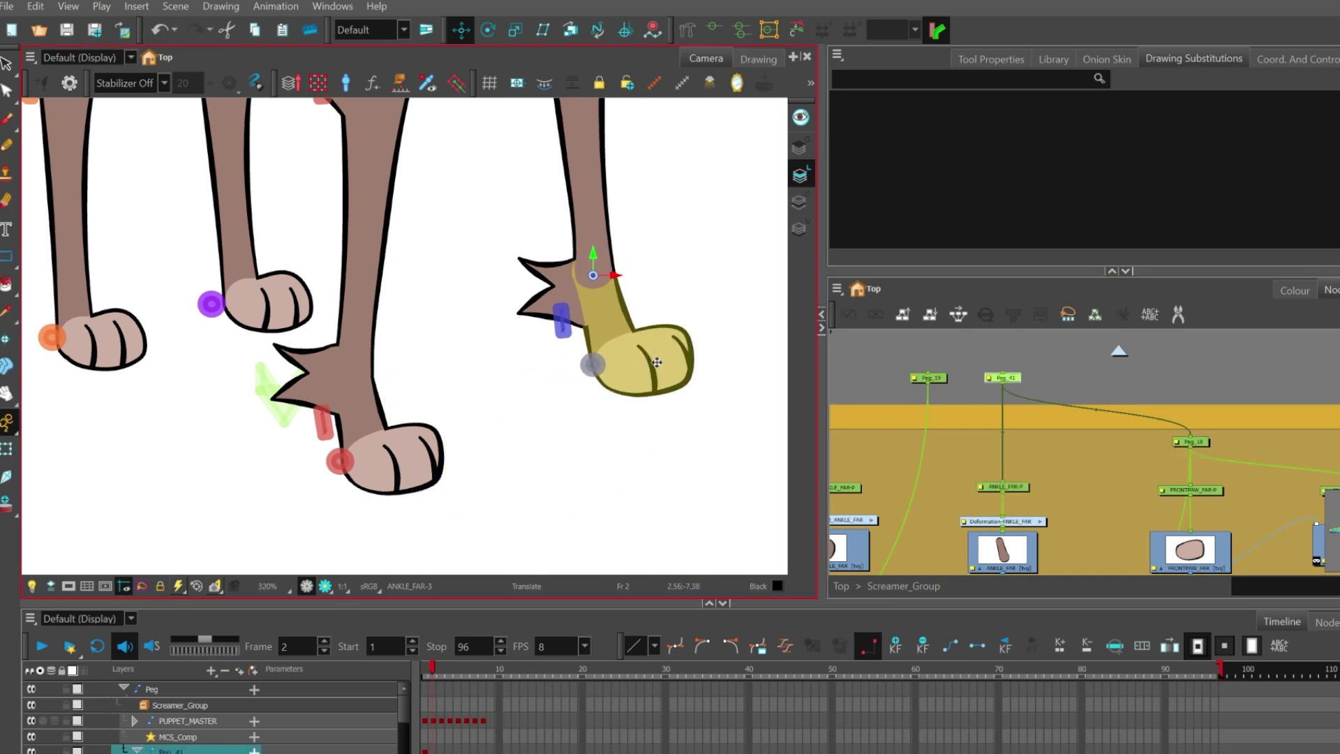
{"action": "scroll", "coordinate": [532, 468], "scroll_direction": "down", "scroll_amount": 2}
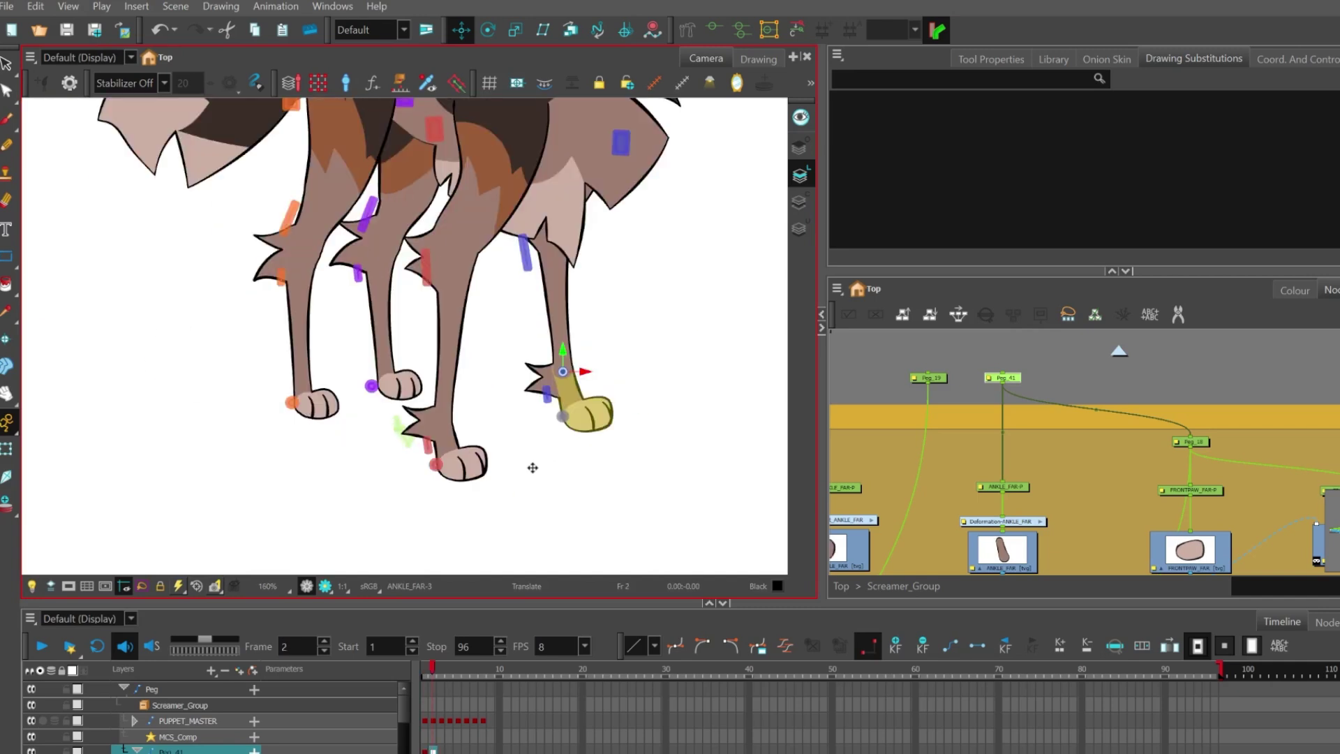
Step: Examine the ARM_FAR peg hierarchy by comparing the parts driven by the lower-leg peg and Peg_41 in frame 2
{"action": "scroll", "coordinate": [532, 468], "scroll_direction": "down", "scroll_amount": 1}
{"action": "scroll", "coordinate": [1096, 527], "scroll_direction": "down", "scroll_amount": 2}
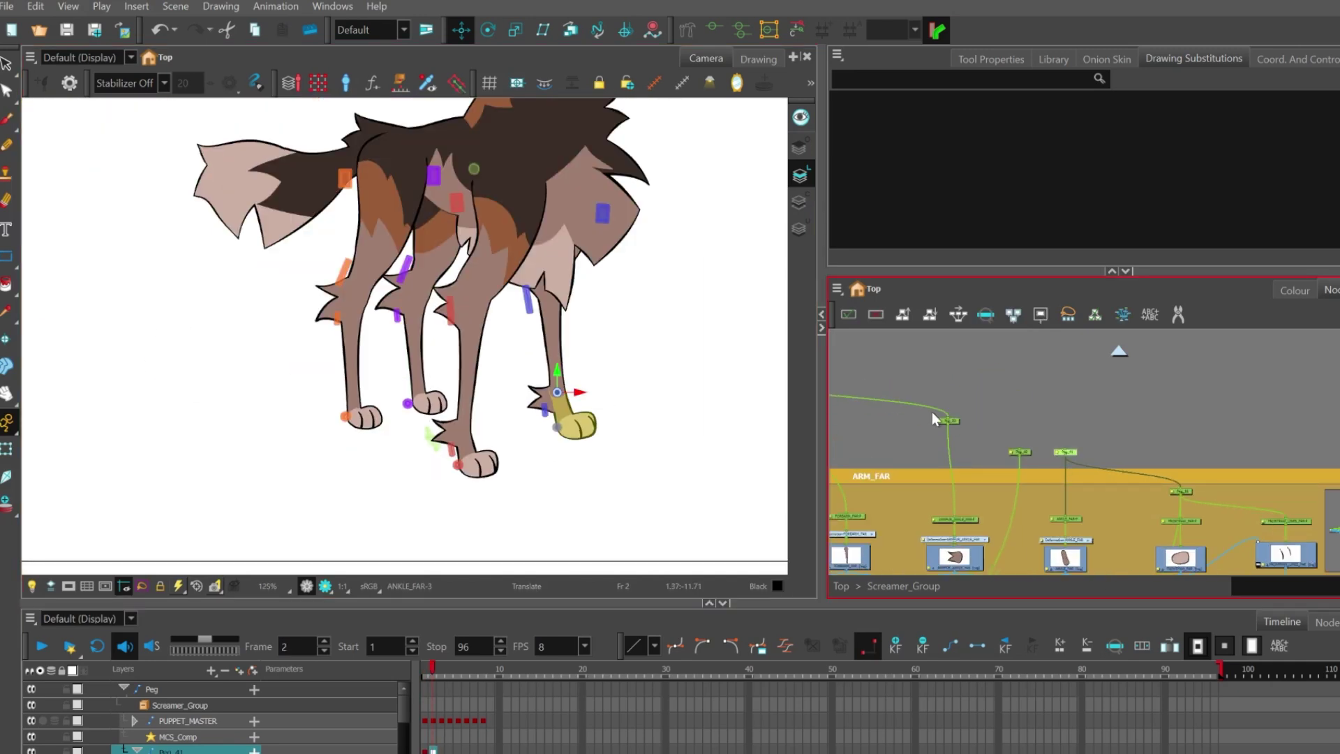
{"action": "scroll", "coordinate": [983, 442], "scroll_direction": "down", "scroll_amount": 2}
{"action": "scroll", "coordinate": [991, 444], "scroll_direction": "up", "scroll_amount": 1}
{"action": "left_click_drag", "start_coordinate": [1124, 477], "coordinate": [1266, 509]}
{"action": "scroll", "coordinate": [1017, 434], "scroll_direction": "up", "scroll_amount": 1}
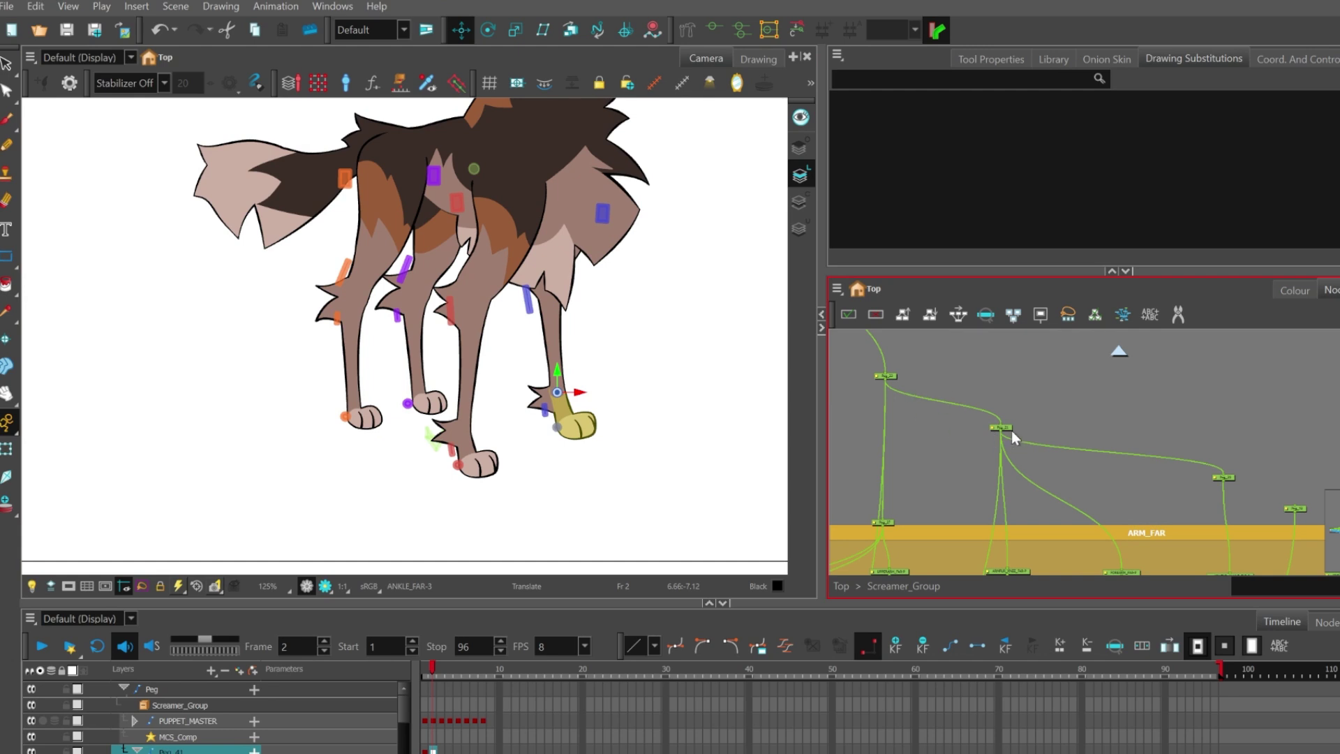
{"action": "left_click_drag", "start_coordinate": [1011, 430], "coordinate": [1014, 429]}
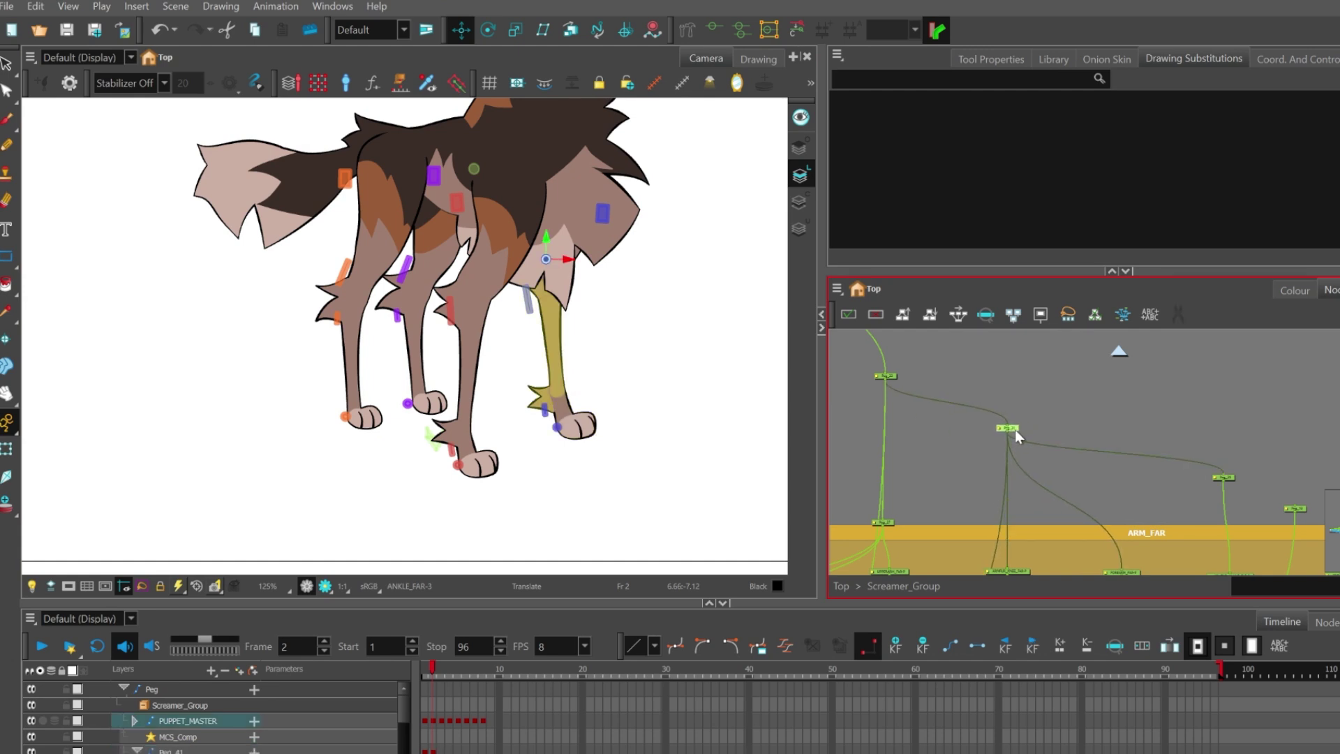
{"action": "scroll", "coordinate": [1005, 443], "scroll_direction": "down", "scroll_amount": 2}
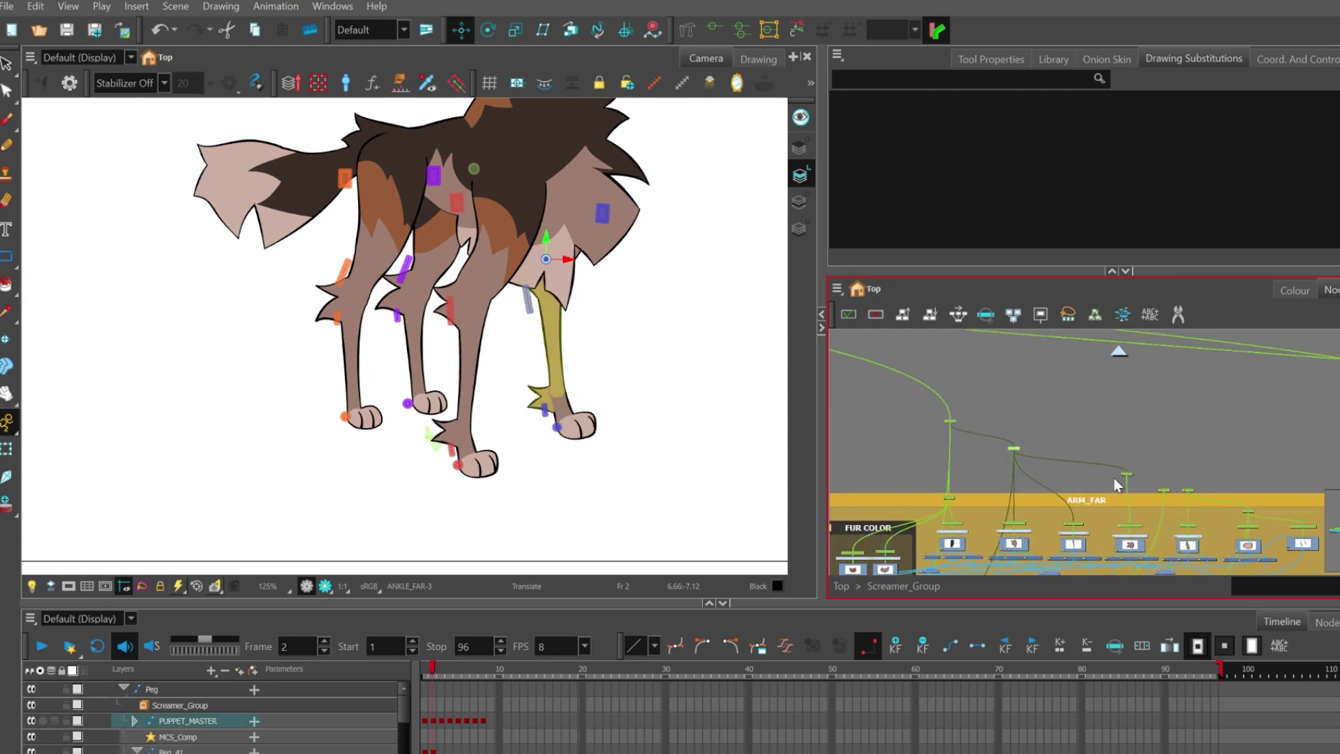
{"action": "scroll", "coordinate": [1116, 484], "scroll_direction": "up", "scroll_amount": 5}
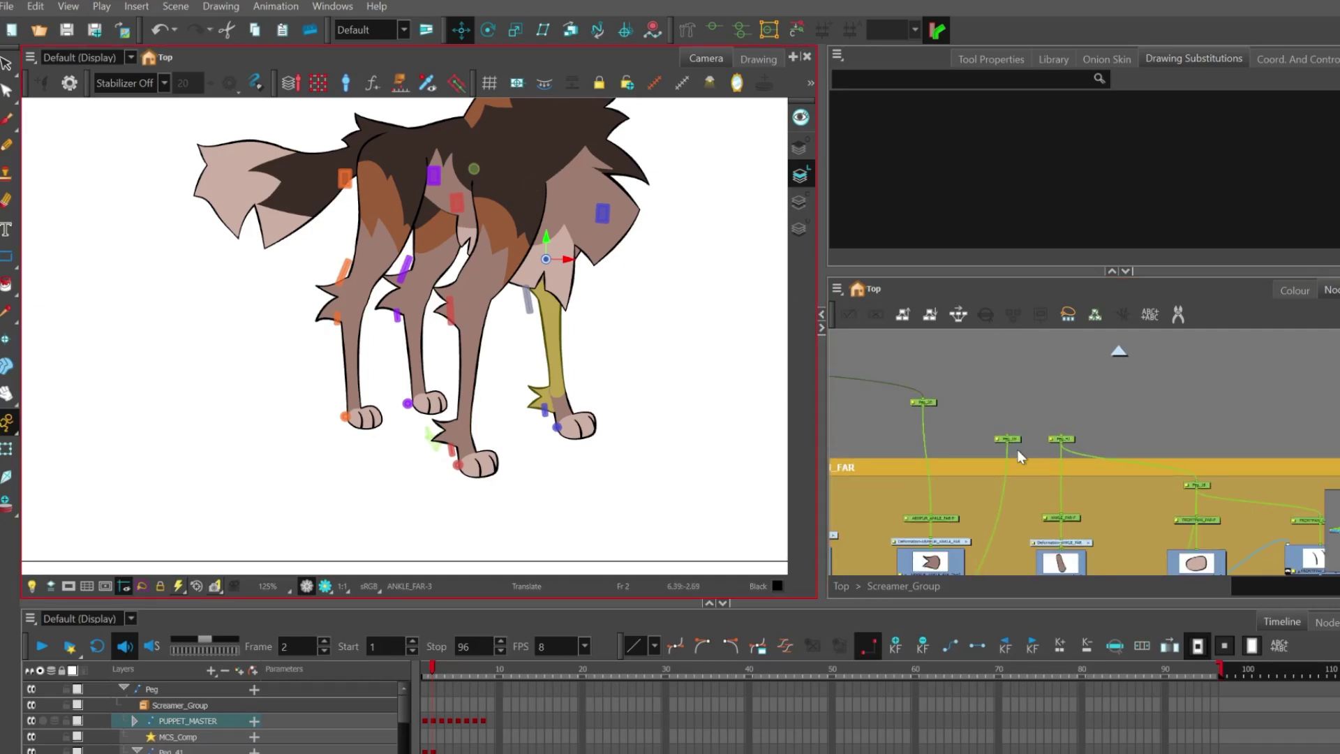
{"action": "scroll", "coordinate": [1116, 485], "scroll_direction": "down", "scroll_amount": 5}
{"action": "scroll", "coordinate": [1240, 504], "scroll_direction": "down", "scroll_amount": 3}
{"action": "scroll", "coordinate": [1186, 515], "scroll_direction": "up", "scroll_amount": 8}
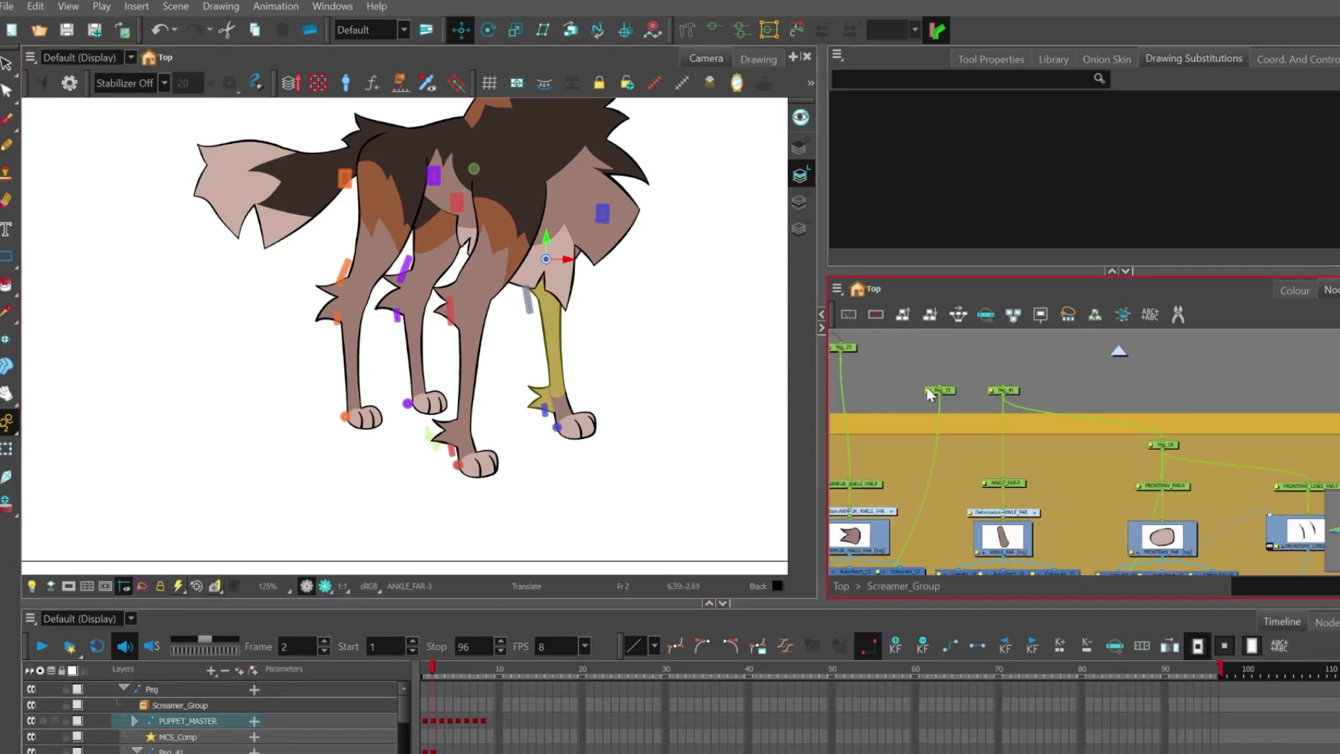
{"action": "scroll", "coordinate": [1201, 495], "scroll_direction": "down", "scroll_amount": 2}
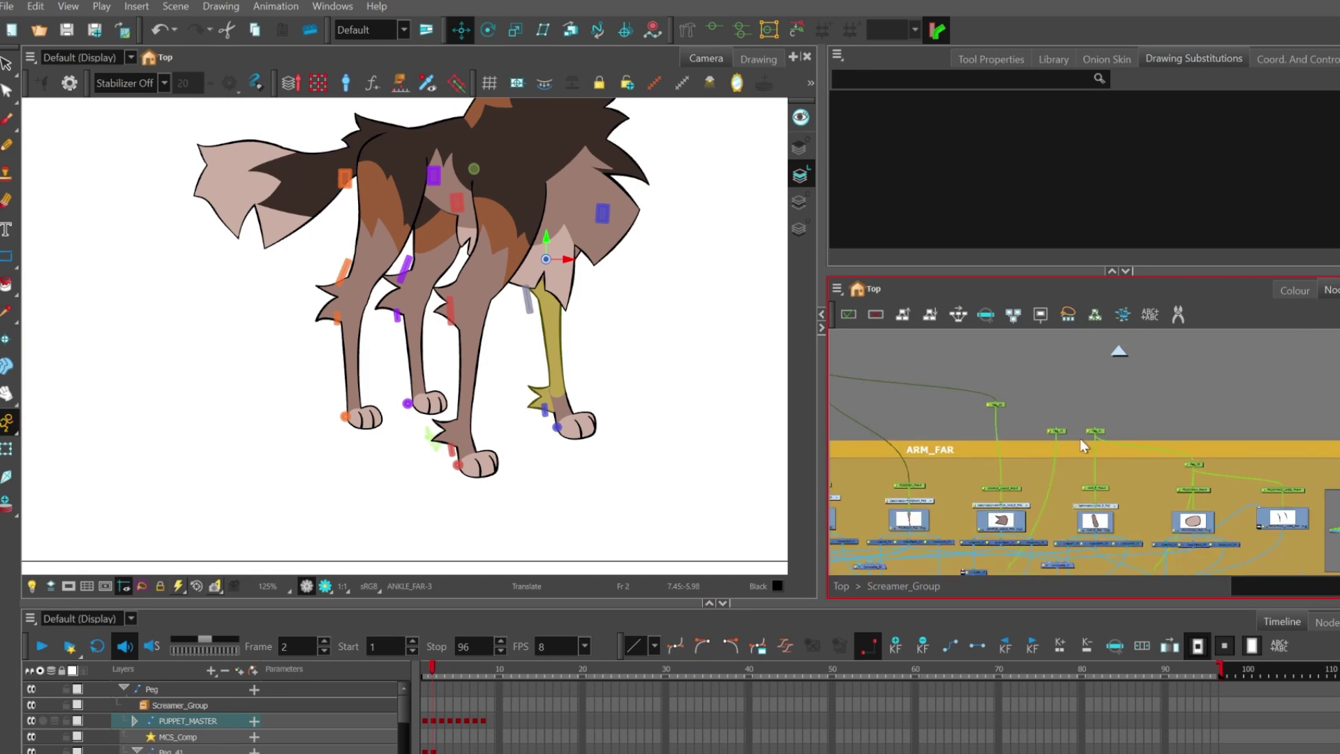
{"action": "scroll", "coordinate": [1061, 441], "scroll_direction": "up", "scroll_amount": 3}
{"action": "scroll", "coordinate": [1049, 446], "scroll_direction": "down", "scroll_amount": 2}
{"action": "left_click", "coordinate": [1096, 422]}
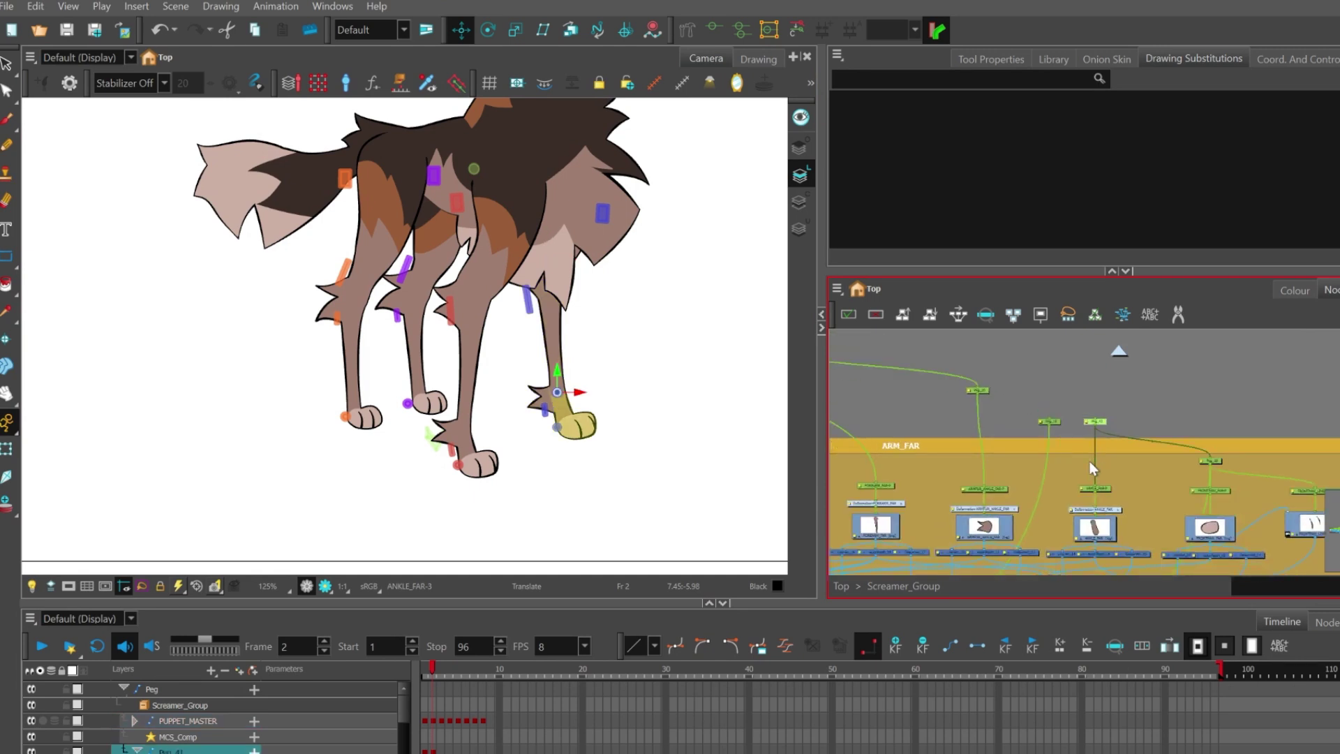
Step: Undo the Peg_41 changes on the far ankle and reselect the parent peg above ARMOUR_ANKLE_FAR-P
{"action": "key", "text": "ctrl+z"}
{"action": "left_click", "coordinate": [1087, 418]}
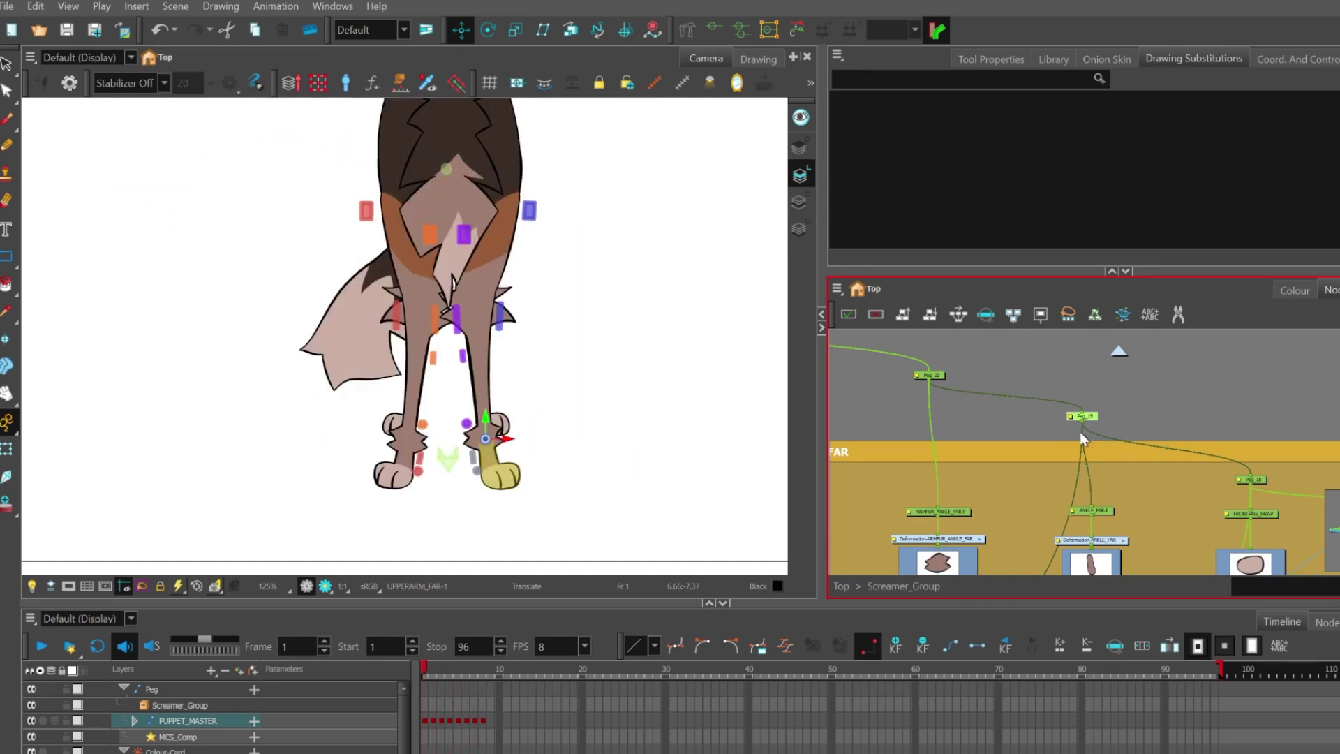
{"action": "left_click", "coordinate": [939, 374]}
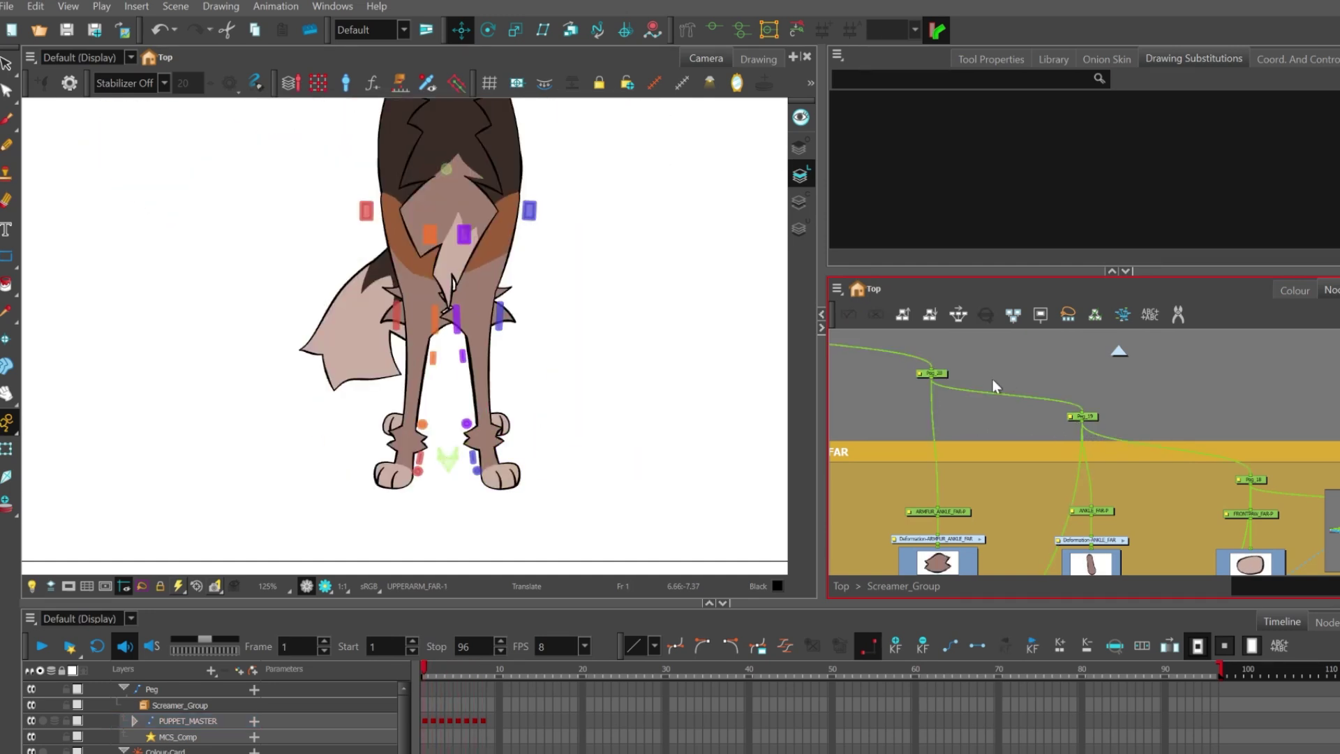
{"action": "left_click", "coordinate": [941, 373]}
{"action": "key", "text": "period"}
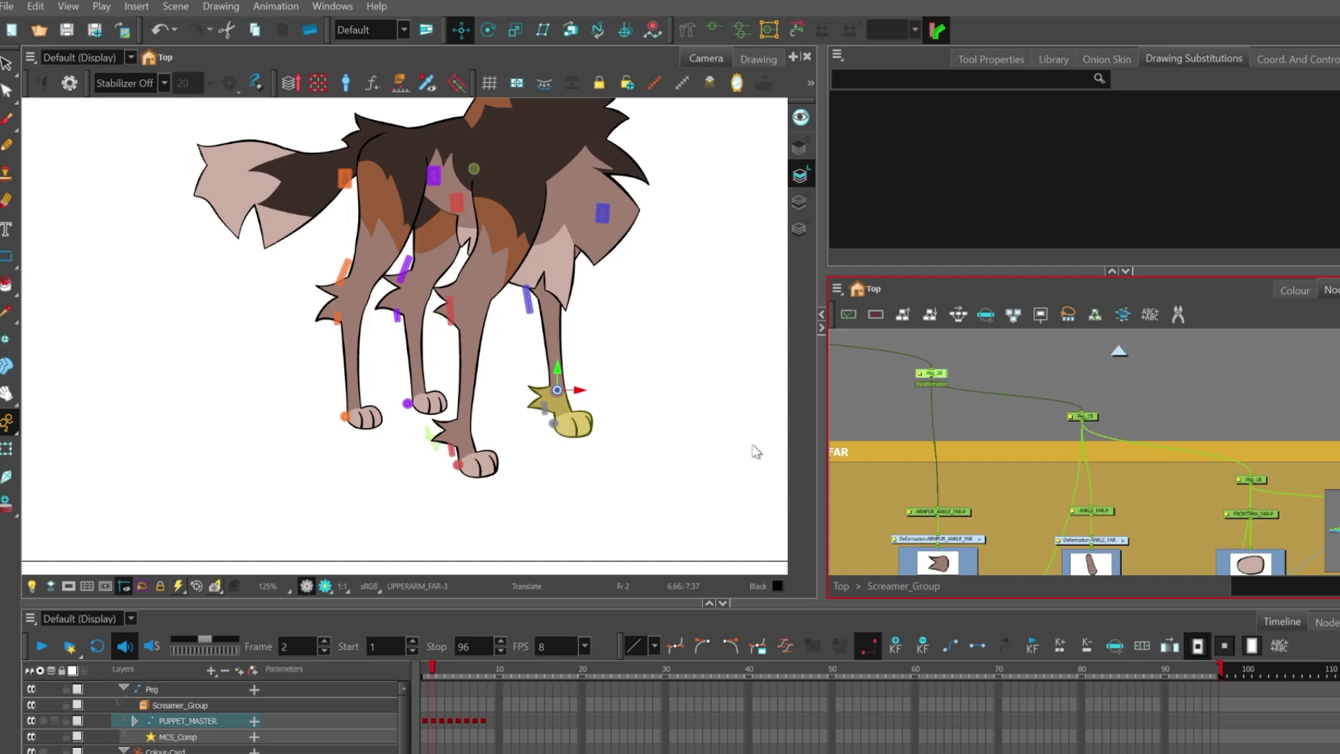
Step: Check the far ankle peg's pivot and the parts it drives across the front and turned views of the timeline
{"action": "scroll", "coordinate": [621, 419], "scroll_direction": "up", "scroll_amount": 3}
{"action": "left_click", "coordinate": [902, 410]}
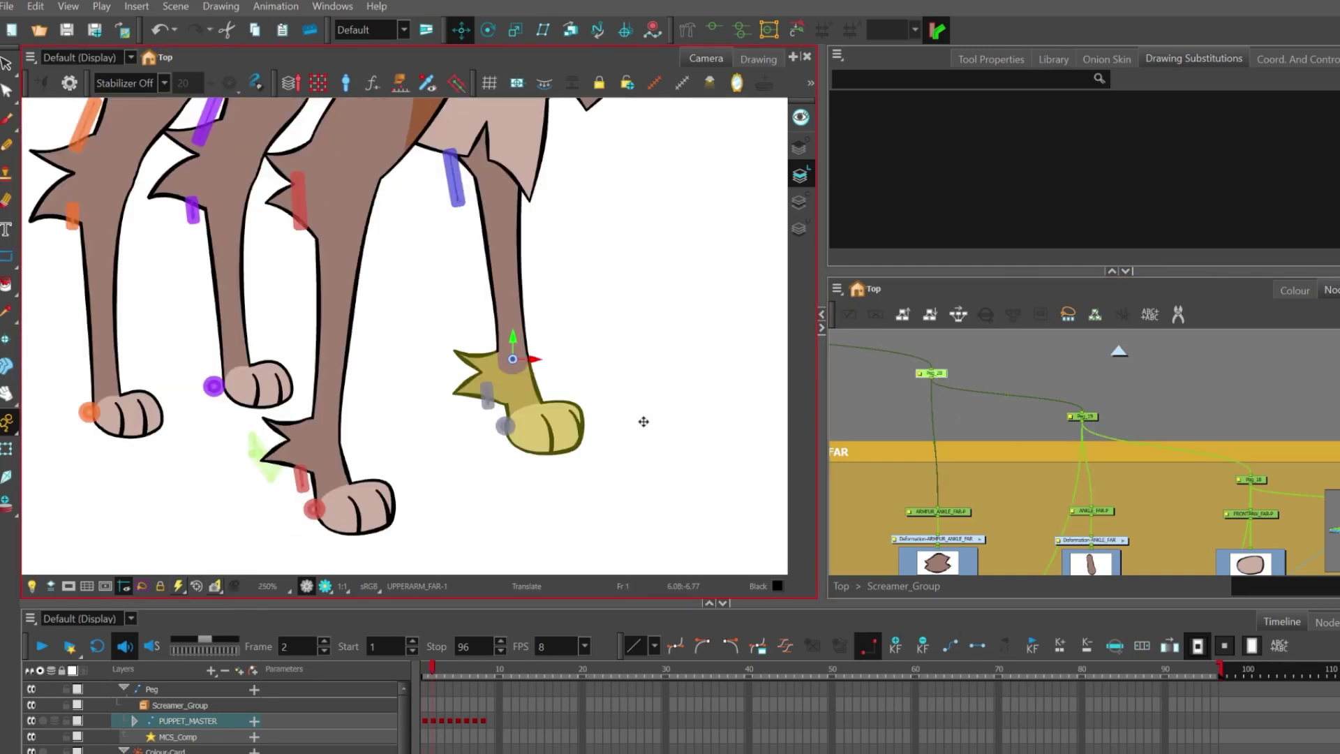
{"action": "key", "text": "period"}
{"action": "key", "text": "comma"}
{"action": "key", "text": "period"}
{"action": "key", "text": "period"}
{"action": "key", "text": "period"}
{"action": "key", "text": "comma"}
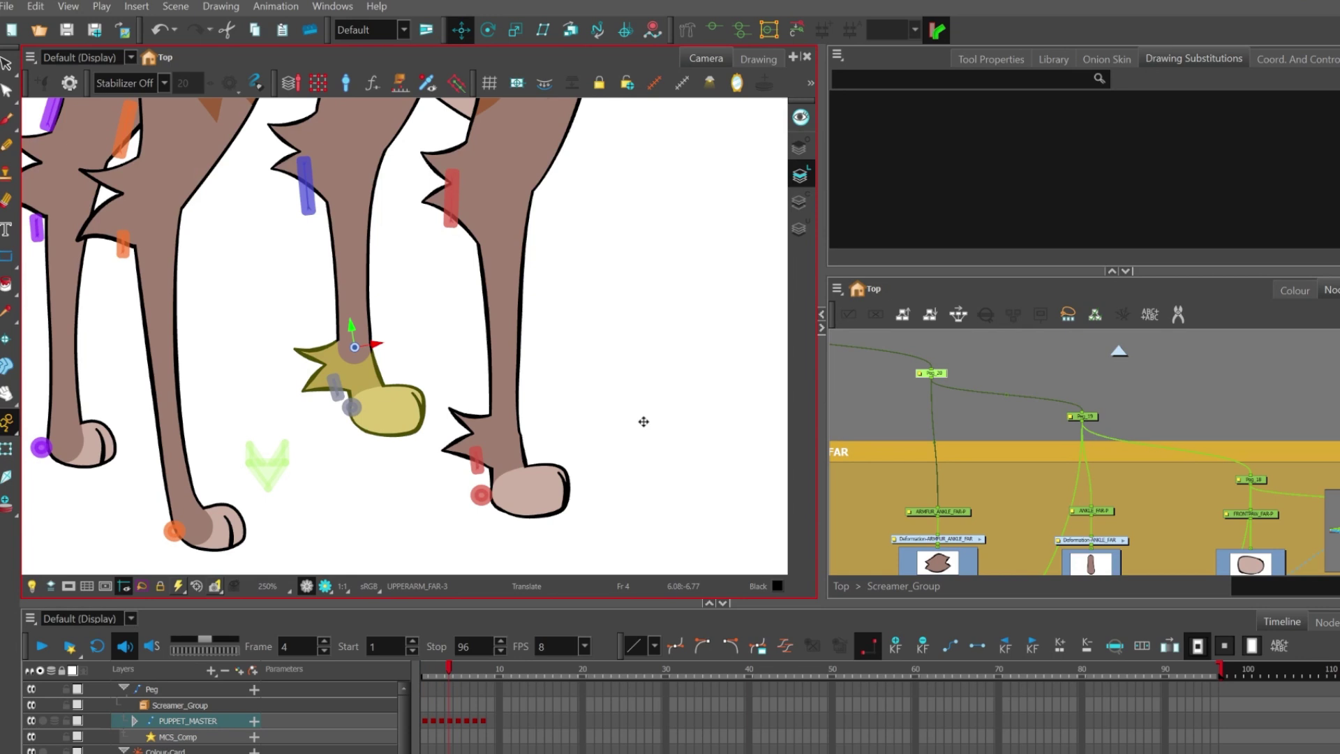
{"action": "key", "text": "comma"}
{"action": "scroll", "coordinate": [597, 404], "scroll_direction": "down", "scroll_amount": 3}
{"action": "key", "text": "comma"}
{"action": "key", "text": "comma"}
{"action": "scroll", "coordinate": [1016, 480], "scroll_direction": "down", "scroll_amount": 7}
{"action": "scroll", "coordinate": [907, 482], "scroll_direction": "up", "scroll_amount": 3}
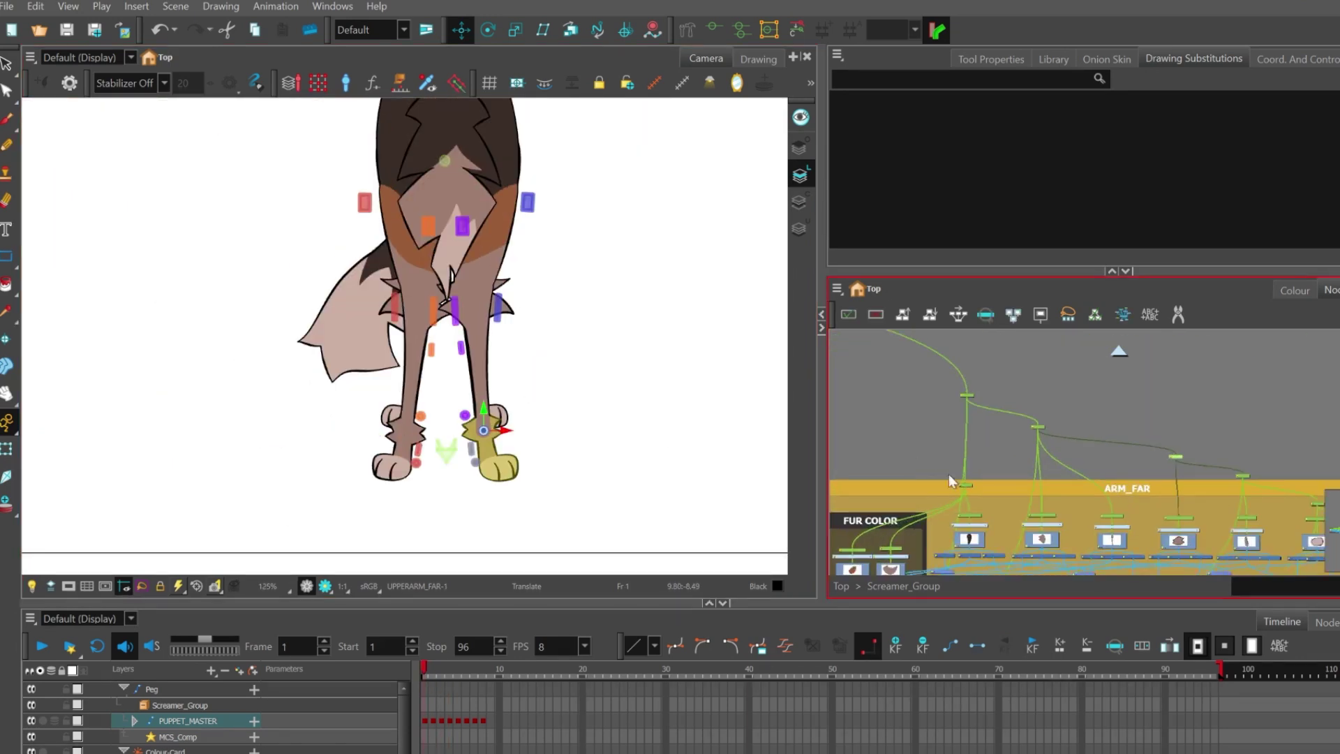
Step: Compare the whole puppet and its coloured handles between the front view in frame 1 and the three-quarter view in frame 2
{"action": "scroll", "coordinate": [1166, 489], "scroll_direction": "down", "scroll_amount": 3}
{"action": "scroll", "coordinate": [1166, 489], "scroll_direction": "down", "scroll_amount": 4}
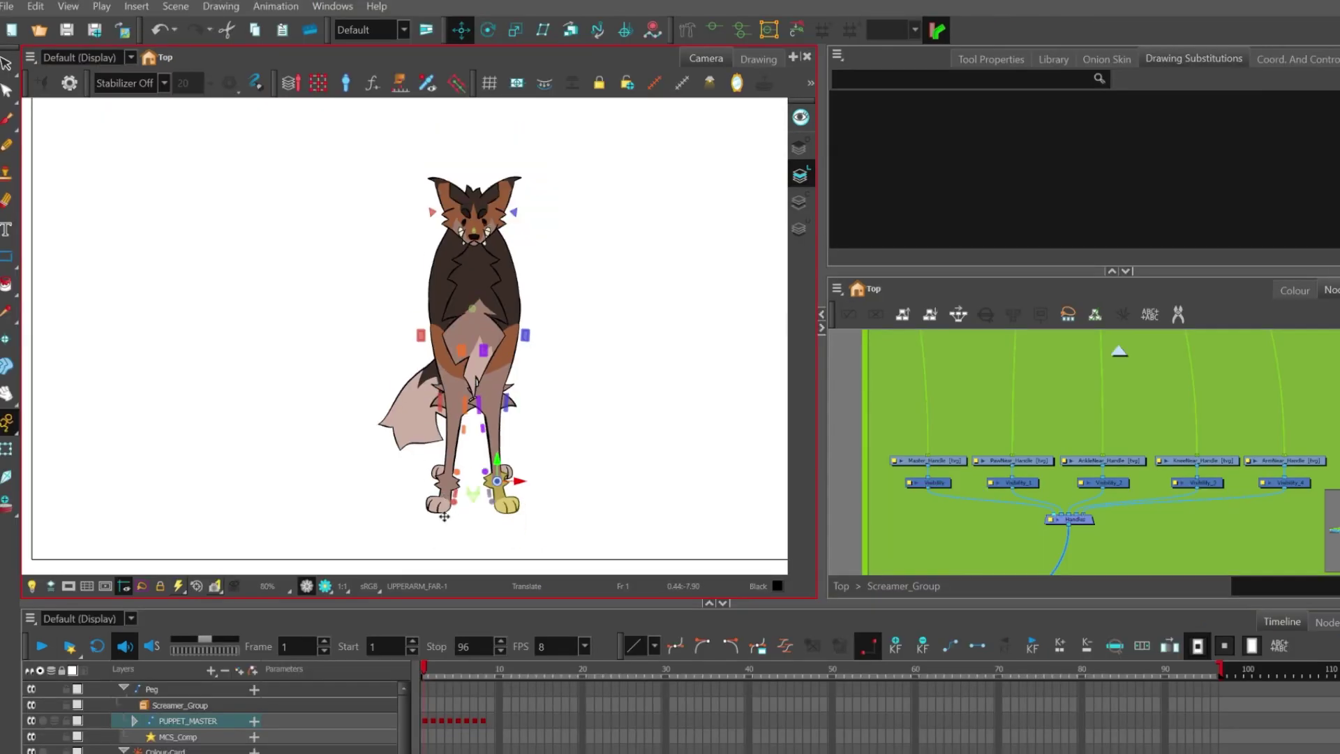
{"action": "scroll", "coordinate": [523, 514], "scroll_direction": "up", "scroll_amount": 3}
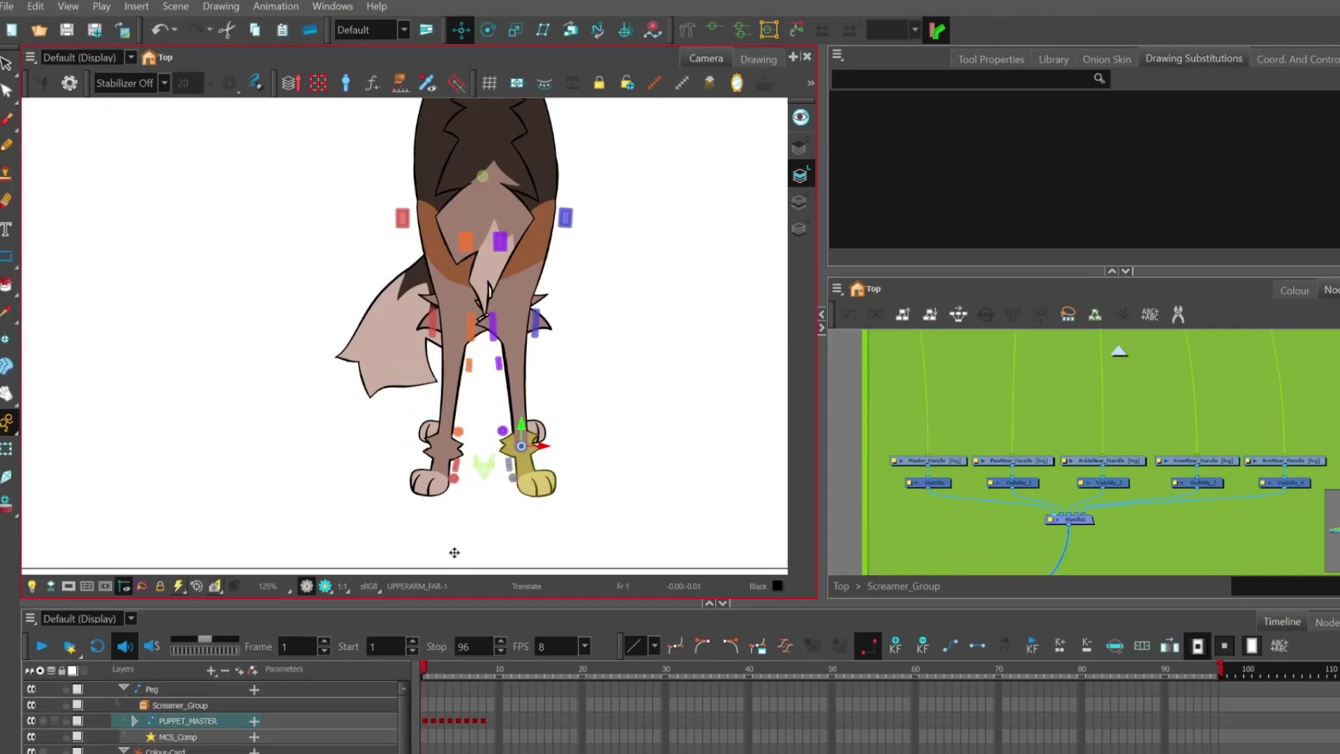
{"action": "scroll", "coordinate": [523, 485], "scroll_direction": "down", "scroll_amount": 3}
{"action": "key", "text": "period"}
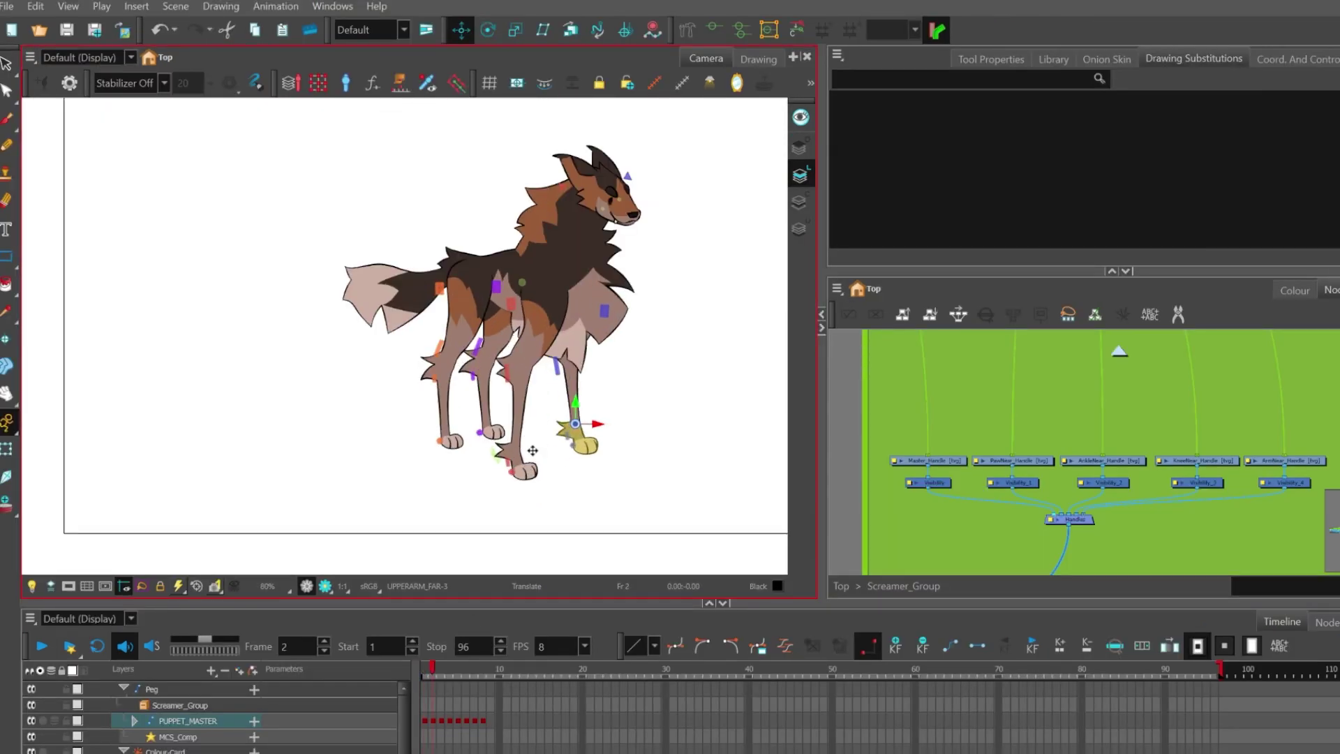
{"action": "key", "text": "comma"}
{"action": "key", "text": "period"}
{"action": "key", "text": "comma"}
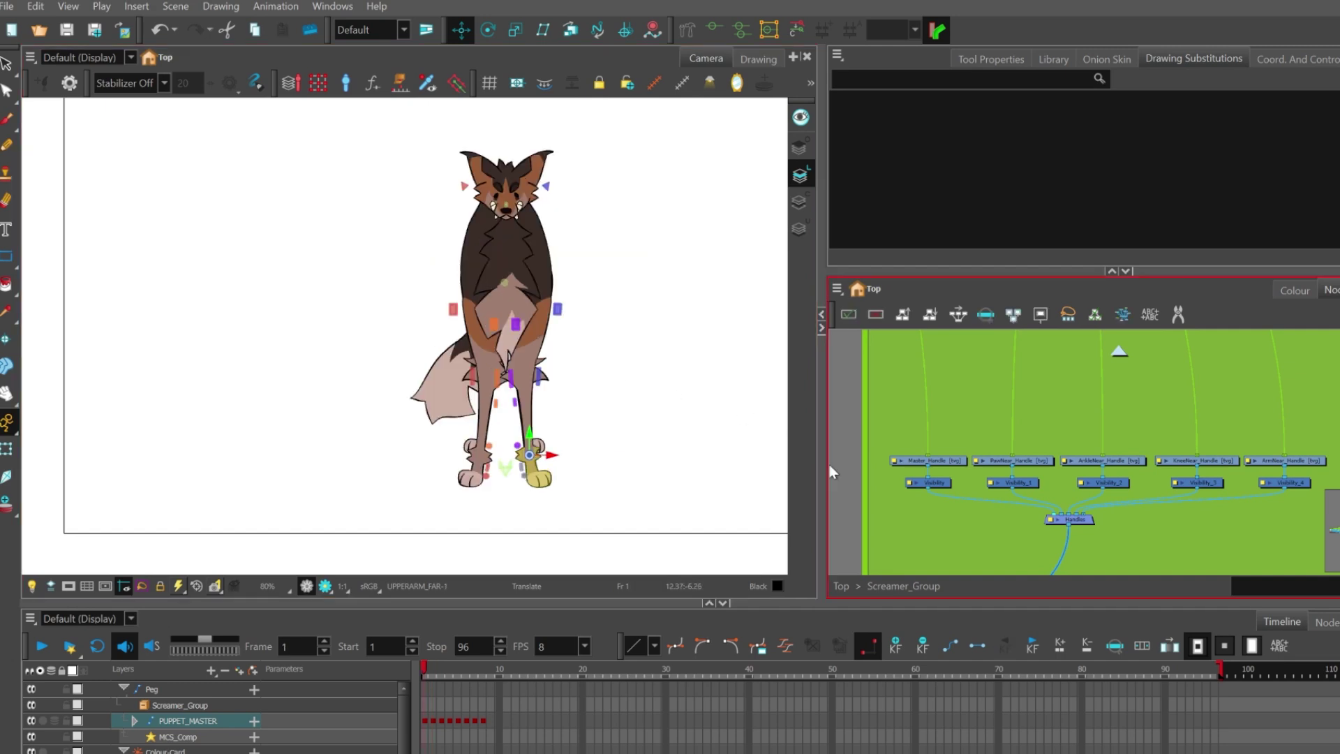
Step: Find the handles group in the node network and select the PawNear_Handle drawing
{"action": "scroll", "coordinate": [844, 453], "scroll_direction": "down", "scroll_amount": 2}
{"action": "scroll", "coordinate": [986, 506], "scroll_direction": "up", "scroll_amount": 3}
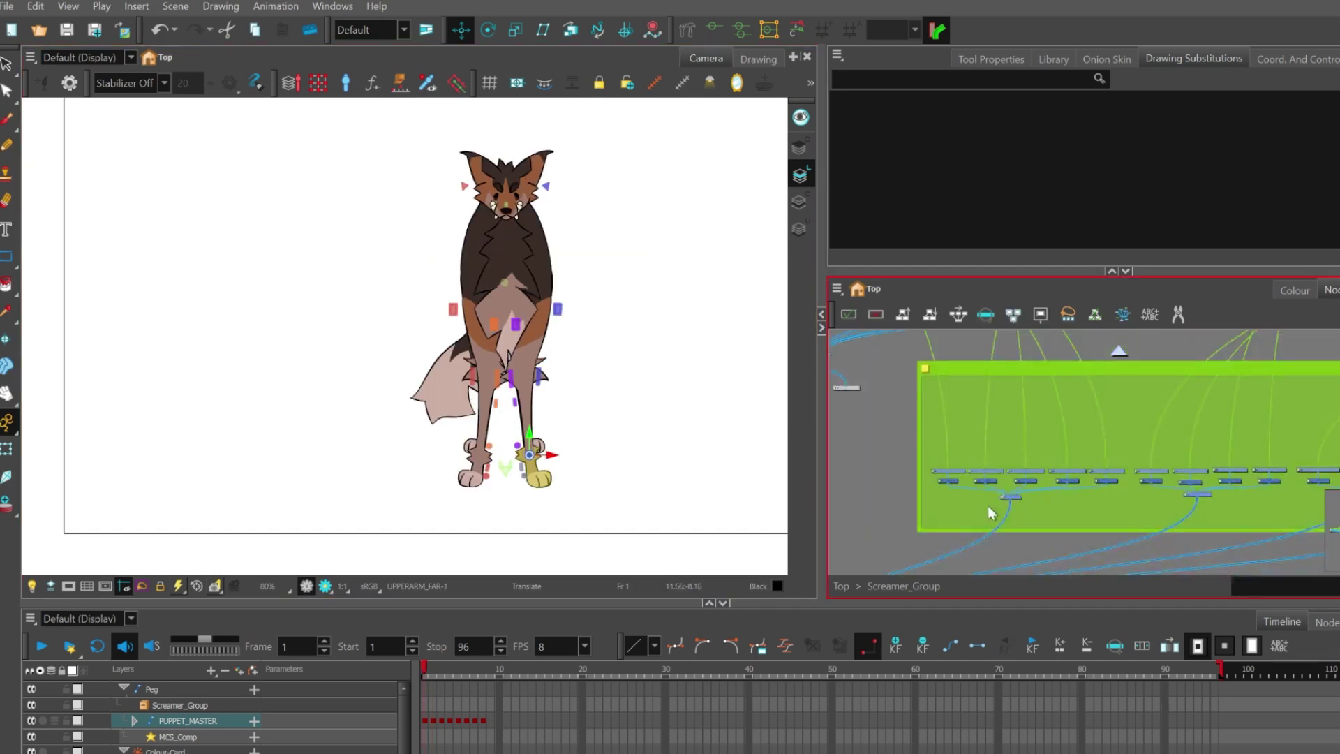
{"action": "left_click", "coordinate": [945, 494]}
{"action": "scroll", "coordinate": [956, 459], "scroll_direction": "up", "scroll_amount": 2}
{"action": "left_click", "coordinate": [970, 440]}
{"action": "left_click", "coordinate": [1105, 436]}
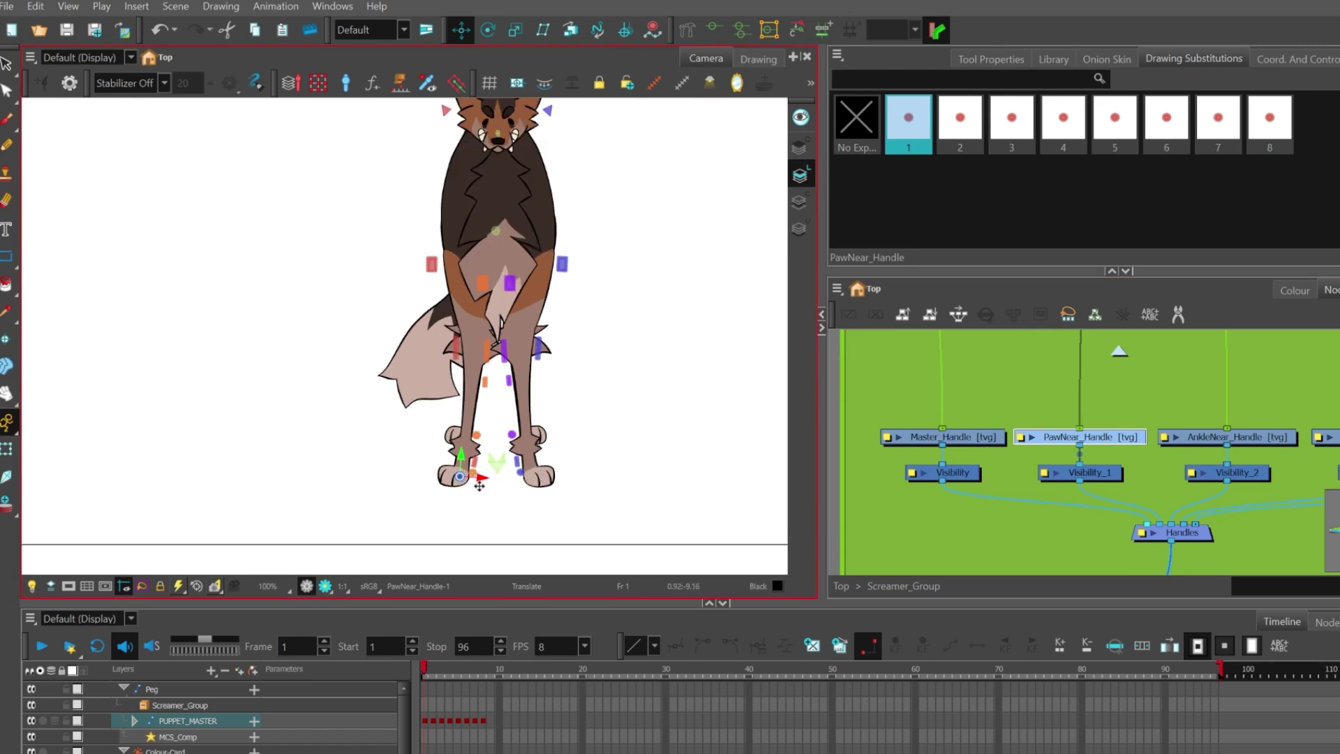
{"action": "scroll", "coordinate": [488, 475], "scroll_direction": "up", "scroll_amount": 4}
{"action": "scroll", "coordinate": [1022, 529], "scroll_direction": "down", "scroll_amount": 3}
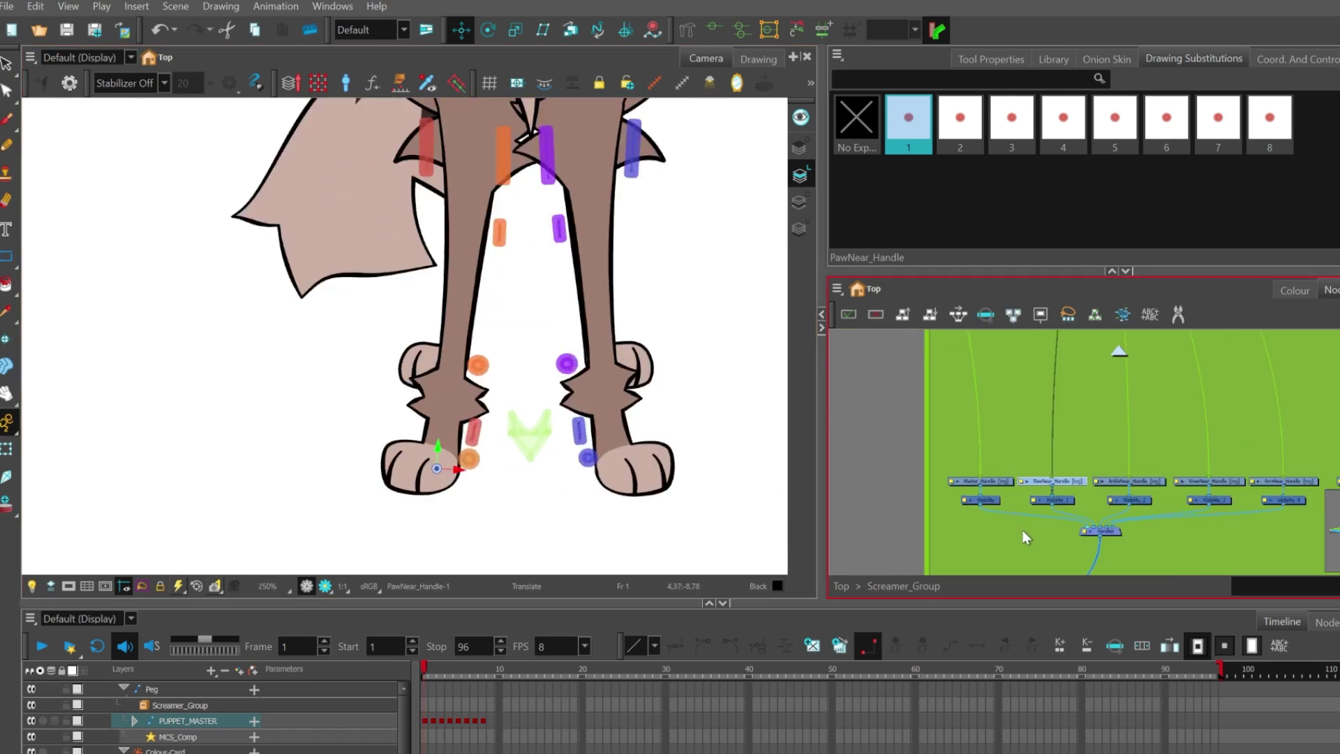
{"action": "scroll", "coordinate": [1026, 503], "scroll_direction": "down", "scroll_amount": 2}
{"action": "scroll", "coordinate": [1043, 499], "scroll_direction": "up", "scroll_amount": 3}
{"action": "left_click", "coordinate": [1069, 531]}
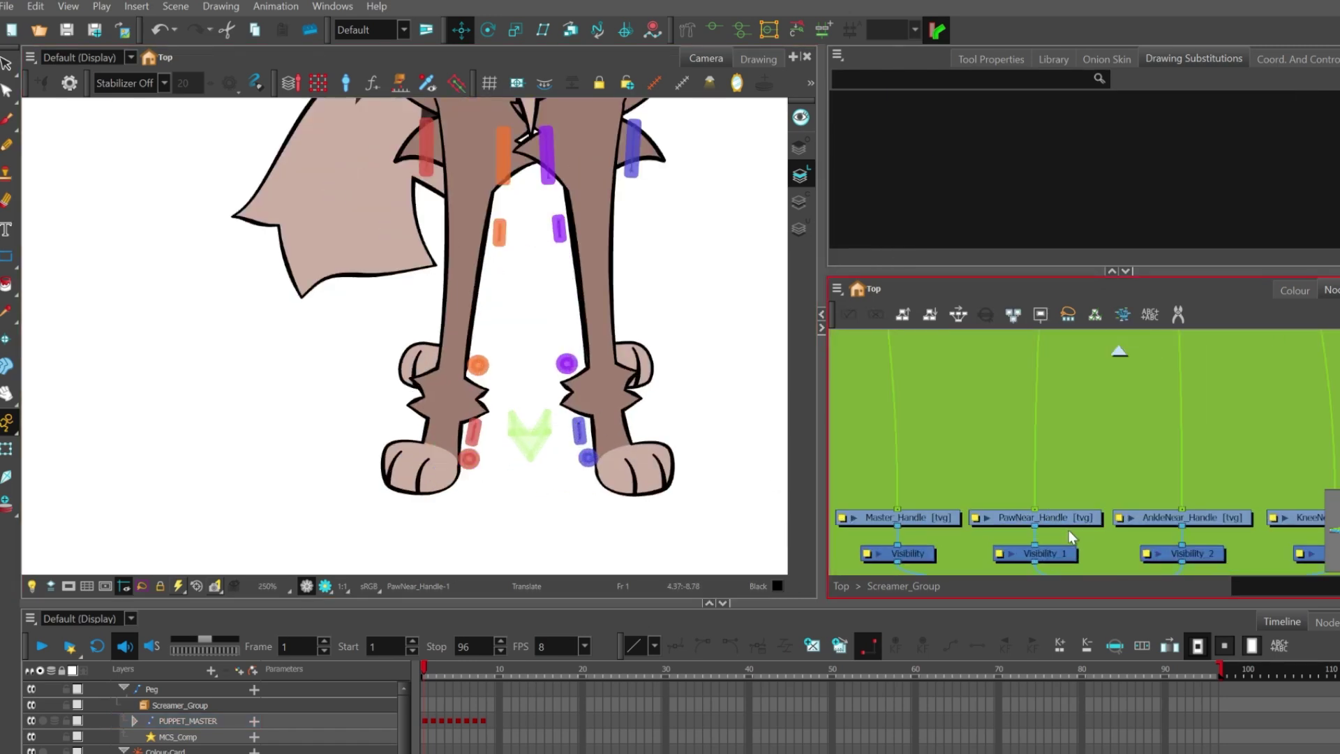
{"action": "left_click", "coordinate": [1068, 522]}
Step: Trace PawNear_Handle's connection up to the ARM_NEAR group and select Peg_1 above FRONTPAW_NEAR-P
{"action": "scroll", "coordinate": [1043, 522], "scroll_direction": "down", "scroll_amount": 5}
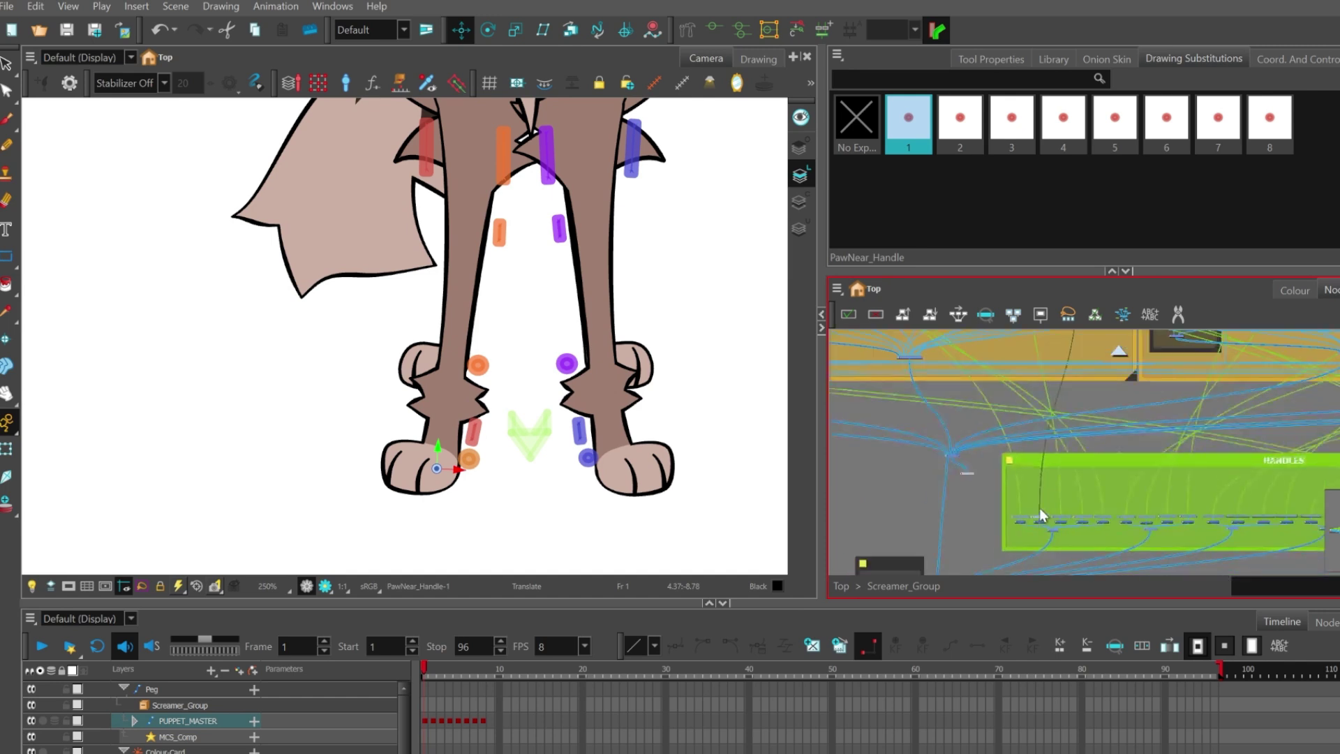
{"action": "scroll", "coordinate": [1046, 421], "scroll_direction": "up", "scroll_amount": 4}
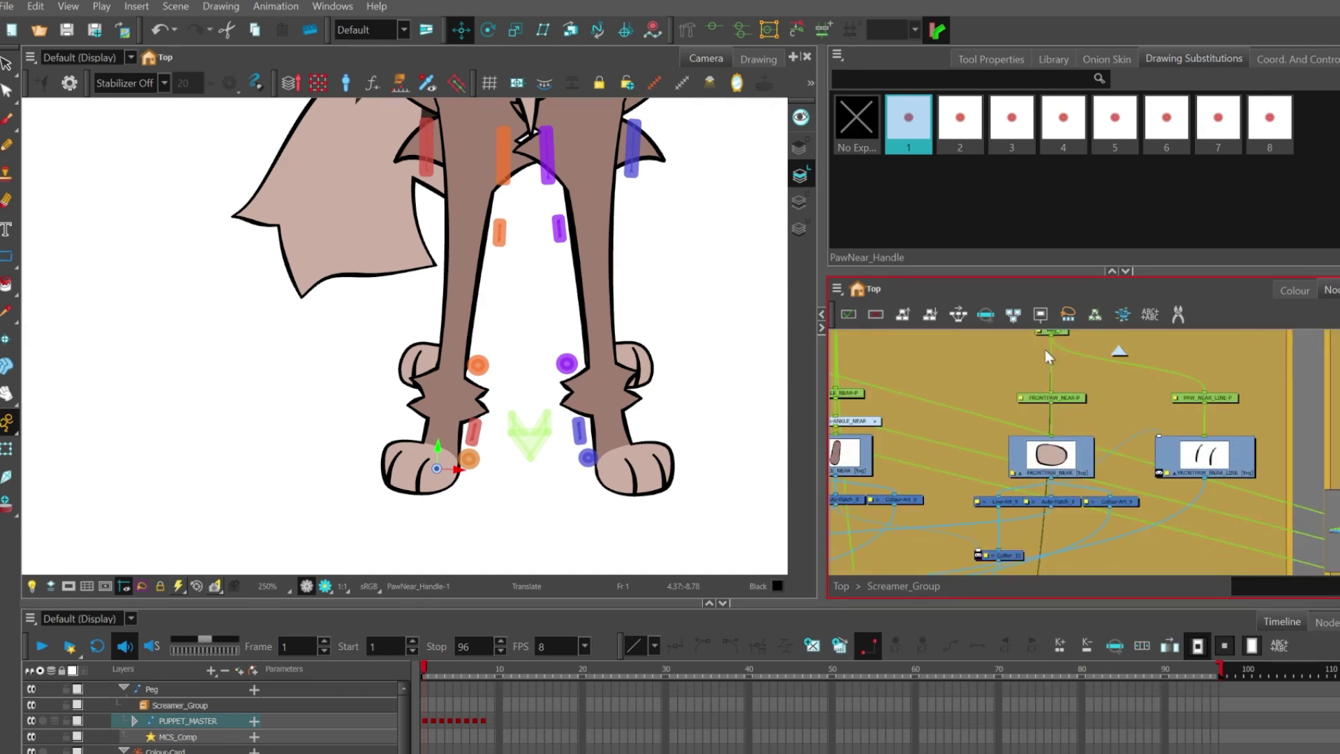
{"action": "scroll", "coordinate": [1054, 370], "scroll_direction": "down", "scroll_amount": 4}
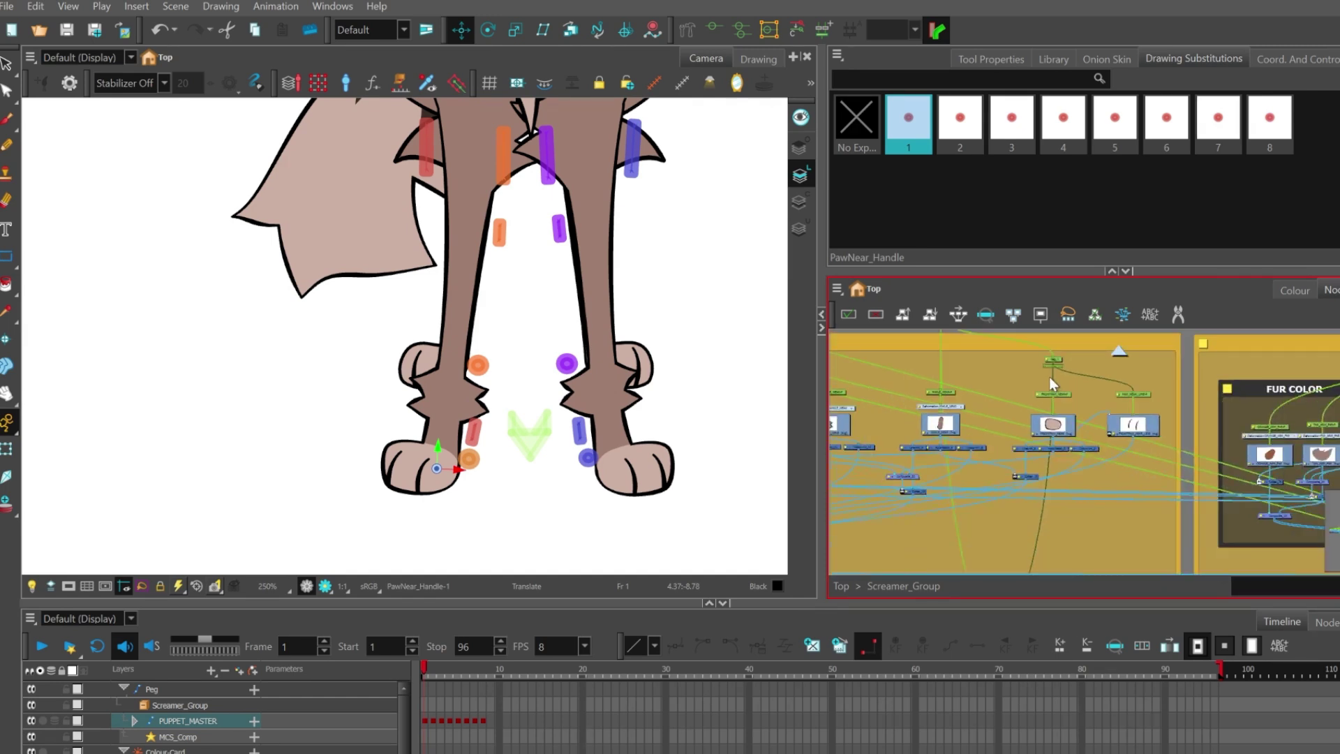
{"action": "scroll", "coordinate": [1024, 511], "scroll_direction": "up", "scroll_amount": 5}
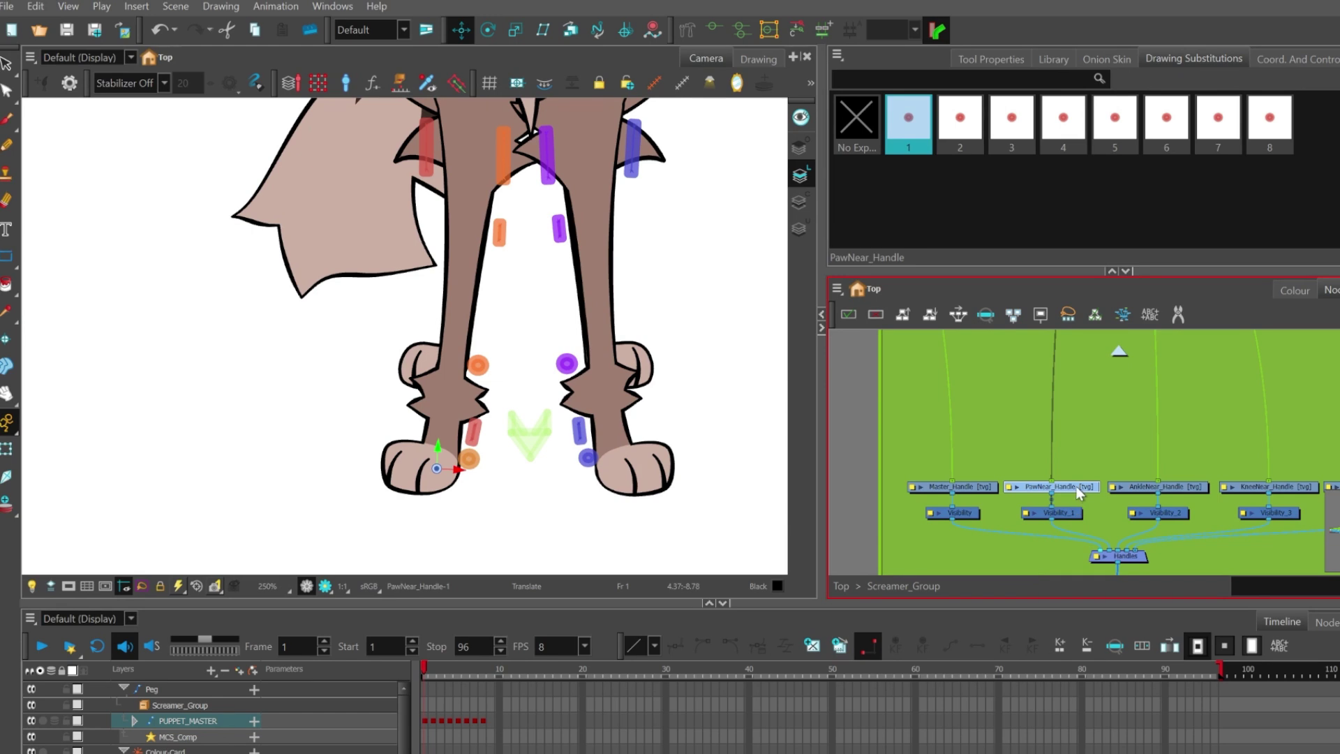
{"action": "scroll", "coordinate": [1044, 530], "scroll_direction": "down", "scroll_amount": 4}
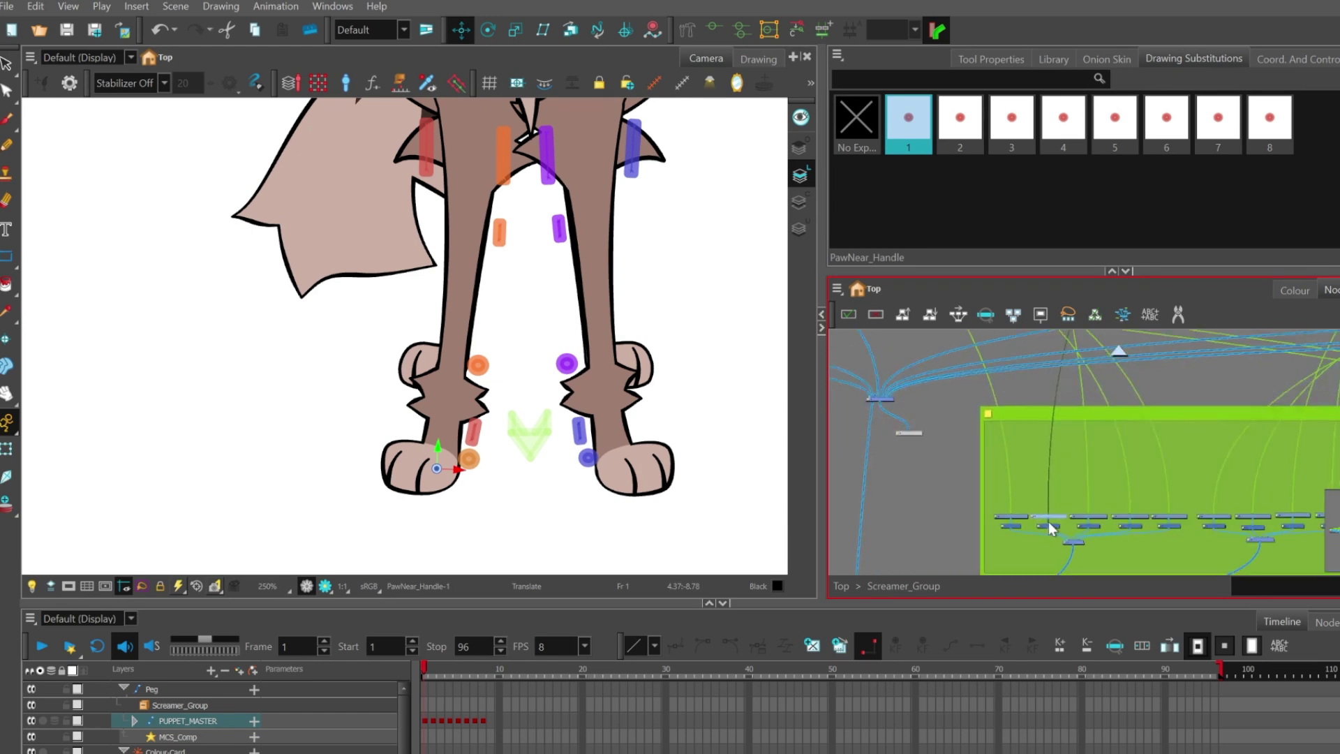
{"action": "scroll", "coordinate": [1065, 346], "scroll_direction": "up", "scroll_amount": 5}
{"action": "scroll", "coordinate": [1064, 346], "scroll_direction": "up", "scroll_amount": 3}
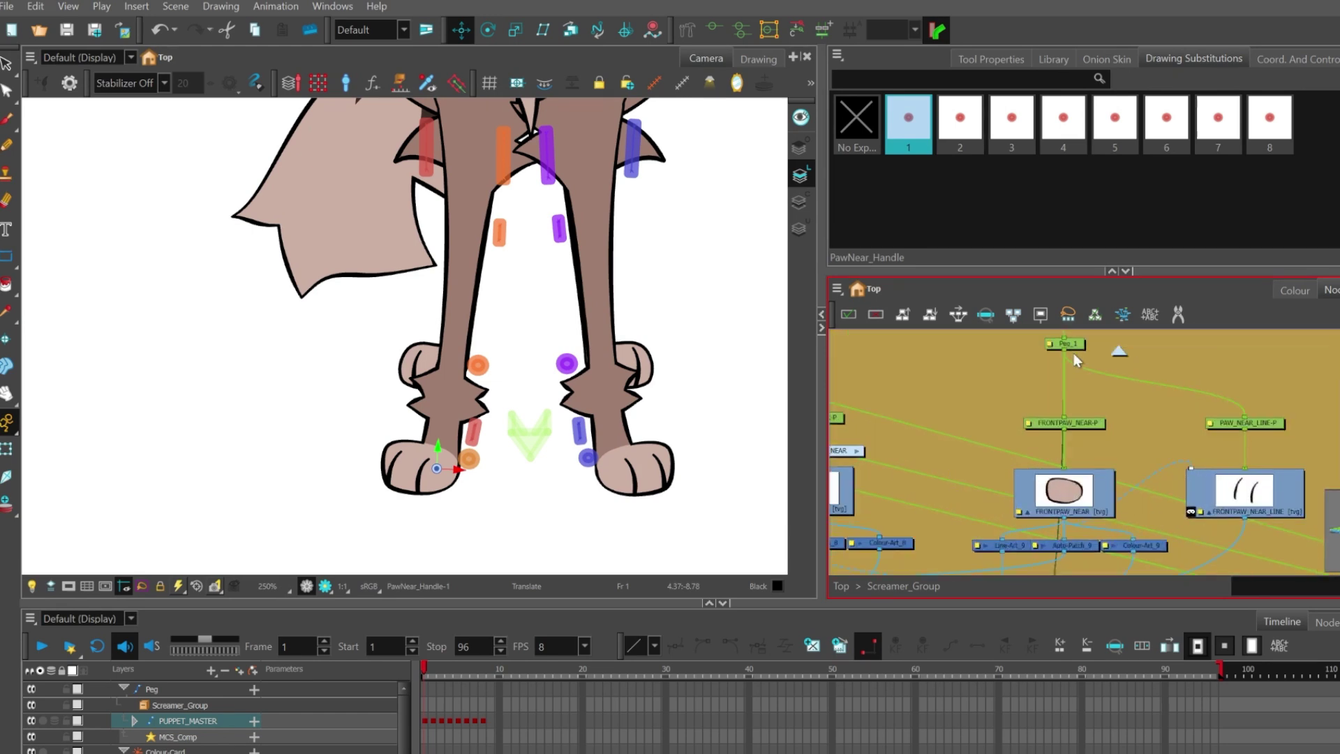
{"action": "left_click", "coordinate": [1074, 352]}
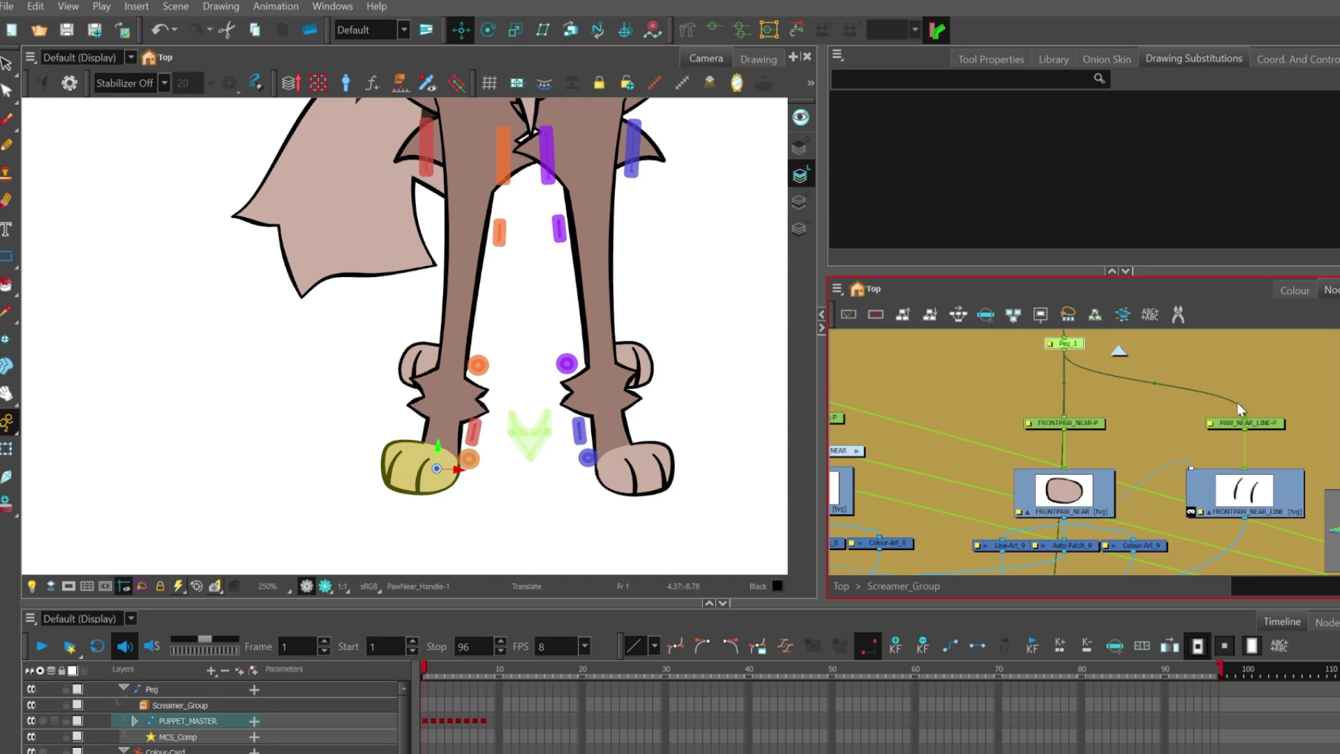
Step: Reselect PawNear_Handle, try a small ellipse on the near front paw's red marker with the Ellipse tool, and undo the shape
{"action": "scroll", "coordinate": [1087, 384], "scroll_direction": "down", "scroll_amount": 5}
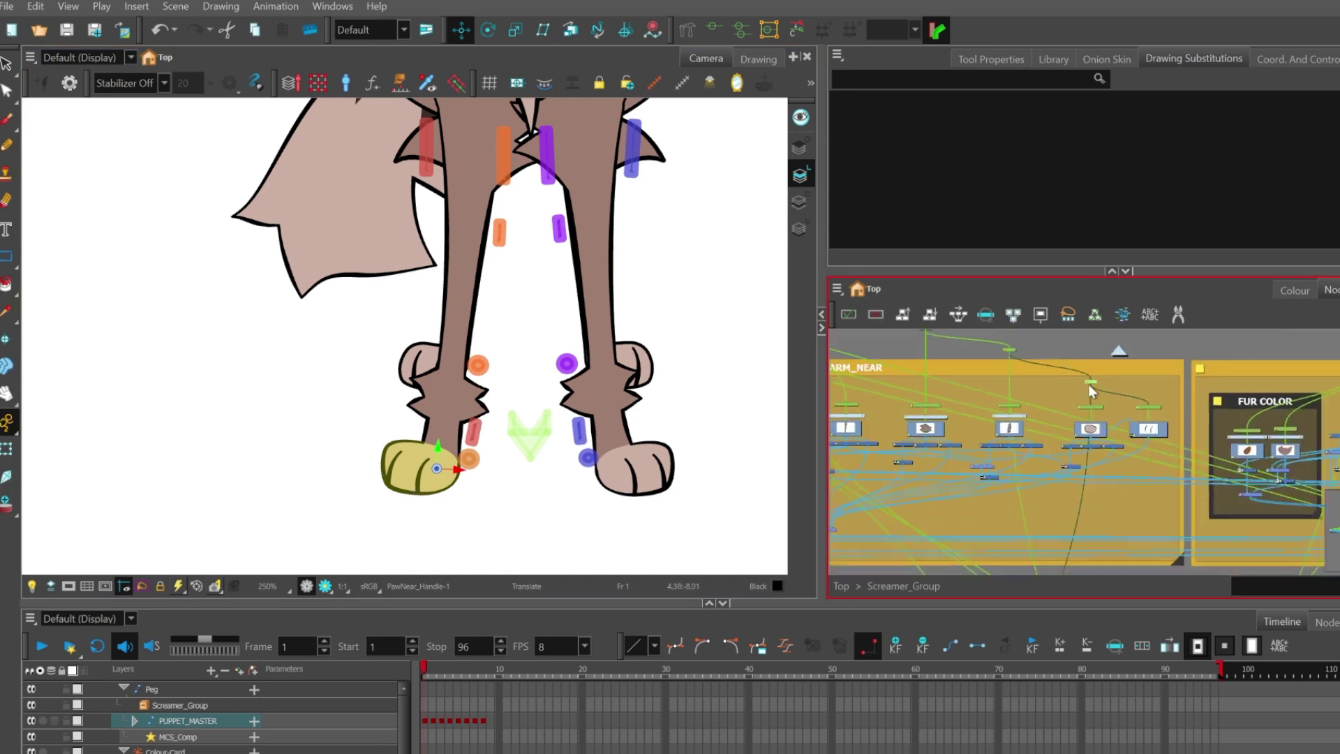
{"action": "scroll", "coordinate": [1069, 436], "scroll_direction": "up", "scroll_amount": 4}
{"action": "scroll", "coordinate": [1084, 509], "scroll_direction": "up", "scroll_amount": 3}
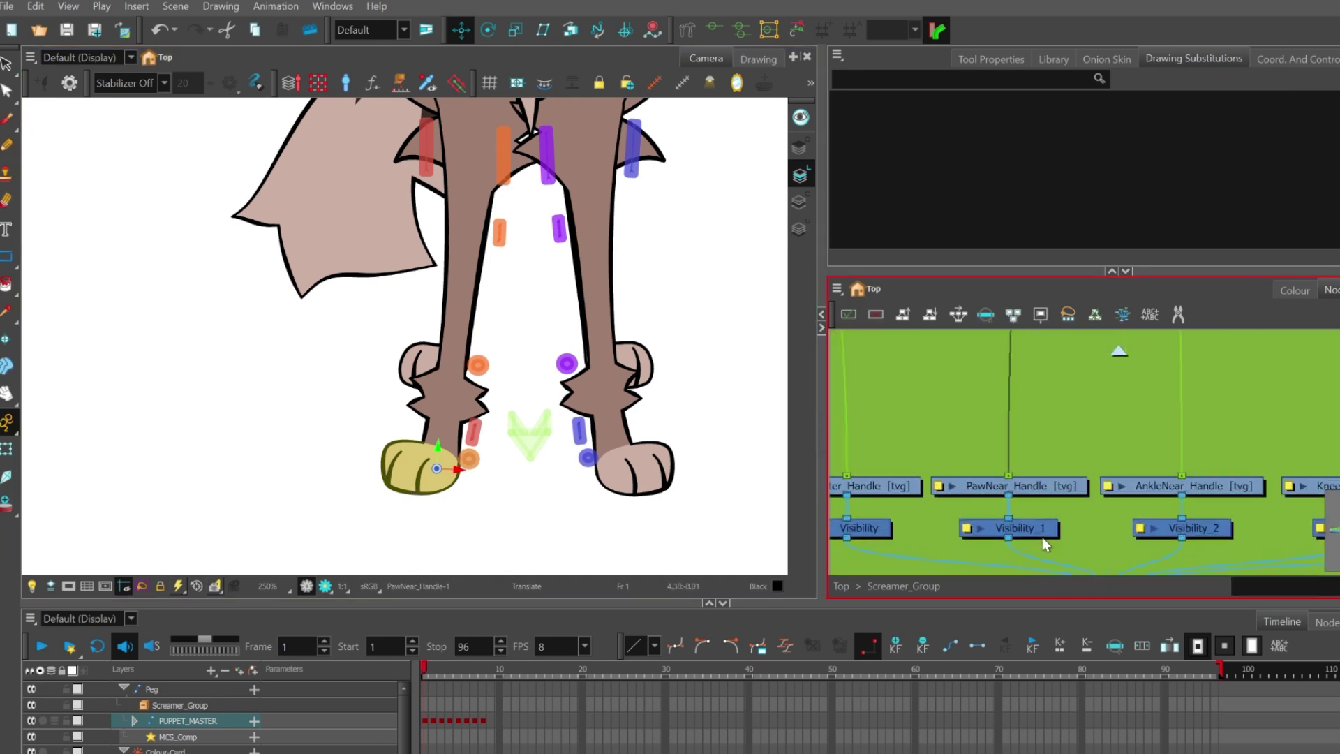
{"action": "left_click", "coordinate": [1045, 486]}
{"action": "scroll", "coordinate": [510, 355], "scroll_direction": "up", "scroll_amount": 2}
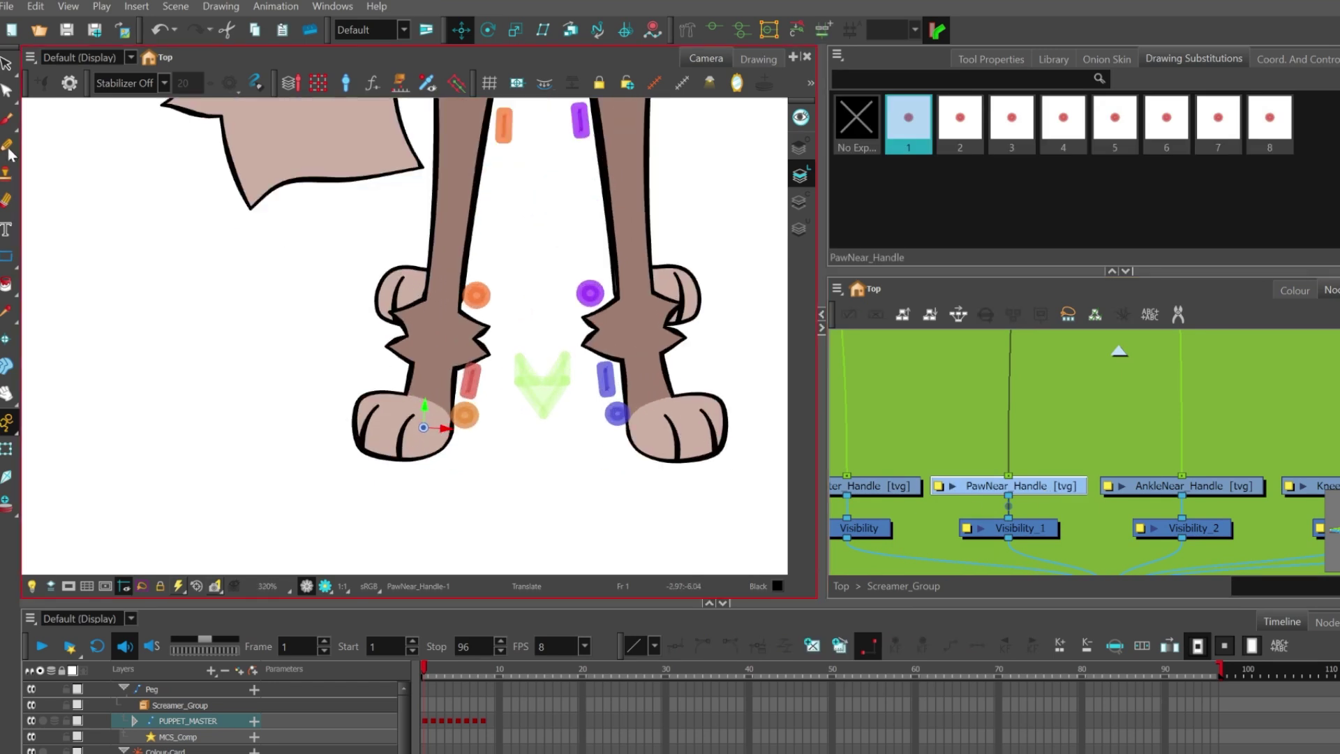
{"action": "left_click", "coordinate": [2, 269]}
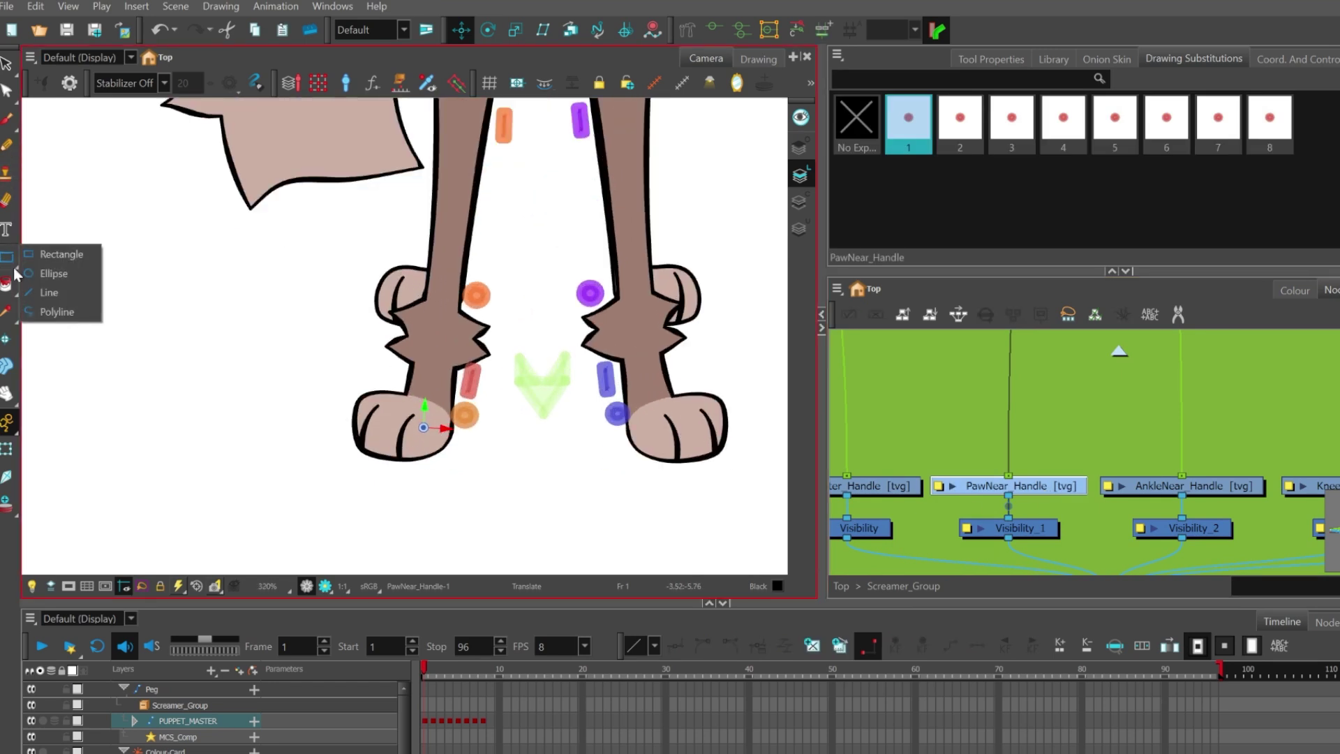
{"action": "left_click", "coordinate": [48, 273]}
{"action": "scroll", "coordinate": [534, 472], "scroll_direction": "up", "scroll_amount": 3}
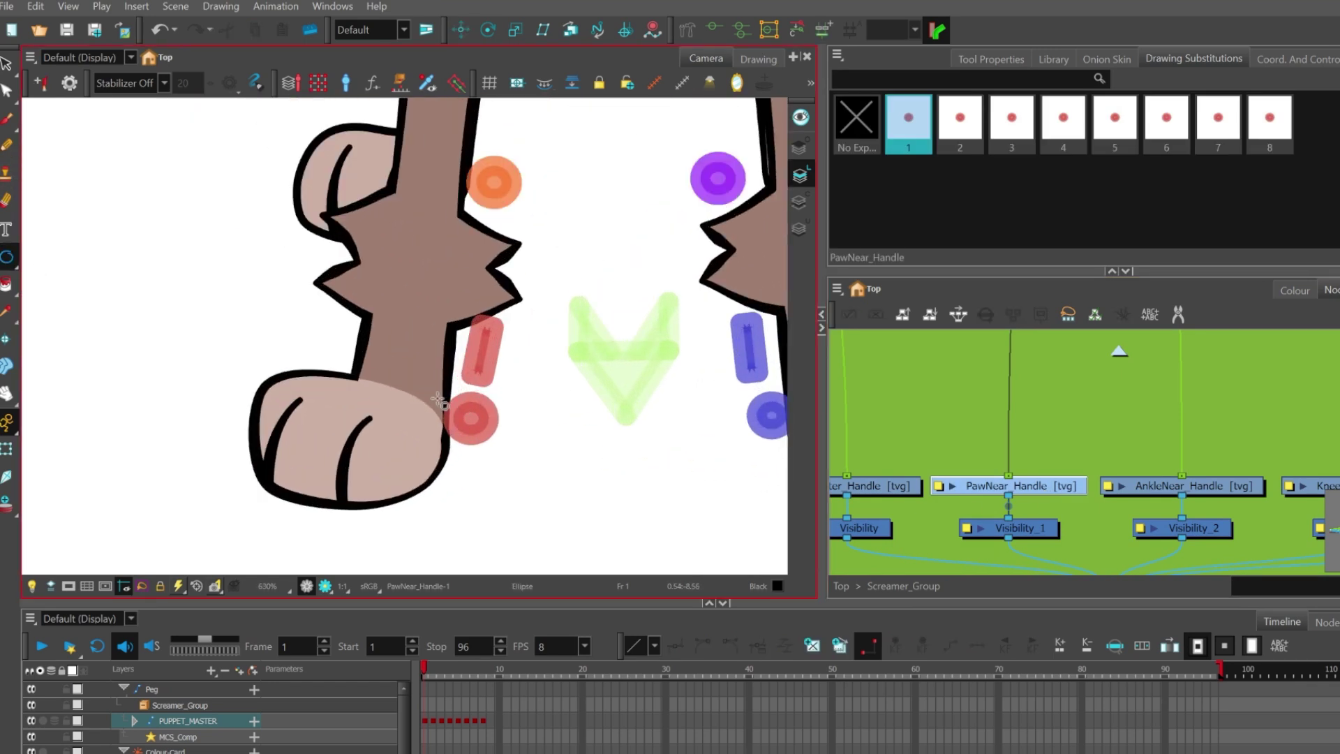
{"action": "left_click_drag", "start_coordinate": [458, 417], "coordinate": [483, 443]}
{"action": "key", "text": "ctrl+z"}
Step: Open the Controllers palette and inspect the light green New 1 swatch's colour and alpha settings without changing them
{"action": "left_click", "coordinate": [1294, 290]}
{"action": "scroll", "coordinate": [925, 381], "scroll_direction": "down", "scroll_amount": 1}
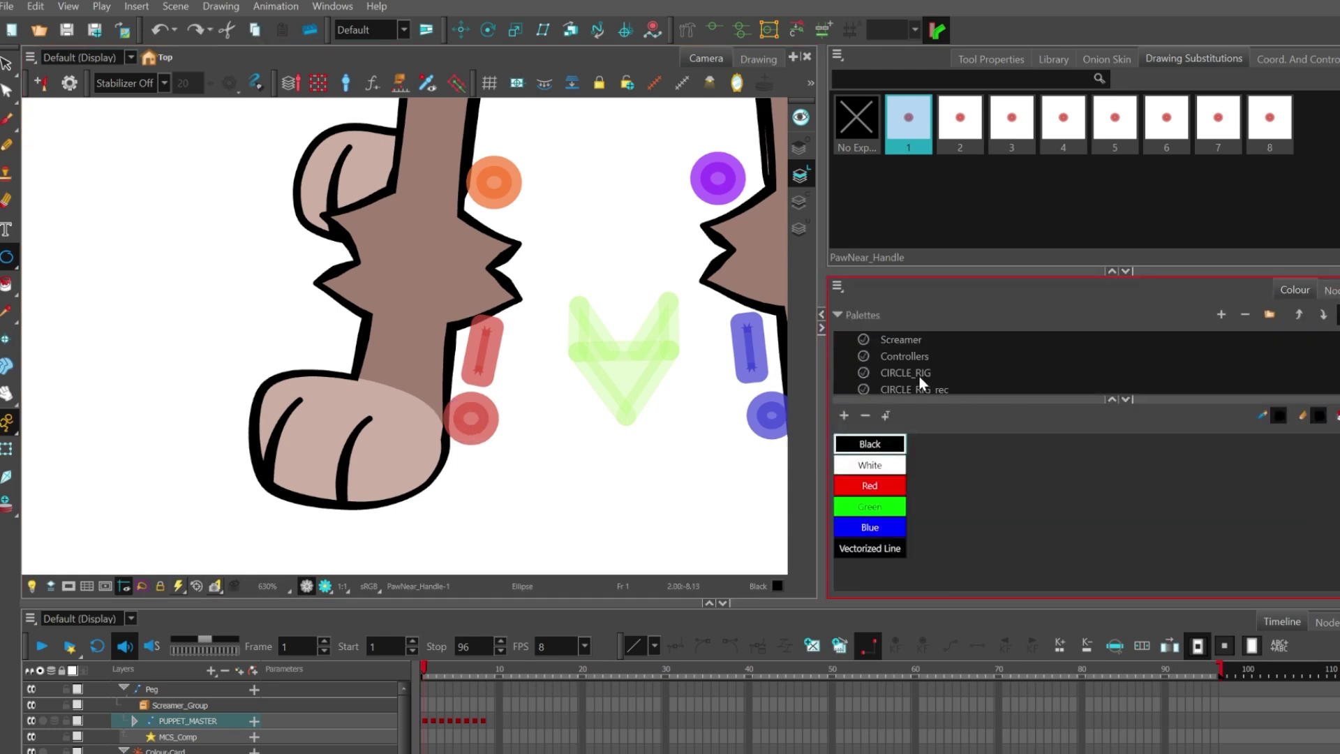
{"action": "left_click", "coordinate": [920, 357]}
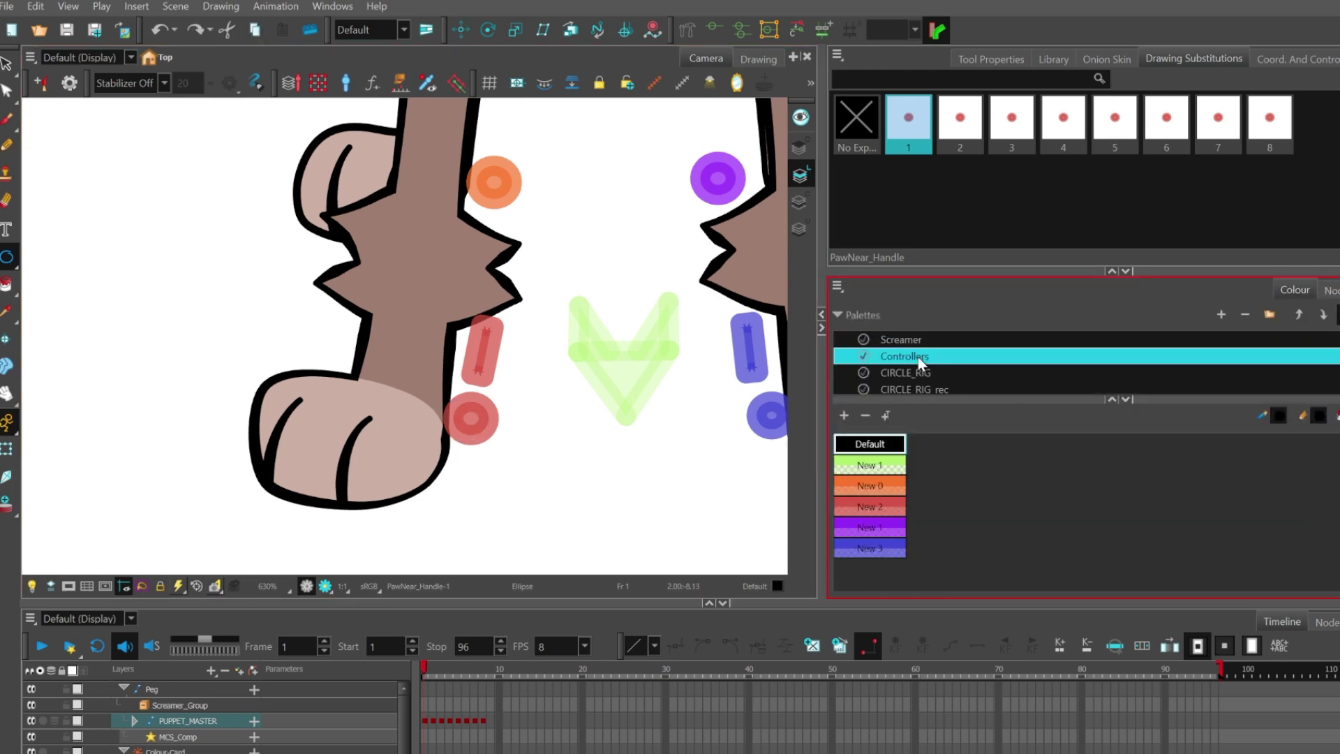
{"action": "double_click", "coordinate": [899, 469]}
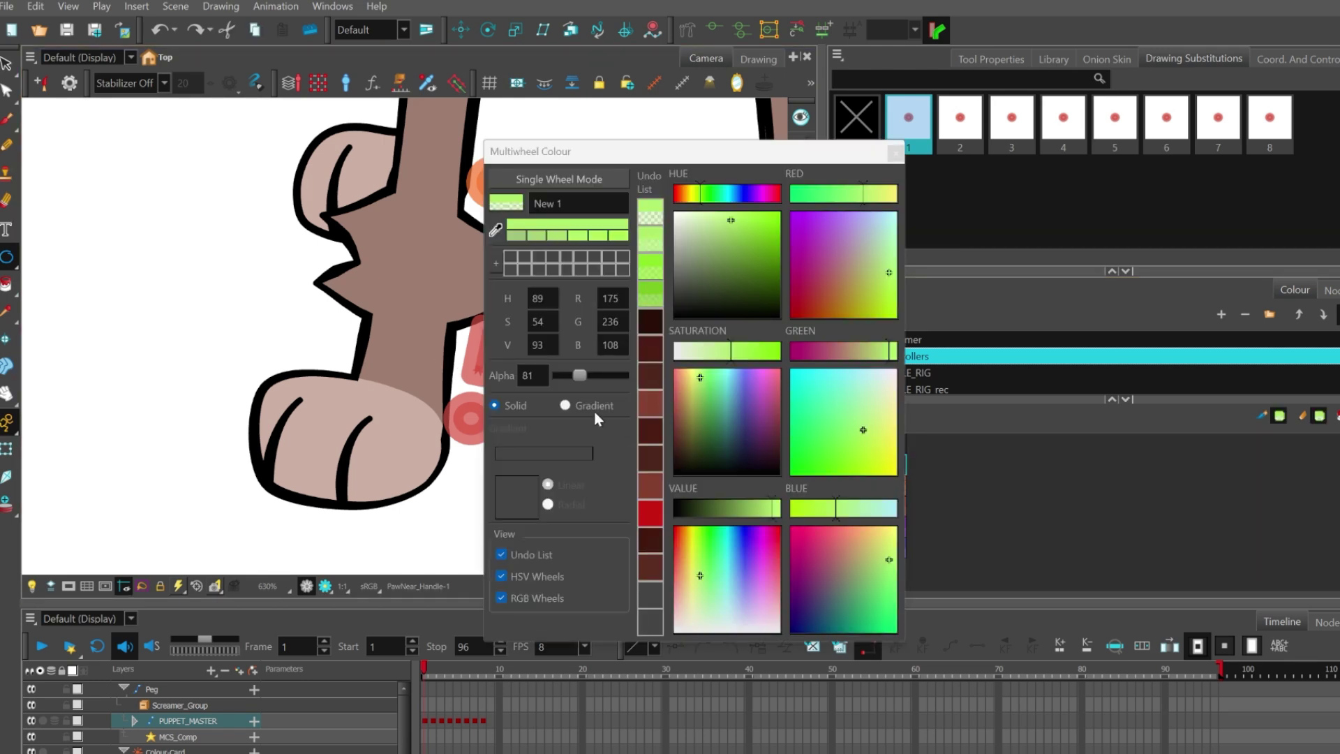
{"action": "left_click", "coordinate": [896, 153]}
Step: Examine the coloured leg handles in each of the puppet's eight views, ending back at the front view in frame 1
{"action": "scroll", "coordinate": [520, 462], "scroll_direction": "down", "scroll_amount": 3}
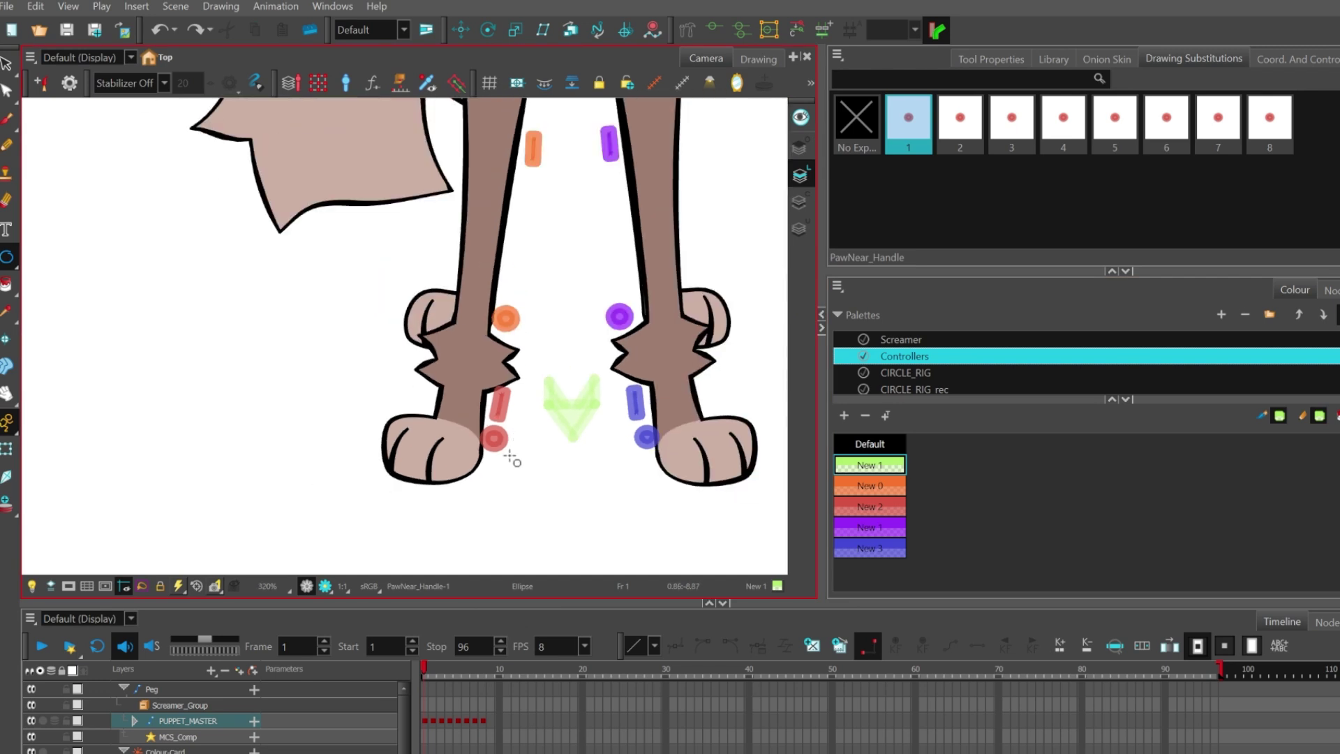
{"action": "scroll", "coordinate": [513, 457], "scroll_direction": "down", "scroll_amount": 2}
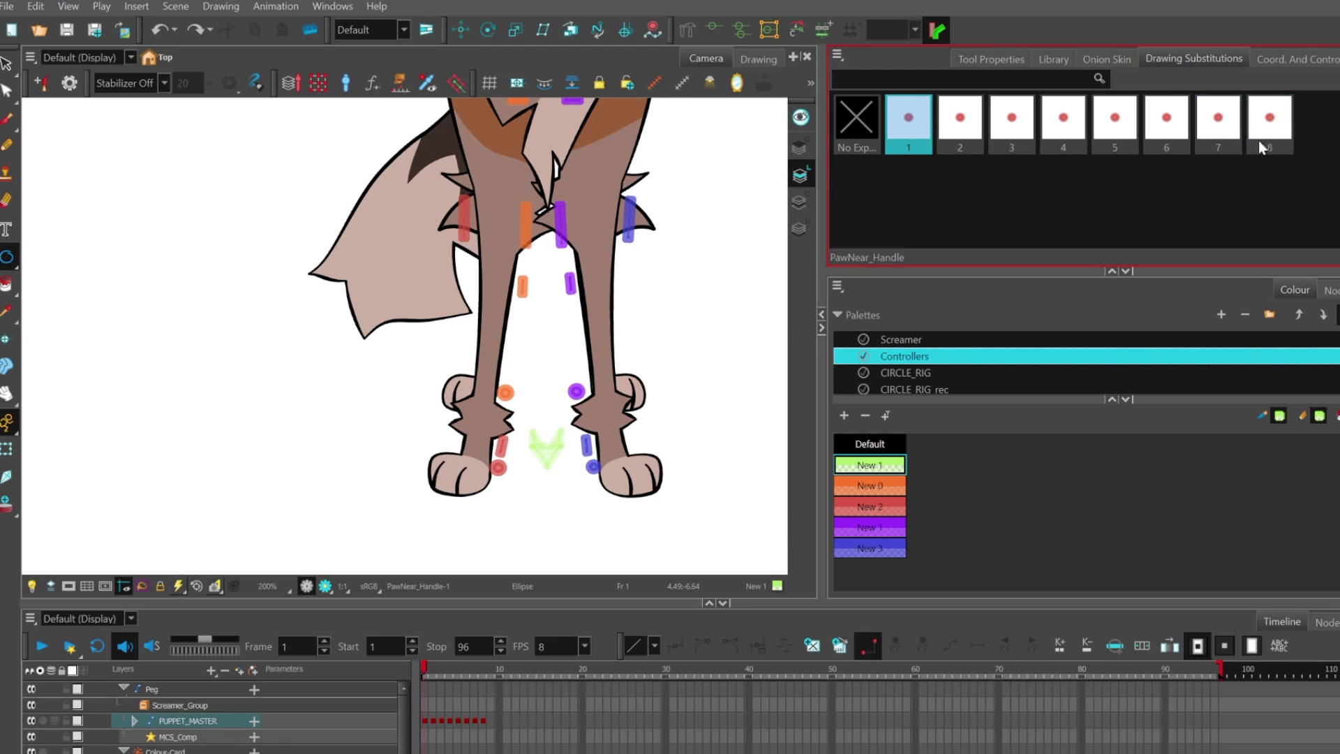
{"action": "key", "text": "period"}
{"action": "scroll", "coordinate": [371, 437], "scroll_direction": "down", "scroll_amount": 2}
{"action": "scroll", "coordinate": [529, 452], "scroll_direction": "up", "scroll_amount": 3}
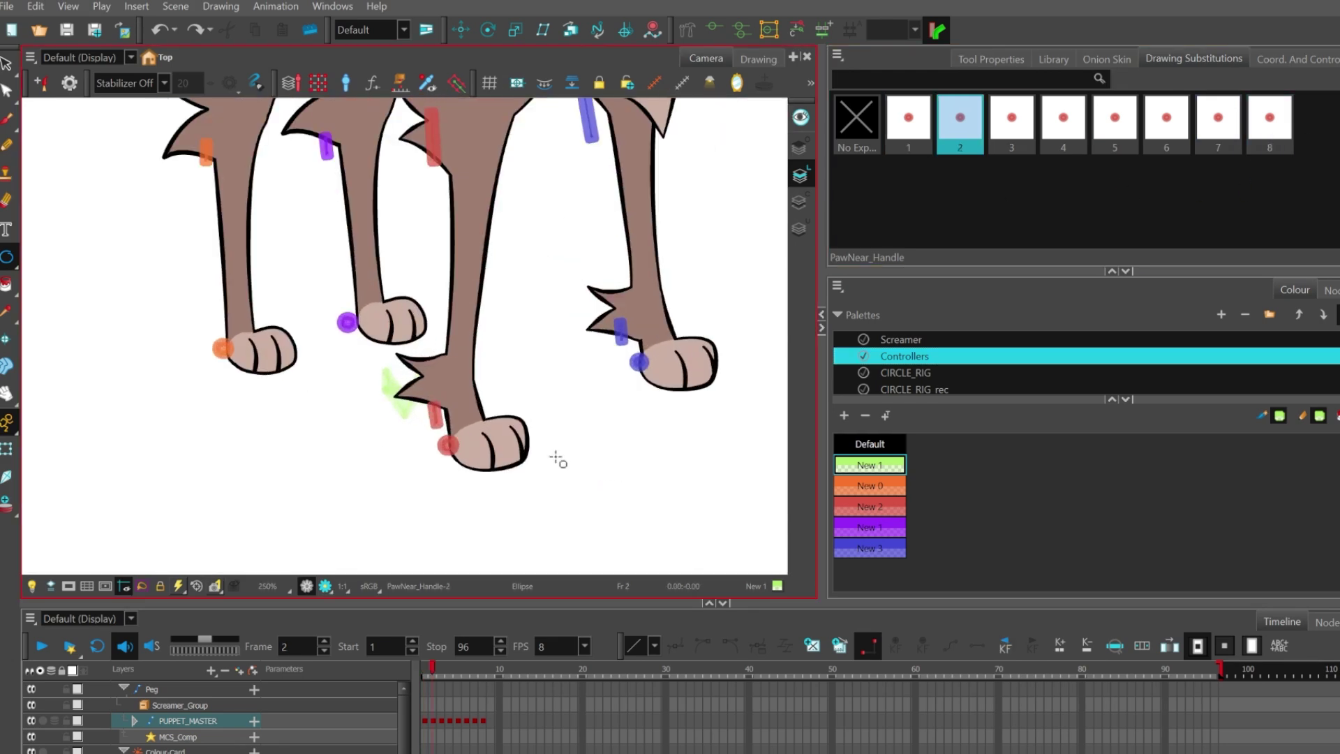
{"action": "key", "text": "period"}
{"action": "key", "text": "period"}
{"action": "key", "text": "period"}
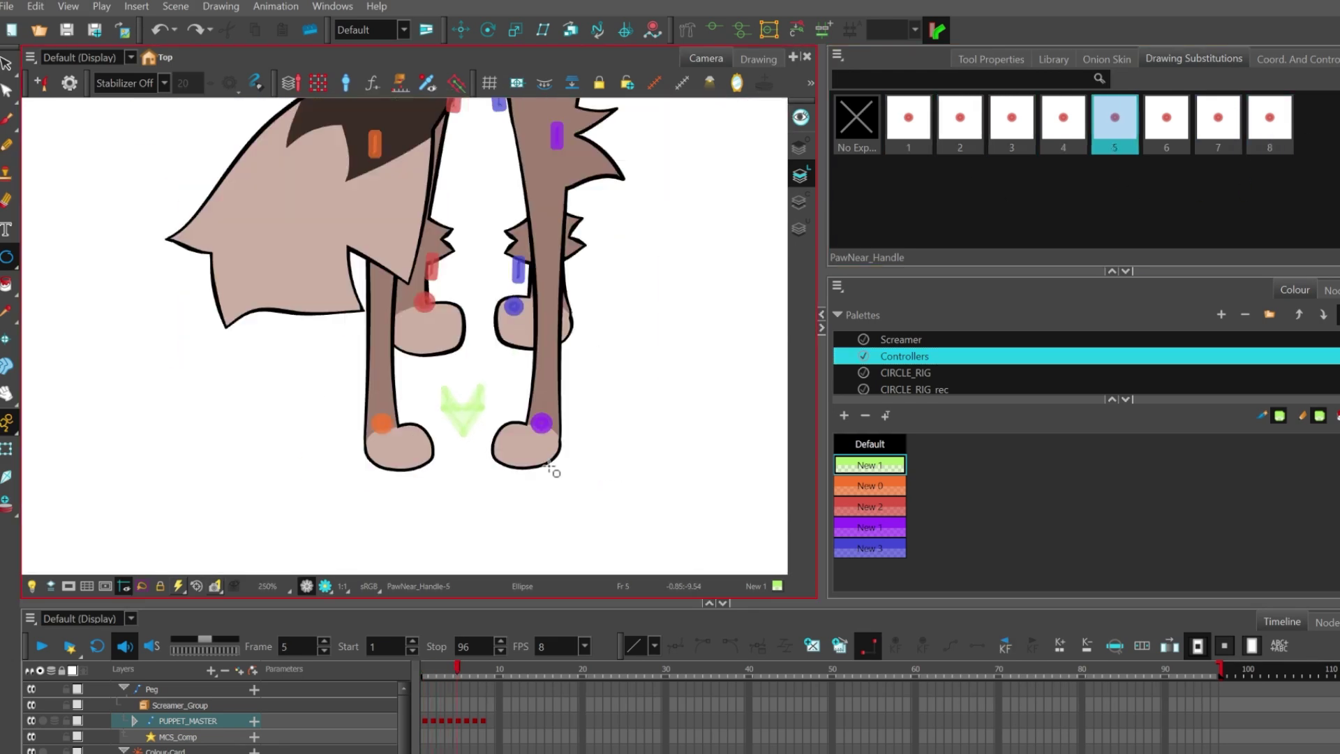
{"action": "key", "text": "period"}
{"action": "key", "text": "period"}
{"action": "key", "text": "period"}
{"action": "key", "text": "comma"}
{"action": "key", "text": "comma"}
{"action": "key", "text": "comma"}
{"action": "key", "text": "comma"}
{"action": "key", "text": "comma"}
{"action": "key", "text": "comma"}
{"action": "key", "text": "comma"}
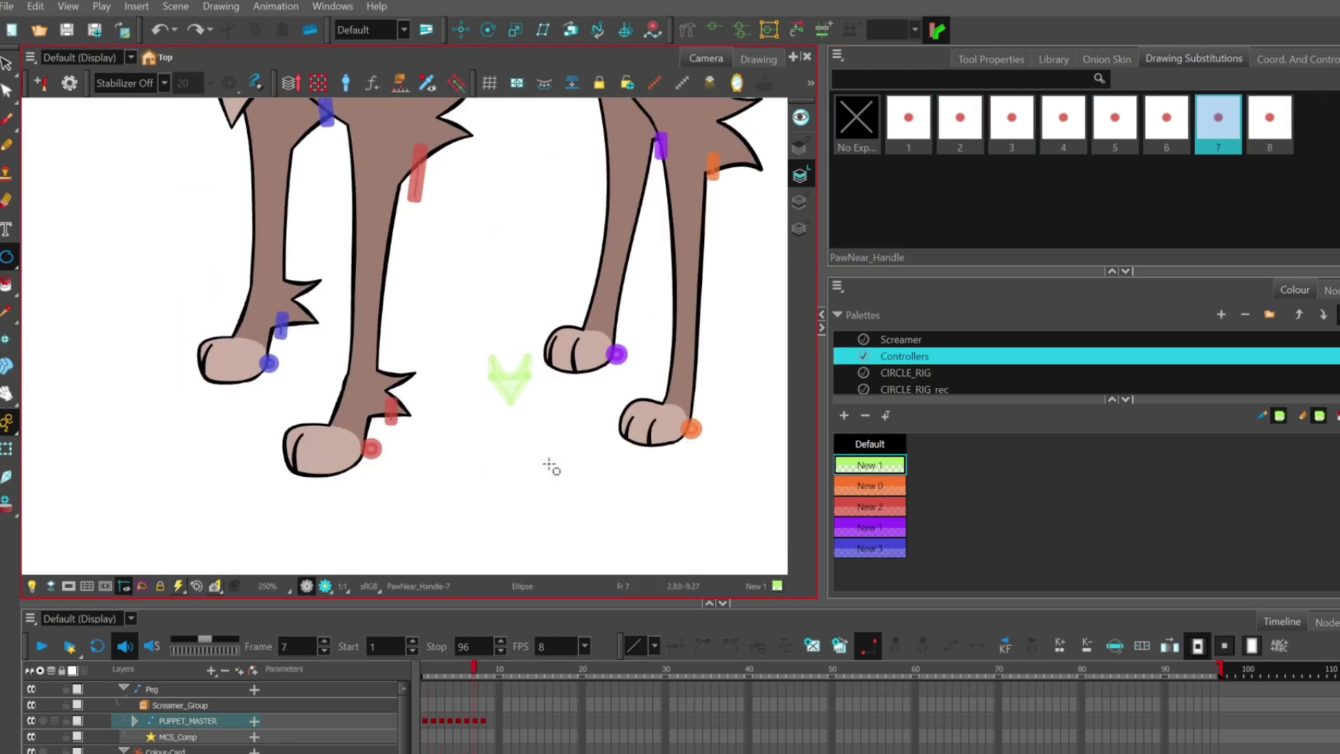
Step: Compare the front view in render preview with the OpenGL view, and bring the Visibility_1 node under PawNear_Handle into focus
{"action": "left_click", "coordinate": [1331, 290]}
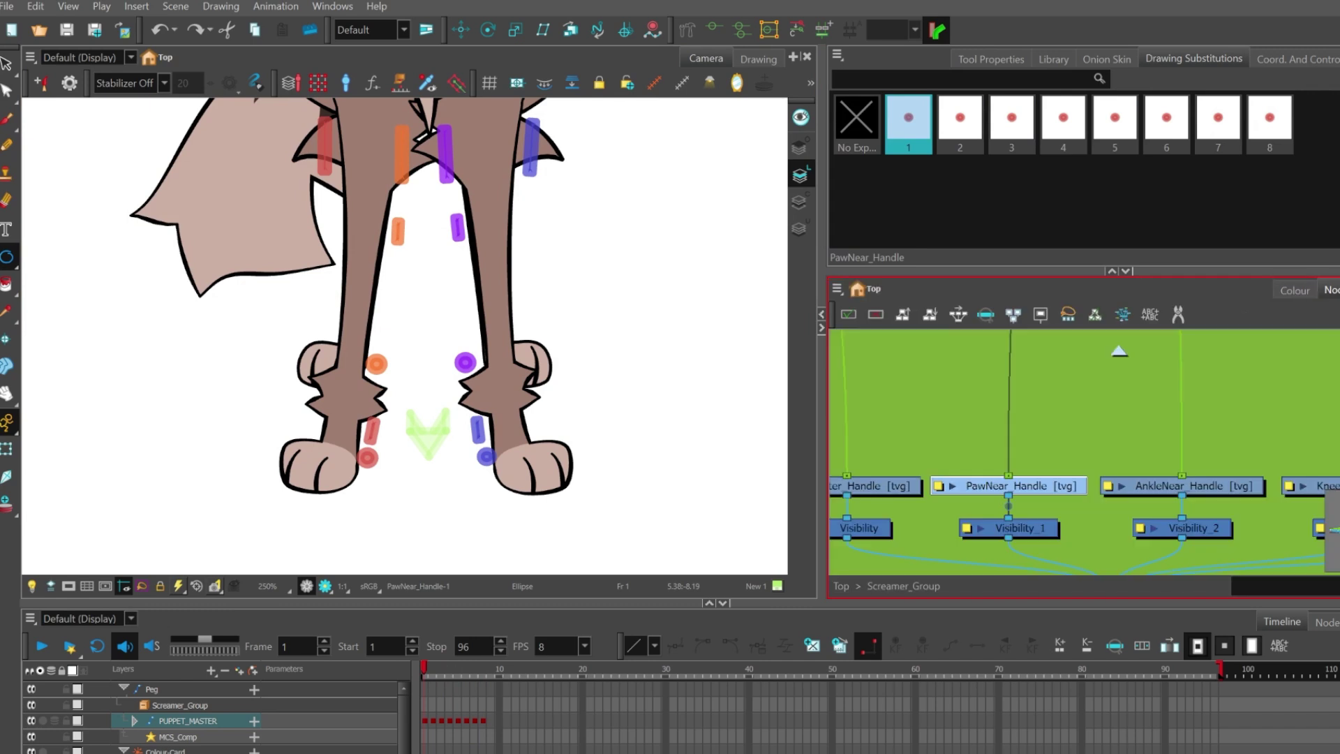
{"action": "scroll", "coordinate": [1001, 441], "scroll_direction": "up", "scroll_amount": 2}
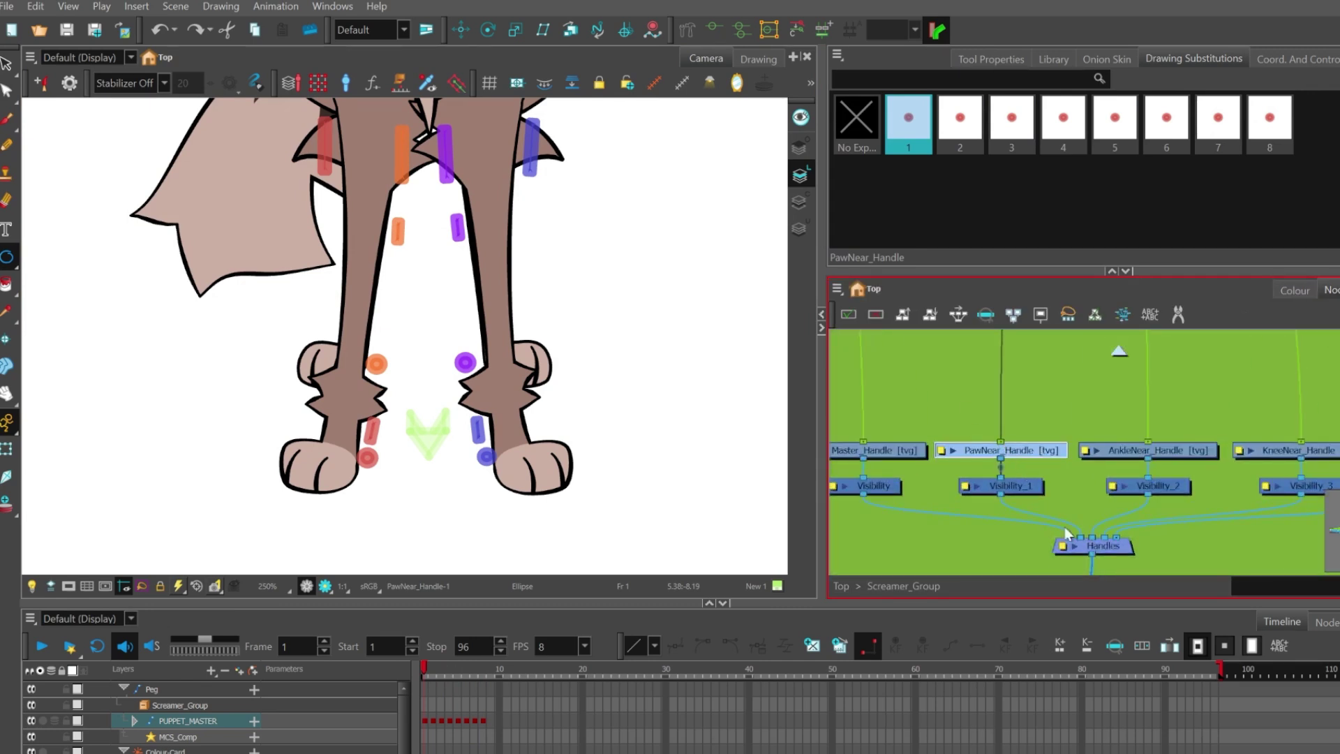
{"action": "left_click", "coordinate": [324, 585]}
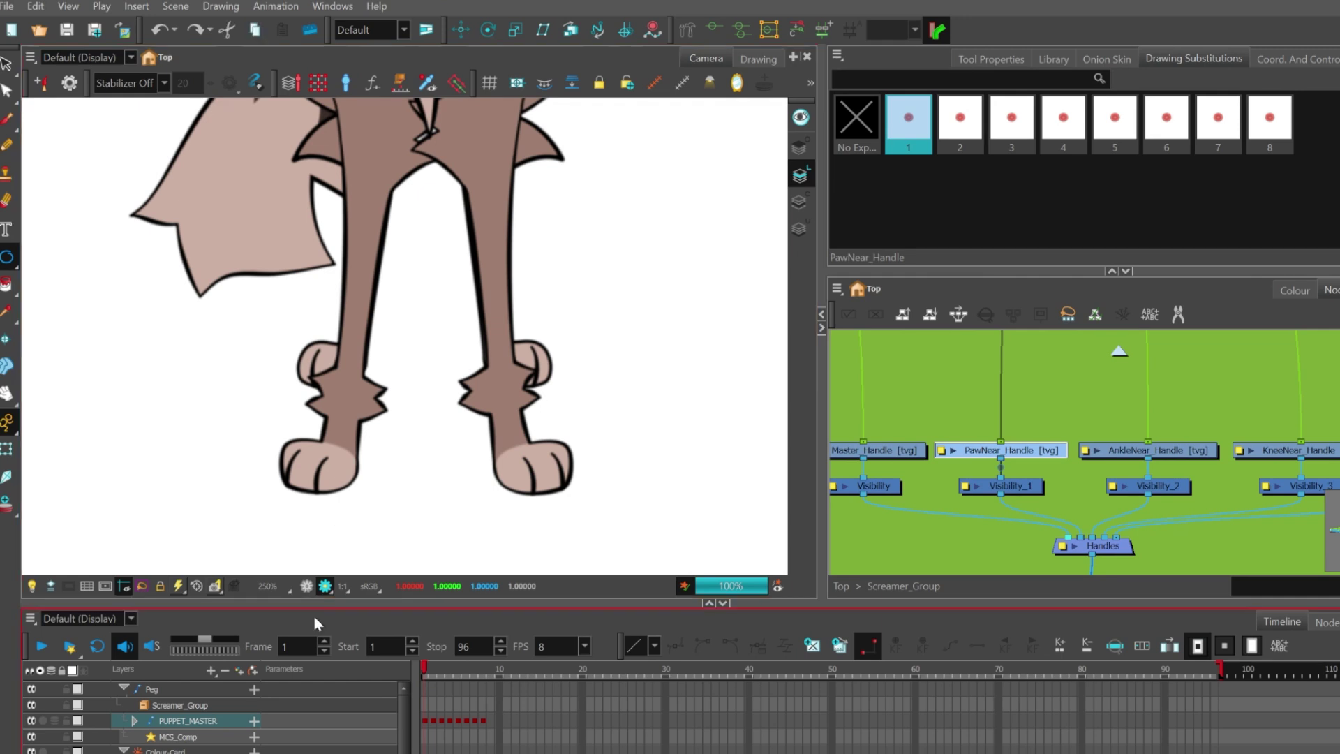
{"action": "left_click", "coordinate": [306, 590]}
{"action": "scroll", "coordinate": [976, 460], "scroll_direction": "up", "scroll_amount": 3}
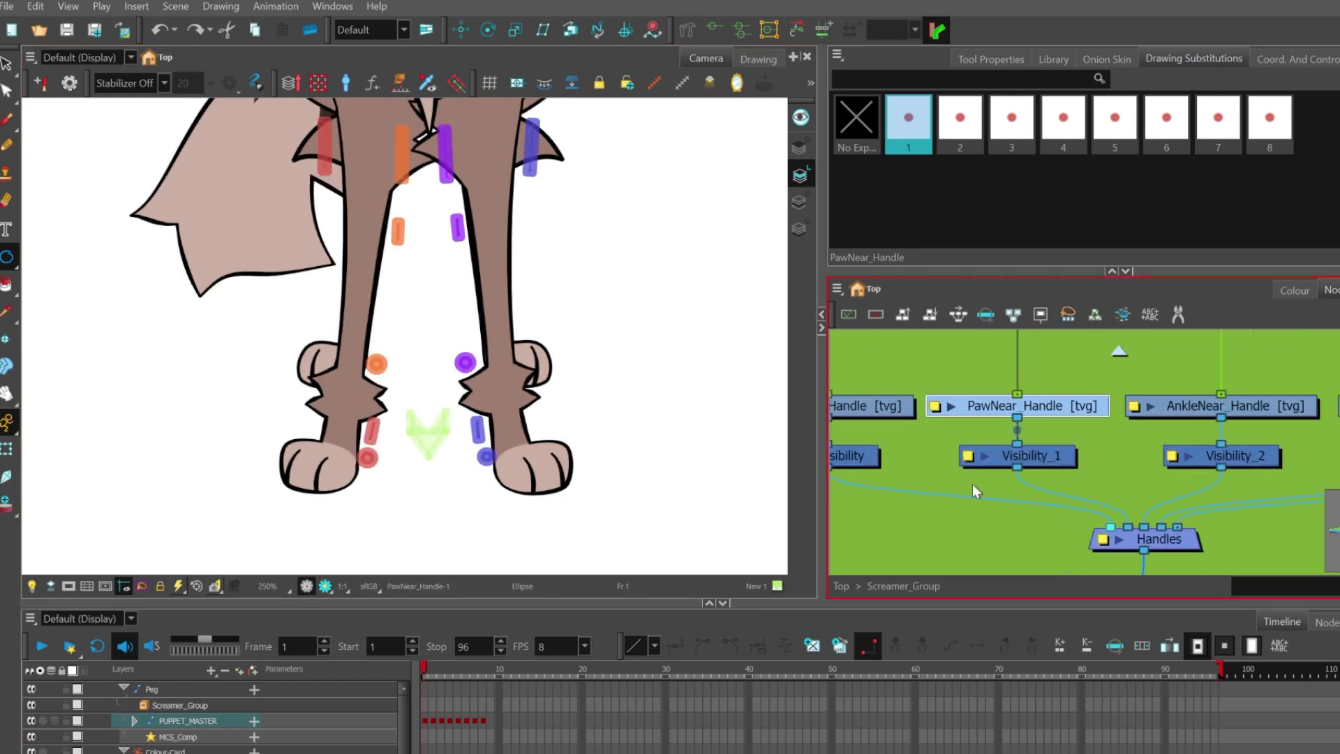
Step: Add a Visibility node from the node search, place it beside the Handles composite, and delete it again
{"action": "left_click", "coordinate": [1071, 467]}
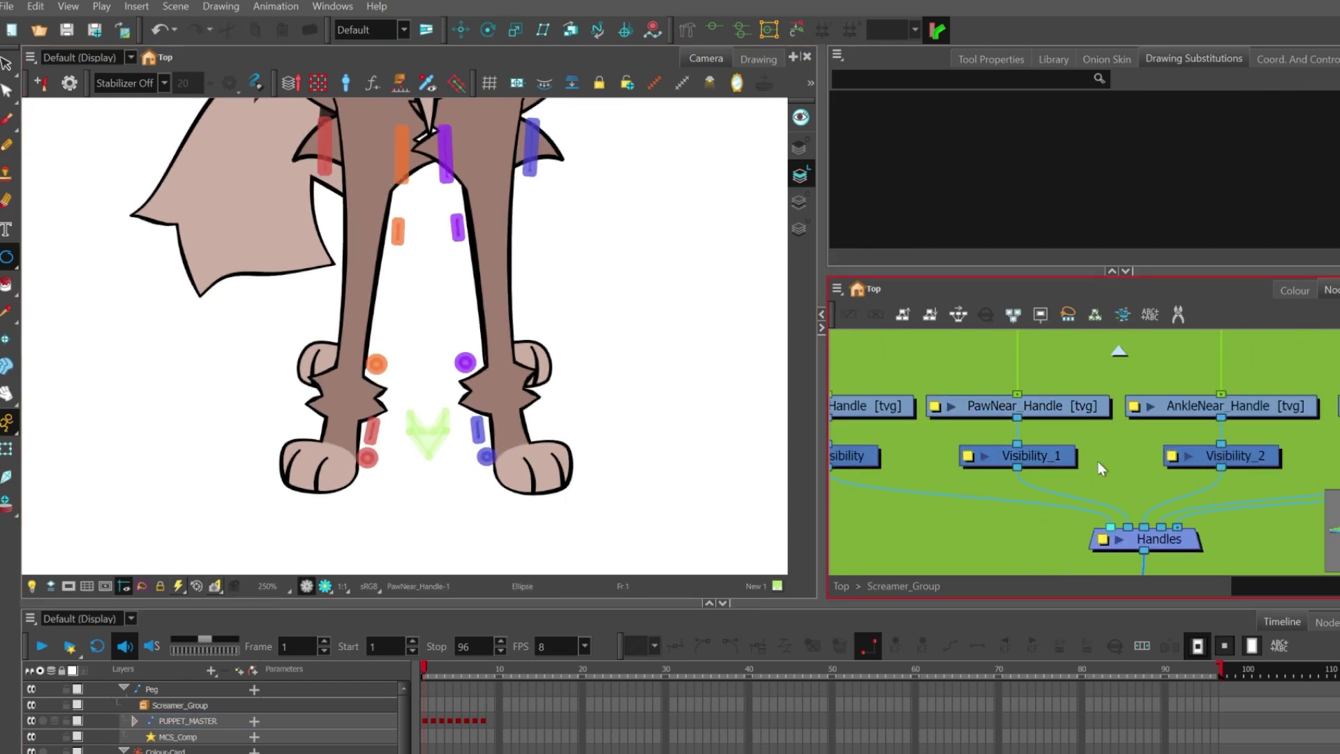
{"action": "key", "text": "Tab"}
{"action": "type", "text": "visi"}
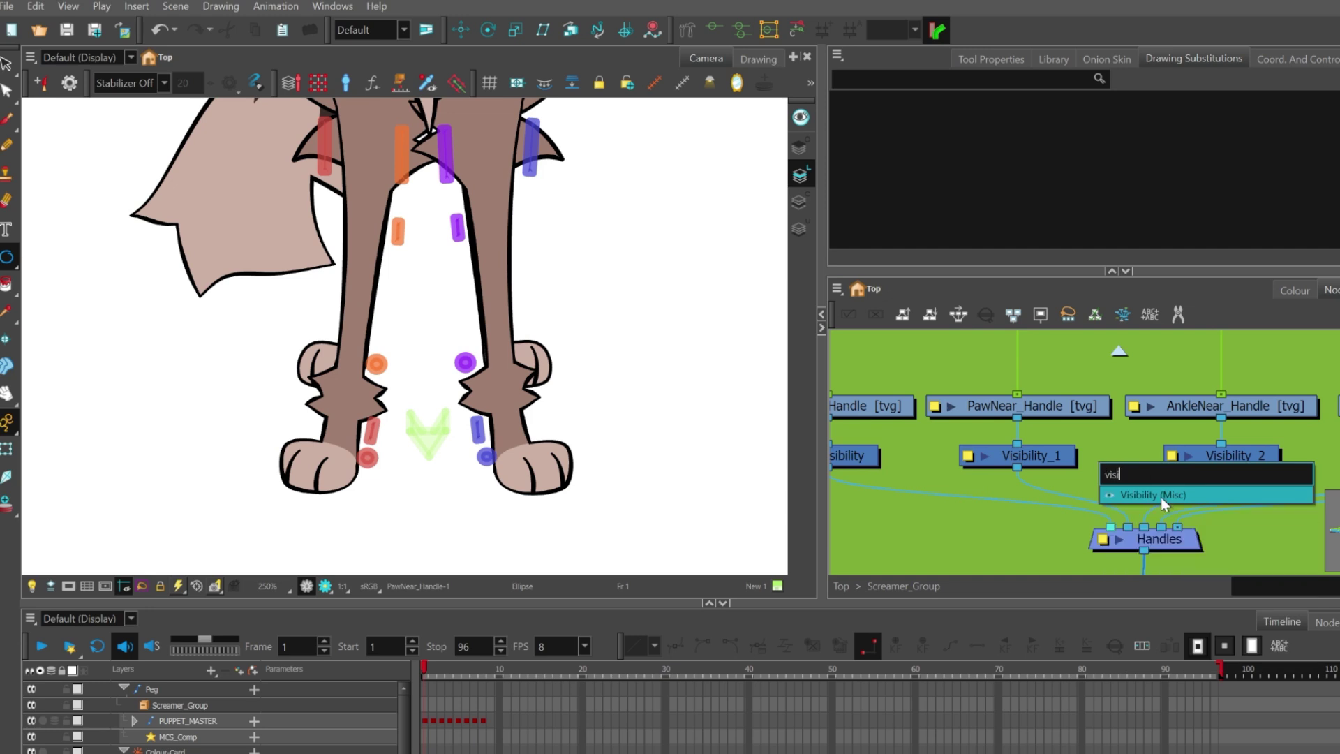
{"action": "left_click", "coordinate": [1161, 497]}
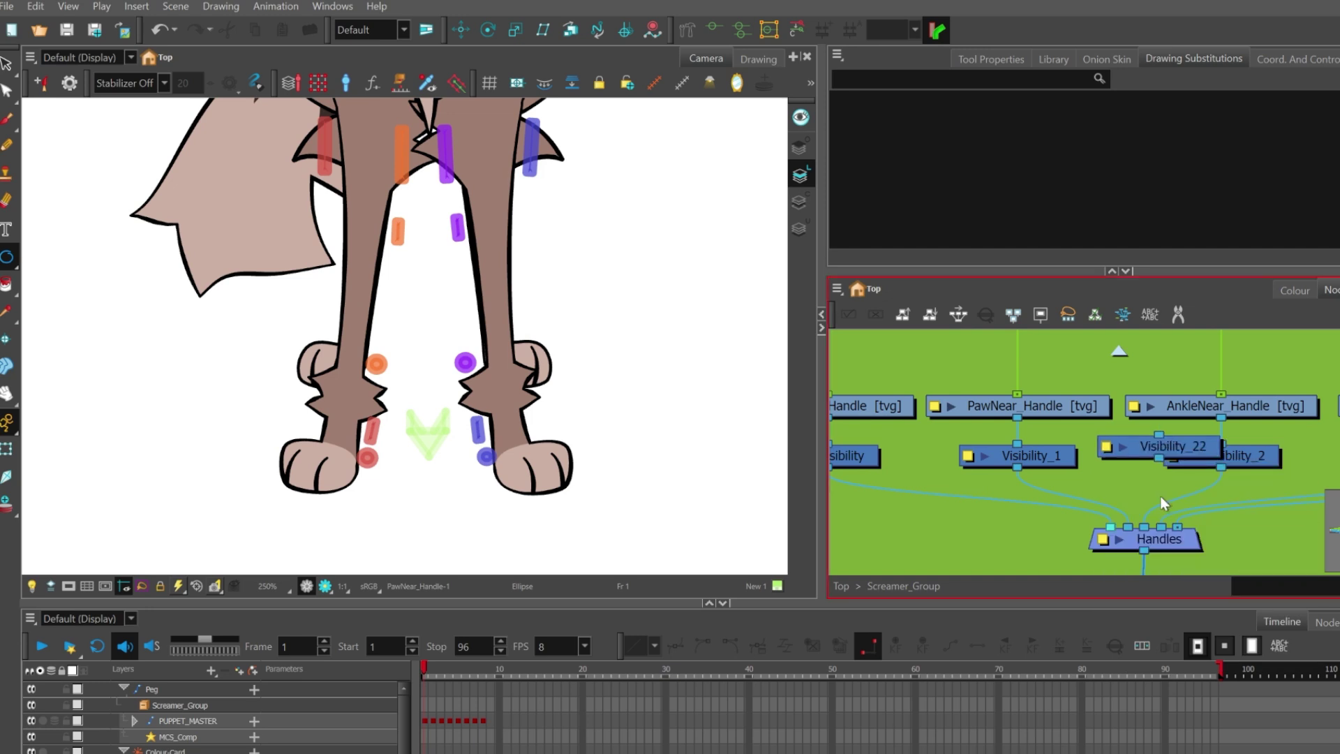
{"action": "left_click_drag", "start_coordinate": [1159, 496], "coordinate": [1005, 554]}
{"action": "scroll", "coordinate": [1025, 492], "scroll_direction": "down", "scroll_amount": 3}
{"action": "scroll", "coordinate": [1024, 492], "scroll_direction": "up", "scroll_amount": 1}
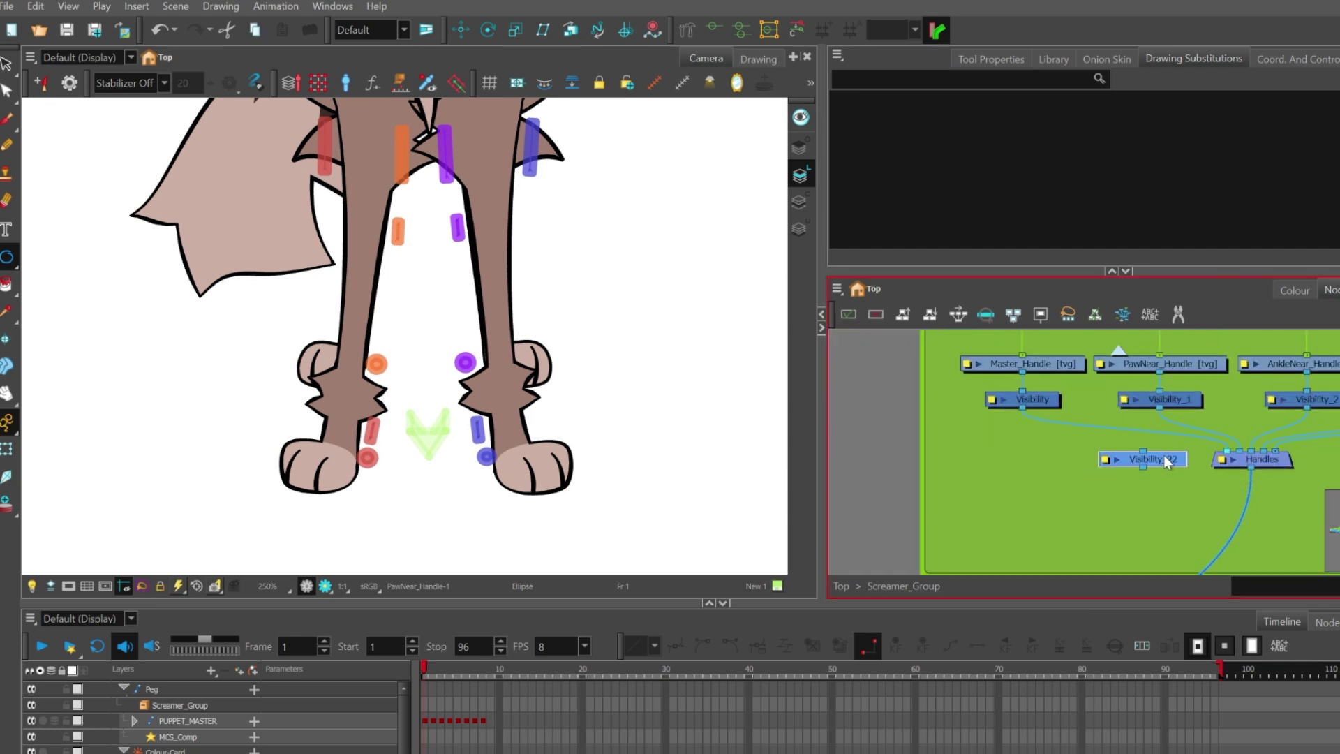
{"action": "key", "text": "Delete"}
Step: Inspect the layer properties of the Visibility node under Master_Handle, including Display in OpenGL View and Soft Render, and close them
{"action": "left_click", "coordinate": [1032, 404]}
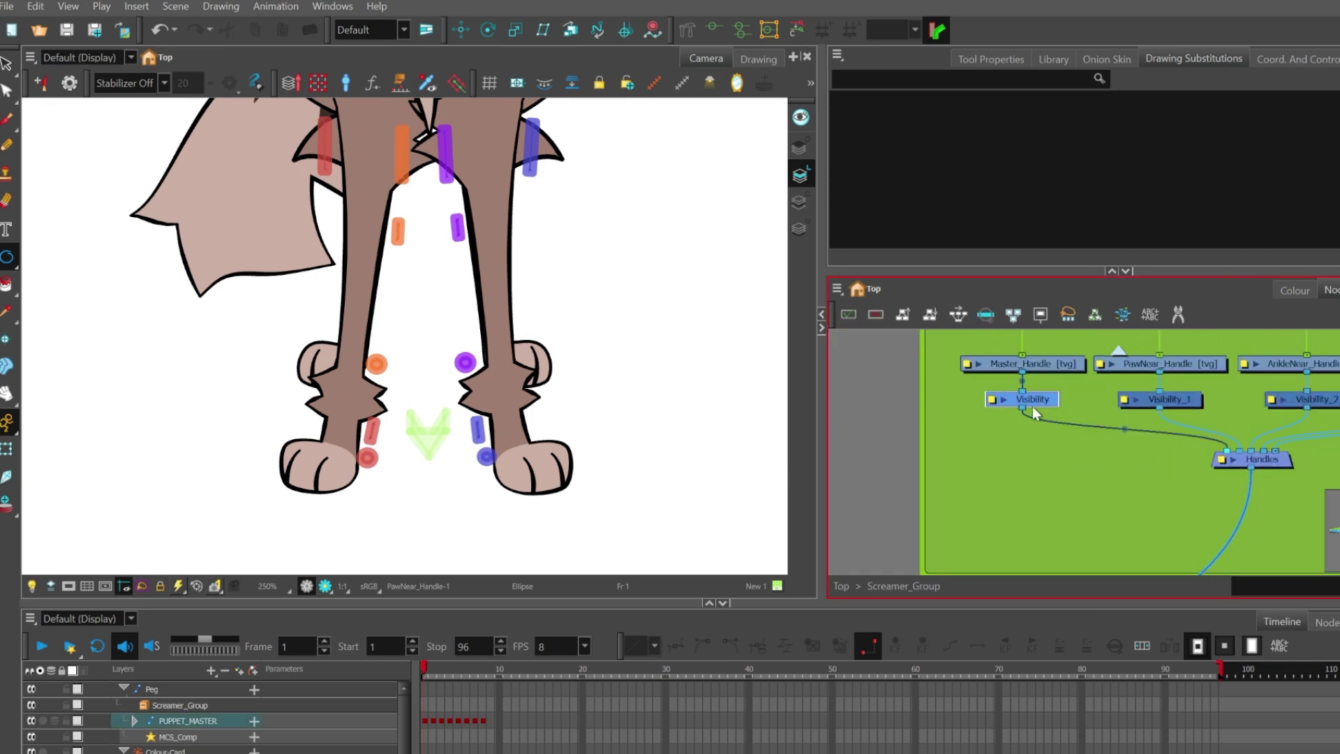
{"action": "scroll", "coordinate": [1015, 377], "scroll_direction": "up", "scroll_amount": 3}
{"action": "scroll", "coordinate": [1040, 454], "scroll_direction": "down", "scroll_amount": 2}
{"action": "scroll", "coordinate": [970, 443], "scroll_direction": "up", "scroll_amount": 2}
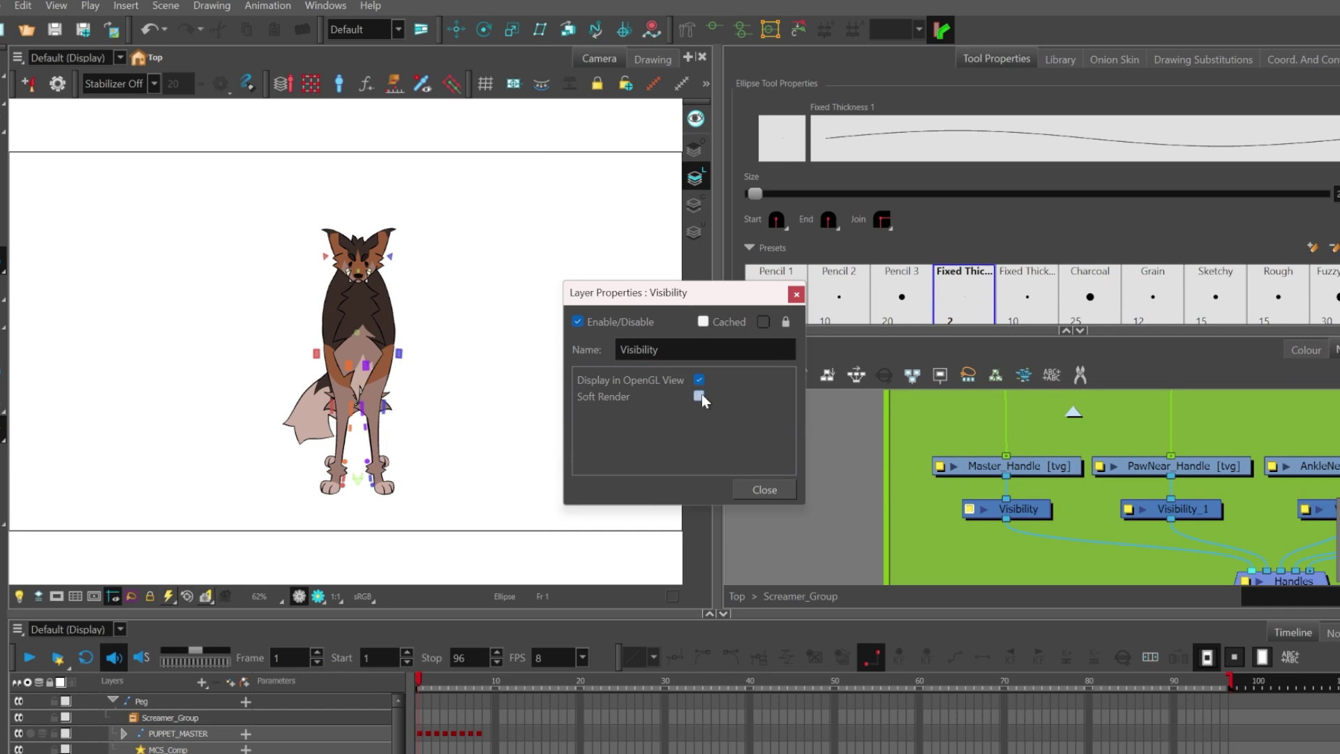
{"action": "left_click", "coordinate": [750, 487]}
Step: Examine the Visibility nodes and composites connected beneath the handle drawings across the whole HANDLES group
{"action": "scroll", "coordinate": [872, 492], "scroll_direction": "down", "scroll_amount": 3}
{"action": "scroll", "coordinate": [868, 488], "scroll_direction": "up", "scroll_amount": 3}
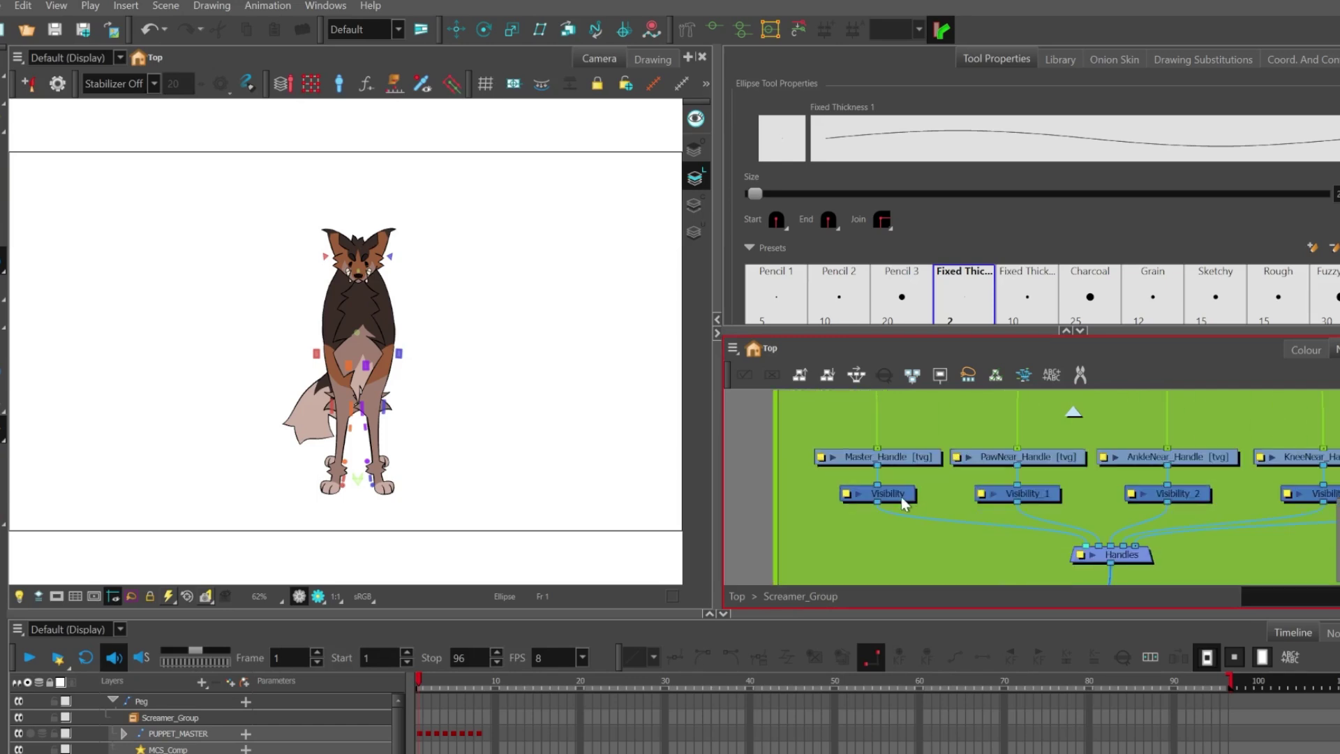
{"action": "left_click", "coordinate": [855, 497]}
{"action": "scroll", "coordinate": [887, 527], "scroll_direction": "down", "scroll_amount": 5}
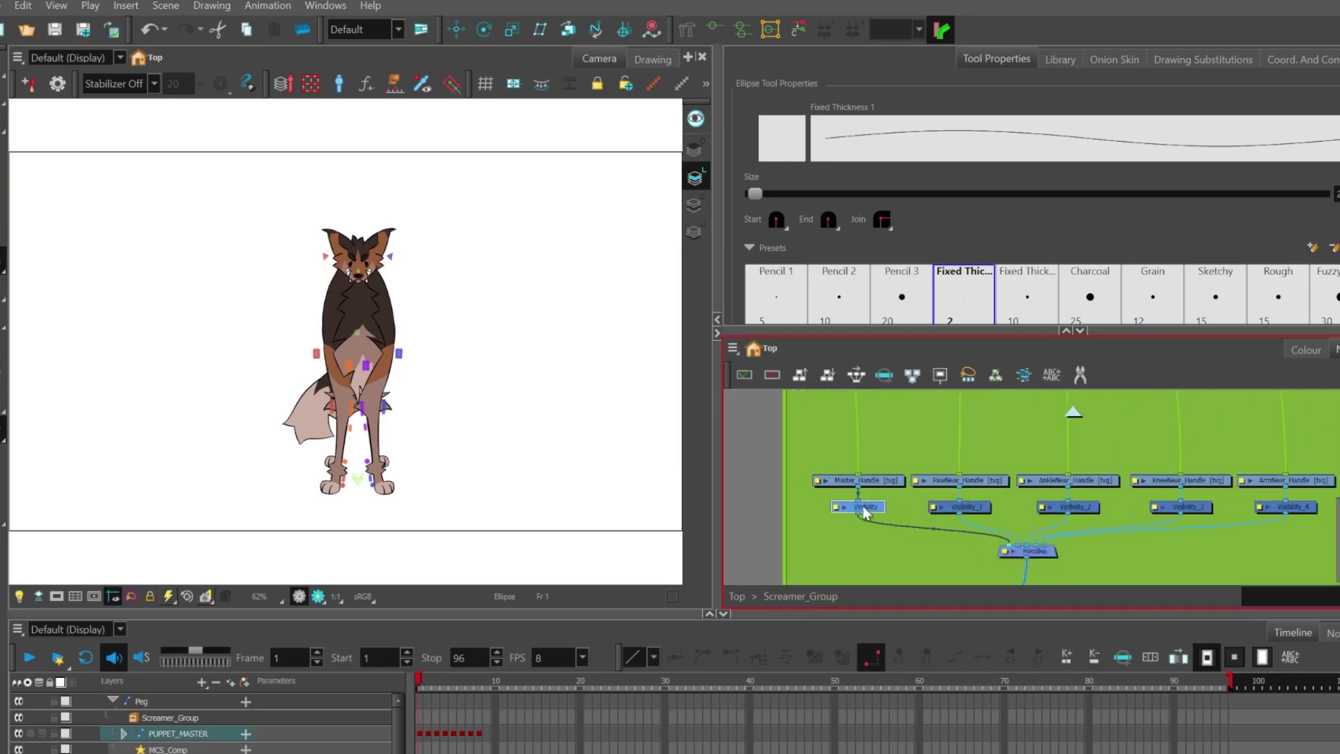
{"action": "scroll", "coordinate": [1125, 502], "scroll_direction": "up", "scroll_amount": 2}
{"action": "left_click_drag", "start_coordinate": [1088, 515], "coordinate": [774, 504]}
{"action": "scroll", "coordinate": [837, 506], "scroll_direction": "down", "scroll_amount": 3}
{"action": "scroll", "coordinate": [1239, 516], "scroll_direction": "up", "scroll_amount": 3}
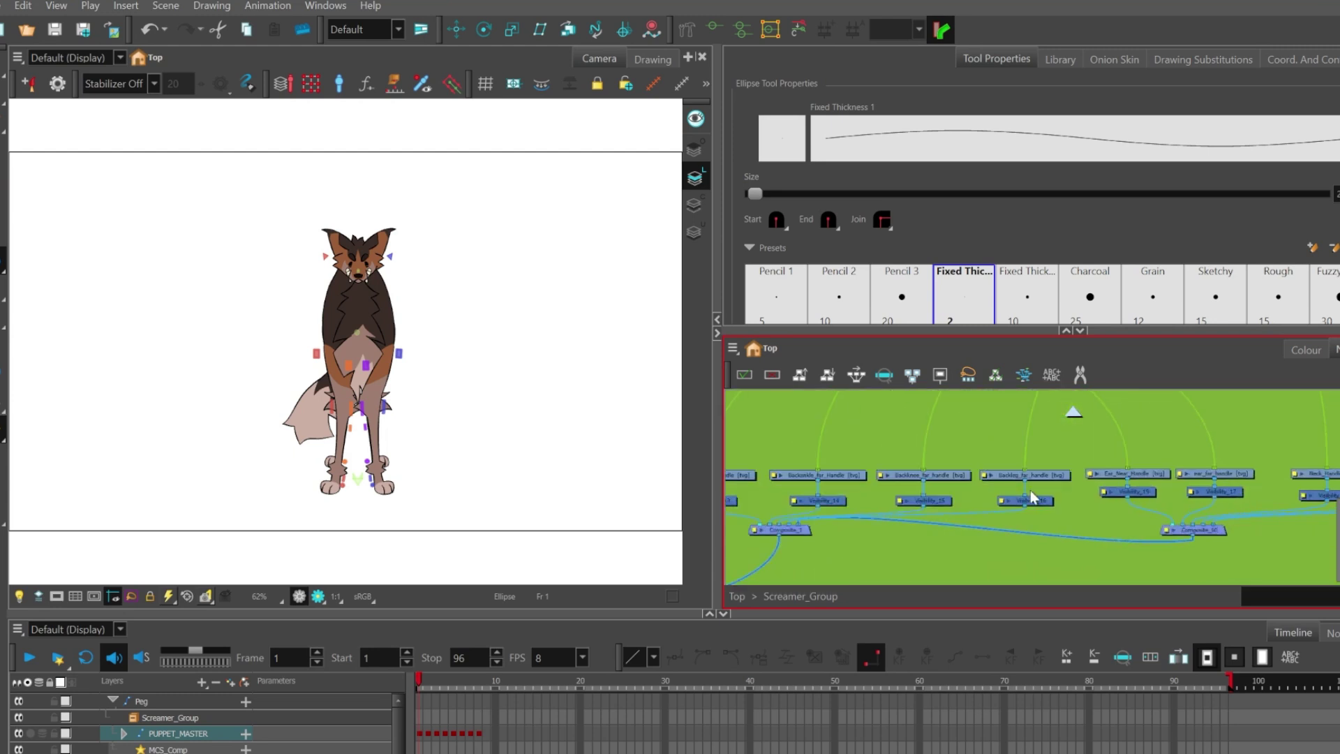
{"action": "scroll", "coordinate": [1034, 497], "scroll_direction": "down", "scroll_amount": 3}
{"action": "scroll", "coordinate": [1166, 488], "scroll_direction": "up", "scroll_amount": 3}
{"action": "scroll", "coordinate": [1335, 479], "scroll_direction": "down", "scroll_amount": 5}
{"action": "scroll", "coordinate": [1108, 494], "scroll_direction": "up", "scroll_amount": 2}
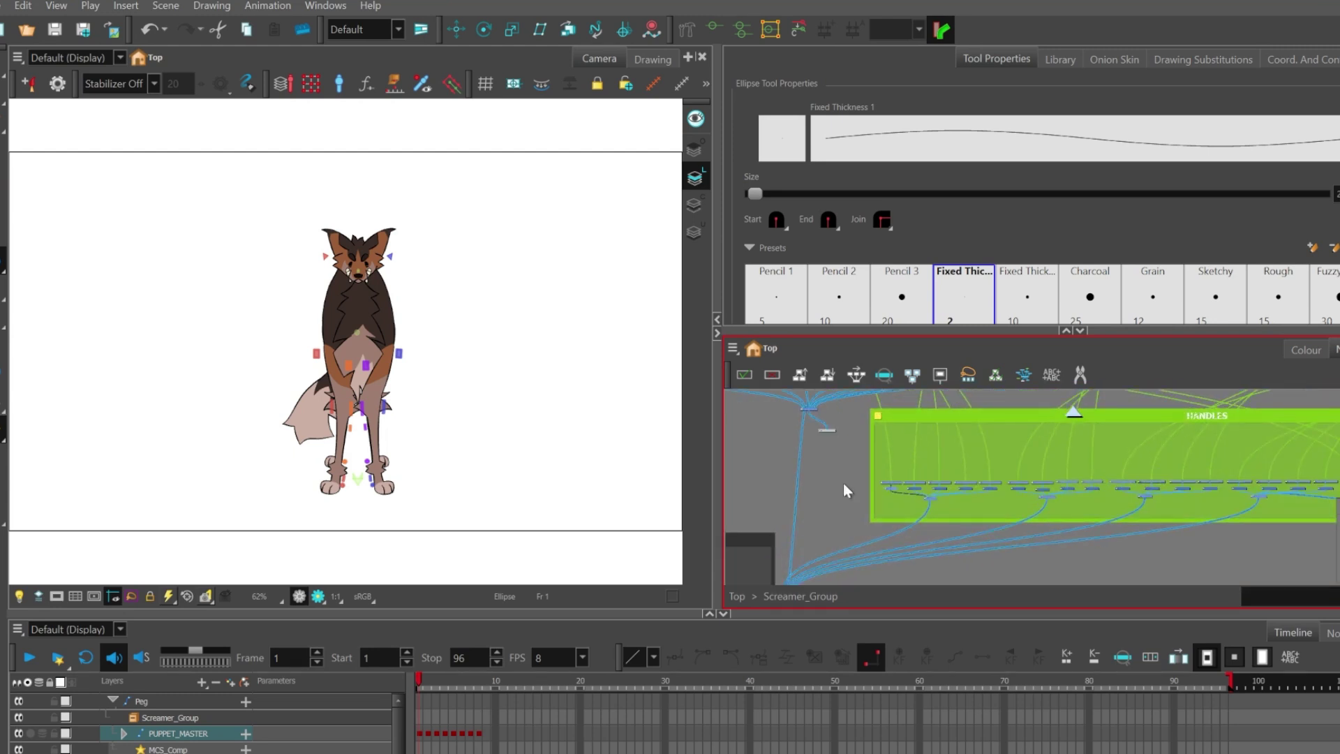
Step: Check the handles on the whole puppet by stepping forward and back through its views
{"action": "key", "text": "period"}
{"action": "key", "text": "period"}
{"action": "key", "text": "period"}
{"action": "key", "text": "period"}
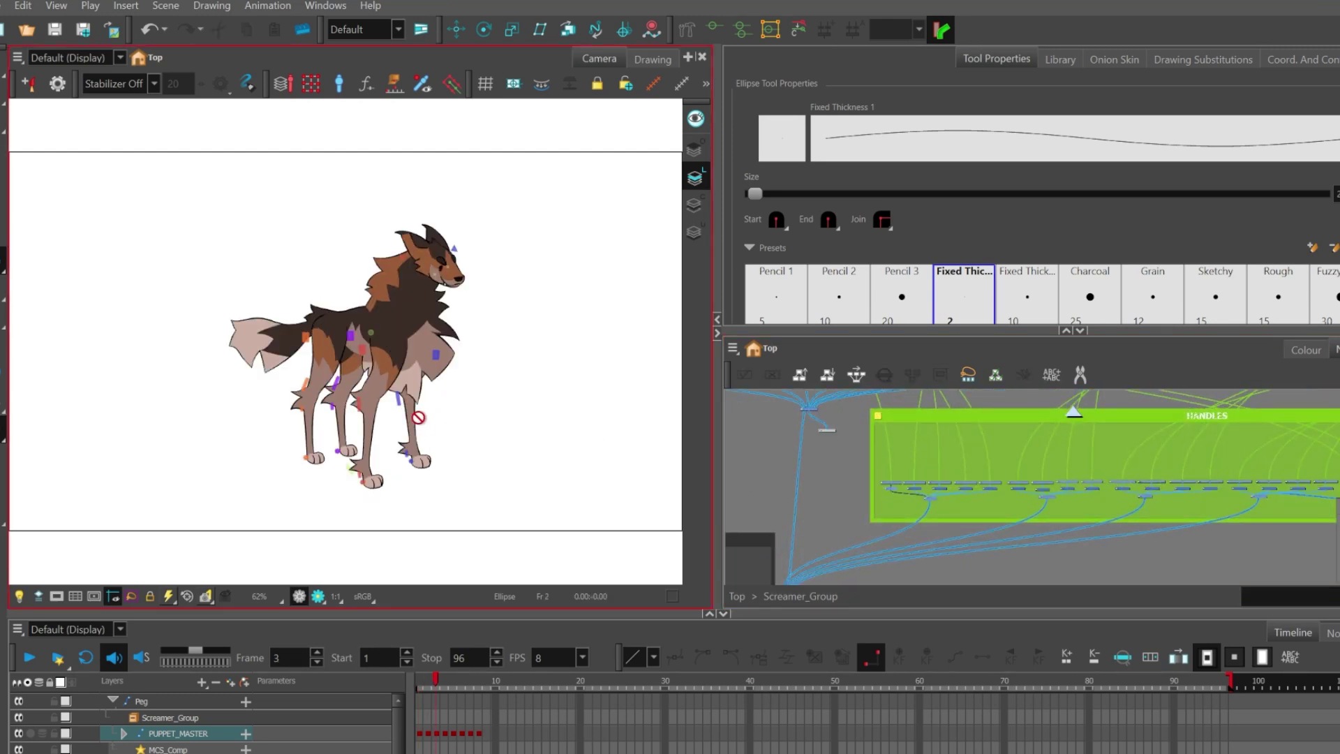
{"action": "key", "text": "comma"}
{"action": "key", "text": "comma"}
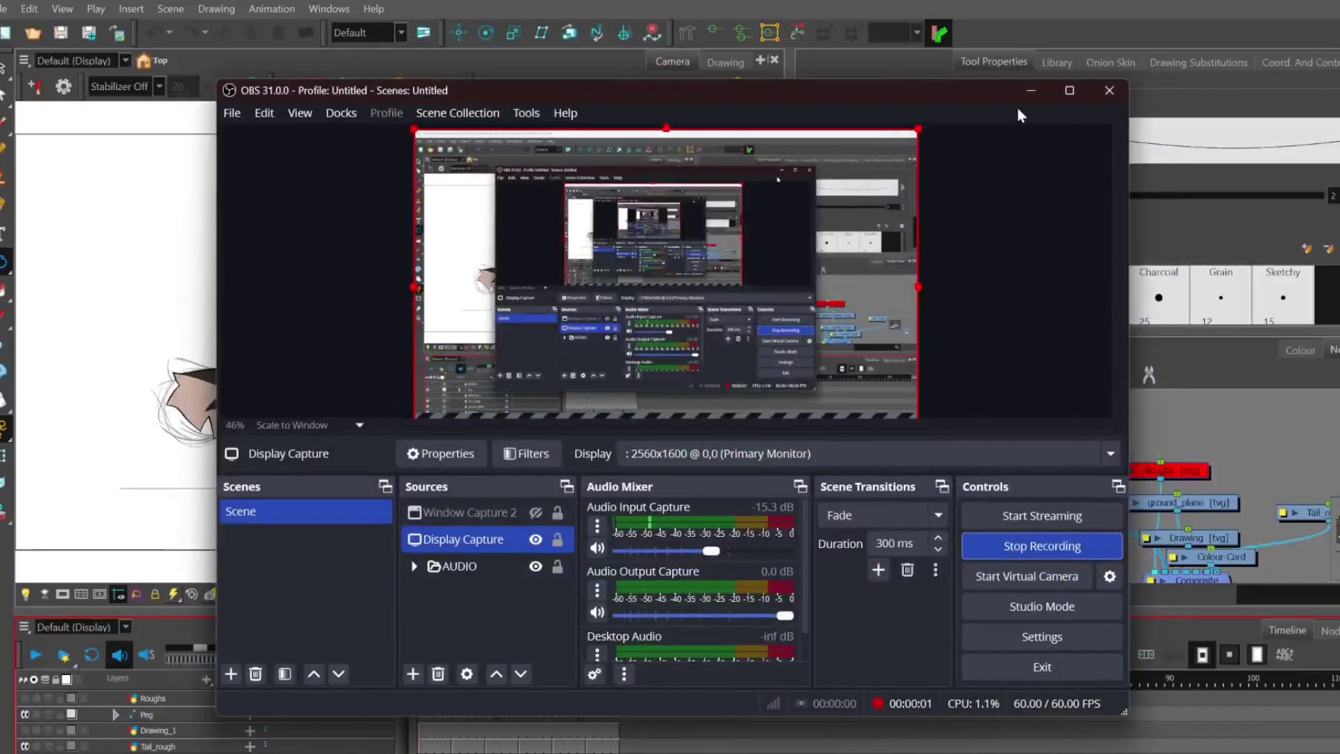
Step: Hide the OBS window, open Screamer_Group in the walking wolf scene, and examine its node network and the head
{"action": "left_click", "coordinate": [1030, 90]}
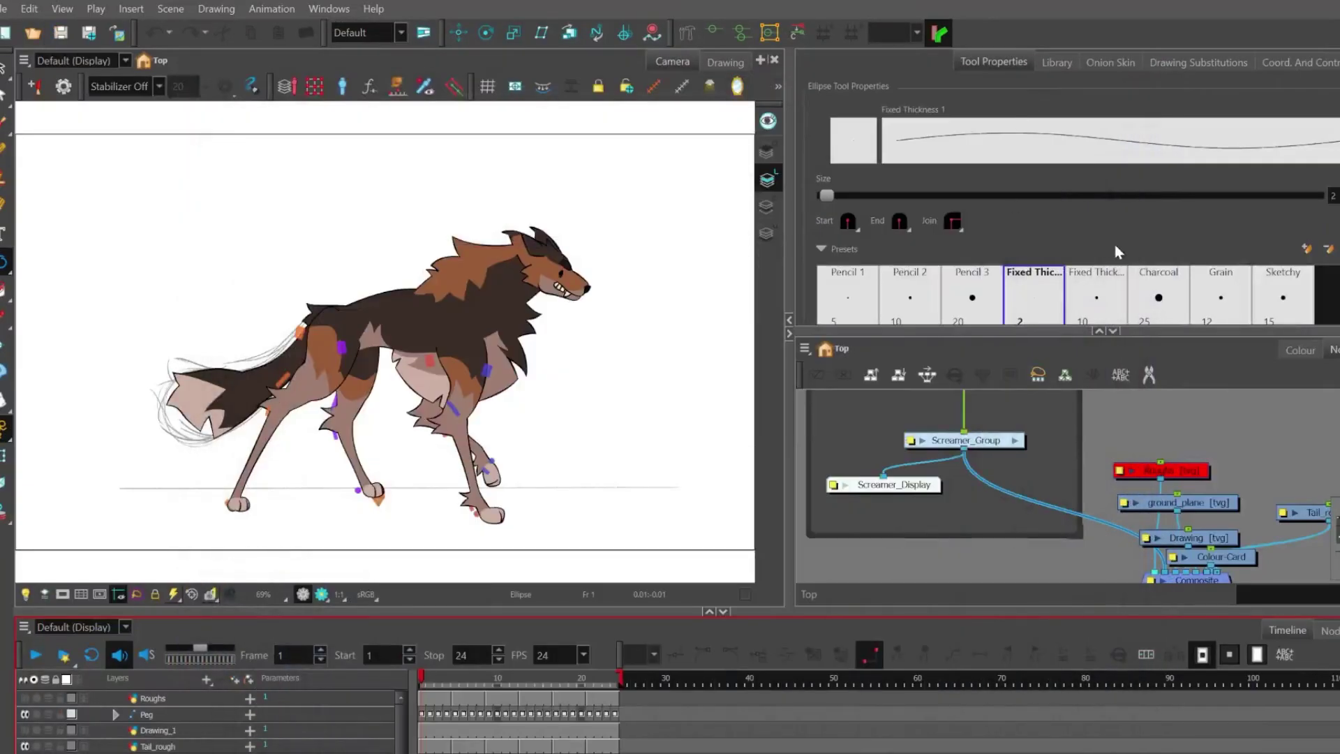
{"action": "scroll", "coordinate": [1039, 488], "scroll_direction": "down", "scroll_amount": 2}
{"action": "scroll", "coordinate": [1039, 493], "scroll_direction": "down", "scroll_amount": 1}
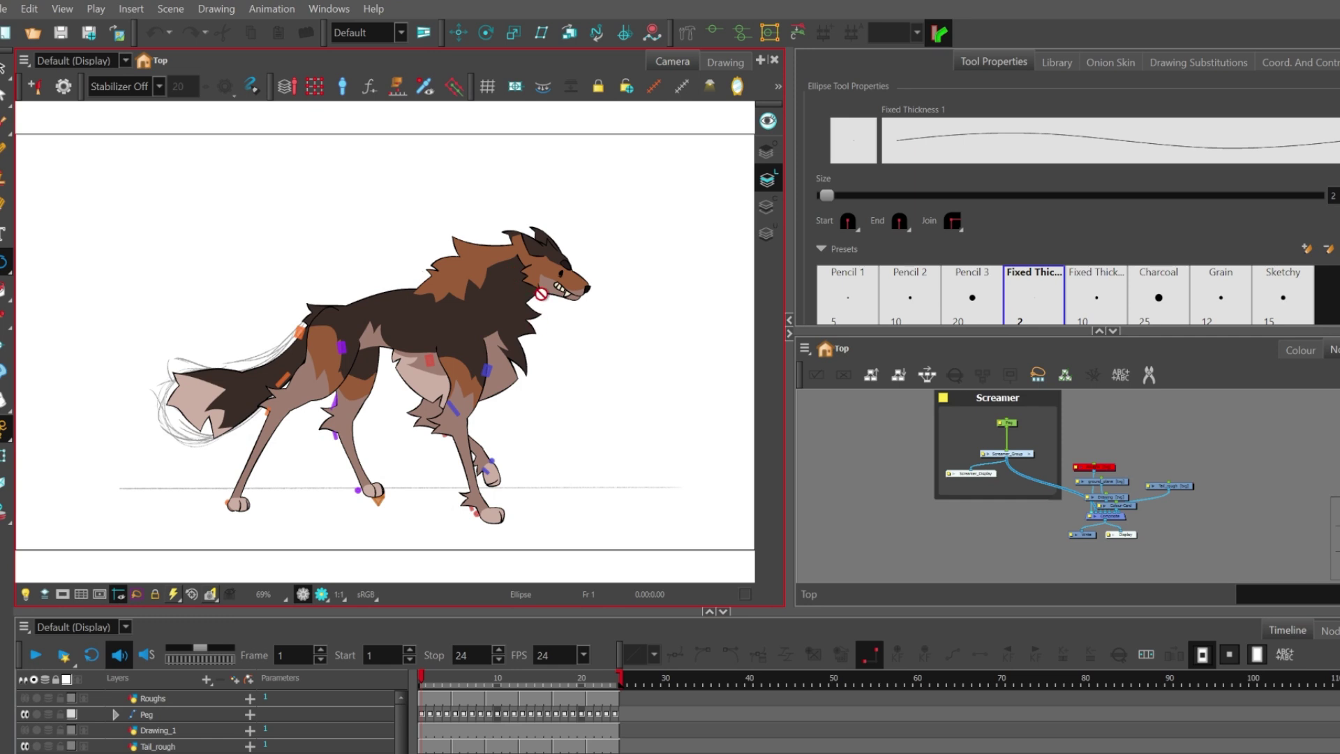
{"action": "scroll", "coordinate": [1051, 446], "scroll_direction": "up", "scroll_amount": 3}
{"action": "double_click", "coordinate": [1032, 454]}
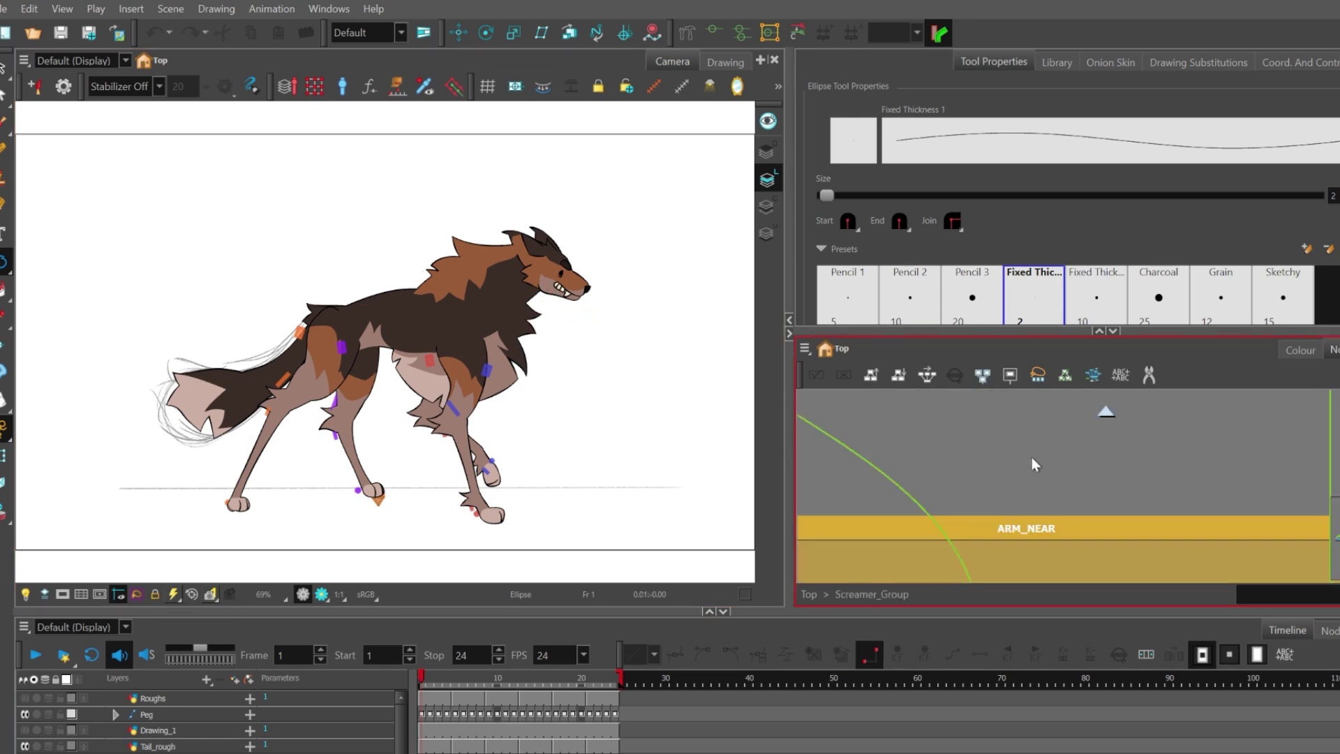
{"action": "scroll", "coordinate": [1068, 496], "scroll_direction": "down", "scroll_amount": 6}
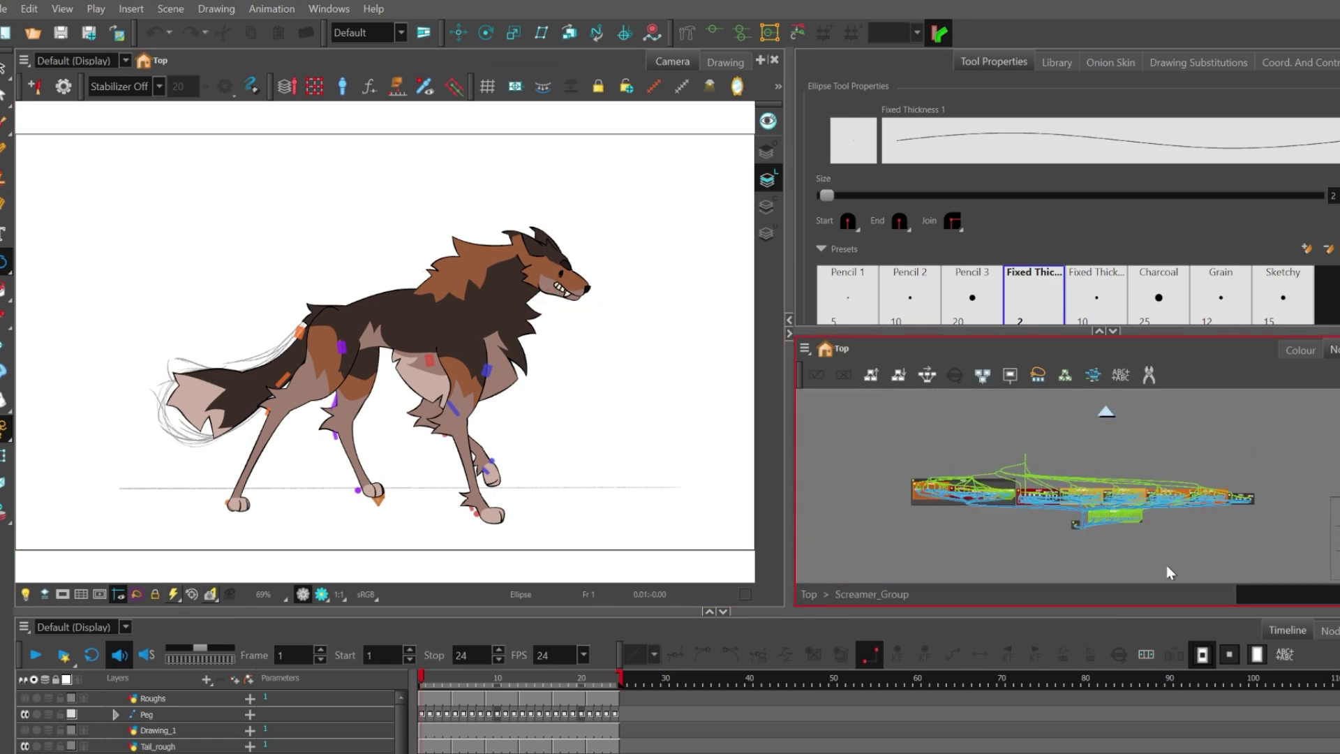
{"action": "scroll", "coordinate": [1051, 487], "scroll_direction": "up", "scroll_amount": 2}
{"action": "scroll", "coordinate": [1005, 432], "scroll_direction": "up", "scroll_amount": 4}
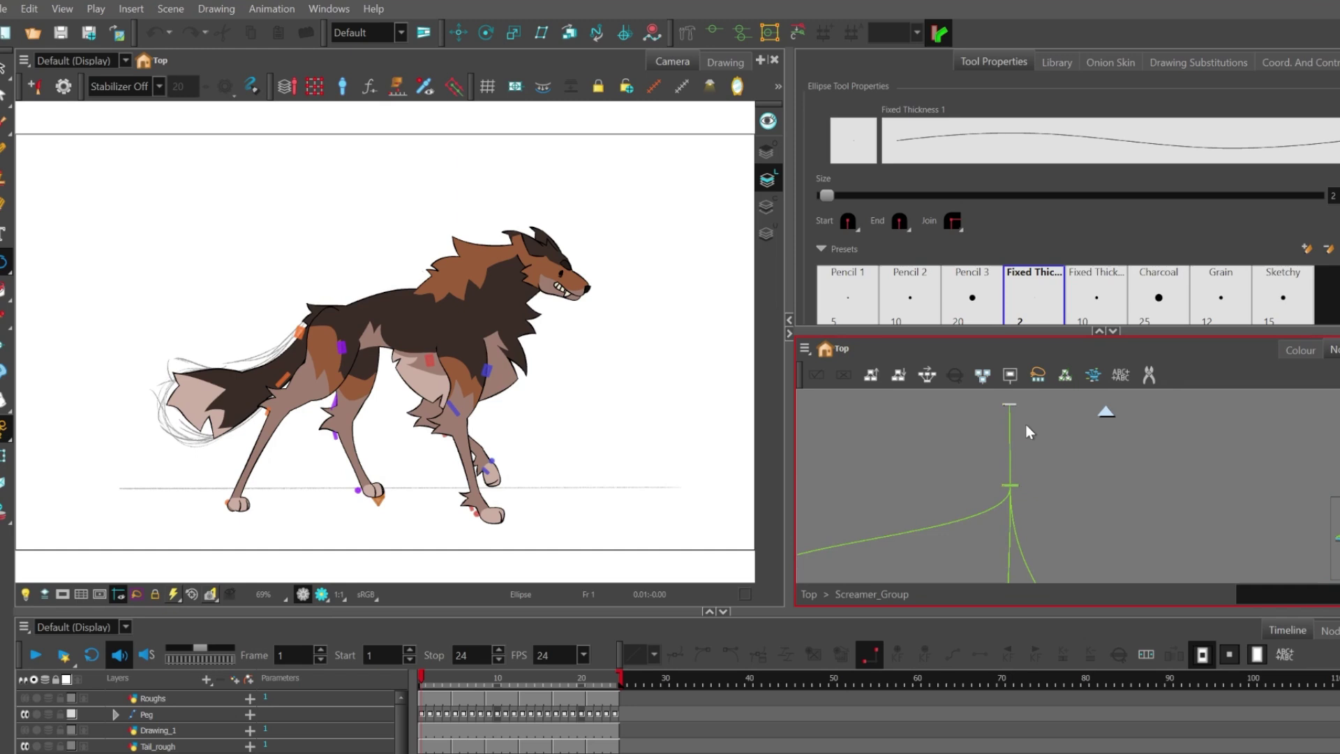
{"action": "scroll", "coordinate": [1026, 428], "scroll_direction": "down", "scroll_amount": 3}
{"action": "scroll", "coordinate": [580, 290], "scroll_direction": "up", "scroll_amount": 5}
{"action": "scroll", "coordinate": [580, 290], "scroll_direction": "up", "scroll_amount": 2}
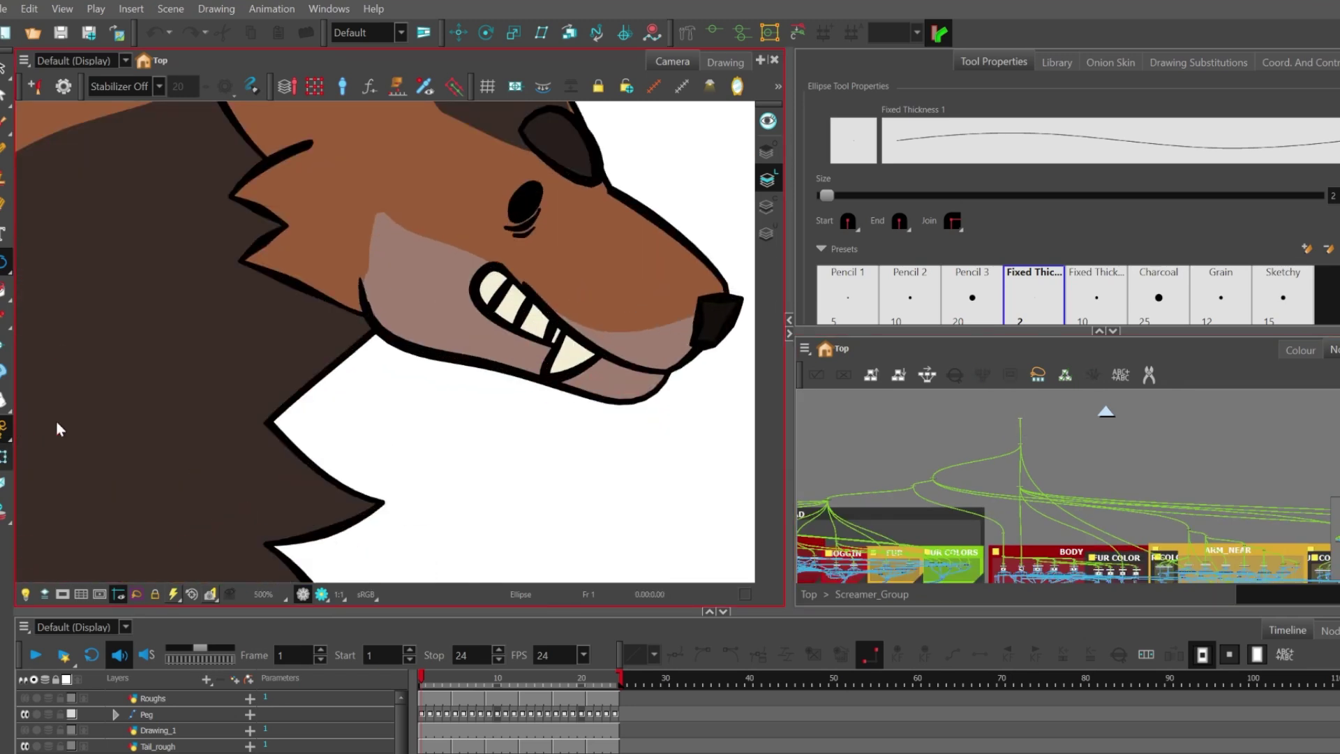
Step: Try rotating the LOWER_JAW side view drawing with the Transform tool and undo the rotation
{"action": "key", "text": "shift+t"}
{"action": "left_click", "coordinate": [596, 371]}
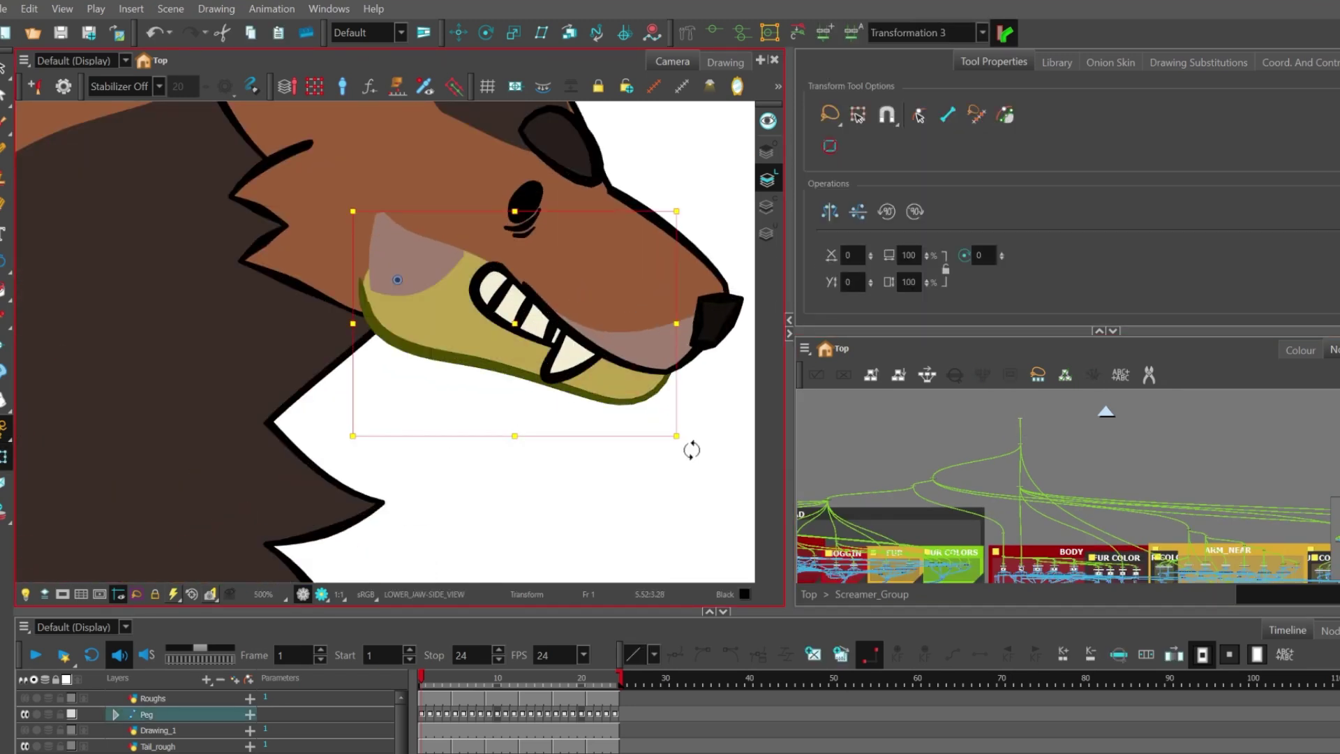
{"action": "left_click_drag", "start_coordinate": [693, 449], "coordinate": [646, 494]}
{"action": "key", "text": "ctrl+z"}
Step: Examine the pegs above the HEAD group in the node network and select the peg controlling the muzzle
{"action": "scroll", "coordinate": [975, 475], "scroll_direction": "down", "scroll_amount": 3}
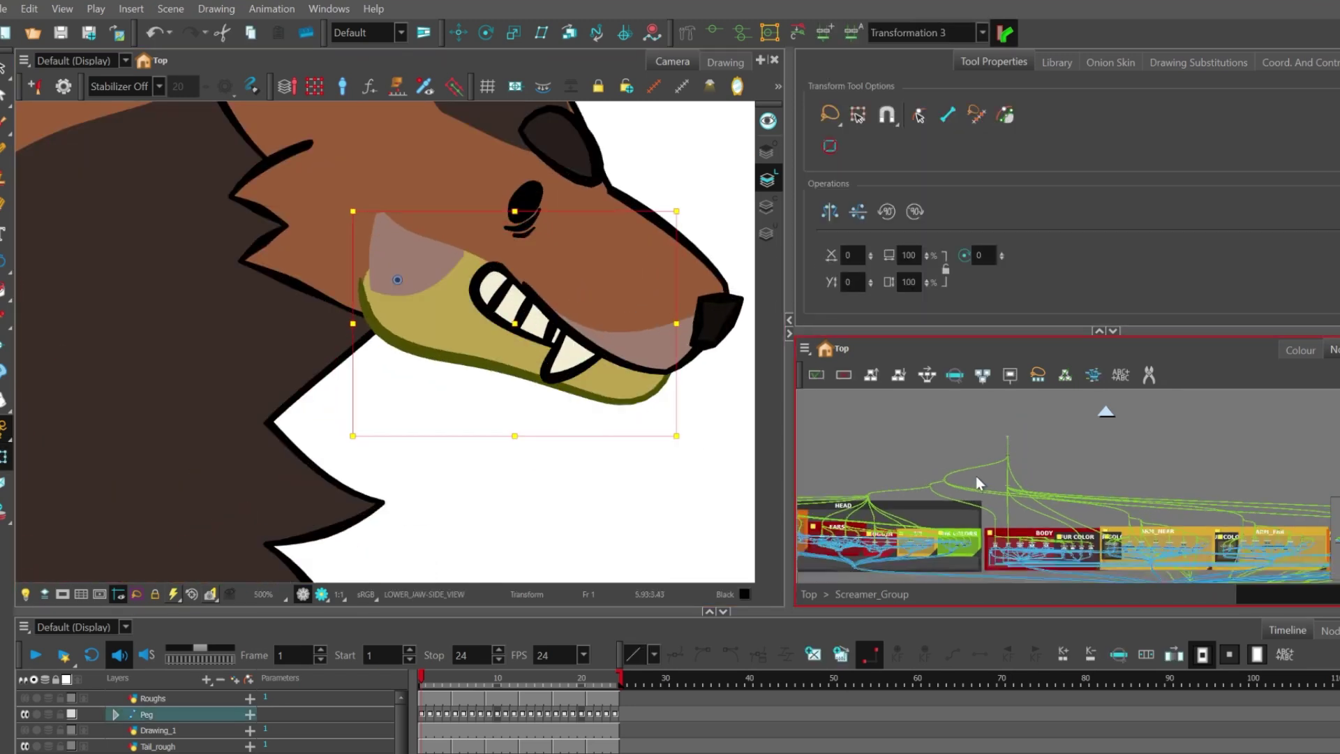
{"action": "scroll", "coordinate": [398, 256], "scroll_direction": "down", "scroll_amount": 1}
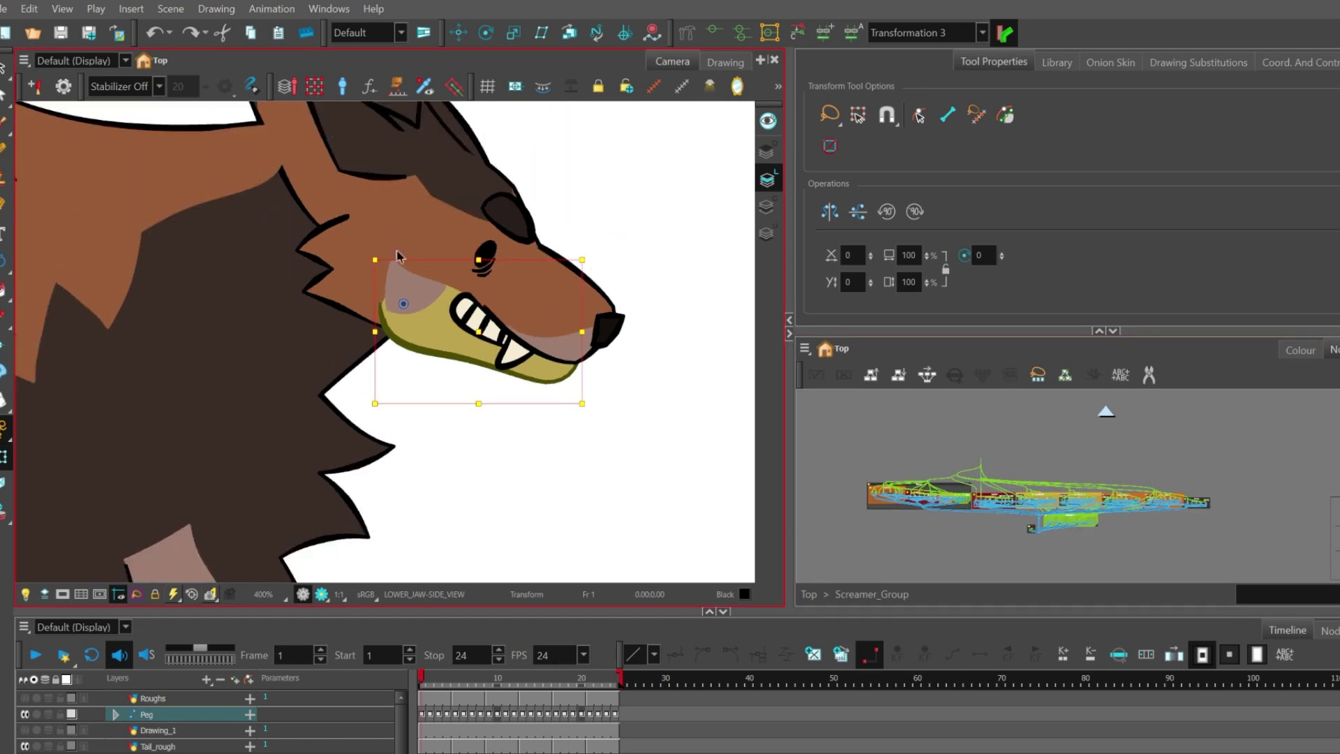
{"action": "scroll", "coordinate": [493, 277], "scroll_direction": "up", "scroll_amount": 2}
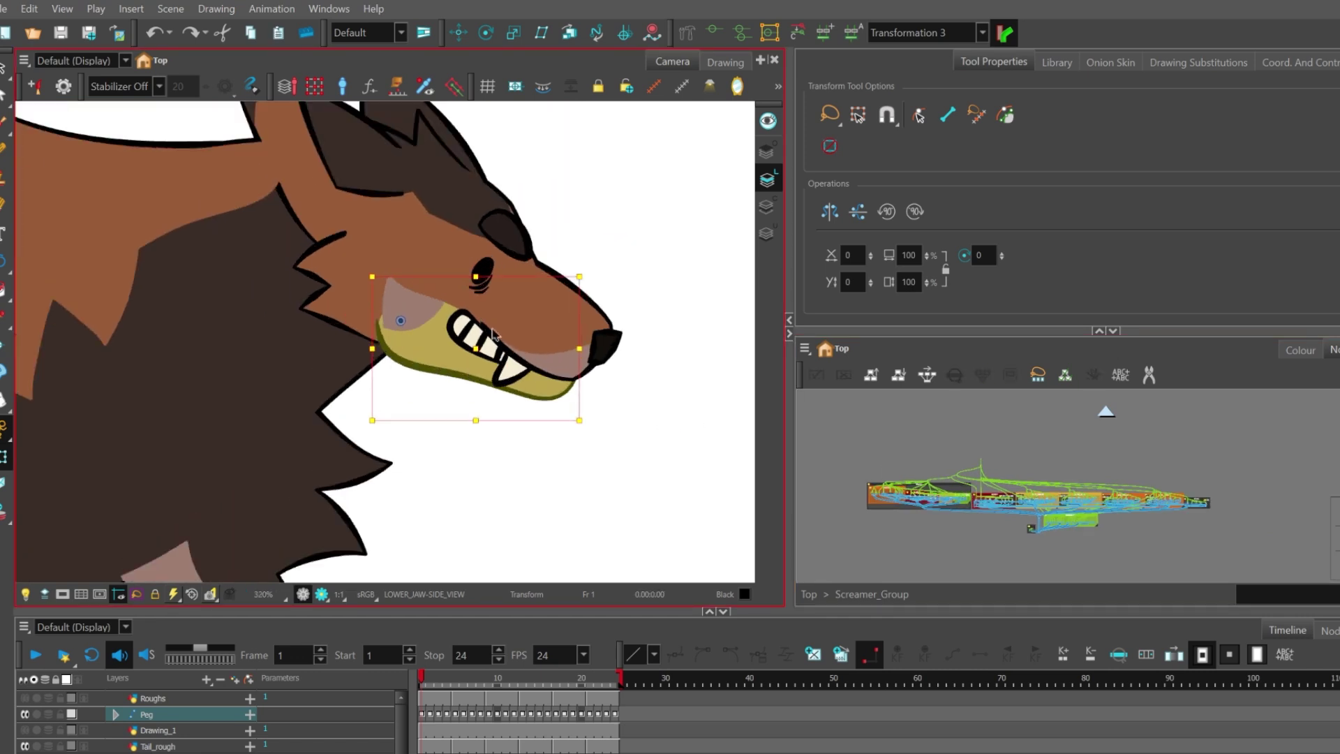
{"action": "scroll", "coordinate": [961, 505], "scroll_direction": "up", "scroll_amount": 3}
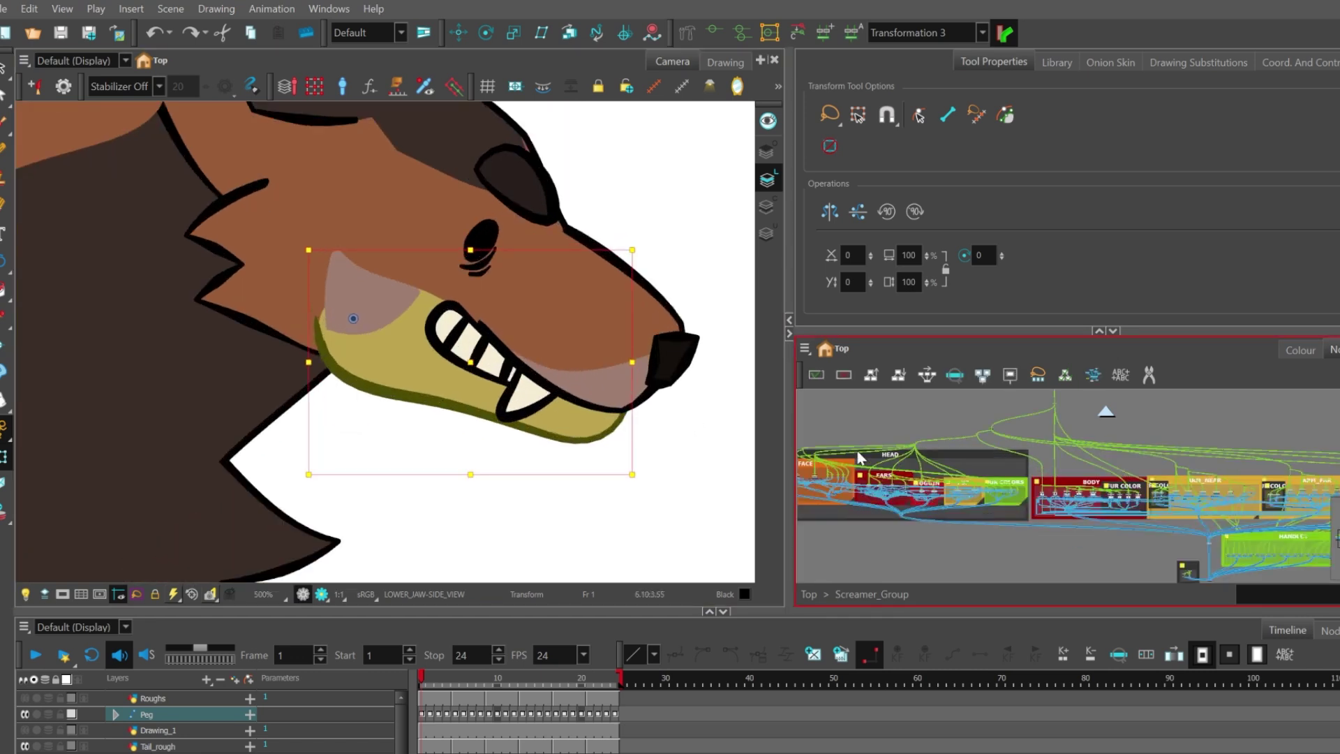
{"action": "scroll", "coordinate": [898, 474], "scroll_direction": "up", "scroll_amount": 5}
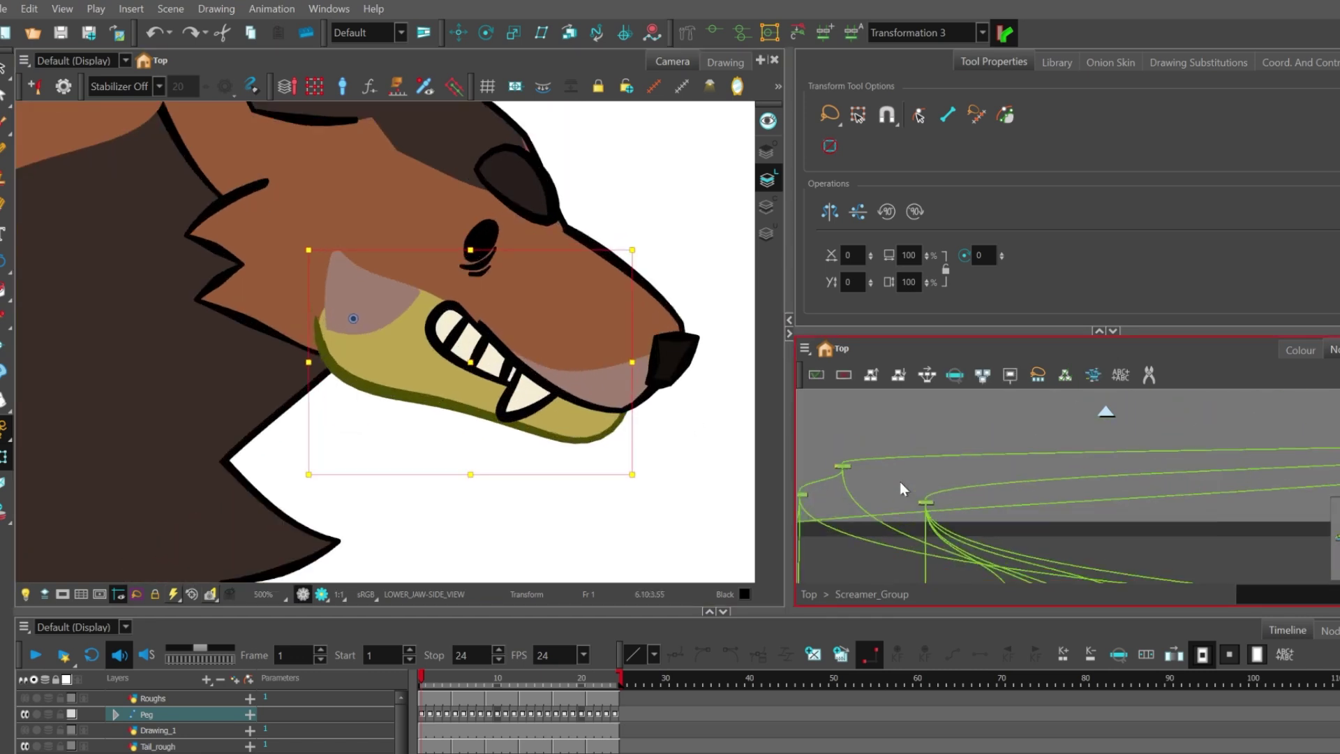
{"action": "left_click", "coordinate": [837, 459]}
{"action": "scroll", "coordinate": [466, 359], "scroll_direction": "down", "scroll_amount": 3}
{"action": "scroll", "coordinate": [978, 512], "scroll_direction": "down", "scroll_amount": 6}
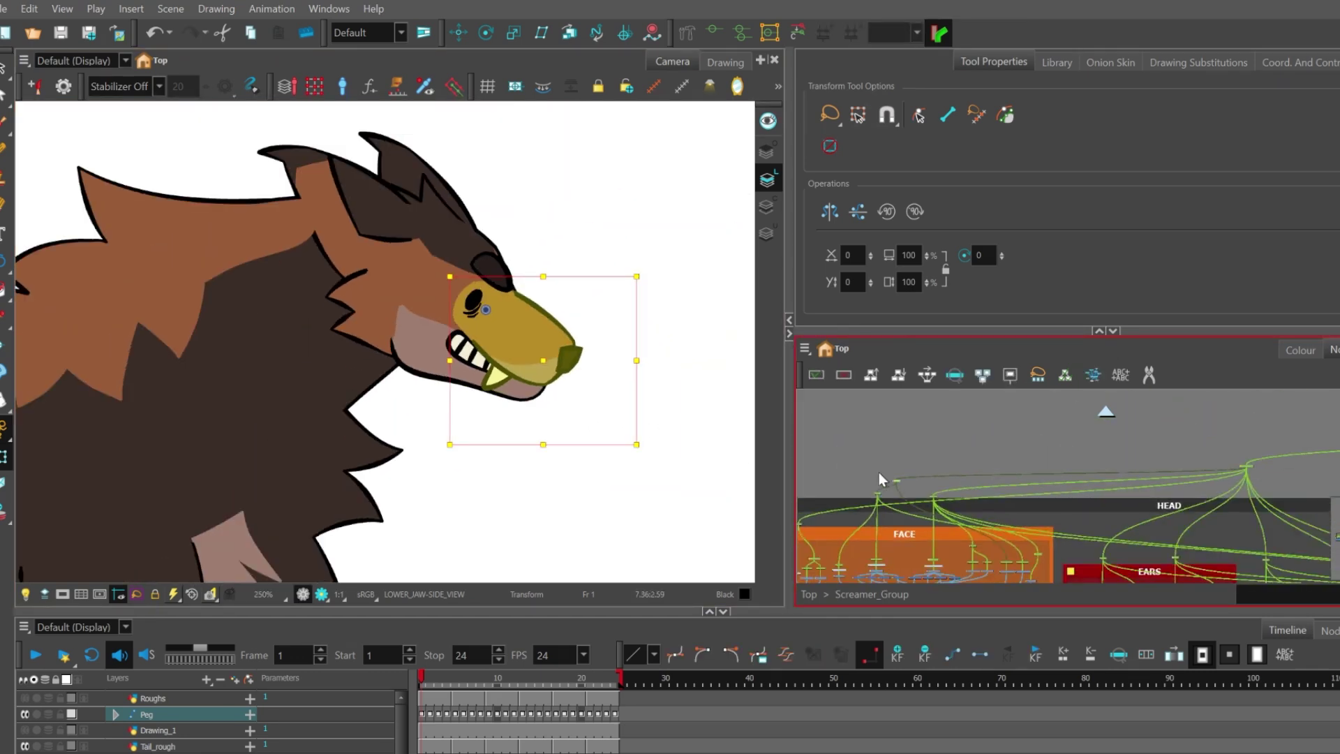
Step: Select the lower jaw's peg, Peg_3, try rotating the jaw and teeth open around the pivot, and rotate them closed again
{"action": "scroll", "coordinate": [1097, 468], "scroll_direction": "up", "scroll_amount": 2}
{"action": "scroll", "coordinate": [1097, 463], "scroll_direction": "down", "scroll_amount": 2}
{"action": "scroll", "coordinate": [936, 487], "scroll_direction": "up", "scroll_amount": 3}
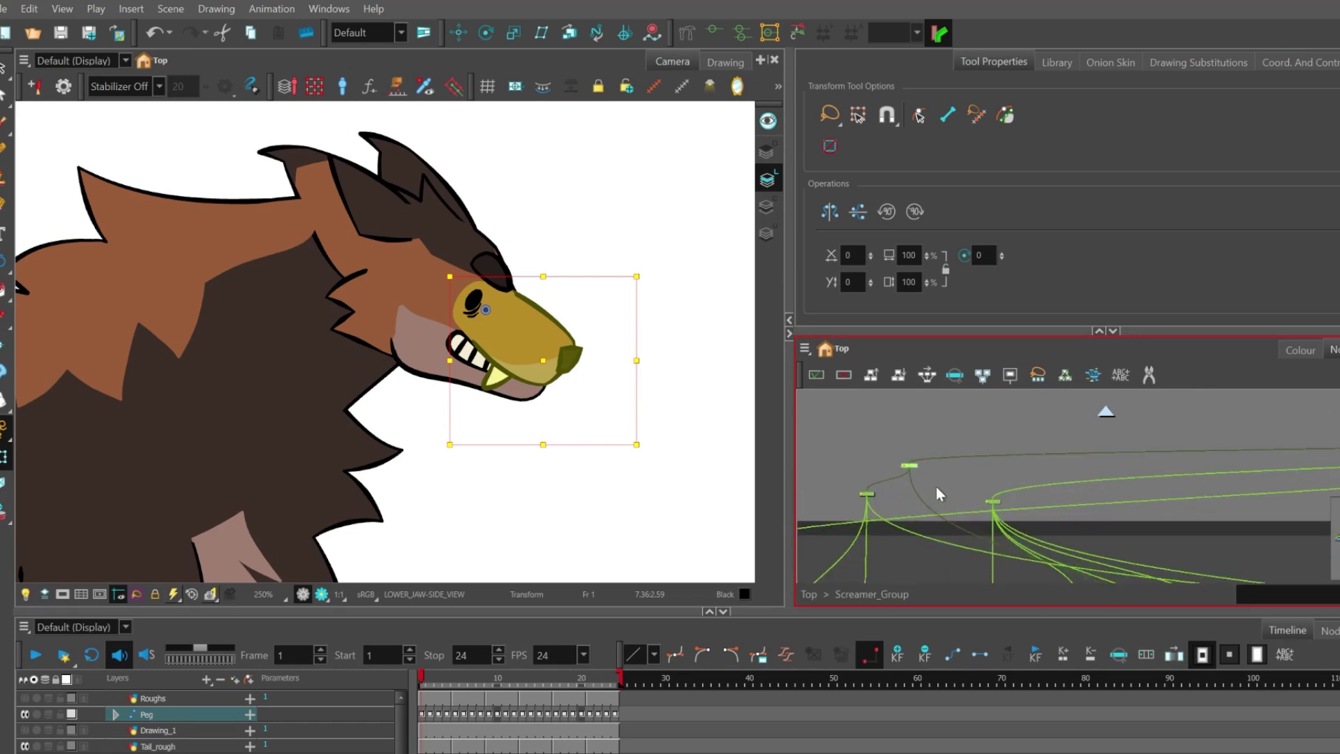
{"action": "scroll", "coordinate": [1044, 489], "scroll_direction": "up", "scroll_amount": 3}
{"action": "left_click", "coordinate": [1041, 482]}
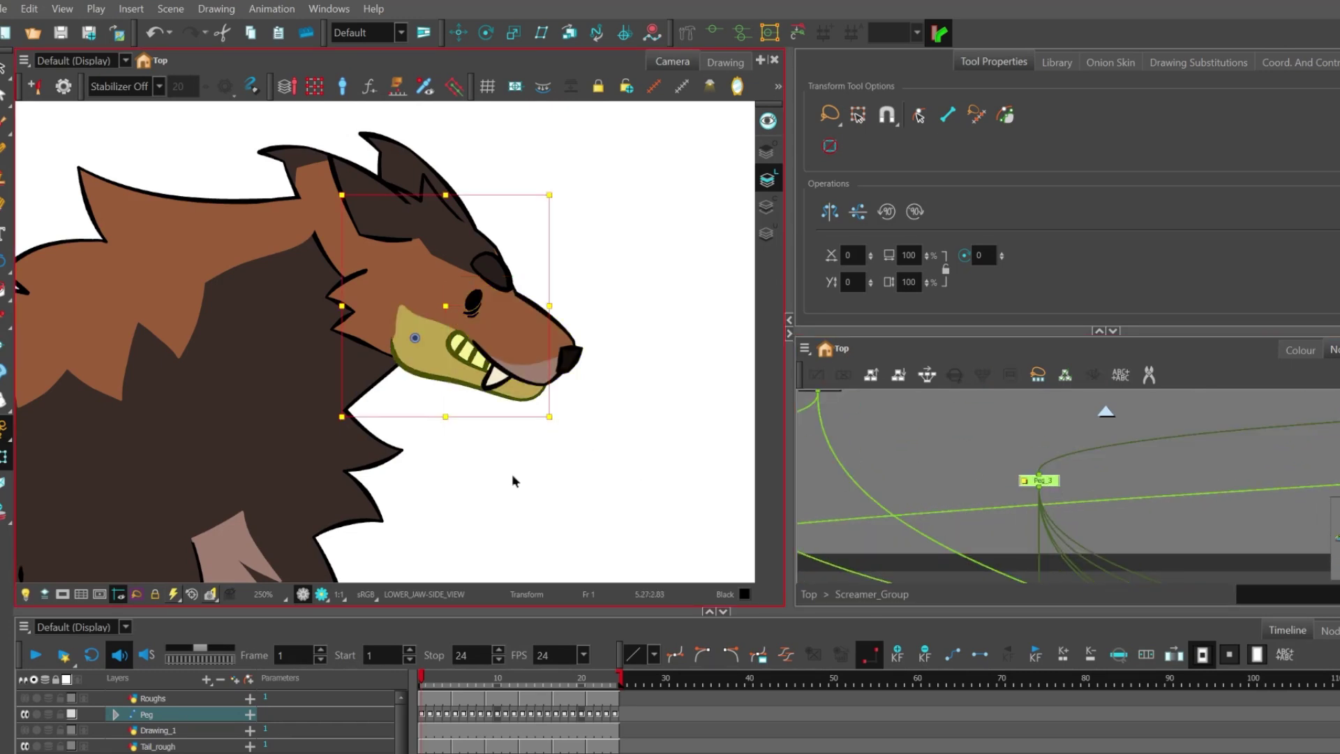
{"action": "left_click_drag", "start_coordinate": [513, 482], "coordinate": [514, 530]}
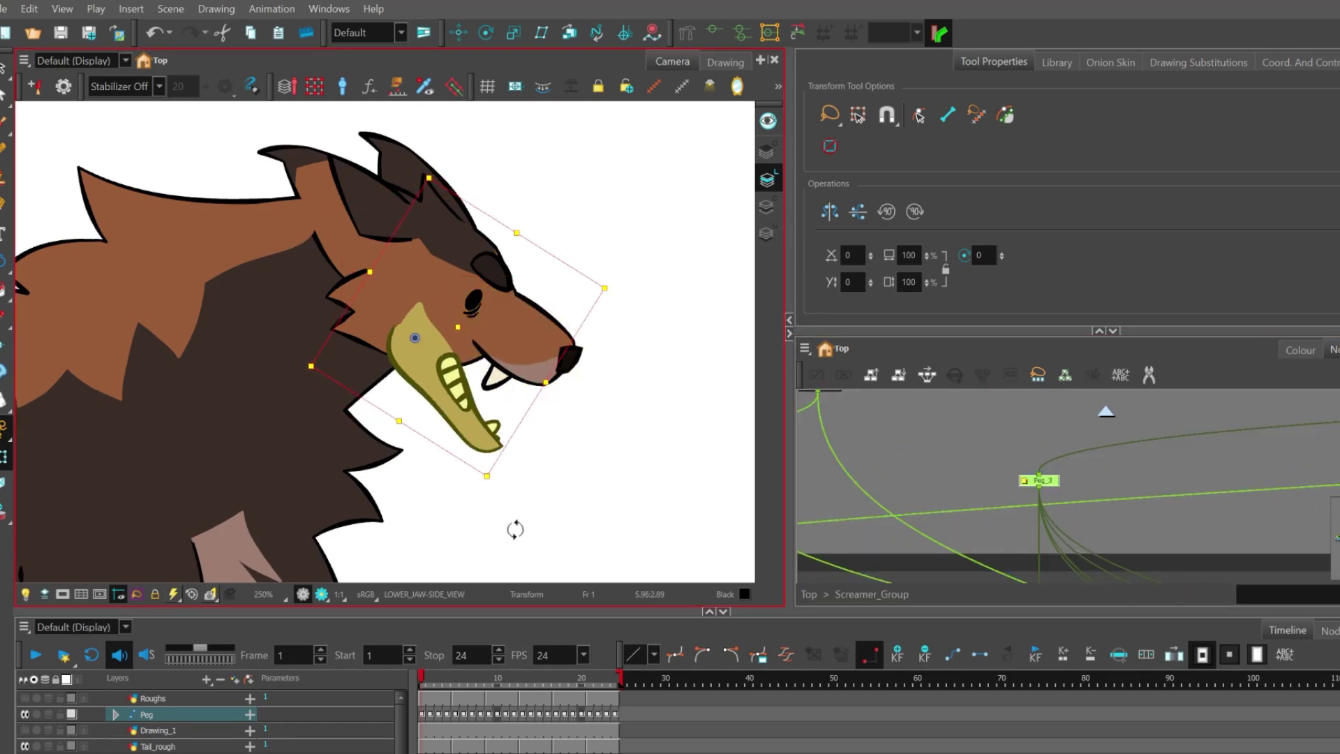
{"action": "scroll", "coordinate": [515, 516], "scroll_direction": "up", "scroll_amount": 3}
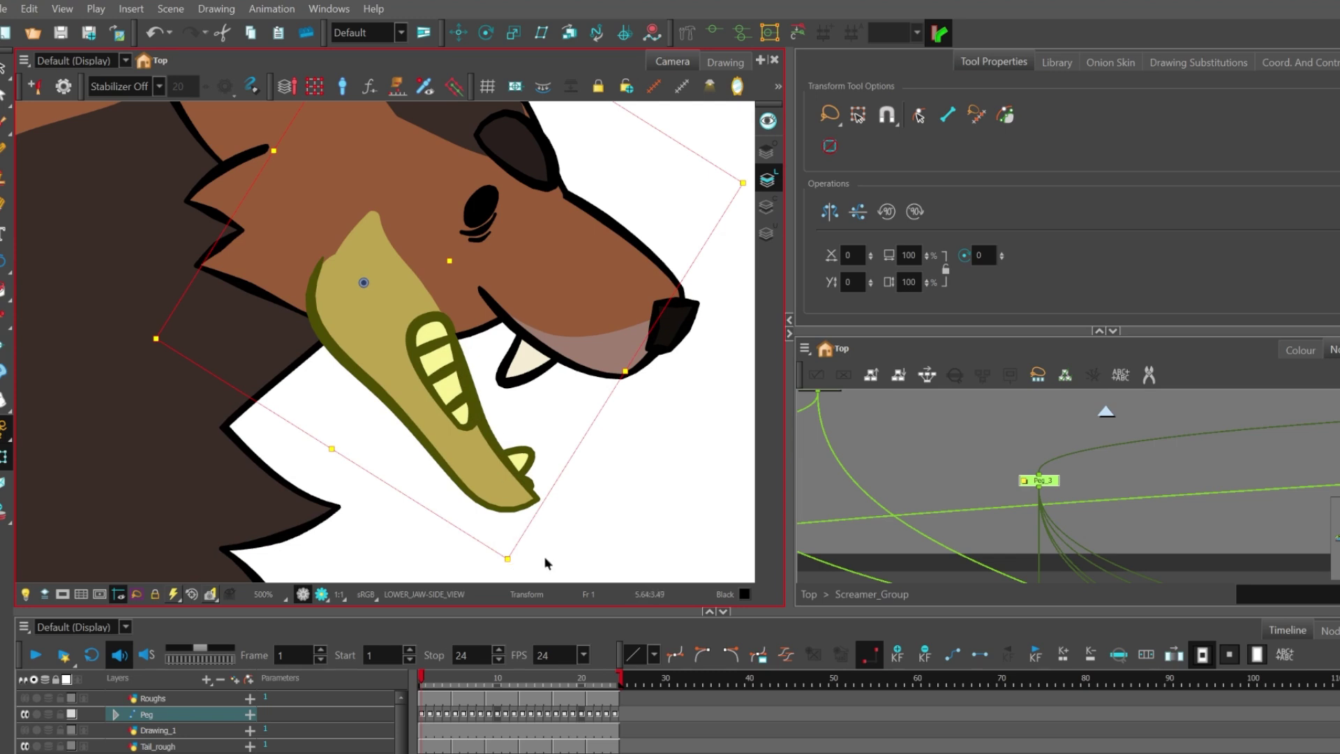
{"action": "left_click_drag", "start_coordinate": [514, 568], "coordinate": [634, 433]}
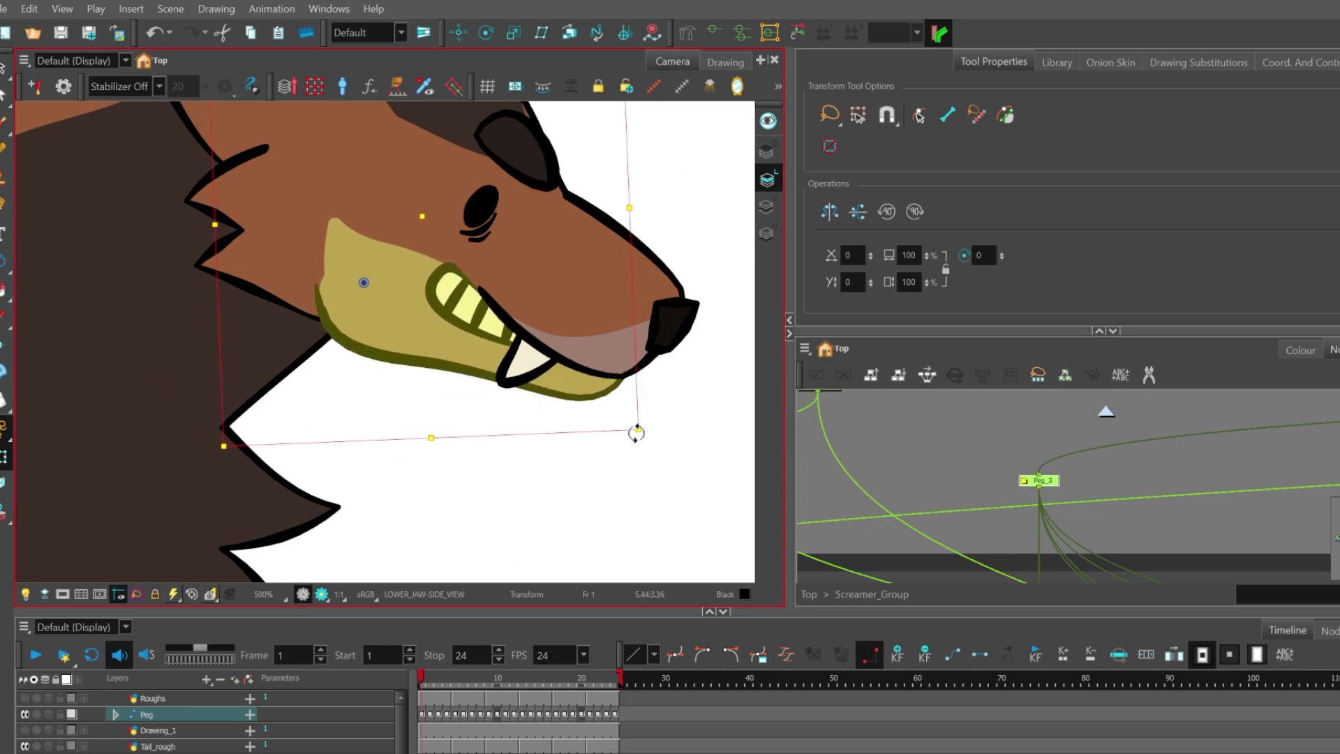
{"action": "scroll", "coordinate": [593, 385], "scroll_direction": "down", "scroll_amount": 2}
{"action": "left_click", "coordinate": [534, 382]}
Step: Examine the wolf's whole body in side view, selecting the CHESTFUR_NECK drawing
{"action": "scroll", "coordinate": [533, 382], "scroll_direction": "down", "scroll_amount": 3}
{"action": "scroll", "coordinate": [458, 429], "scroll_direction": "up", "scroll_amount": 2}
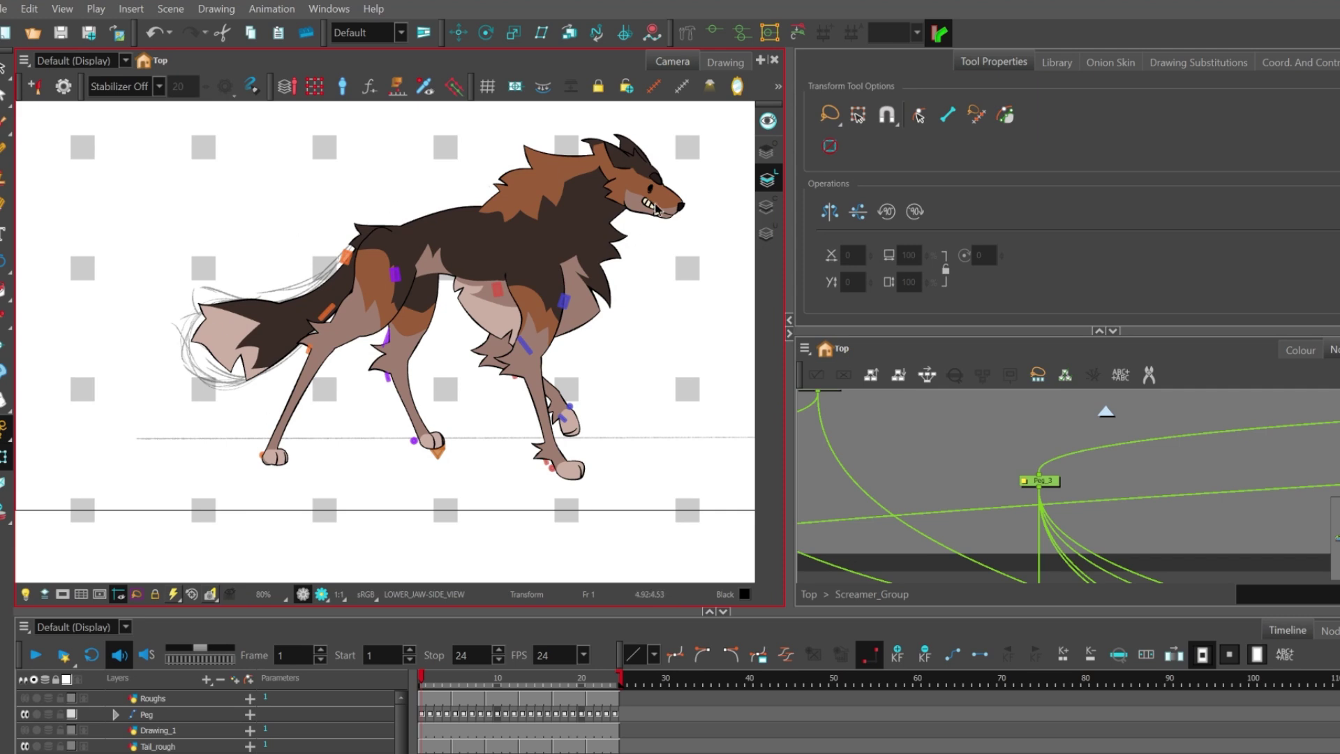
{"action": "scroll", "coordinate": [629, 209], "scroll_direction": "up", "scroll_amount": 3}
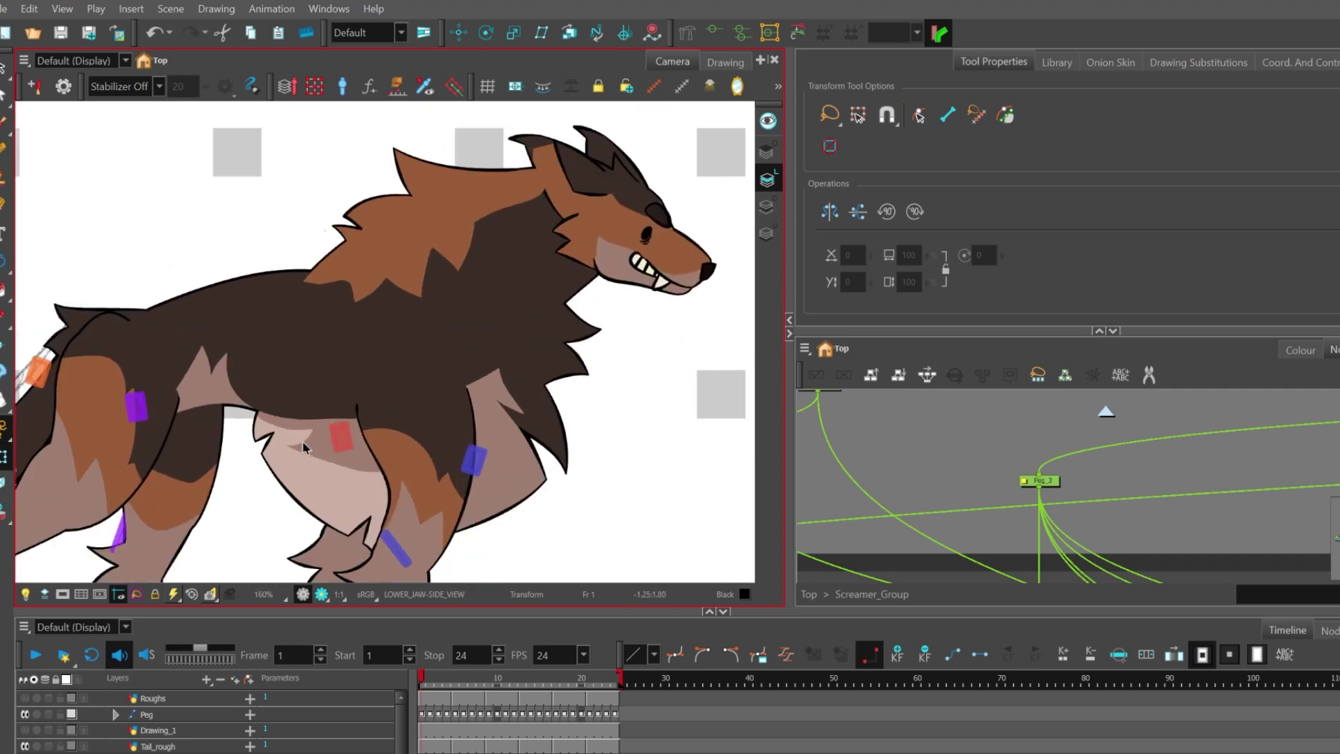
{"action": "left_click", "coordinate": [270, 438]}
{"action": "left_click", "coordinate": [540, 372]}
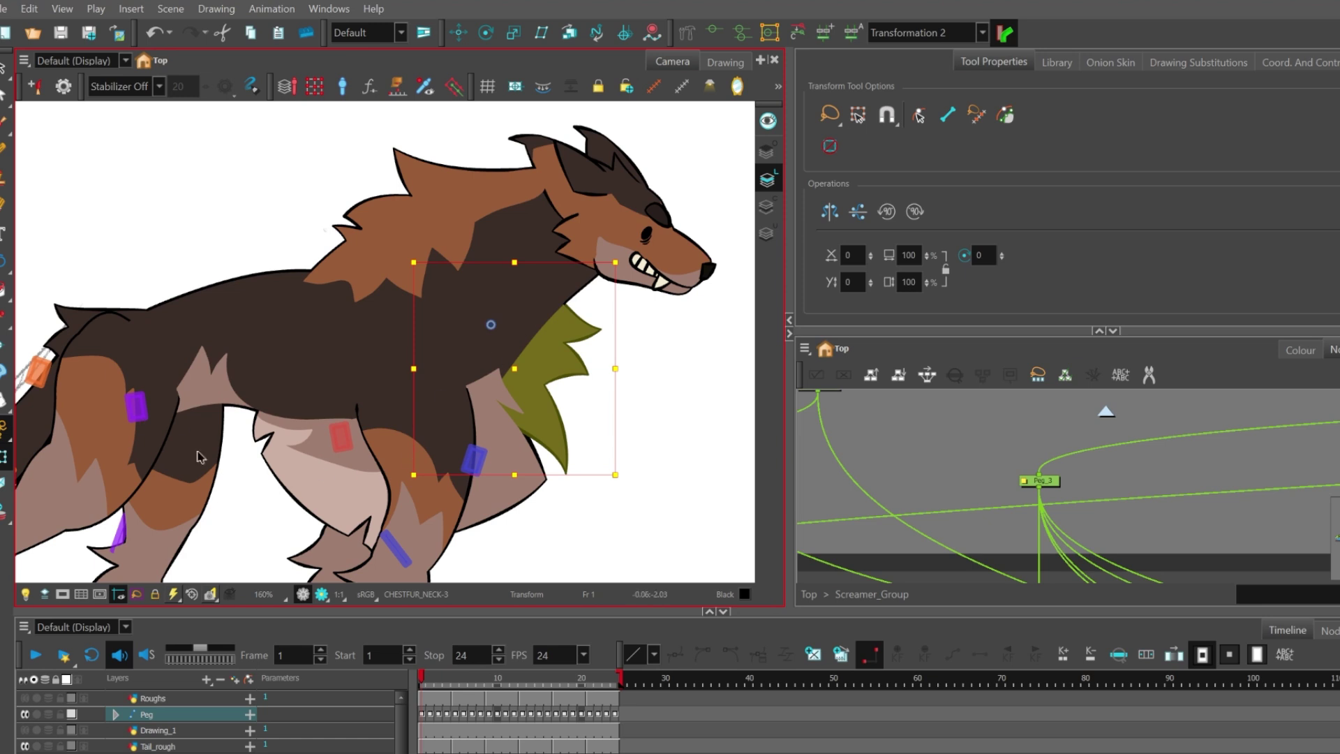
{"action": "scroll", "coordinate": [510, 338], "scroll_direction": "down", "scroll_amount": 1}
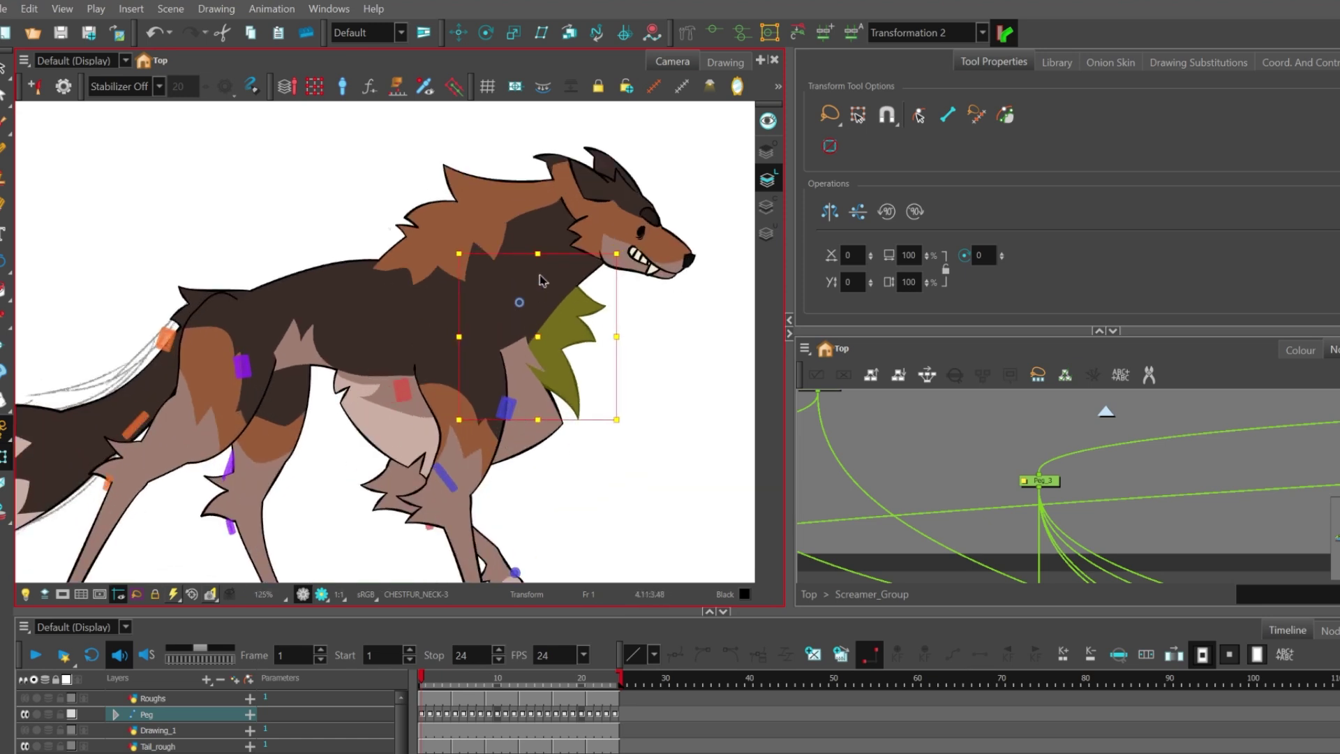
{"action": "scroll", "coordinate": [511, 282], "scroll_direction": "down", "scroll_amount": 2}
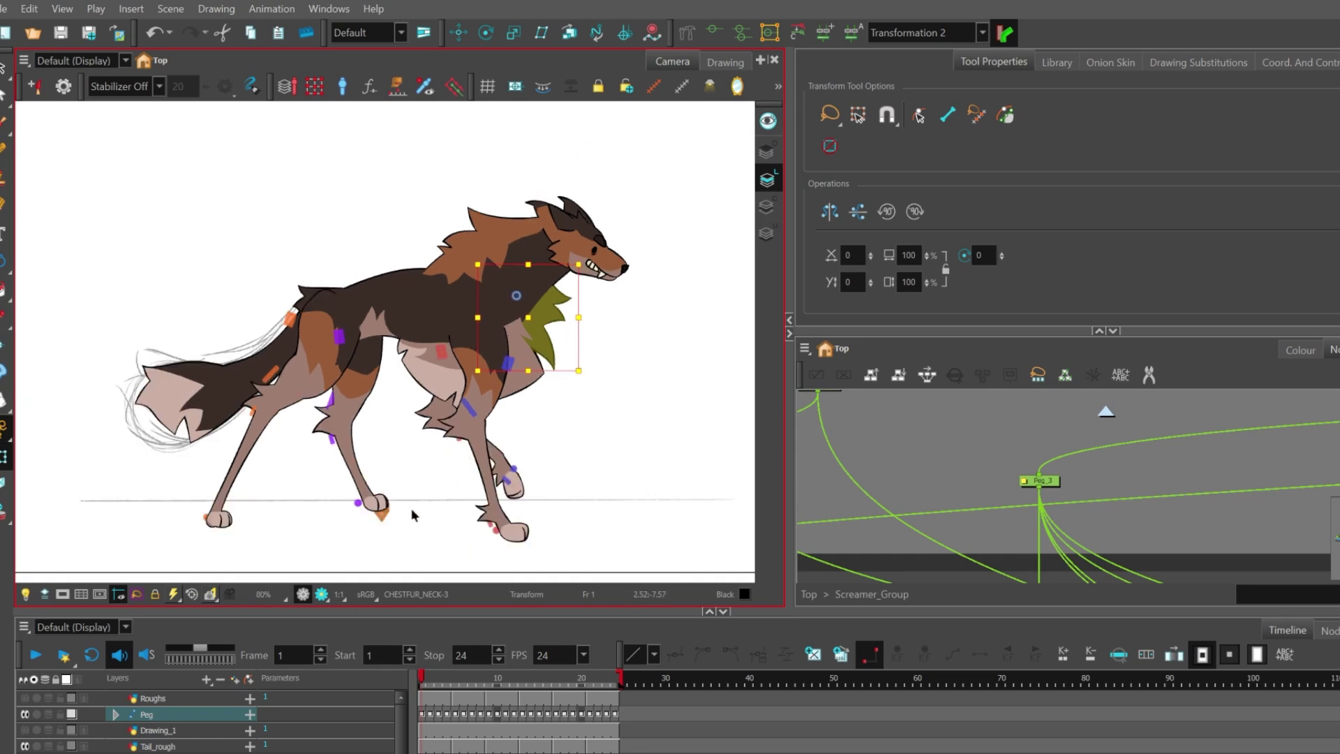
Step: Play the wolf's walk cycle in a loop, stop playback, and clear the selection
{"action": "left_click", "coordinate": [34, 659]}
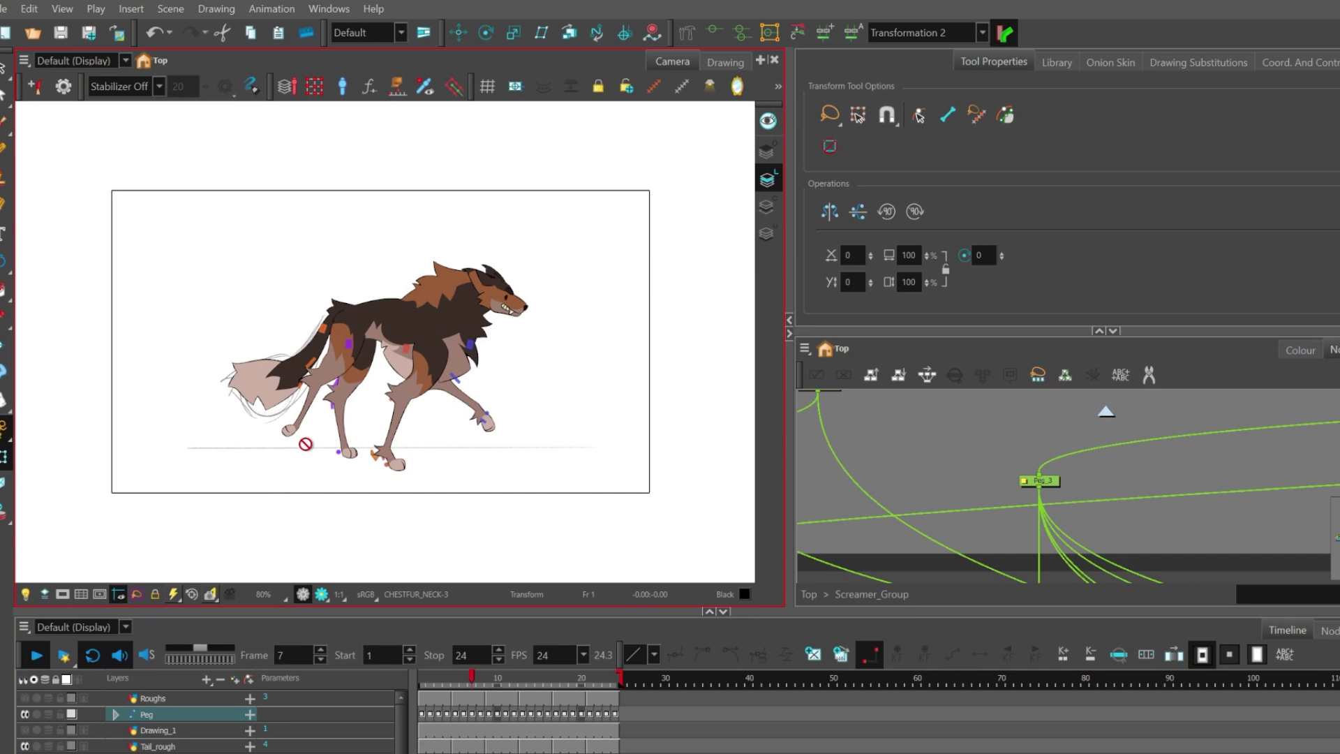
{"action": "left_click", "coordinate": [39, 657]}
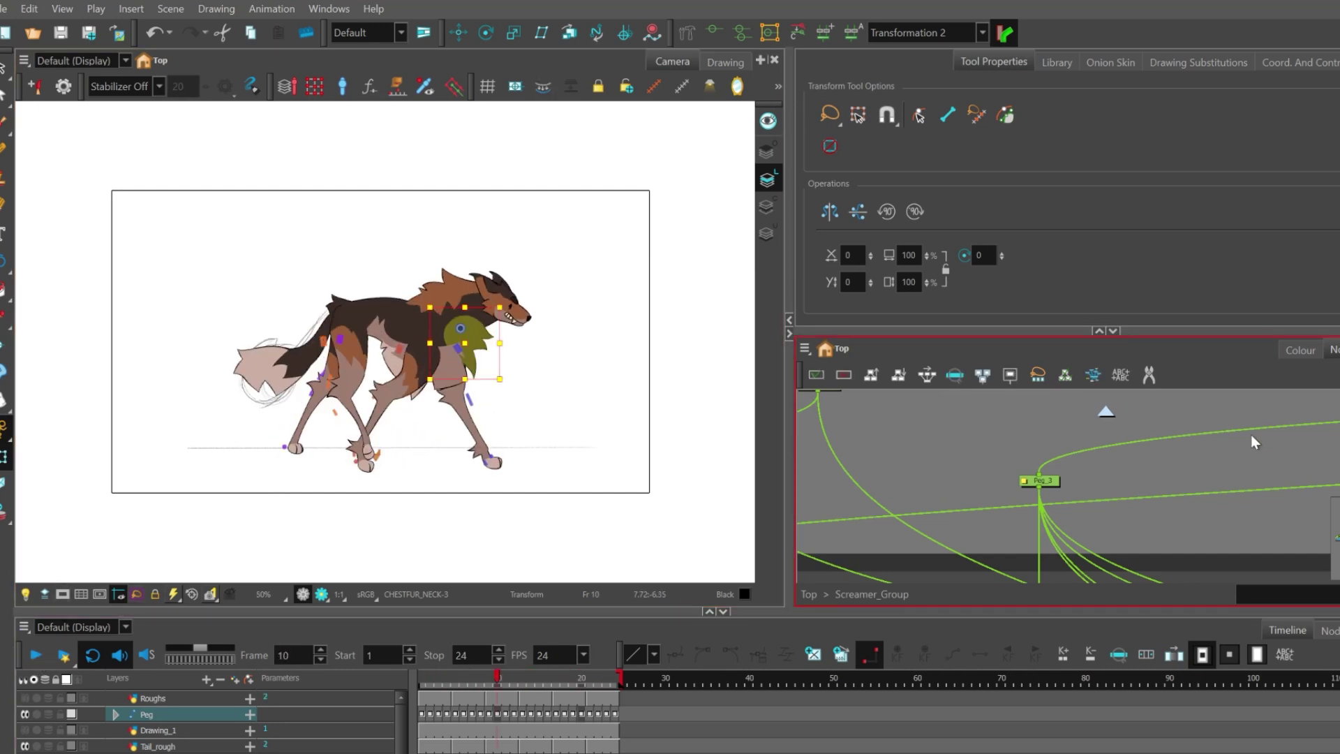
{"action": "left_click", "coordinate": [806, 427]}
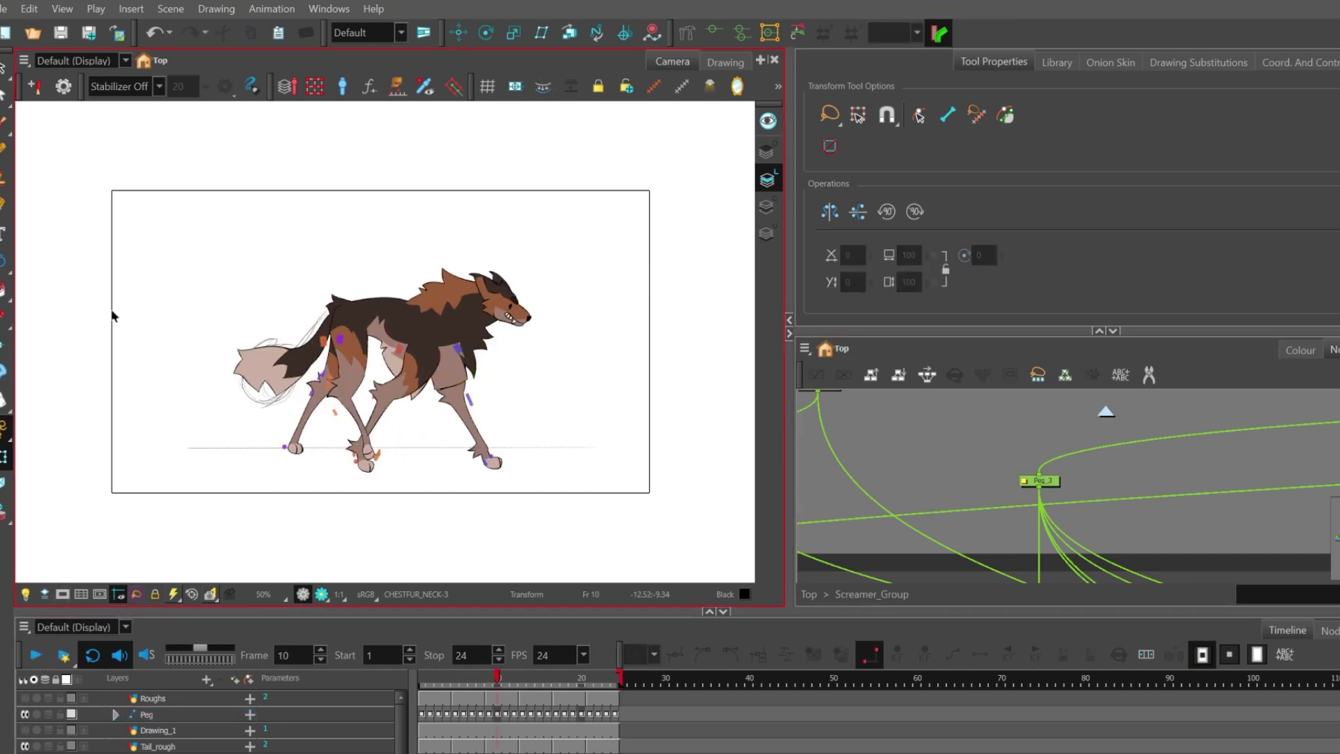
Step: Hide the Peg layer, show the Roughs layer, and scrub through the sketched walk back to frame 1
{"action": "left_click", "coordinate": [25, 715]}
{"action": "left_click", "coordinate": [26, 718]}
{"action": "left_click", "coordinate": [26, 718]}
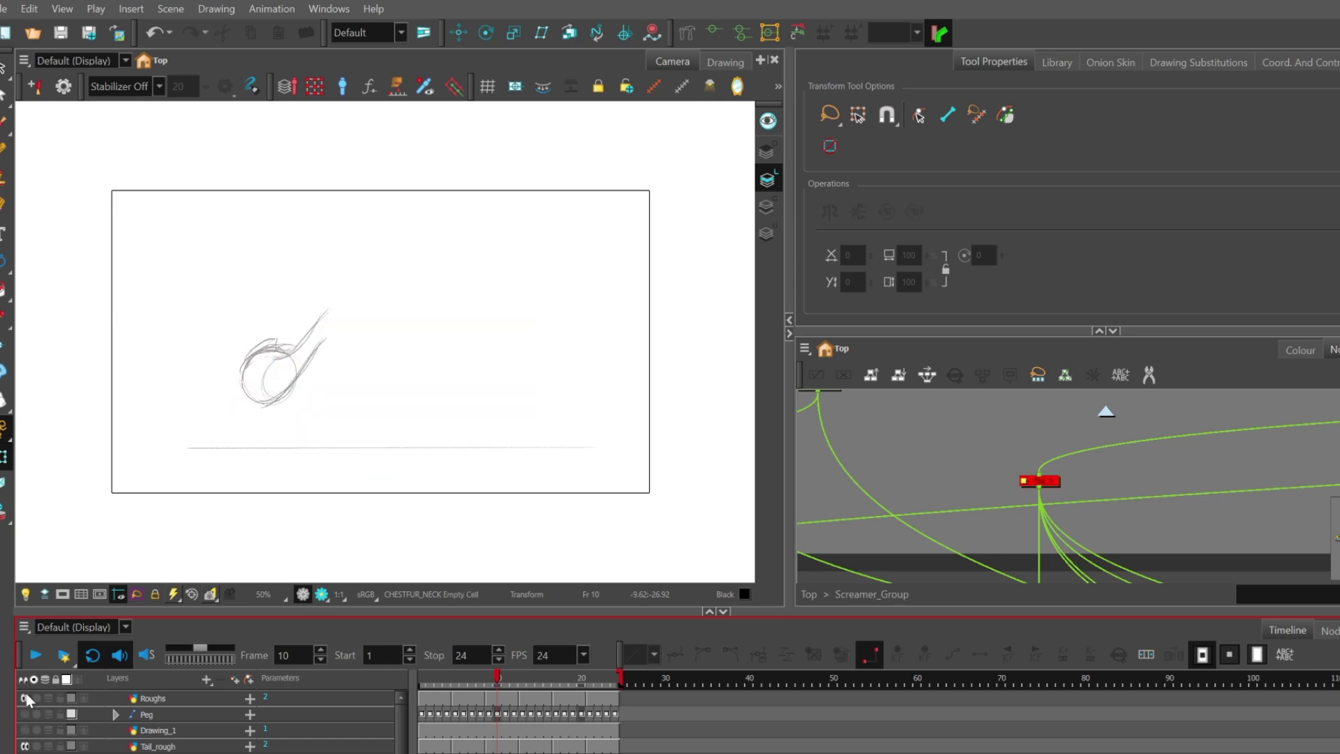
{"action": "left_click", "coordinate": [26, 698]}
{"action": "scroll", "coordinate": [334, 386], "scroll_direction": "up", "scroll_amount": 1}
{"action": "left_click", "coordinate": [438, 681]}
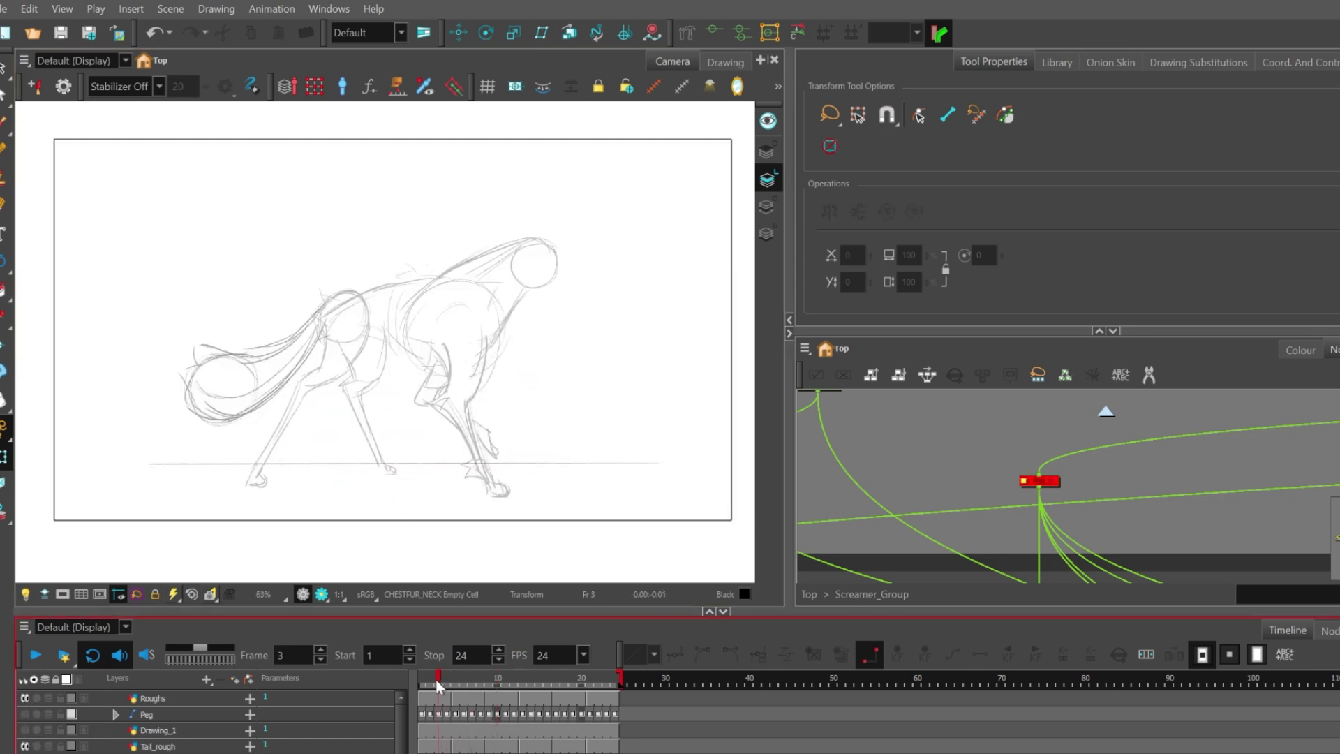
{"action": "mouse_move", "coordinate": [438, 686]}
{"action": "left_mouse_down"}
{"action": "mouse_move", "coordinate": [542, 695]}
{"action": "mouse_move", "coordinate": [447, 718]}
{"action": "mouse_move", "coordinate": [605, 718]}
{"action": "mouse_move", "coordinate": [429, 728]}
{"action": "mouse_move", "coordinate": [552, 711]}
{"action": "mouse_move", "coordinate": [374, 710]}
{"action": "left_mouse_up"}
{"action": "mouse_move", "coordinate": [496, 718]}
{"action": "left_mouse_down"}
{"action": "mouse_move", "coordinate": [447, 684]}
{"action": "mouse_move", "coordinate": [574, 676]}
{"action": "mouse_move", "coordinate": [430, 694]}
{"action": "mouse_move", "coordinate": [593, 688]}
{"action": "mouse_move", "coordinate": [437, 695]}
{"action": "mouse_move", "coordinate": [618, 729]}
{"action": "mouse_move", "coordinate": [425, 723]}
{"action": "mouse_move", "coordinate": [552, 741]}
{"action": "mouse_move", "coordinate": [427, 738]}
{"action": "left_mouse_up"}
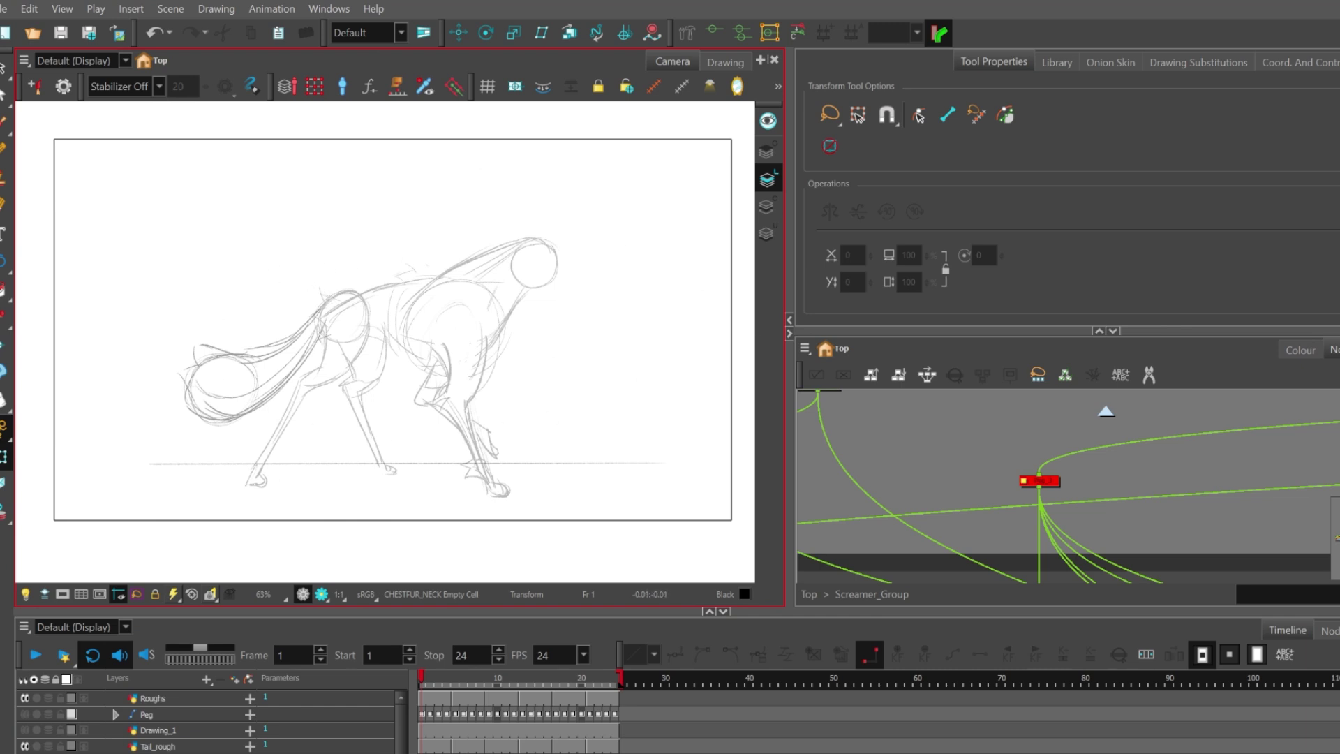
Step: Swap the Roughs layer's visibility back to the Peg layer and review the puppet's walk by scrubbing and playback
{"action": "left_click", "coordinate": [25, 699]}
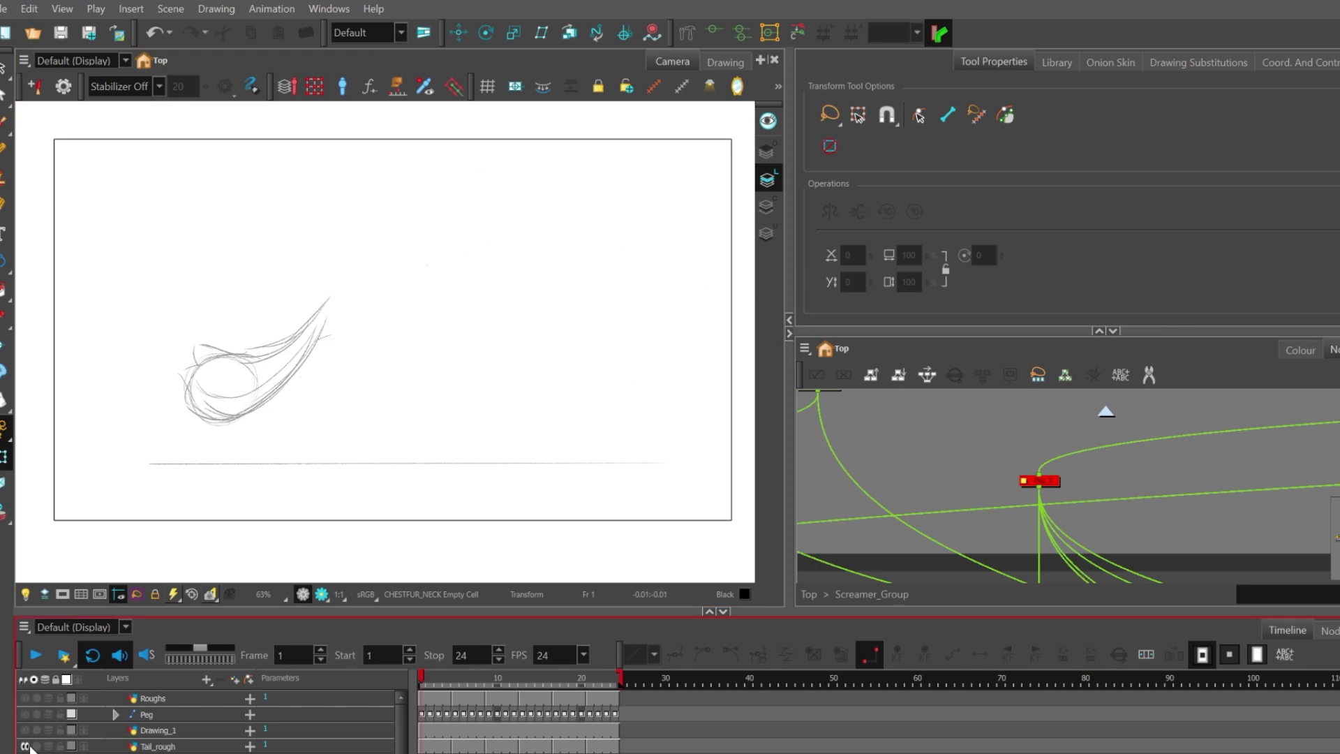
{"action": "left_click", "coordinate": [25, 714]}
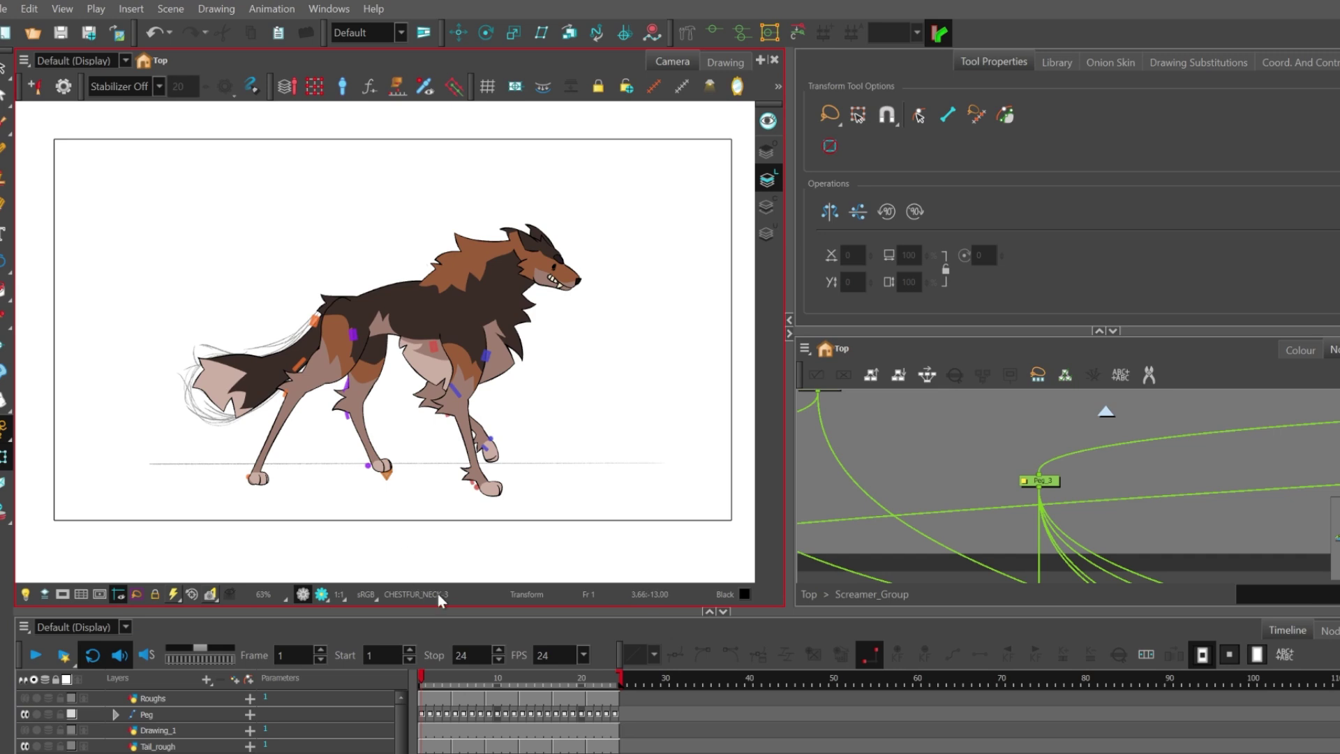
{"action": "scroll", "coordinate": [382, 263], "scroll_direction": "up", "scroll_amount": 1}
{"action": "scroll", "coordinate": [383, 262], "scroll_direction": "down", "scroll_amount": 1}
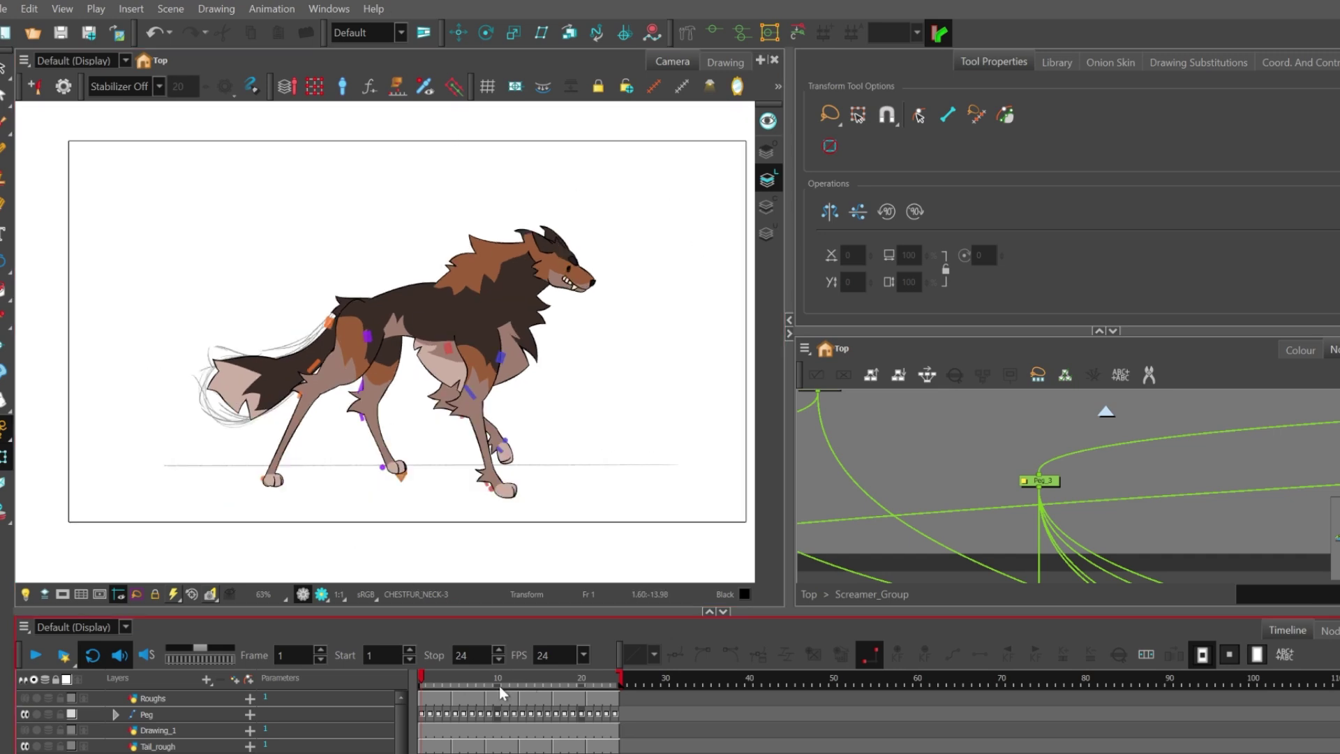
{"action": "left_click_drag", "start_coordinate": [439, 680], "coordinate": [475, 745]}
{"action": "left_click", "coordinate": [36, 654]}
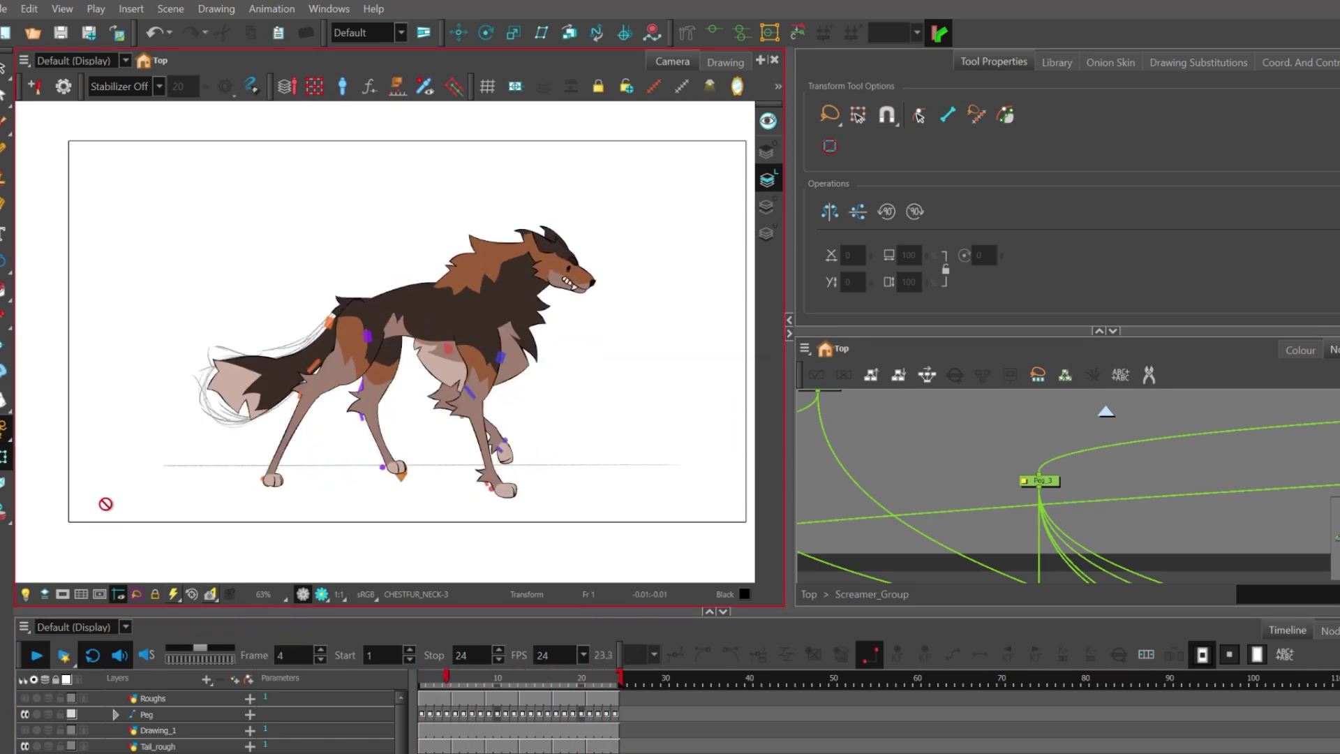